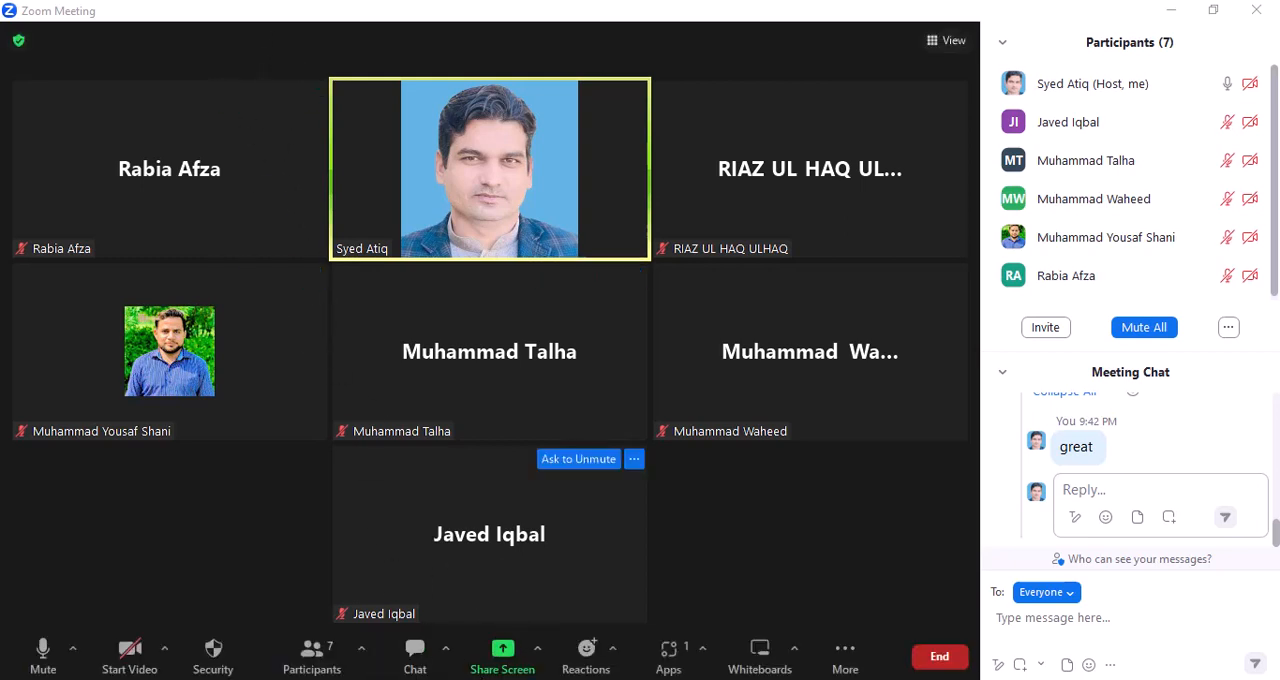
- Return to the Zoom meeting and start sharing the RStudio window with the participants
mouse_move(437, 679)
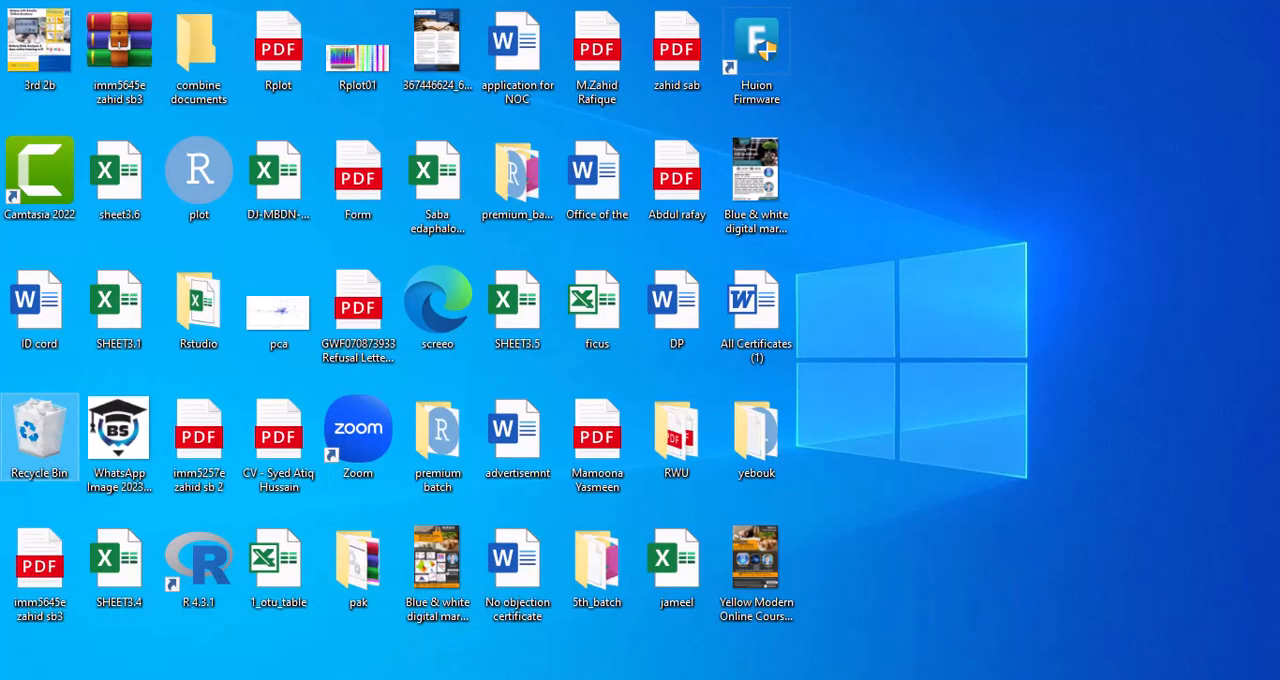
mouse_move(437, 679)
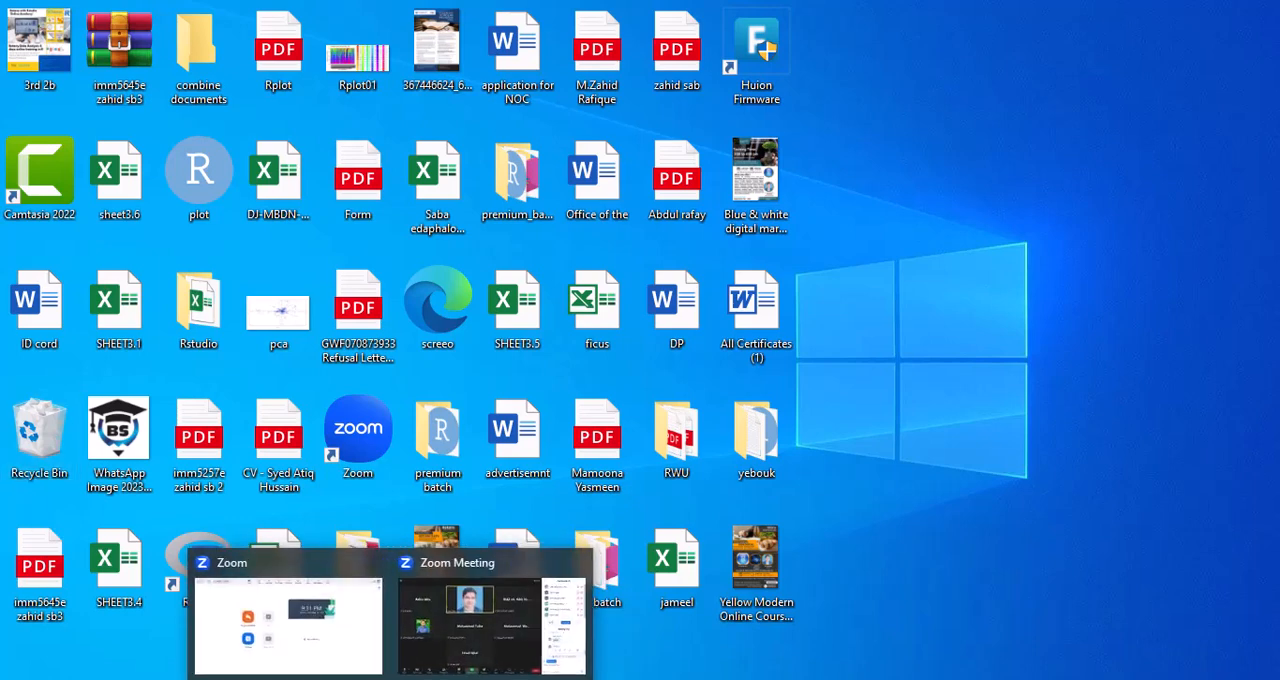
click(419, 640)
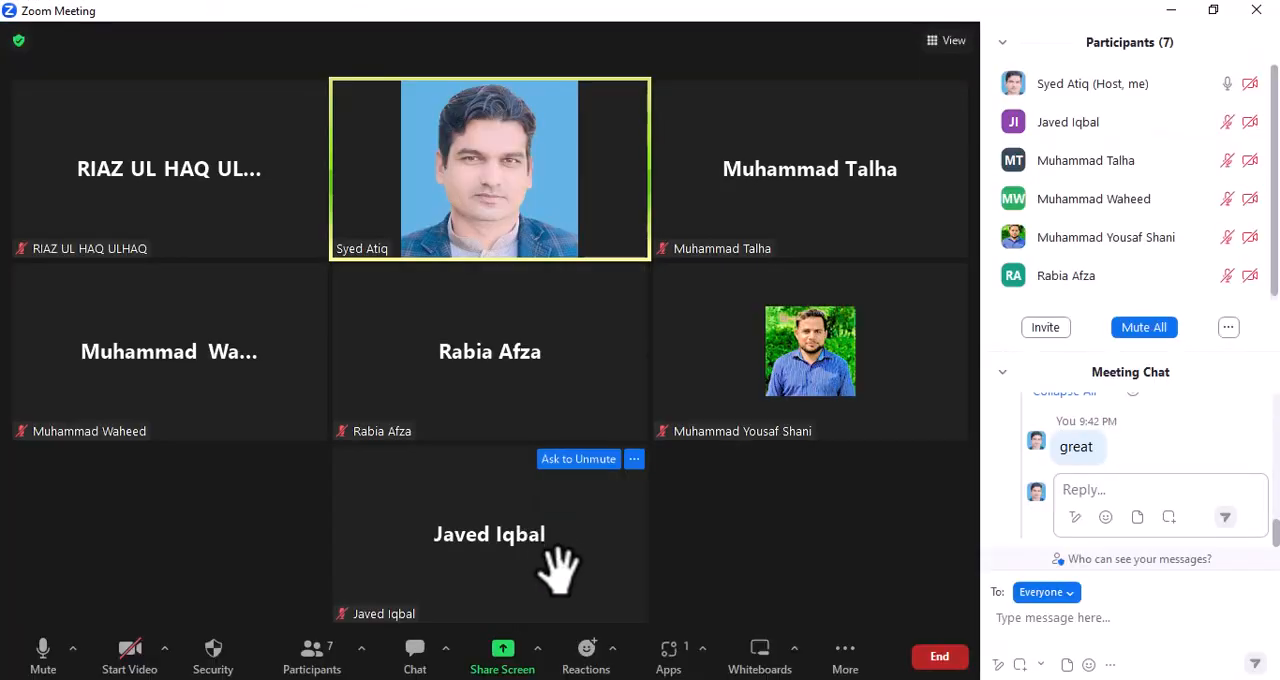
click(503, 658)
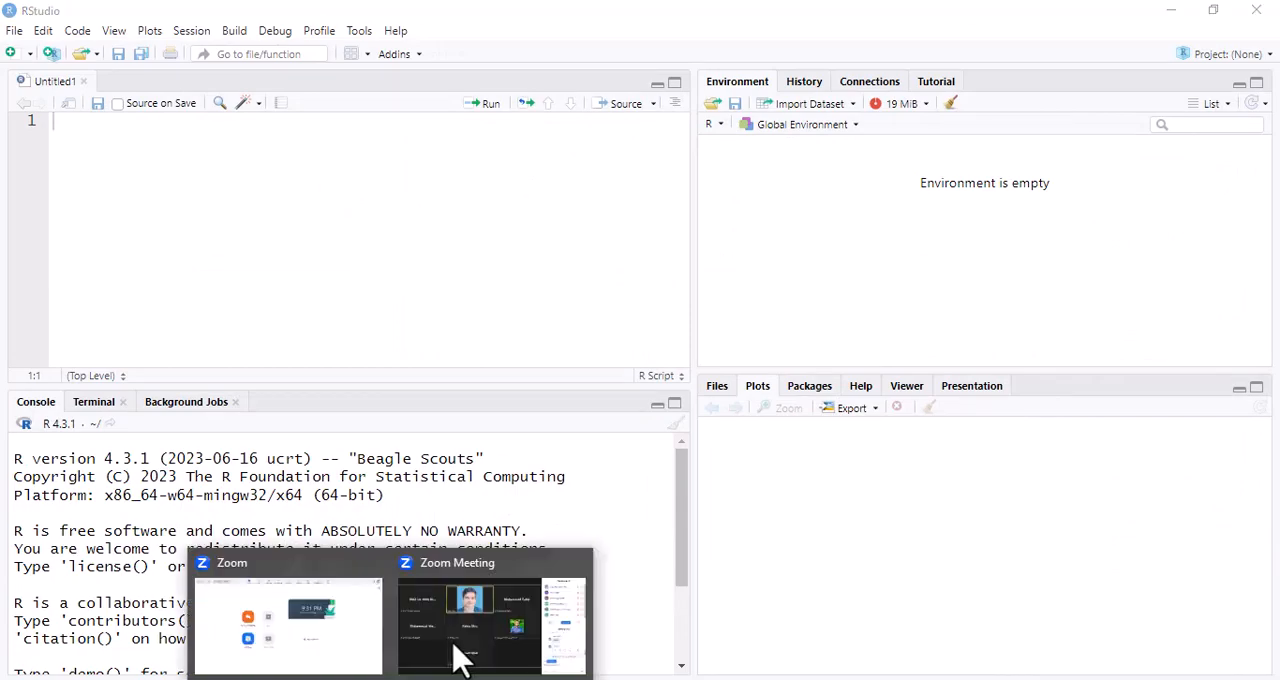
click(457, 657)
click(511, 657)
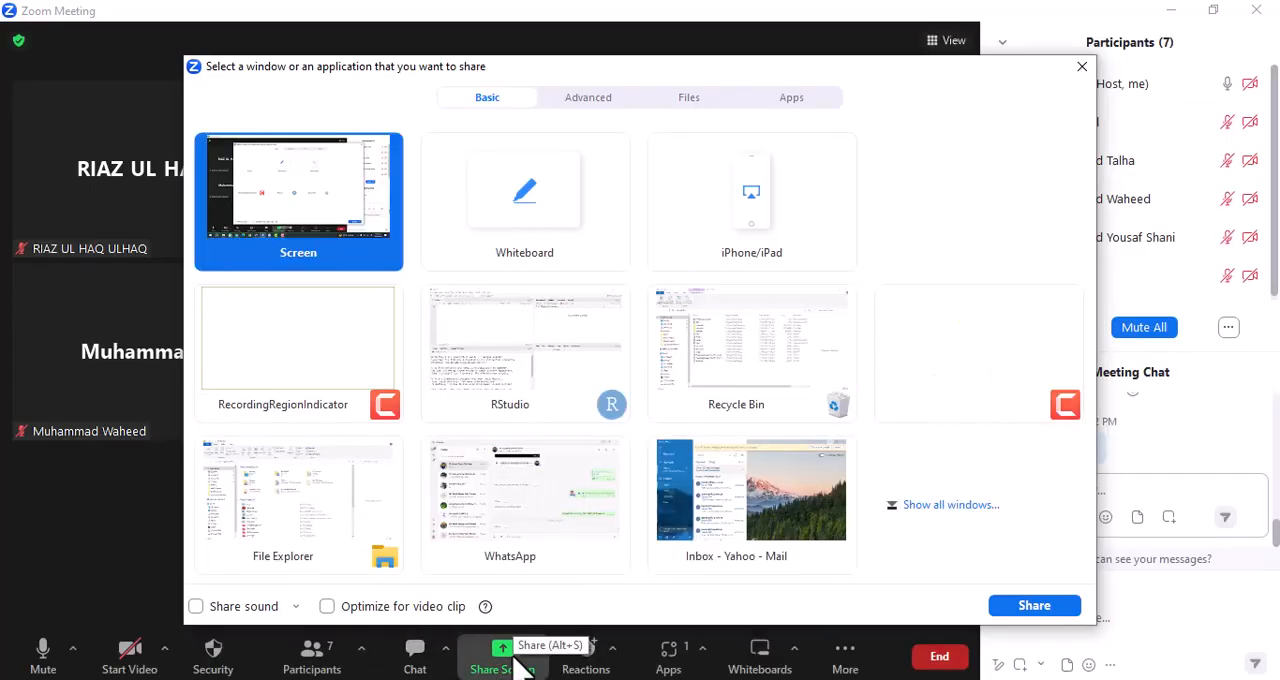
double_click(513, 361)
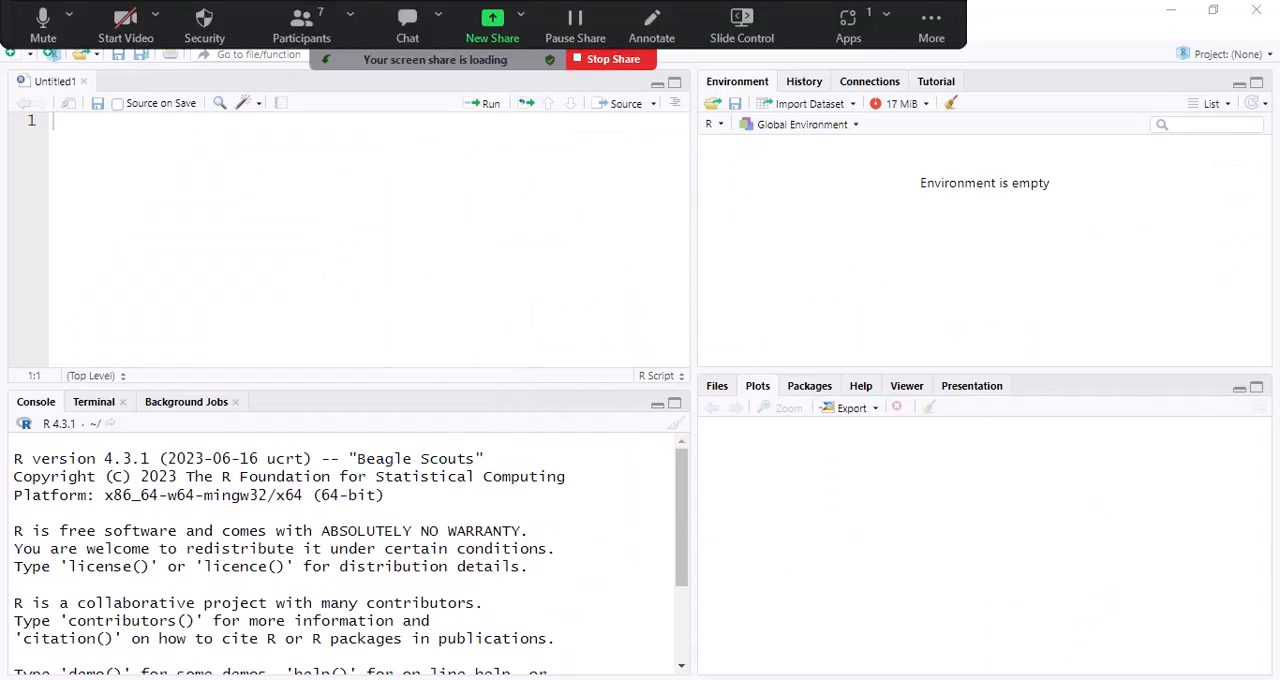
- Switch to the desktop and empty the Recycle Bin, permanently deleting all of its items
click(464, 677)
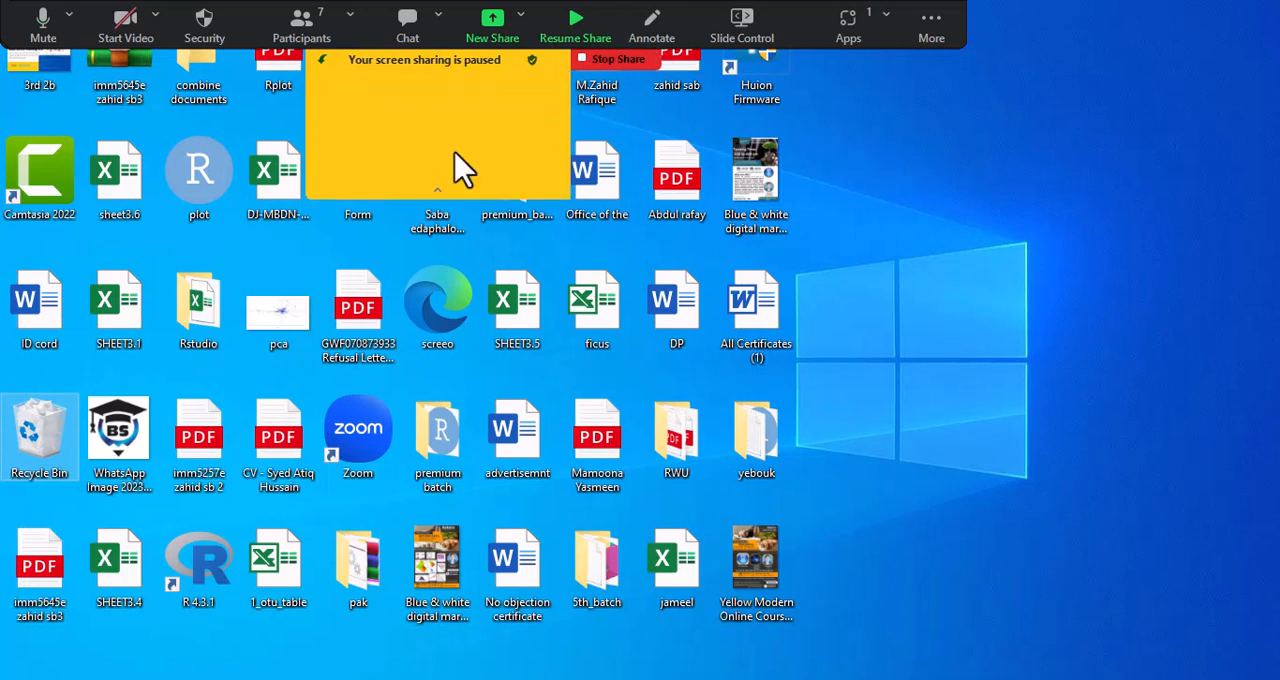
mouse_move(437, 678)
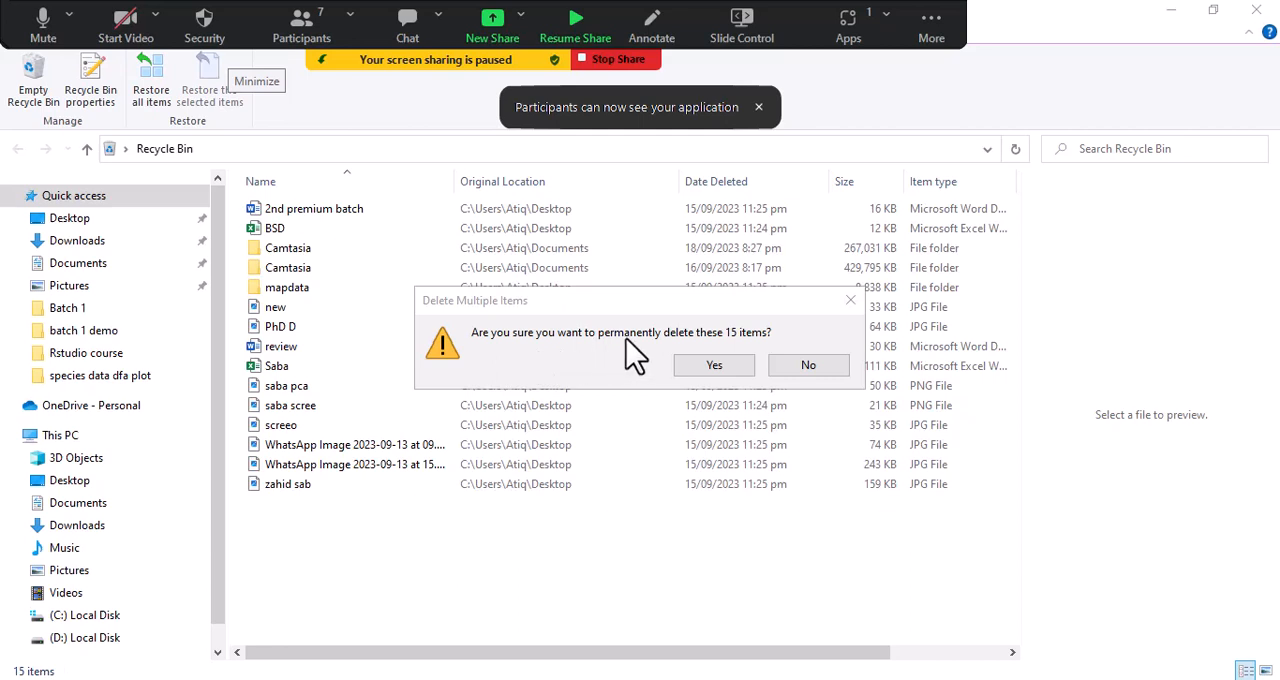
click(737, 367)
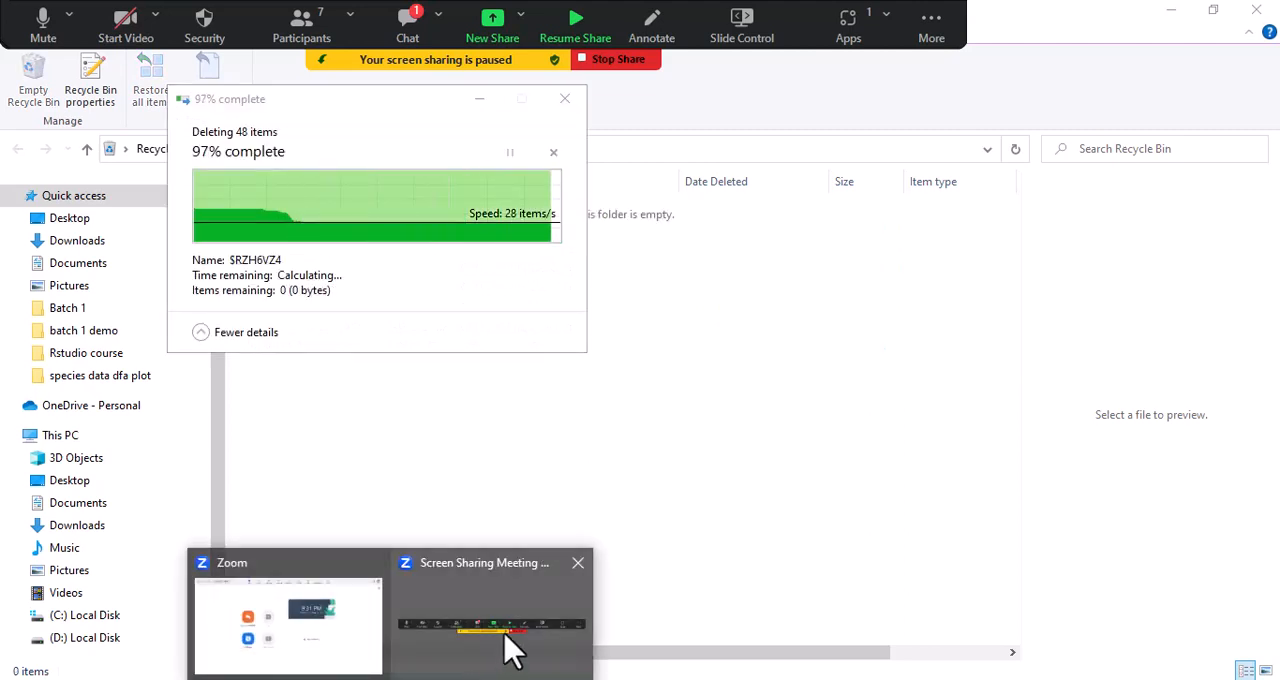
- Check the new message in the Zoom meeting chat and minimize the chat and Recycle Bin windows
click(412, 25)
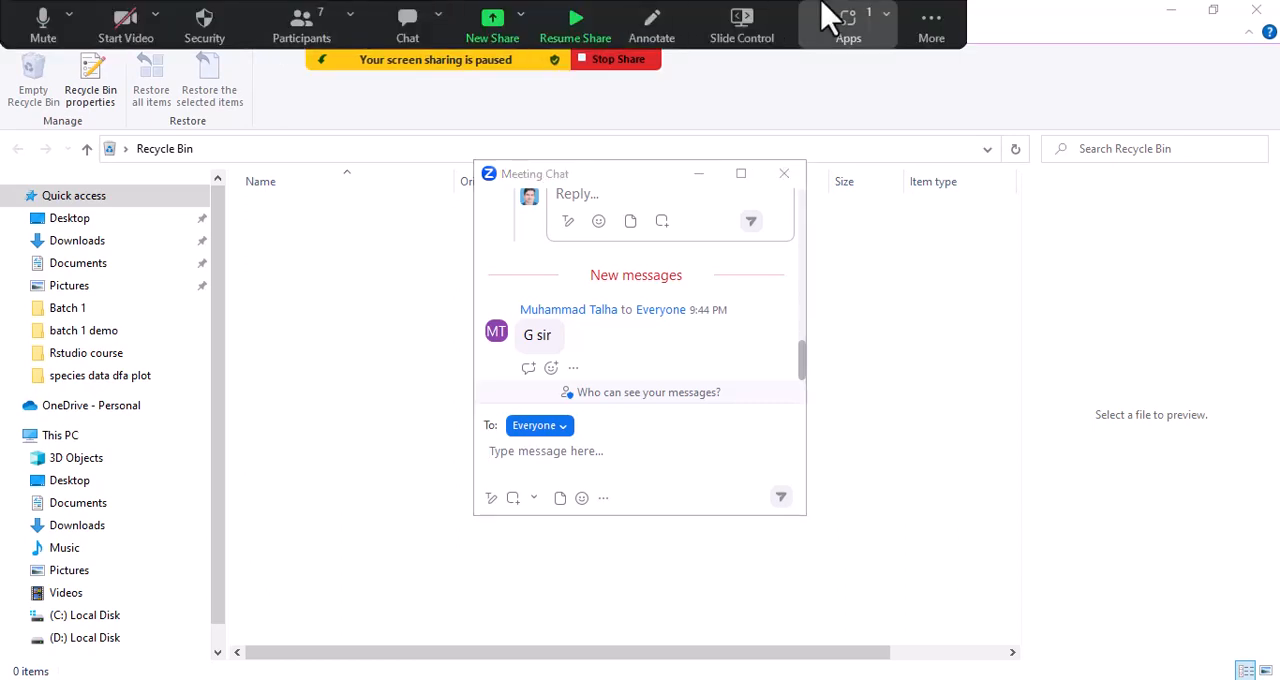
click(697, 176)
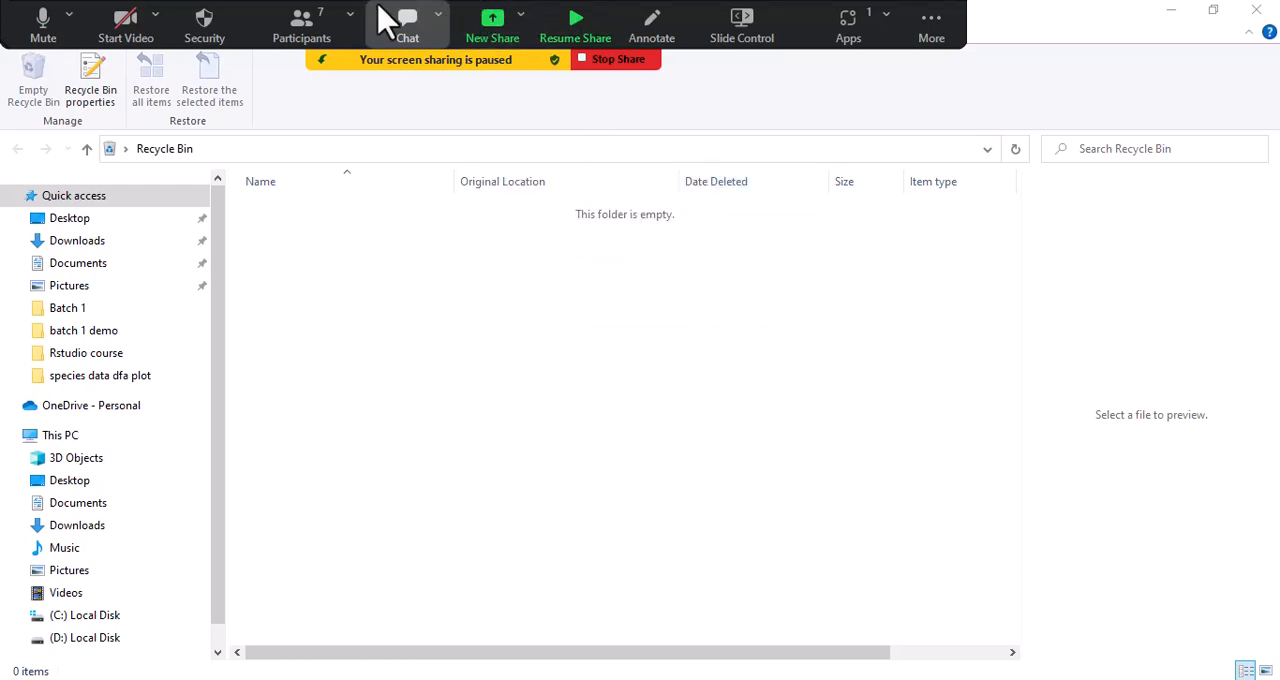
click(1180, 28)
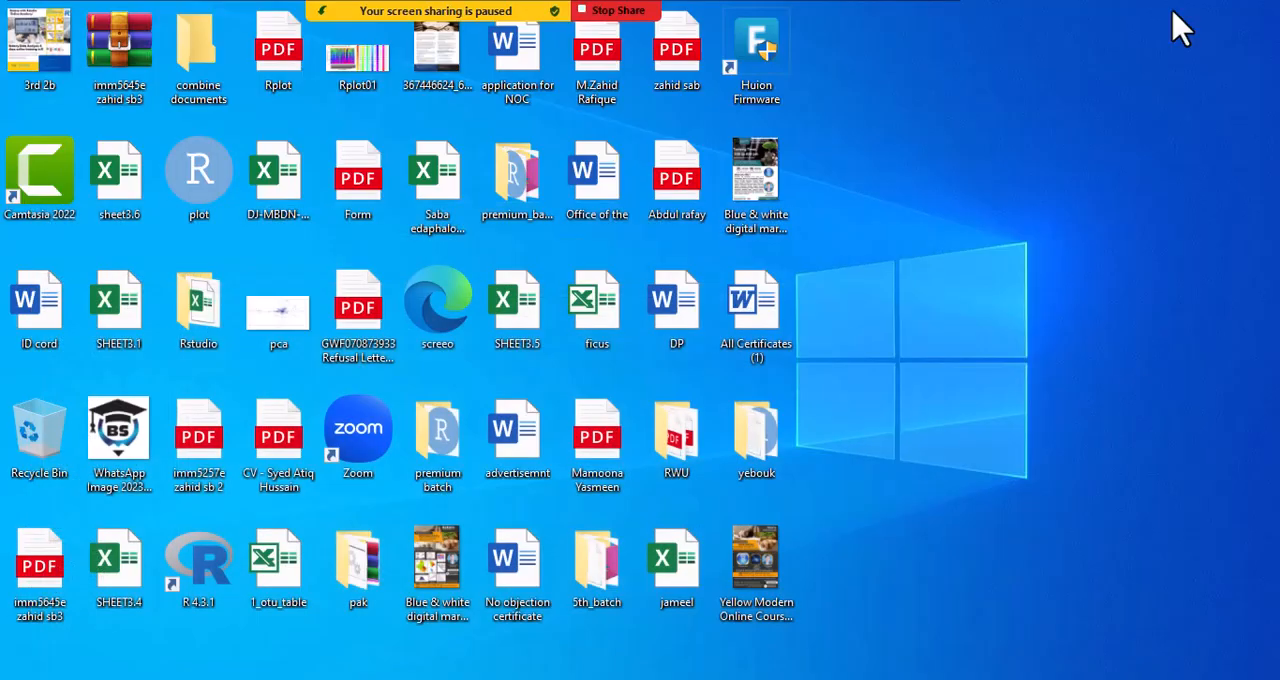
right_click(926, 132)
click(950, 193)
right_click(951, 88)
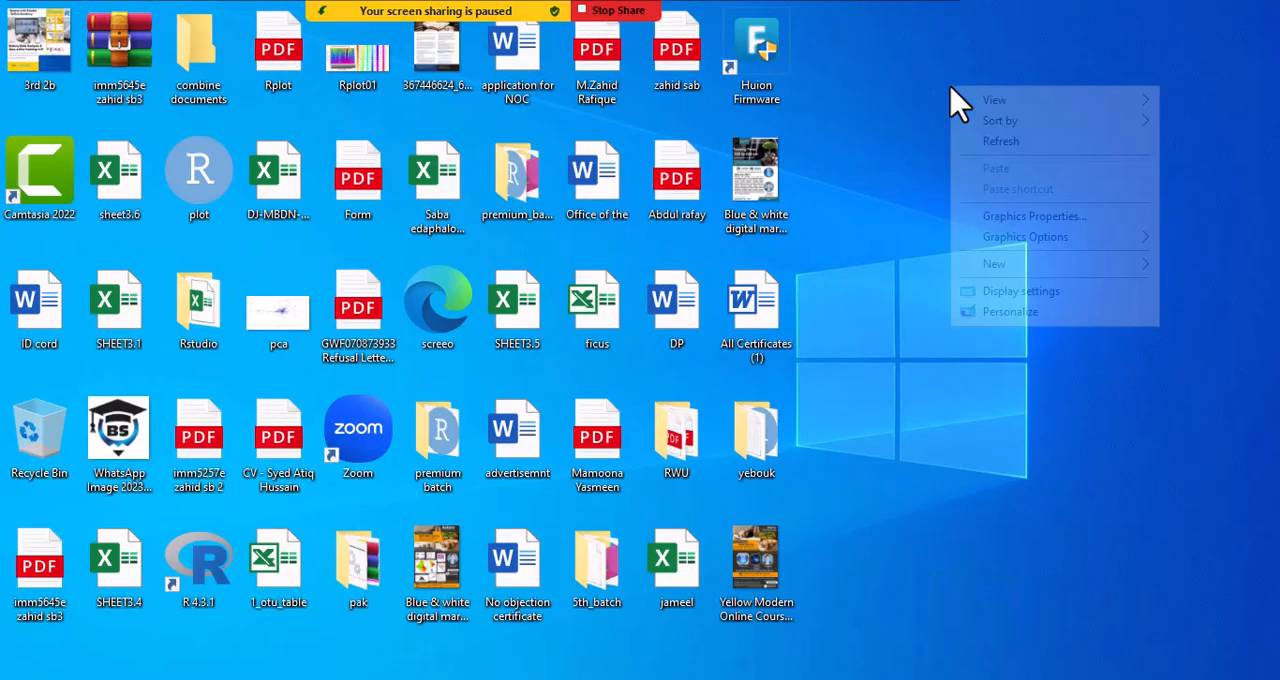
click(974, 141)
right_click(965, 80)
click(992, 137)
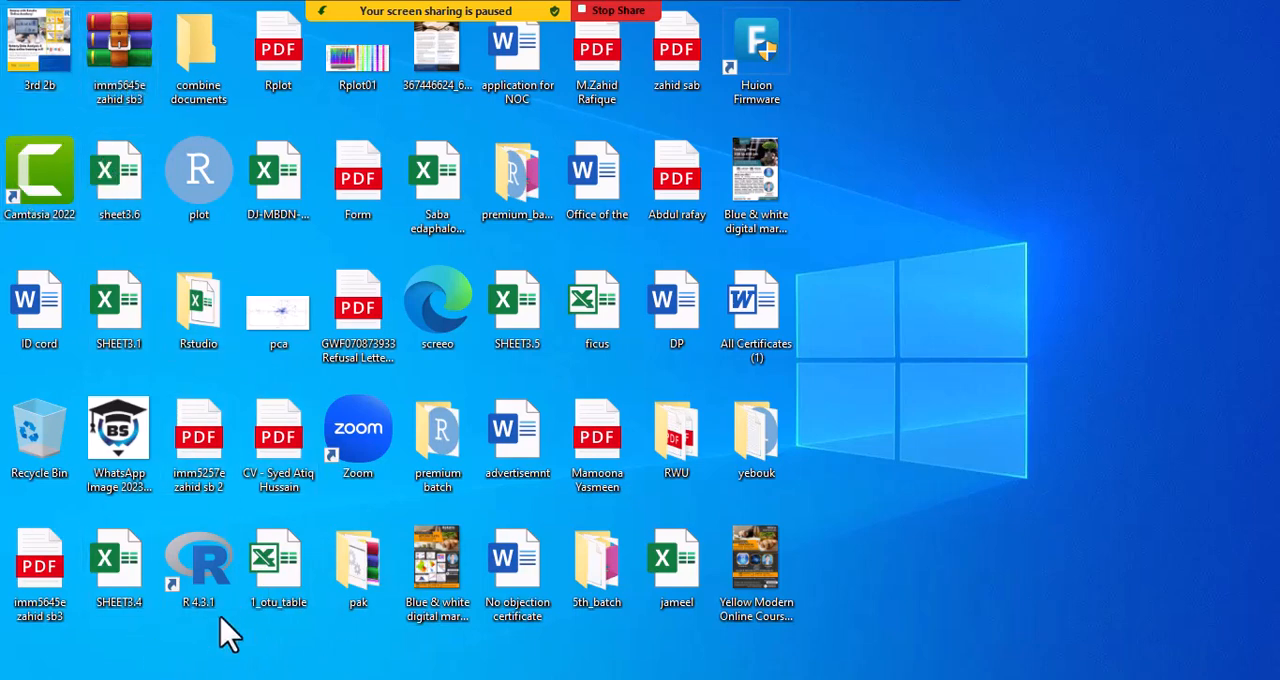
- Open the Batch 1 folder in File Explorer and copy the R script "anova n"
mouse_move(215, 678)
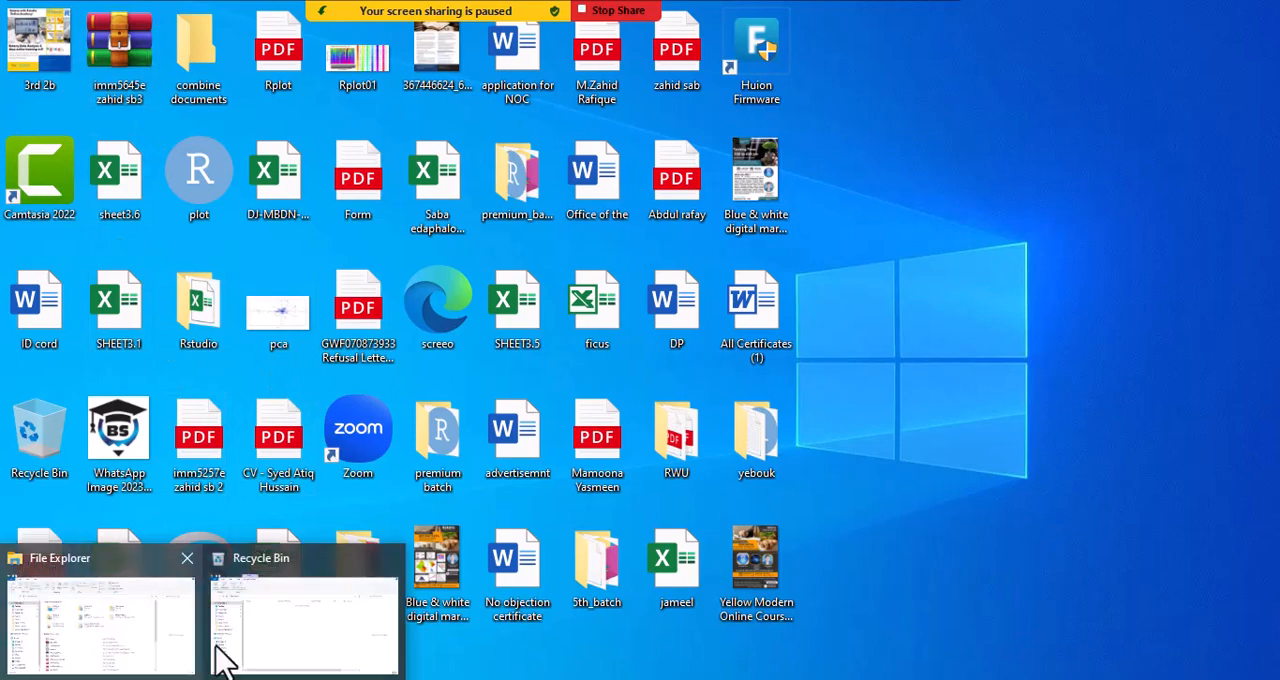
click(135, 645)
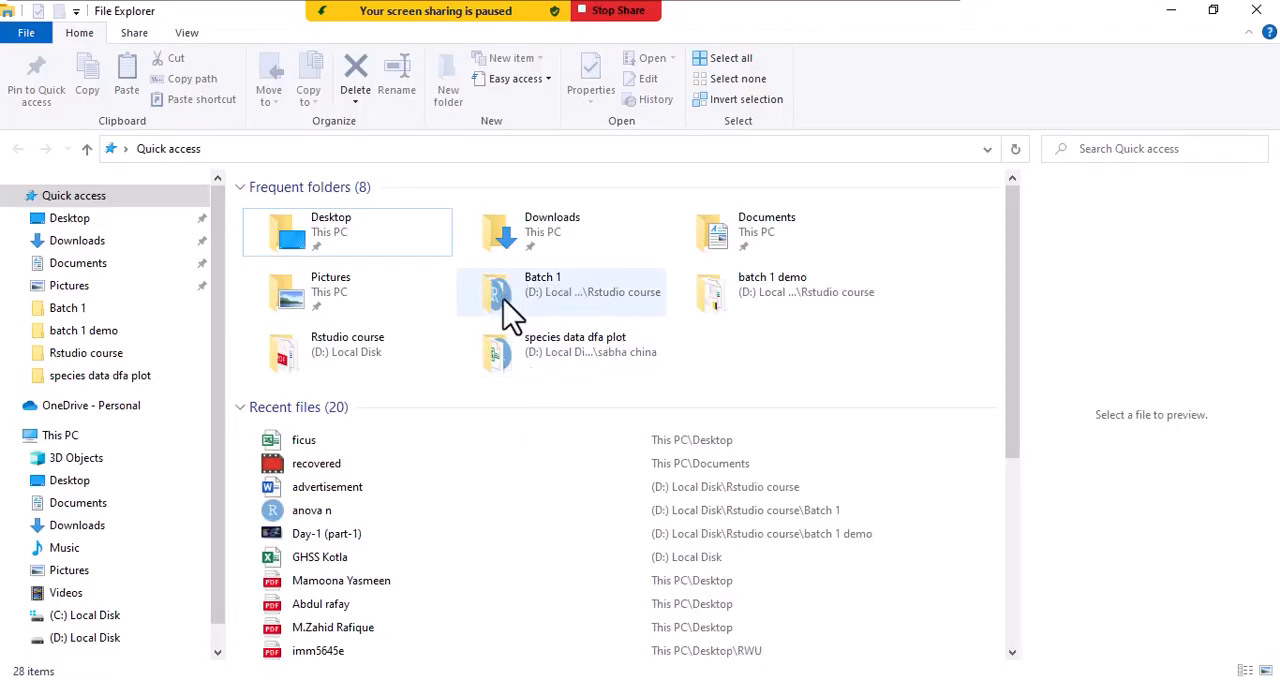
double_click(514, 316)
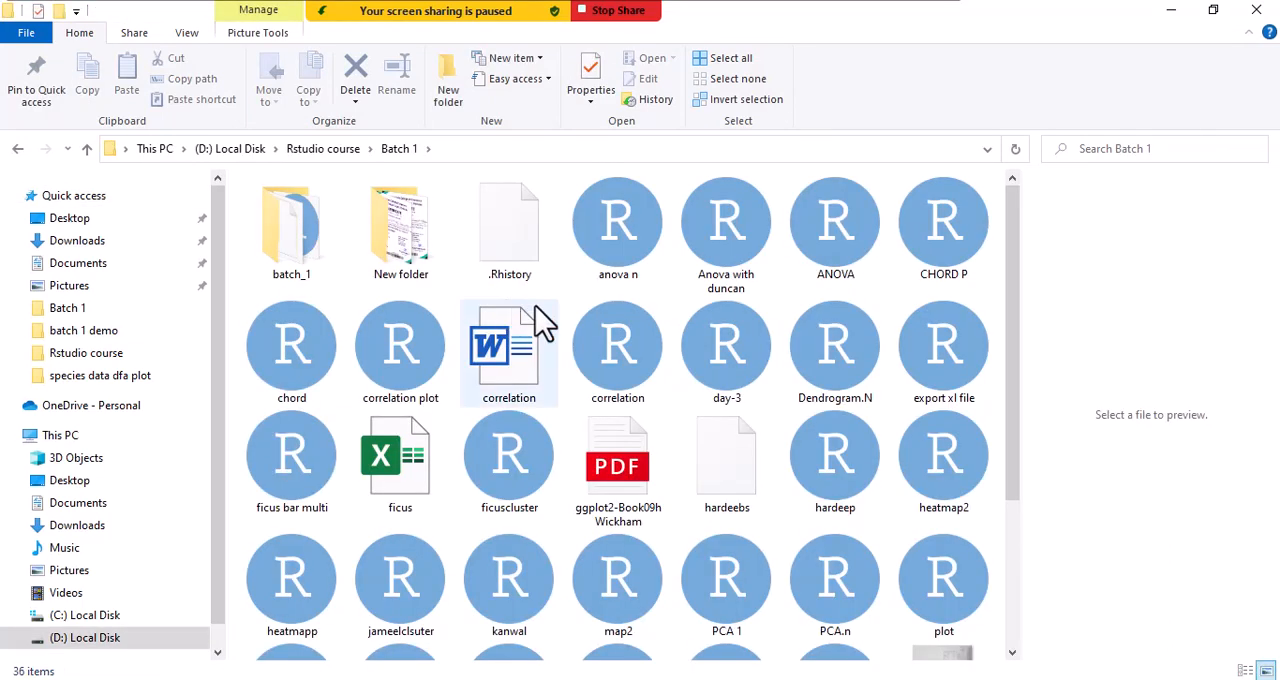
click(638, 255)
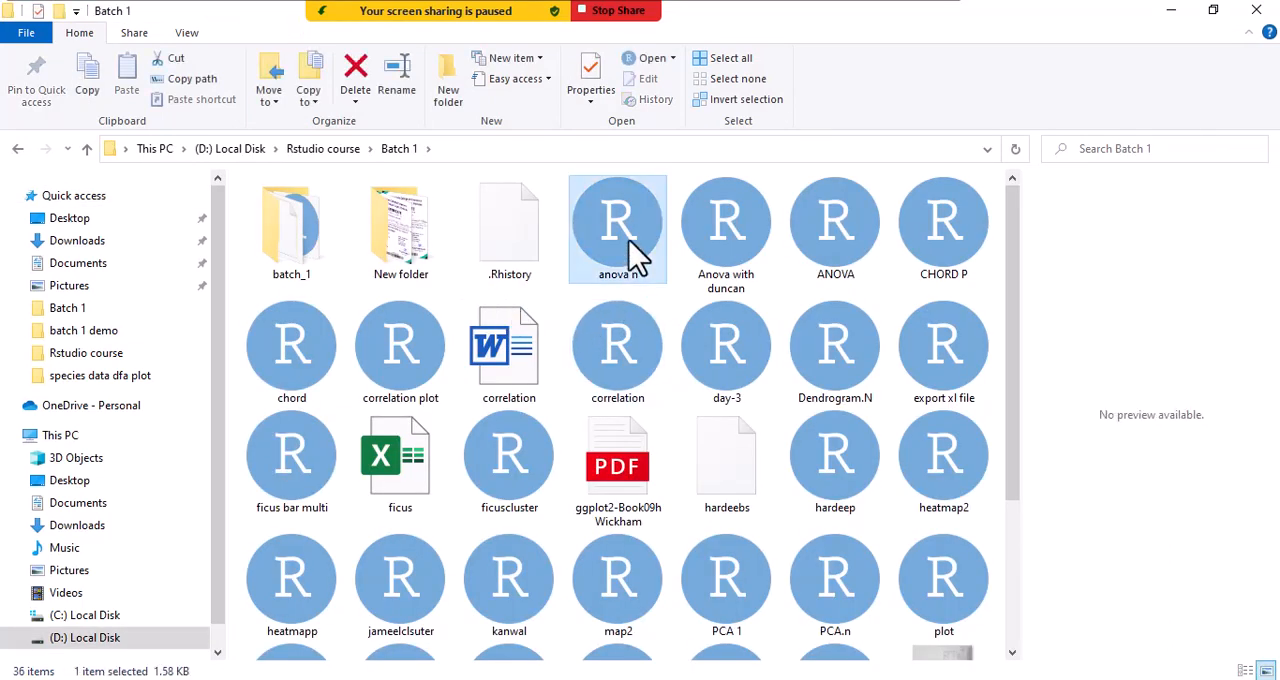
right_click(630, 241)
click(675, 536)
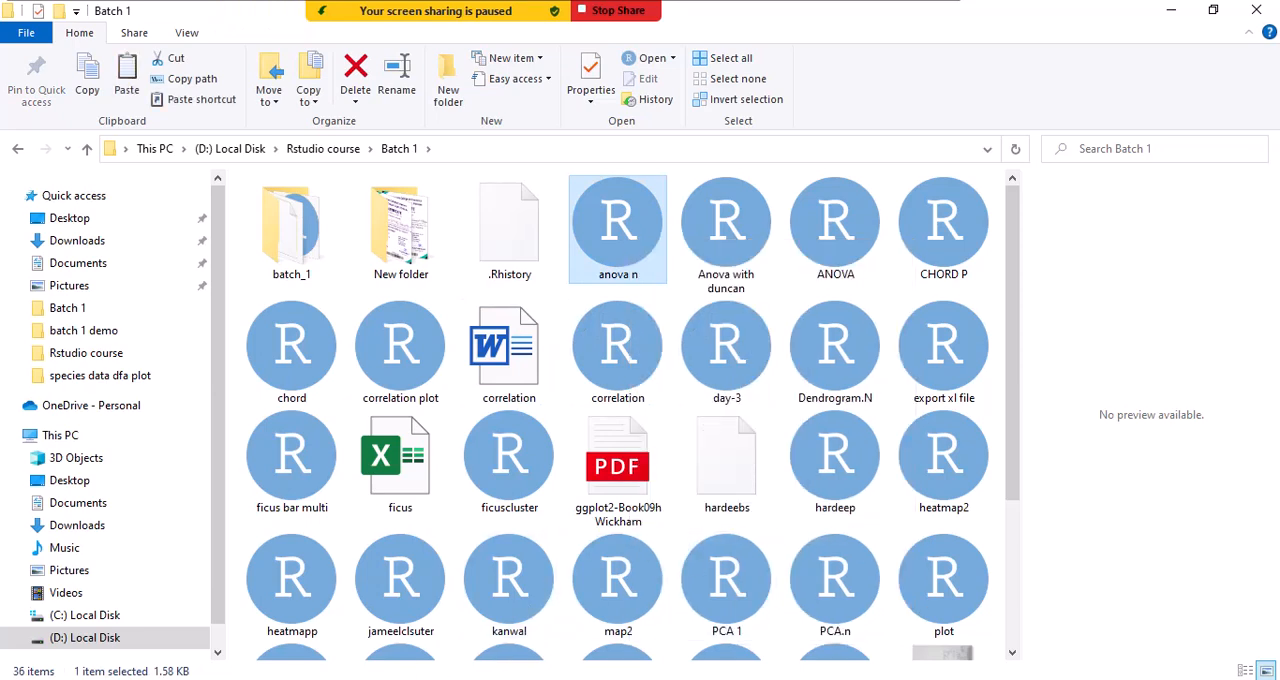
- Switch to WhatsApp, send the copied anova n.R file to the "1st batch premium Botany with Rstudio" group and minimize the open windows
key(alt+Tab)
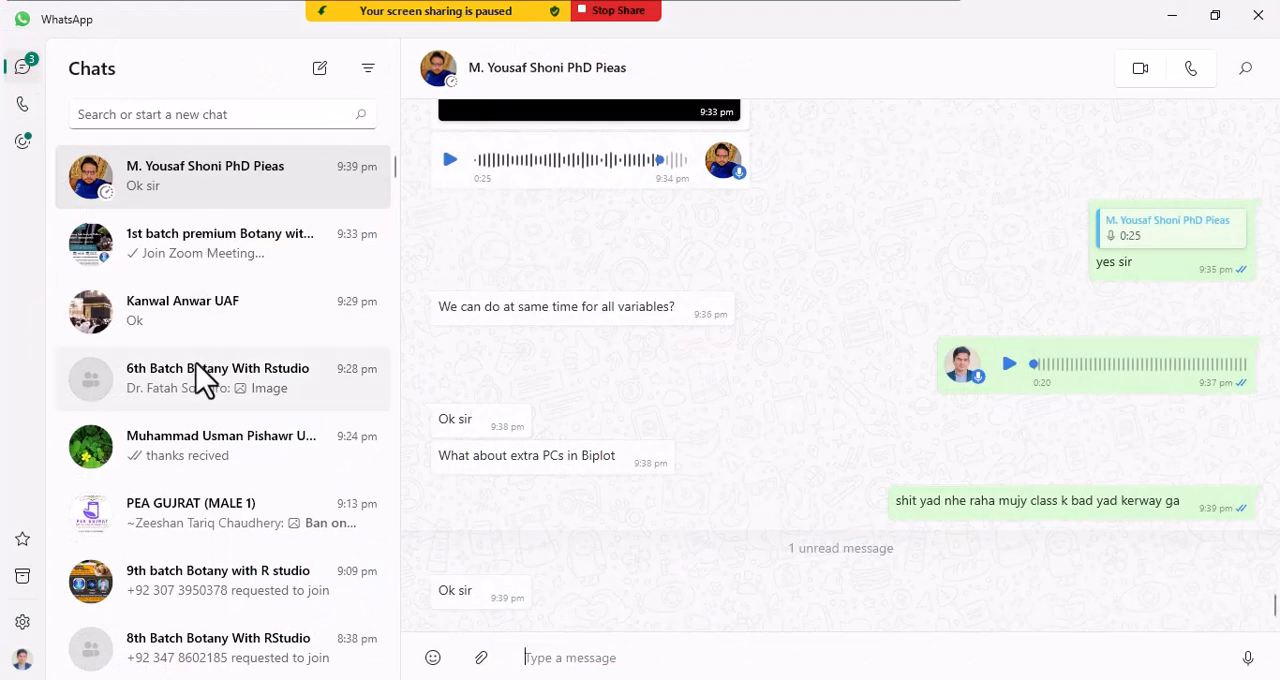
click(215, 270)
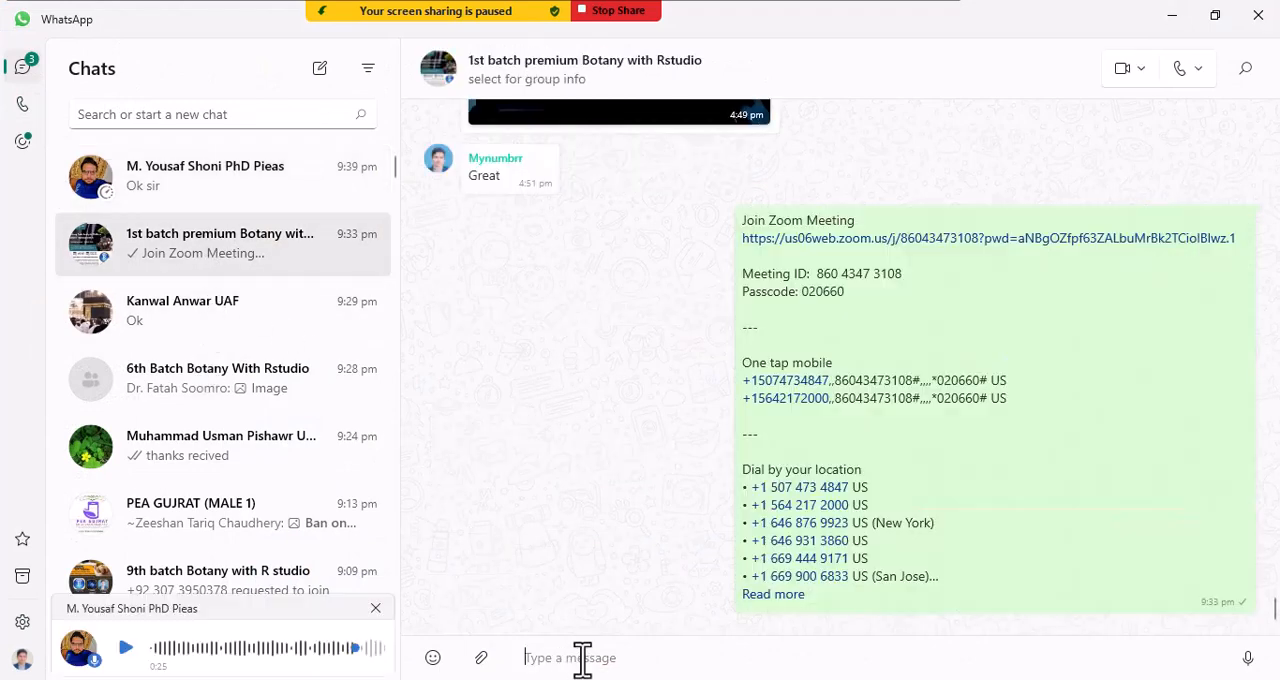
right_click(584, 659)
click(546, 596)
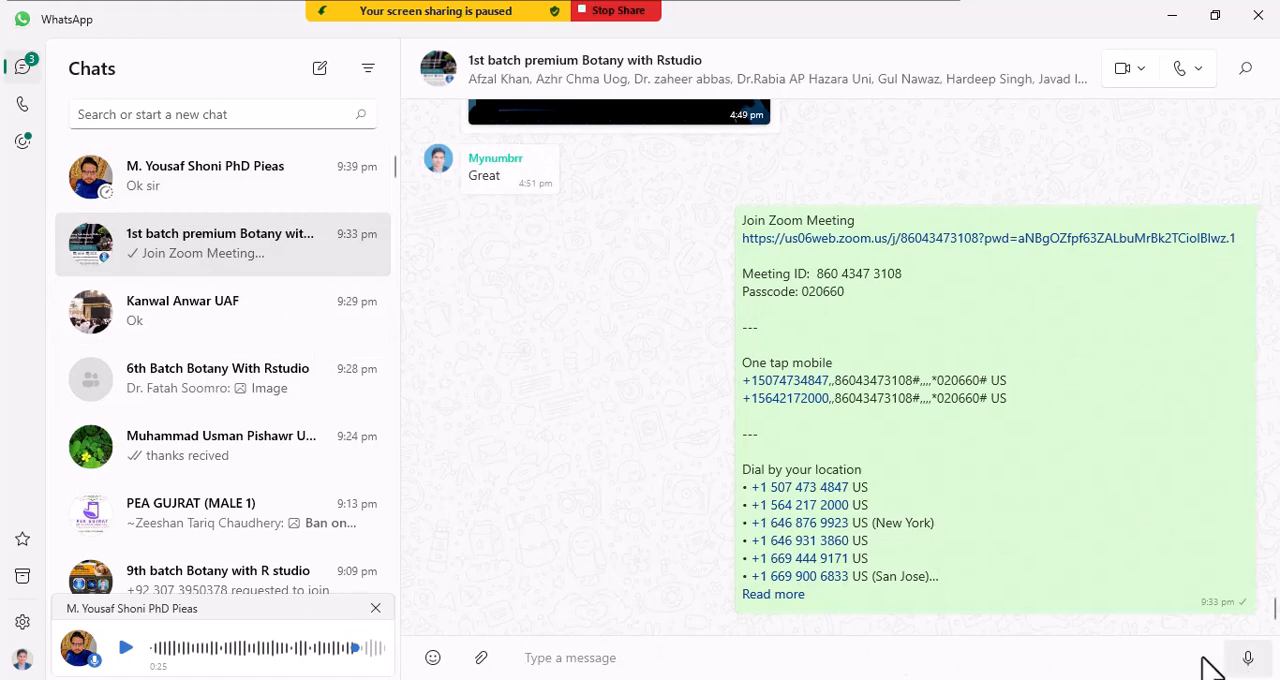
click(899, 643)
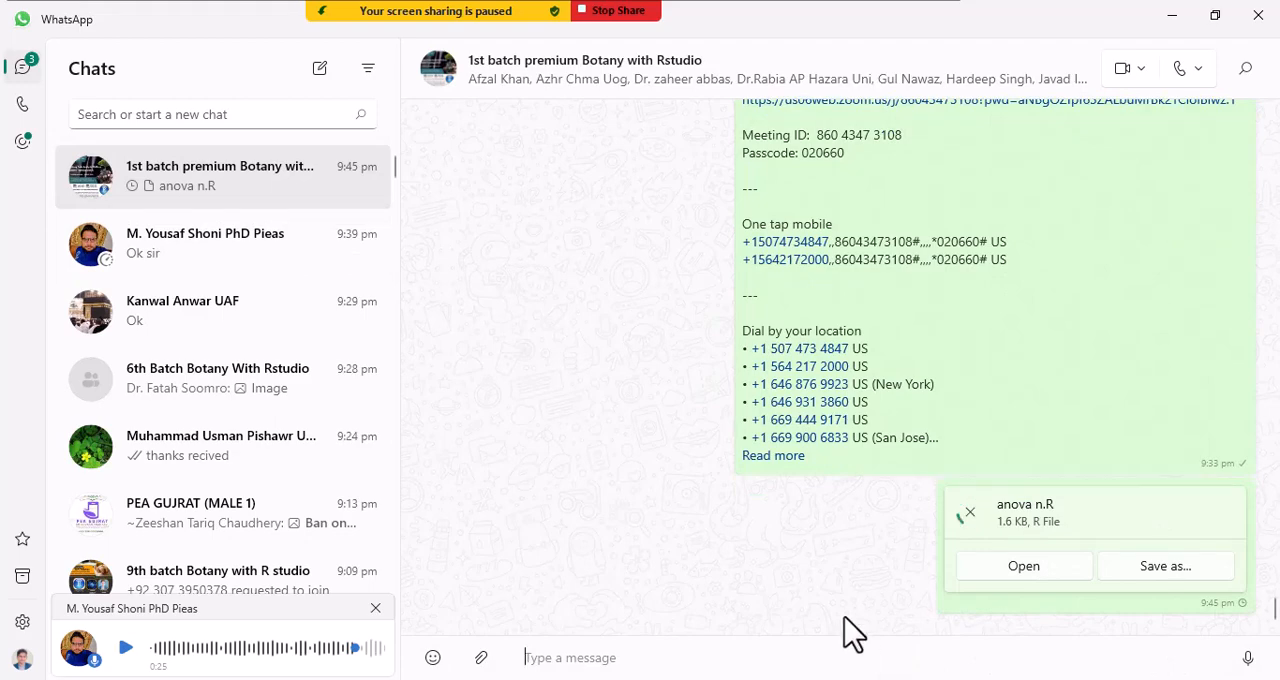
click(1165, 17)
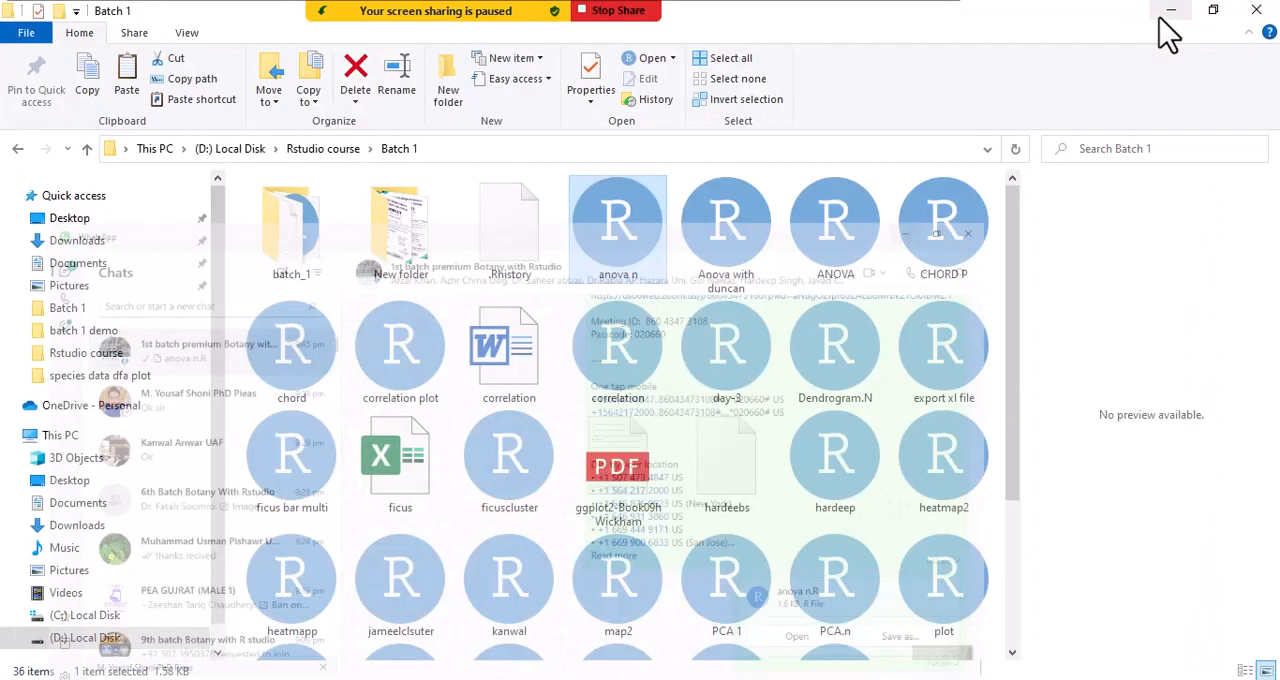
click(1168, 17)
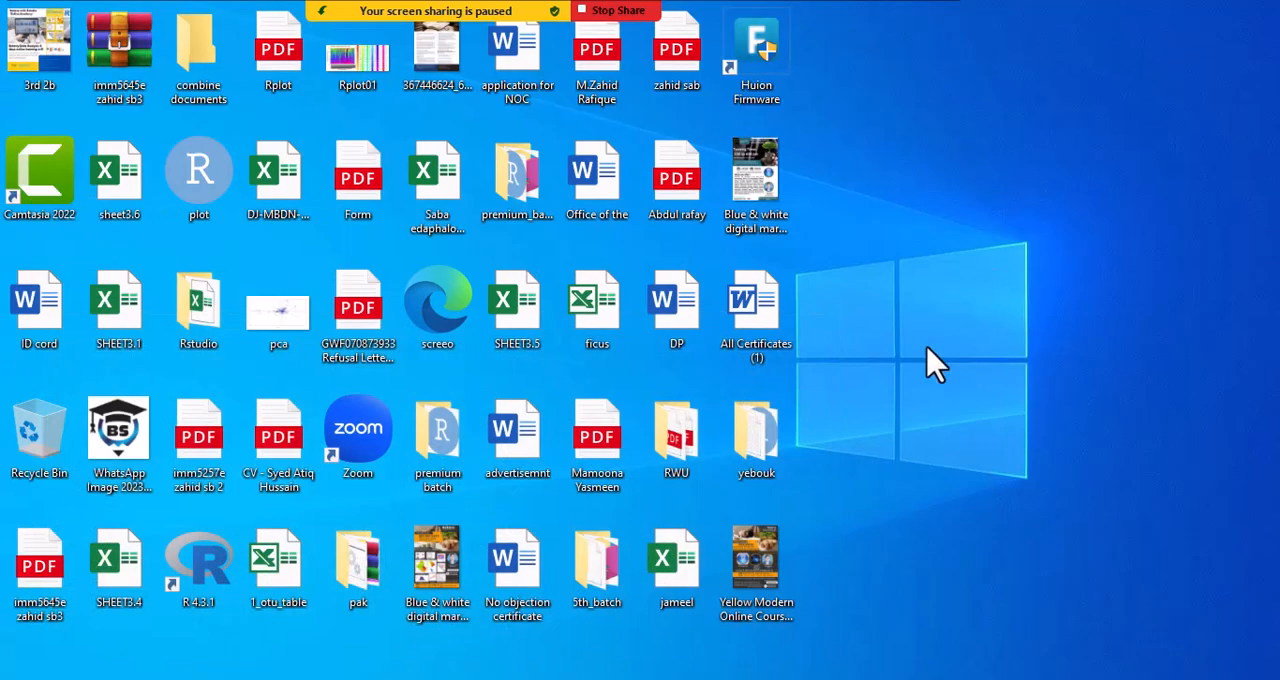
right_click(913, 150)
click(952, 202)
right_click(917, 152)
click(945, 202)
right_click(917, 152)
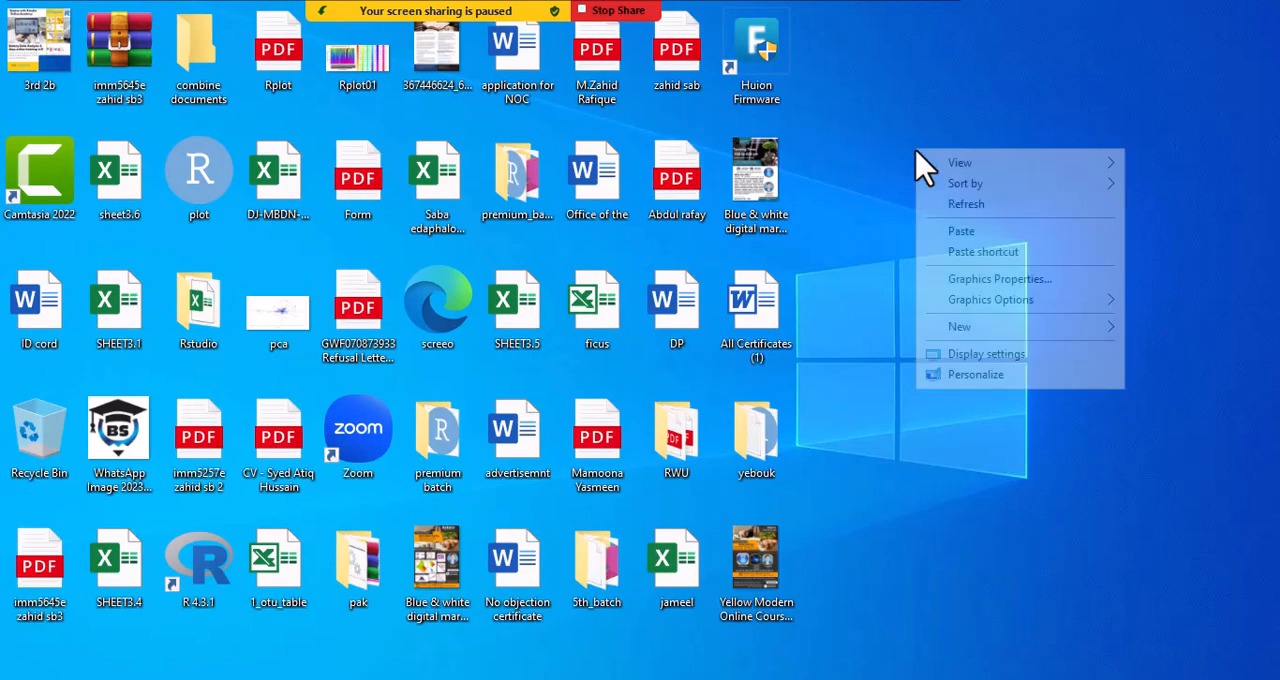
click(934, 208)
mouse_move(543, 14)
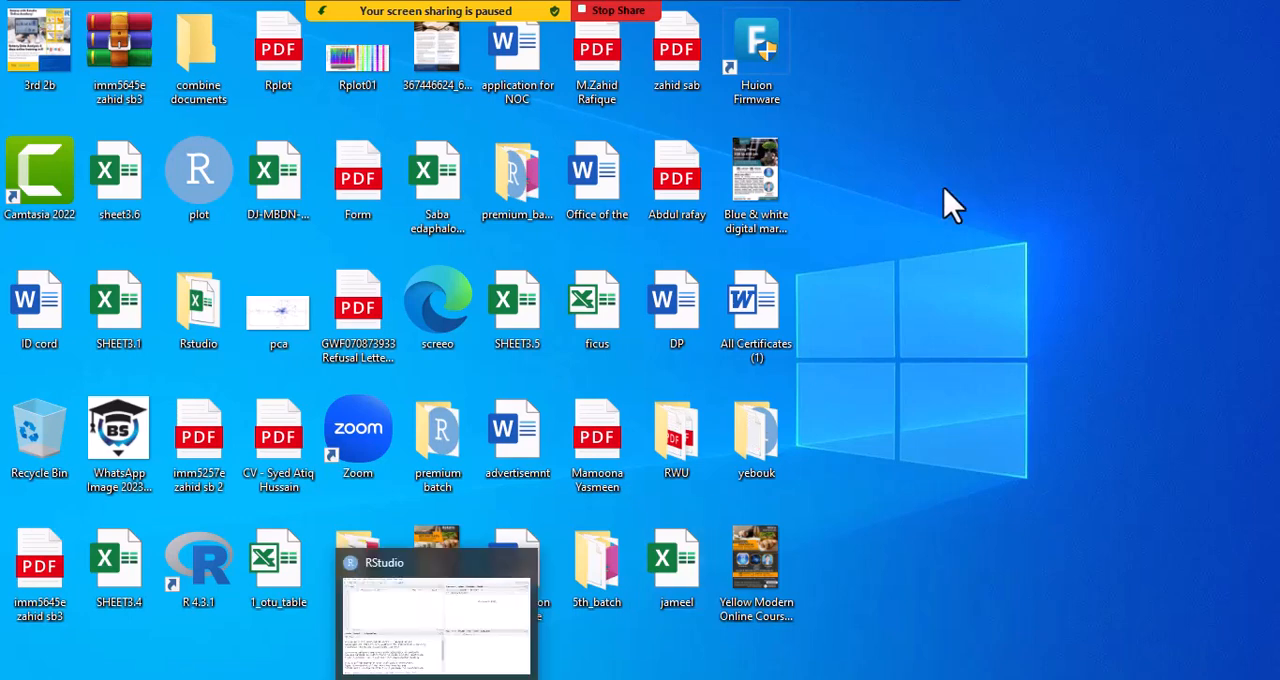
right_click(984, 139)
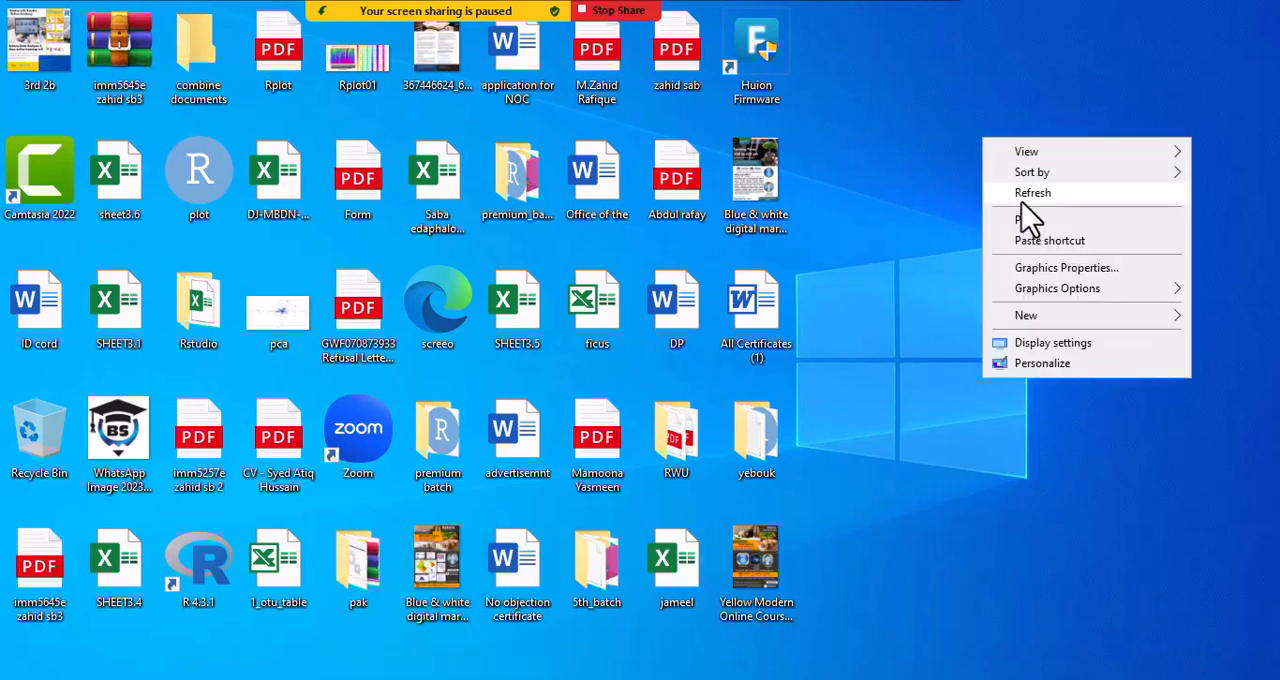
click(1028, 193)
mouse_move(450, 40)
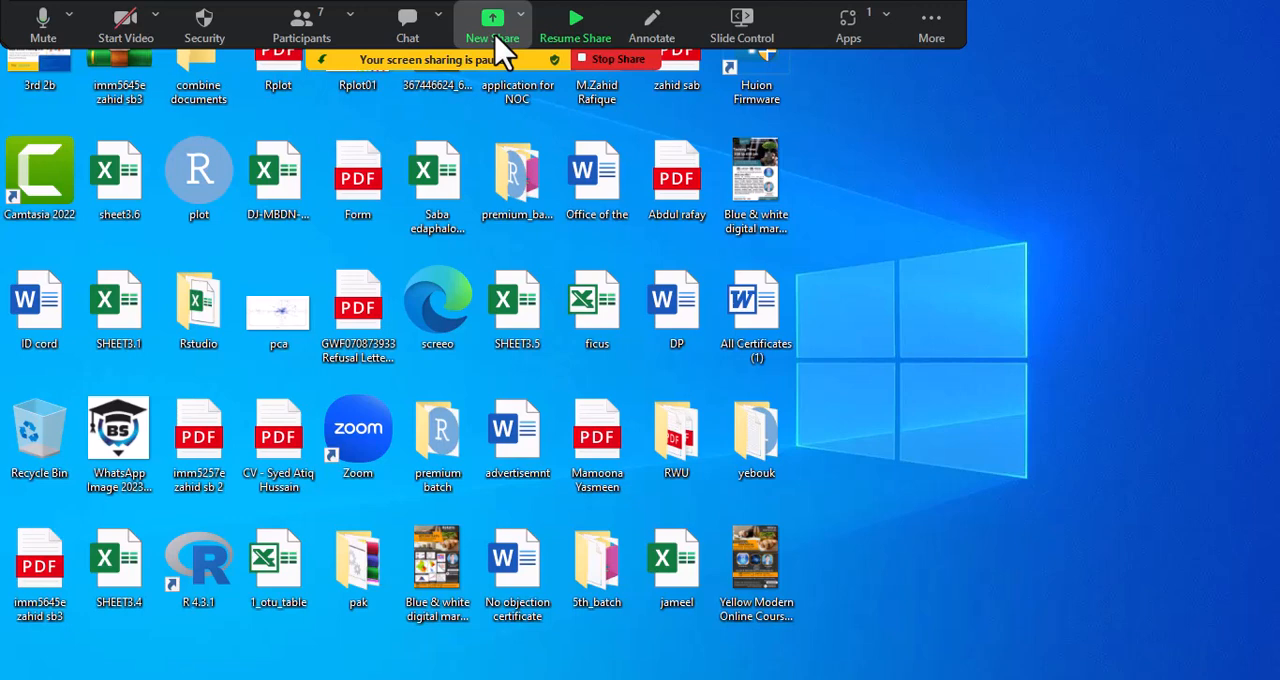
click(495, 38)
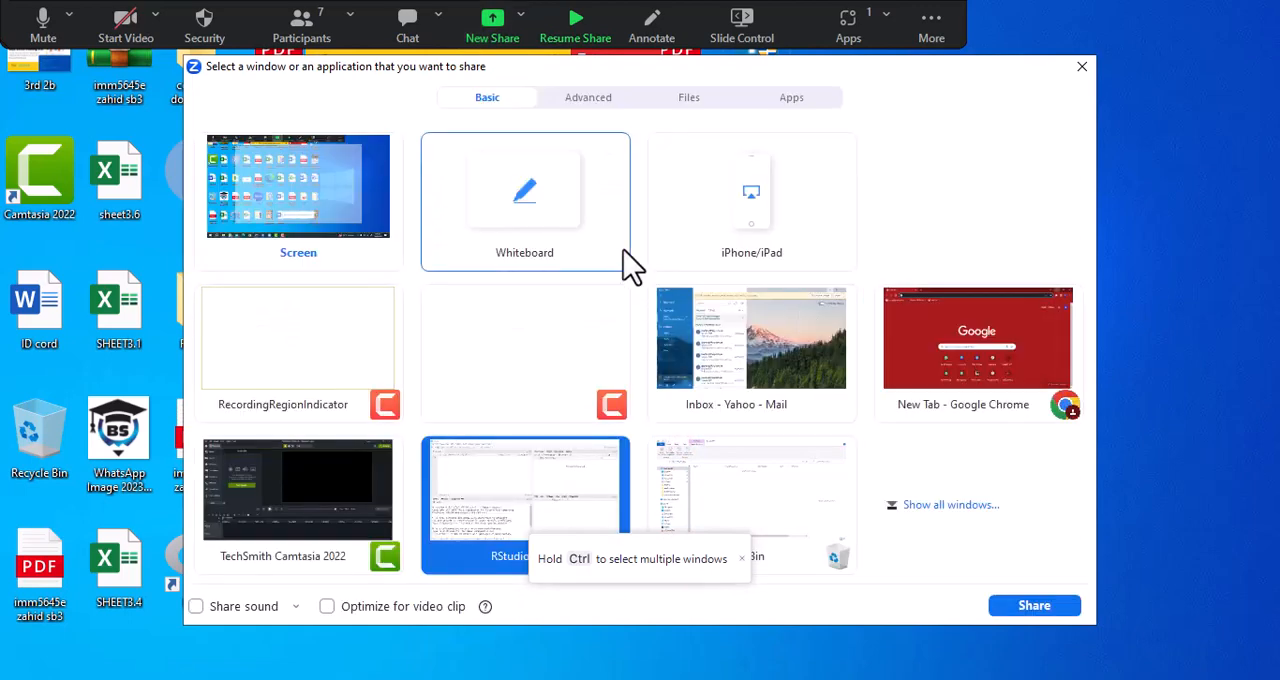
click(1084, 69)
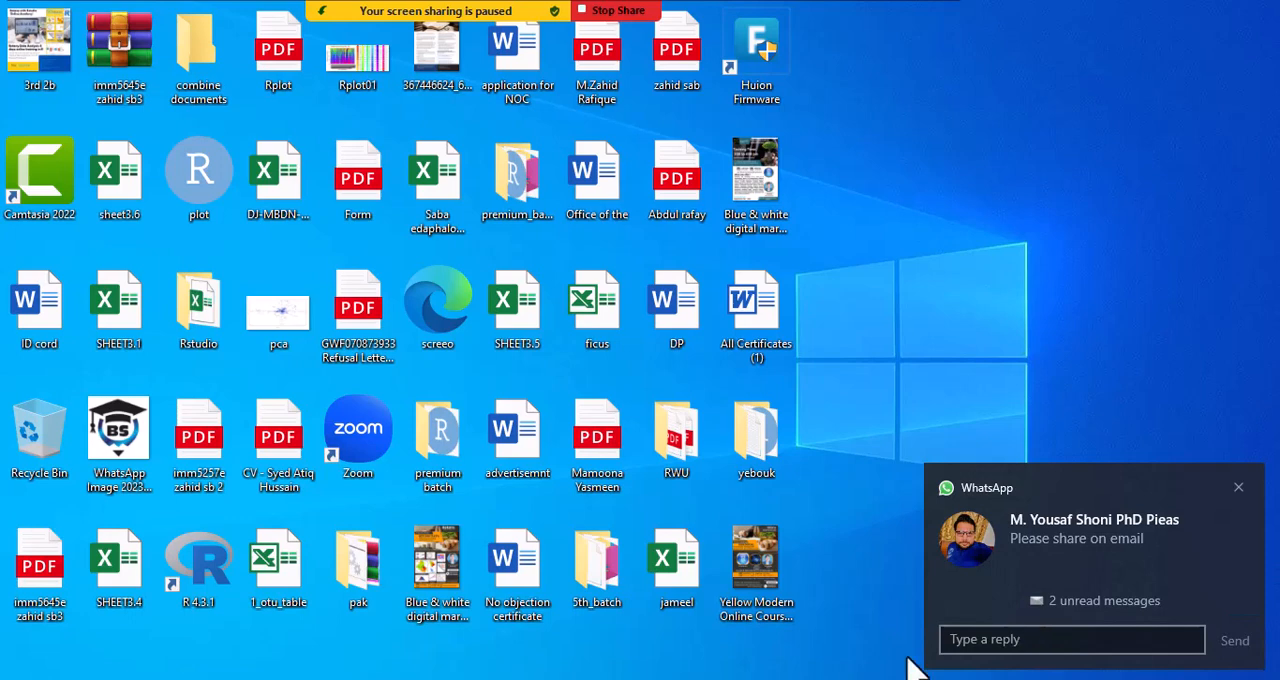
- Maximize the Chrome window and open the new message from the "1st batch premium Botany with Rstudio" group in WhatsApp
mouse_move(344, 679)
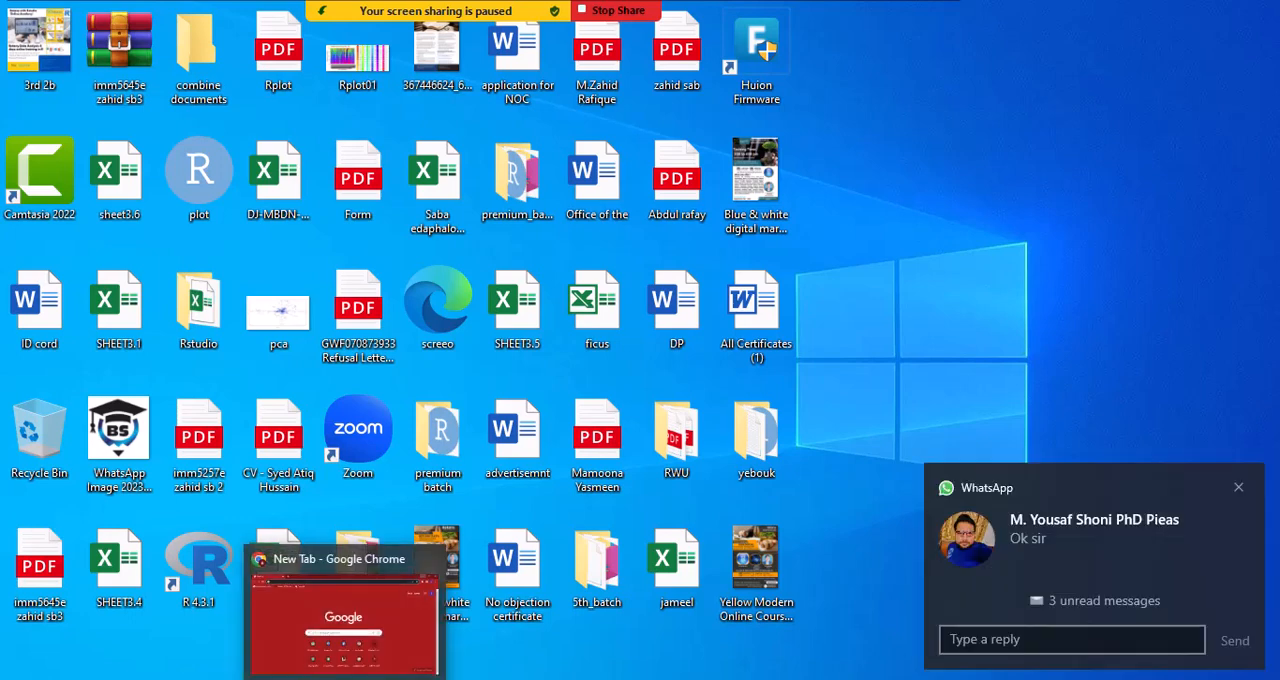
click(209, 679)
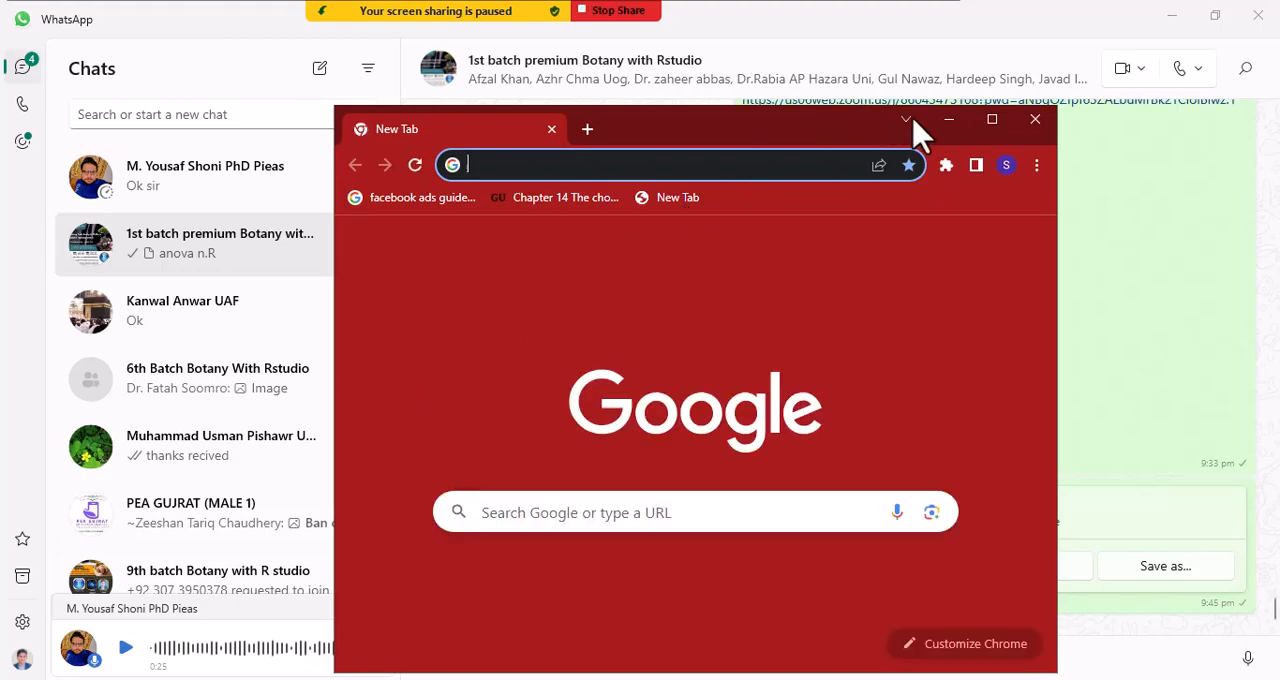
click(991, 120)
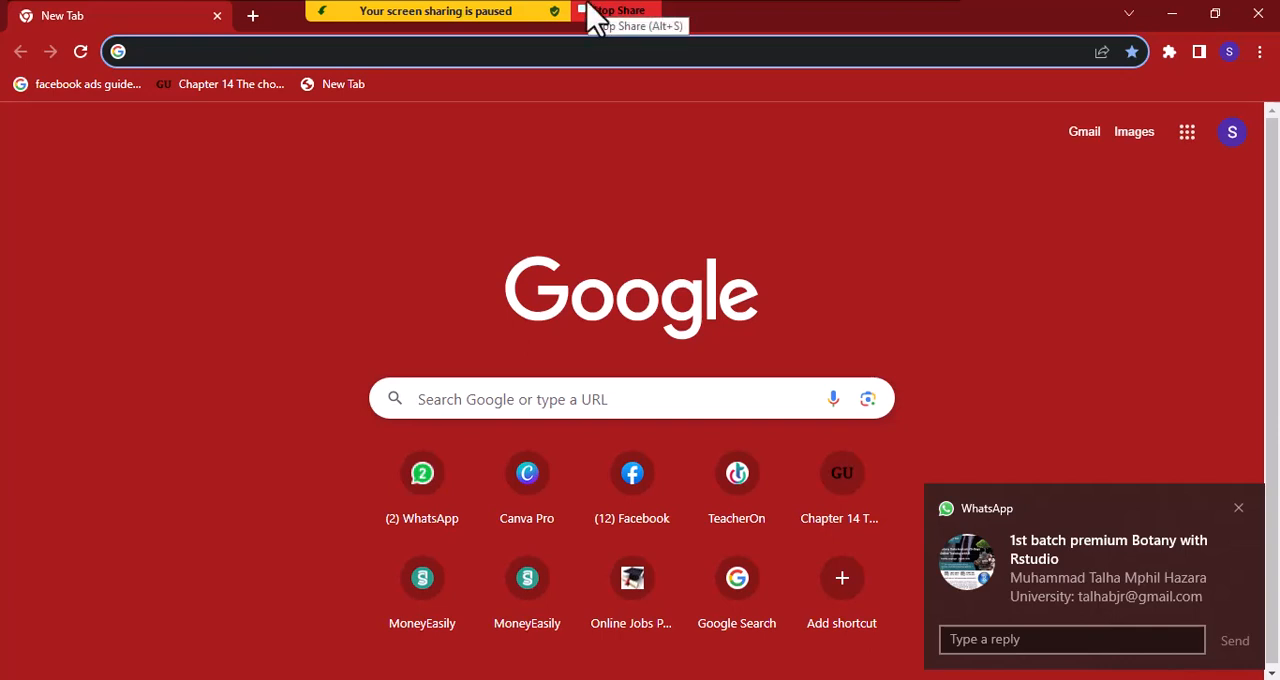
click(1105, 600)
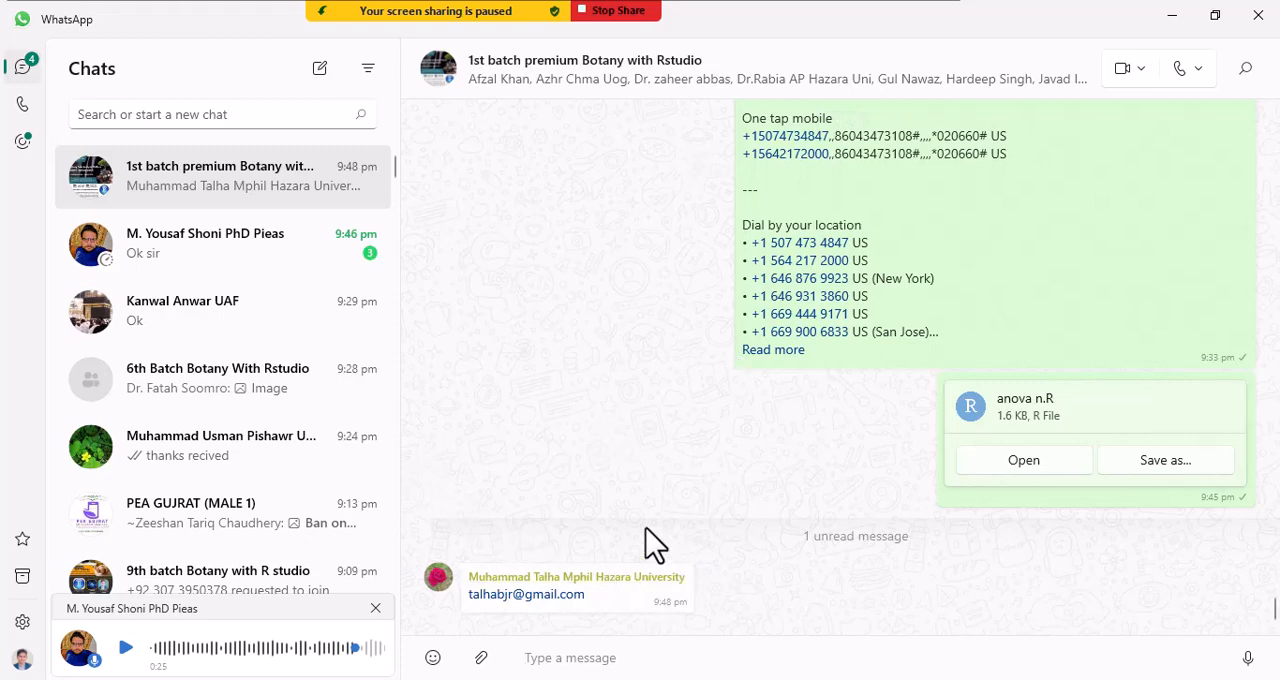
- Copy the e-mail address from the latest unread message in the "1st batch premium Botany with Rstudio" group
scroll(645, 528, up, 5)
scroll(643, 540, down, 5)
right_click(562, 612)
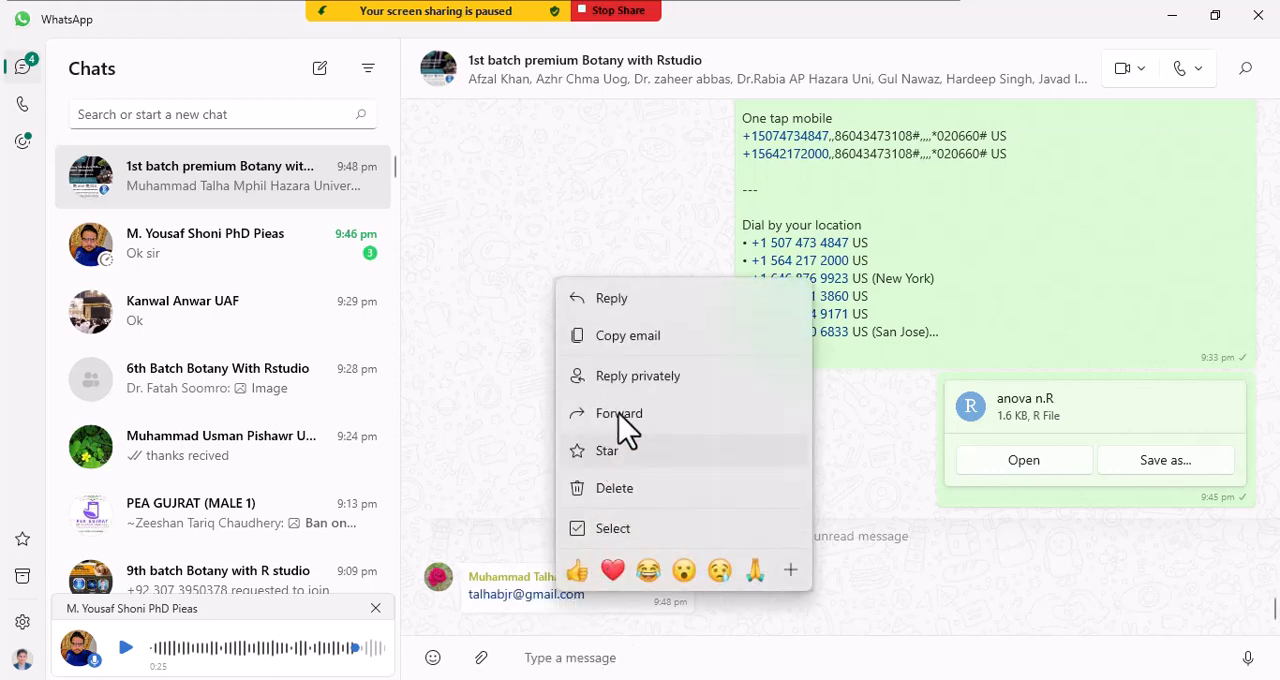
click(629, 337)
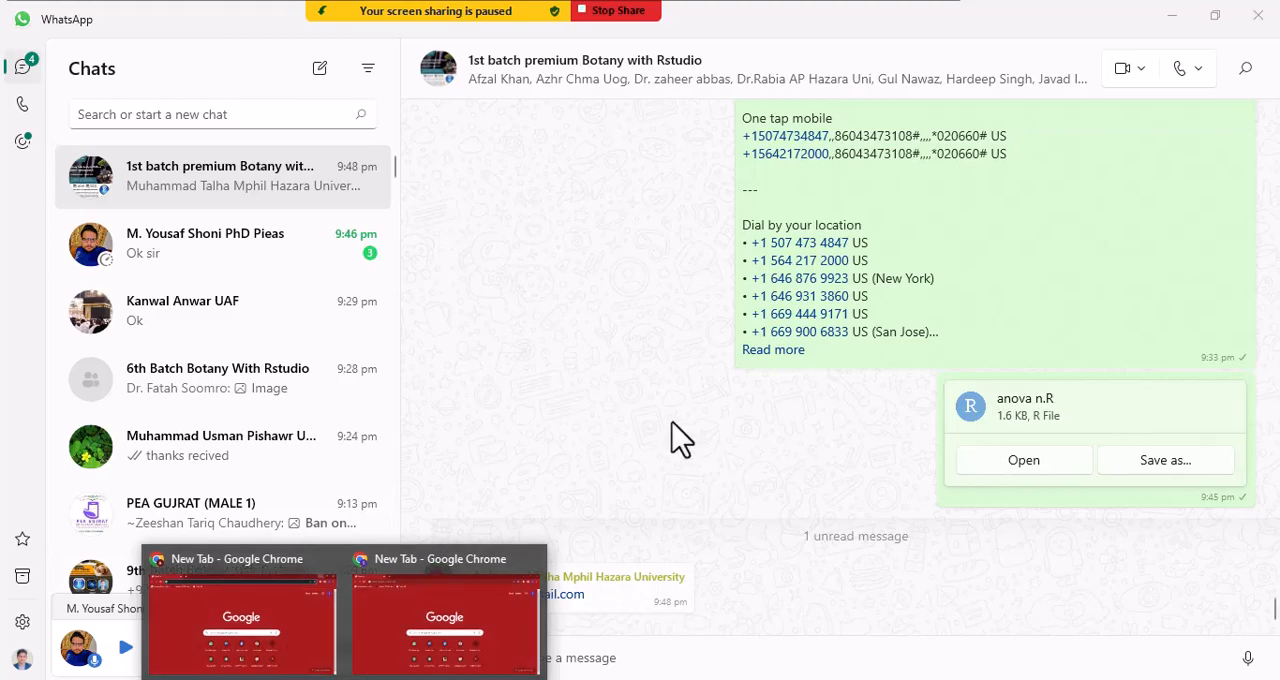
- Switch to Chrome and open a new tab under the host's other browser profile, dismissing the offer to restore pages
click(540, 585)
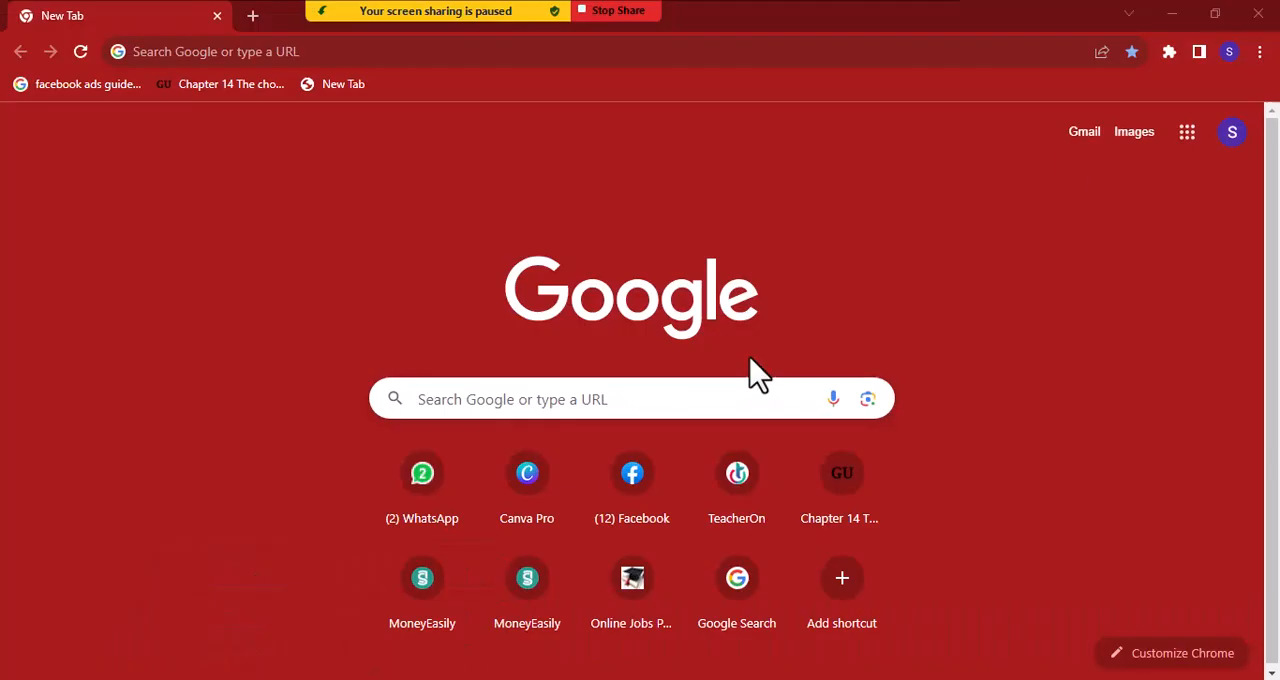
click(1232, 134)
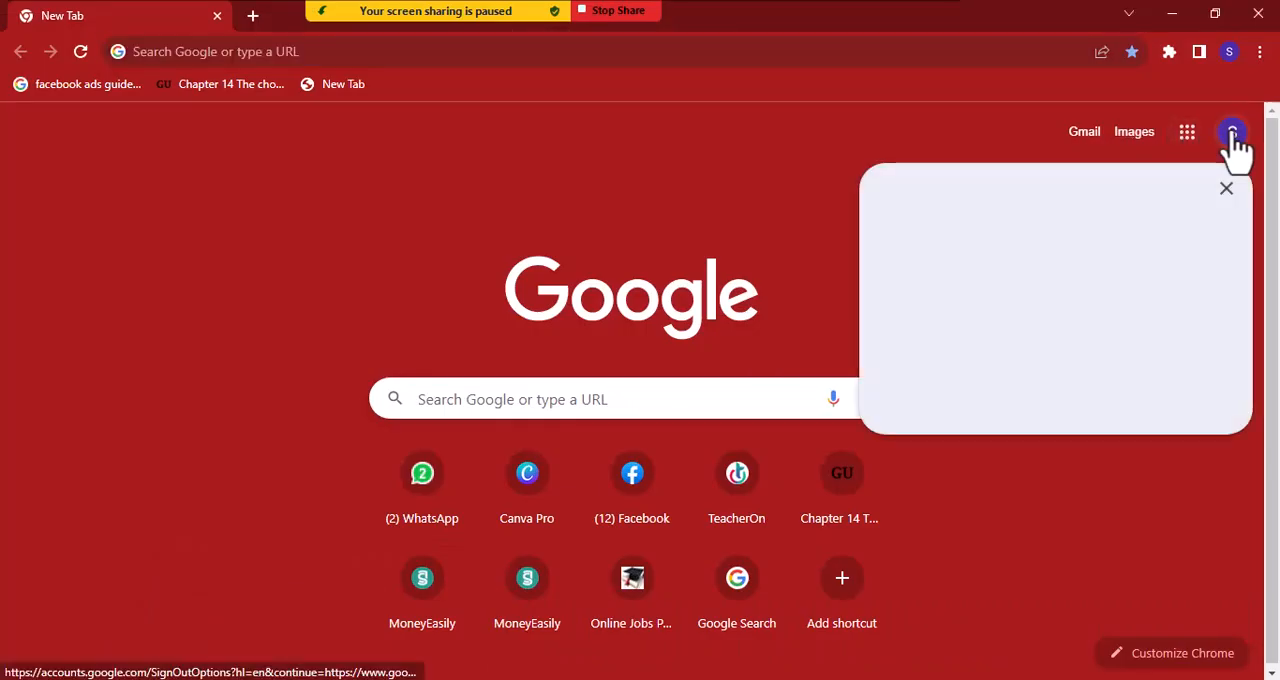
click(1232, 52)
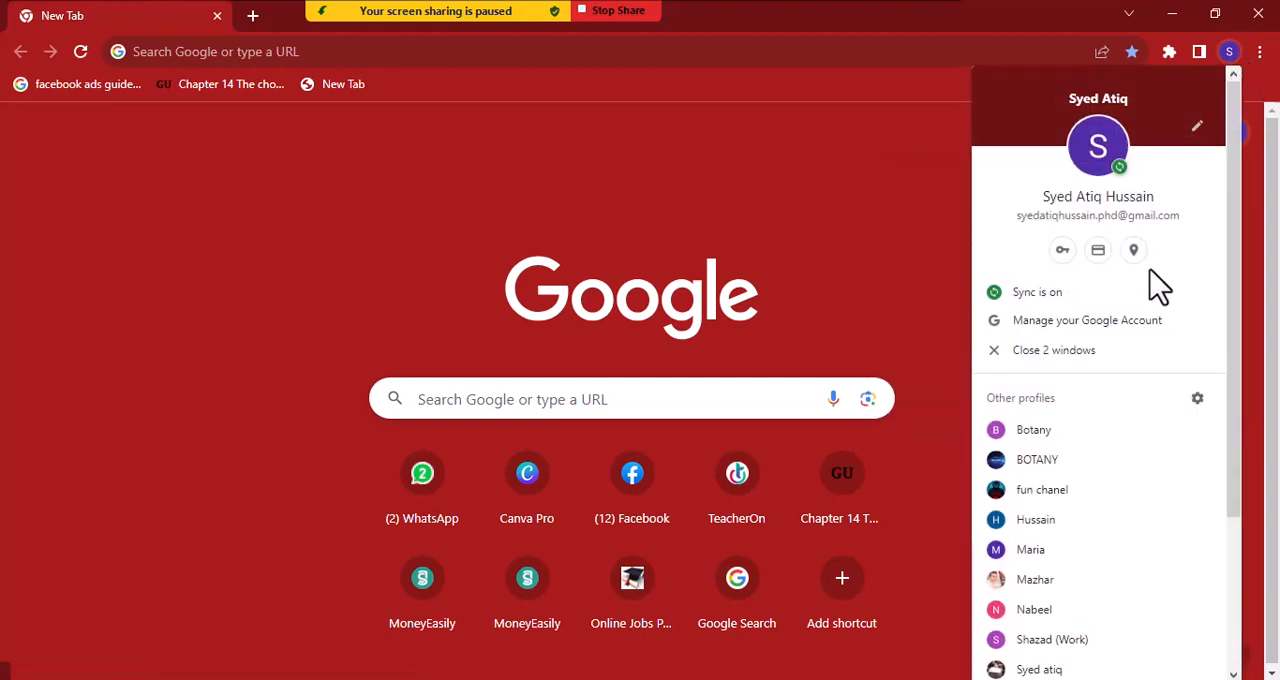
click(1041, 668)
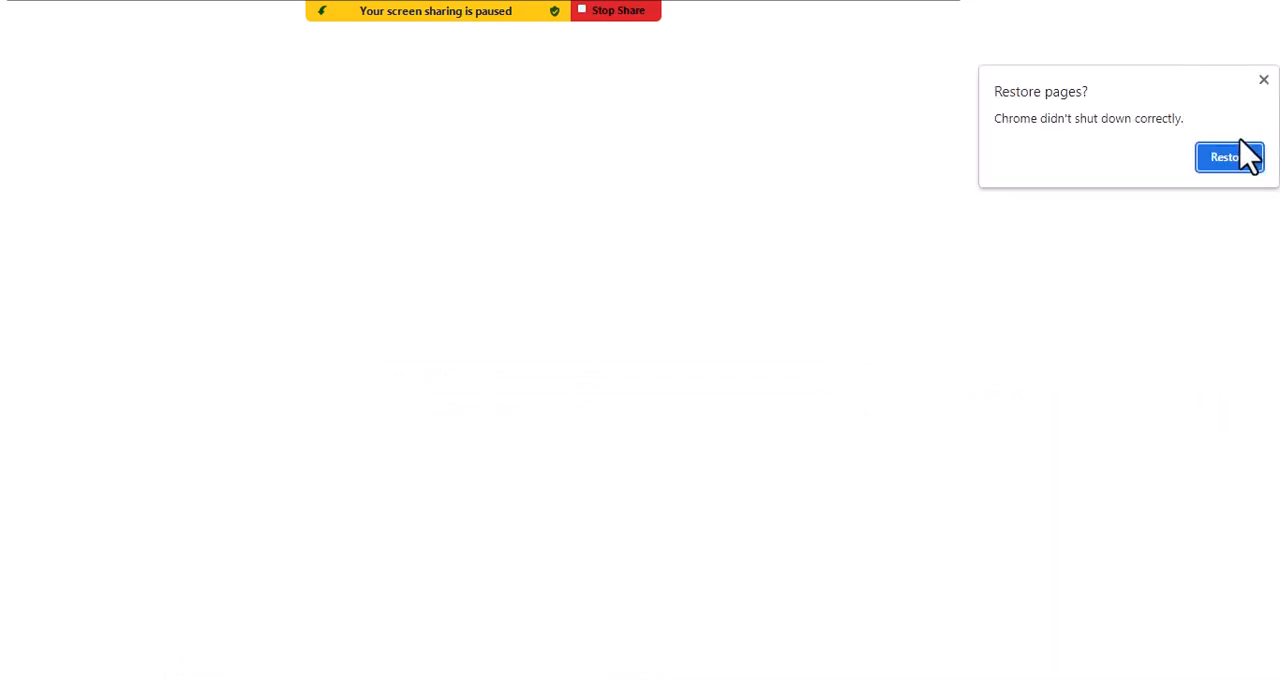
click(1263, 80)
click(252, 18)
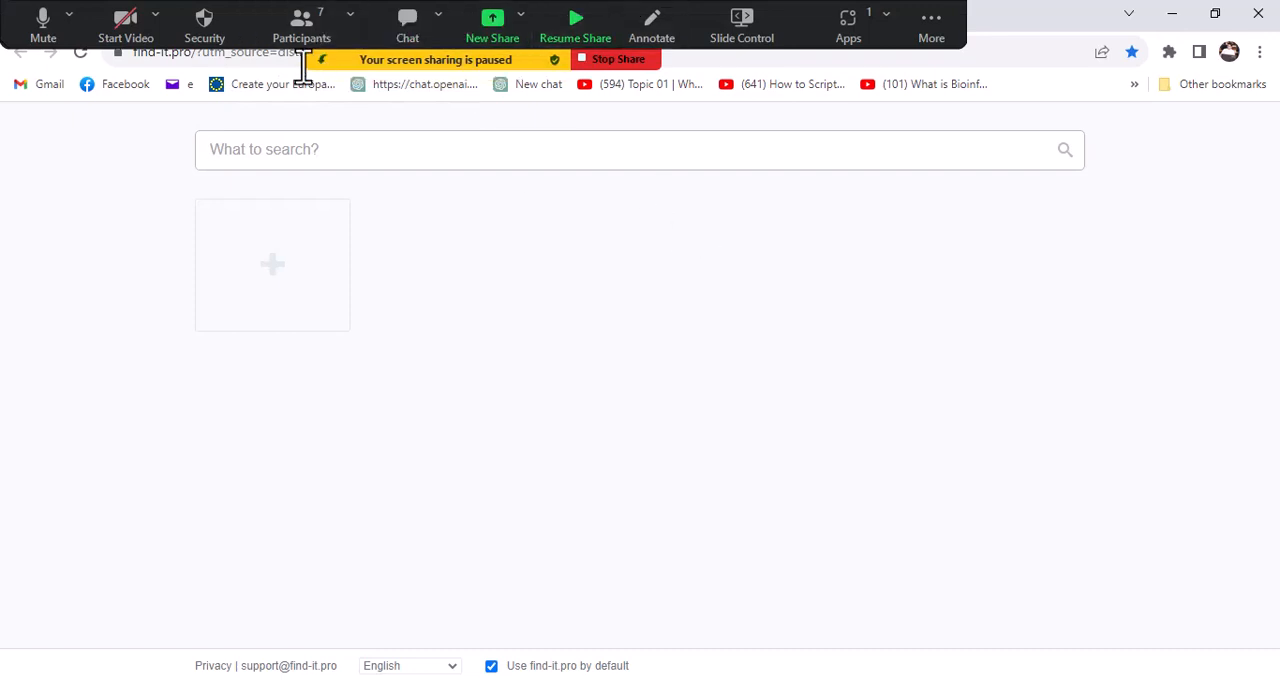
- Switch to WhatsApp and copy the student's e-mail address from the latest group message again
click(197, 679)
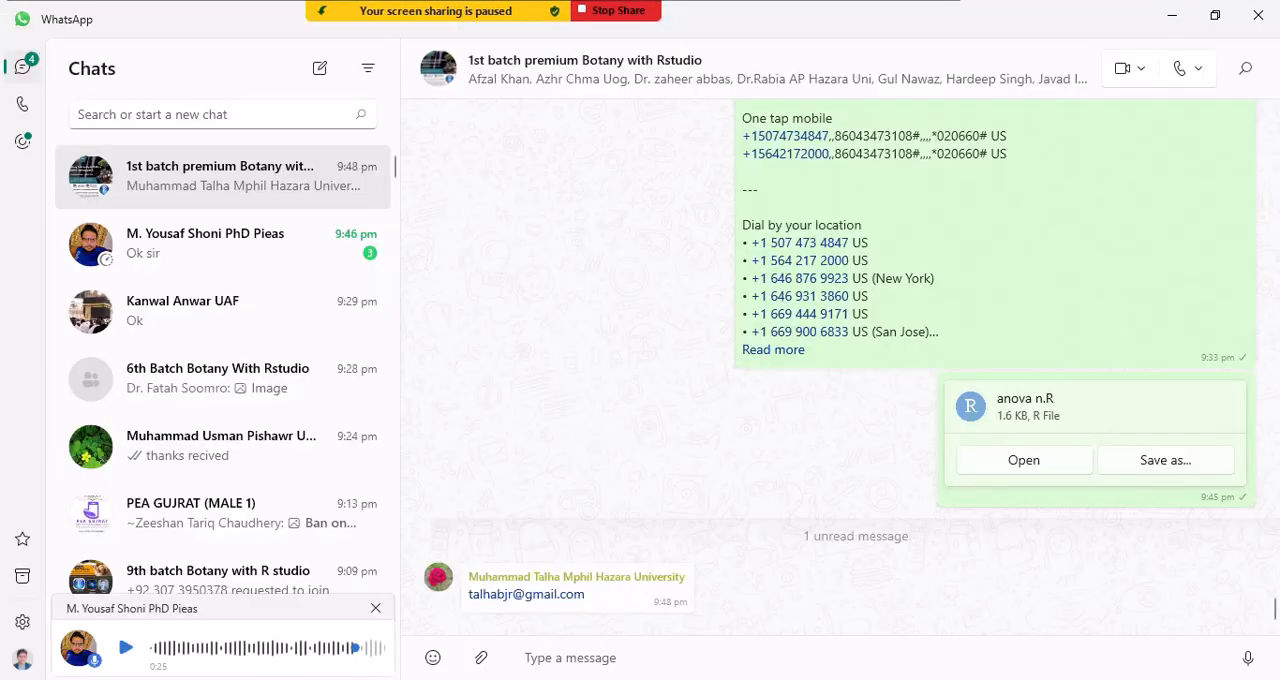
right_click(584, 612)
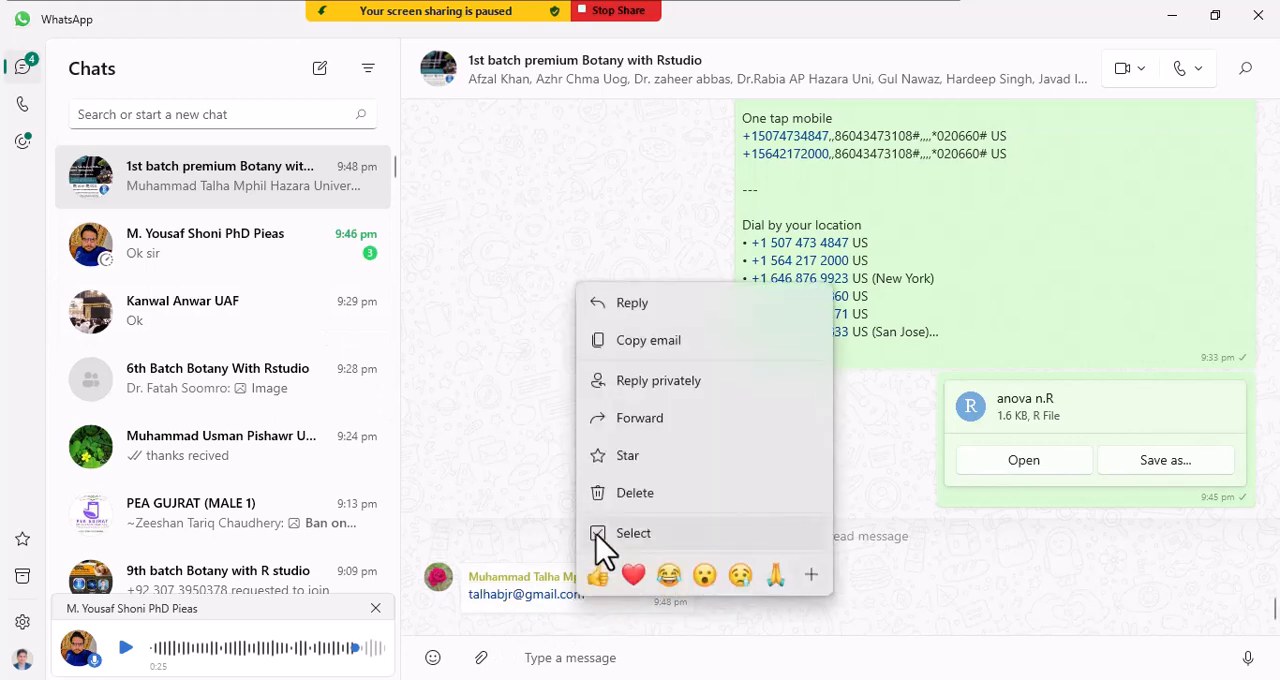
click(636, 348)
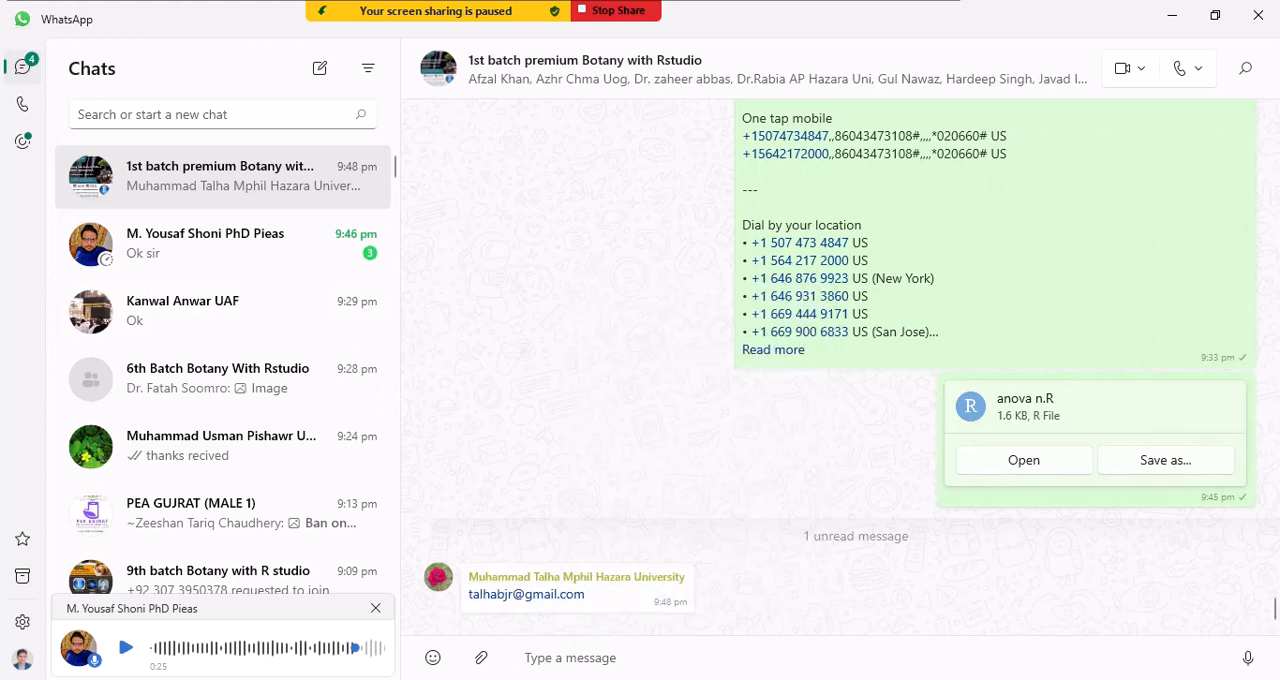
- Switch to Chrome, go to the Gmail inbox and open the topmost message, which has no subject
key(alt+Tab)
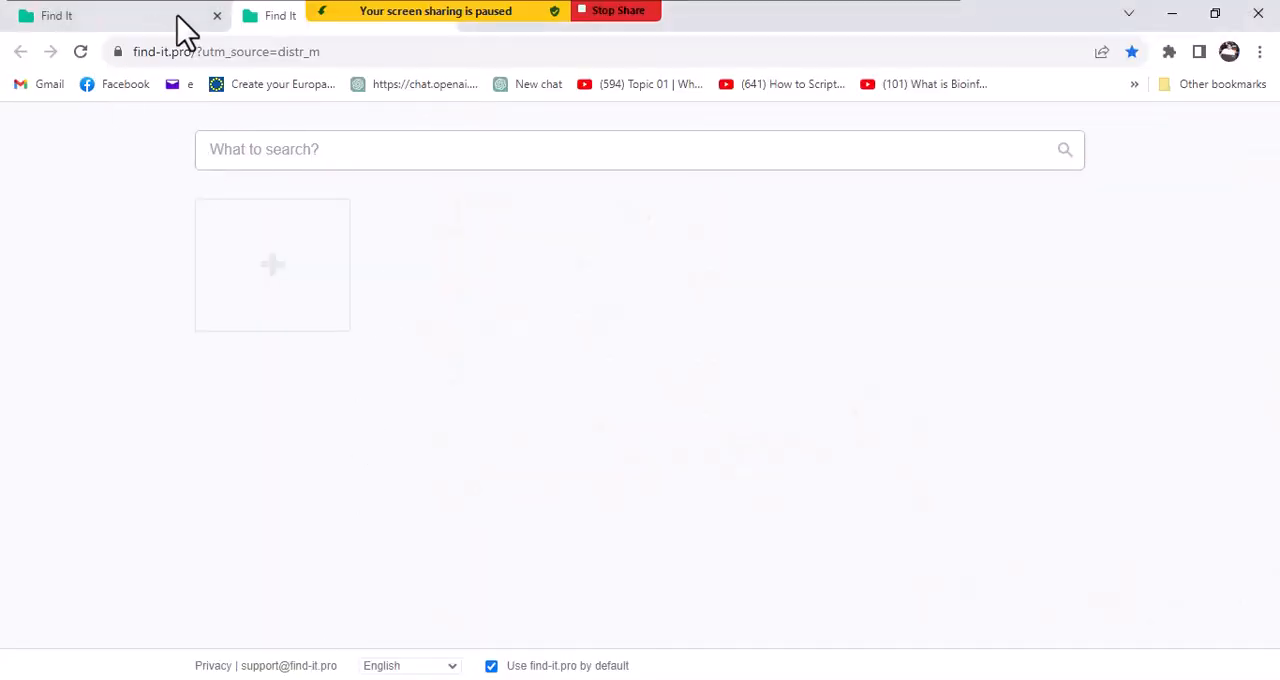
click(40, 84)
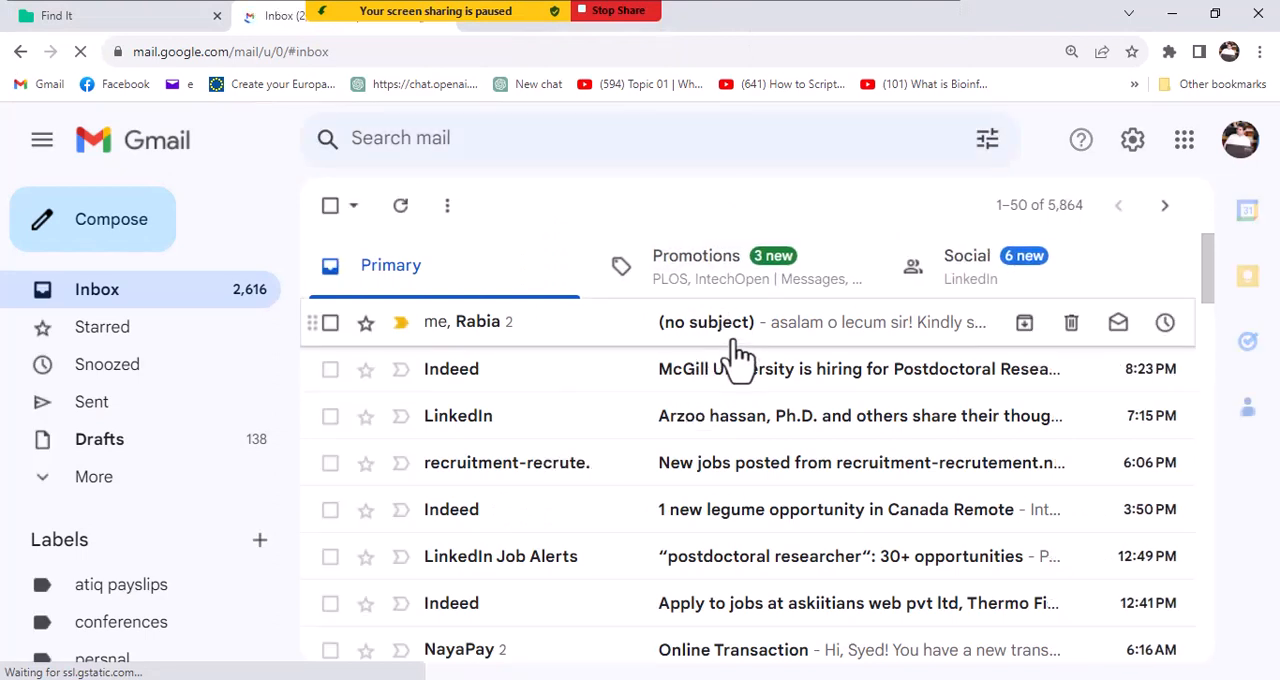
click(703, 333)
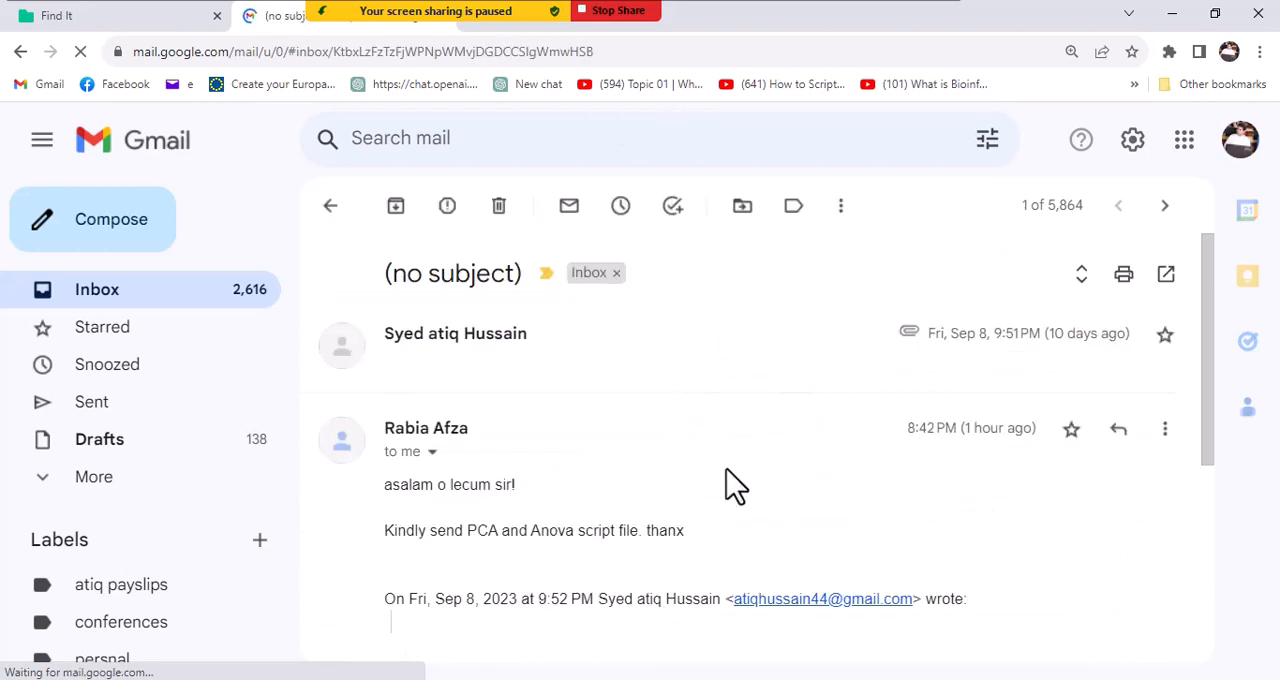
- Start a reply to the message asking for the PCA and Anova script file
scroll(730, 484, down, 4)
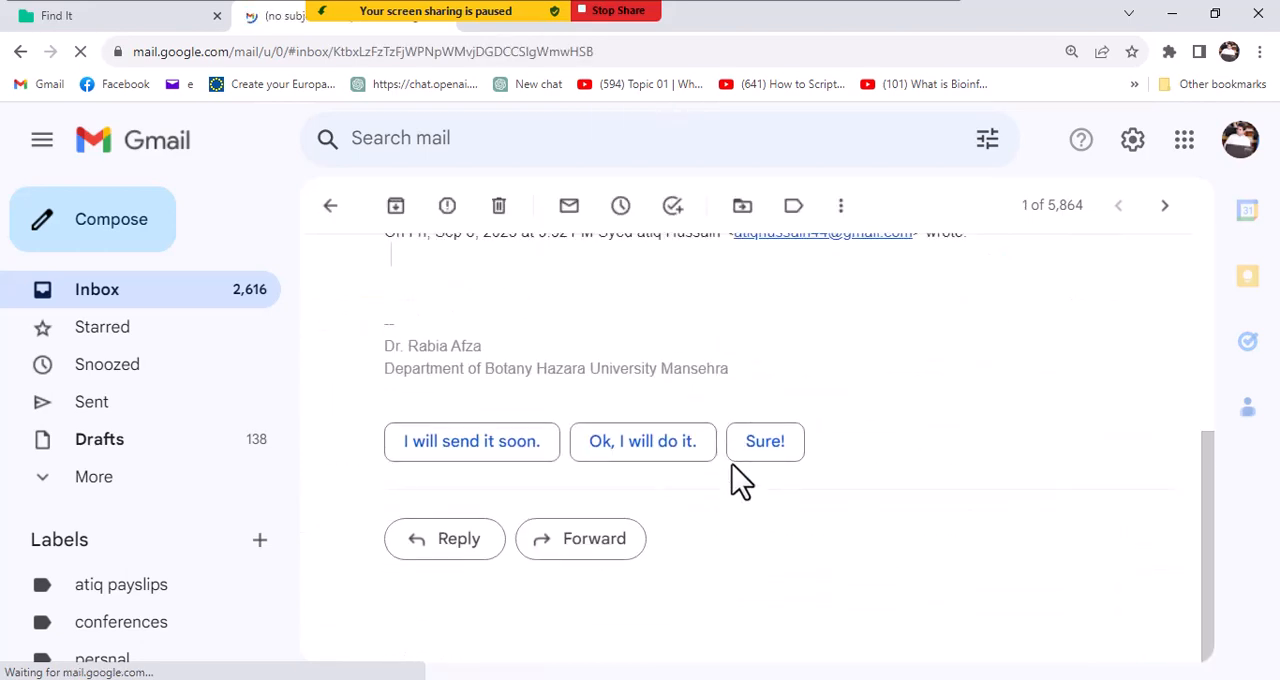
click(460, 545)
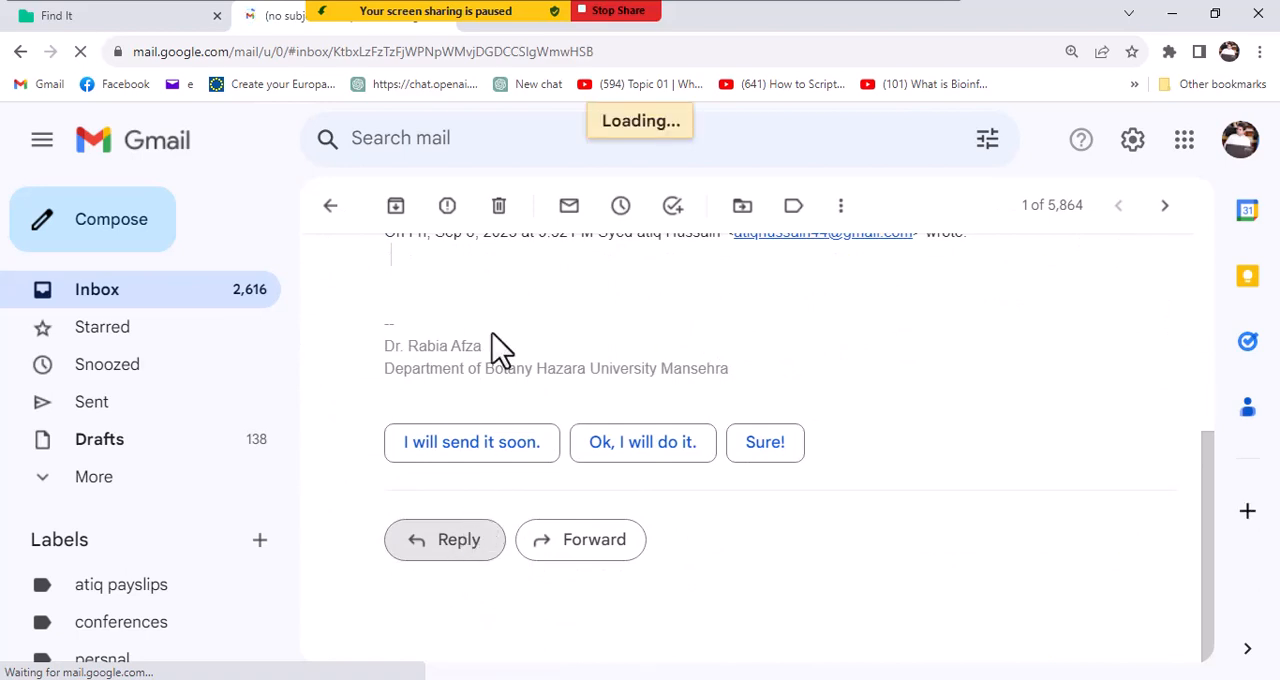
click(436, 548)
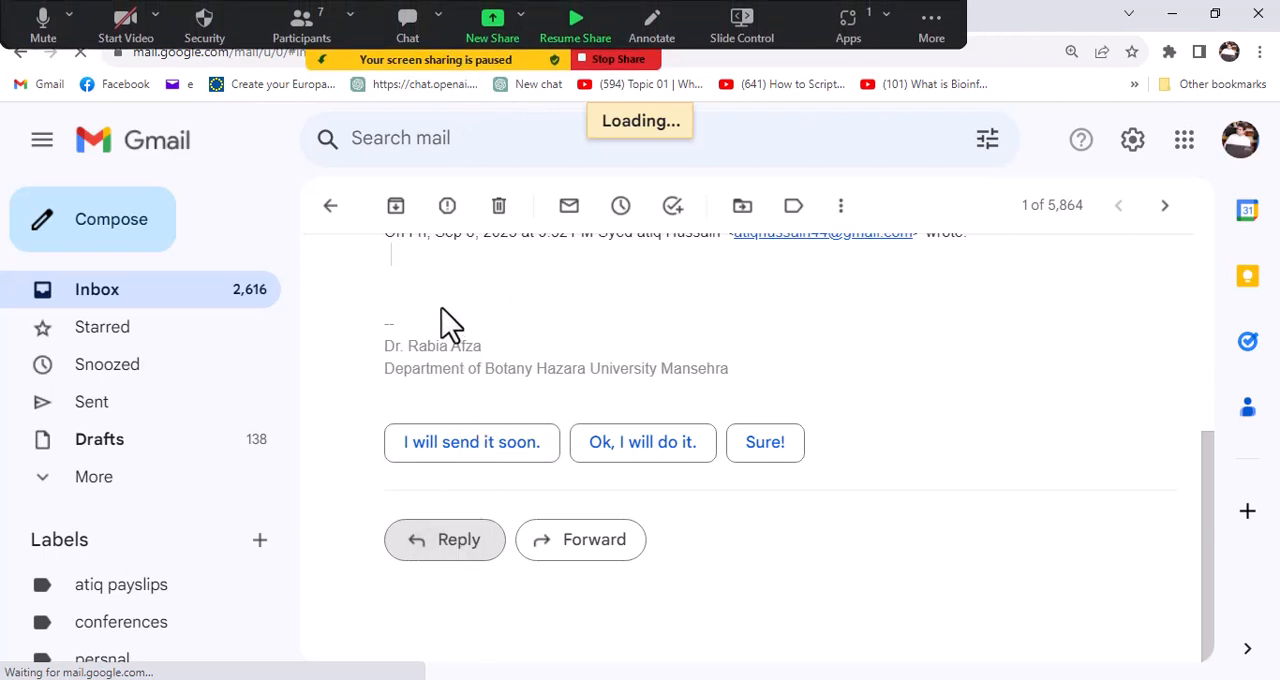
scroll(442, 315, up, 3)
scroll(443, 320, down, 3)
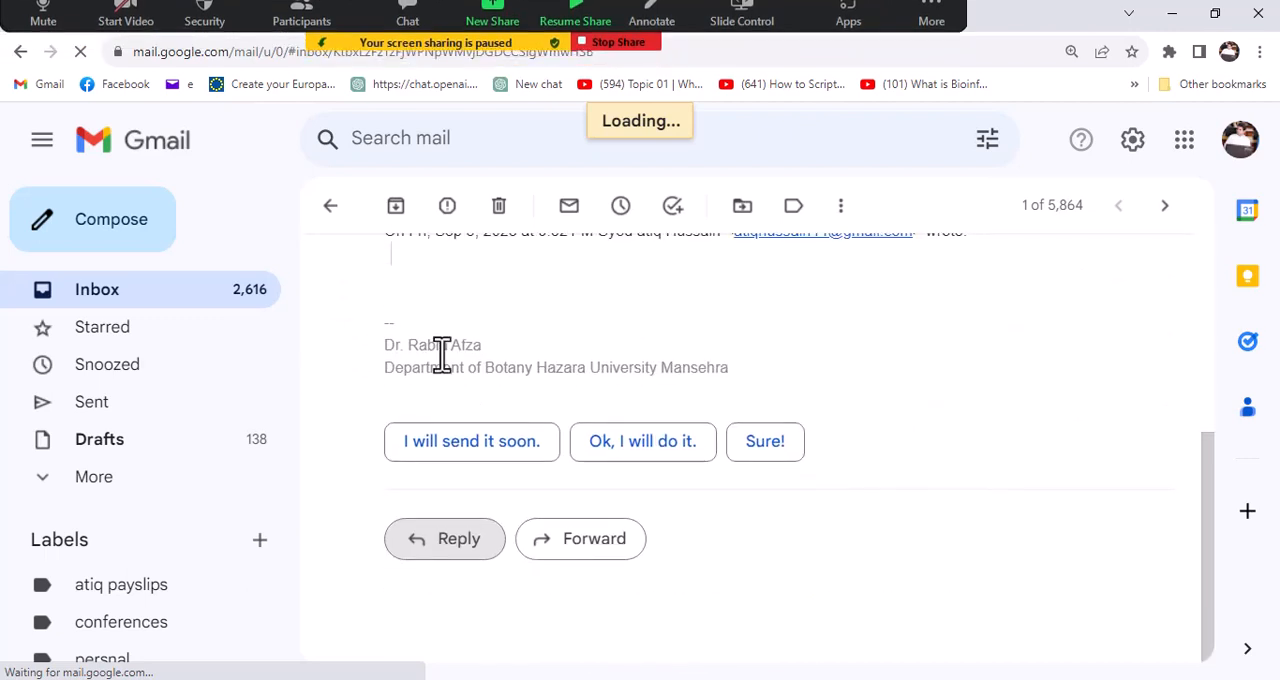
click(418, 553)
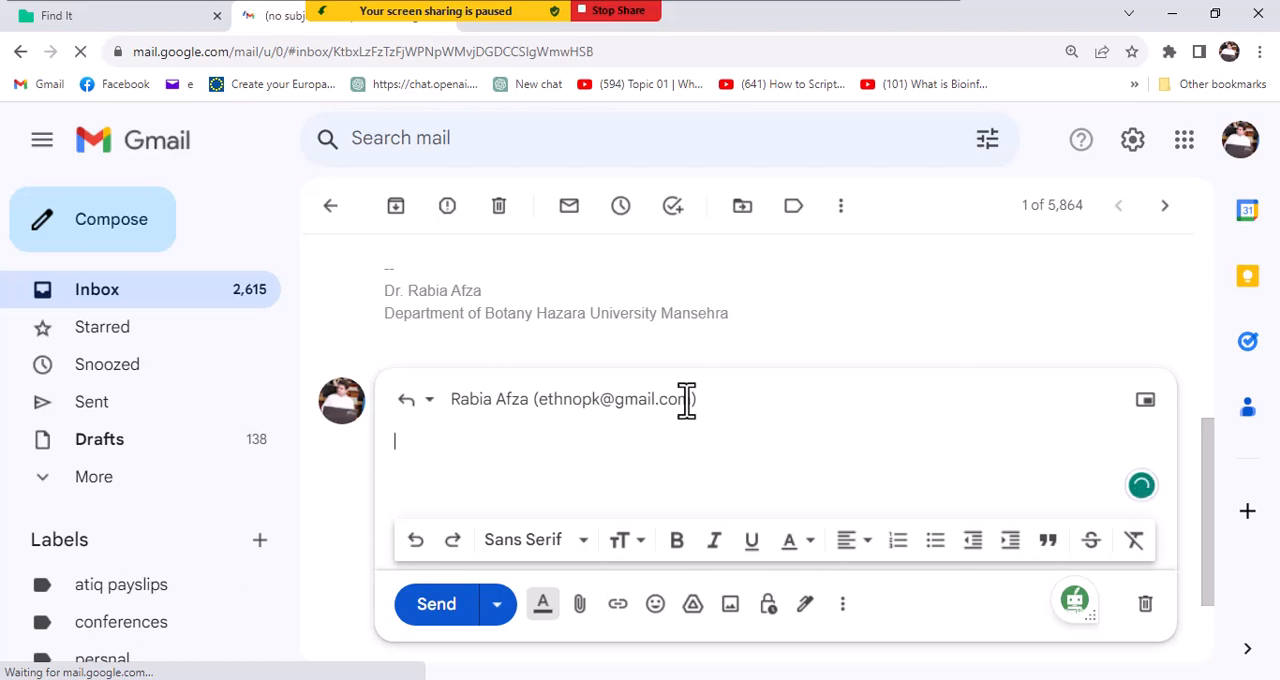
- Attach the anova n script from the Batch 1 folder to the reply, send it and check the sent message
click(580, 627)
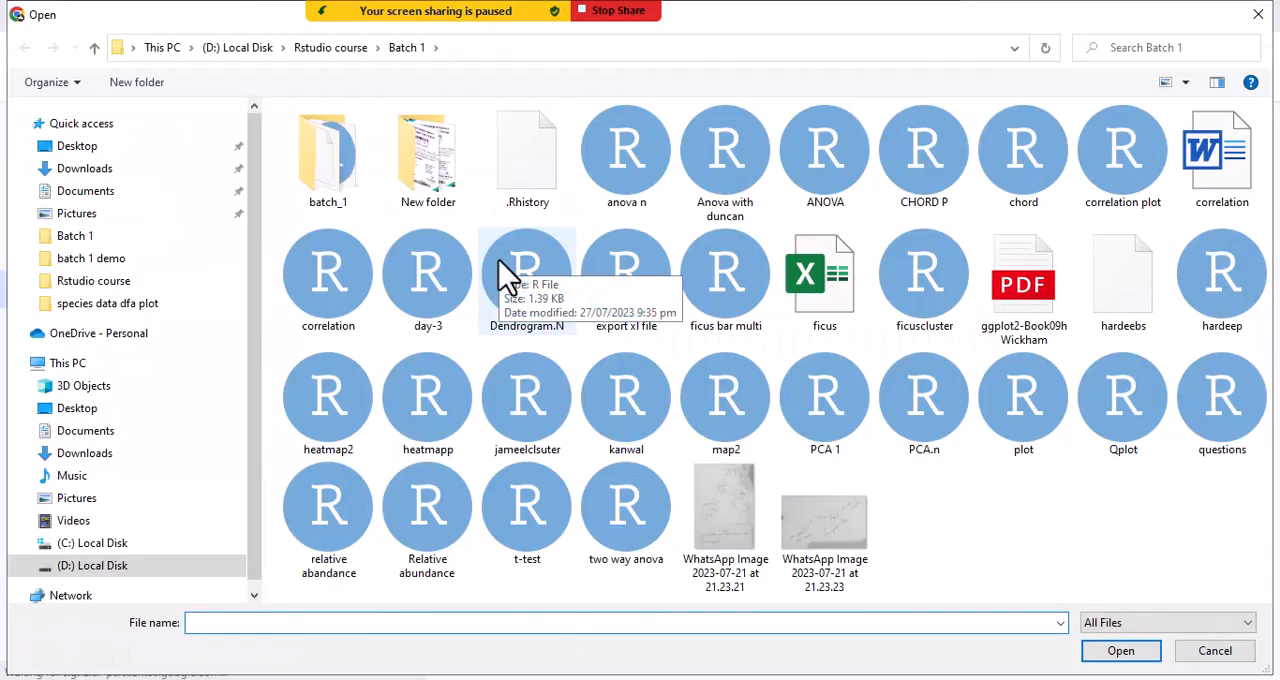
double_click(640, 195)
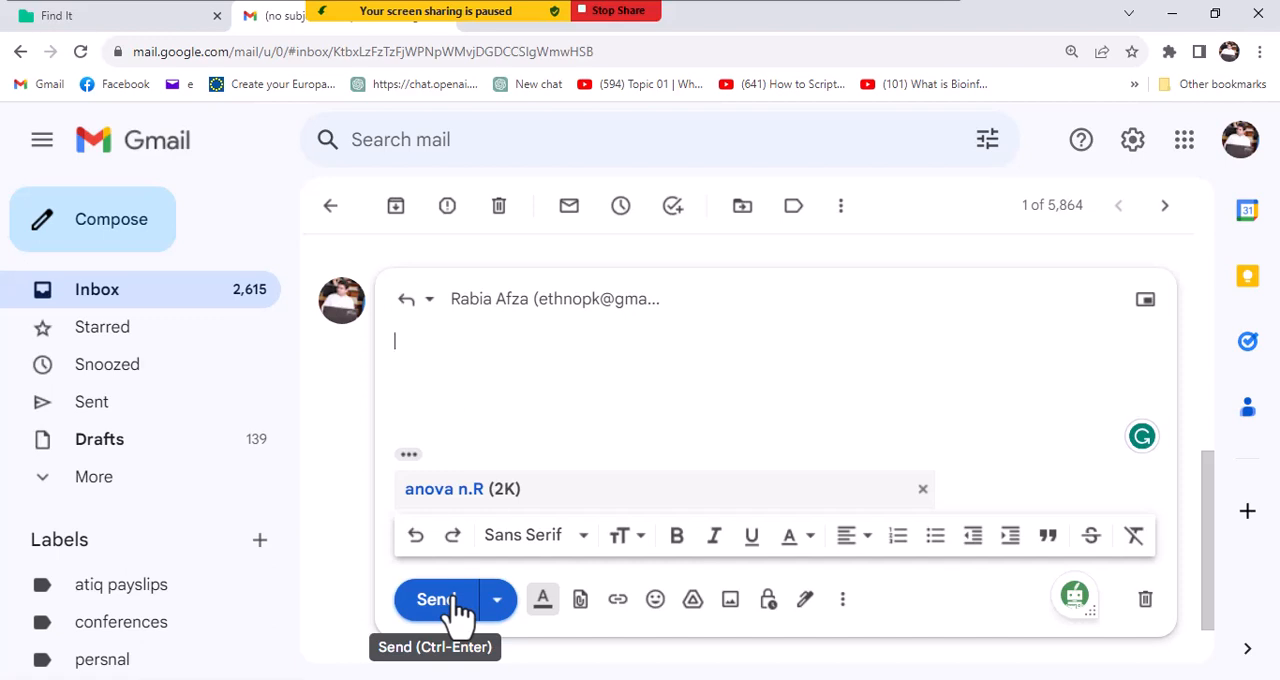
click(456, 605)
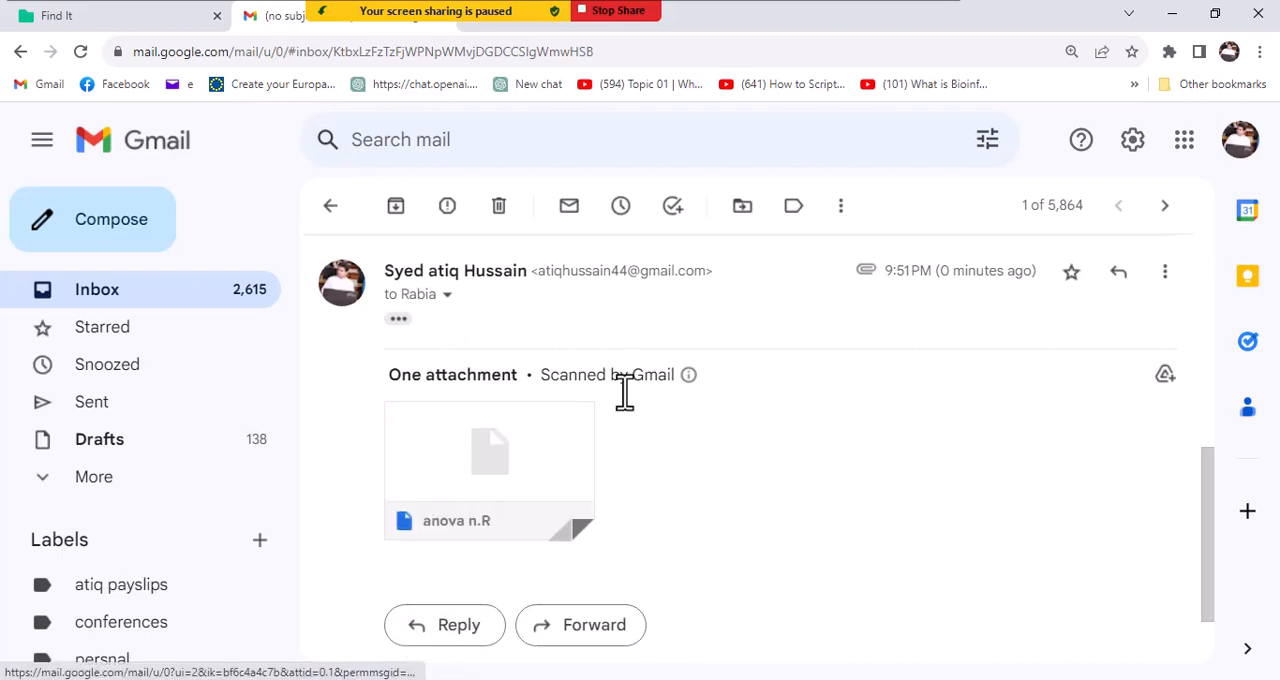
scroll(604, 432, down, 1)
scroll(557, 471, up, 4)
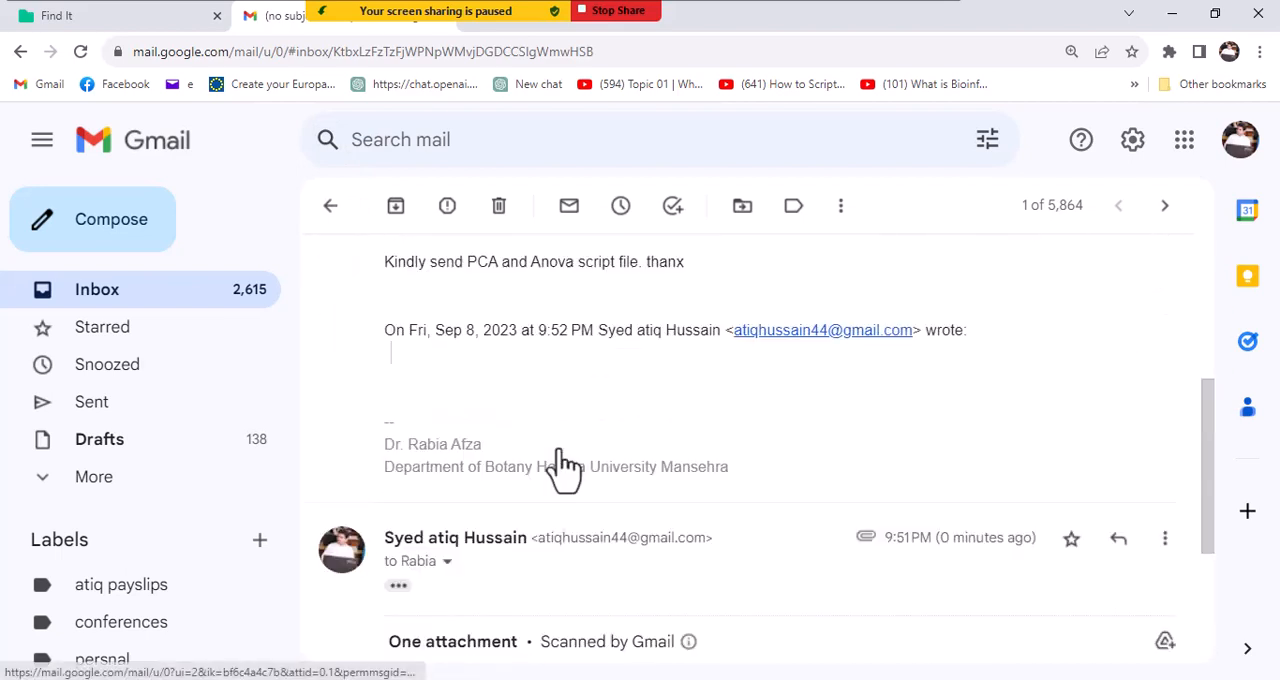
scroll(565, 467, down, 4)
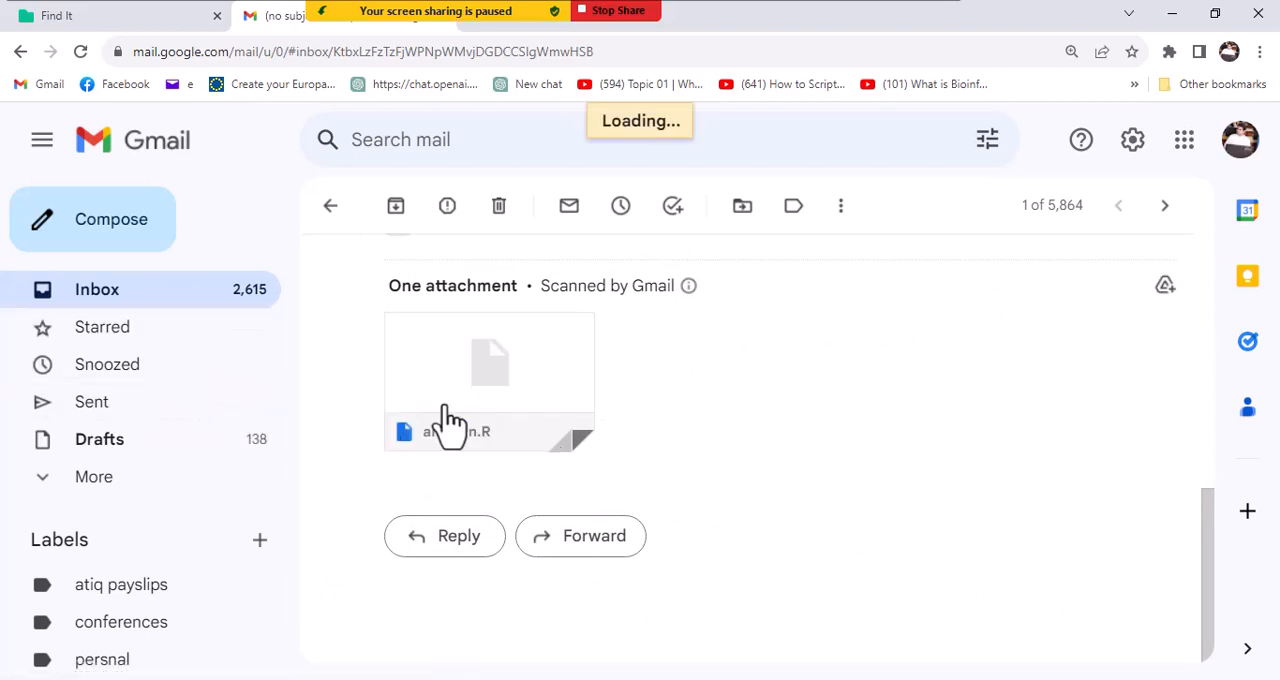
- Compose a new message from the Sent folder, paste the copied e-mail address as recipient and look up a second recipient with "ra"
mouse_move(591, 423)
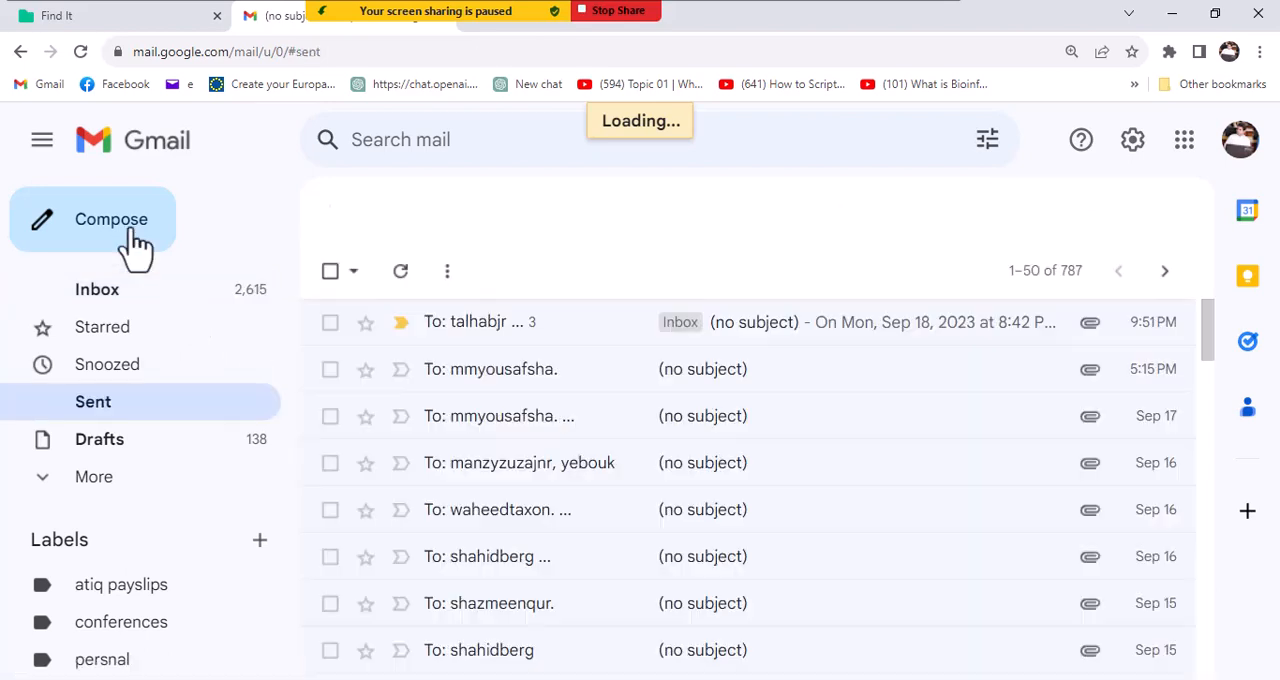
click(134, 245)
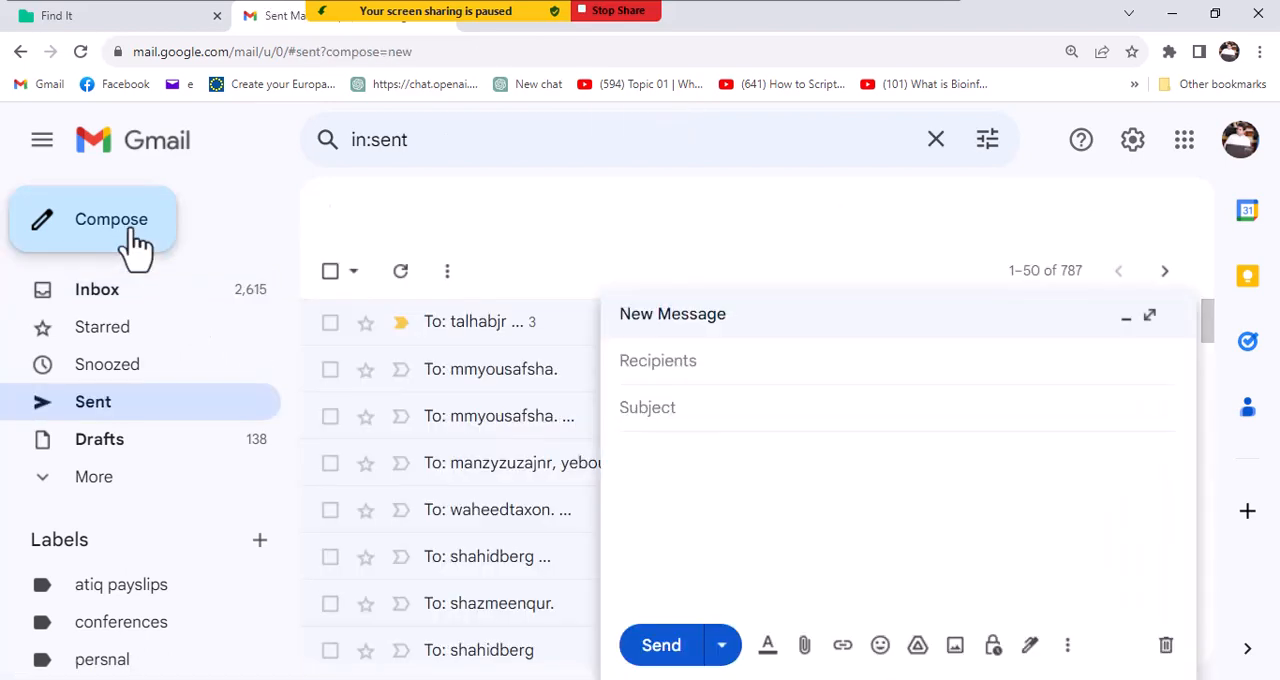
click(780, 368)
right_click(780, 366)
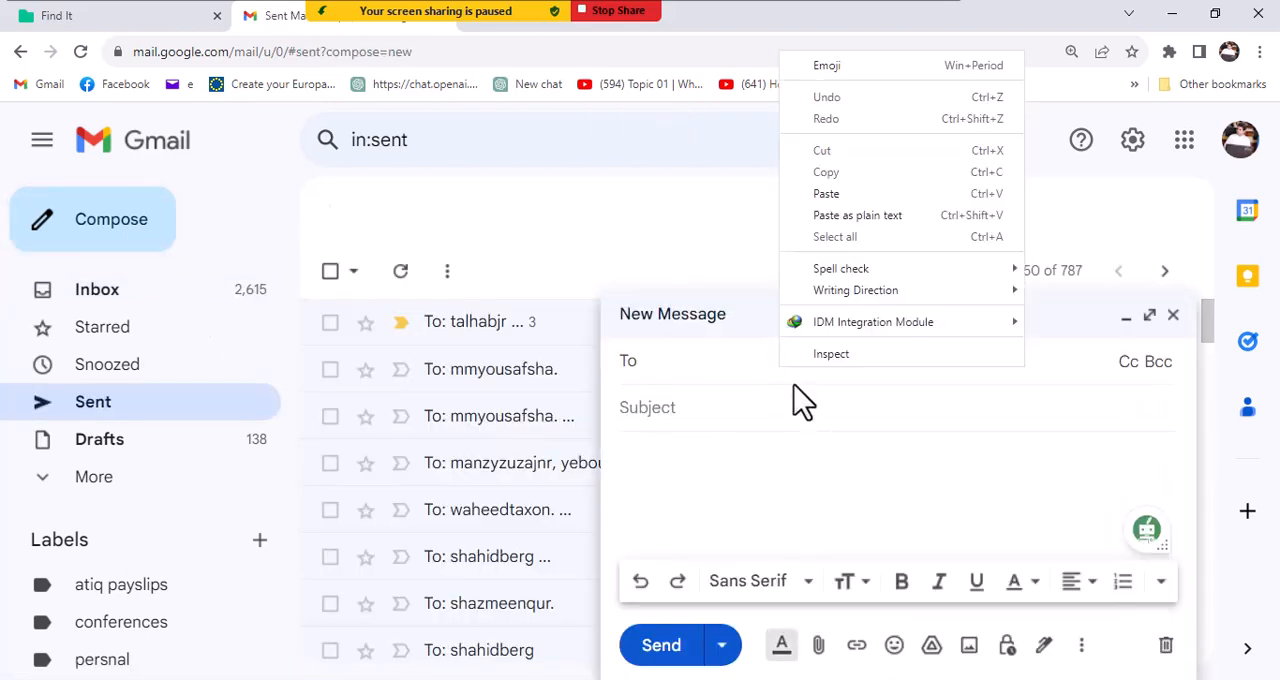
click(846, 195)
text(ra)
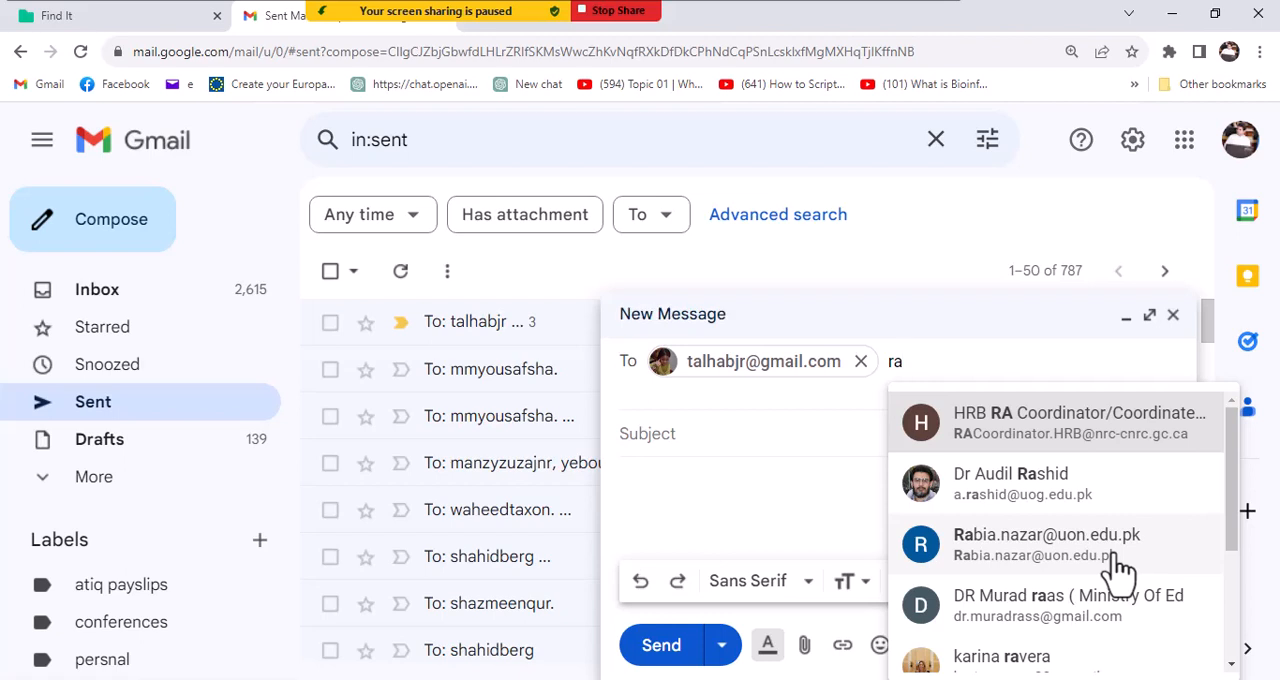
mouse_move(1118, 560)
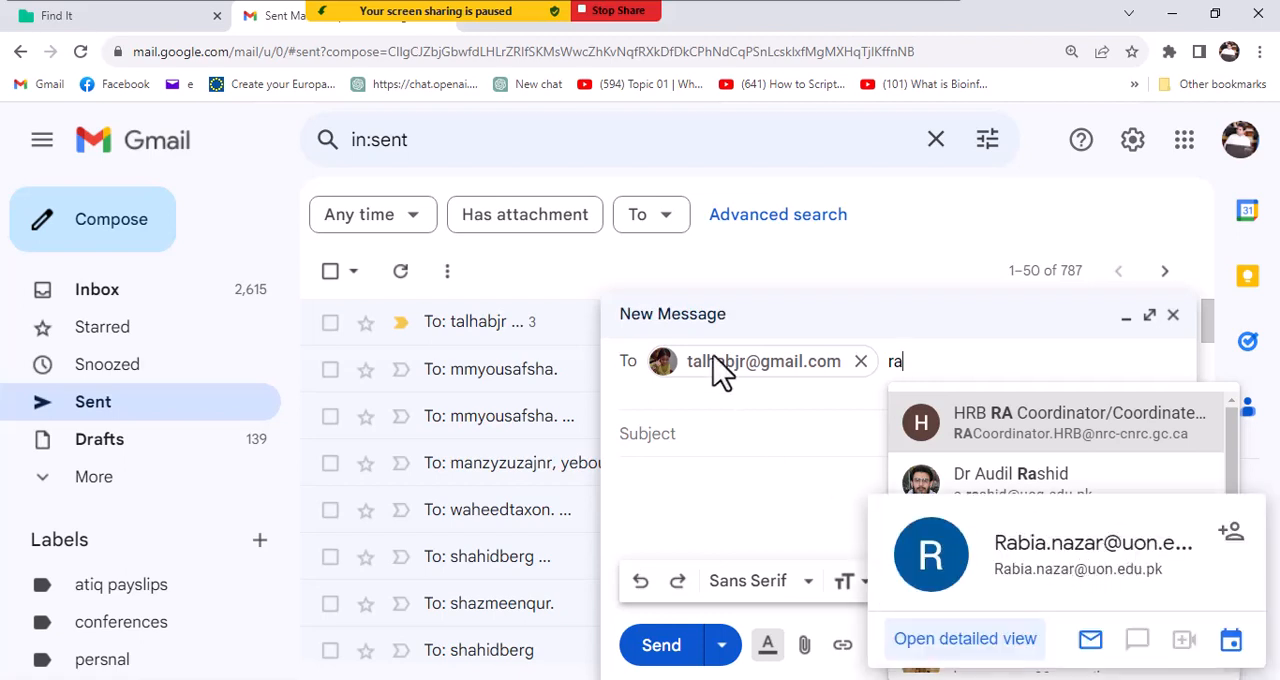
click(703, 267)
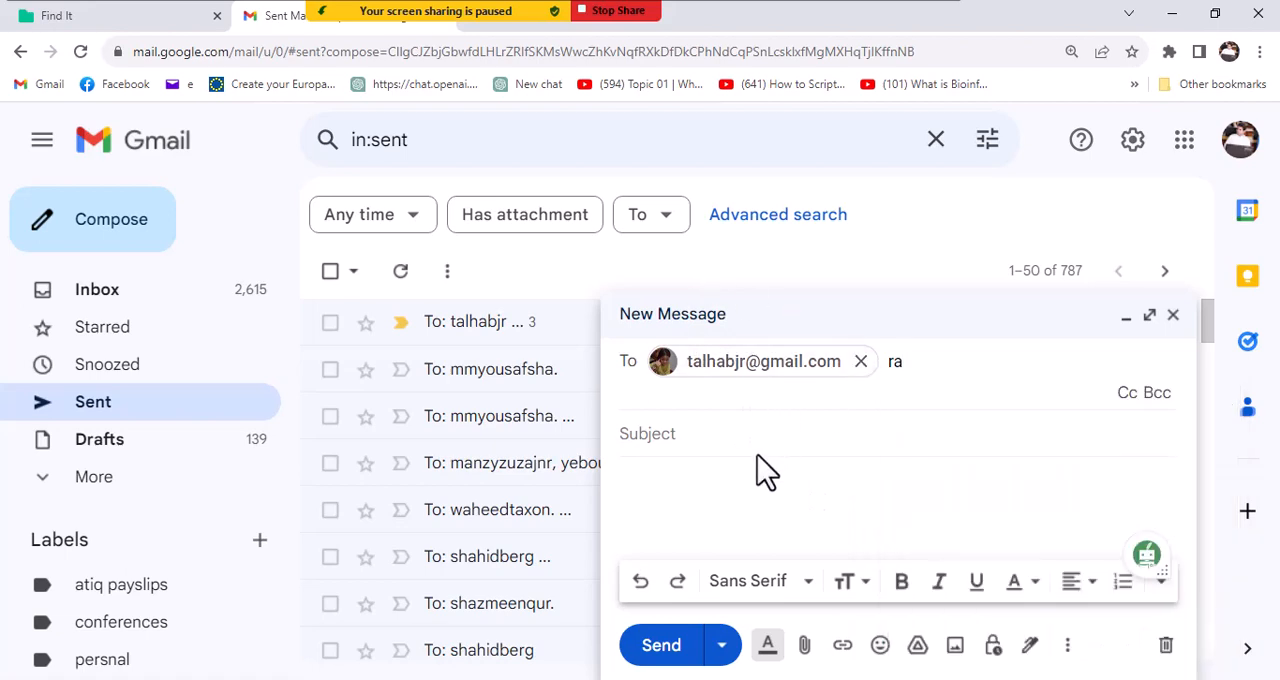
- Attach the anova n script to the new message and check the new message in the Zoom meeting chat
click(805, 634)
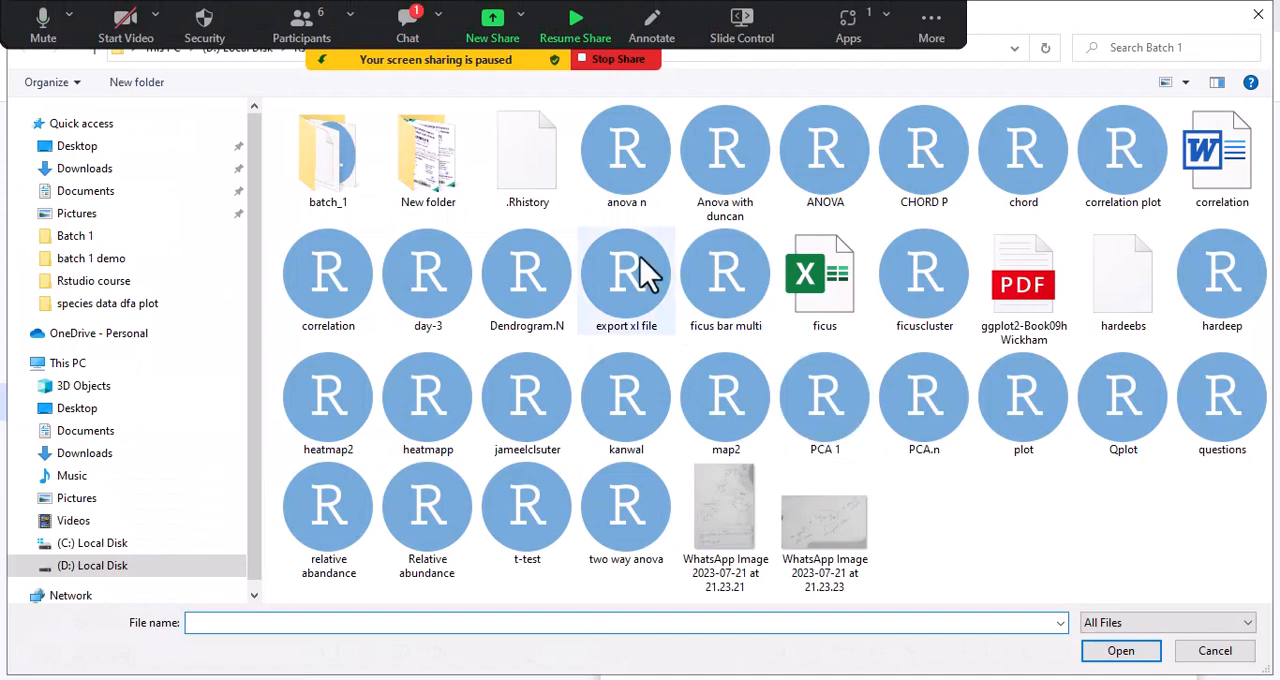
double_click(624, 165)
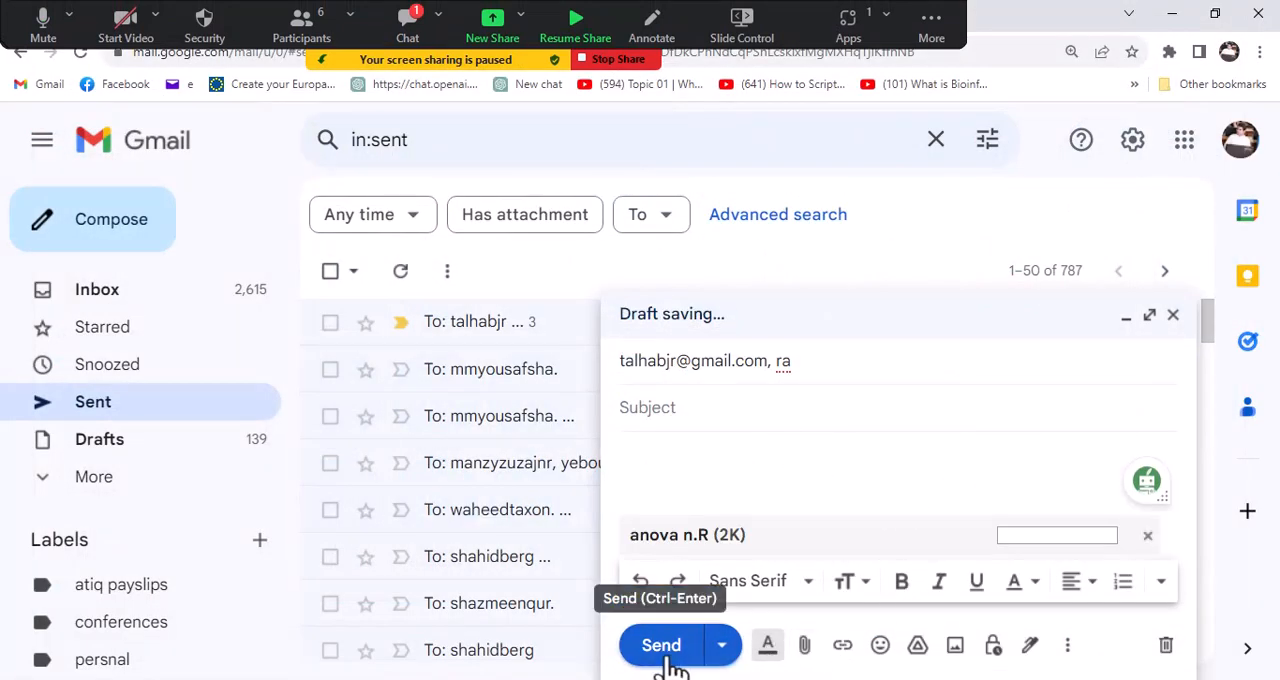
click(405, 18)
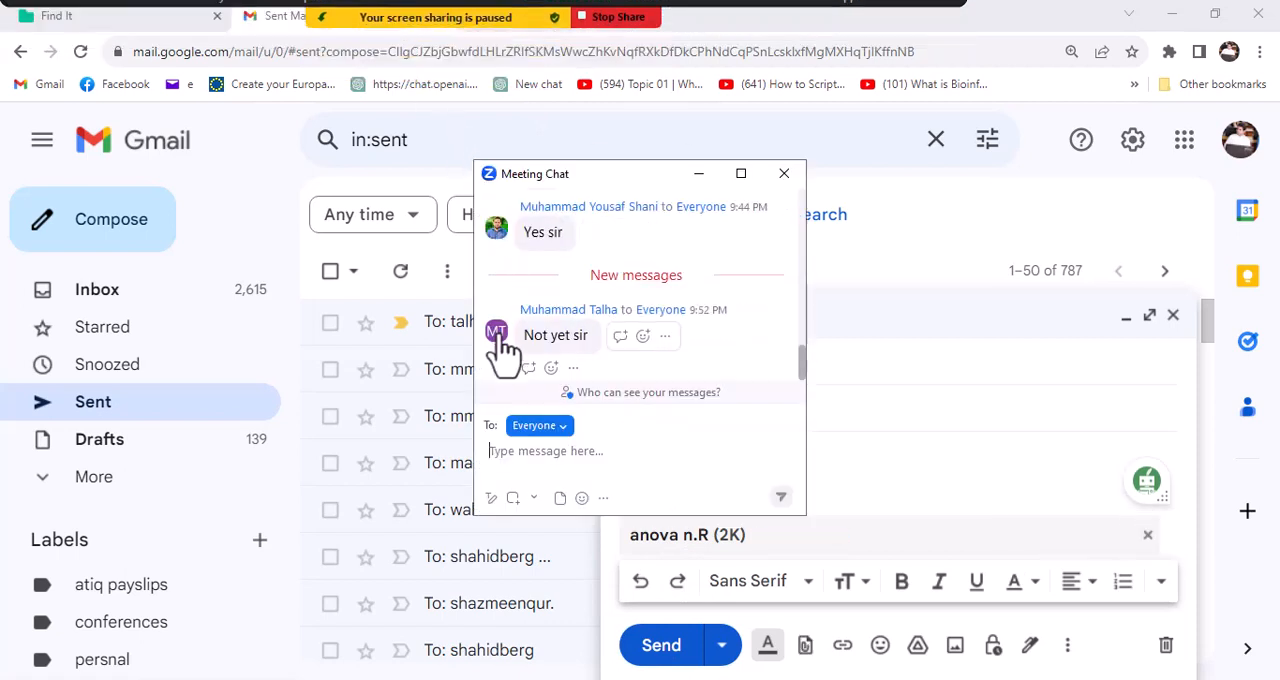
- Try to send the message without a subject or body text, and close the meeting chat and the error dialog
click(675, 645)
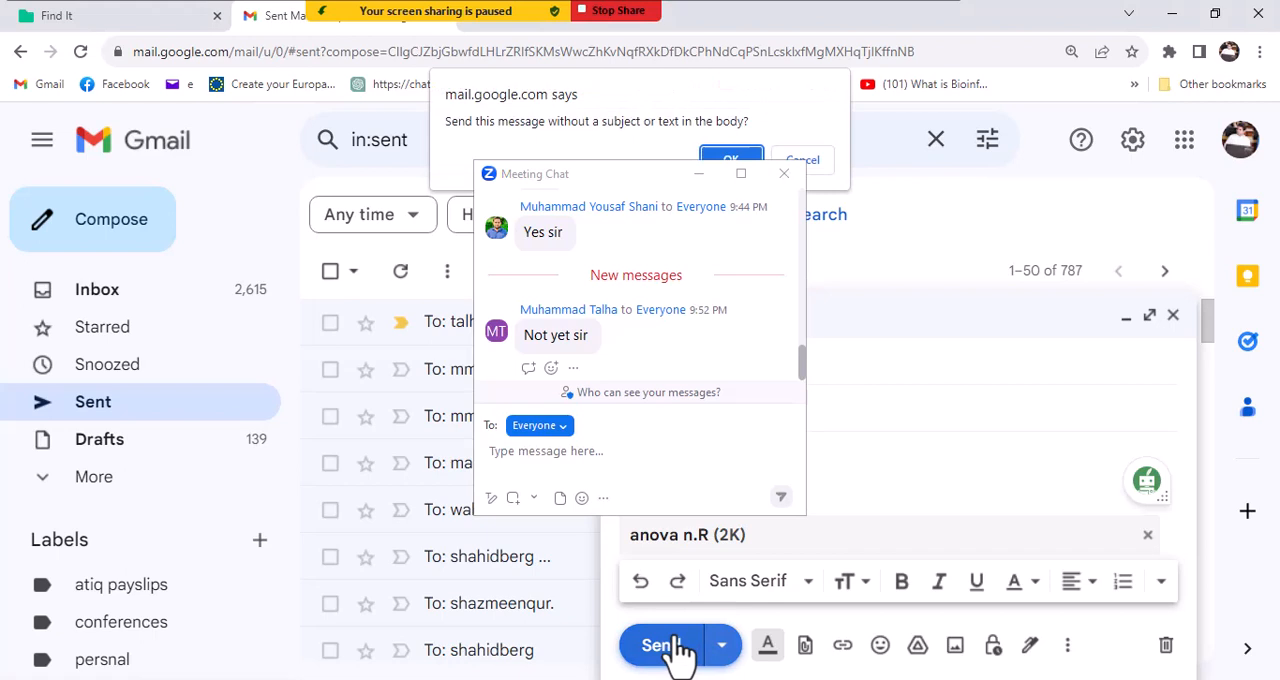
click(742, 160)
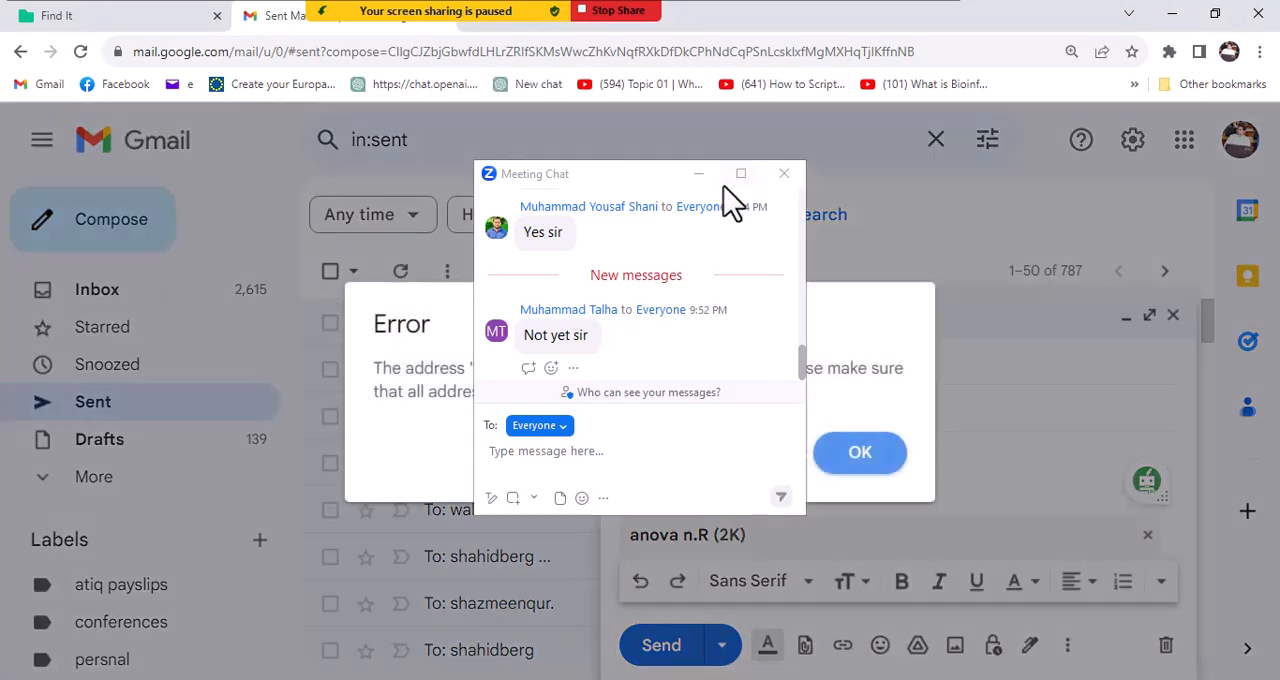
click(784, 174)
click(895, 321)
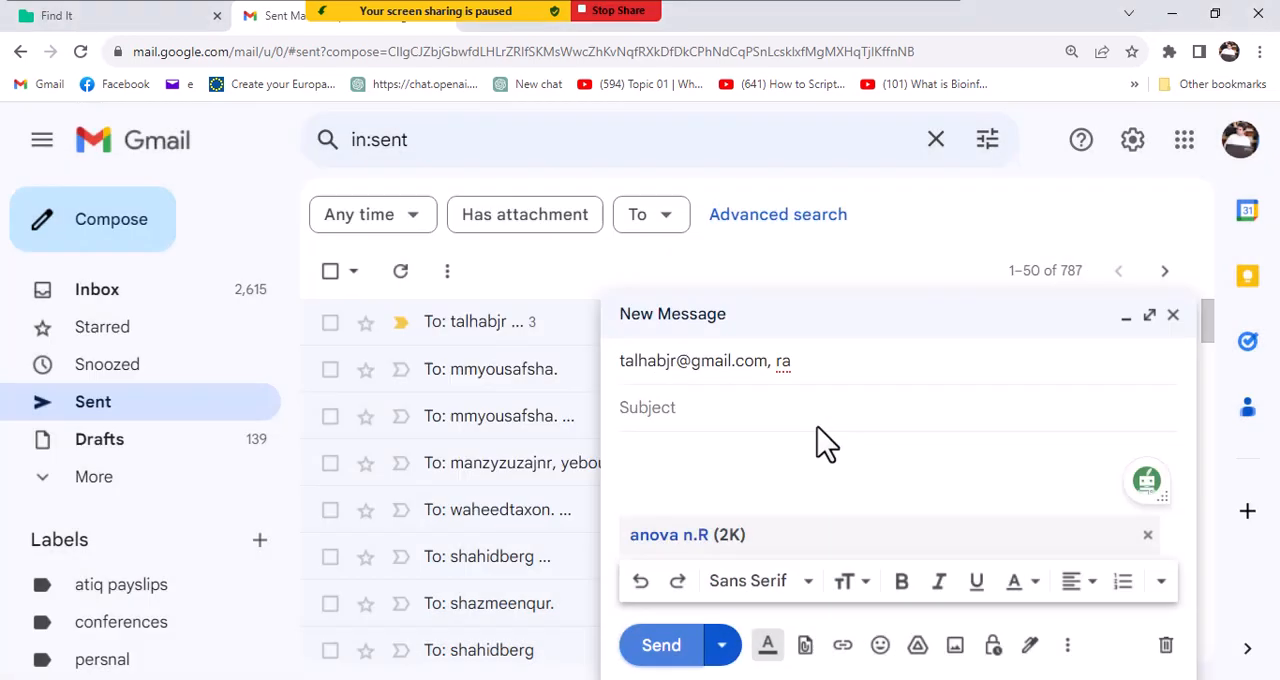
- Remove the unfinished second recipient from the new message and send it without a subject or body text
click(817, 367)
key(BackSpace)
key(BackSpace)
mouse_move(817, 367)
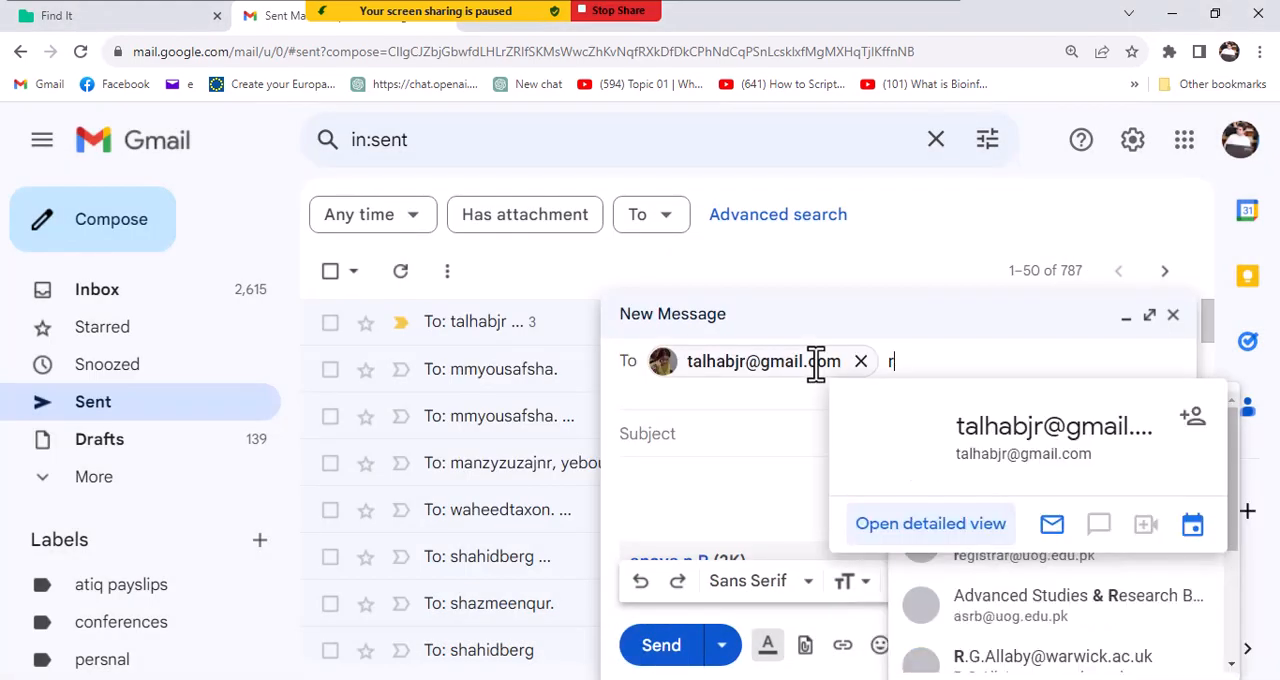
click(788, 447)
click(670, 648)
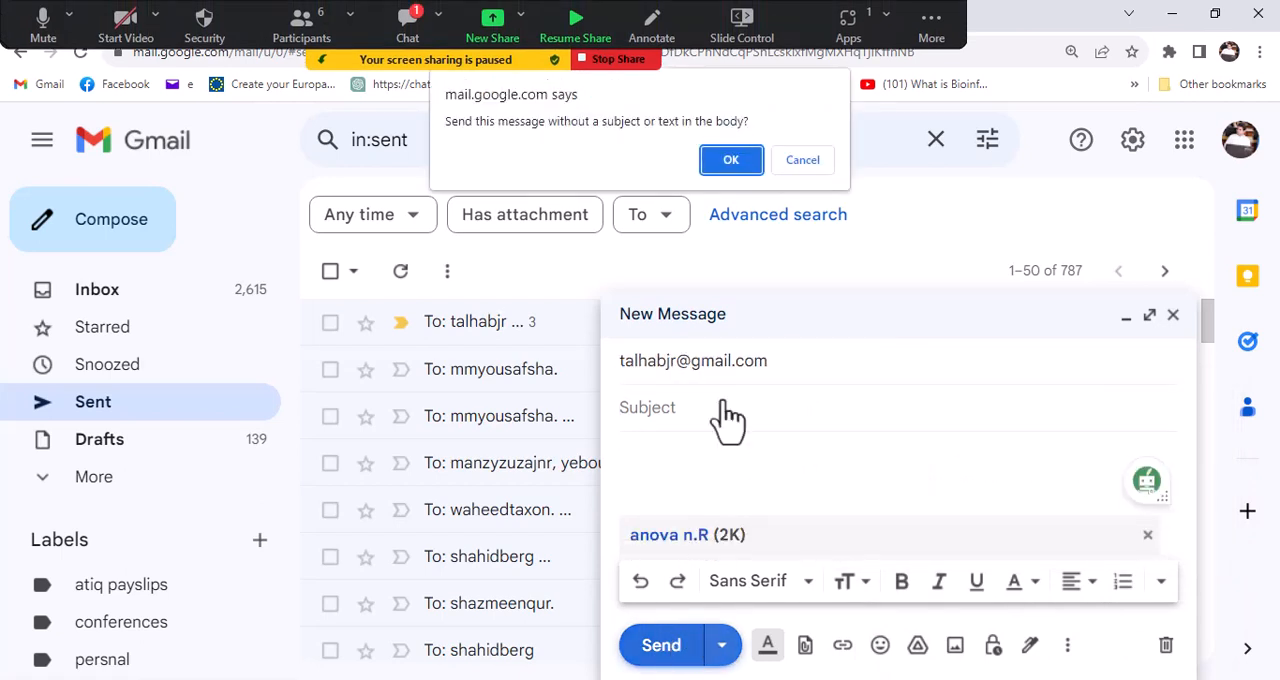
click(722, 165)
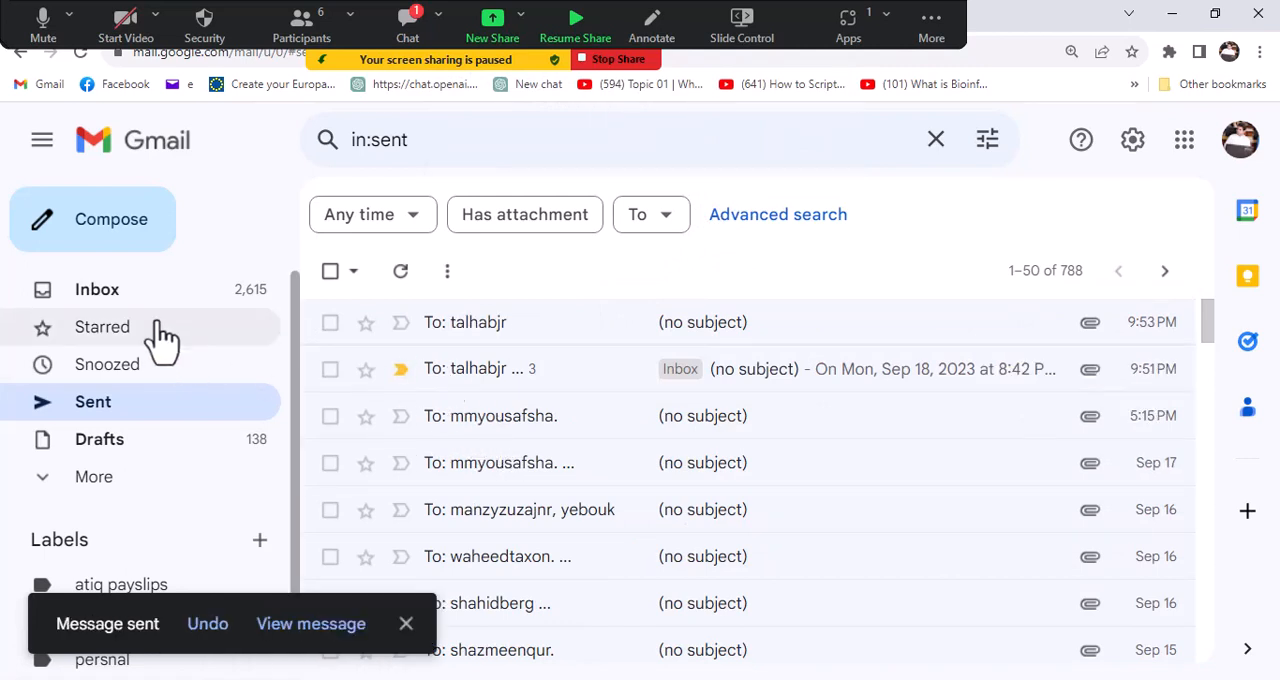
- Review the newest no-subject conversation in the inbox and check the new messages in the Zoom meeting chat
click(137, 293)
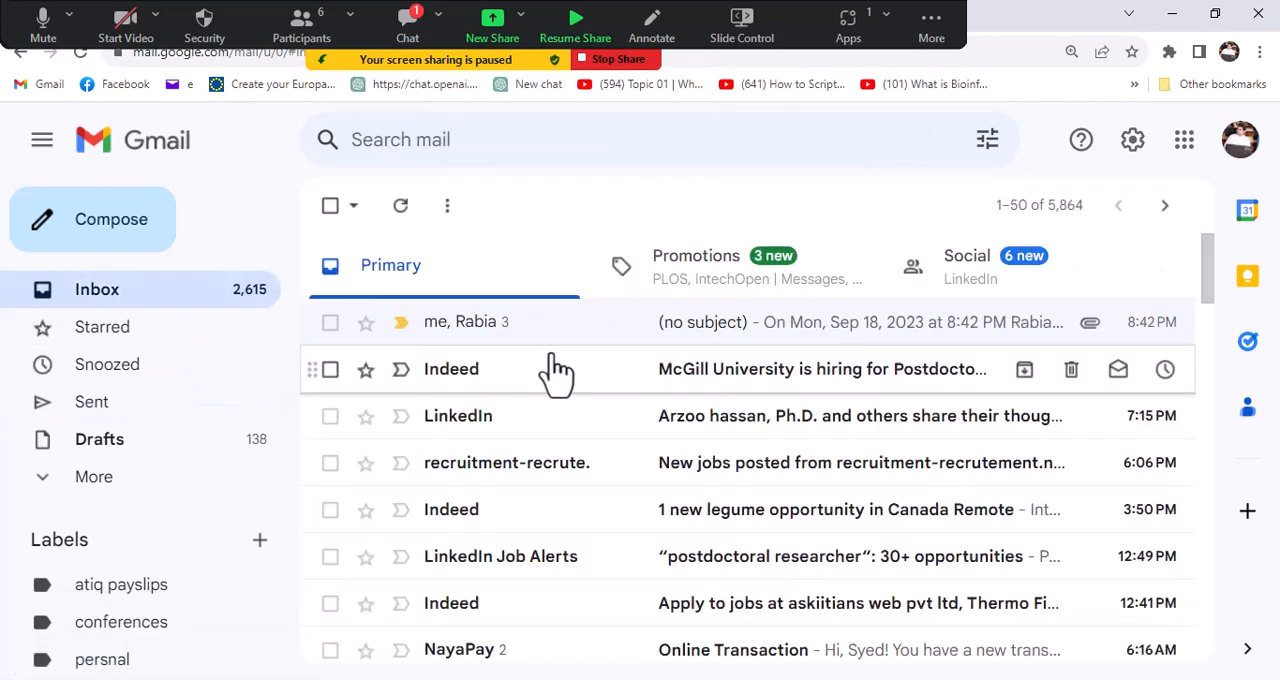
click(712, 325)
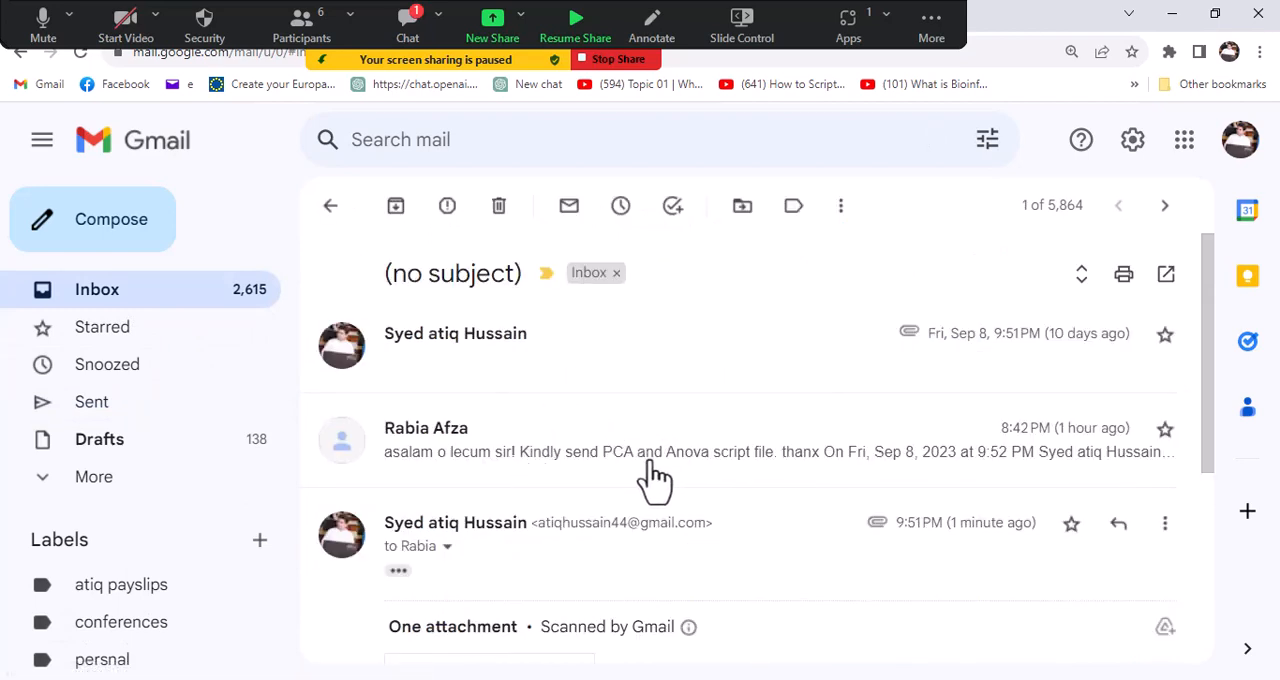
scroll(655, 477, down, 5)
scroll(606, 448, up, 5)
scroll(610, 450, down, 5)
scroll(608, 450, up, 5)
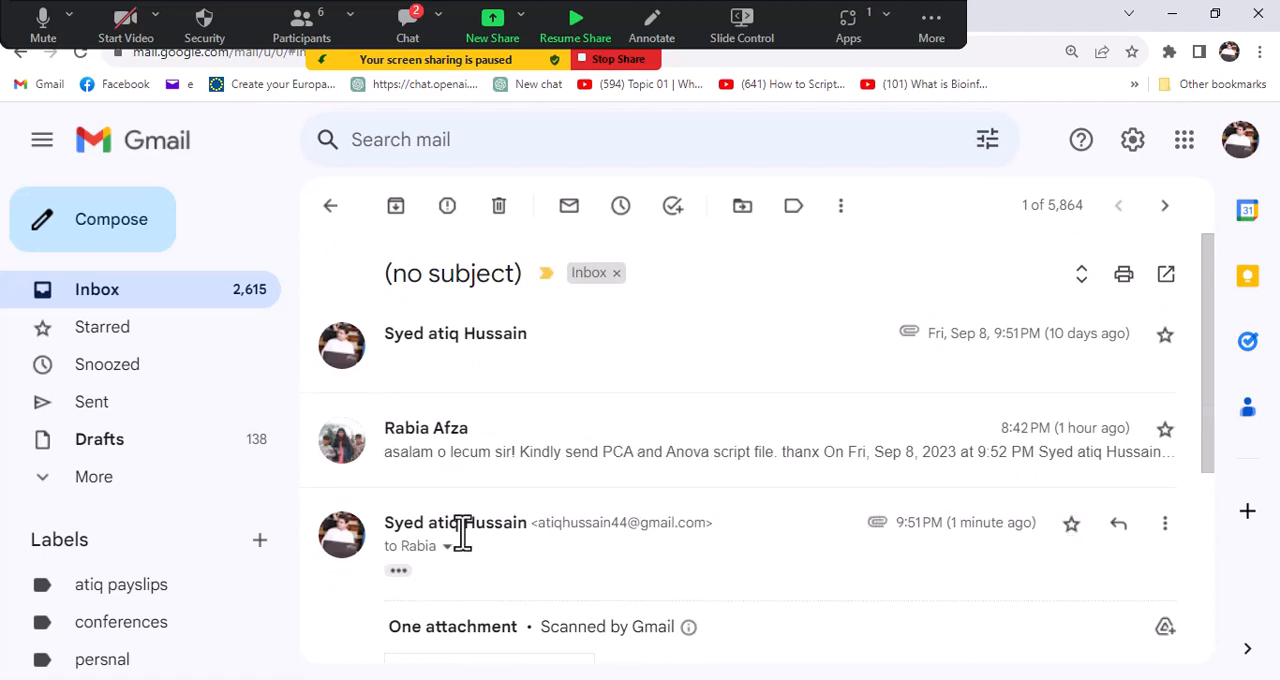
click(97, 289)
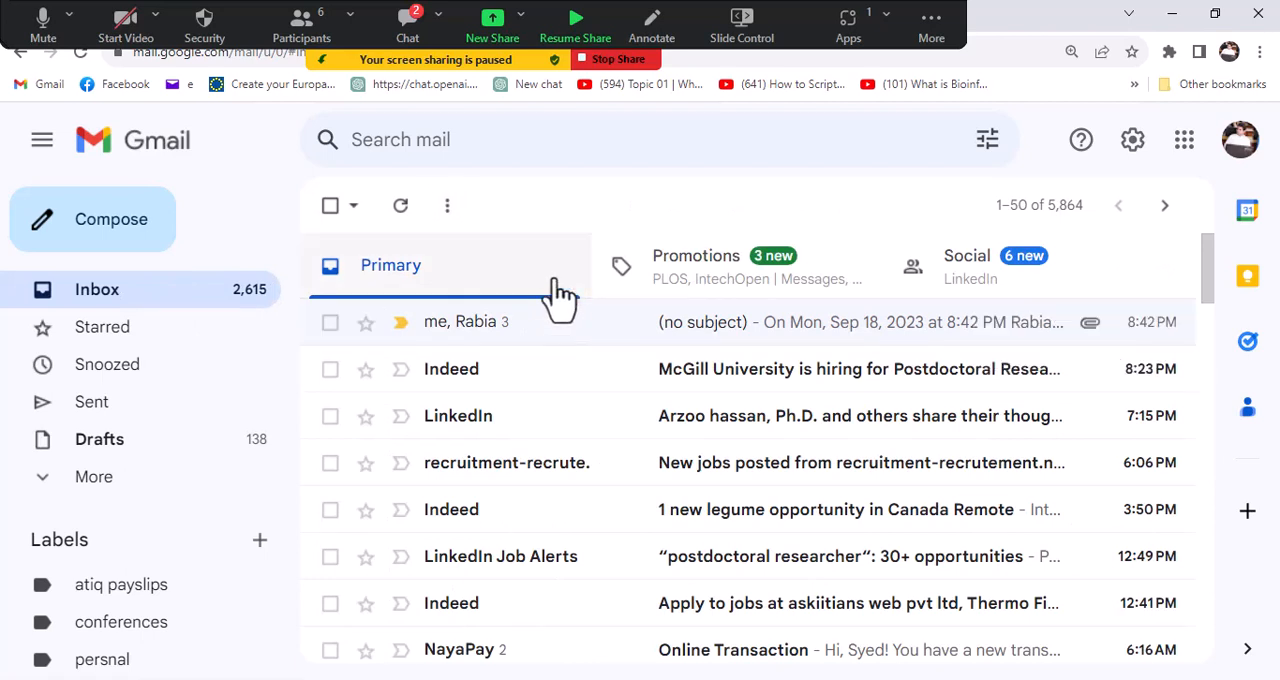
click(407, 25)
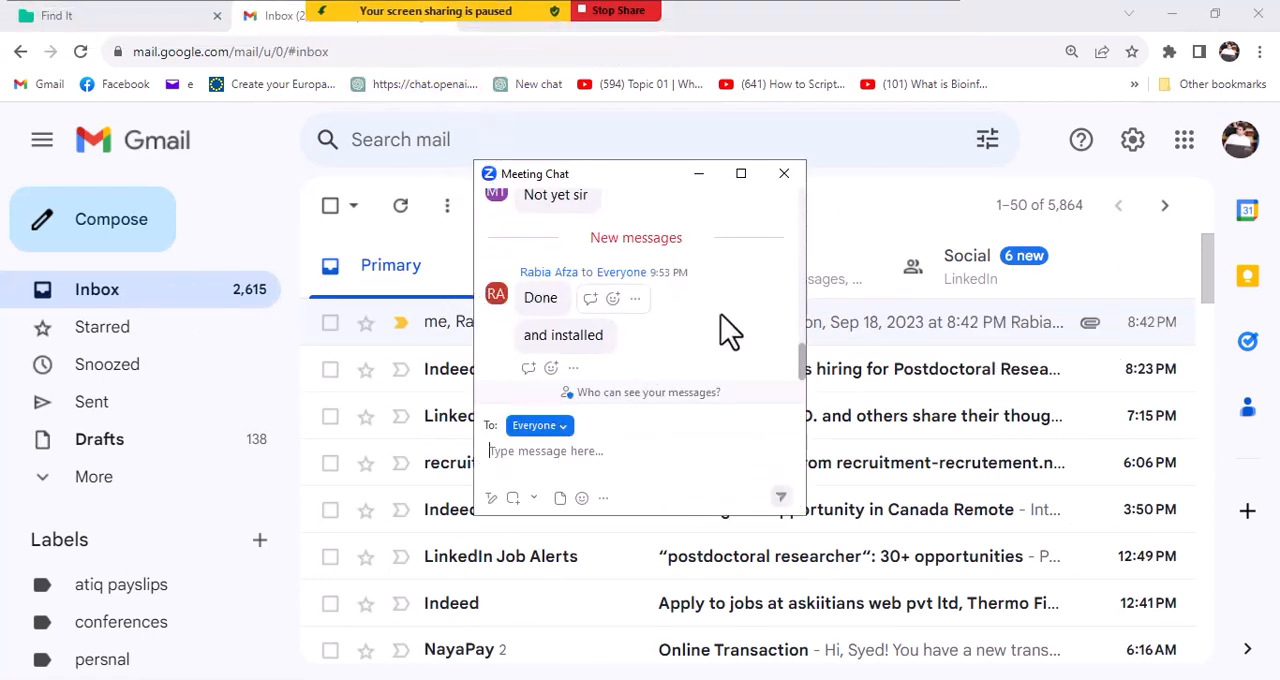
click(783, 175)
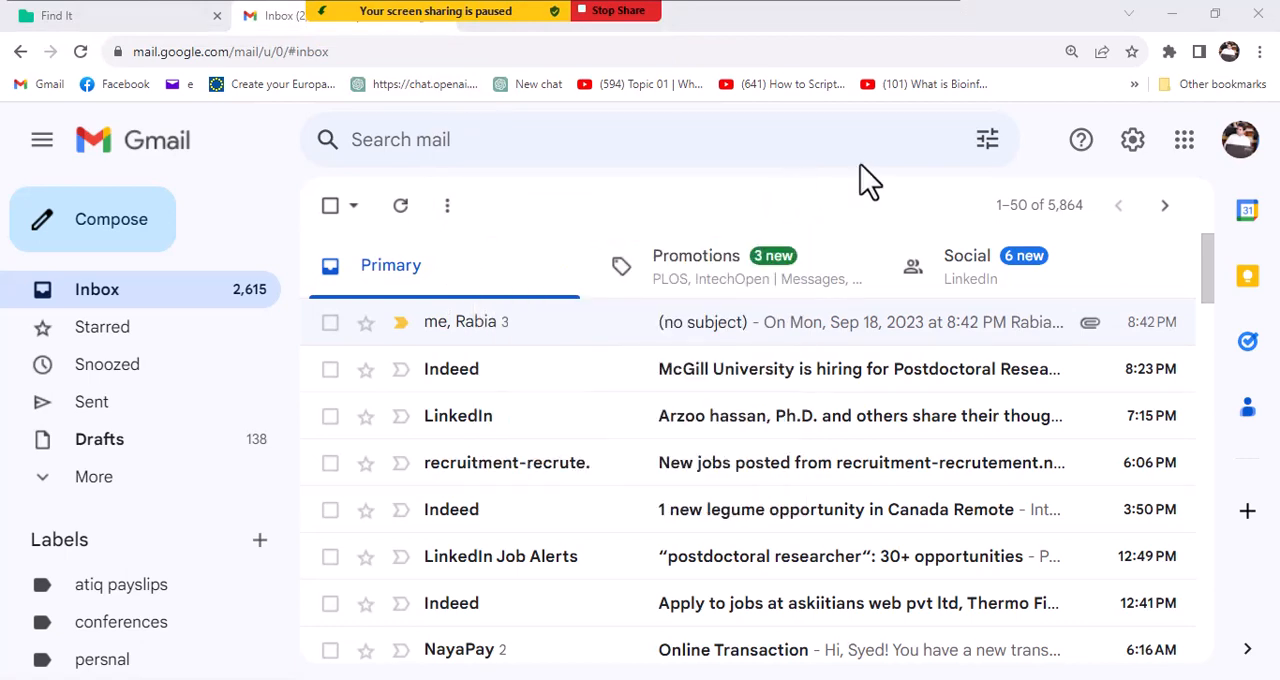
- Put Gmail away, dismiss the WhatsApp voice message player and the Google account pop-up, and return to RStudio
click(1174, 16)
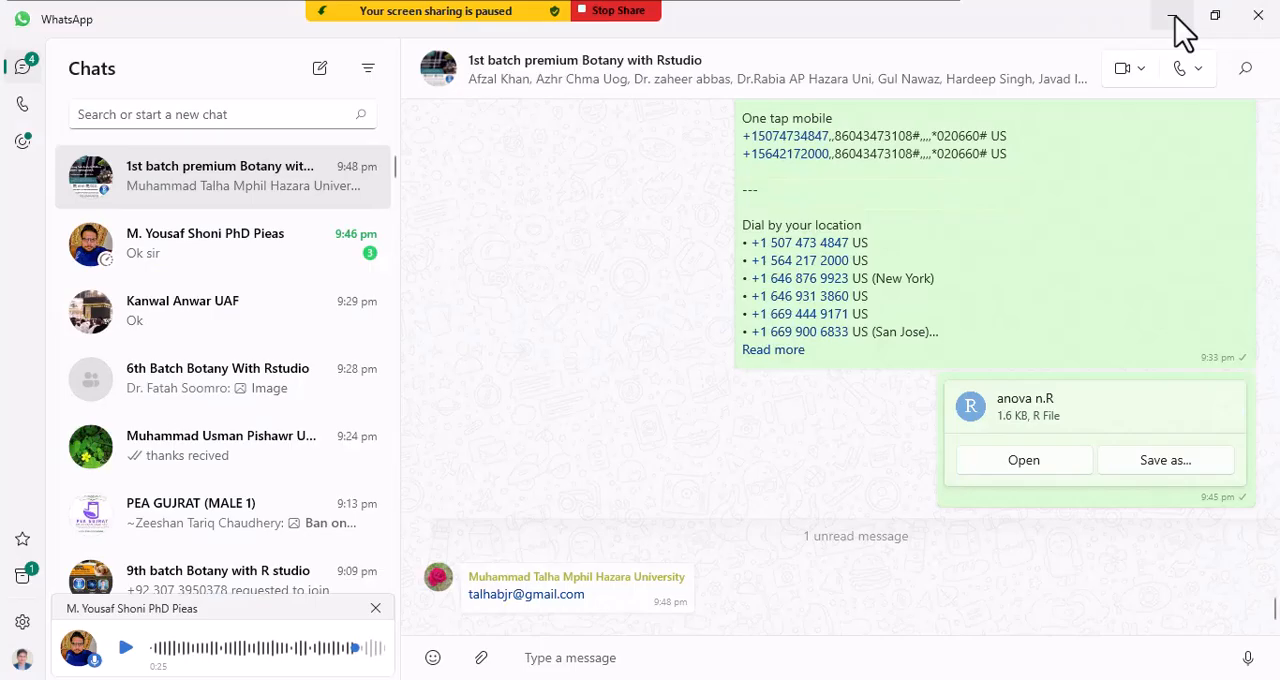
click(376, 609)
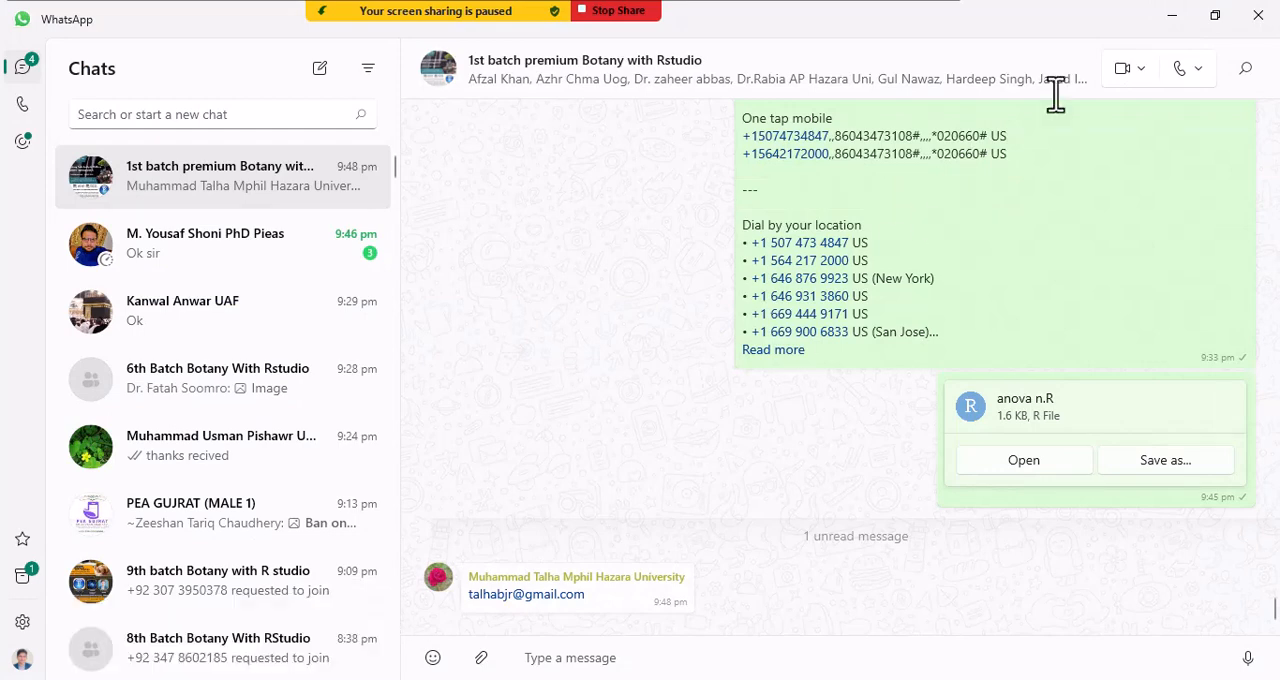
click(1172, 16)
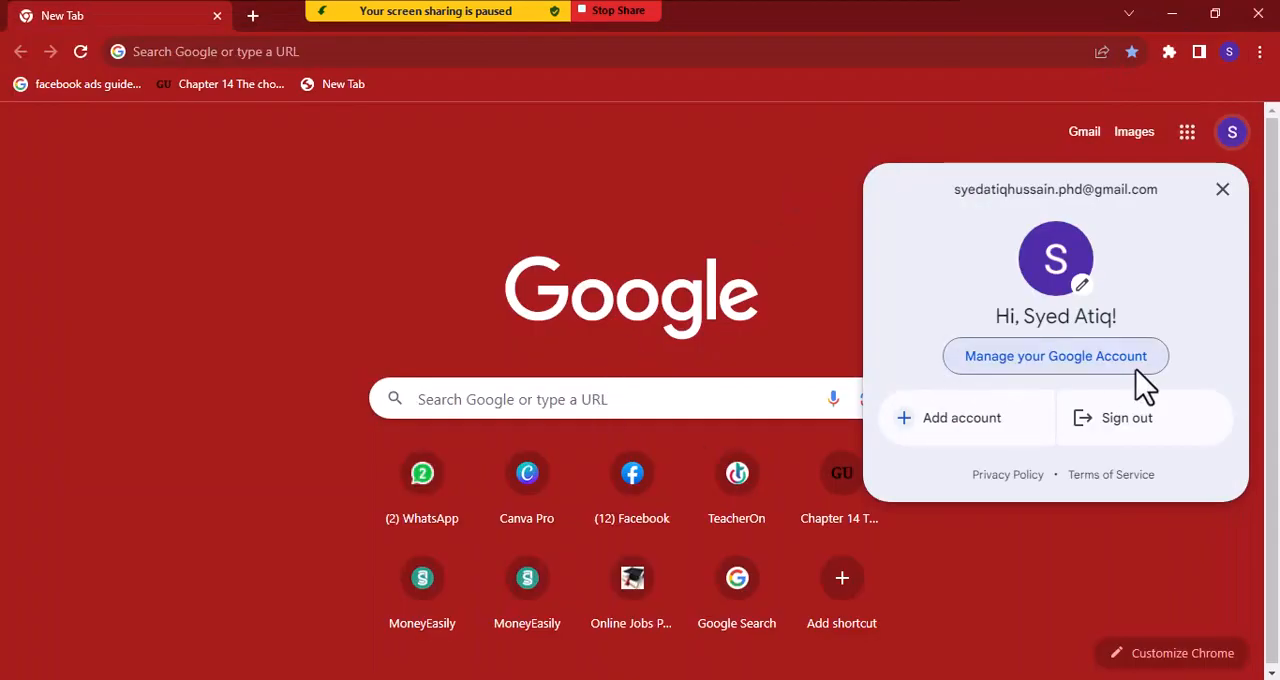
click(1222, 189)
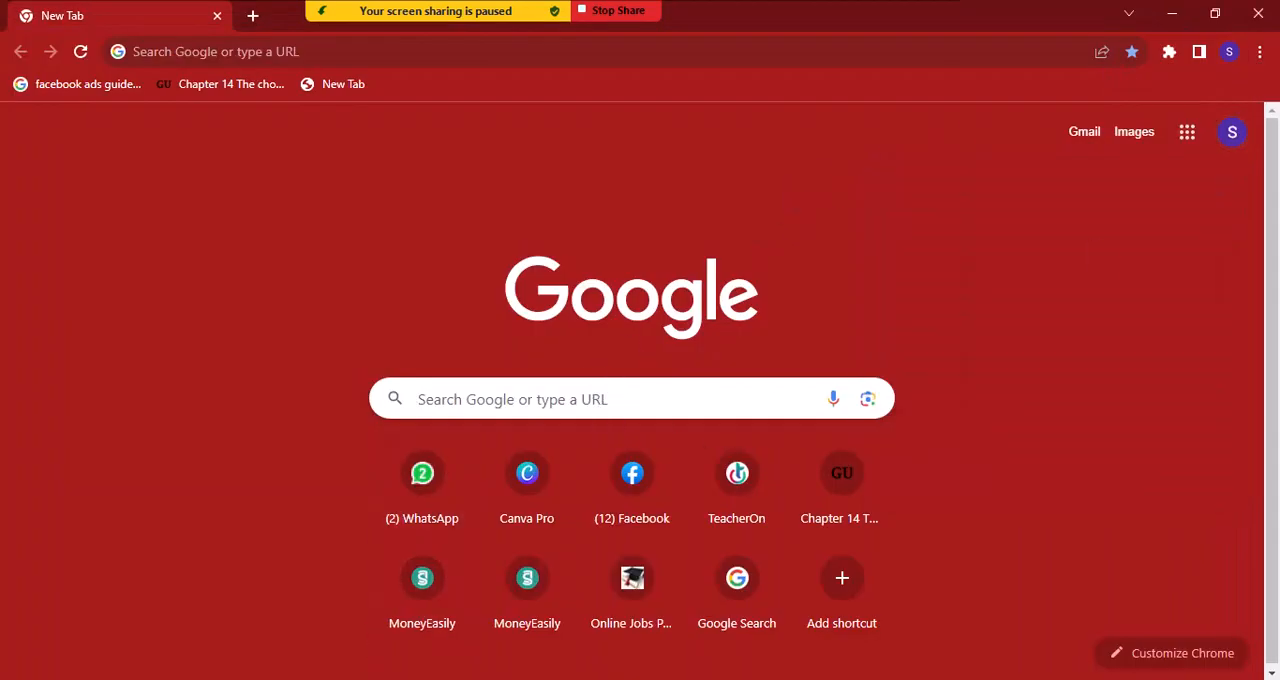
key(alt+Tab)
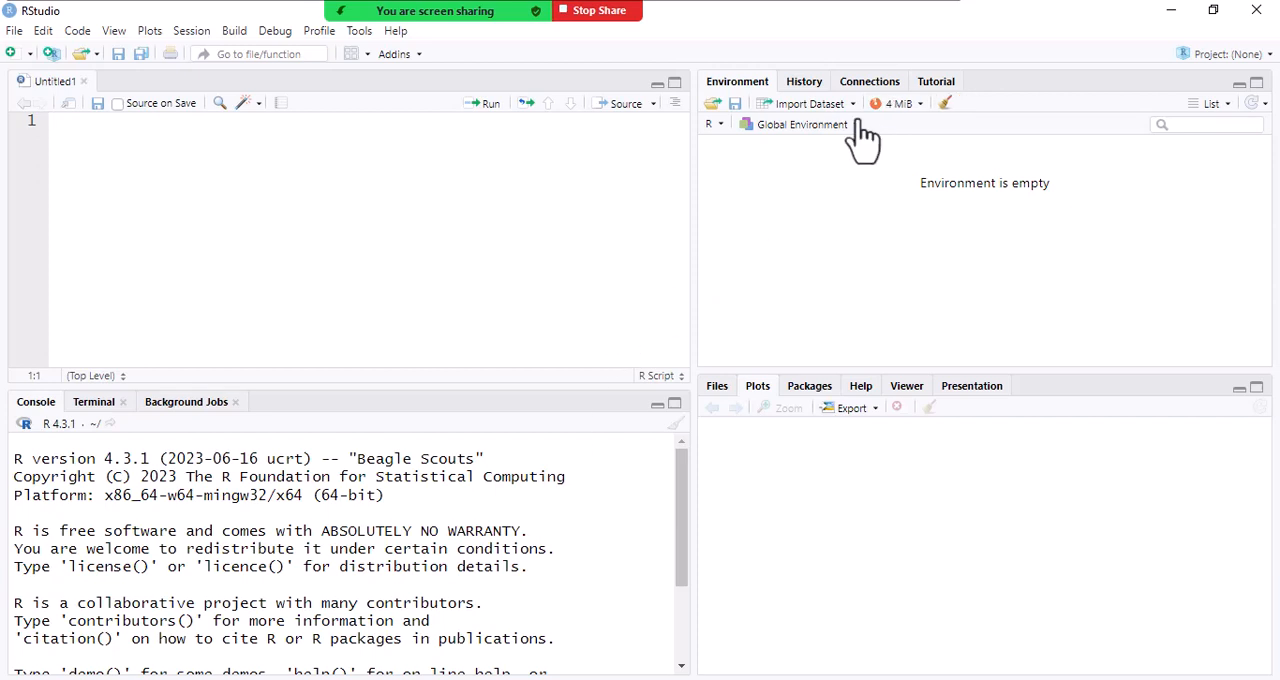
- Import the ficus Excel file from the Desktop as a dataset, keeping the default import options
click(853, 105)
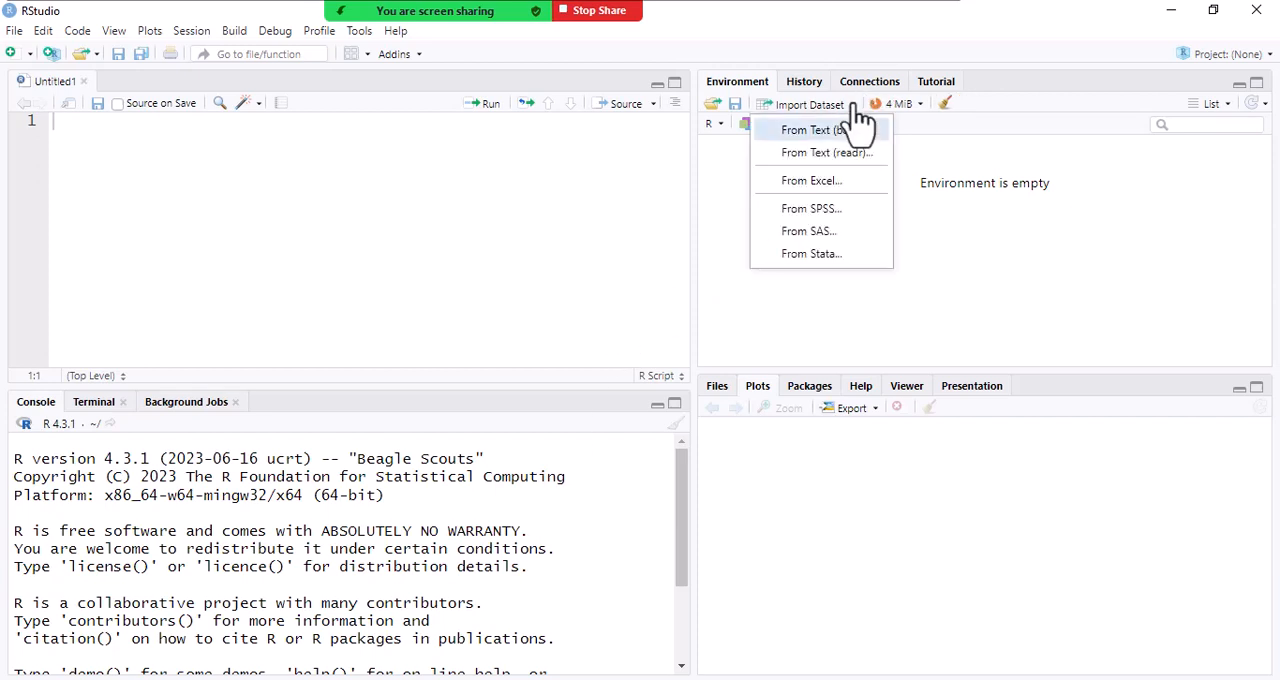
click(818, 180)
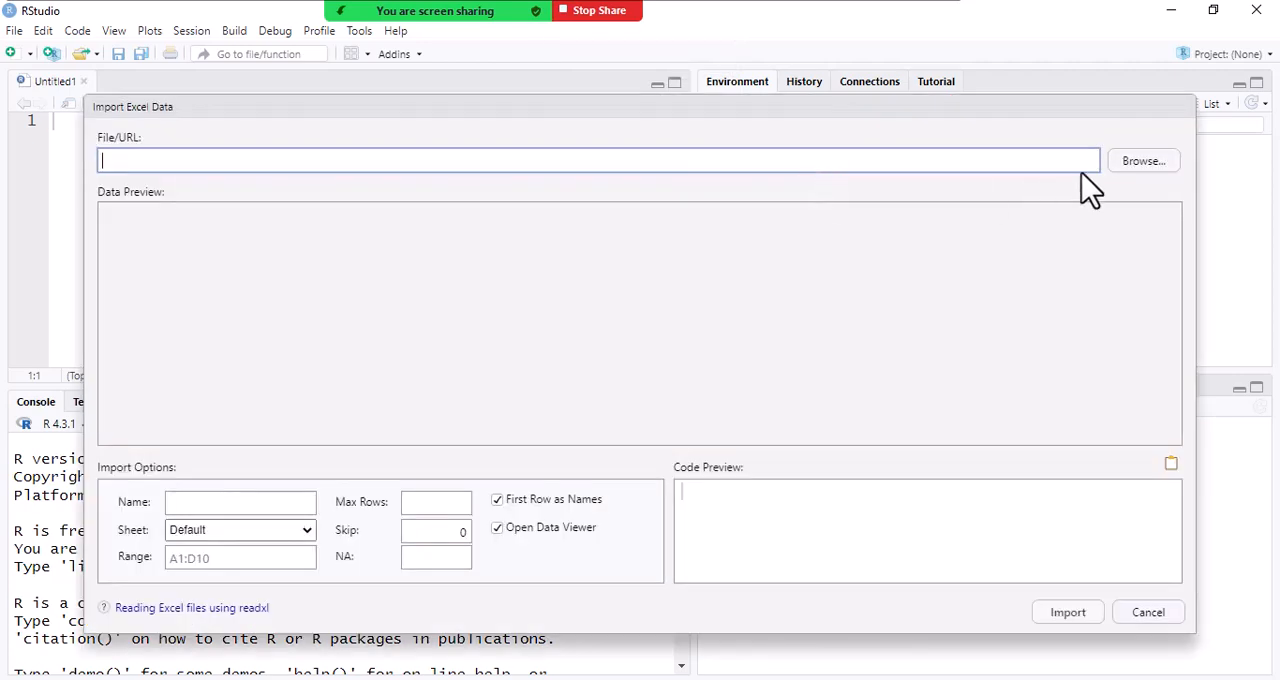
click(1136, 168)
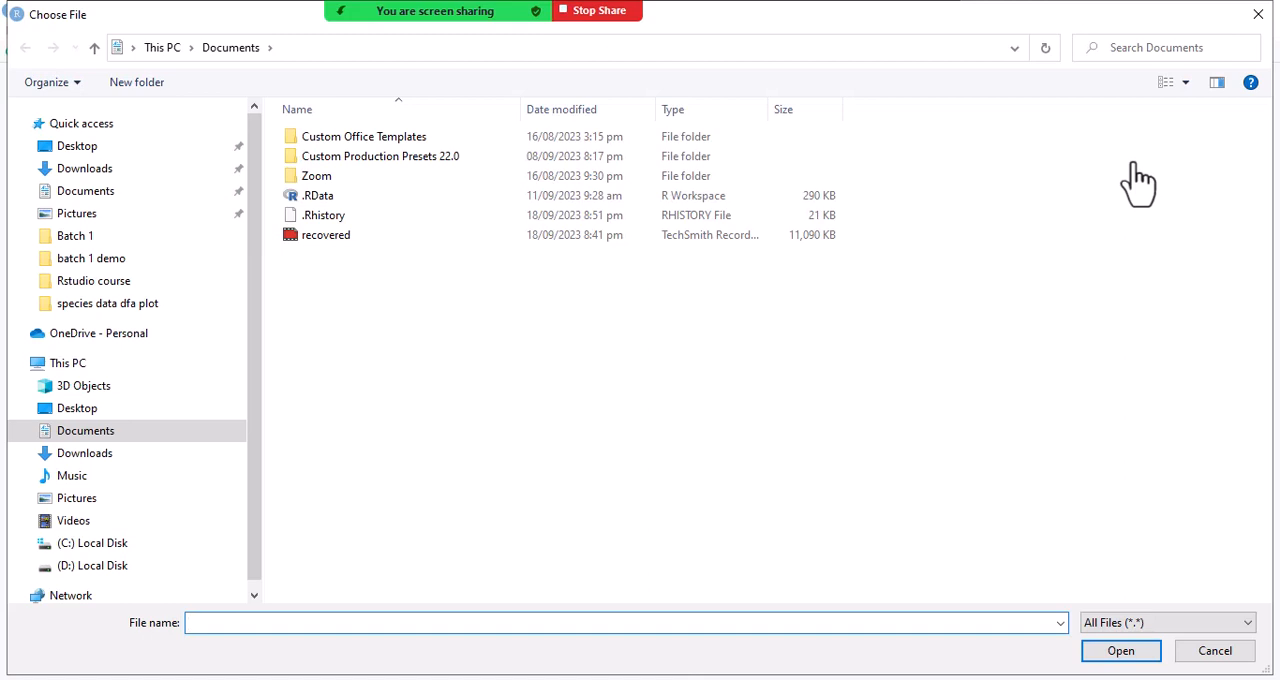
click(85, 152)
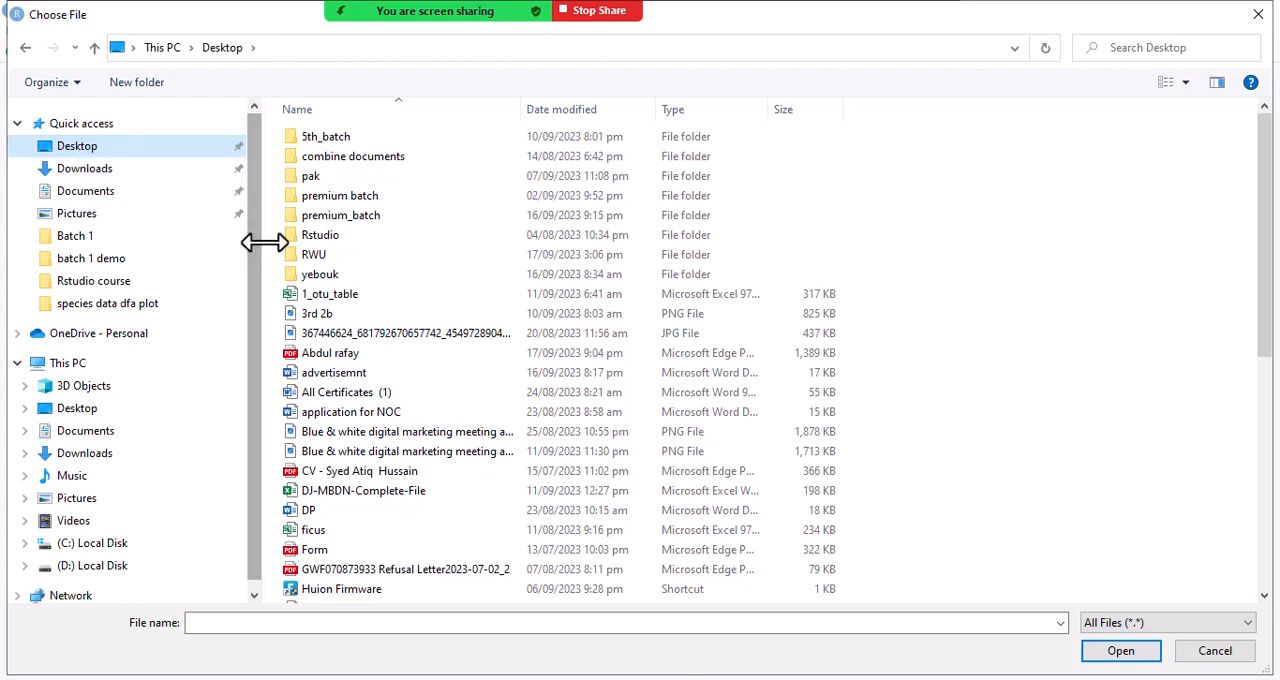
double_click(354, 533)
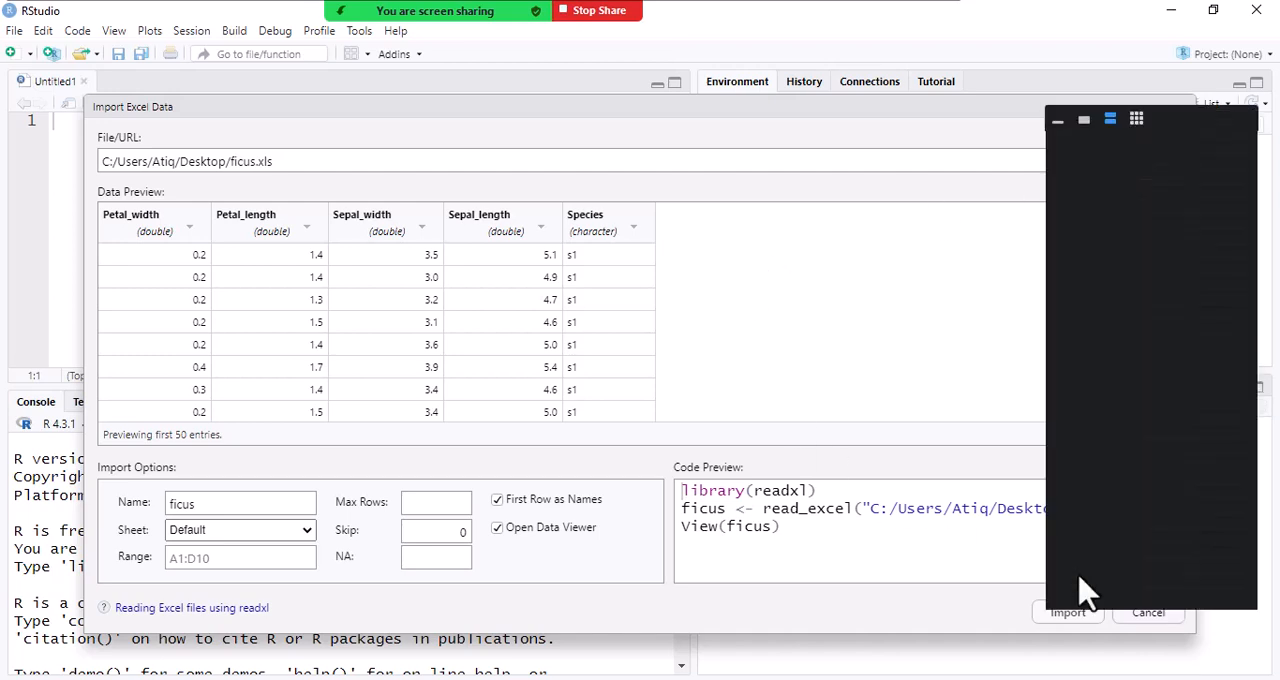
click(1066, 614)
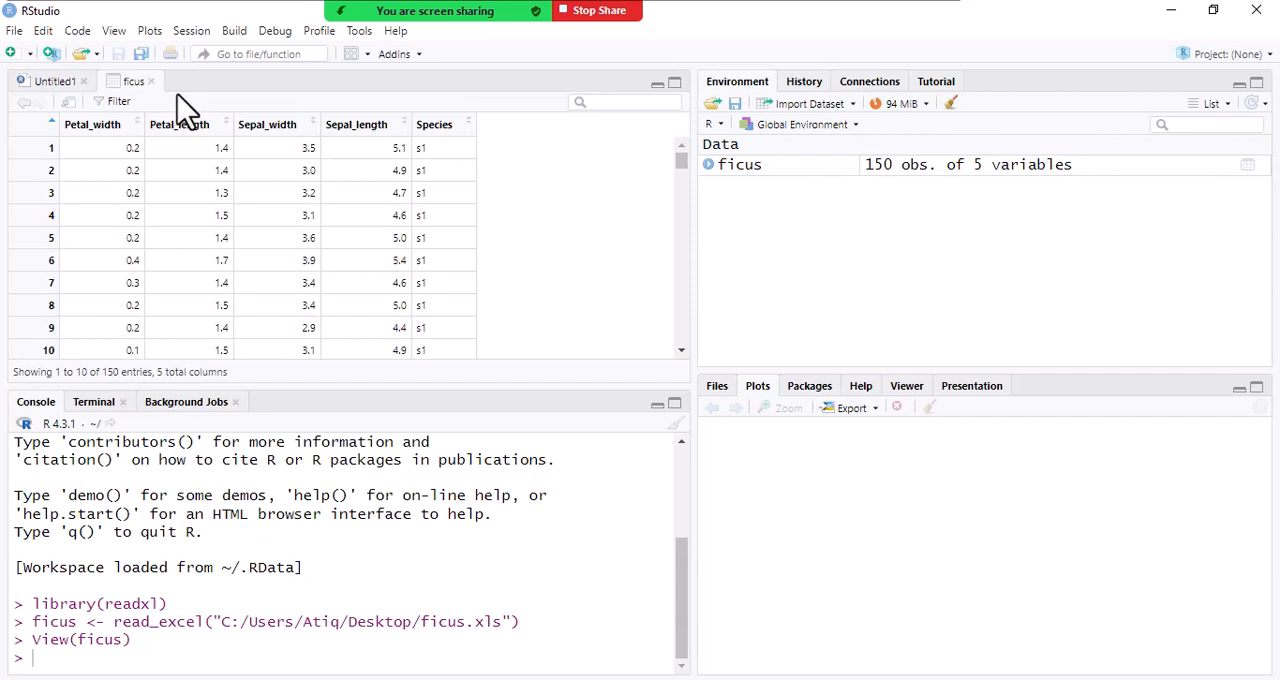
click(44, 81)
click(12, 53)
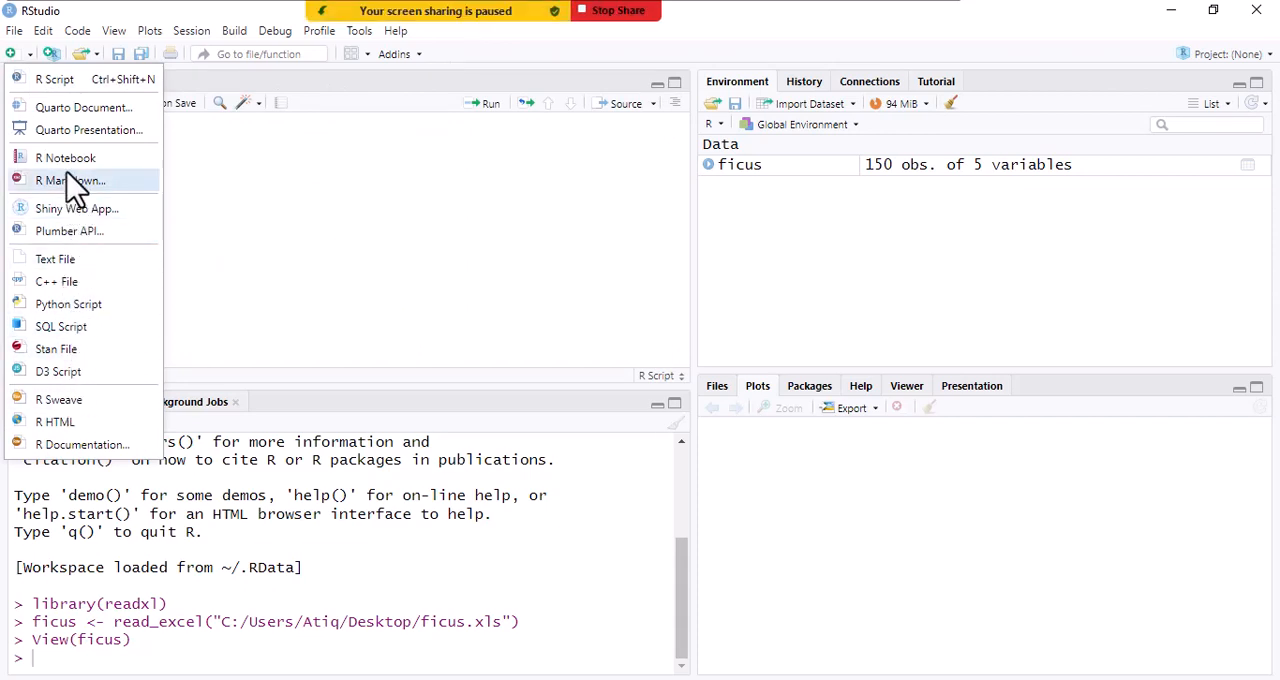
click(40, 80)
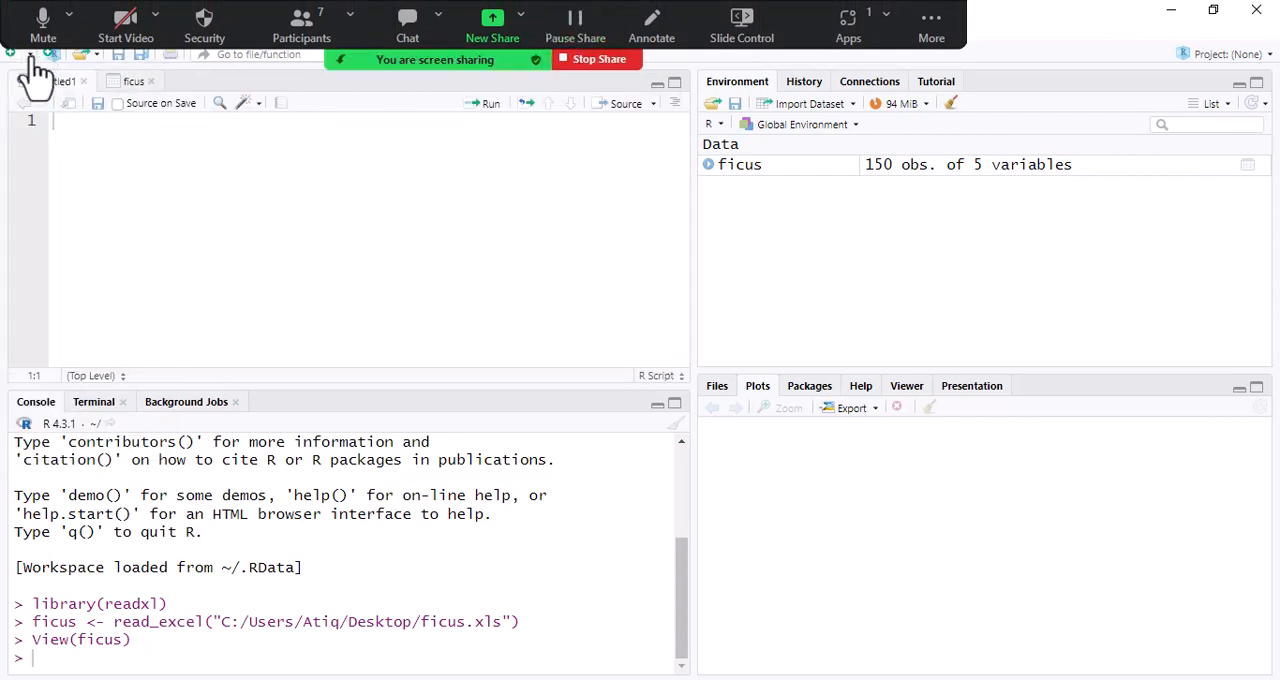
click(30, 57)
click(12, 55)
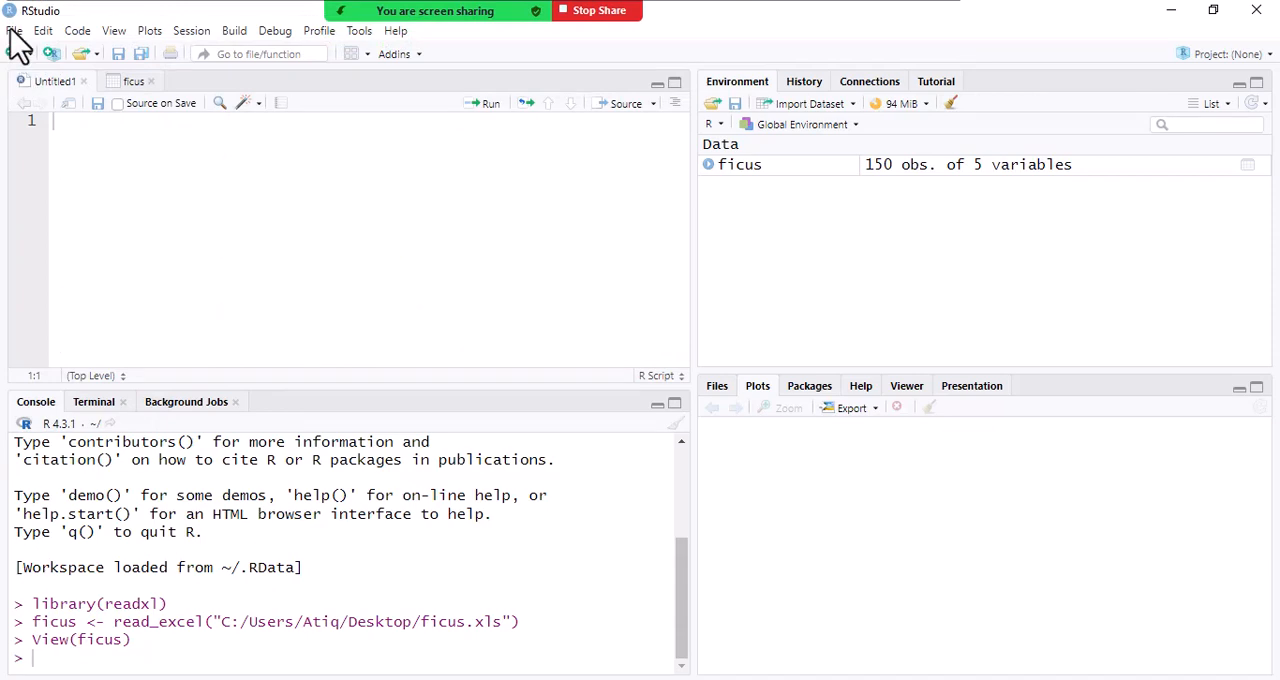
- Open the anova n.R script from the Batch 1 folder inside Rstudio course on local disk D
click(14, 31)
click(40, 110)
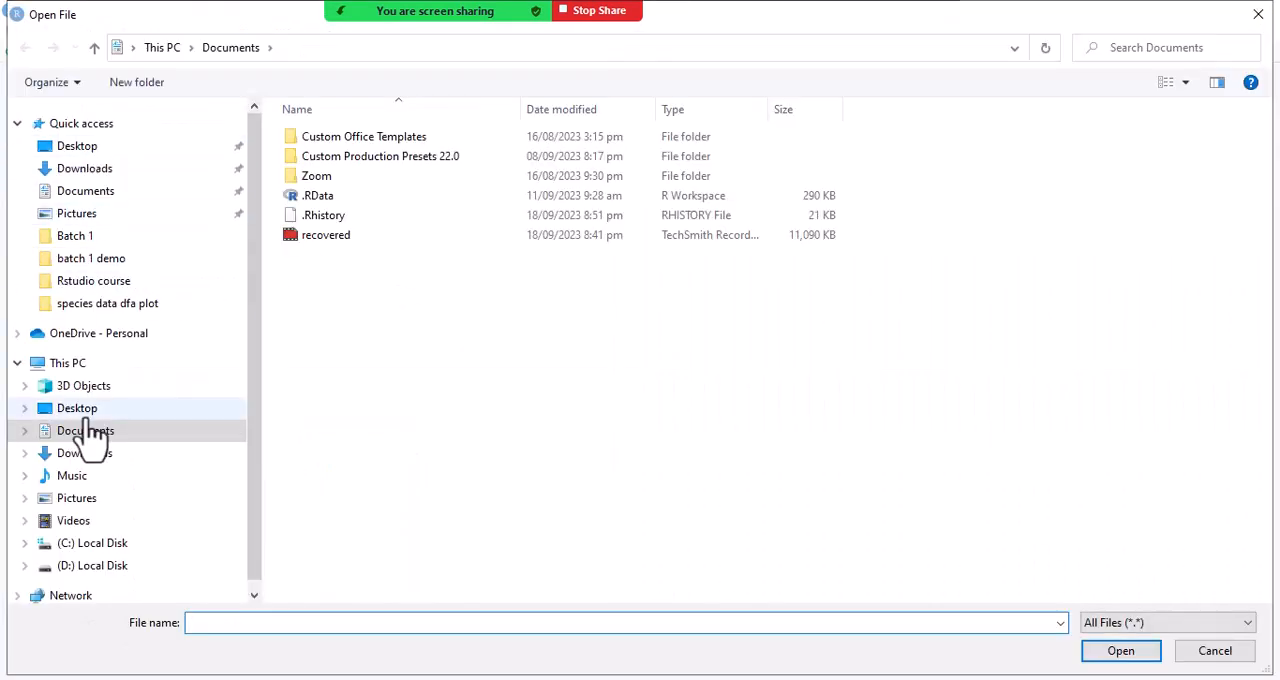
click(92, 566)
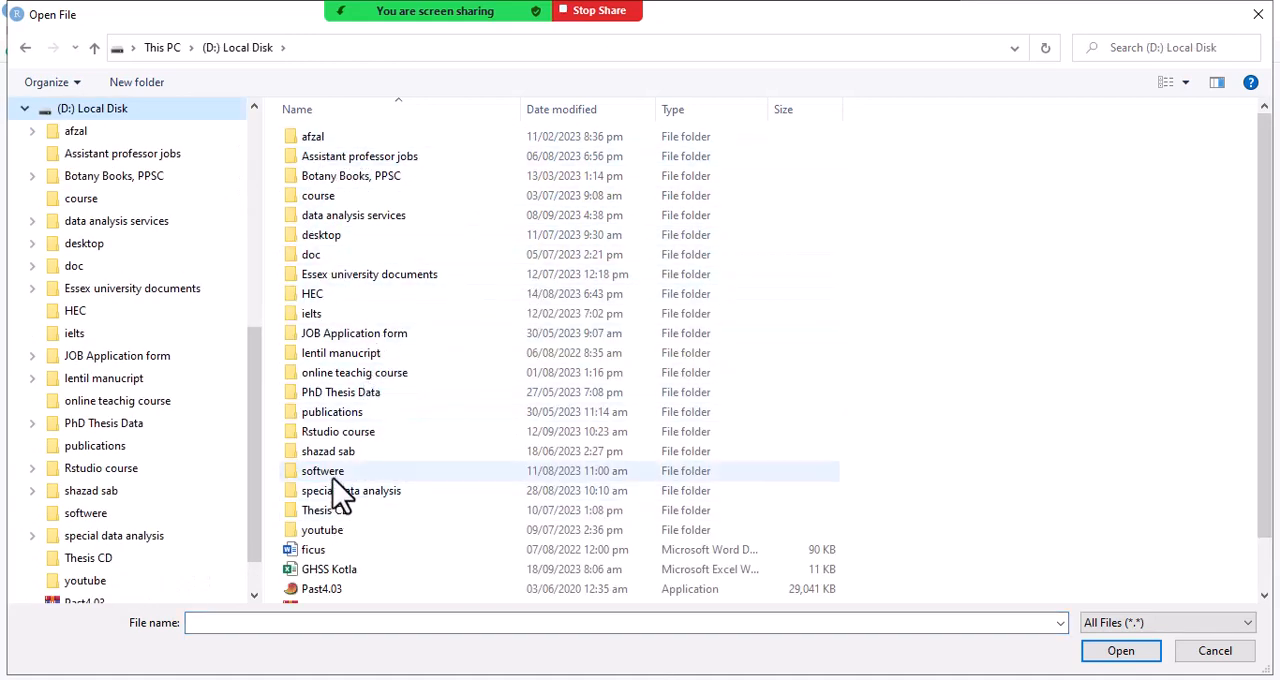
double_click(340, 433)
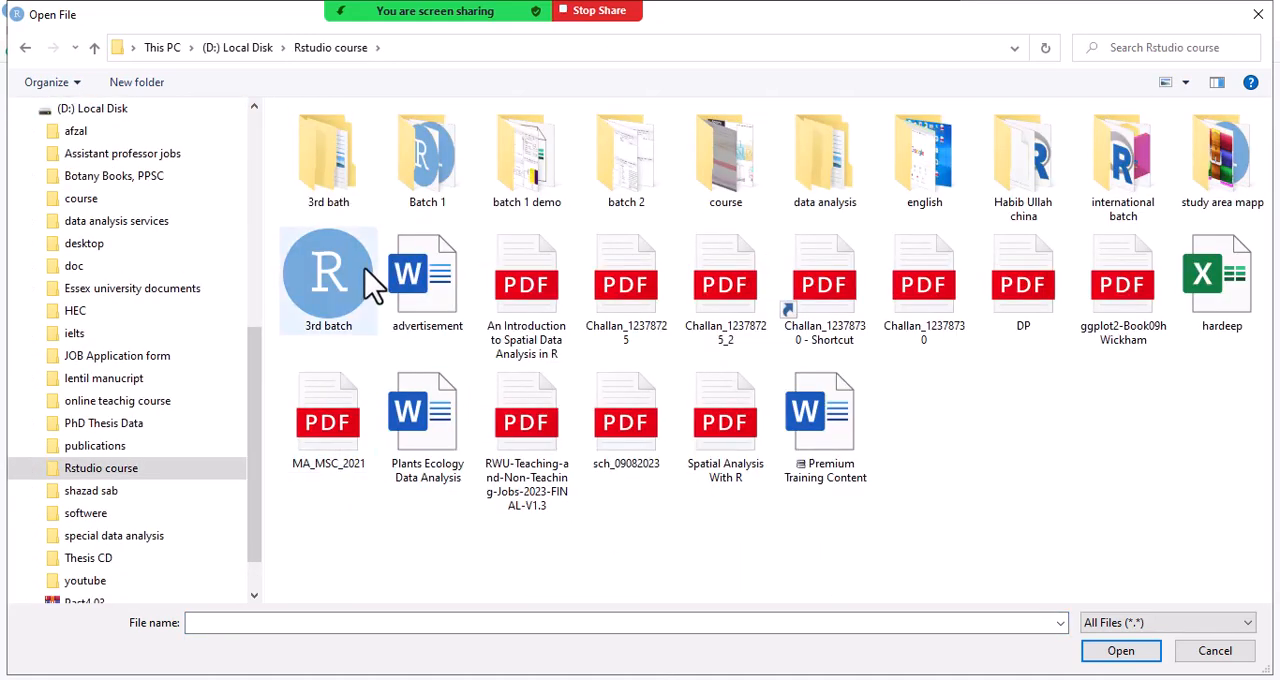
click(462, 178)
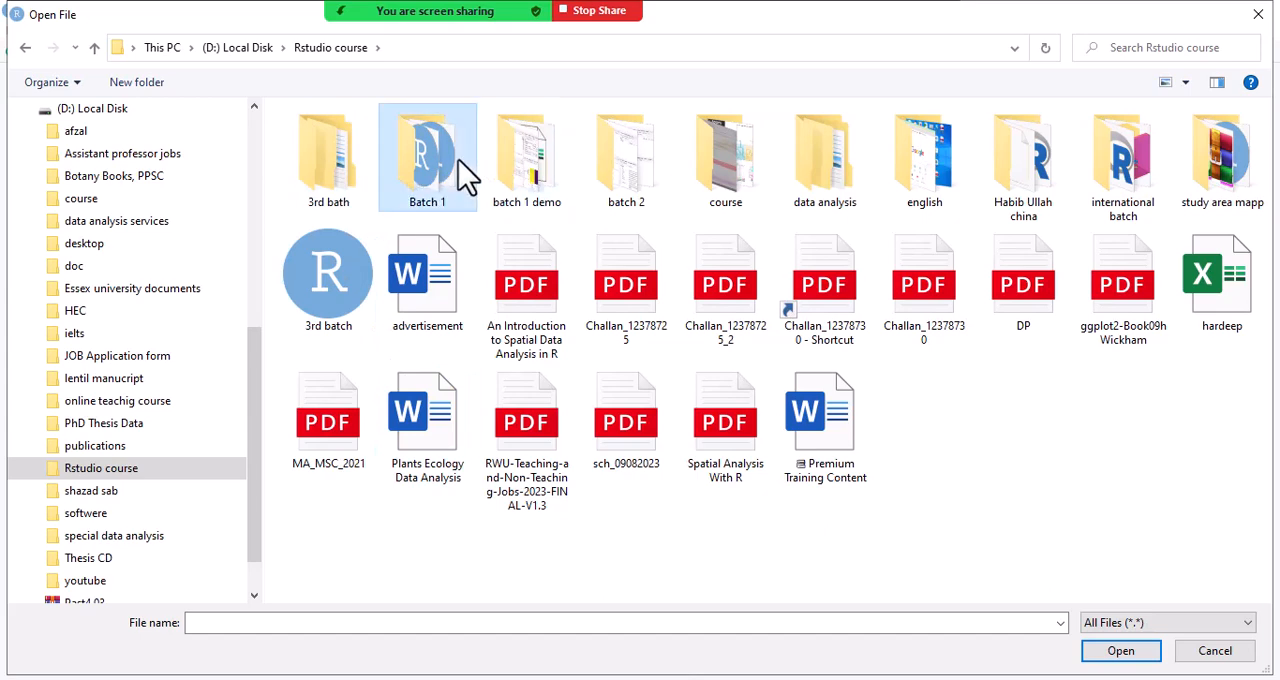
double_click(462, 178)
double_click(630, 195)
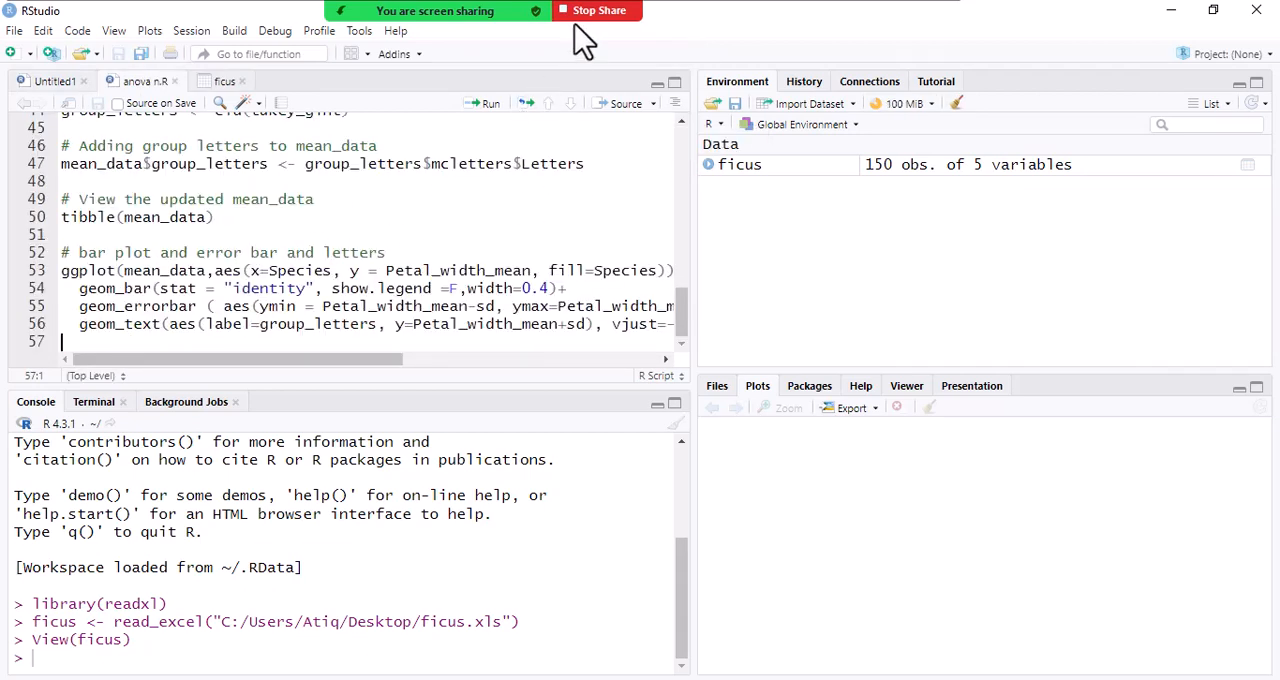
mouse_move(570, 20)
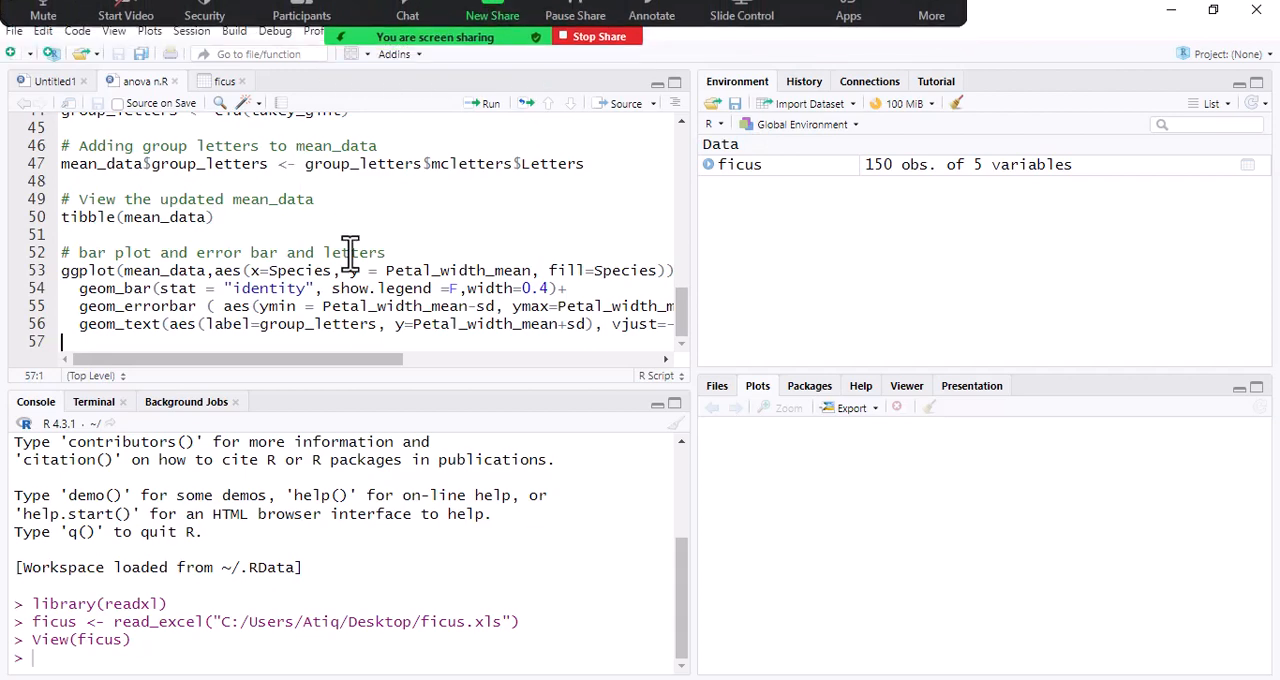
scroll(233, 175, up, 15)
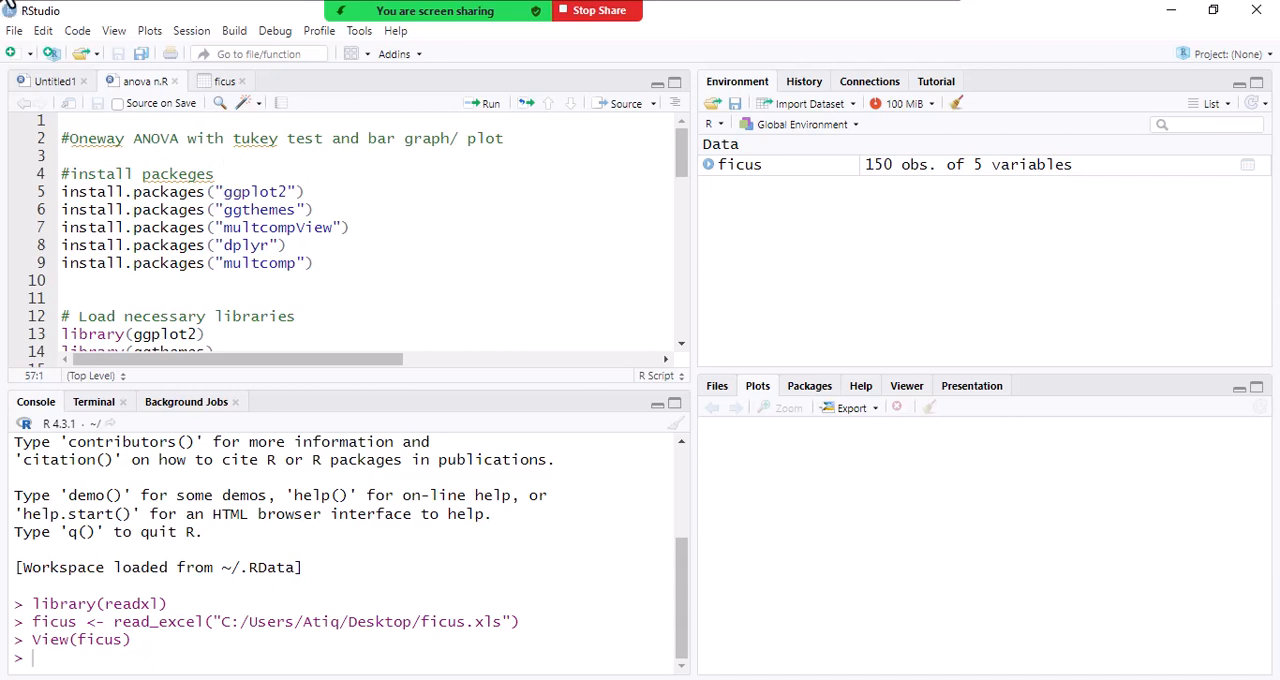
- Show the Zoom participants list clear of the script and check the new message in the meeting chat
mouse_move(177, 14)
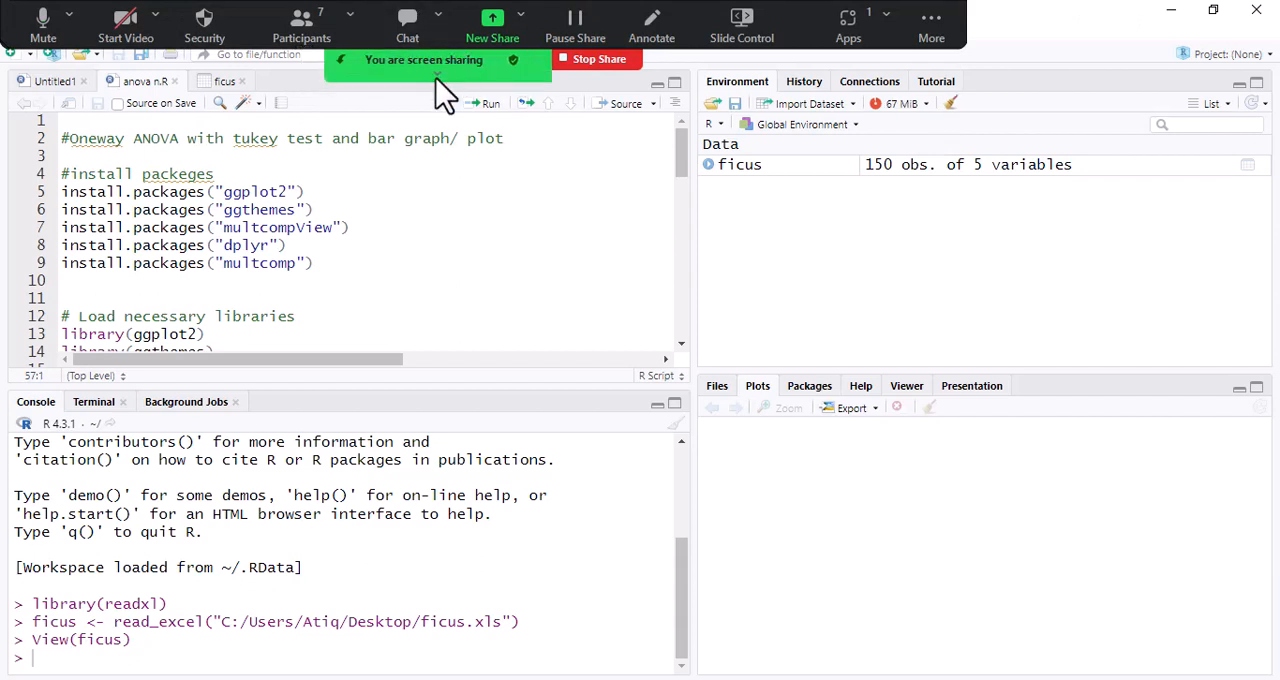
click(436, 78)
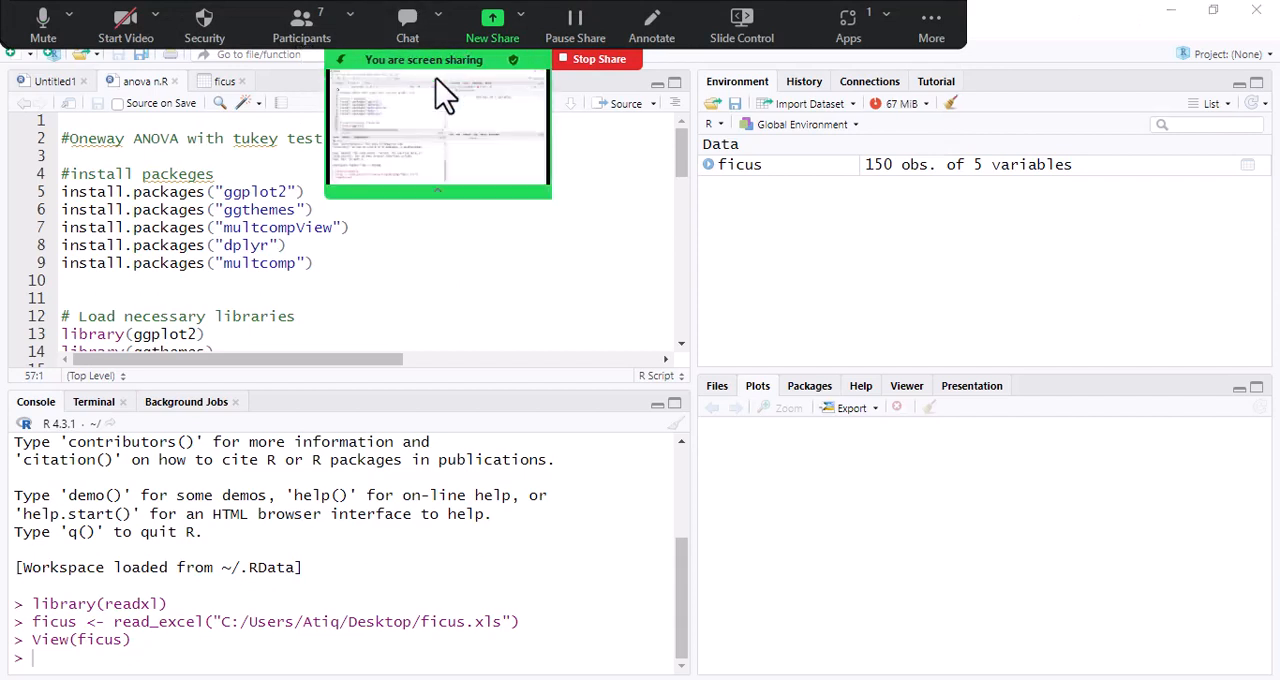
click(306, 34)
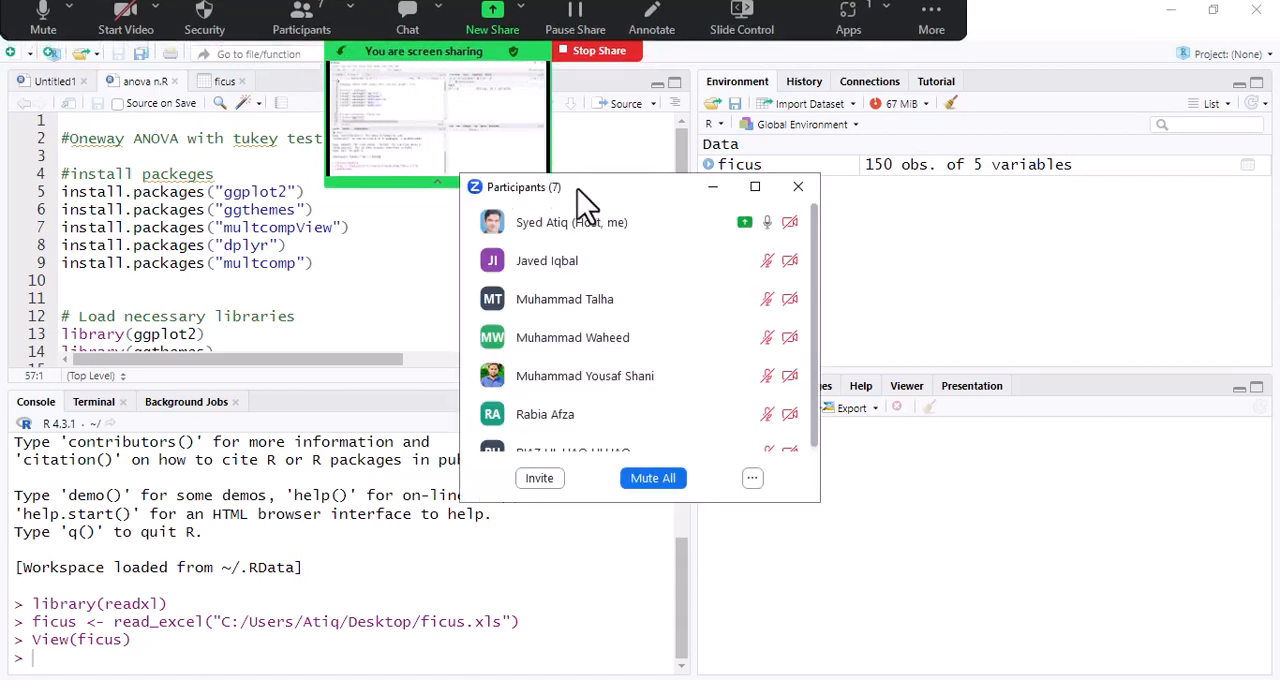
drag(613, 203, 994, 143)
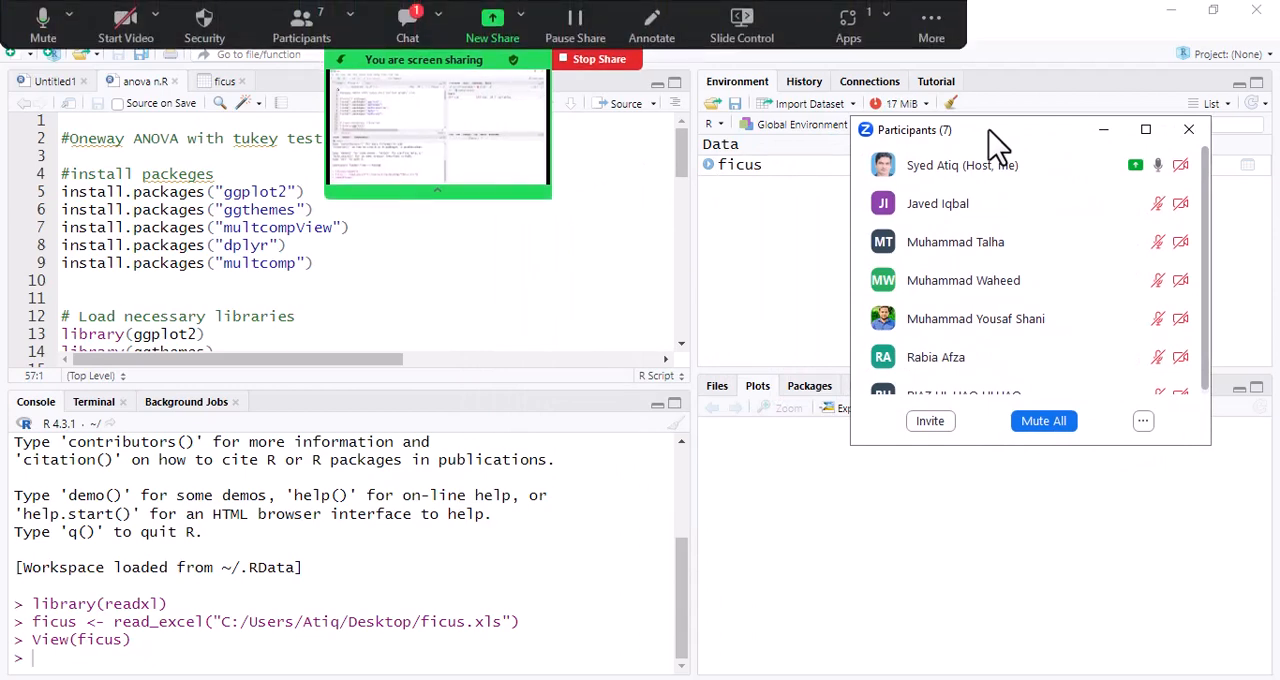
click(410, 30)
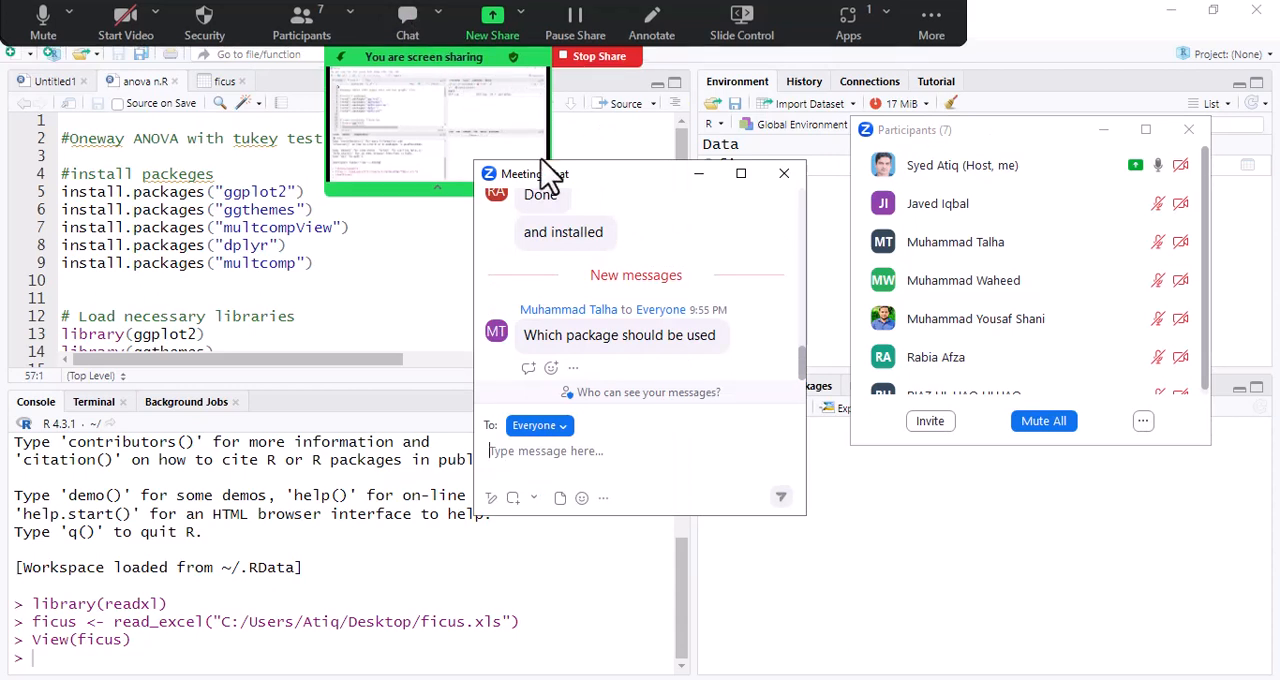
- Close the meeting chat, point out the install.packages lines at the start of the script, and collapse the screen-share preview covering it
click(784, 176)
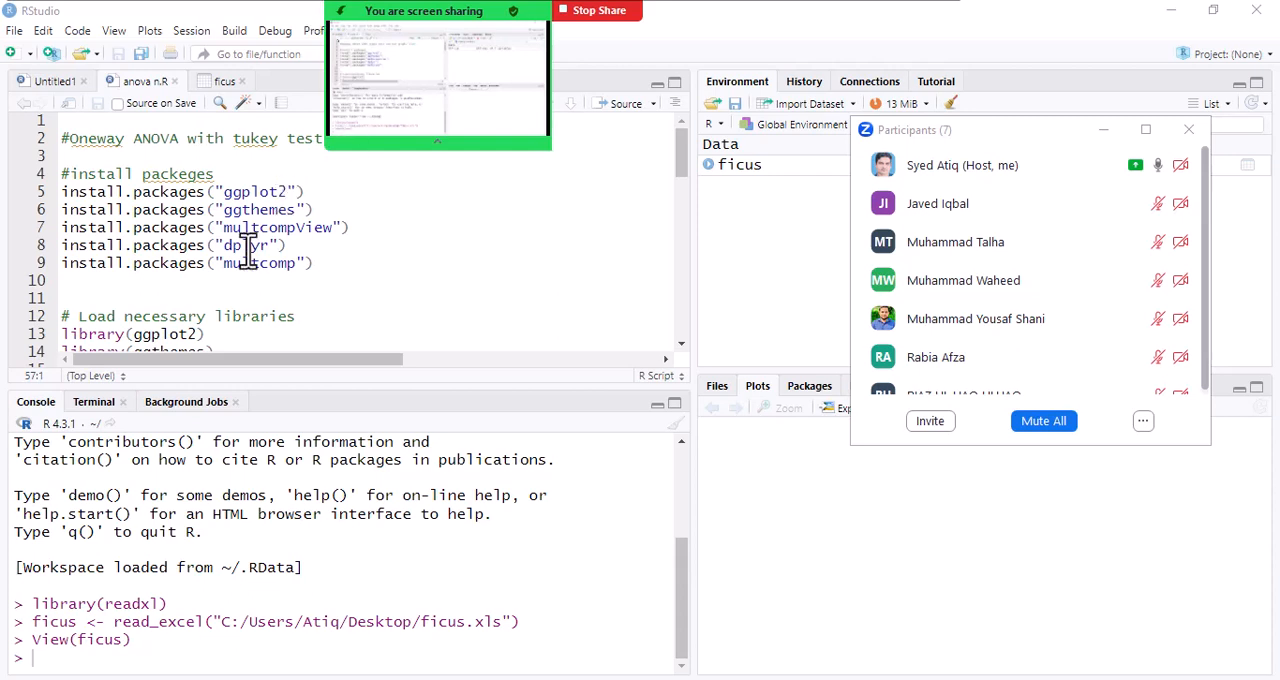
drag(314, 265, 58, 200)
click(63, 192)
double_click(63, 192)
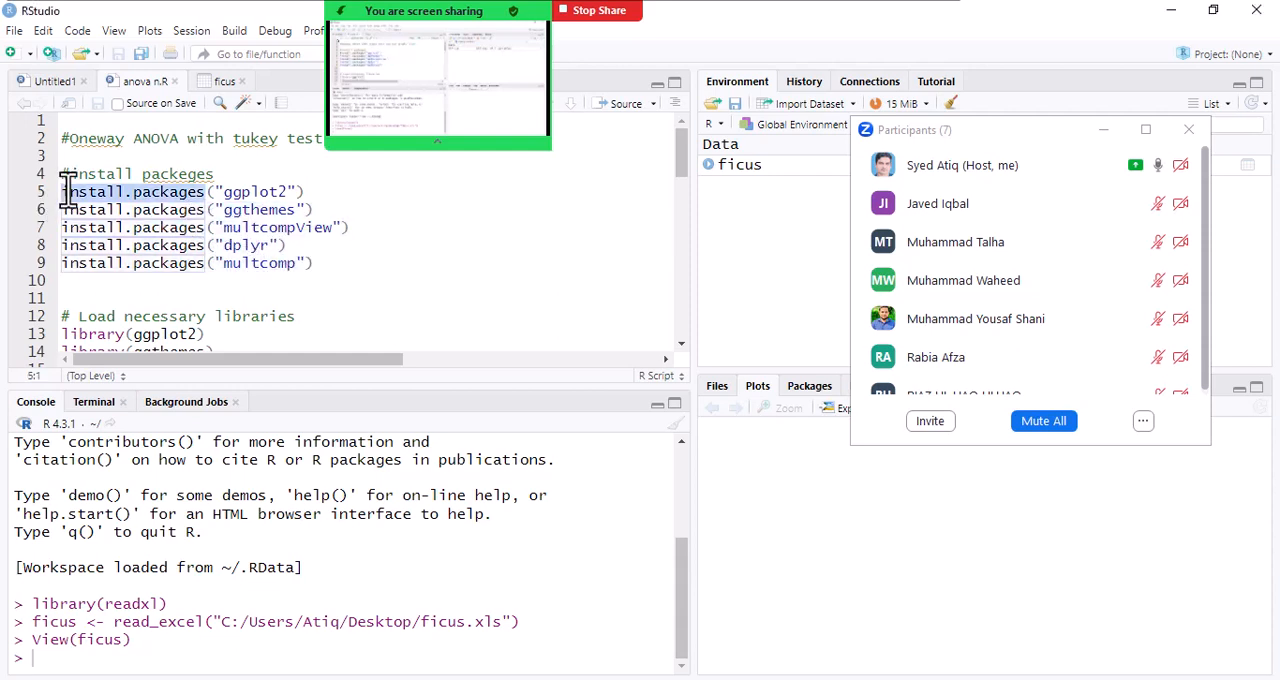
click(366, 228)
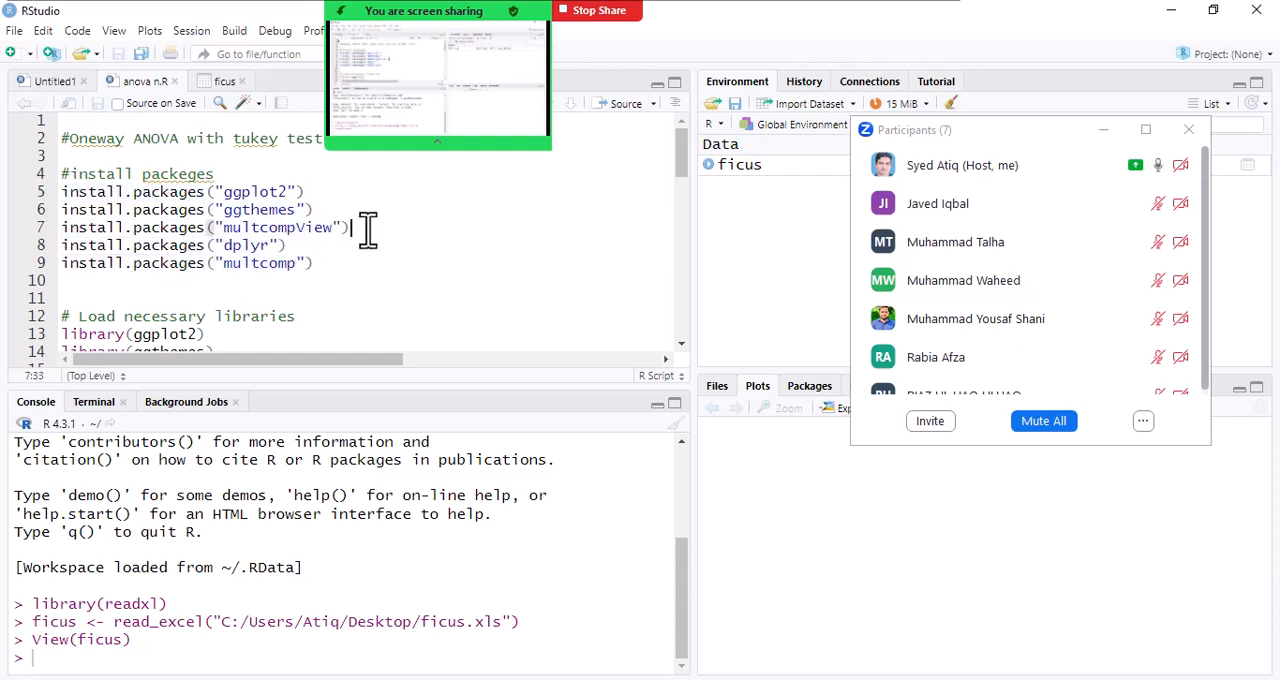
click(636, 157)
click(446, 143)
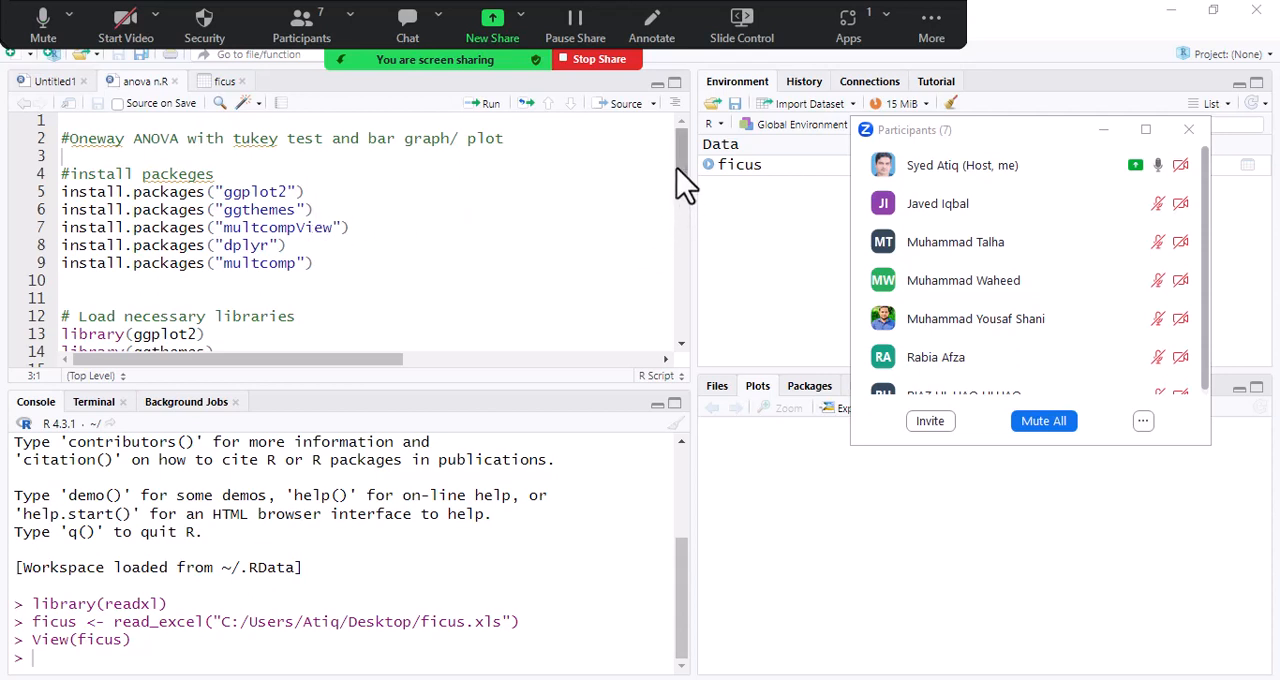
- Run the library(ggplot2) and library(ggthemes) lines under the "Load necessary libraries" comment in the script
scroll(683, 190, down, 2)
scroll(683, 190, up, 1)
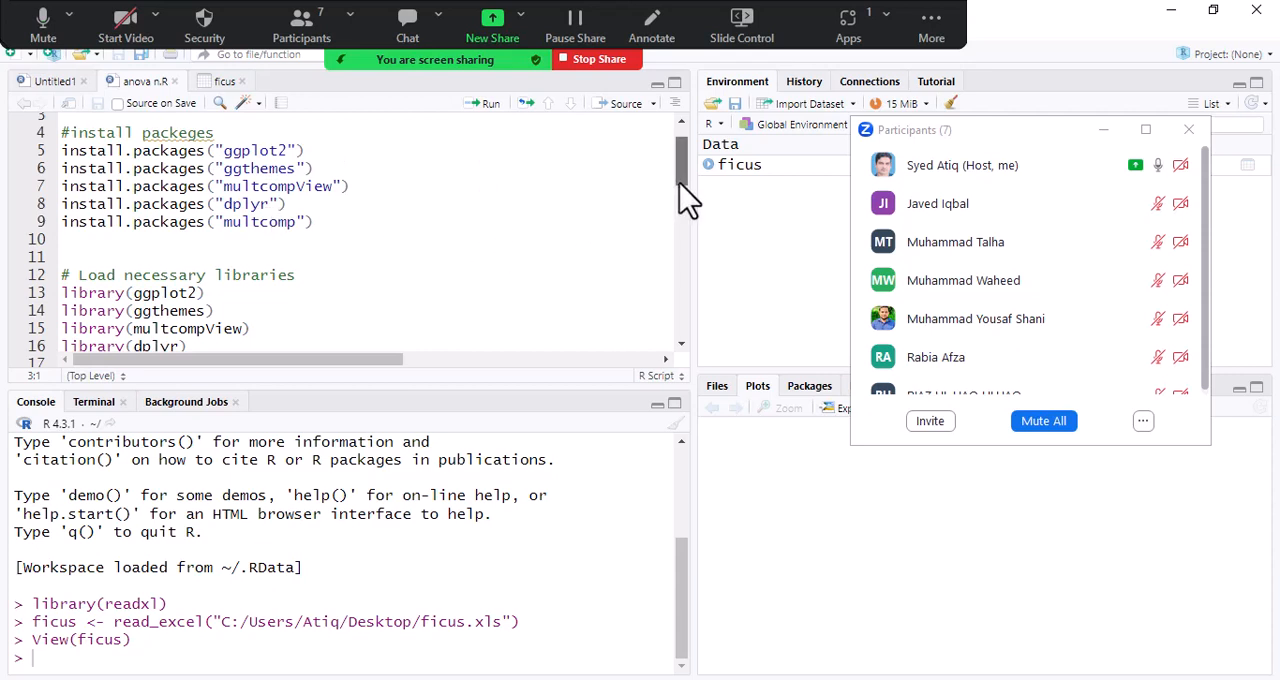
drag(680, 184, 679, 198)
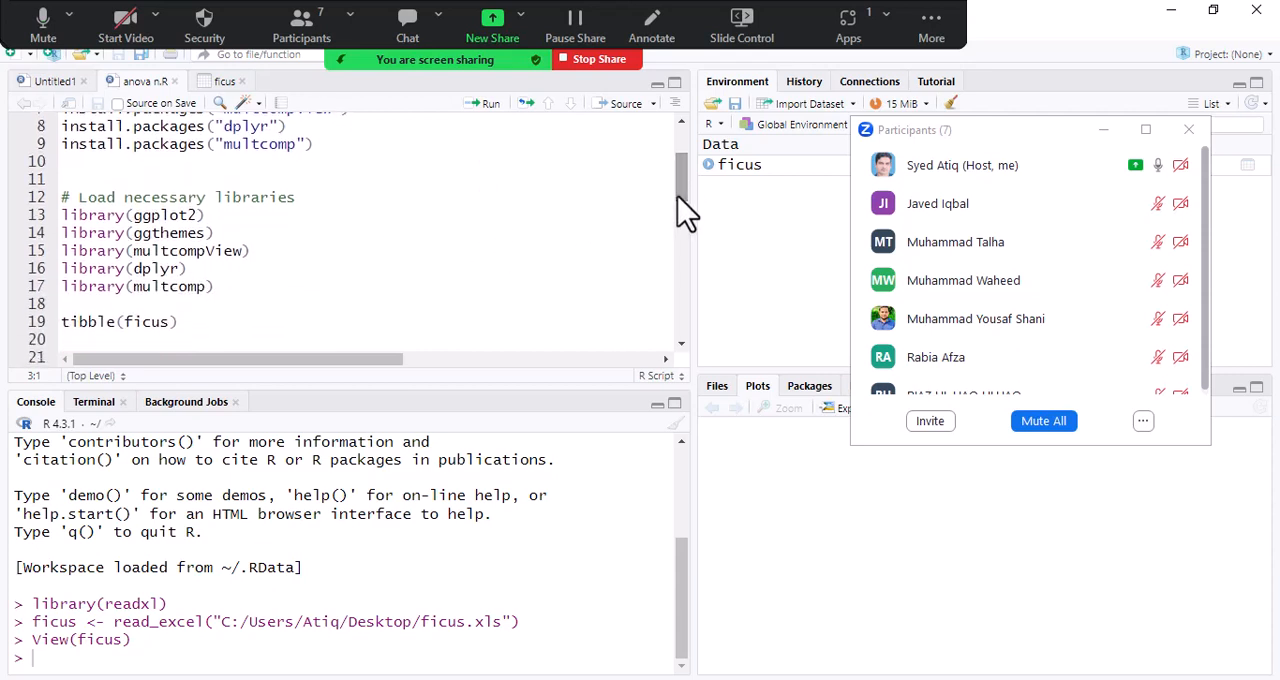
click(228, 215)
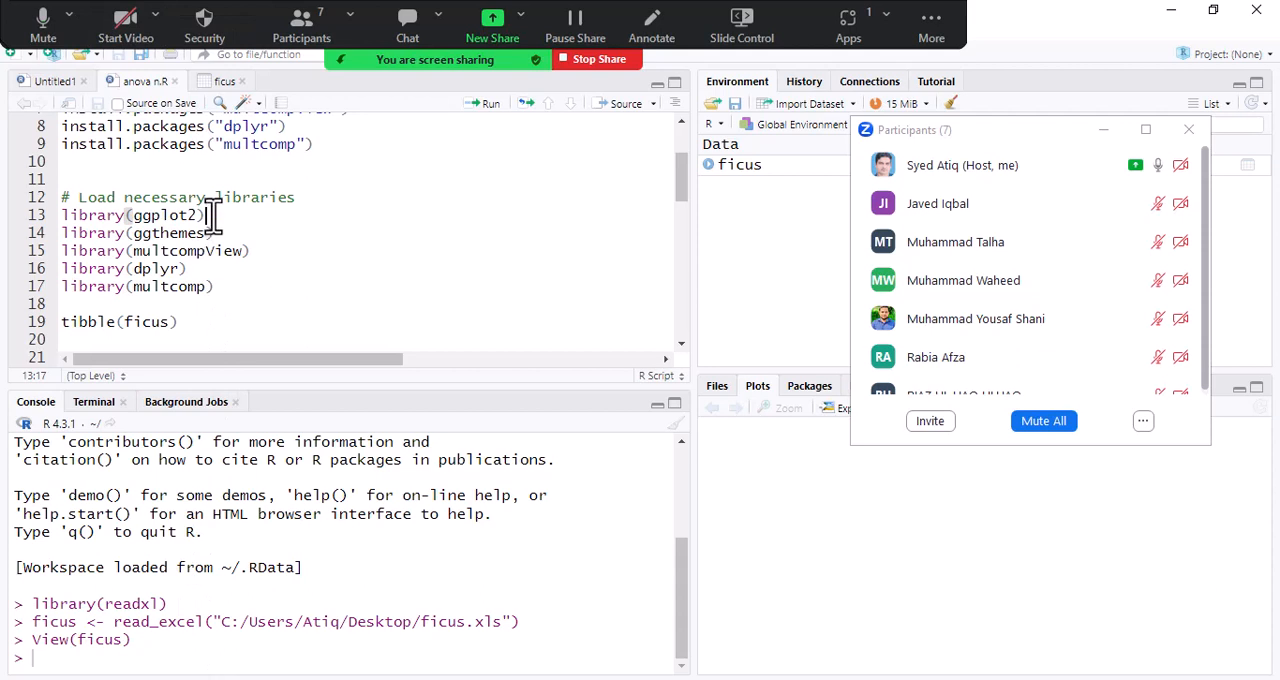
click(491, 106)
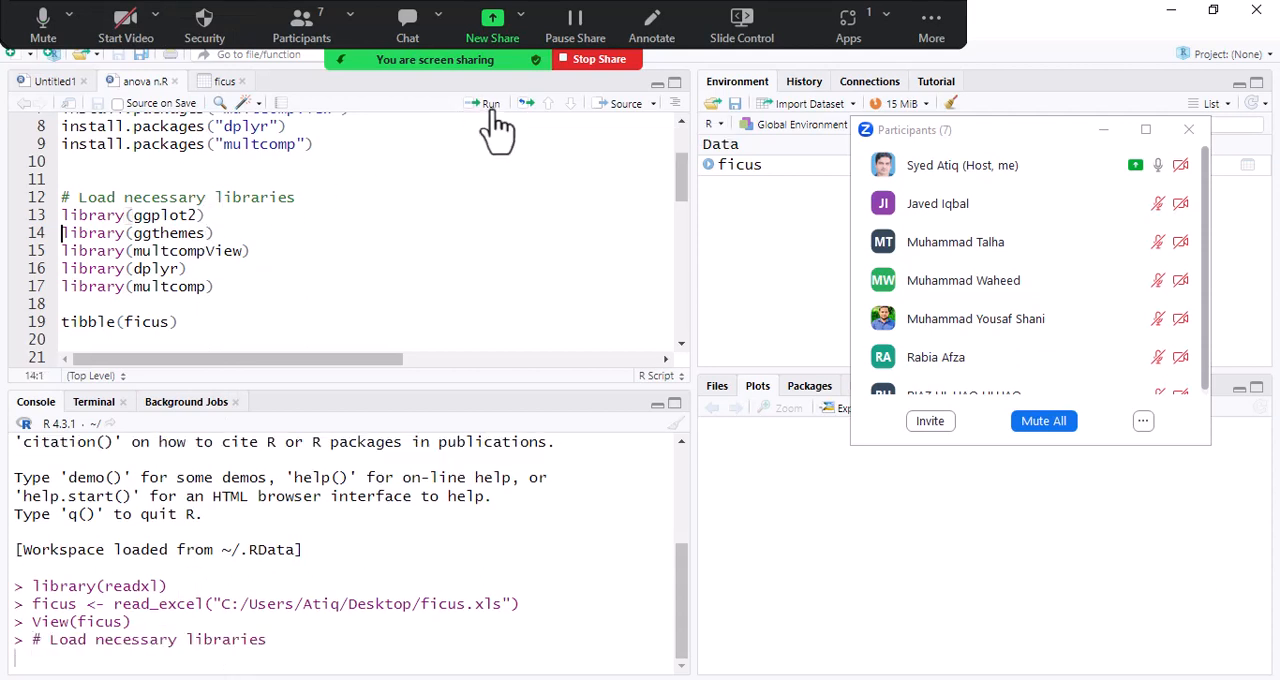
click(225, 233)
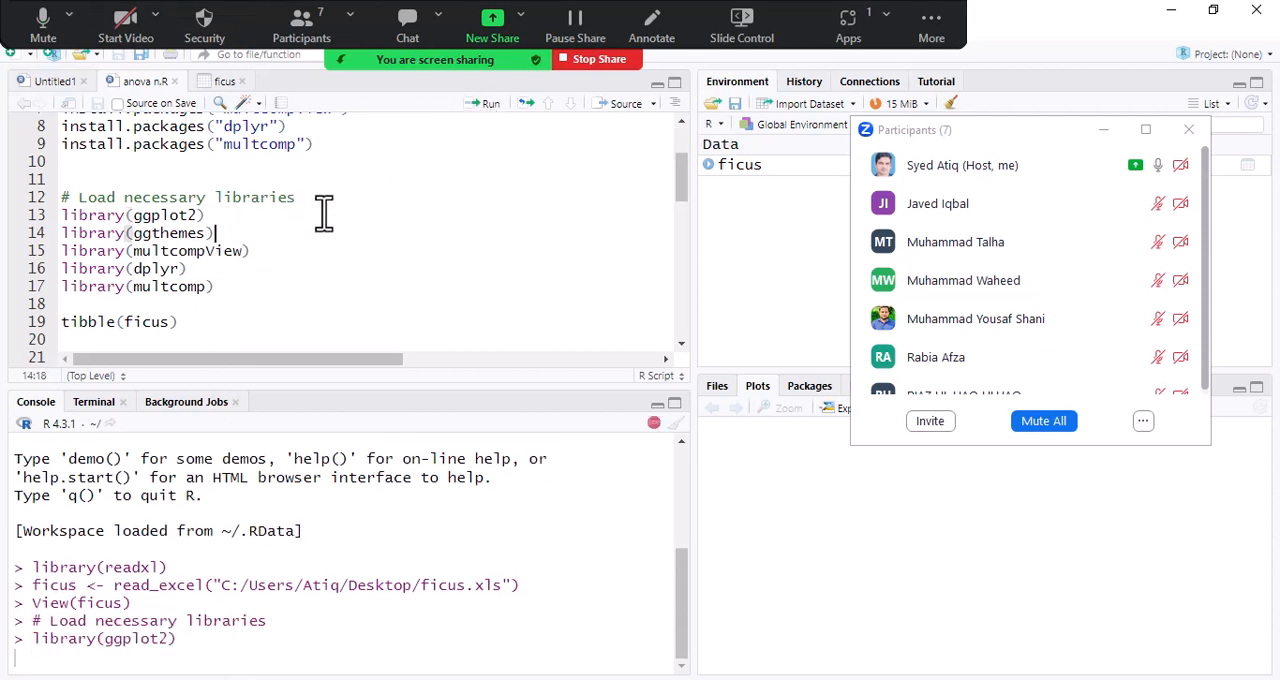
click(491, 104)
- Run the library lines for multcompView, dplyr and multcomp in the script
click(259, 257)
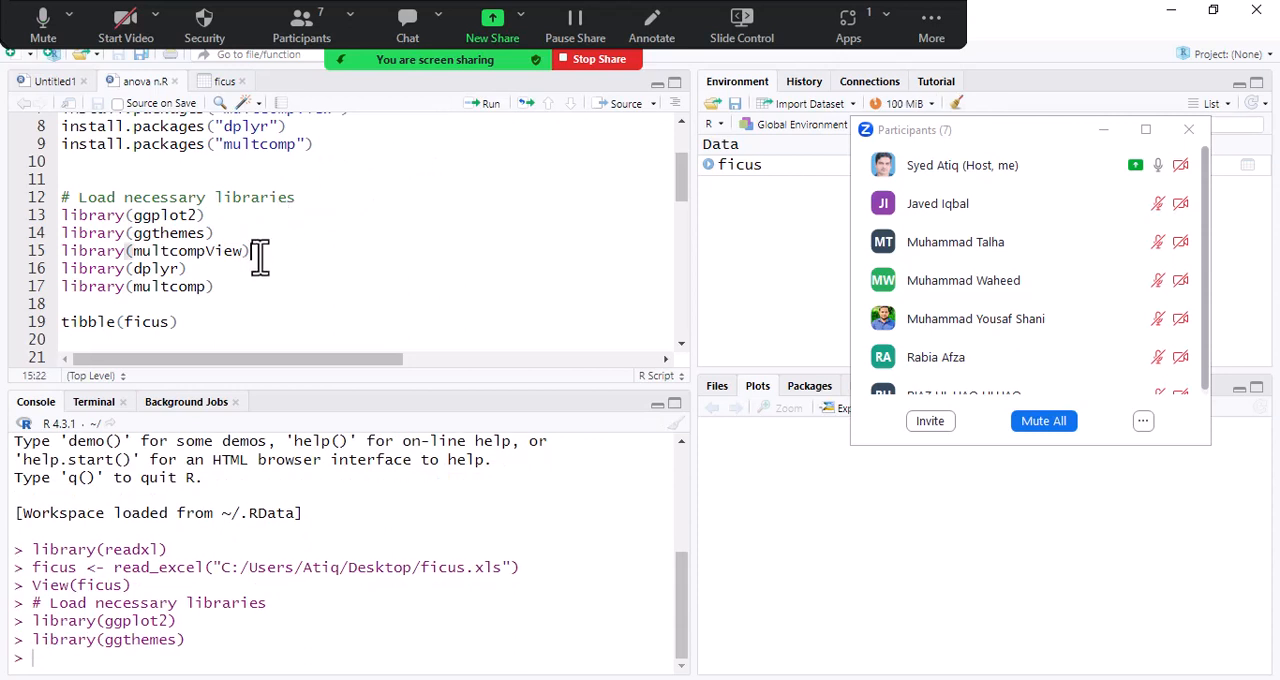
click(493, 105)
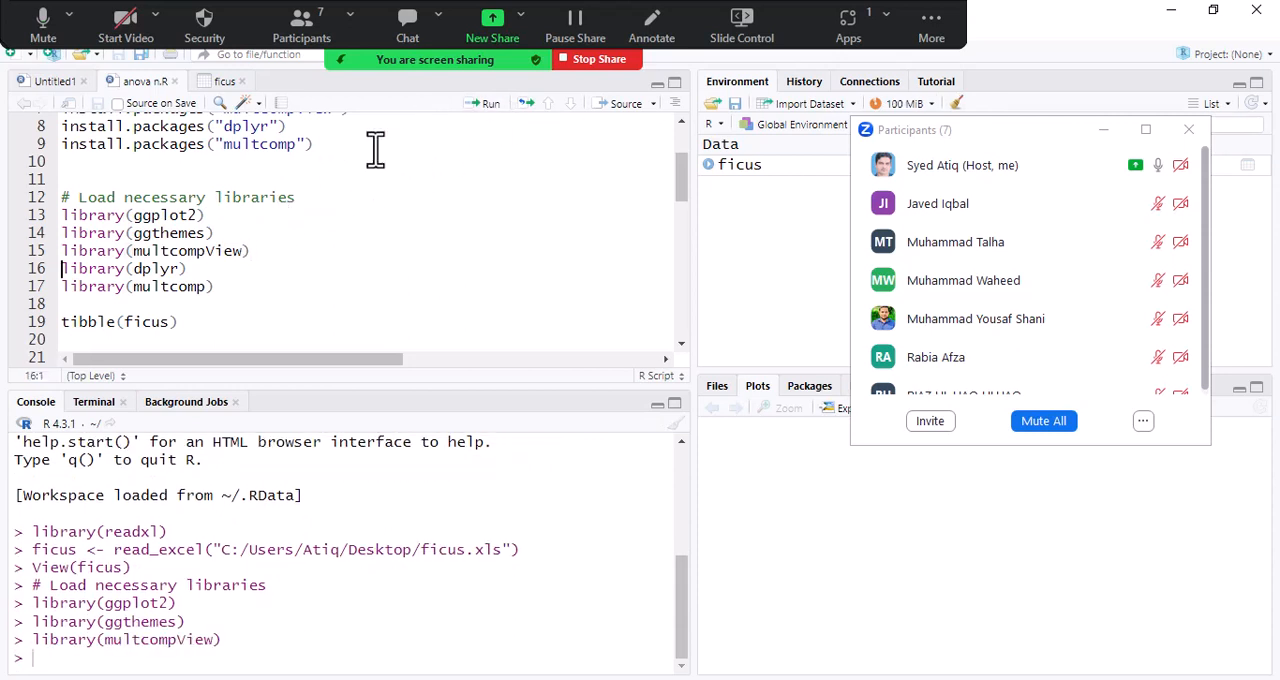
click(189, 268)
click(491, 104)
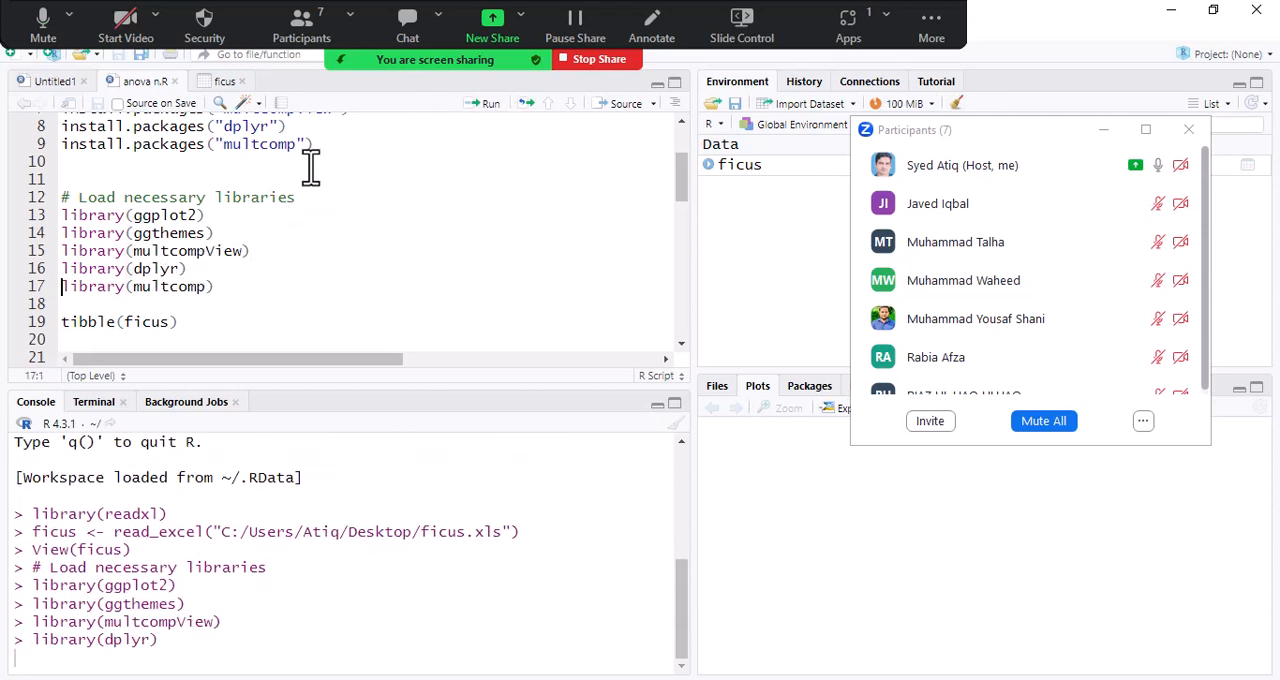
click(214, 286)
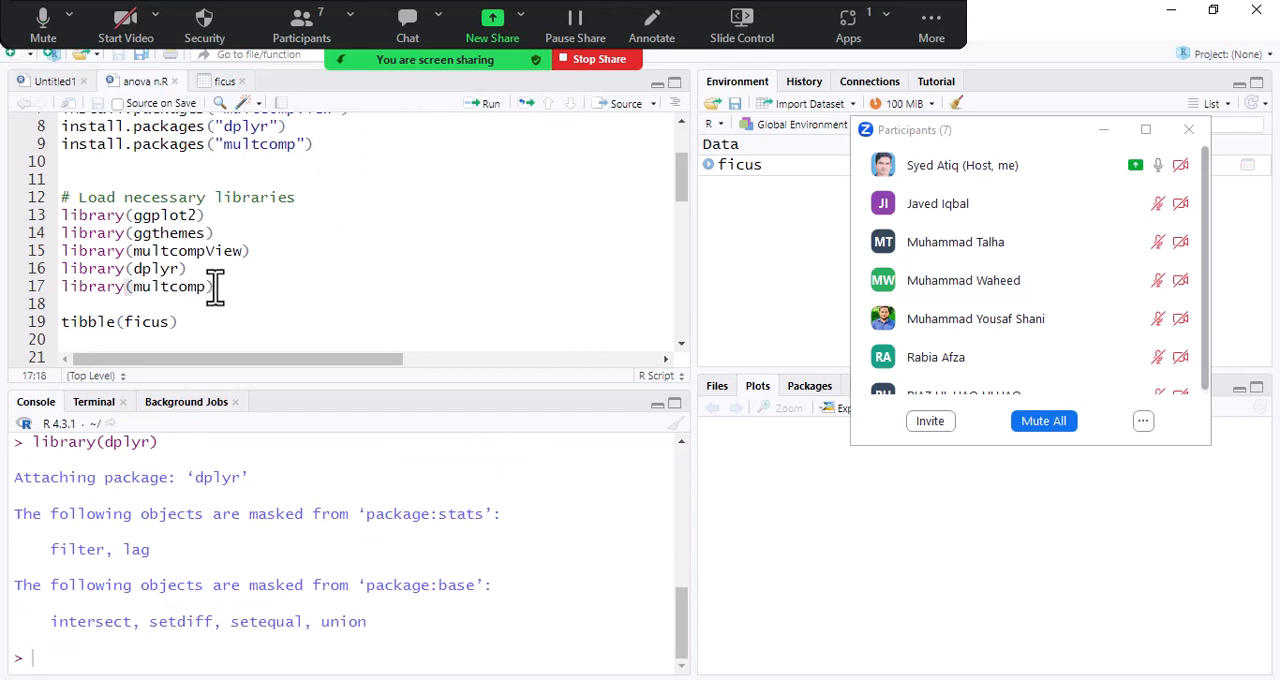
click(491, 106)
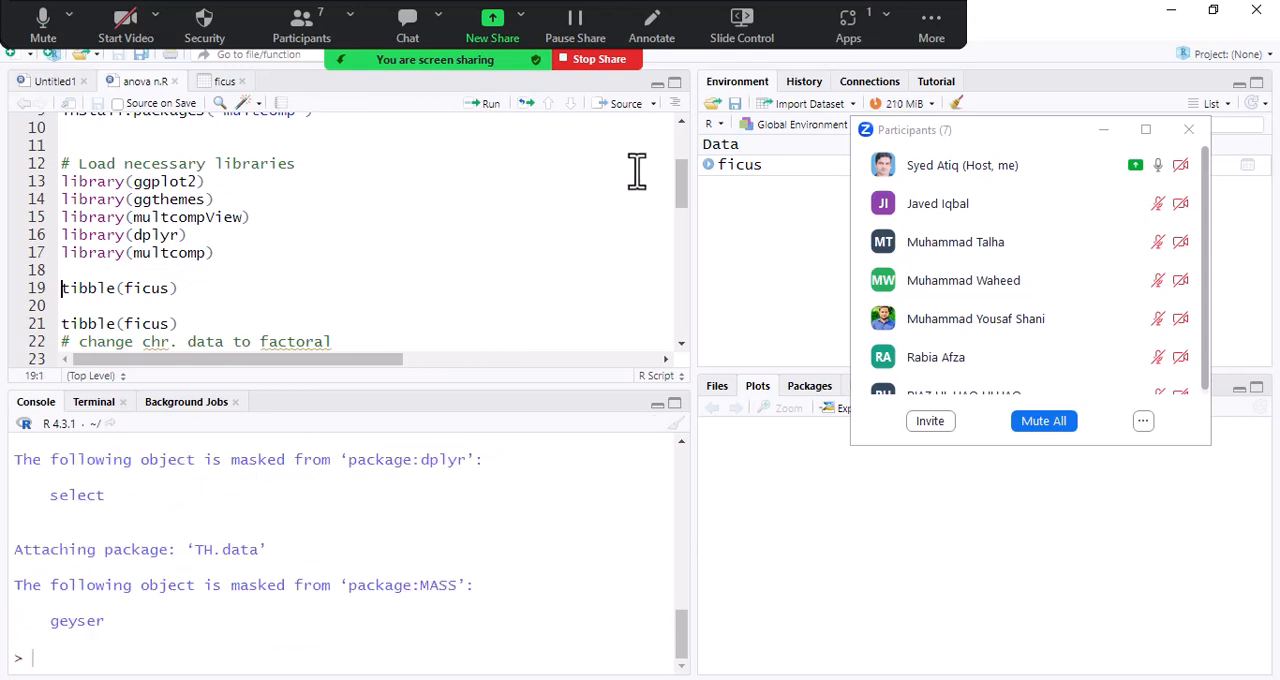
- Bring the tibble and factor lines of the script into view, put WhatsApp away, and look through the rest of the participants list
drag(679, 193, 682, 217)
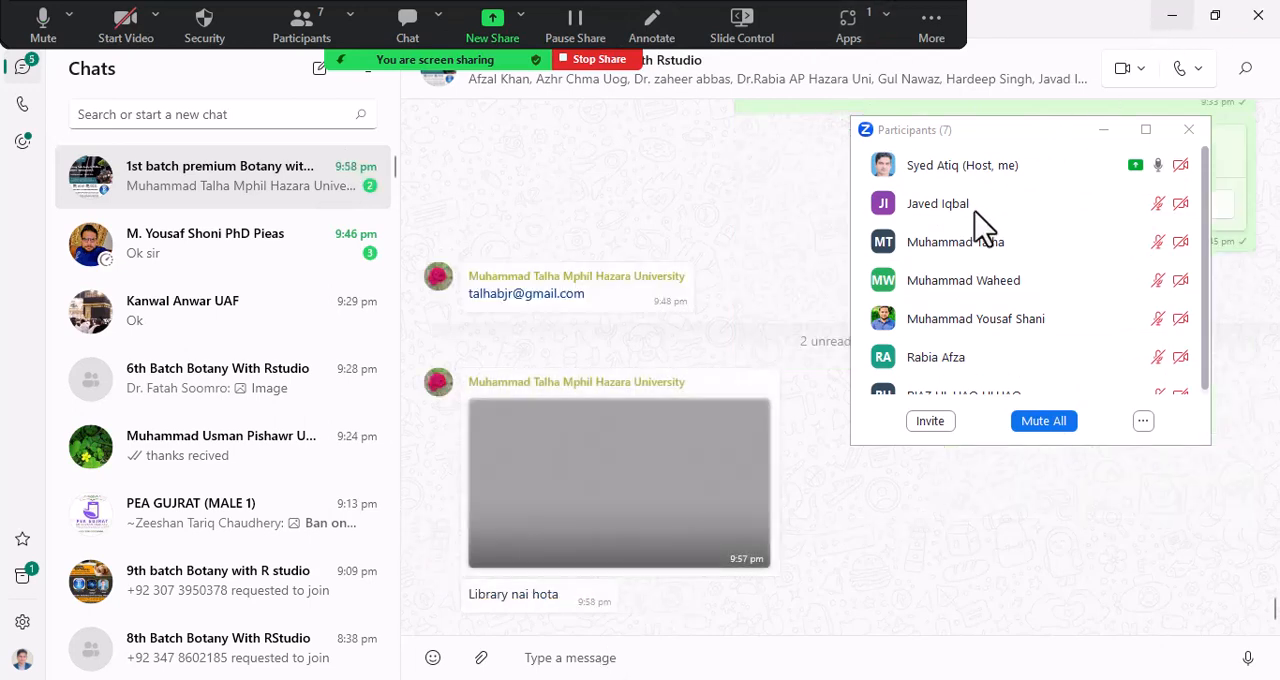
click(1172, 15)
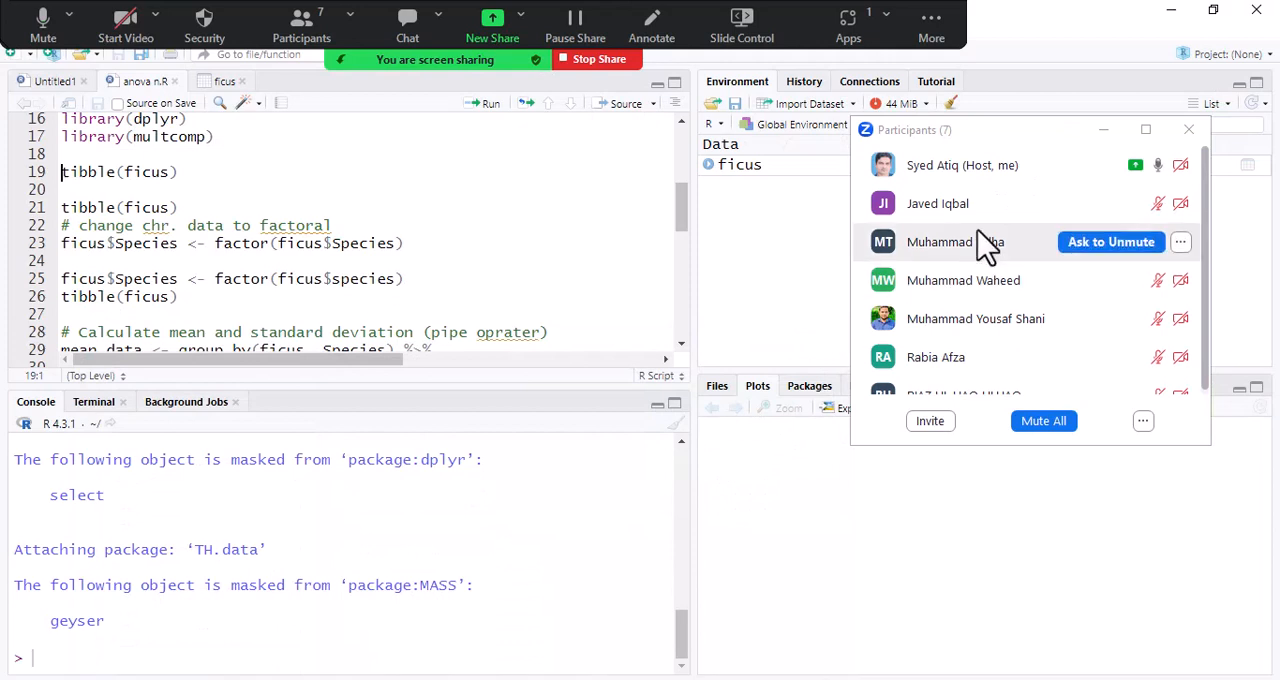
scroll(986, 243, down, 1)
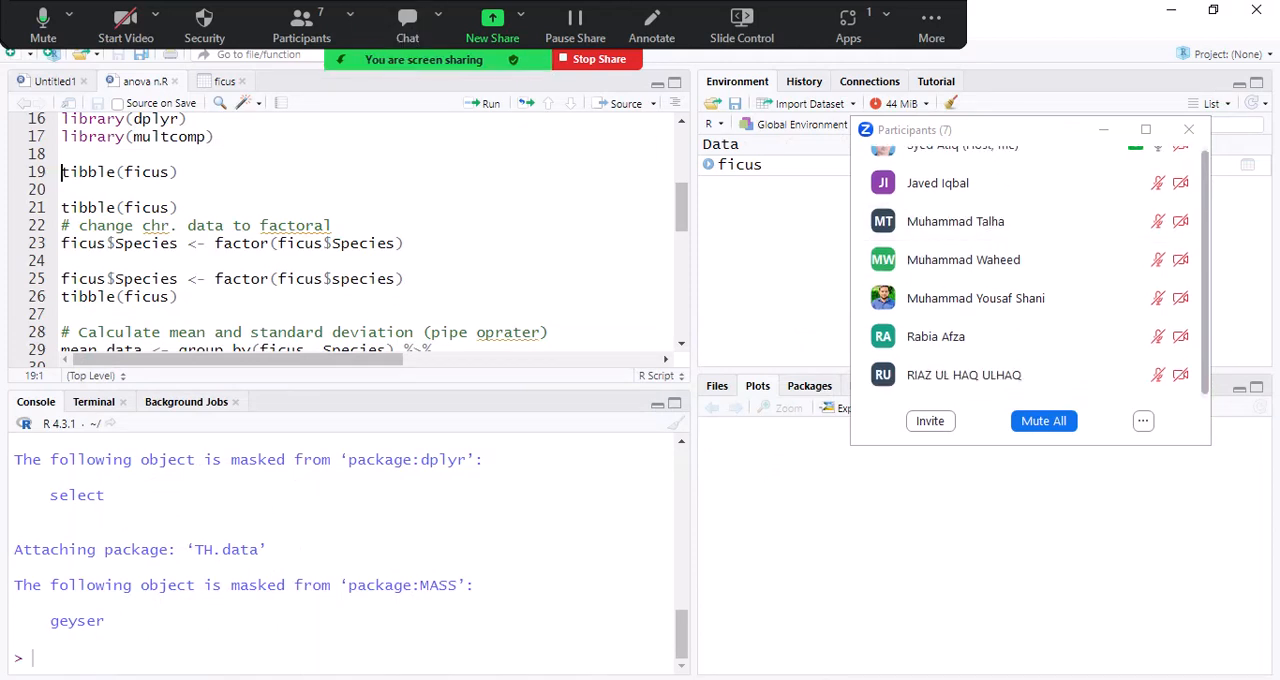
- Switch to WhatsApp, open the student's photo of the library problem in the batch group chat, and examine its console output enlarged
click(275, 679)
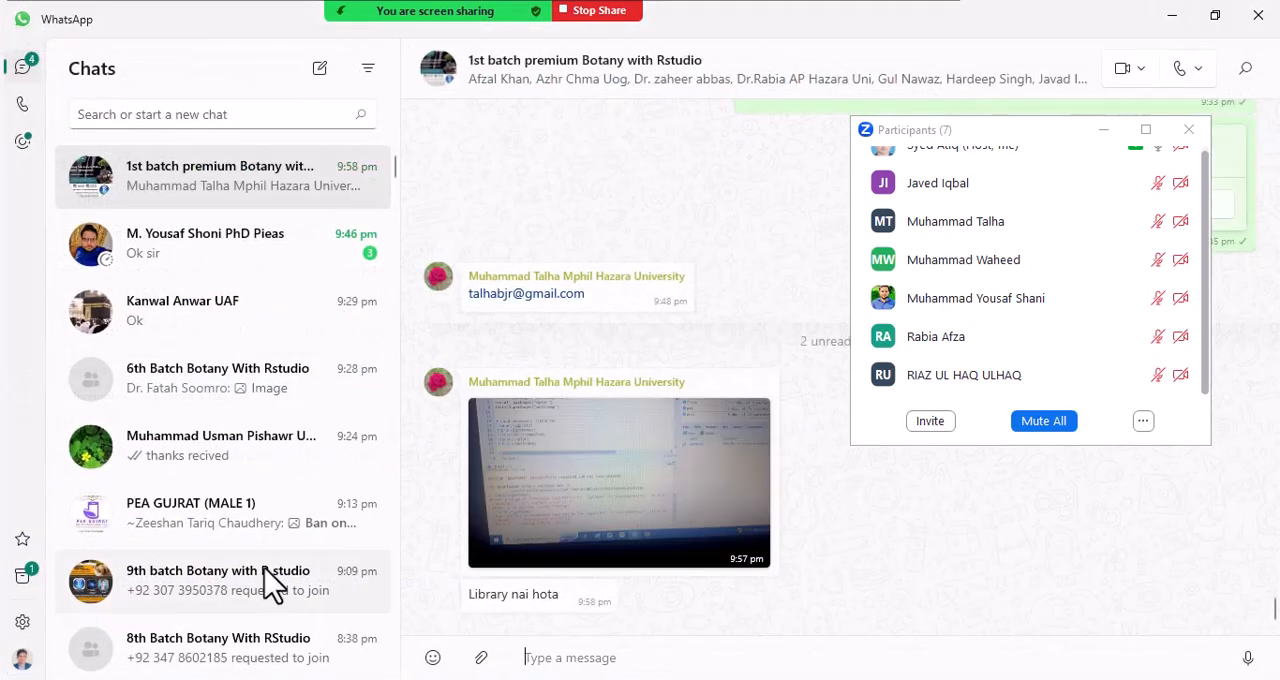
click(533, 517)
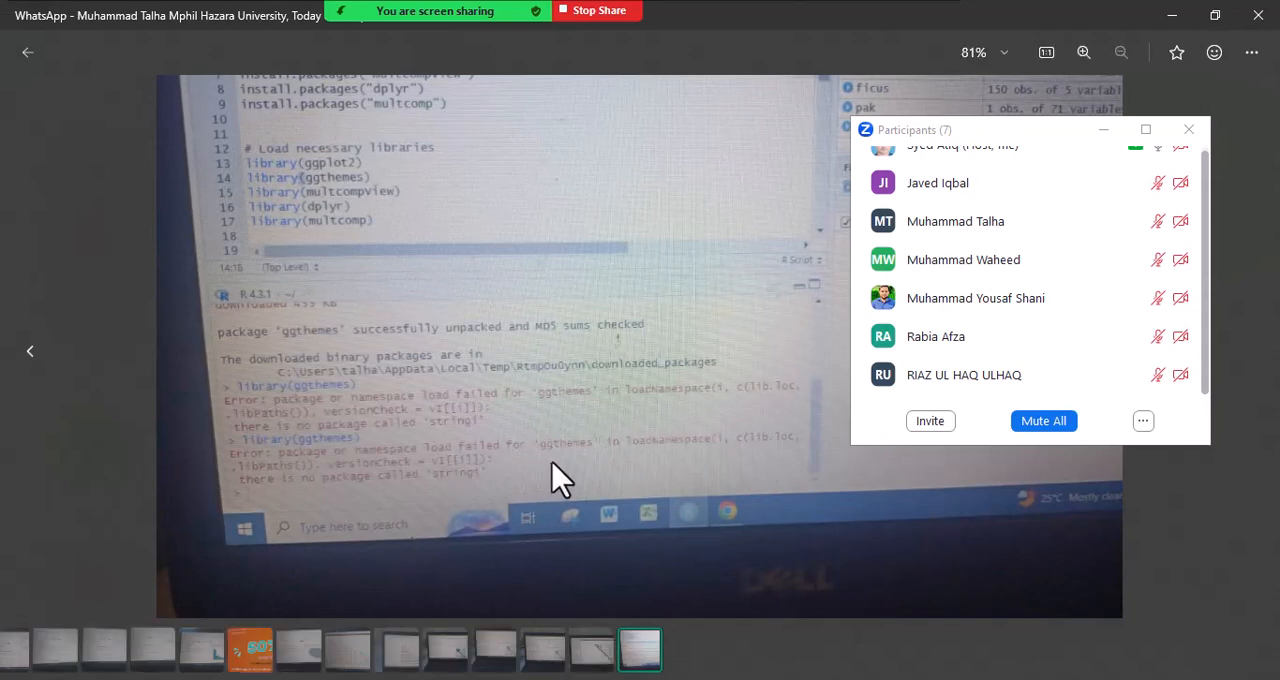
scroll(677, 470, up, 2)
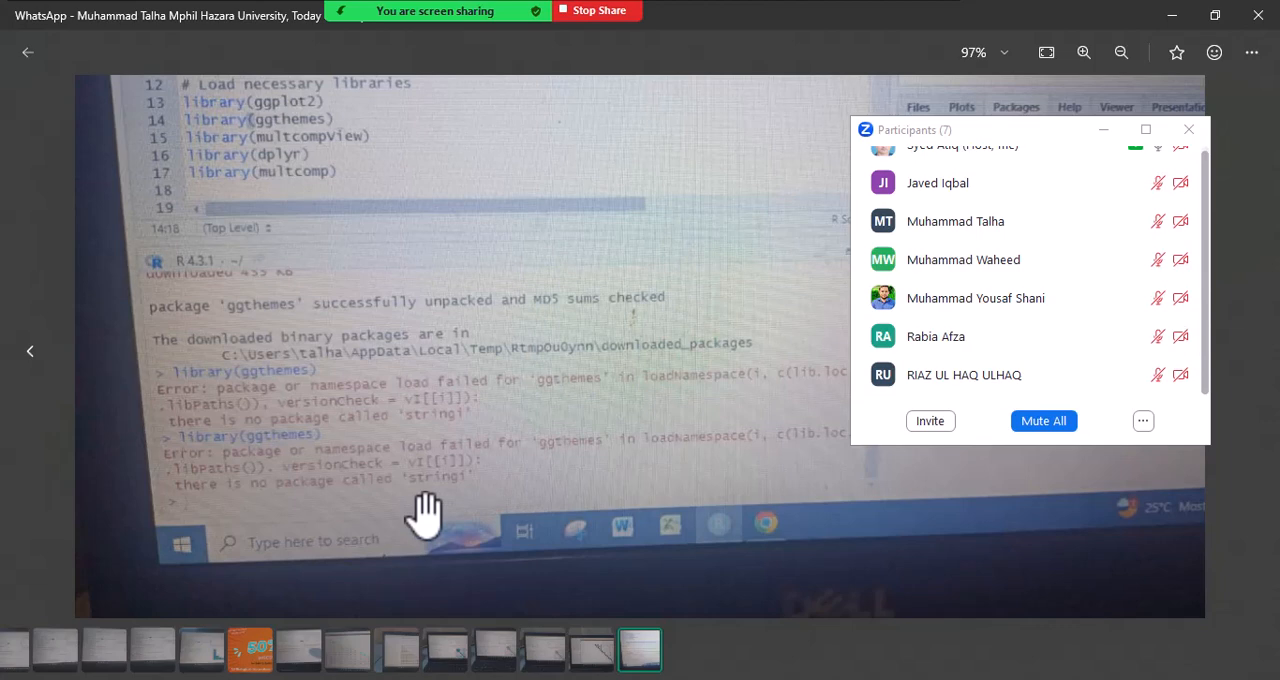
drag(409, 349, 415, 570)
drag(430, 364, 444, 347)
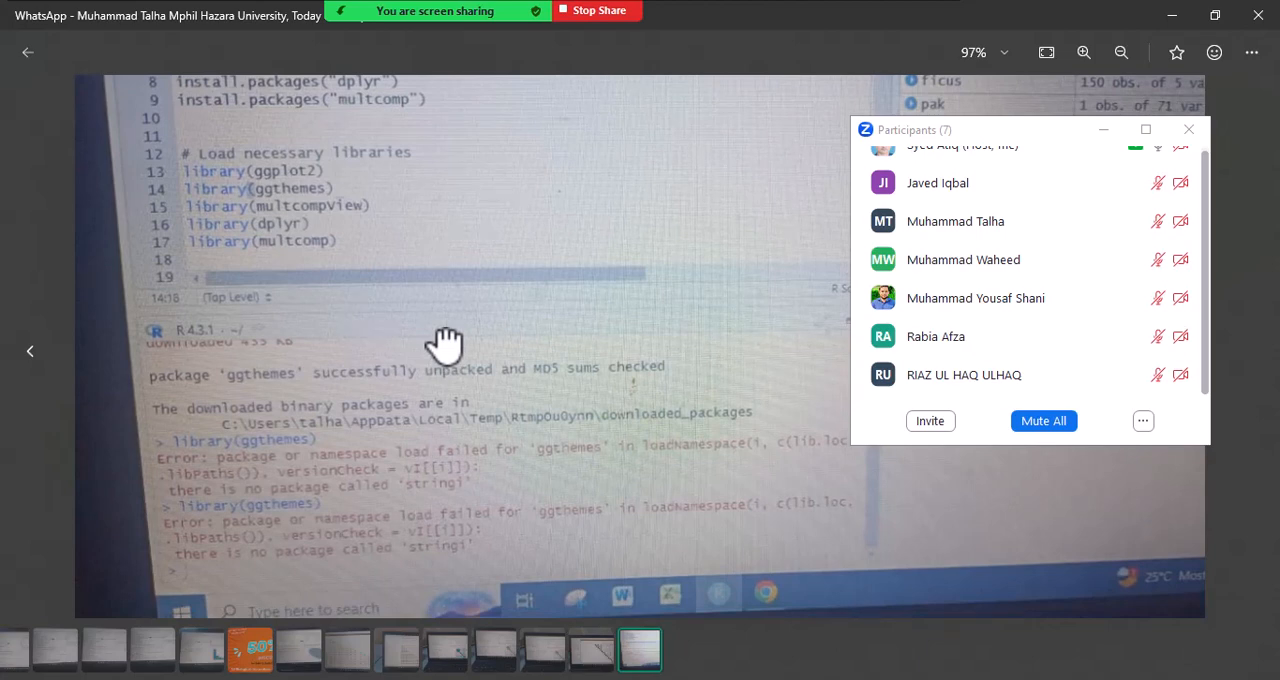
drag(769, 454, 420, 437)
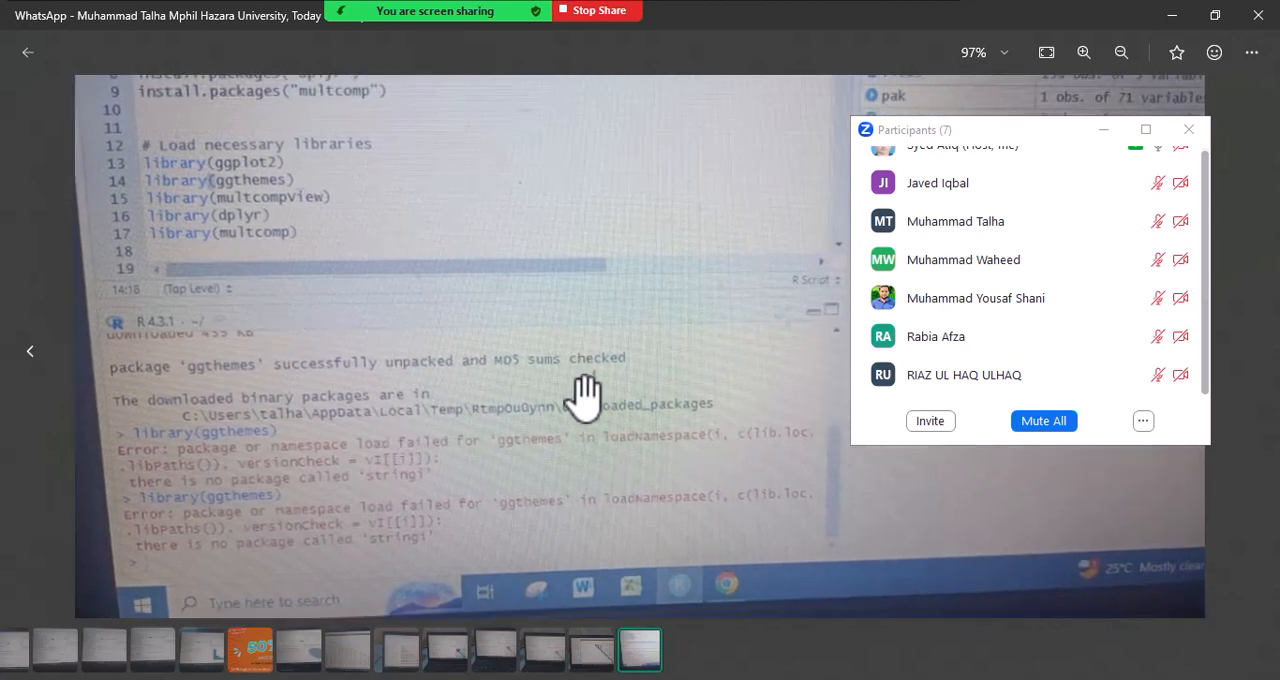
- Close the Zoom participants list and the enlarged photo, and return to RStudio
click(1188, 129)
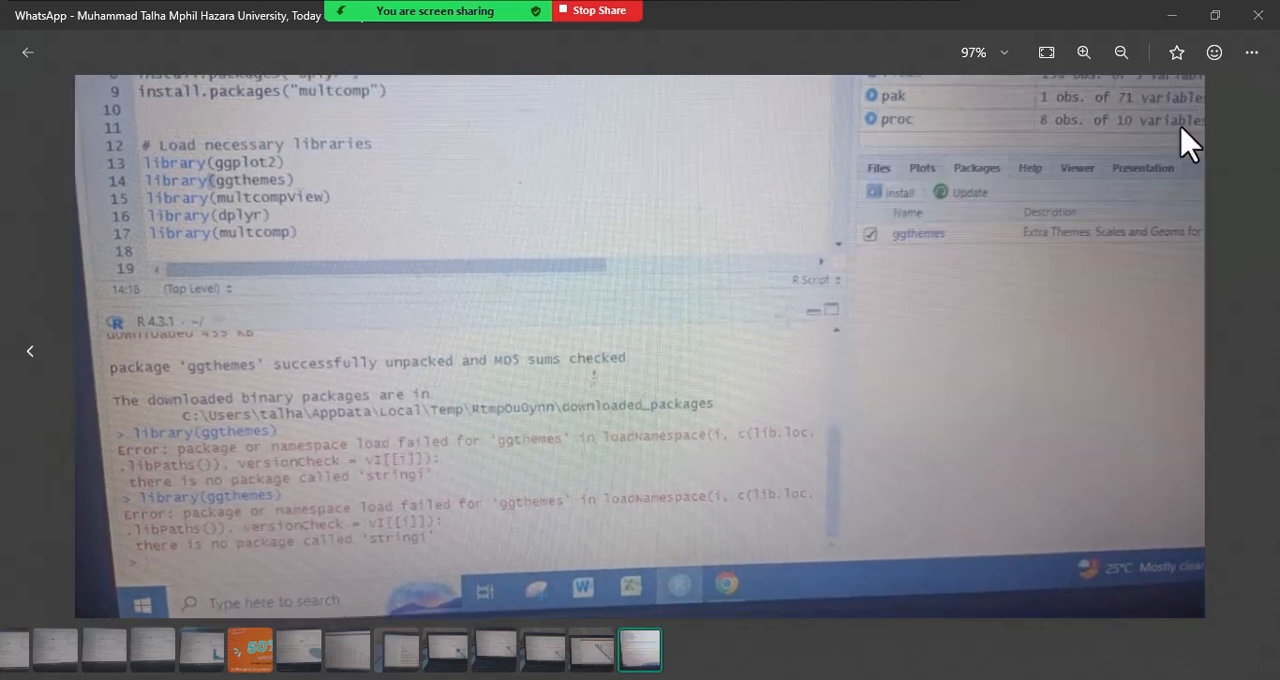
click(1252, 26)
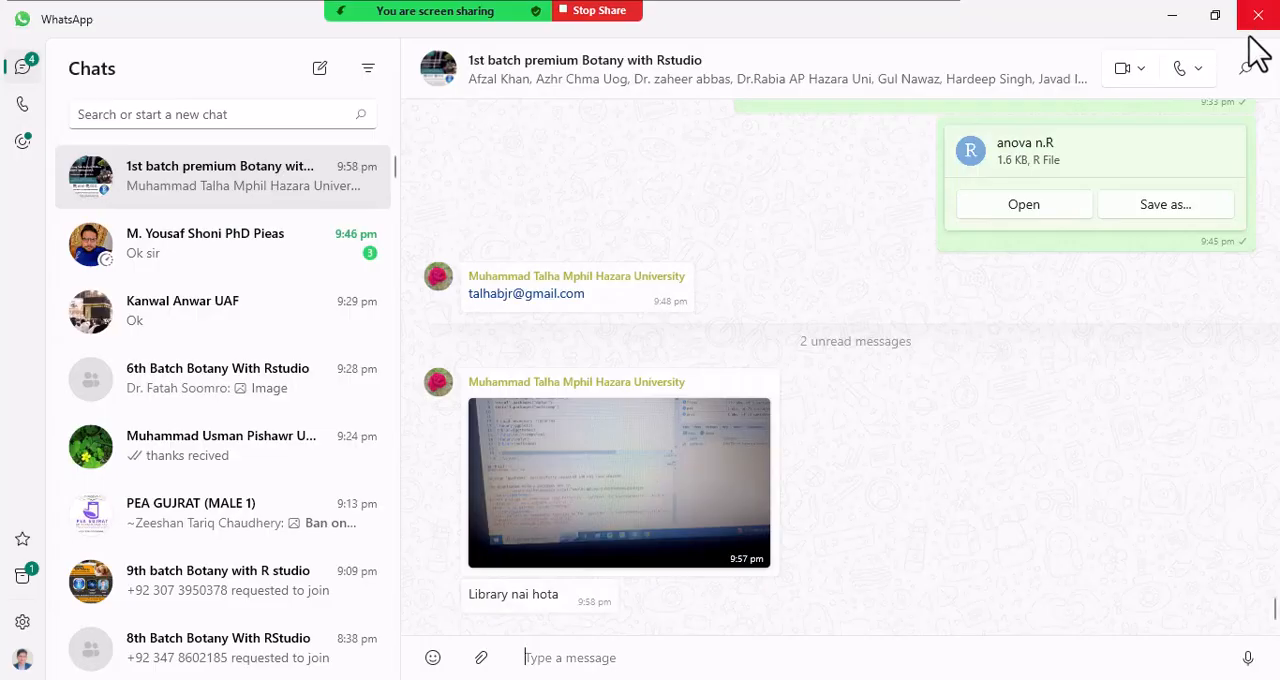
click(1178, 14)
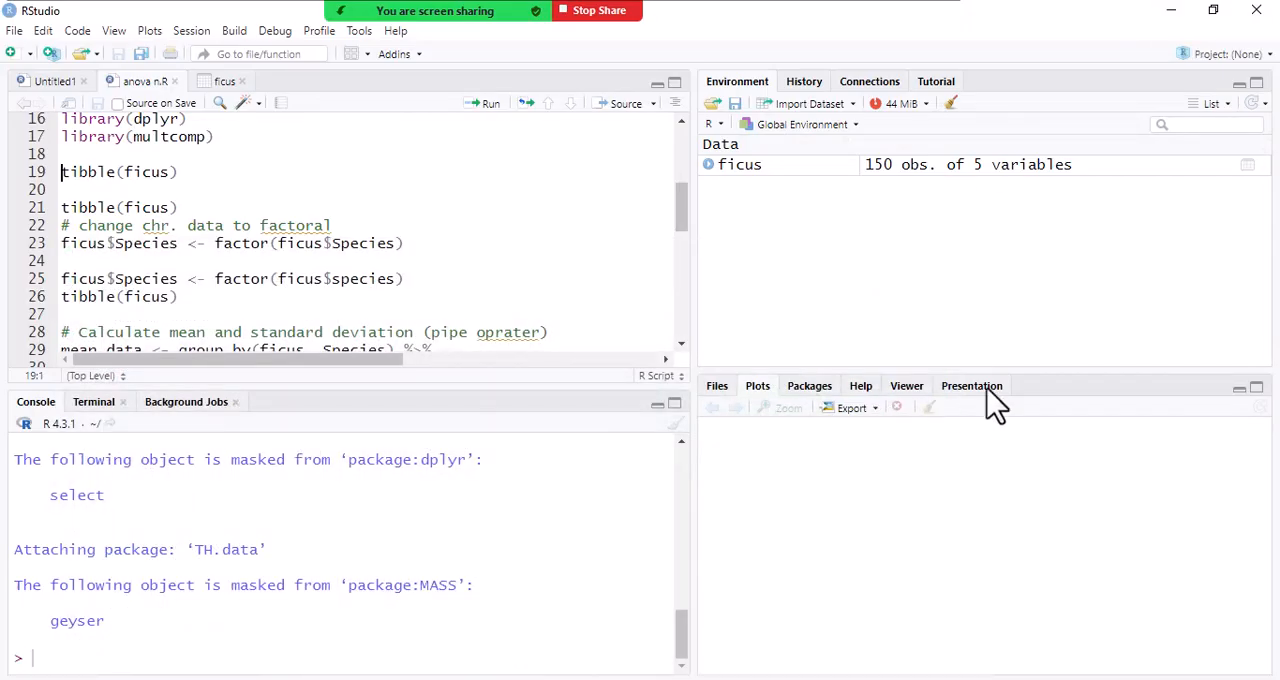
- Look up the stringi package among the CRAN suggestions for "strin" in Install Packages, and leave without installing anything
click(814, 396)
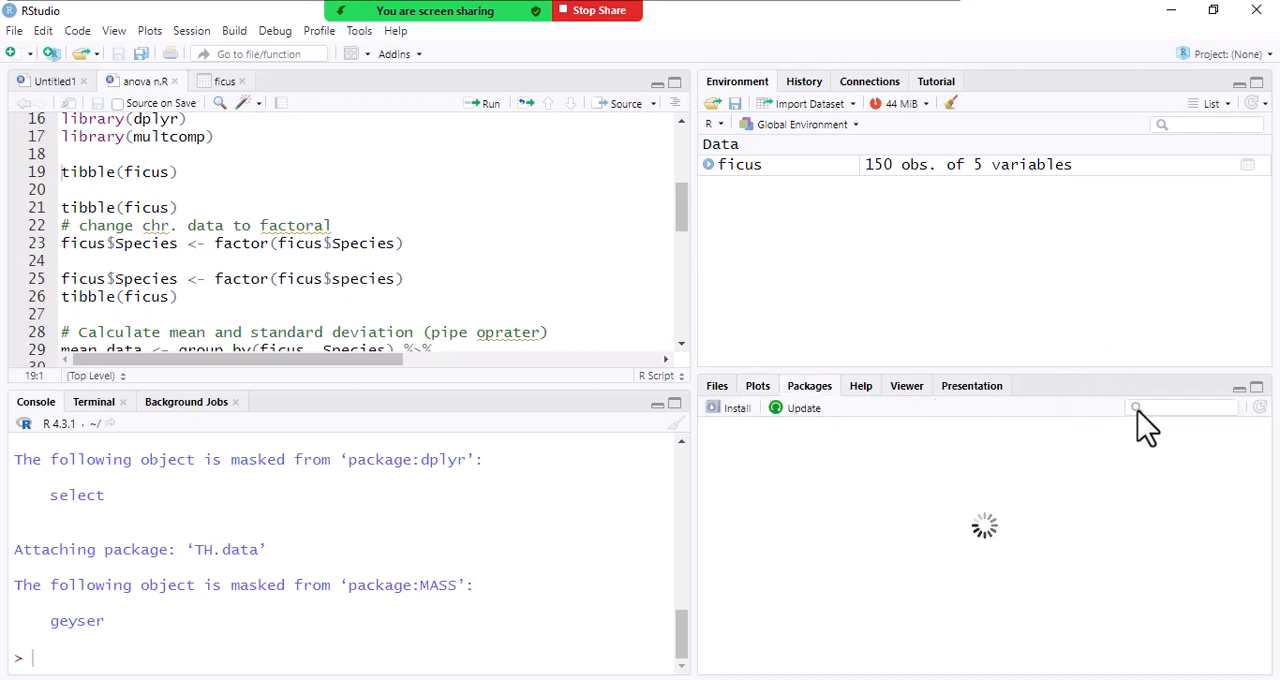
click(737, 412)
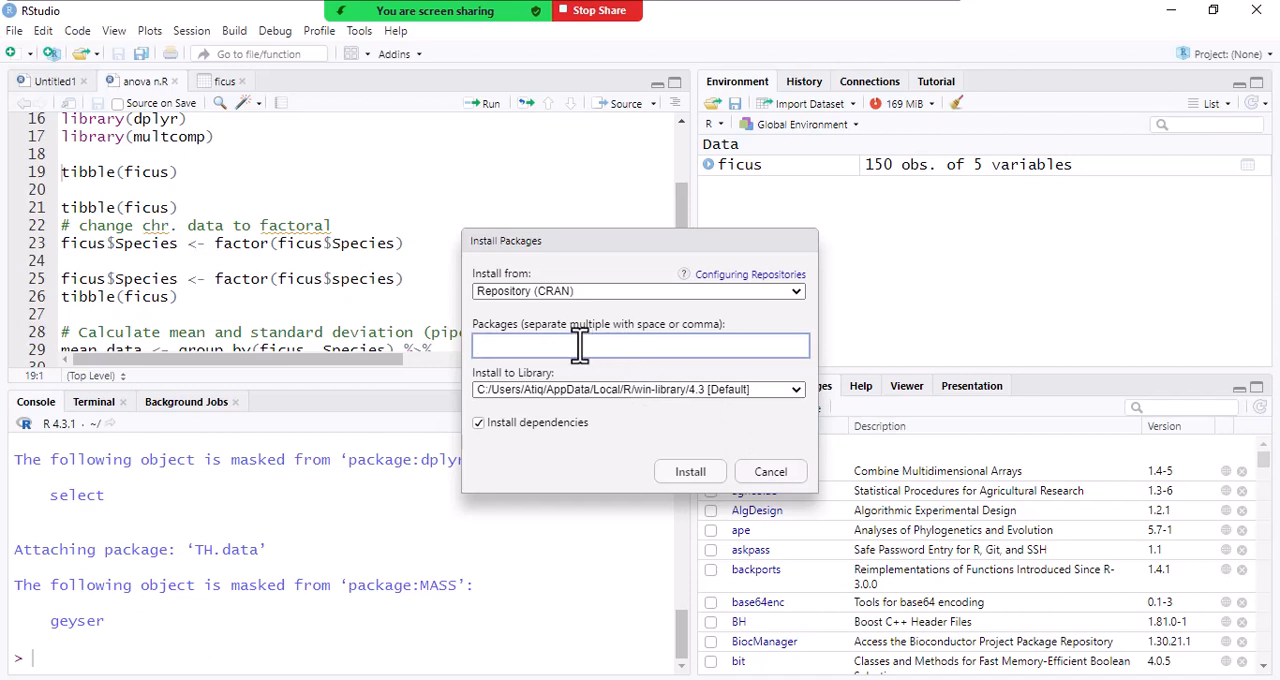
text(strin)
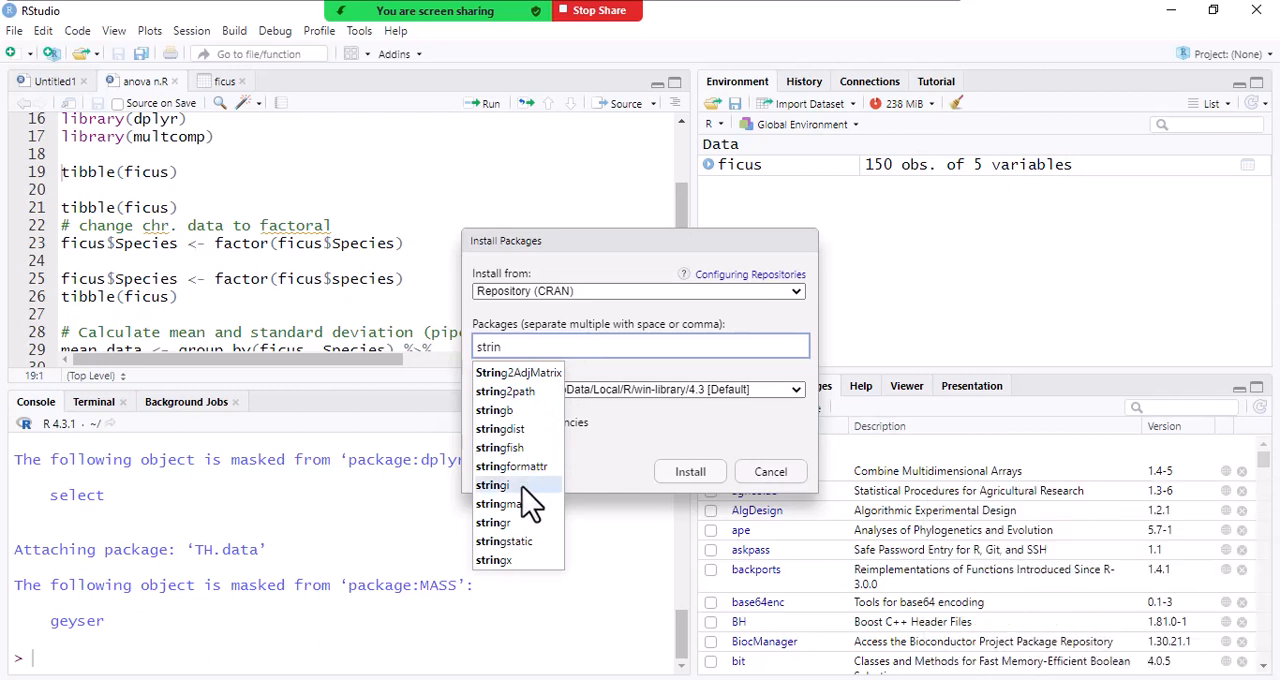
click(975, 297)
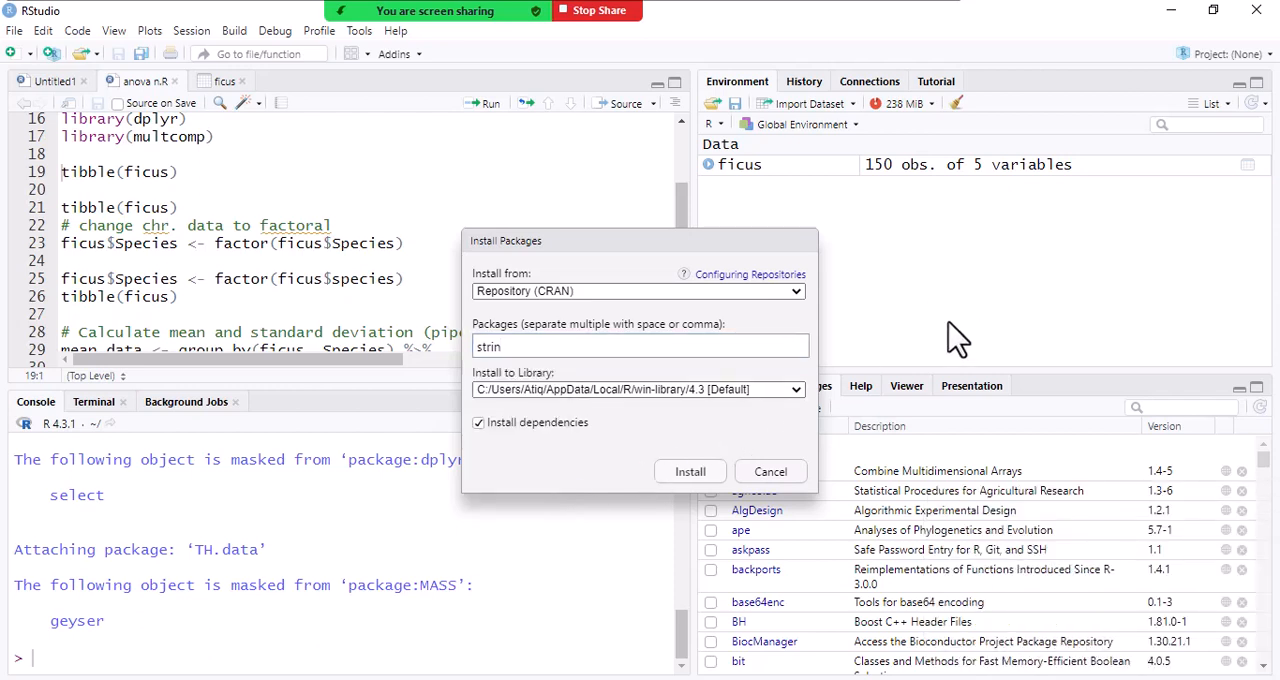
click(771, 472)
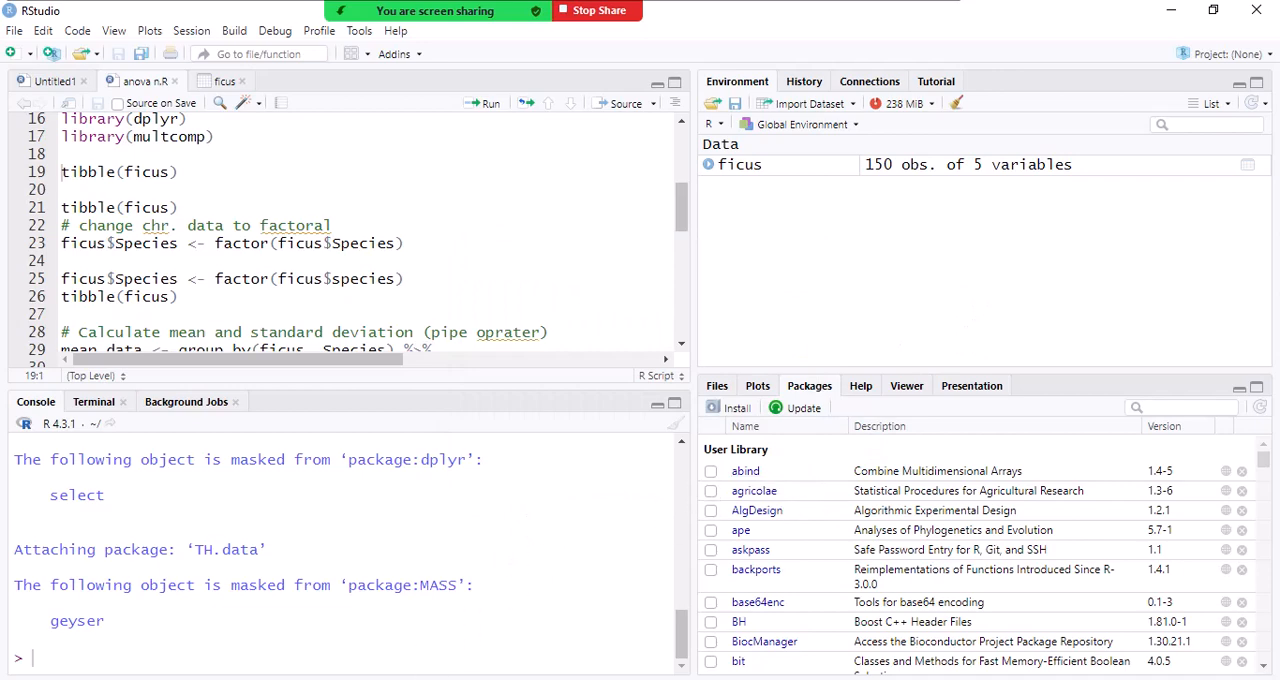
- Switch to WhatsApp, view the newest student photo of the dplyr console output in the group chat, and return to RStudio
key(alt+Tab)
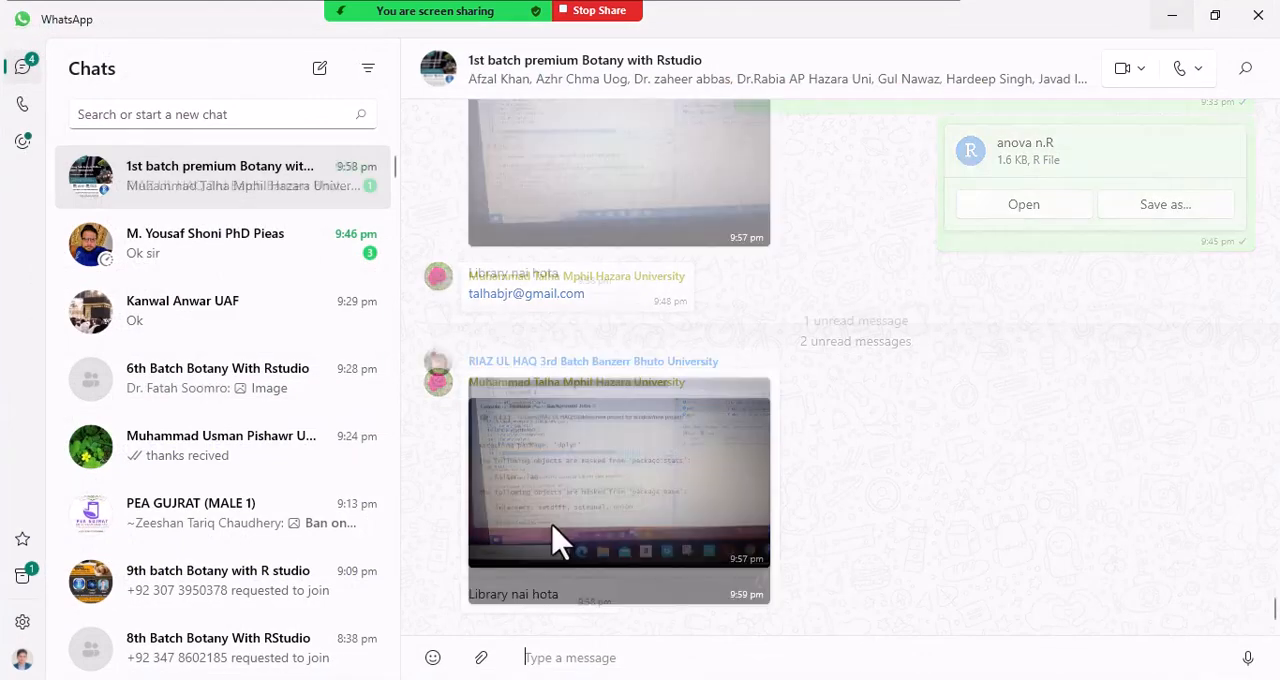
click(555, 527)
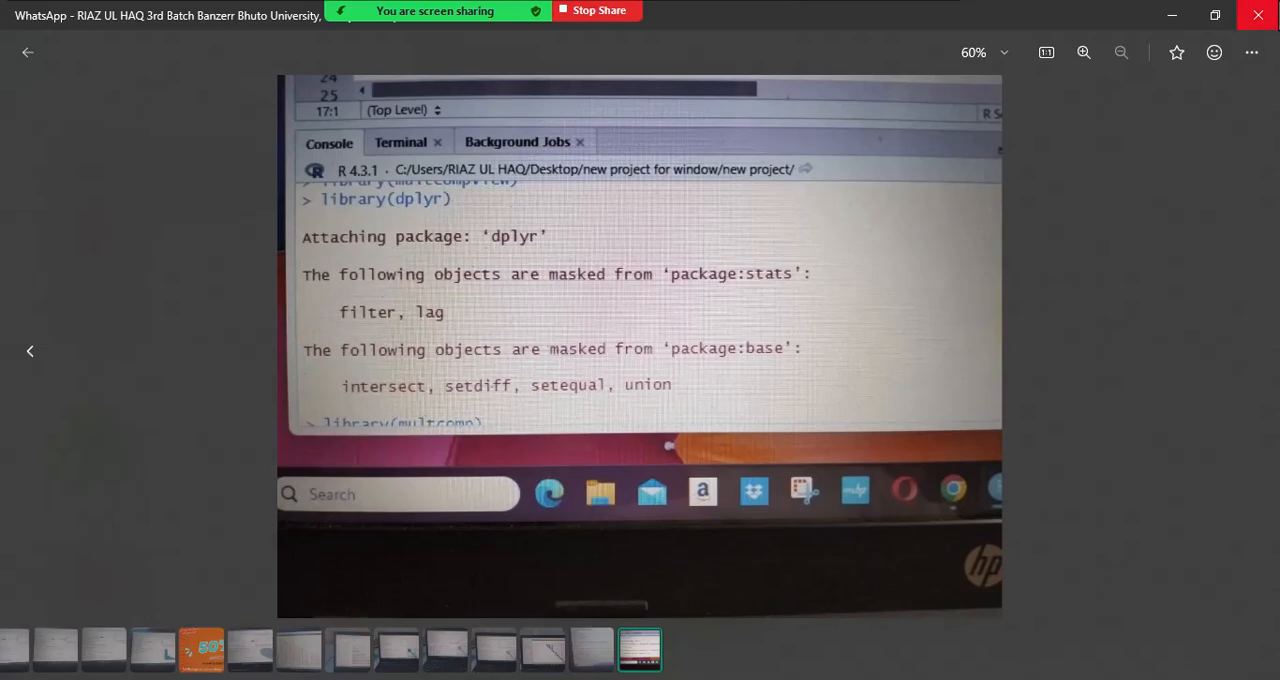
click(1262, 14)
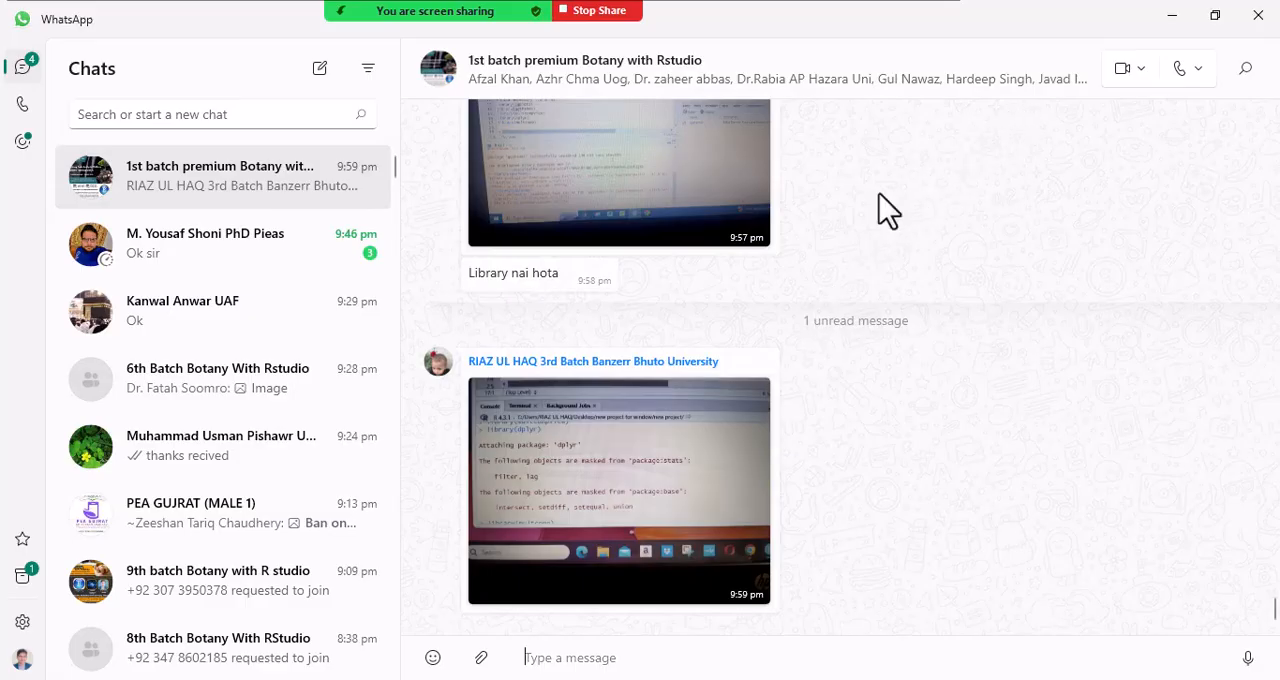
click(1174, 14)
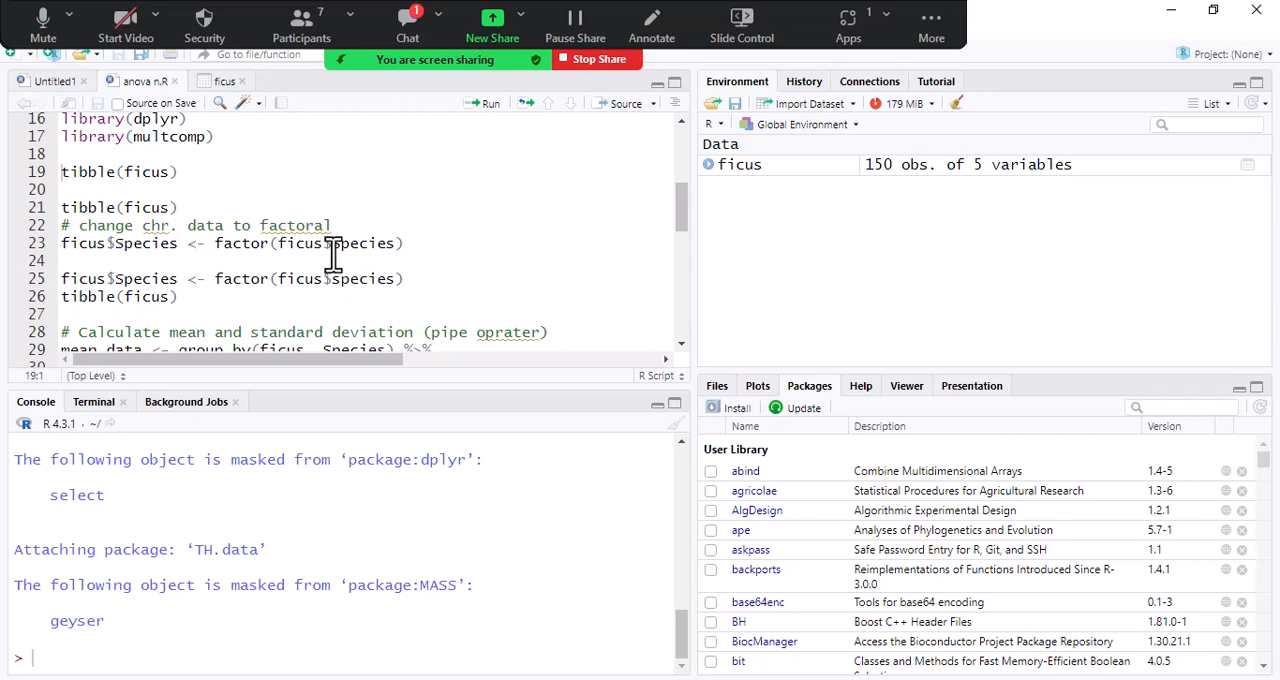
- Open the Zoom meeting chat to read the new message
click(400, 30)
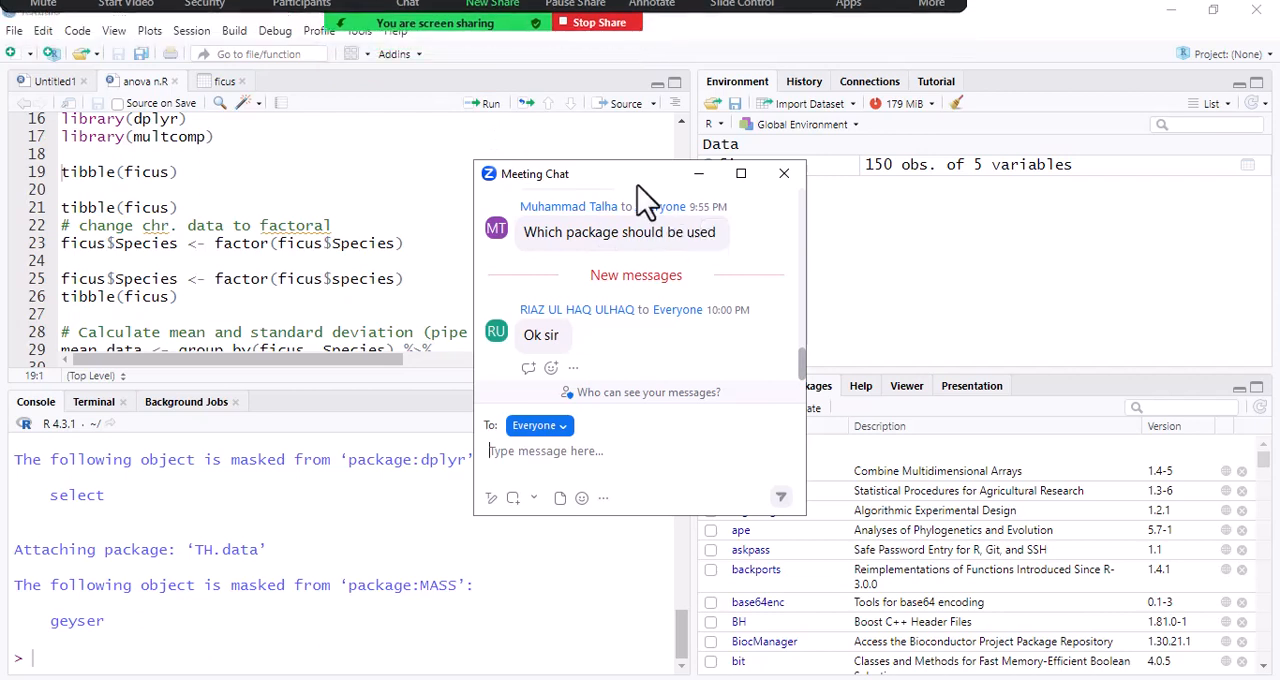
- Close the meeting chat, switch to WhatsApp and enlarge the student's photo of the ggthemes loading error in the group chat
click(784, 174)
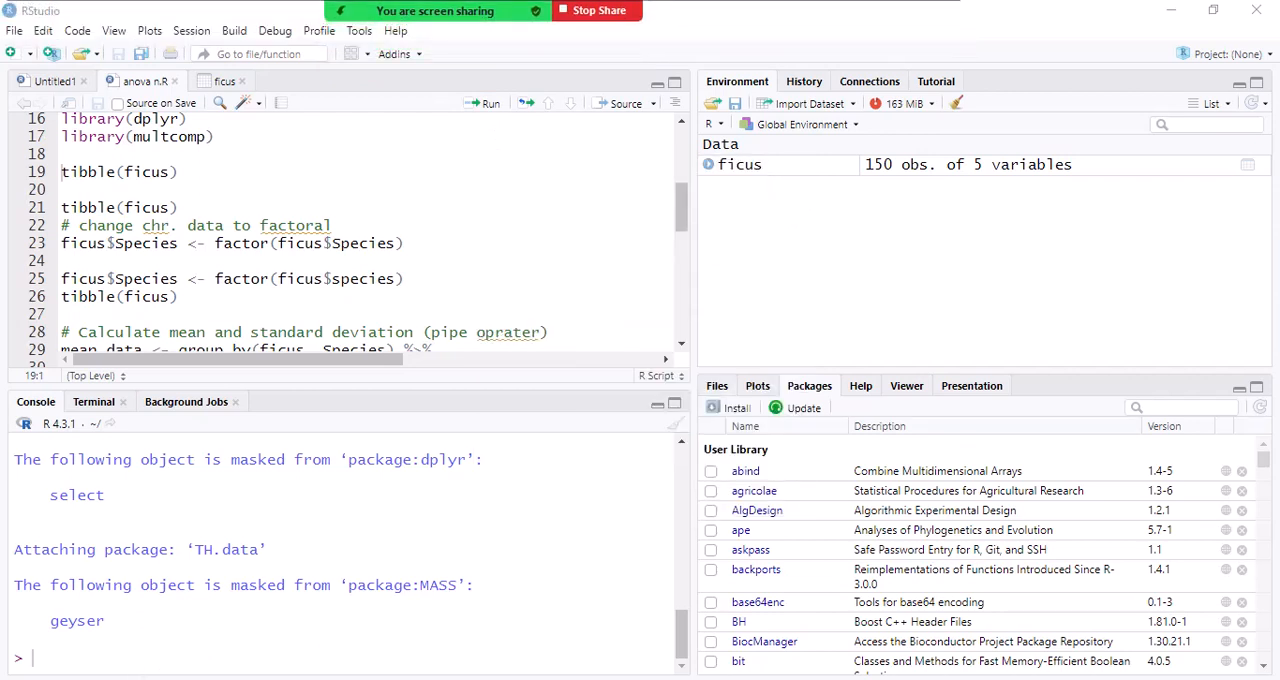
key(alt+Tab)
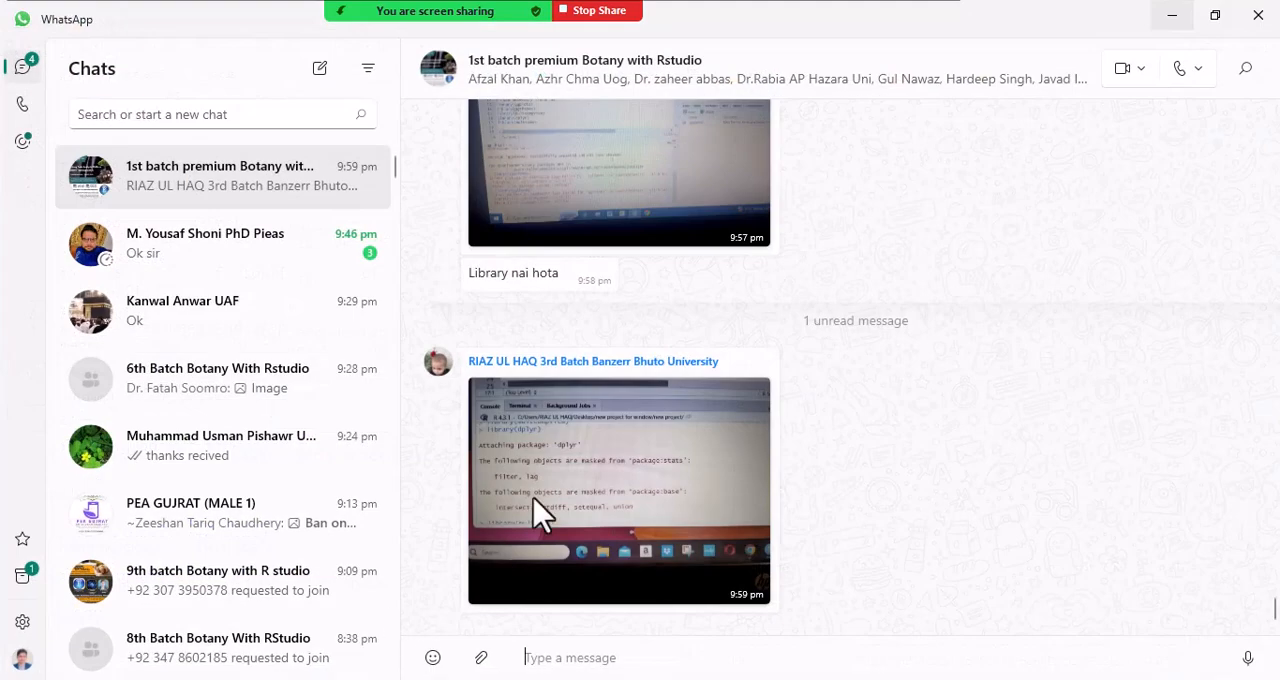
click(668, 208)
key(Escape)
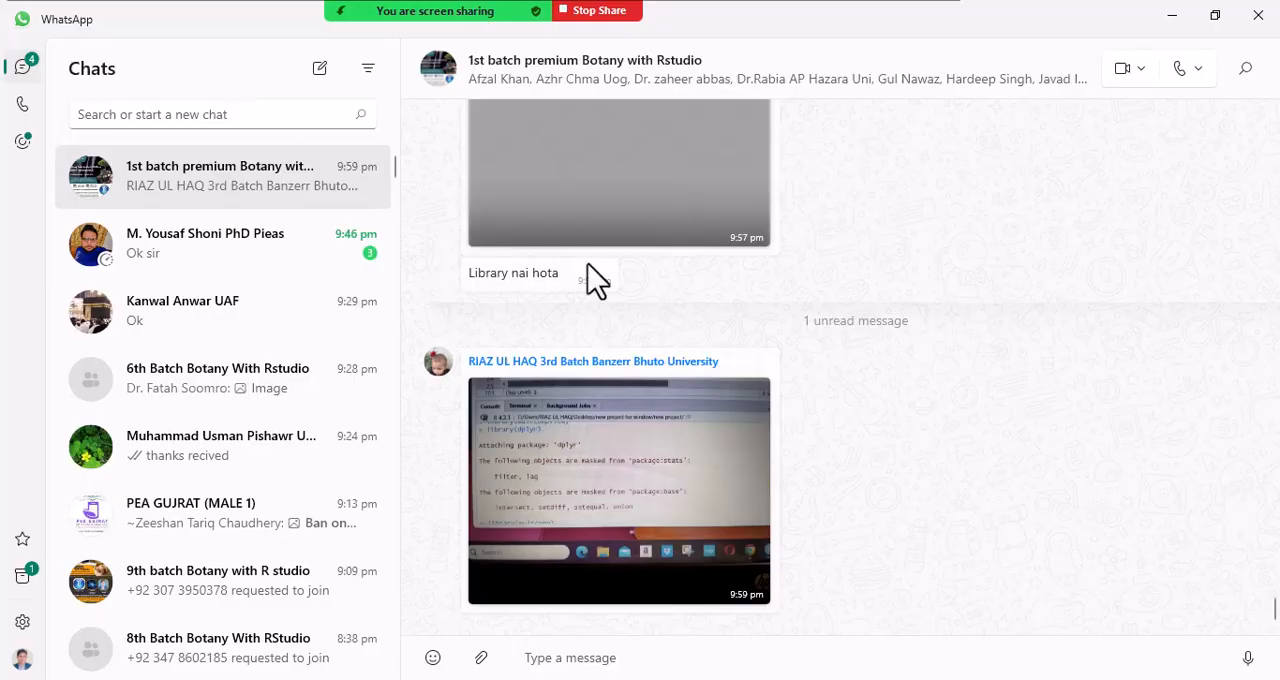
click(636, 172)
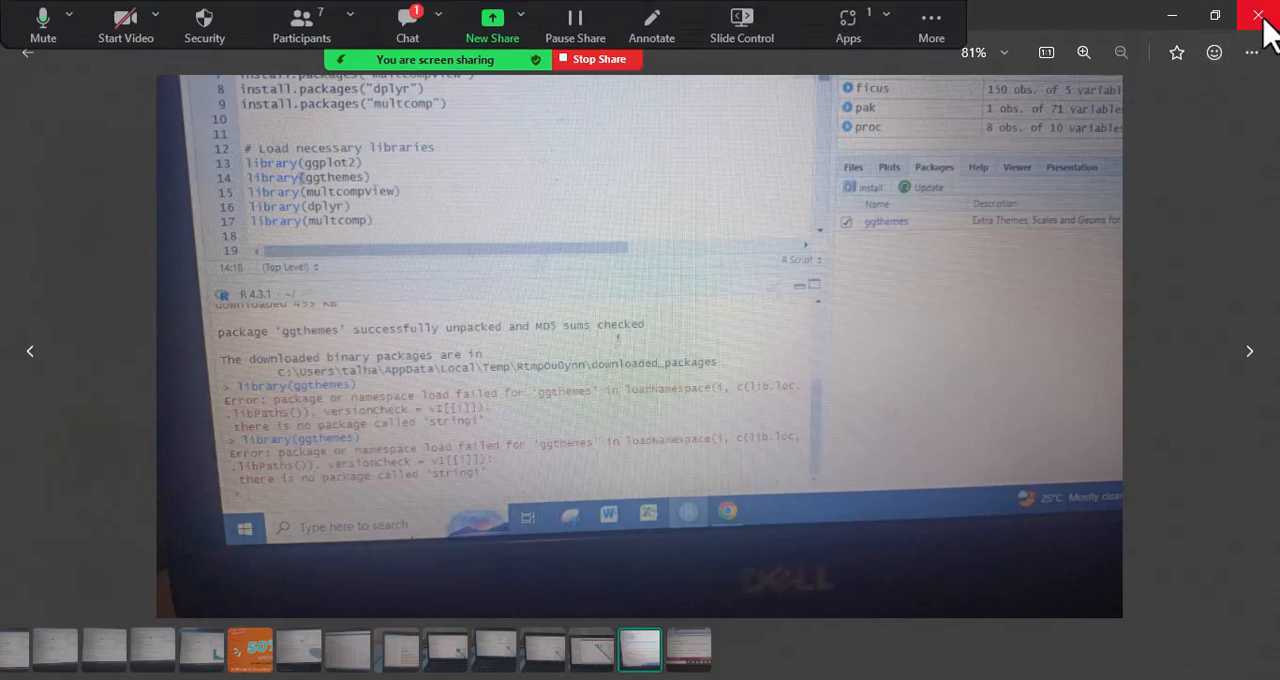
- Read the new Zoom meeting chat message, close the chat and the enlarged photo, and return to RStudio
click(410, 22)
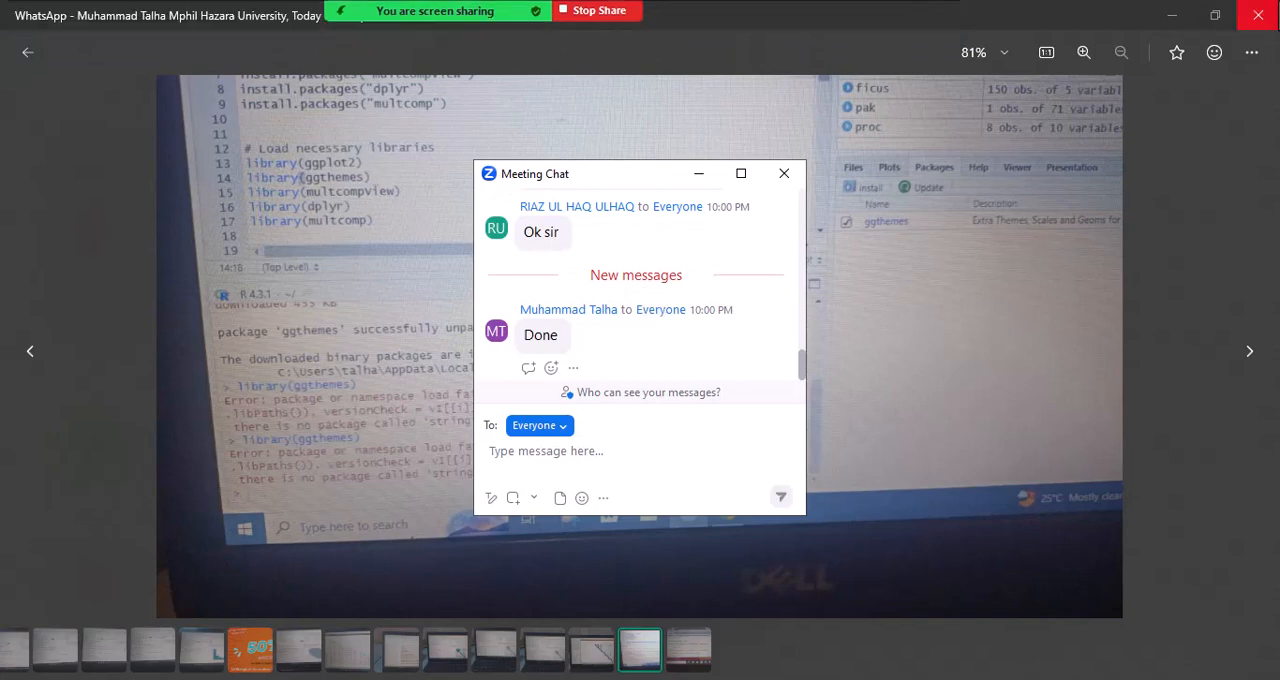
click(1258, 14)
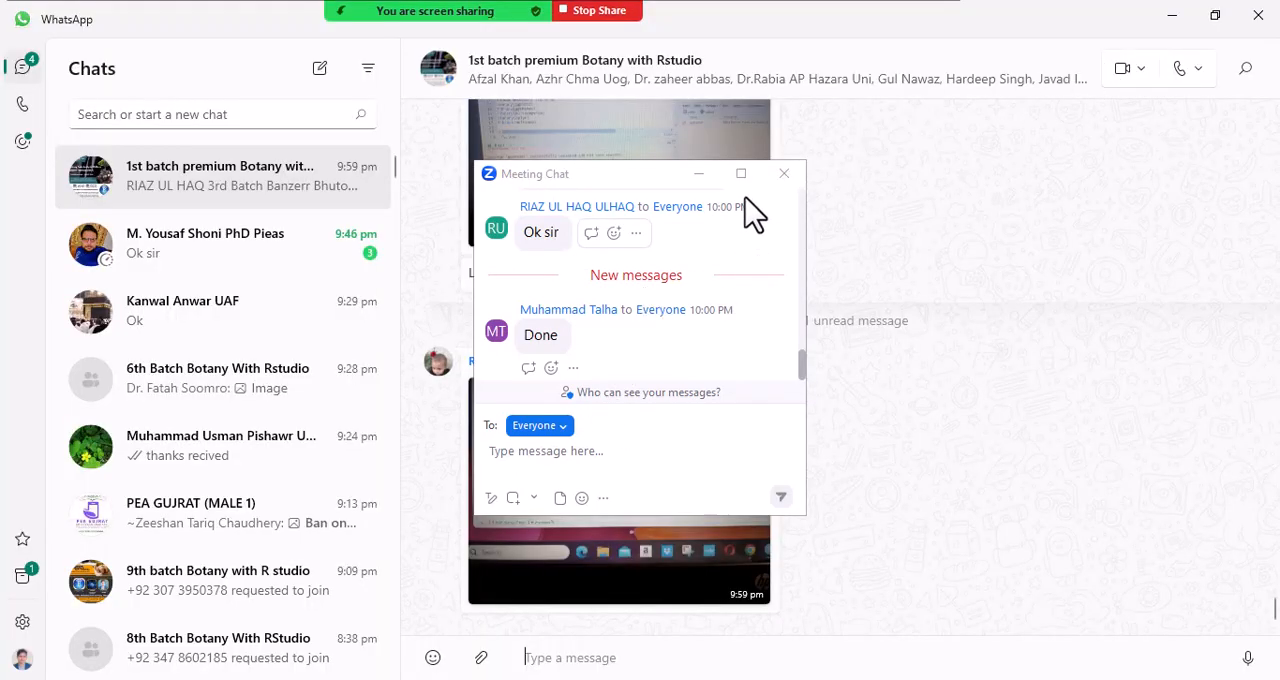
click(782, 175)
click(1162, 14)
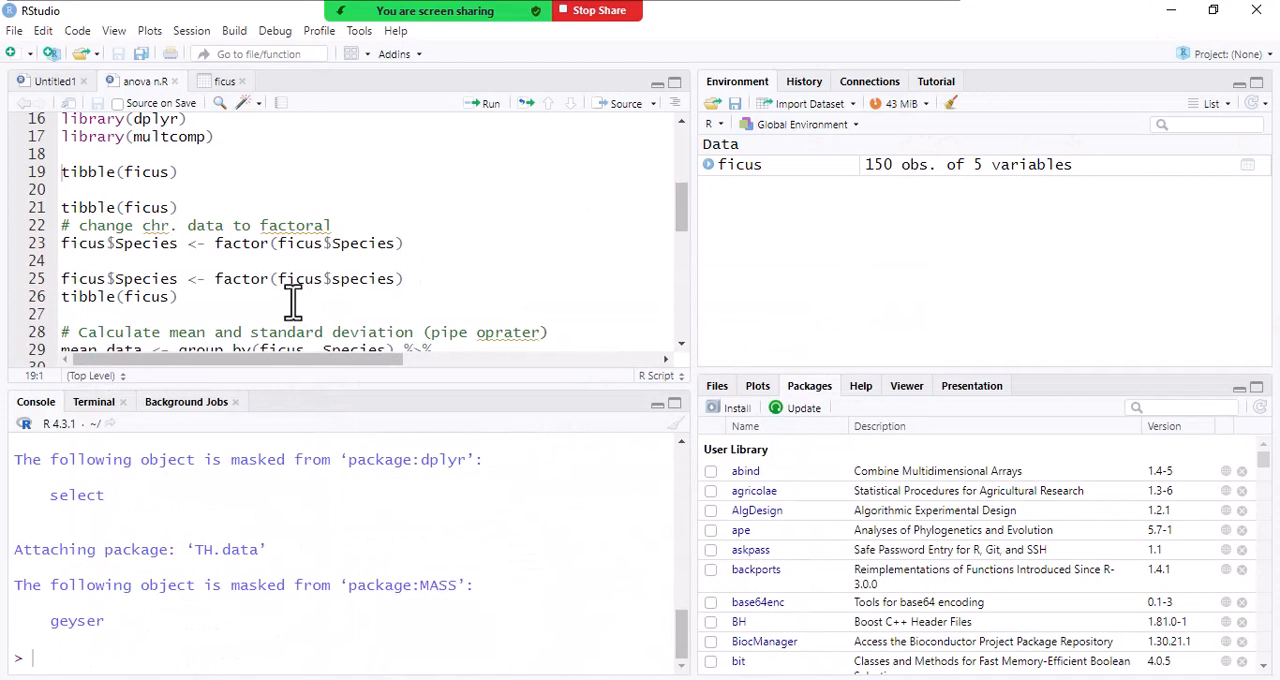
- Bring the script's library lines into view, check the meeting chat for a new reply, and close the chat
scroll(202, 214, up, 1)
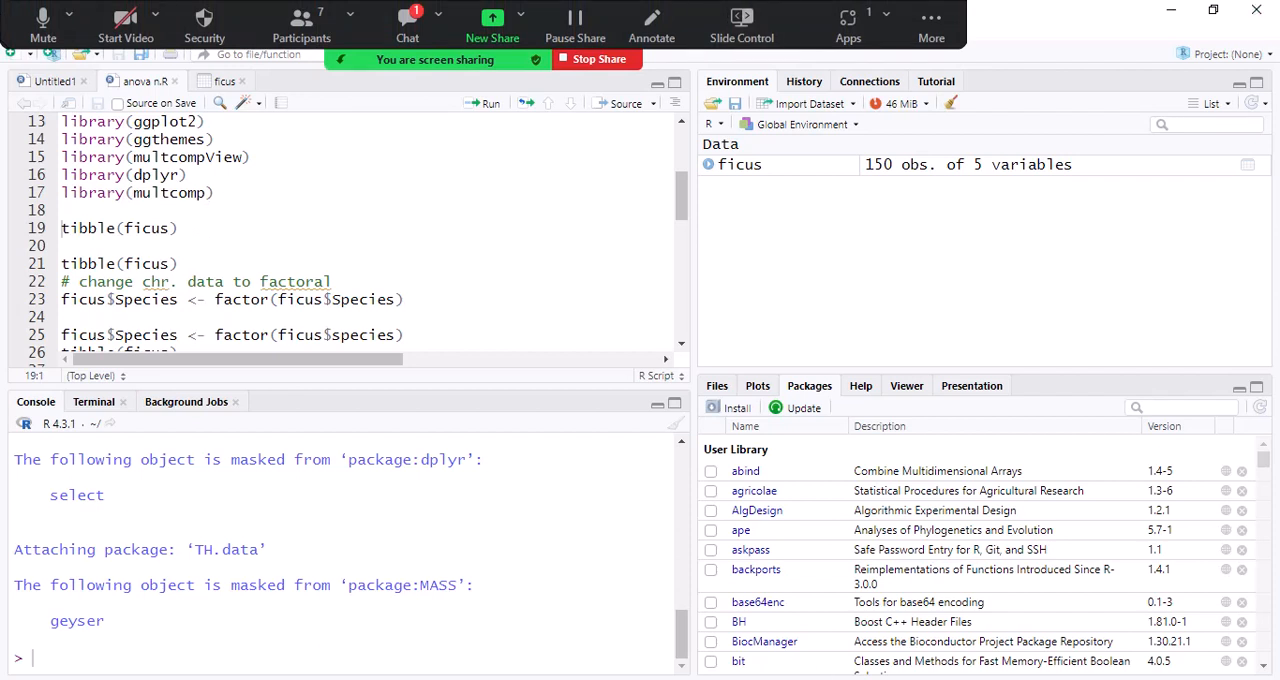
mouse_move(177, 674)
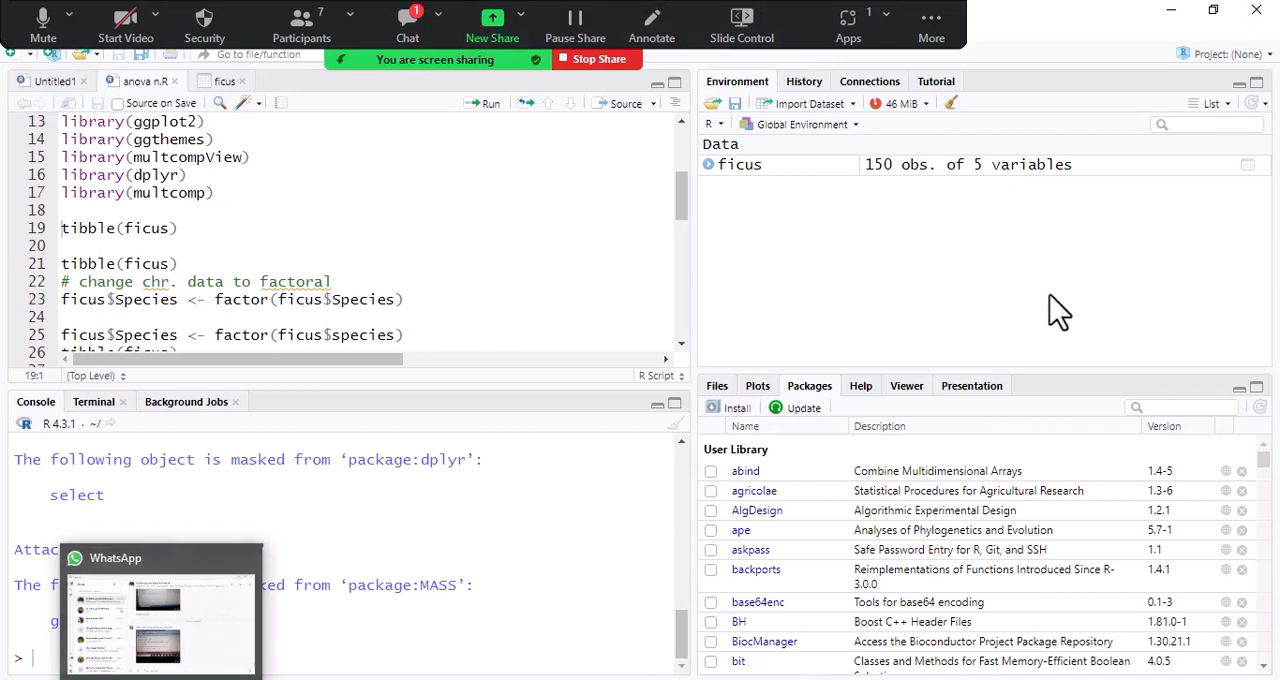
click(412, 32)
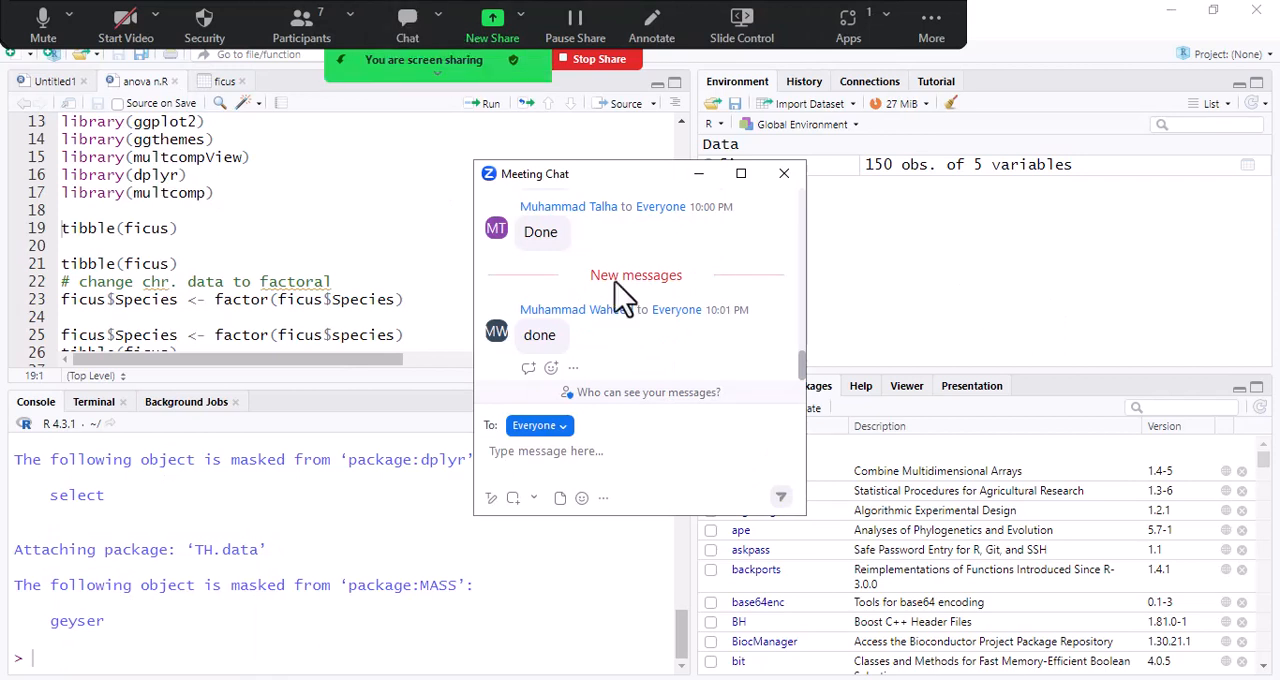
click(784, 173)
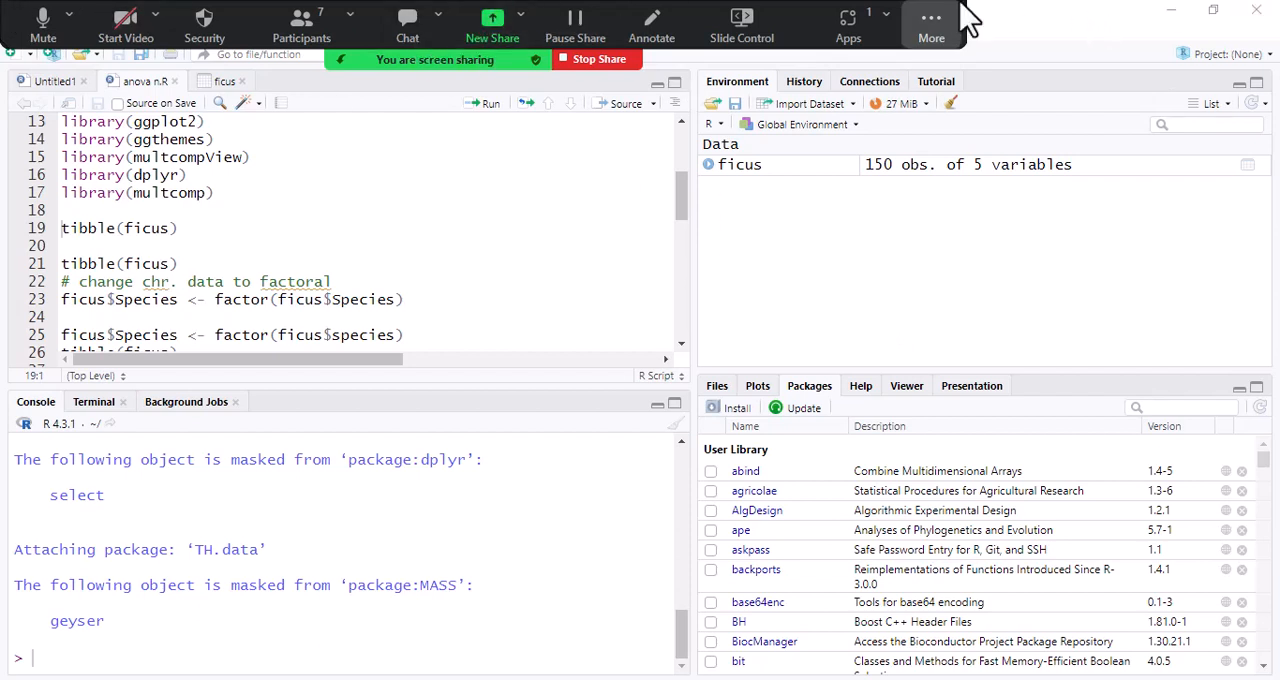
- Look back through the earlier meeting chat messages to check which students have reported being done, and close the chat
click(413, 36)
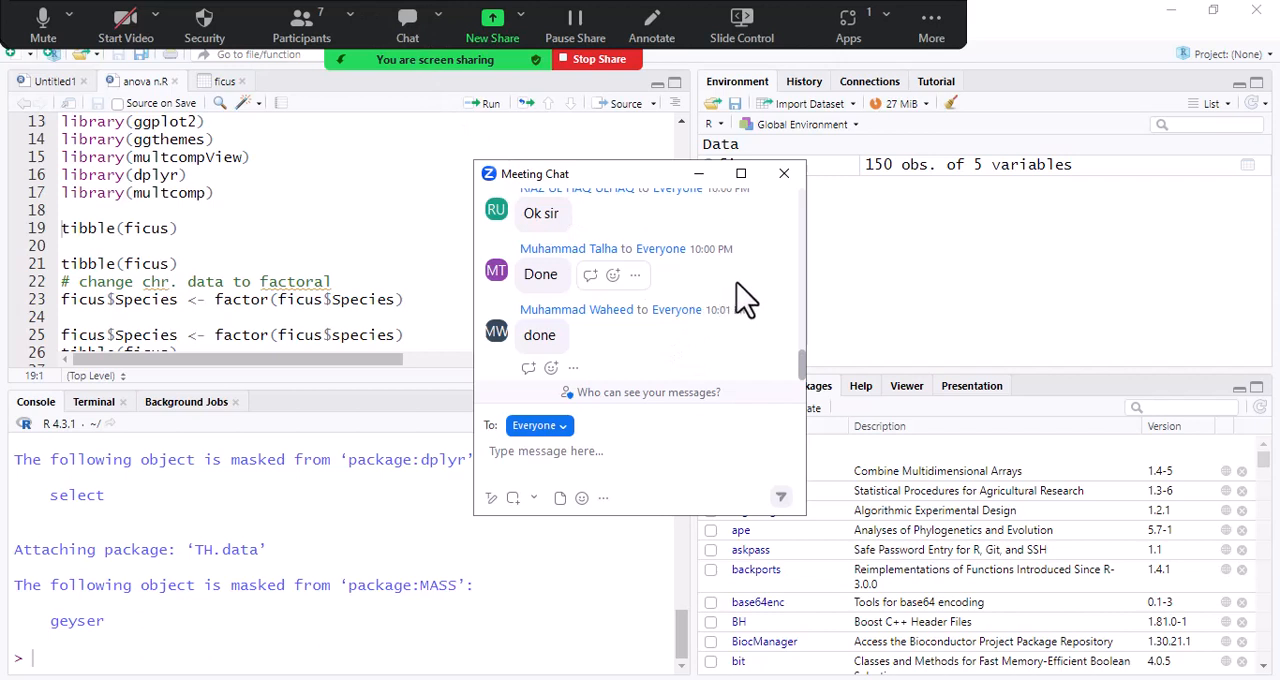
scroll(745, 297, up, 1)
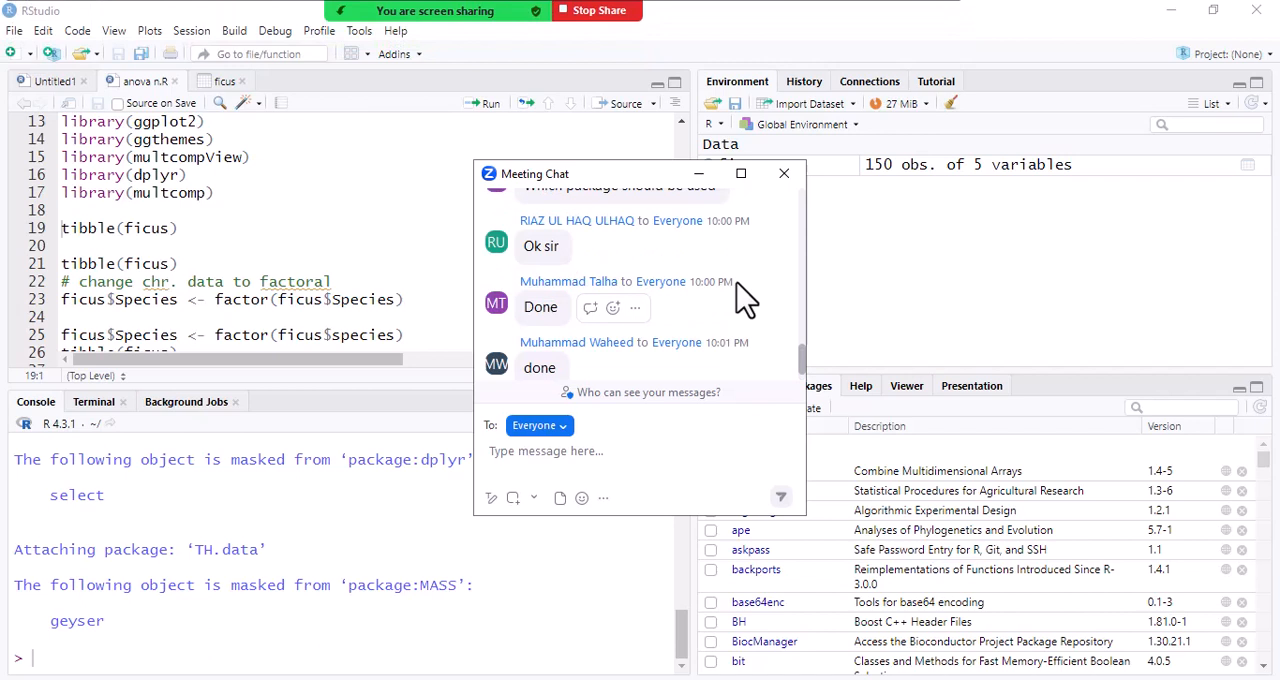
scroll(745, 297, up, 1)
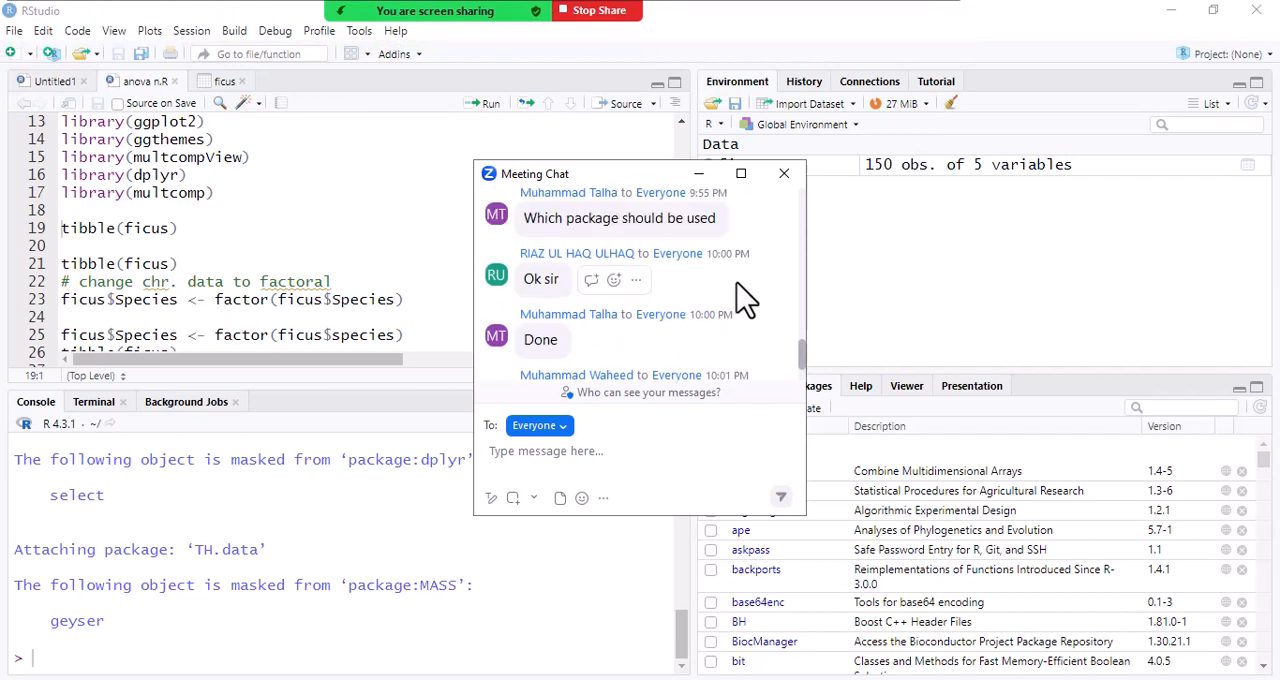
scroll(731, 296, up, 1)
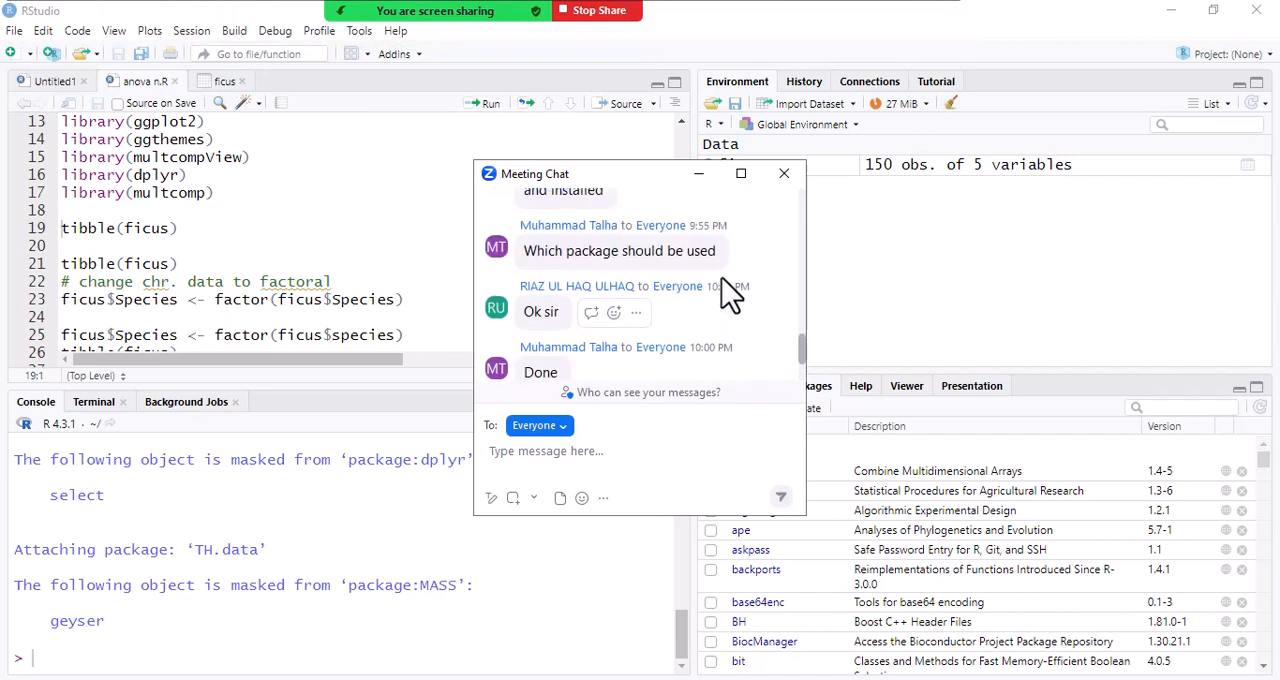
scroll(731, 295, up, 3)
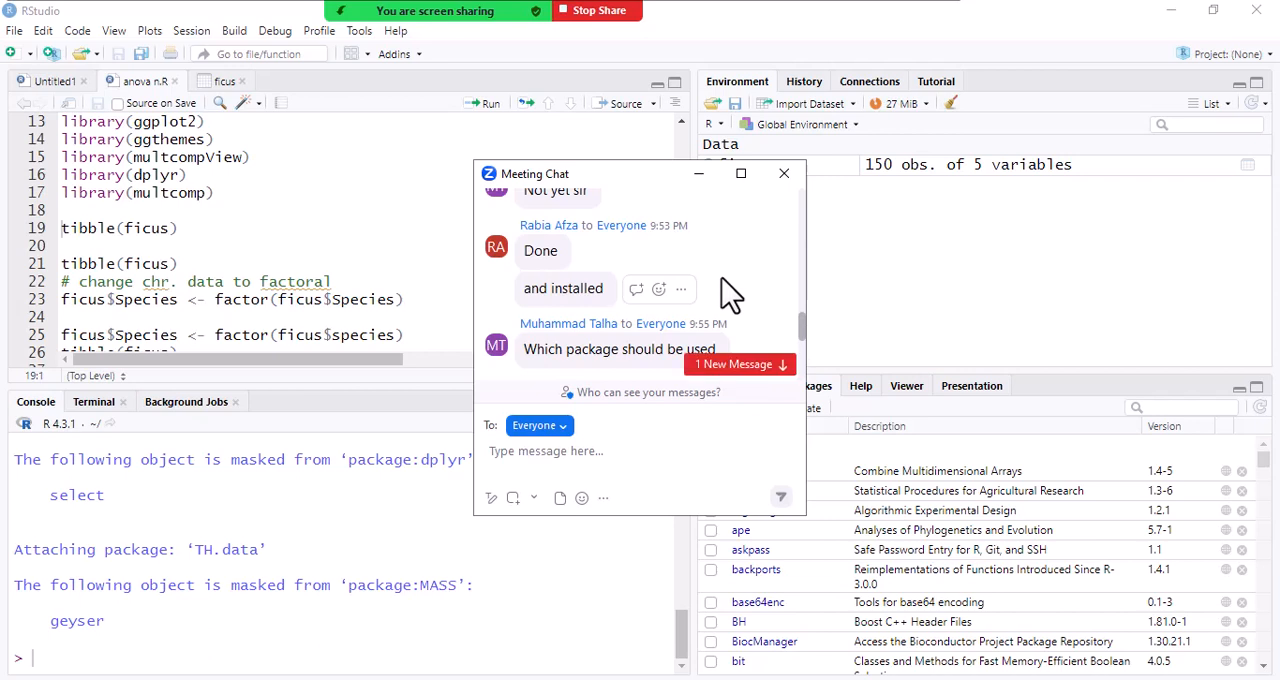
scroll(731, 295, up, 1)
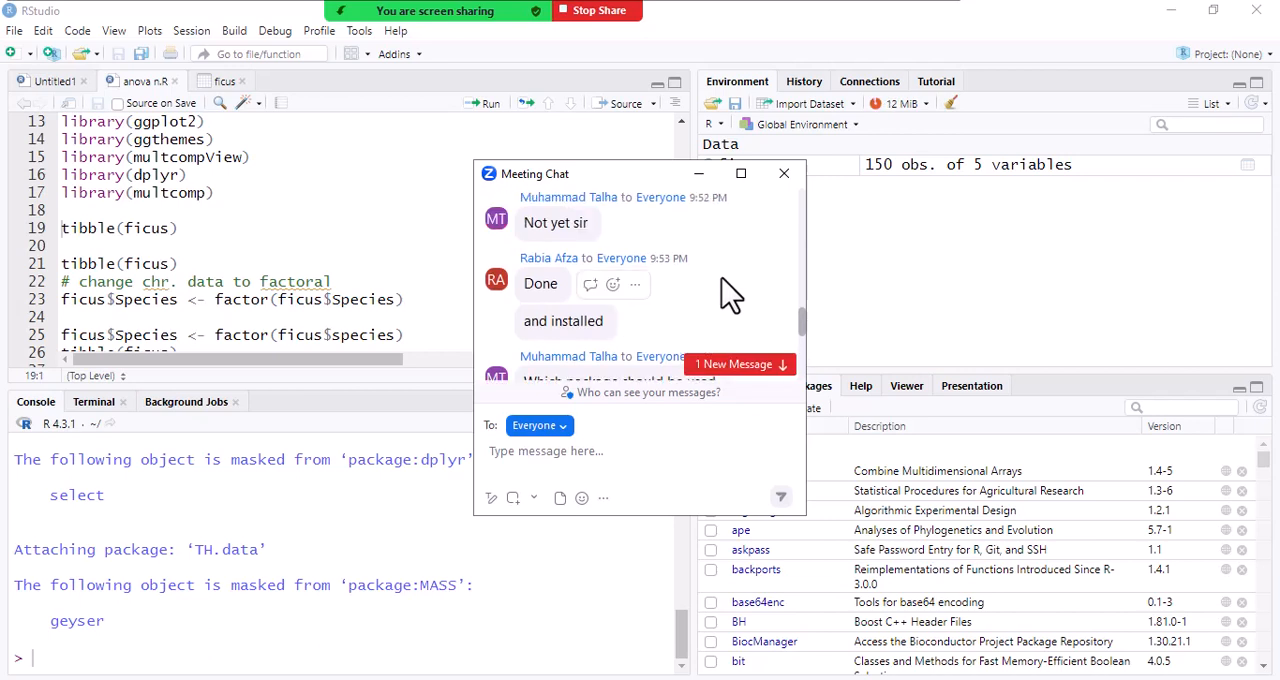
scroll(731, 295, down, 6)
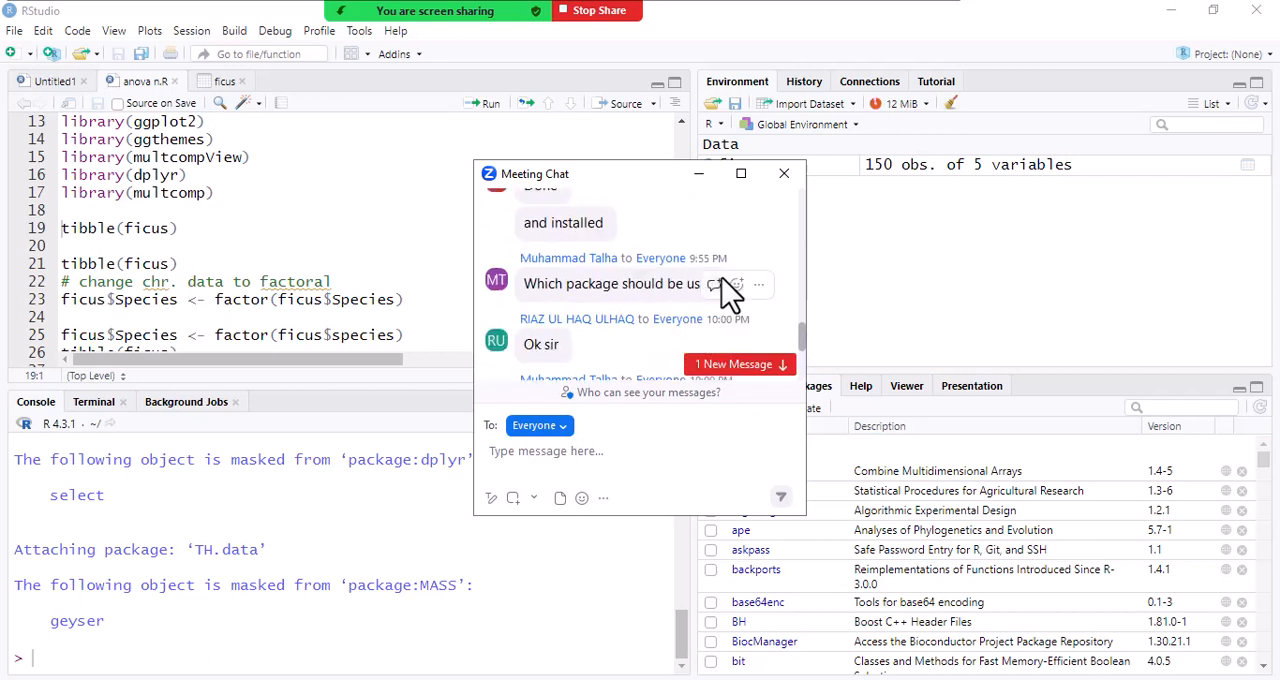
click(784, 173)
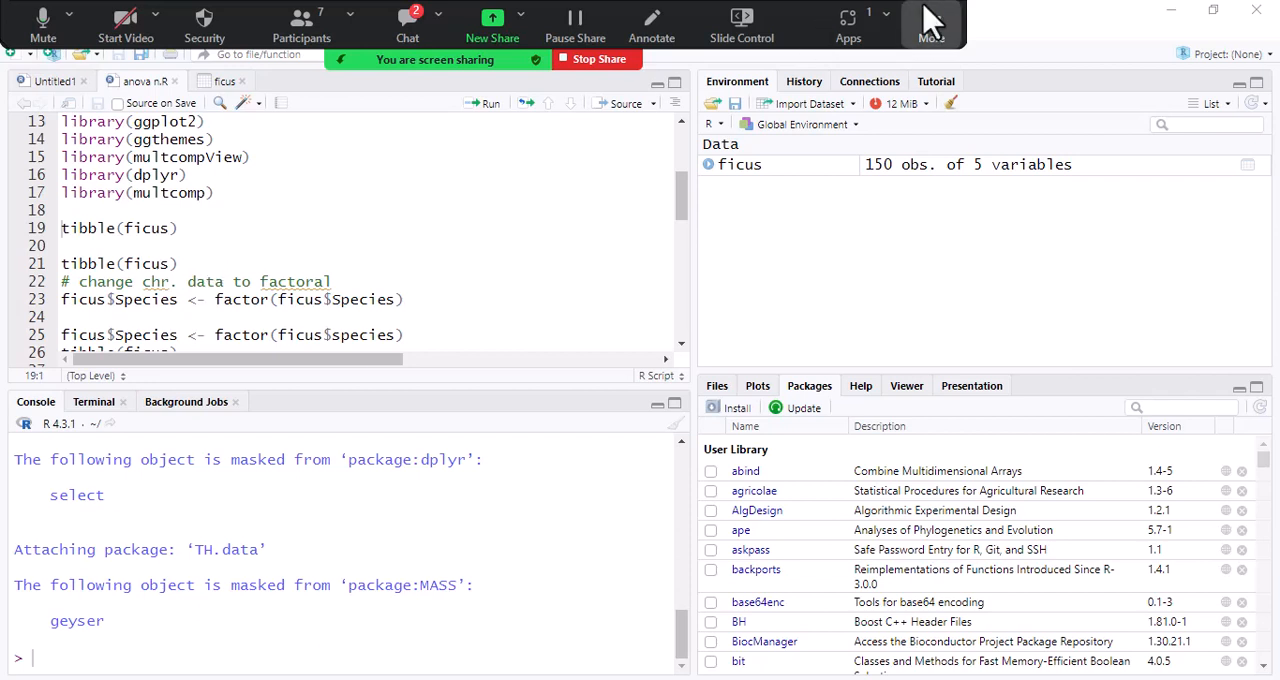
click(400, 35)
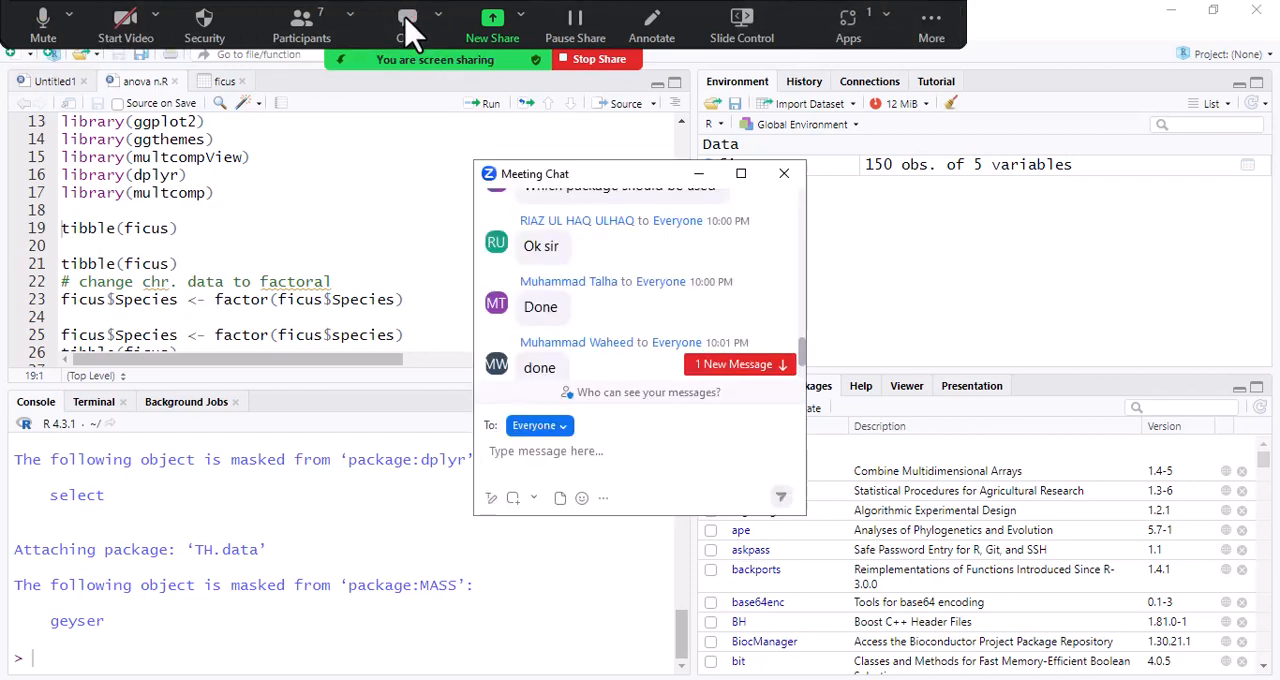
click(784, 174)
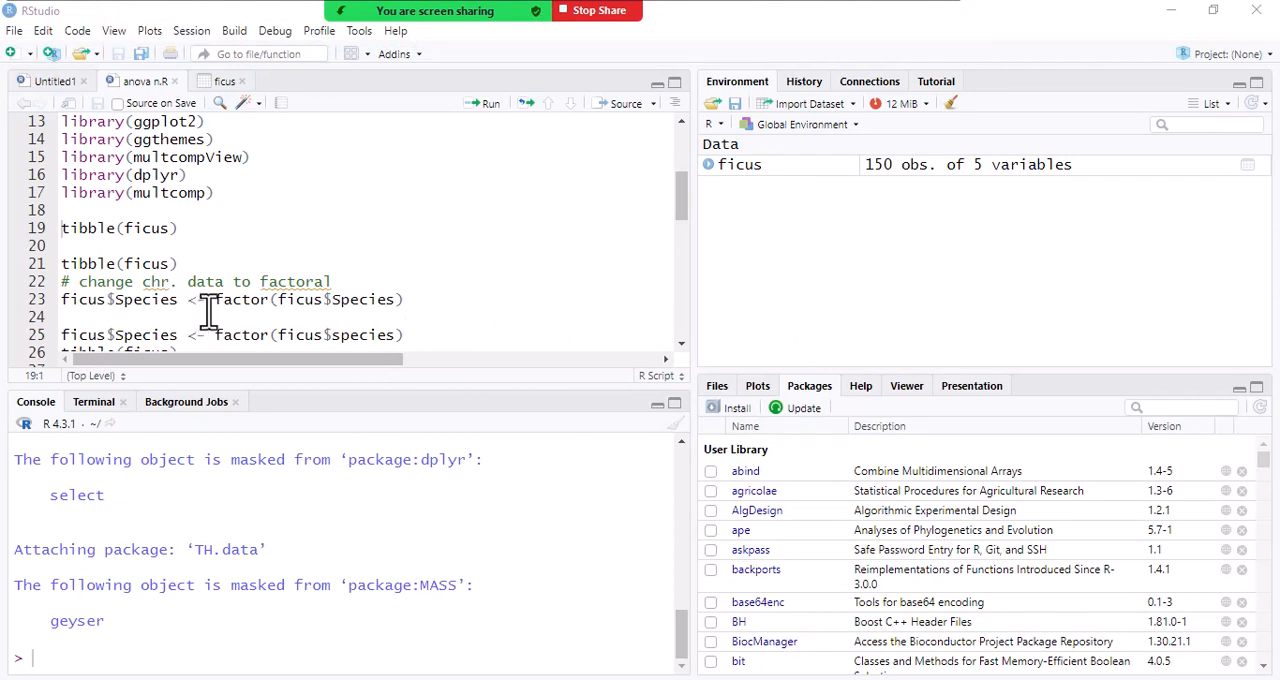
- Point out the parts of the factor conversion on line 23 and run ficus$Species <- factor(ficus$Species)
mouse_move(215, 300)
mouse_down()
mouse_move(257, 300)
mouse_move(201, 301)
mouse_move(215, 303)
mouse_up()
click(270, 300)
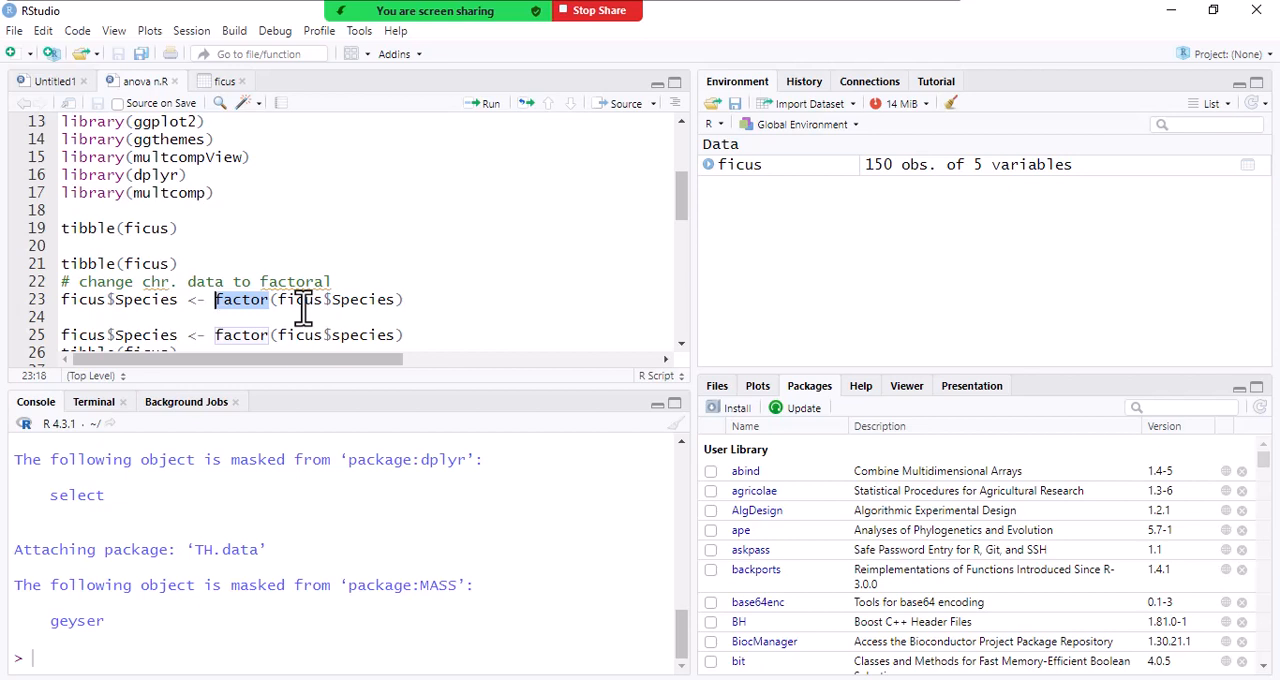
click(249, 300)
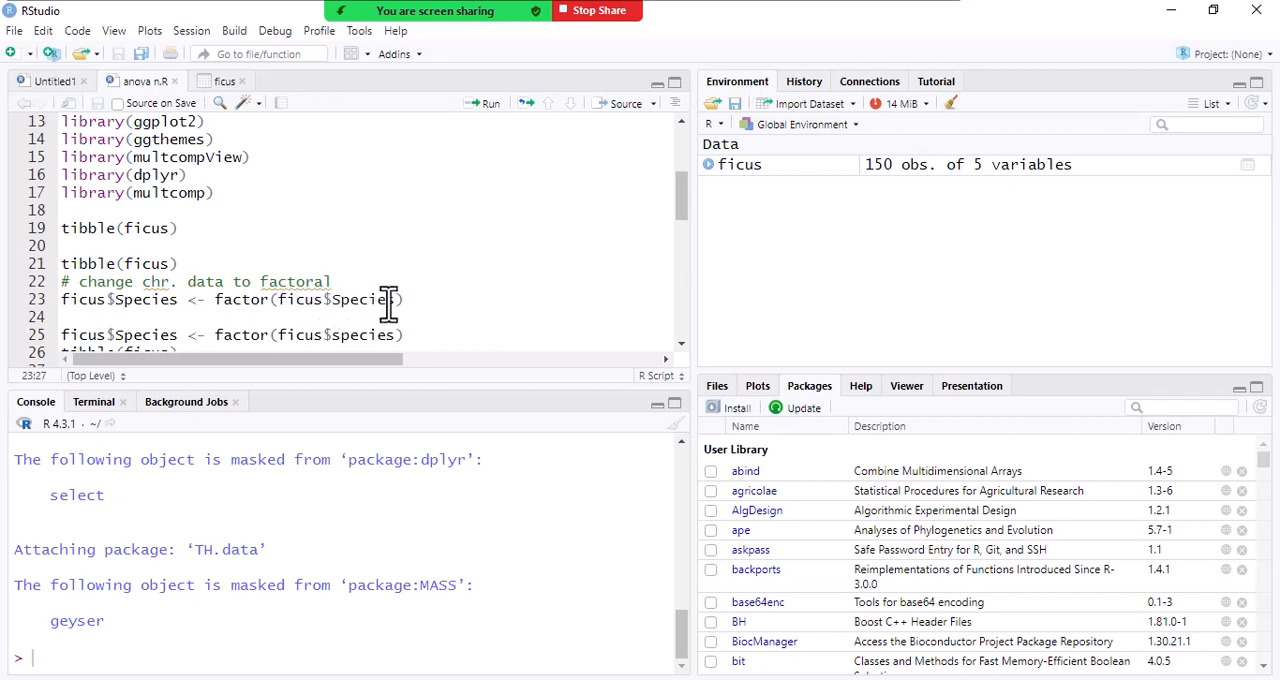
drag(397, 302, 224, 308)
click(107, 306)
click(162, 303)
drag(179, 302, 173, 302)
click(398, 300)
text())
click(489, 106)
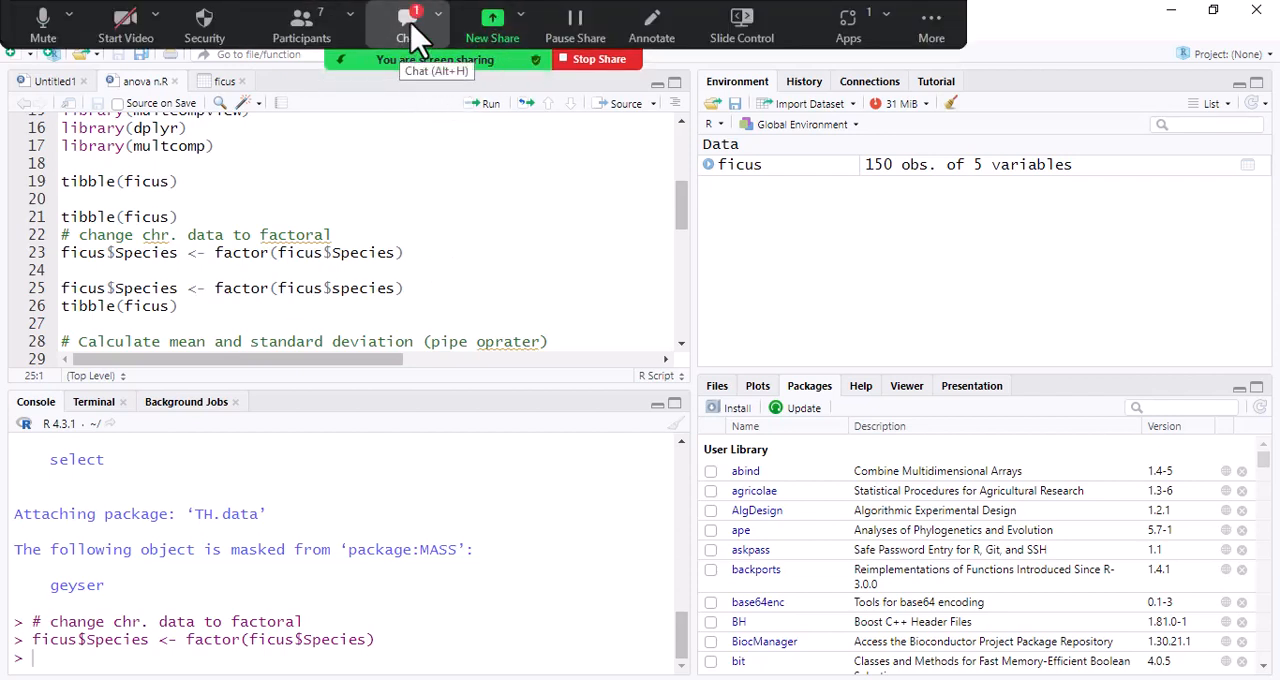
- Read the newest student reply in the meeting chat and close the chat window
click(414, 30)
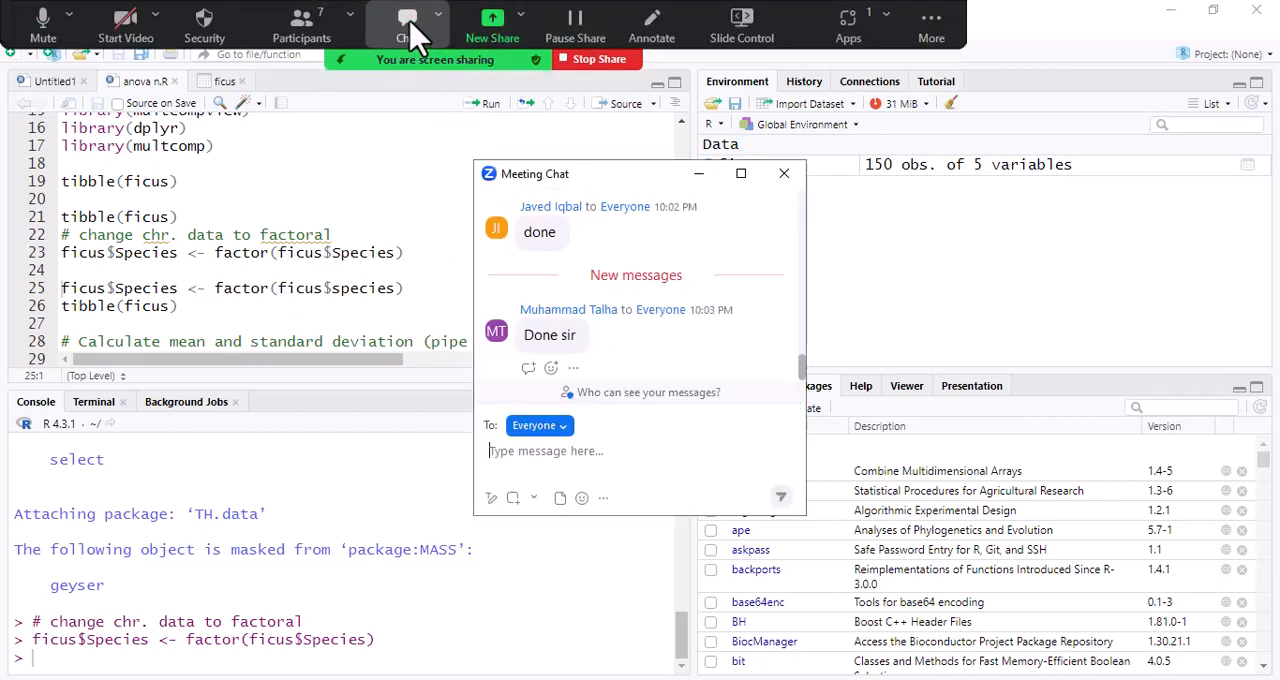
click(784, 174)
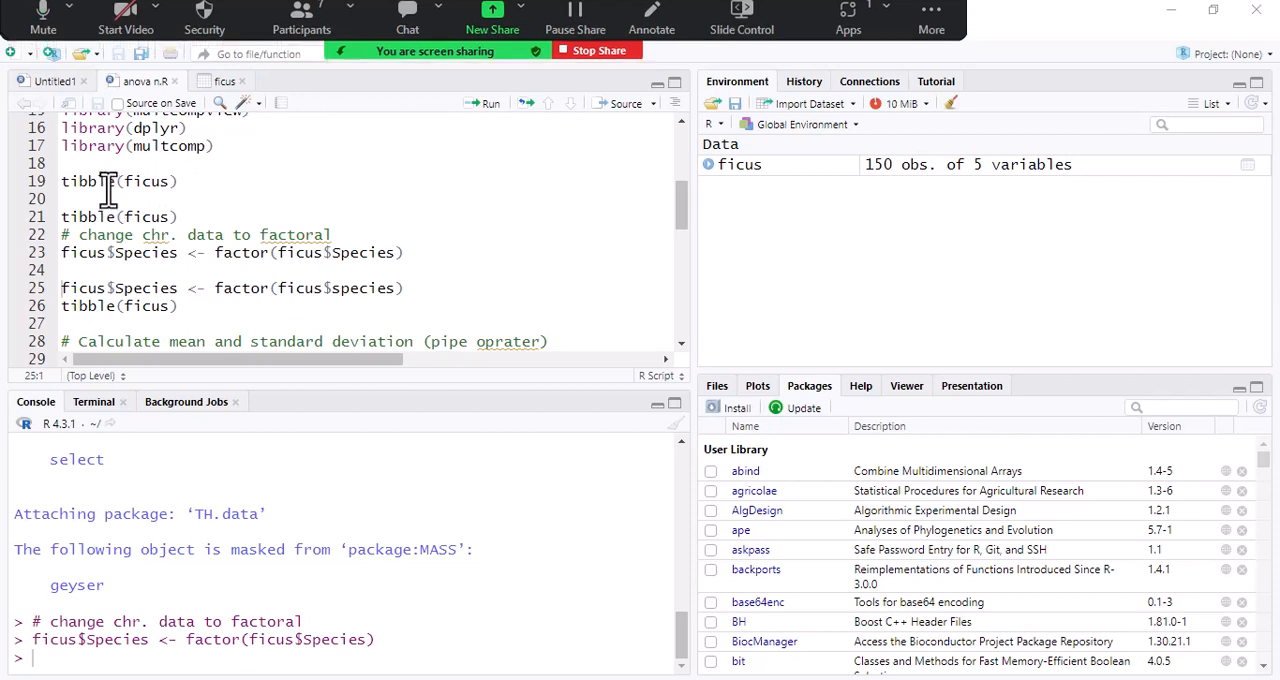
- Run tibble(ficus) from line 19 and examine the column types and rows in the console output
drag(117, 190, 87, 190)
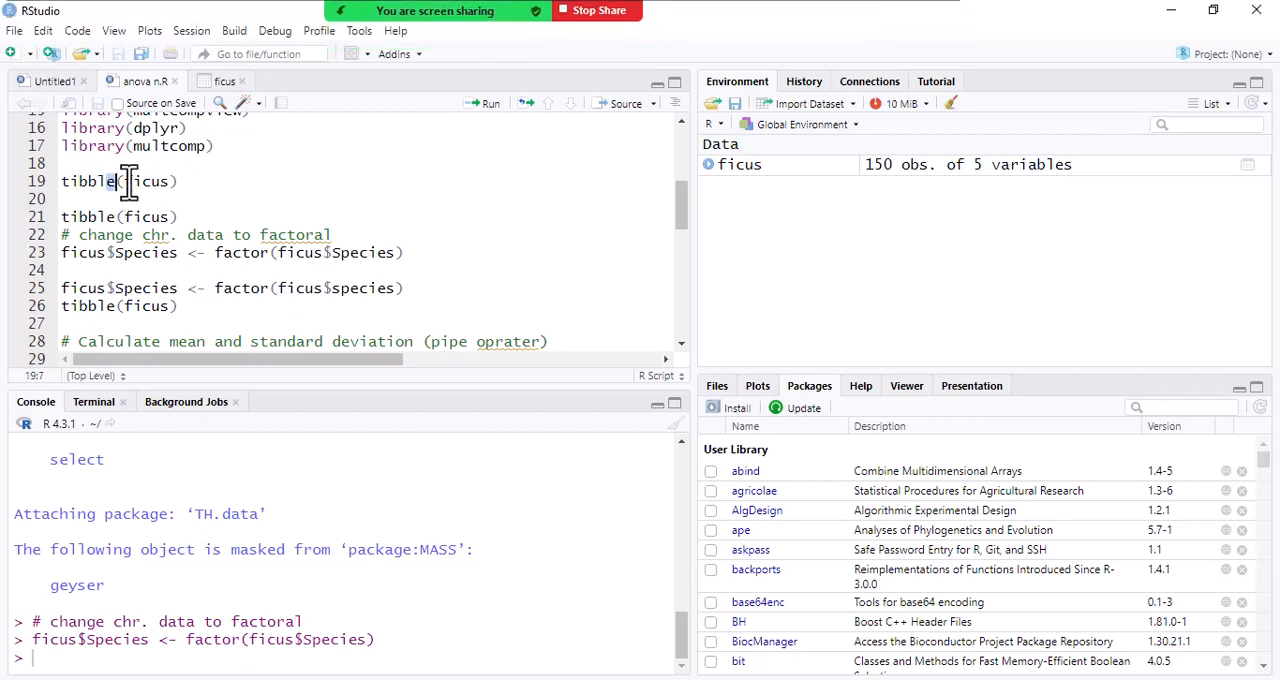
click(131, 186)
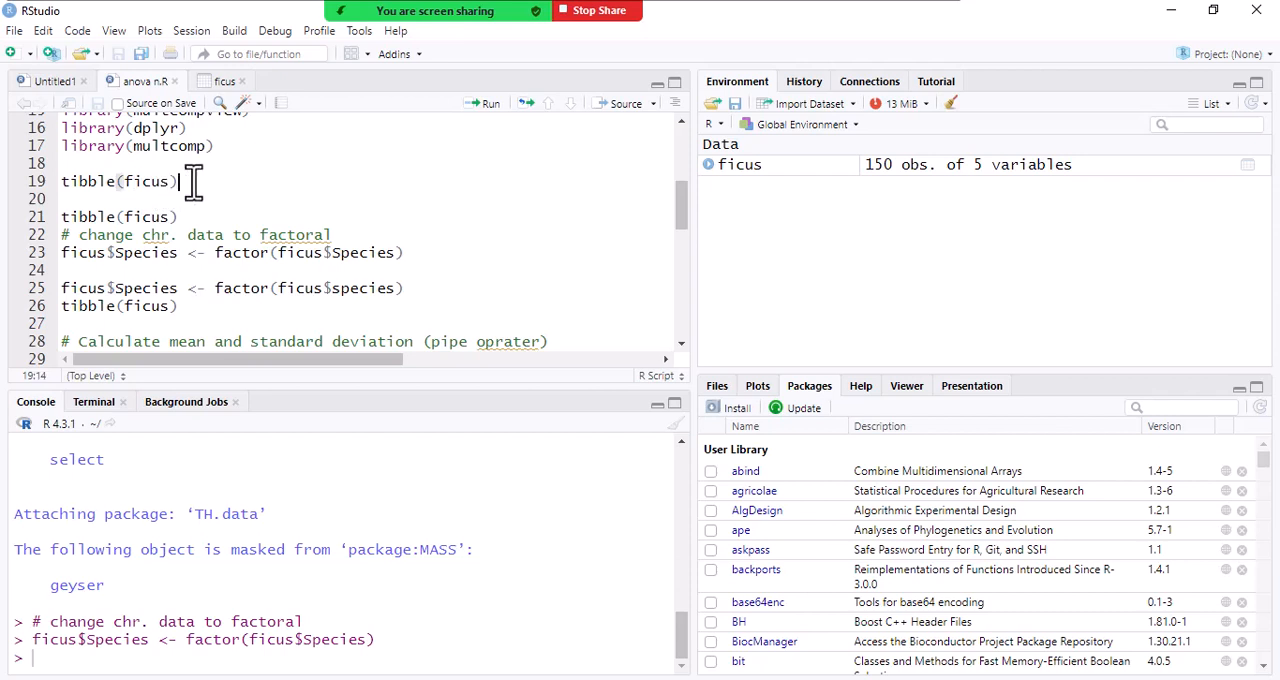
click(489, 108)
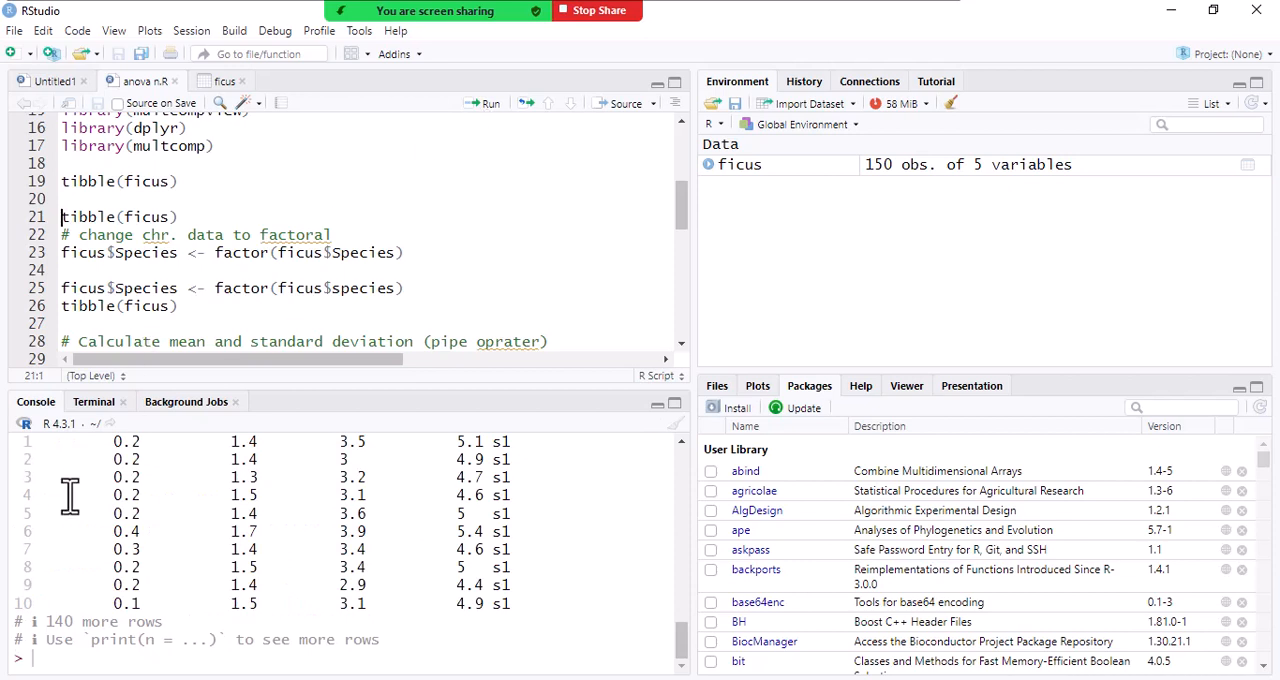
scroll(145, 525, up, 4)
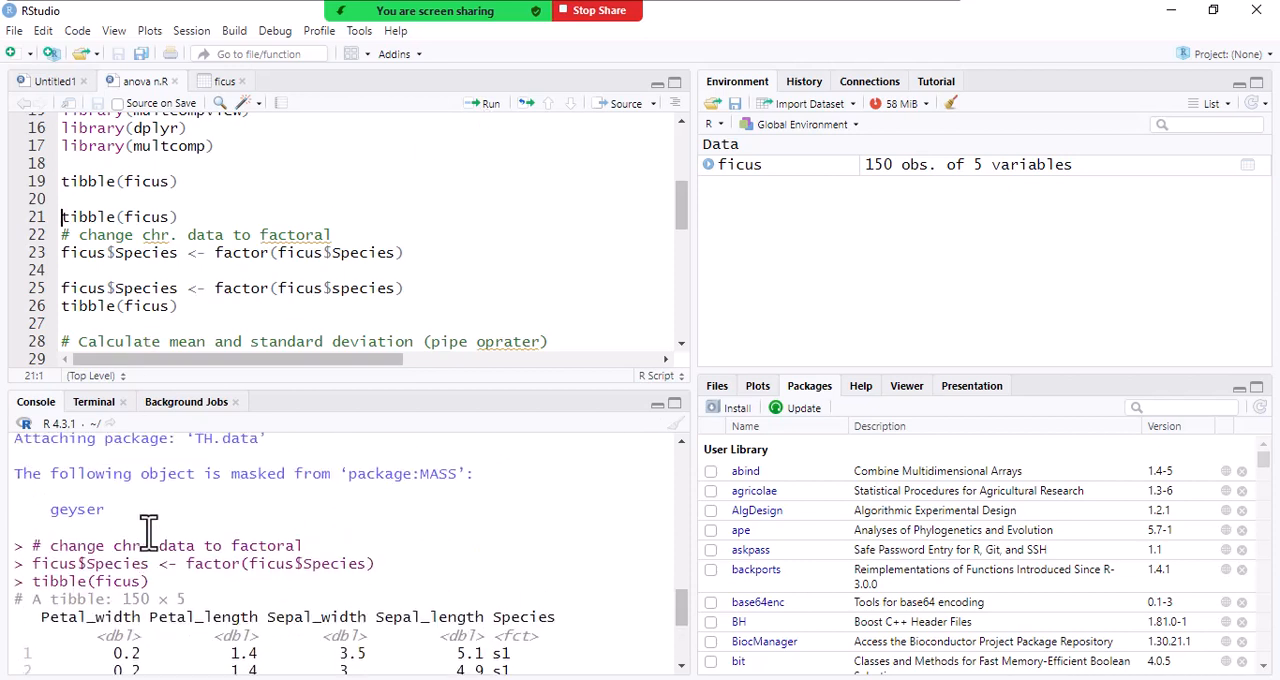
scroll(148, 530, down, 4)
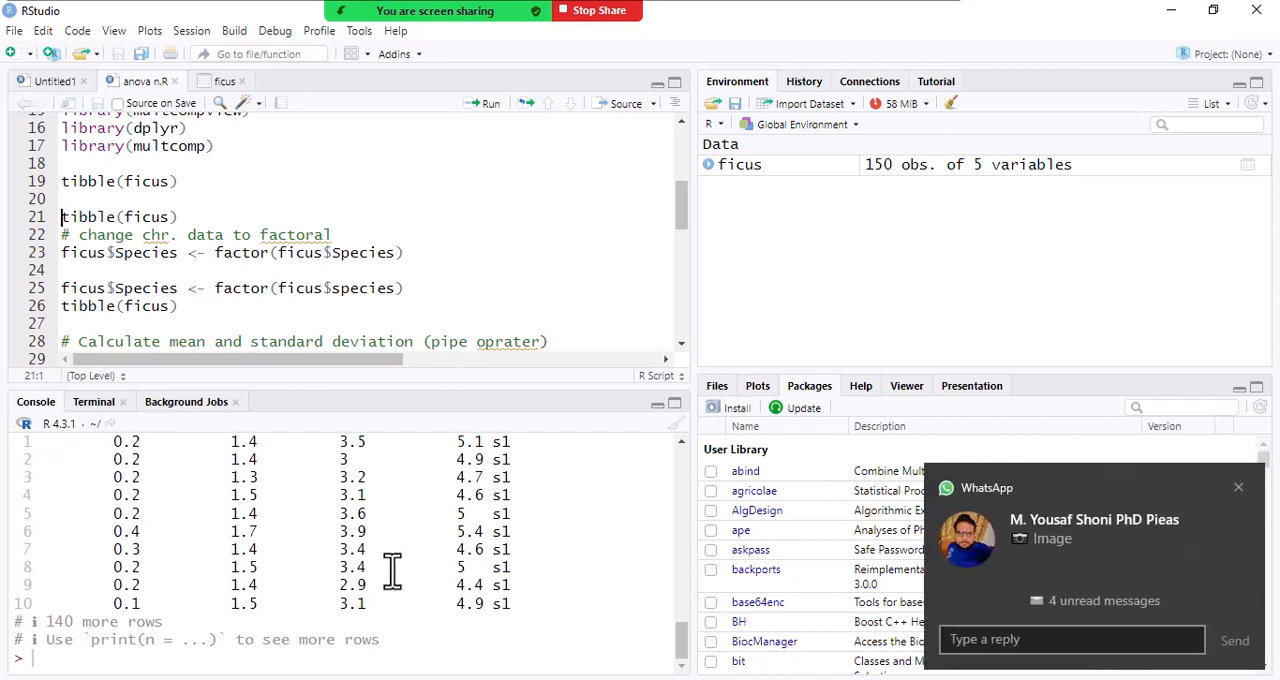
- Open the student's direct WhatsApp chat and enlarge the newly sent photo of their bar plot code
click(1087, 548)
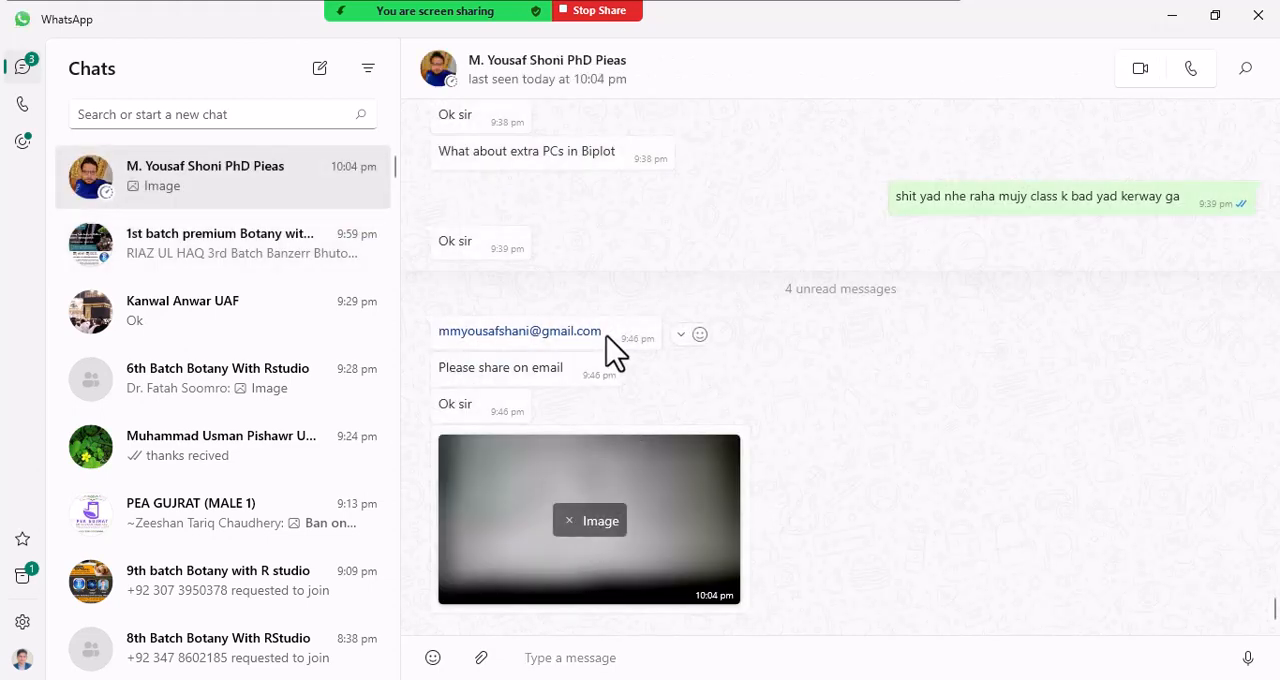
click(1177, 14)
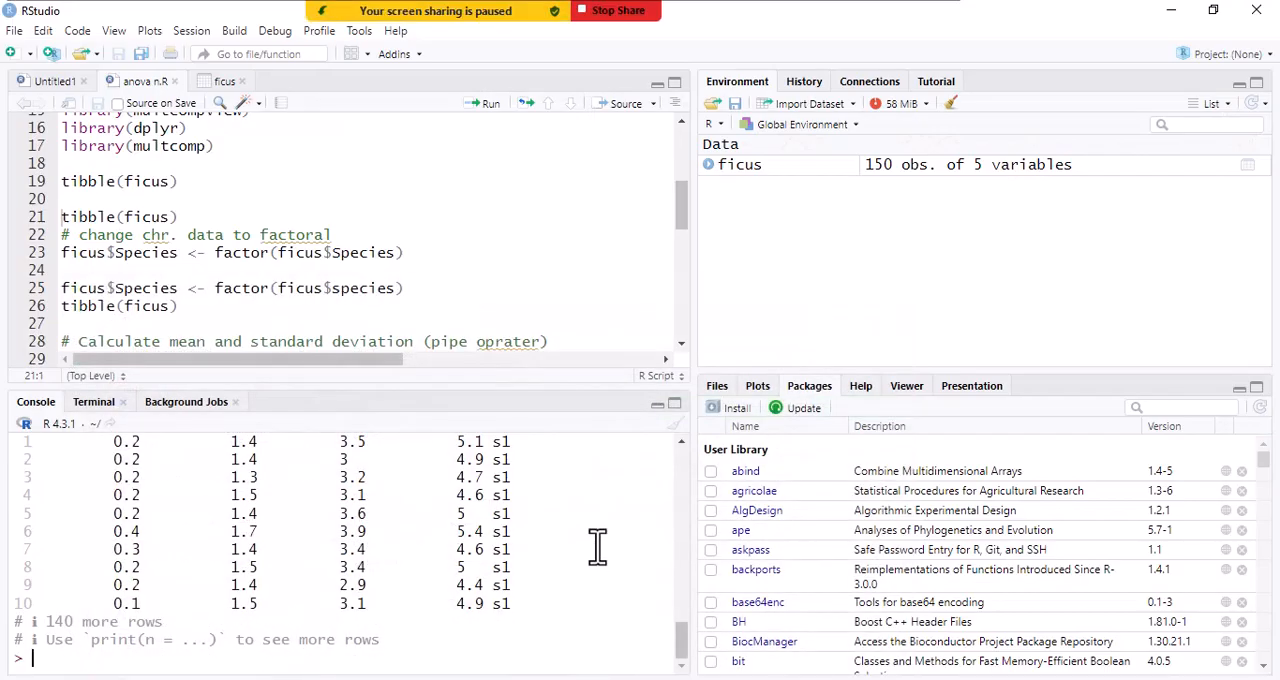
click(402, 679)
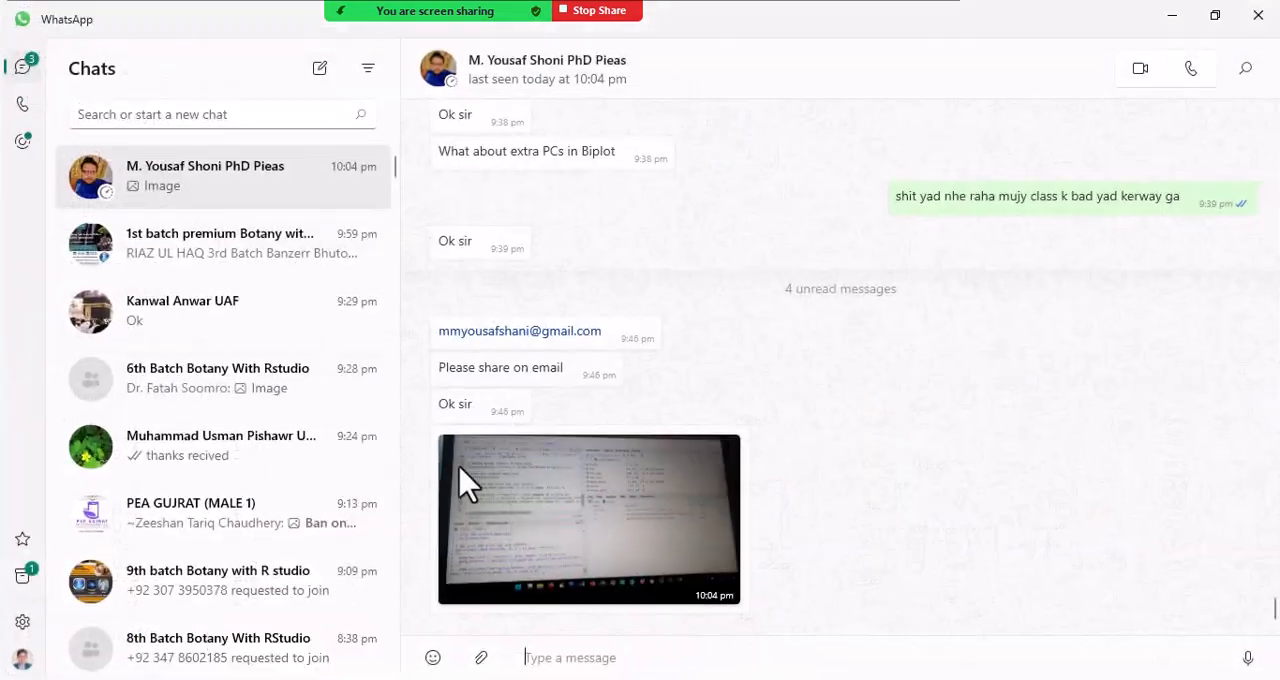
click(586, 530)
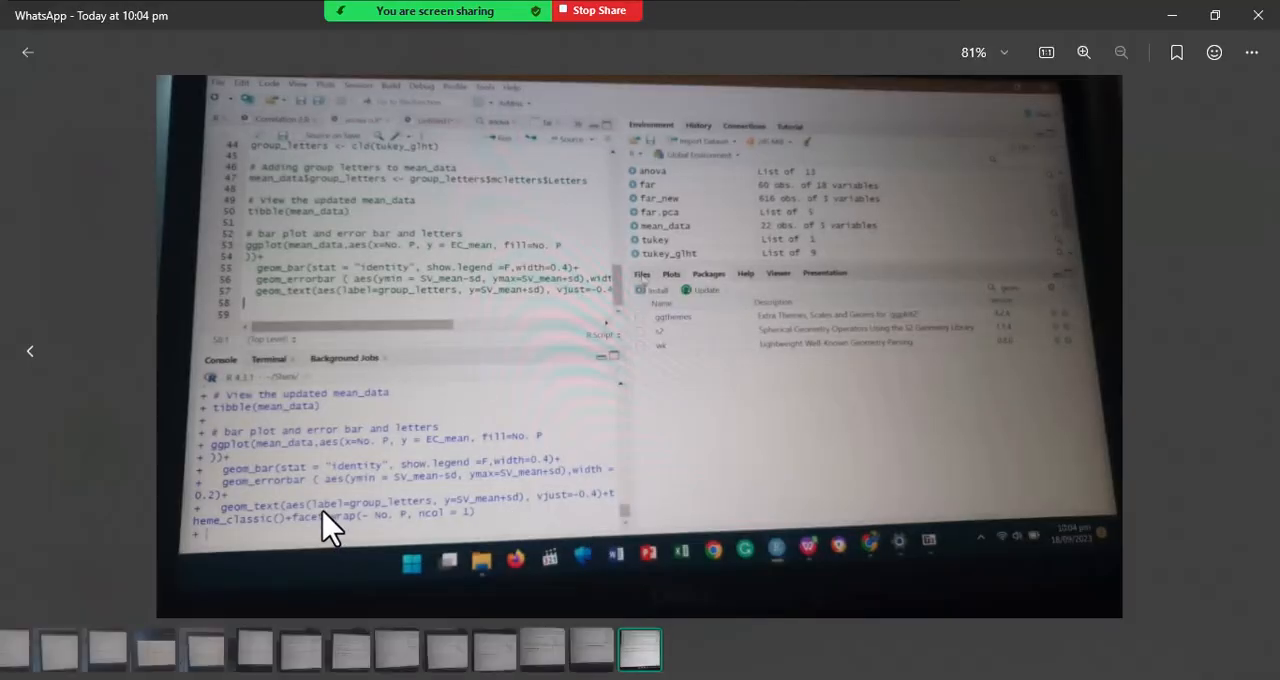
- Examine the console code in the student's enlarged bar plot photo, close it and return to RStudio, dismissing the incoming message notification
scroll(330, 528, up, 2)
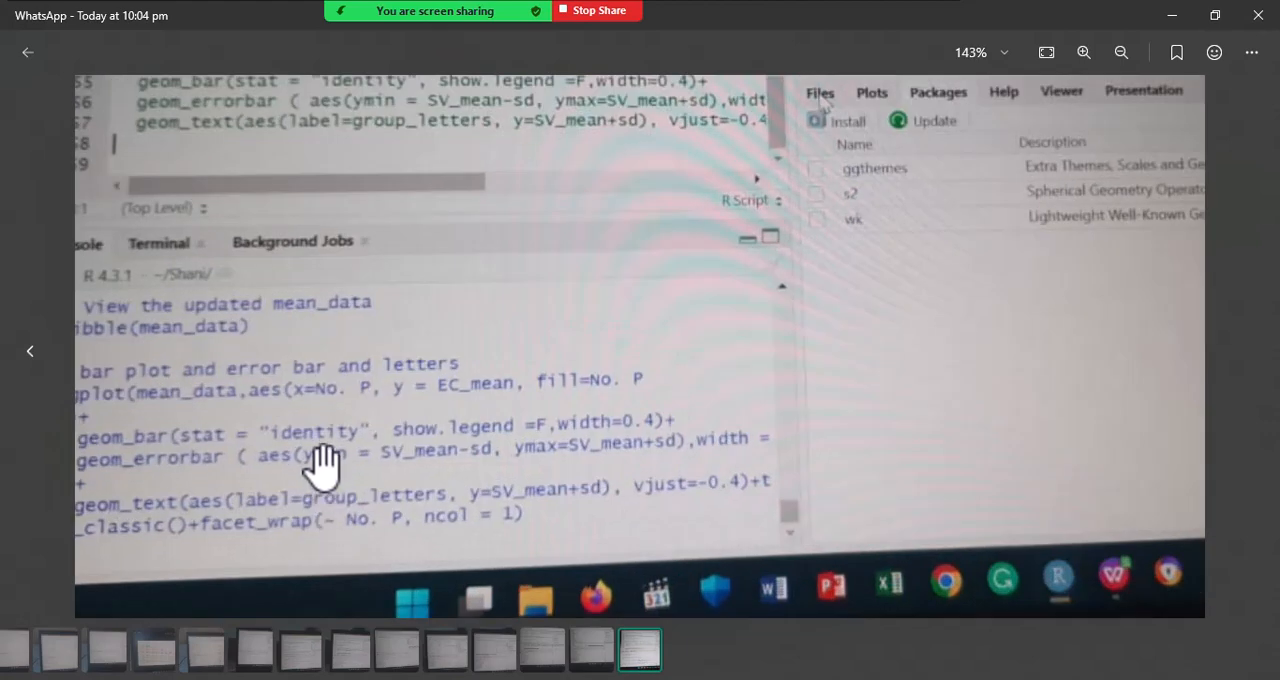
drag(352, 457, 552, 417)
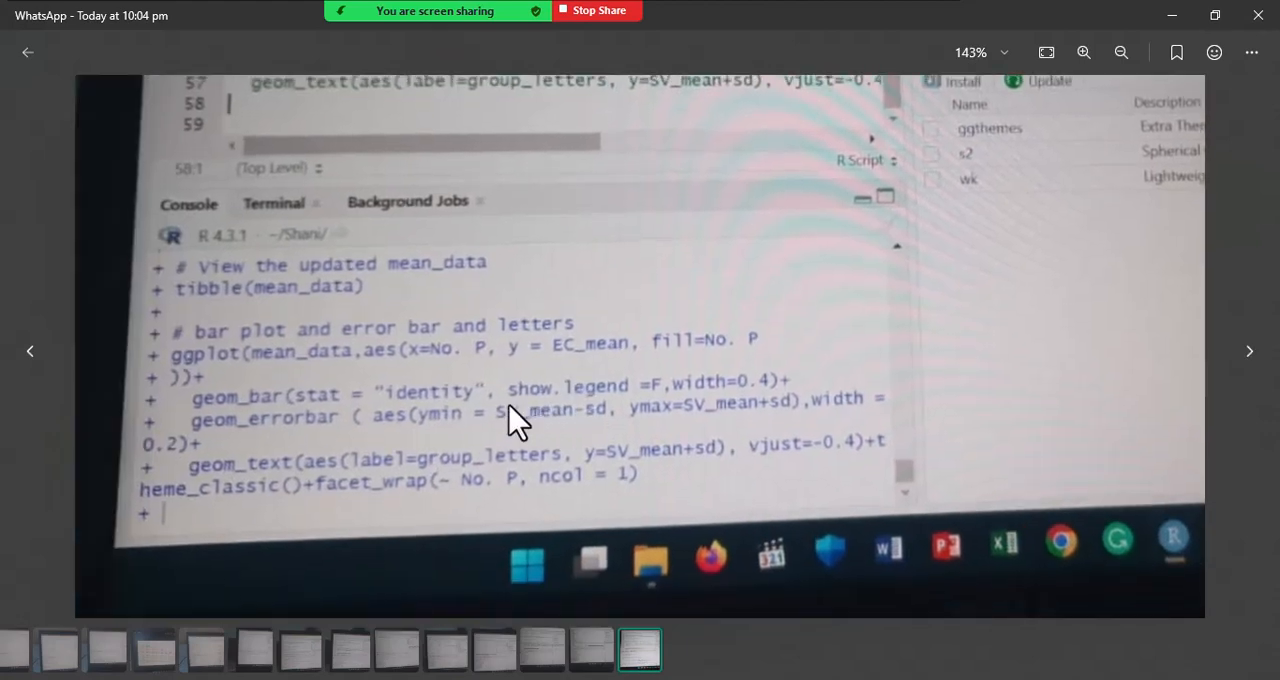
drag(444, 411, 580, 390)
scroll(666, 366, down, 2)
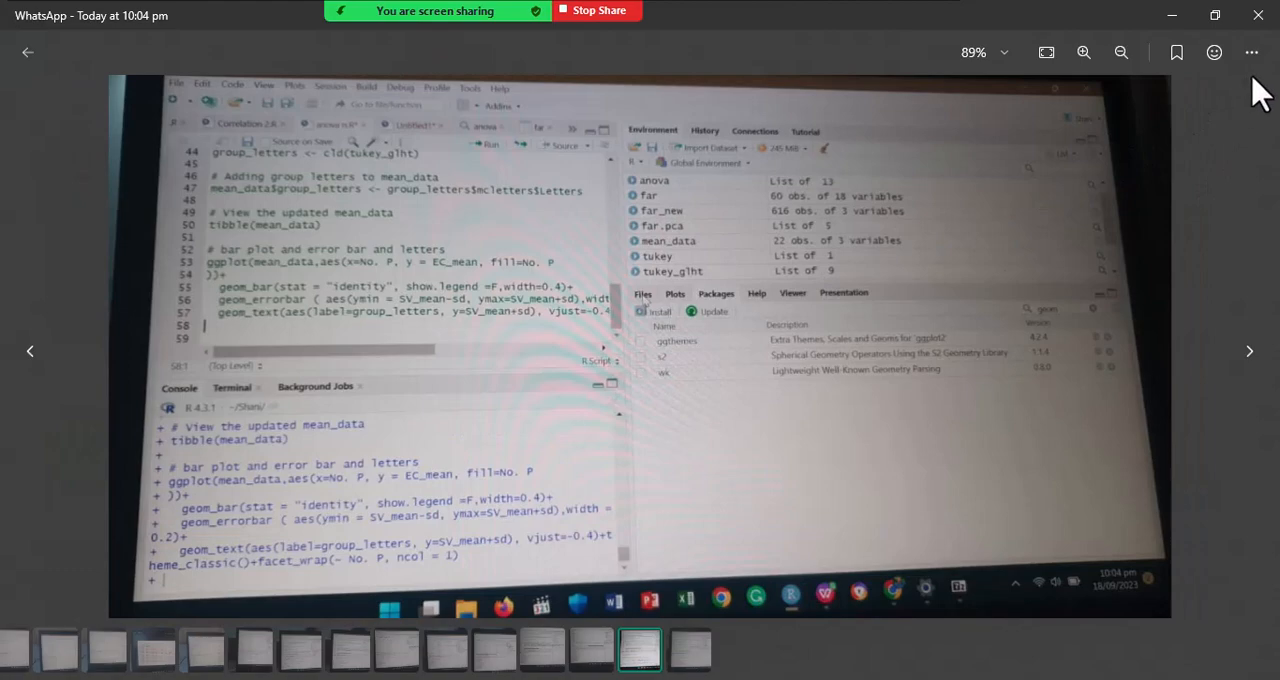
click(1258, 15)
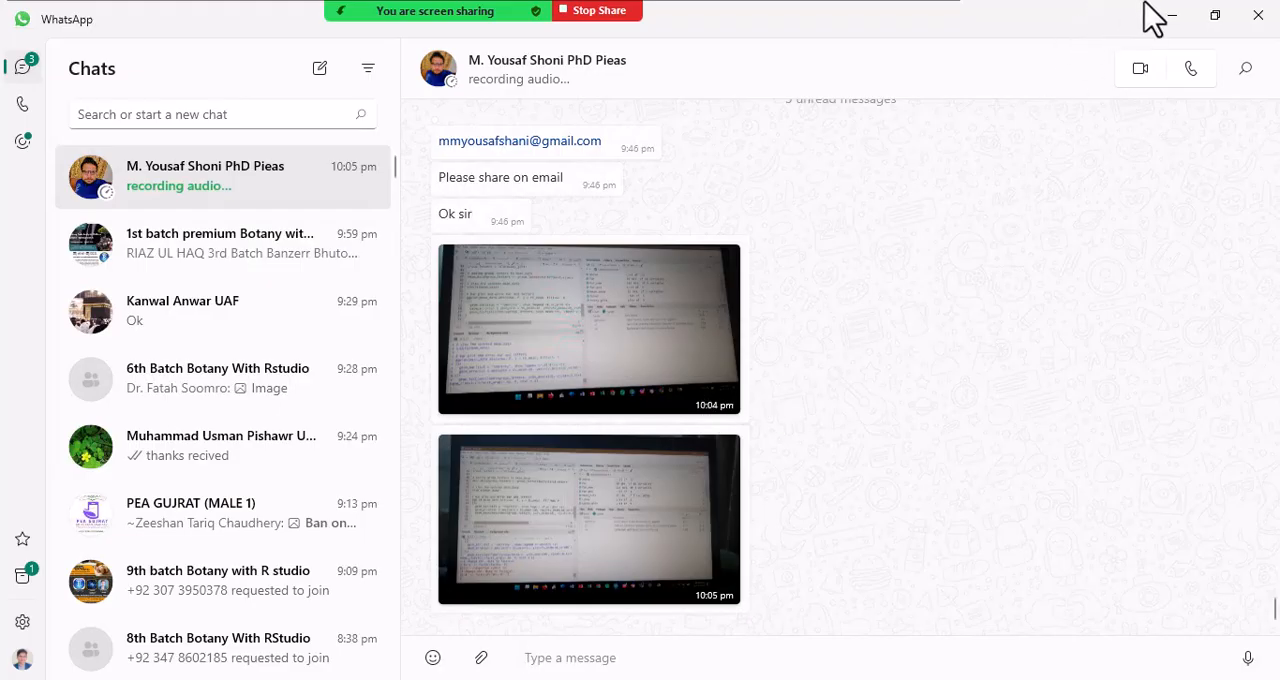
click(1173, 15)
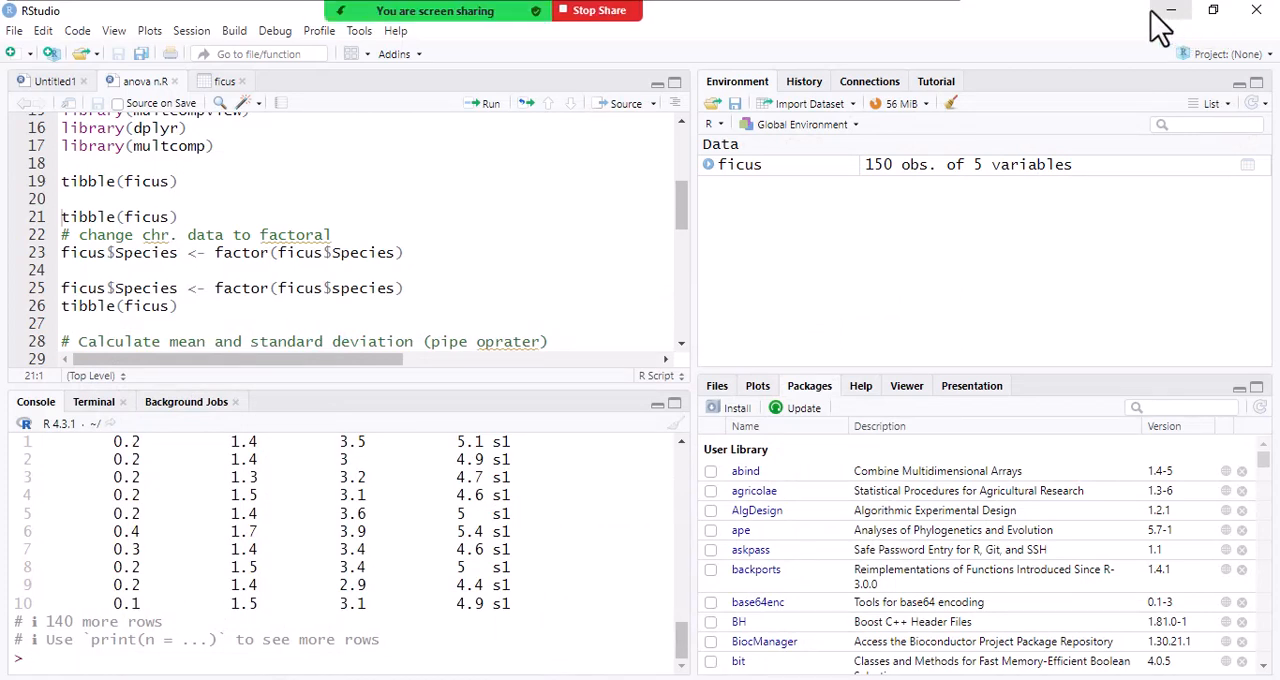
mouse_move(386, 14)
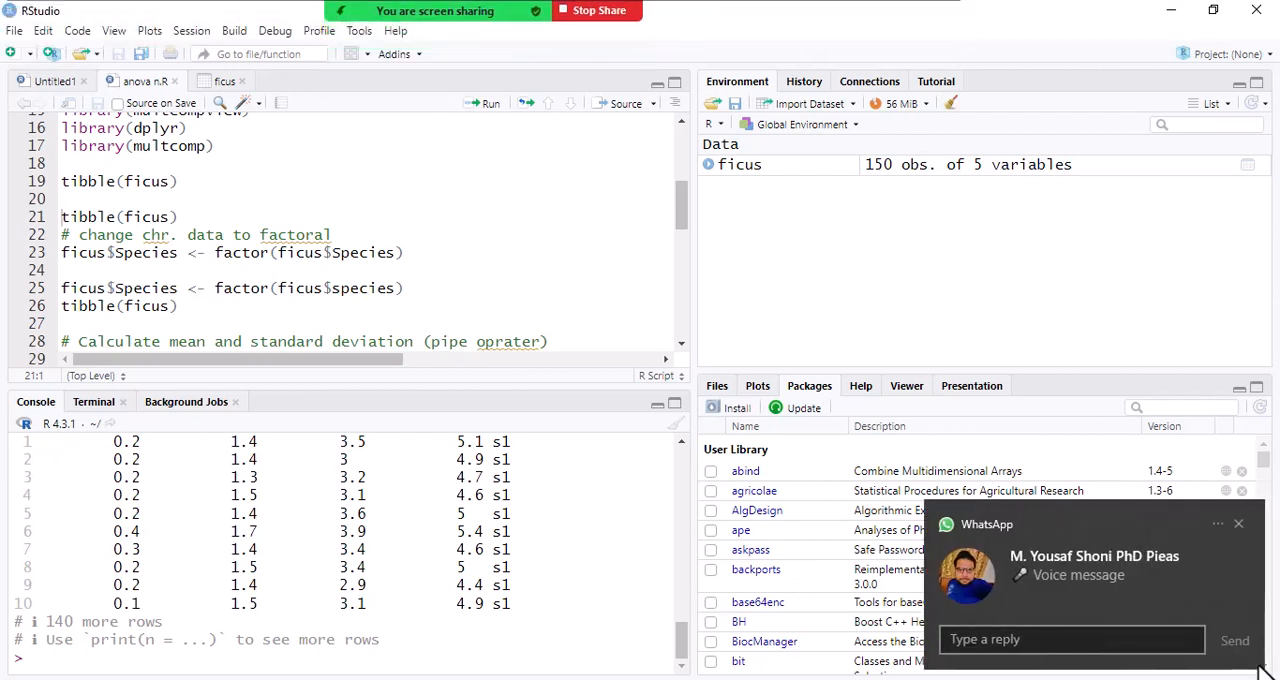
click(1239, 522)
- Point out the Species column's type in the tibble(ficus) console output and inspect the same column in the ficus data table
mouse_move(380, 14)
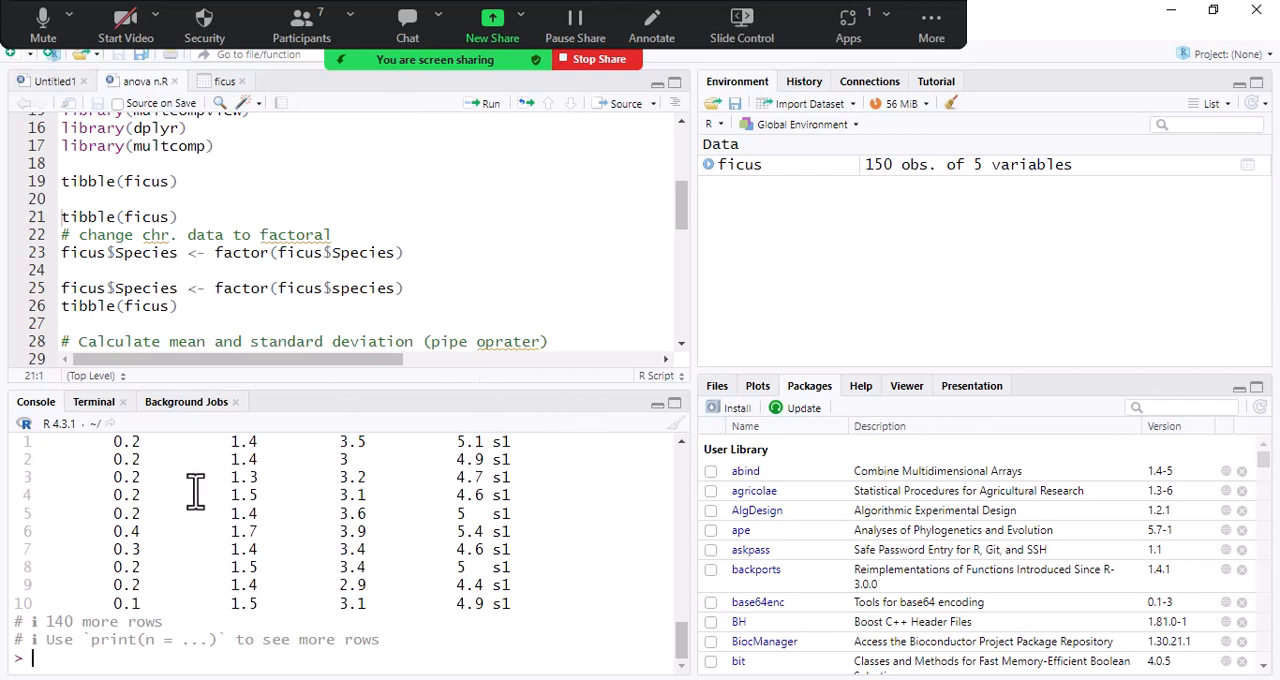
scroll(196, 492, up, 2)
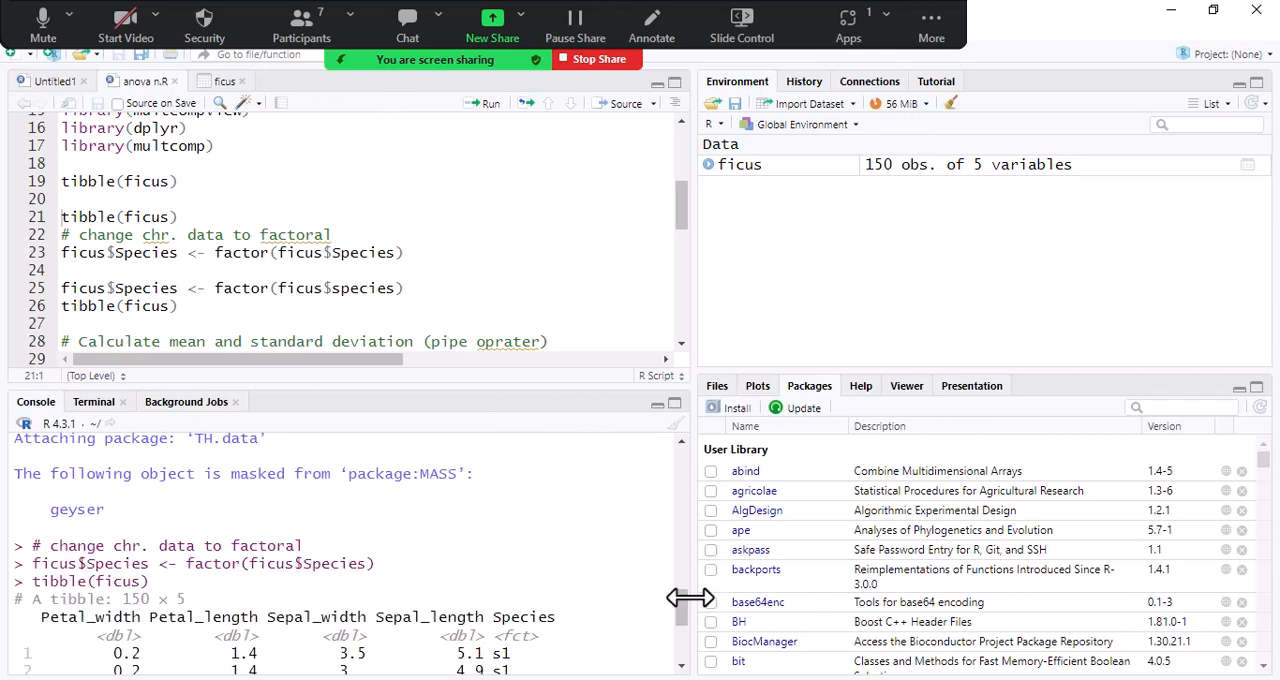
scroll(686, 623, down, 2)
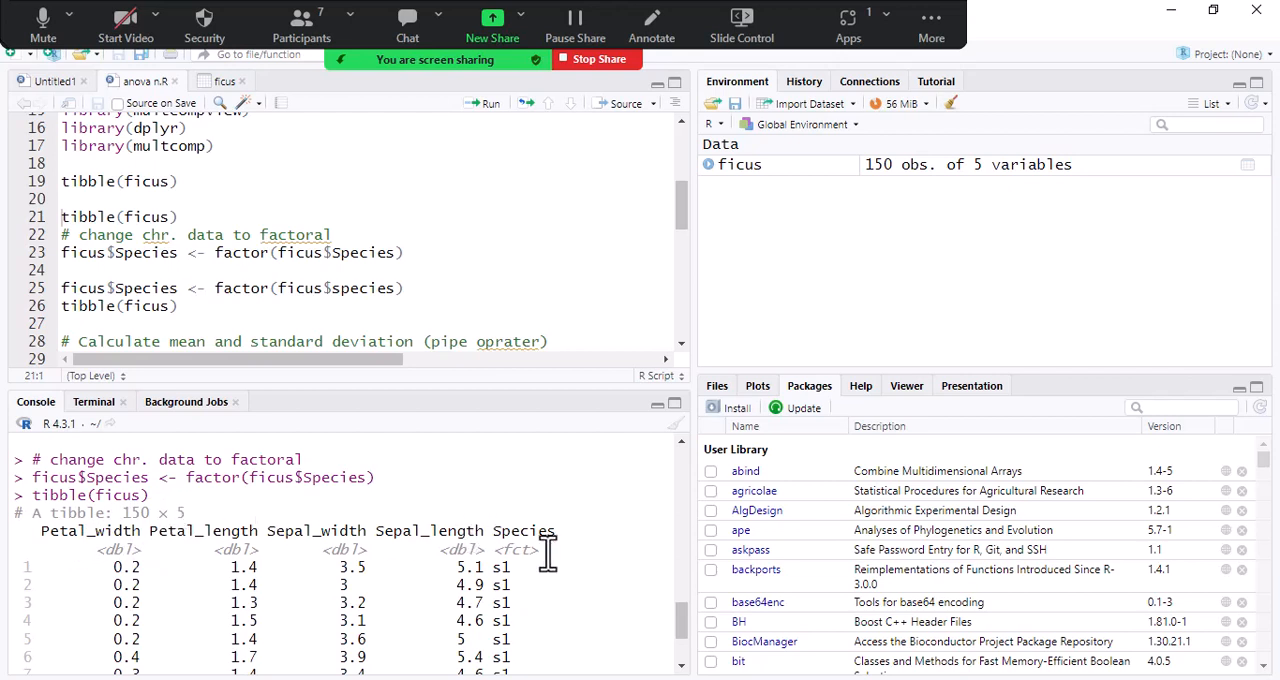
drag(503, 549, 545, 550)
click(524, 549)
click(224, 82)
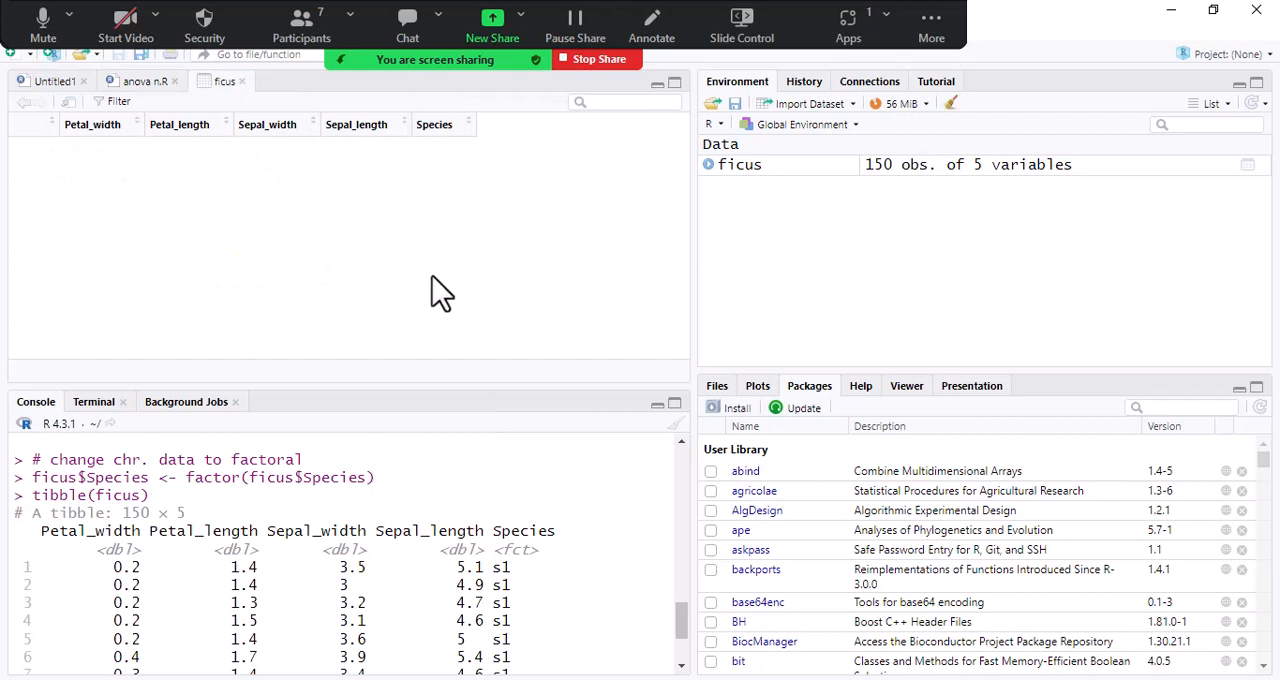
mouse_move(447, 133)
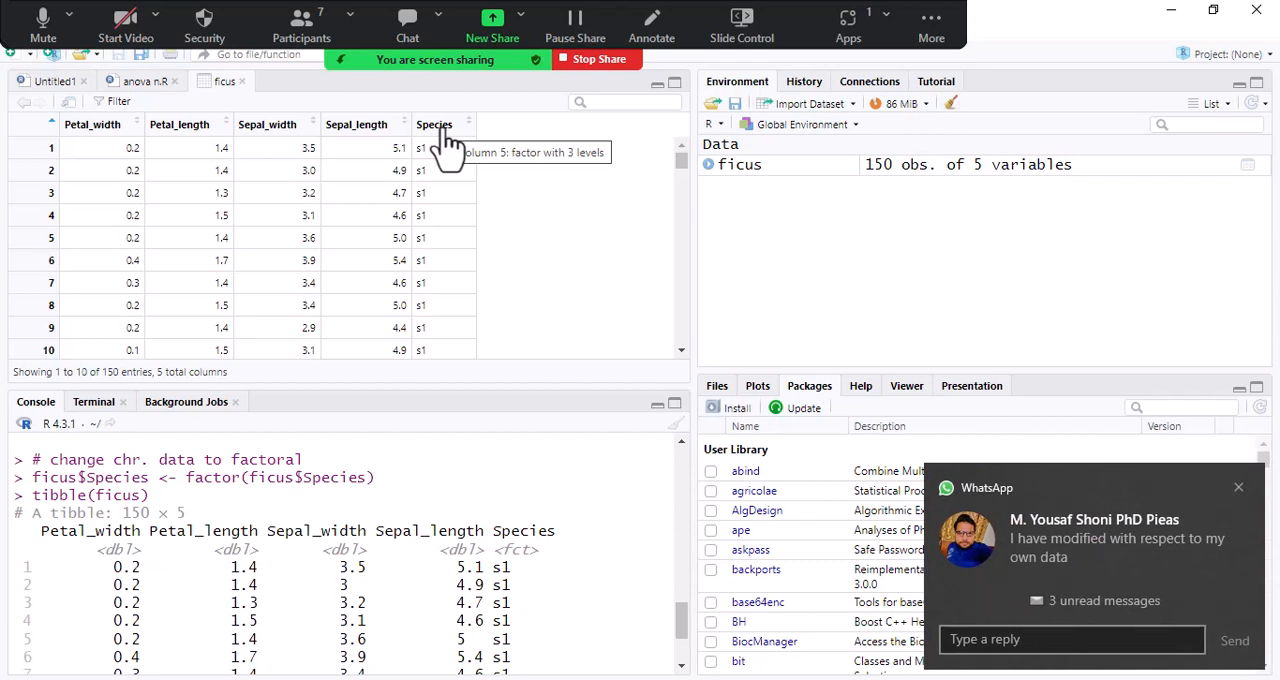
- Pause and resume the screen share, and return to the tibble and factor conversion lines in the anova n.R script
key(alt+t)
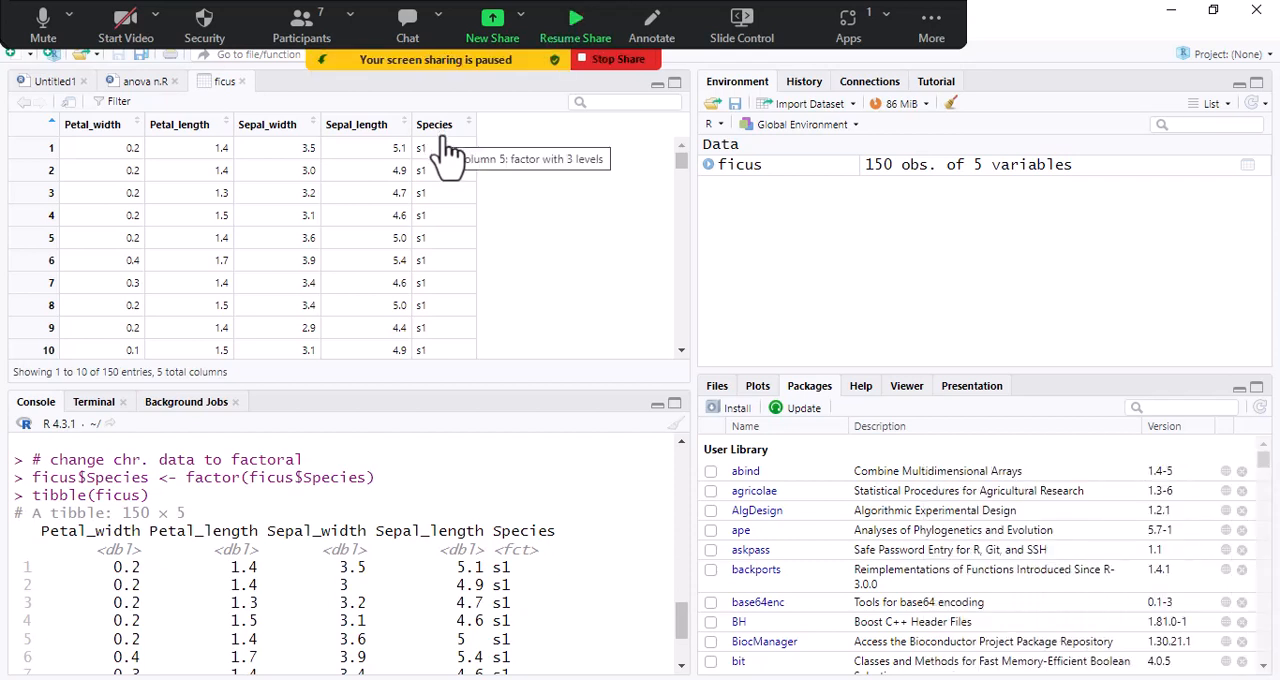
key(alt+t)
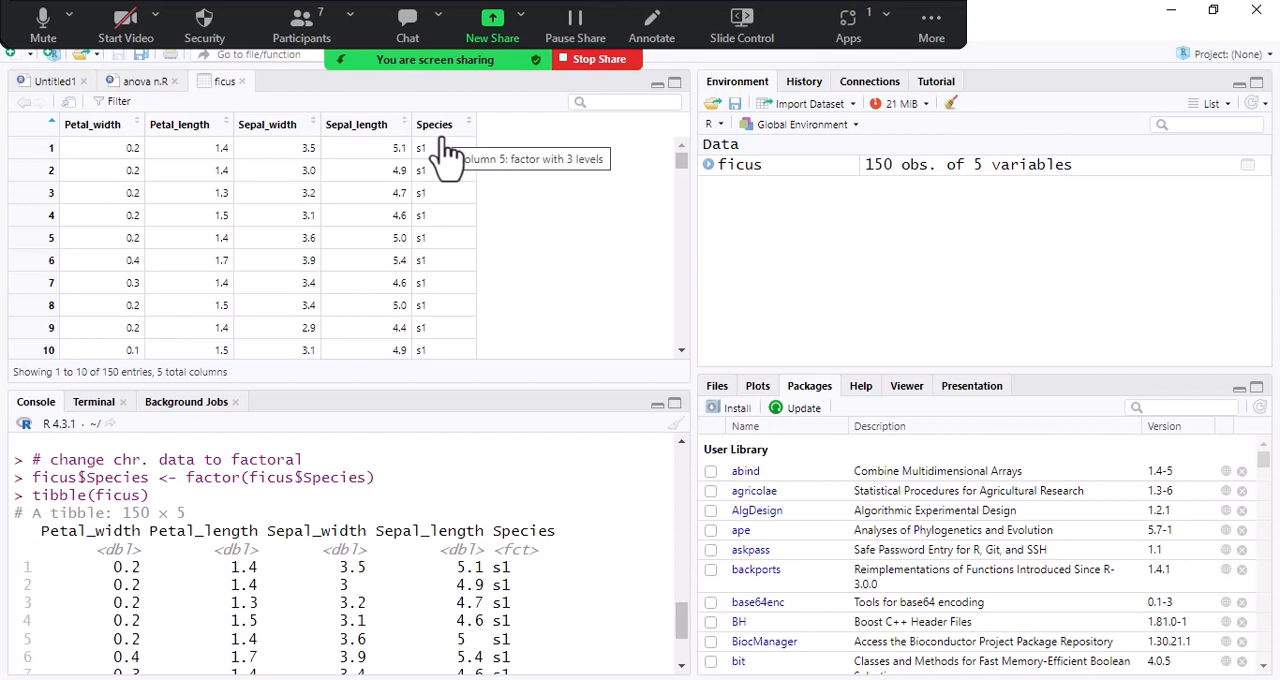
click(57, 83)
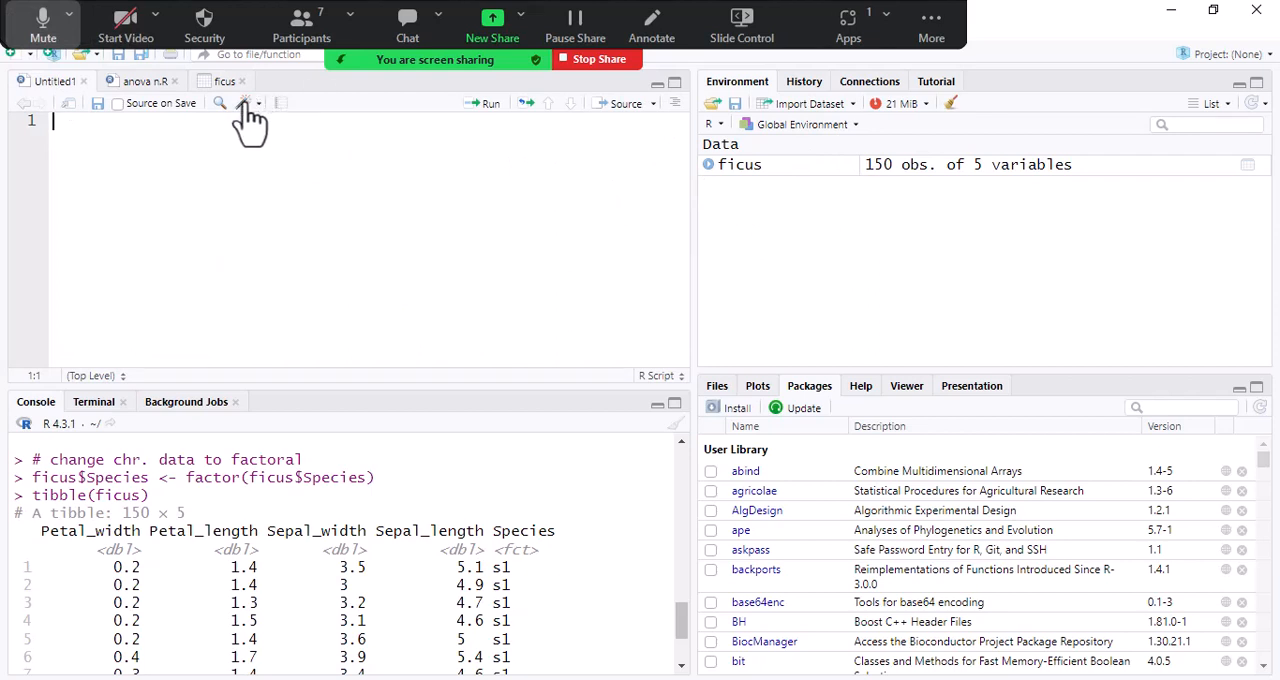
click(145, 84)
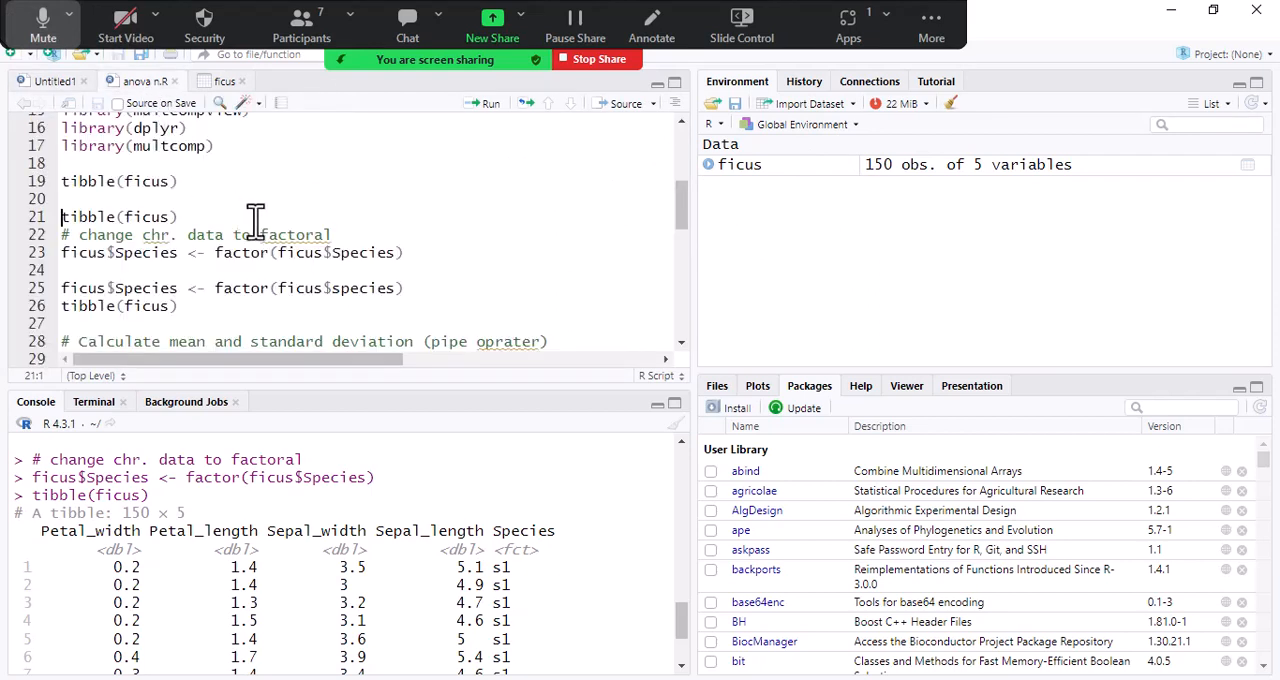
click(178, 184)
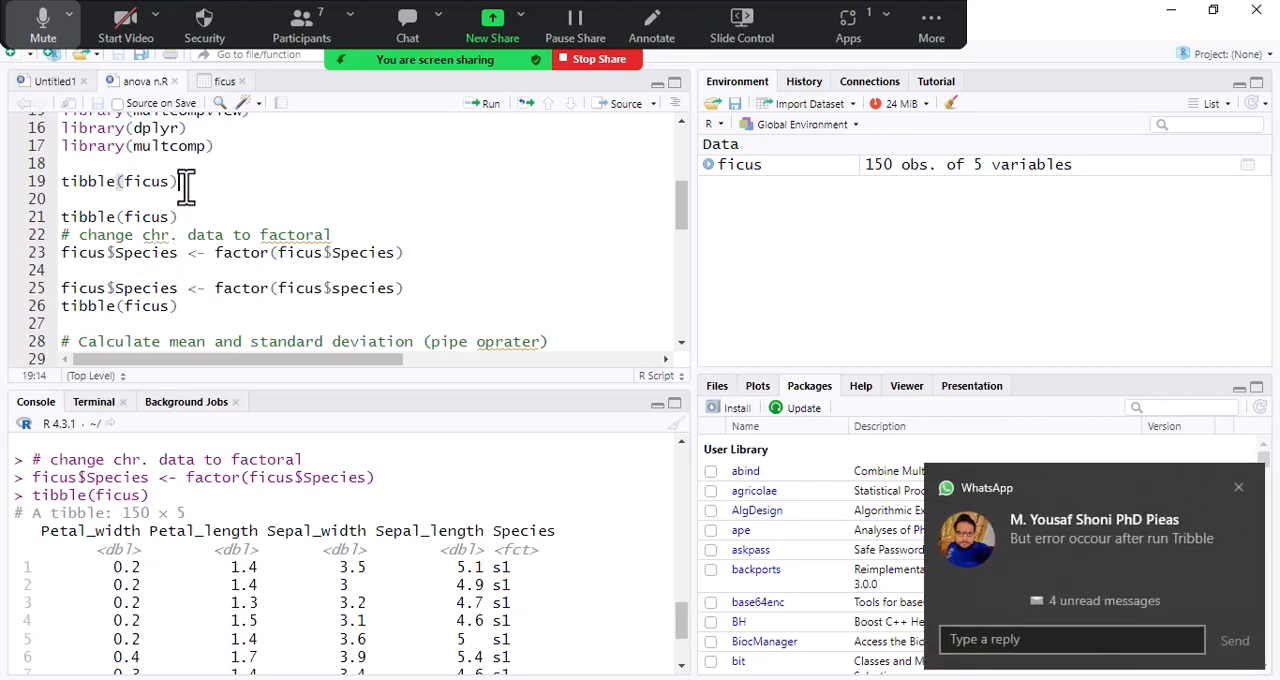
click(1239, 488)
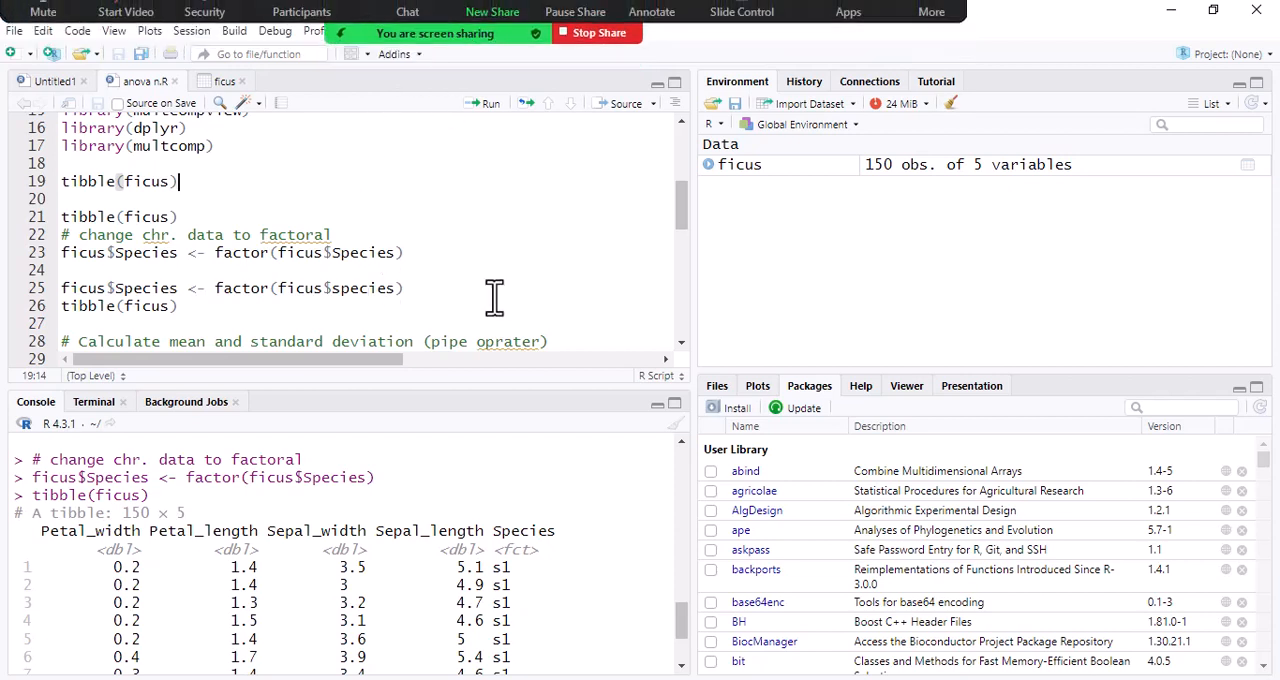
click(421, 255)
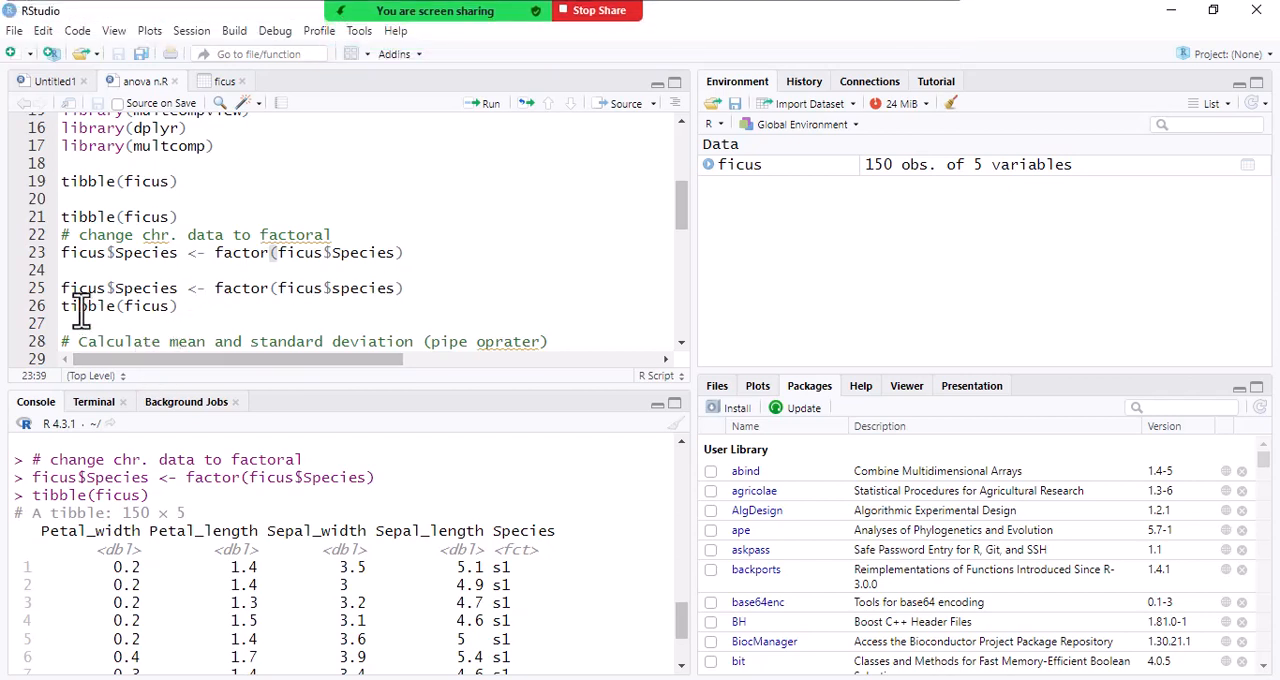
- Delete the duplicate ficus$Species <- factor(ficus$species) line and the blank lines above the following tibble(ficus)
click(460, 306)
drag(62, 288, 453, 280)
key(BackSpace)
key(BackSpace)
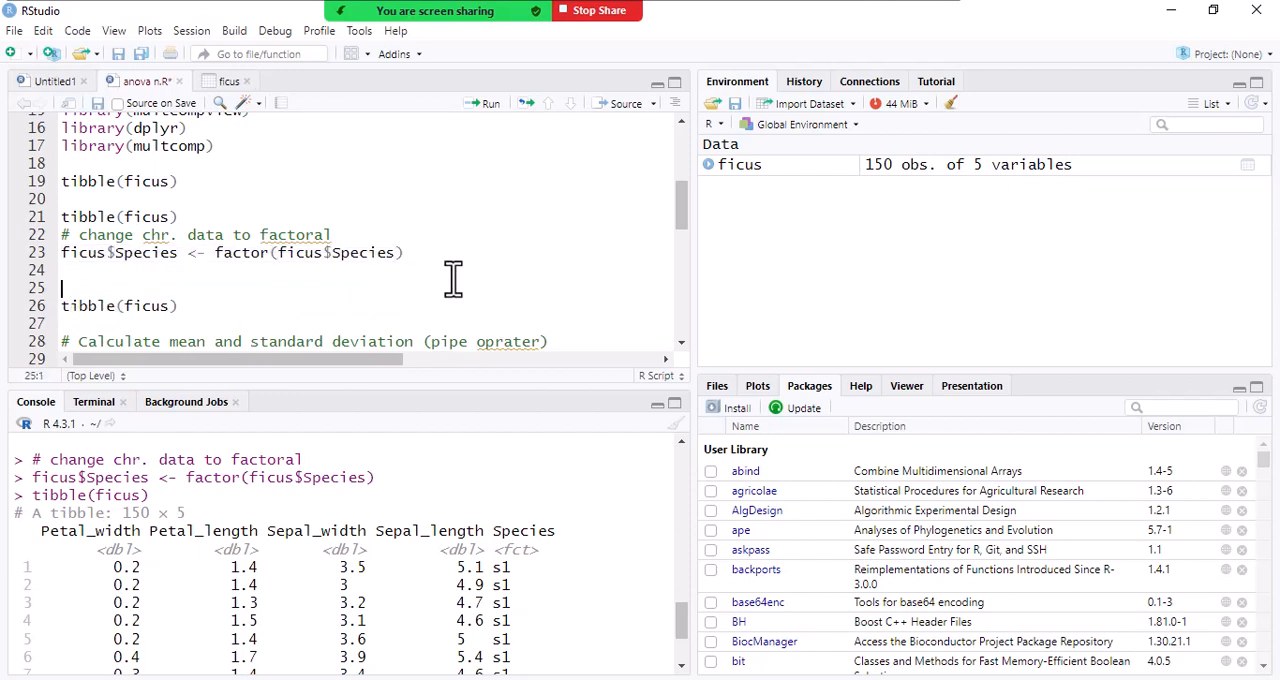
key(BackSpace)
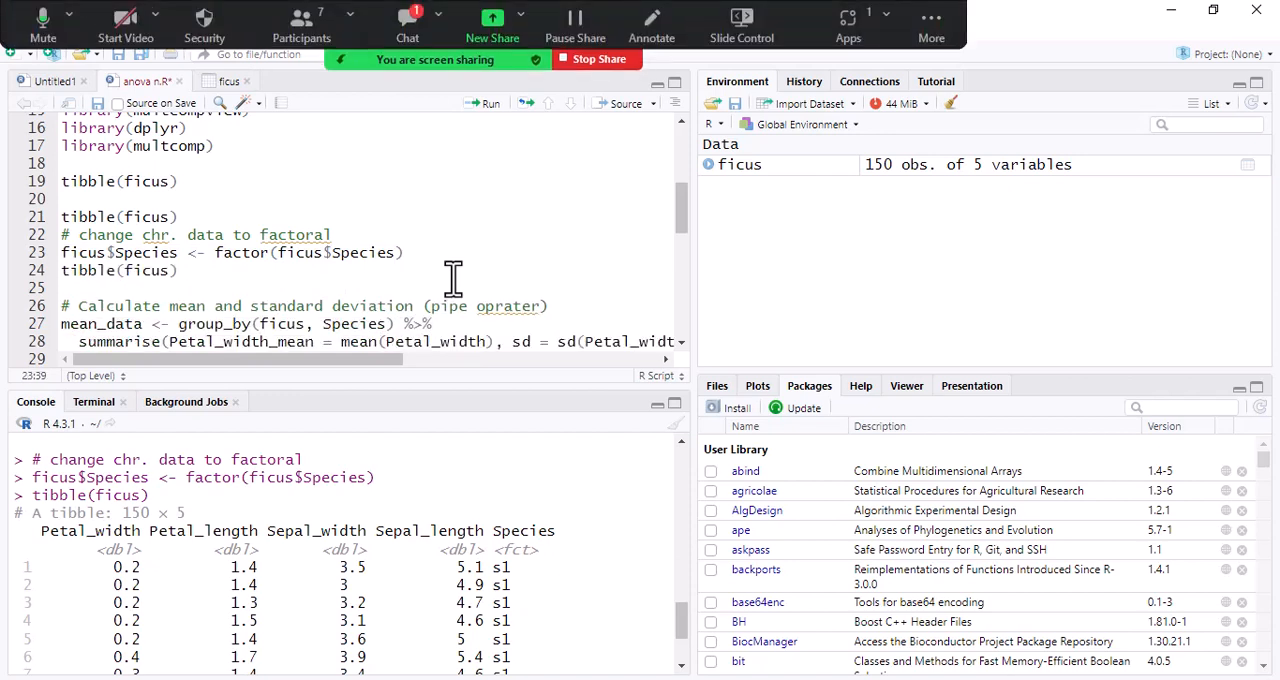
- Read the newest reply in the meeting chat, close the chat window and dismiss the student's WhatsApp notification
click(407, 24)
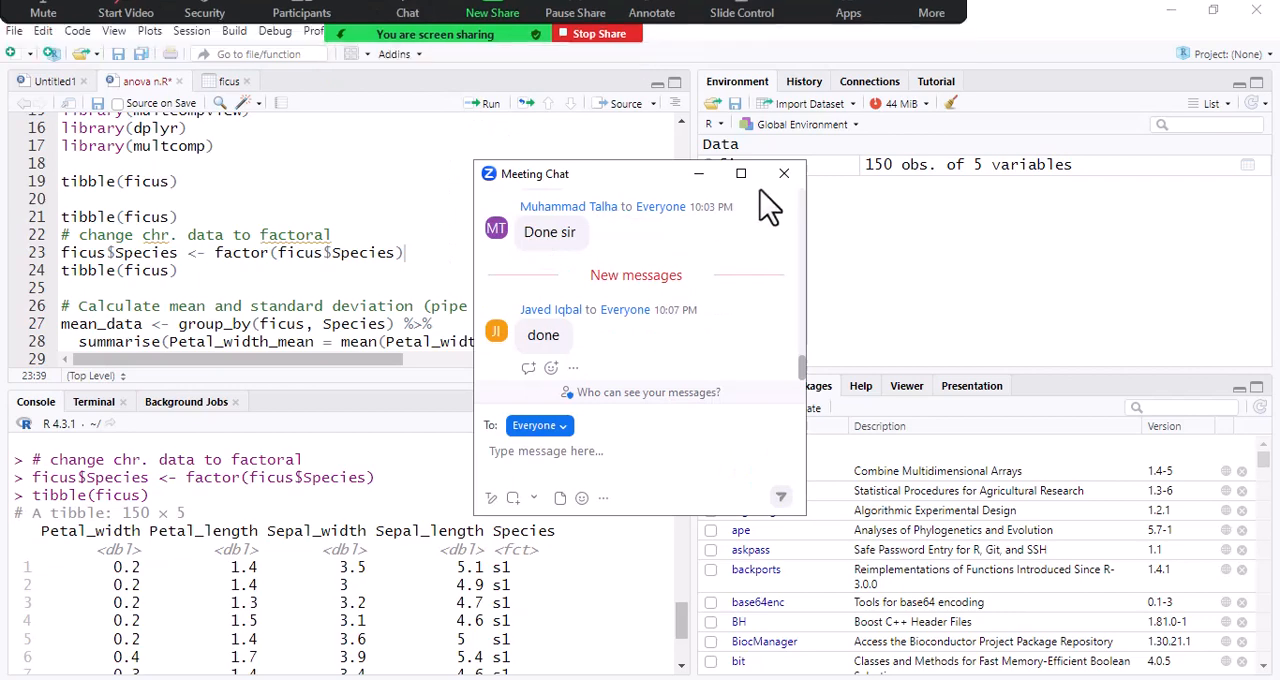
click(784, 173)
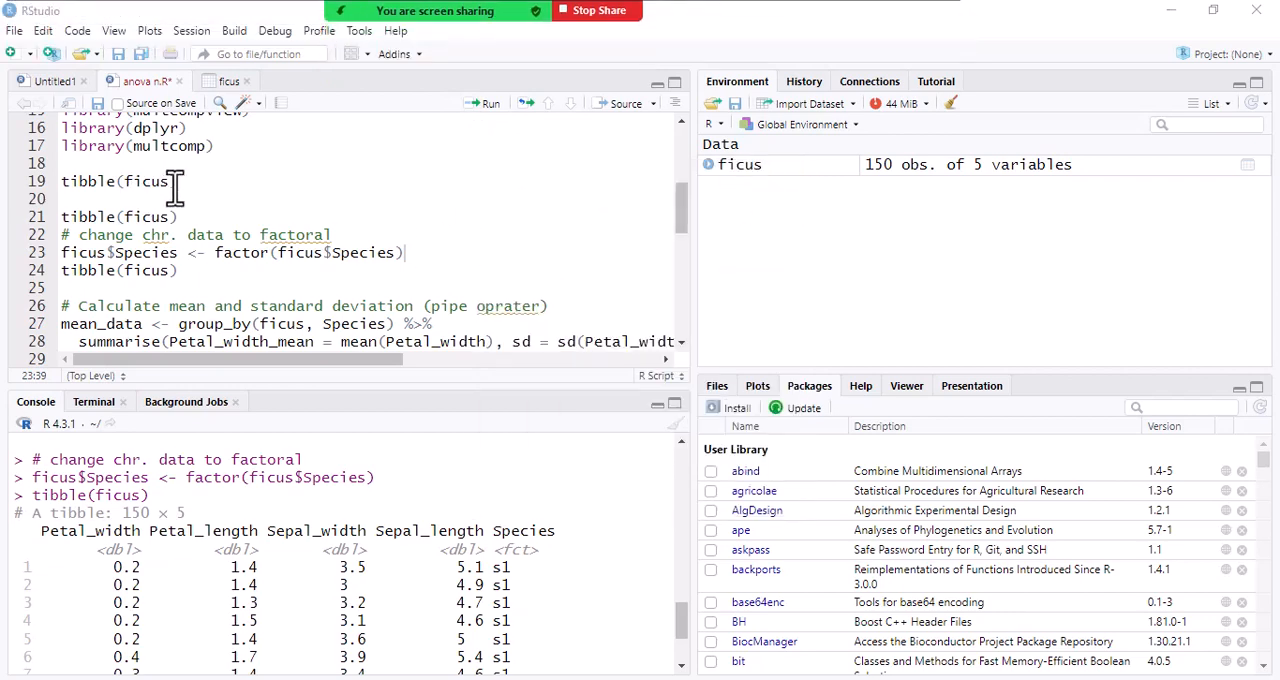
click(87, 181)
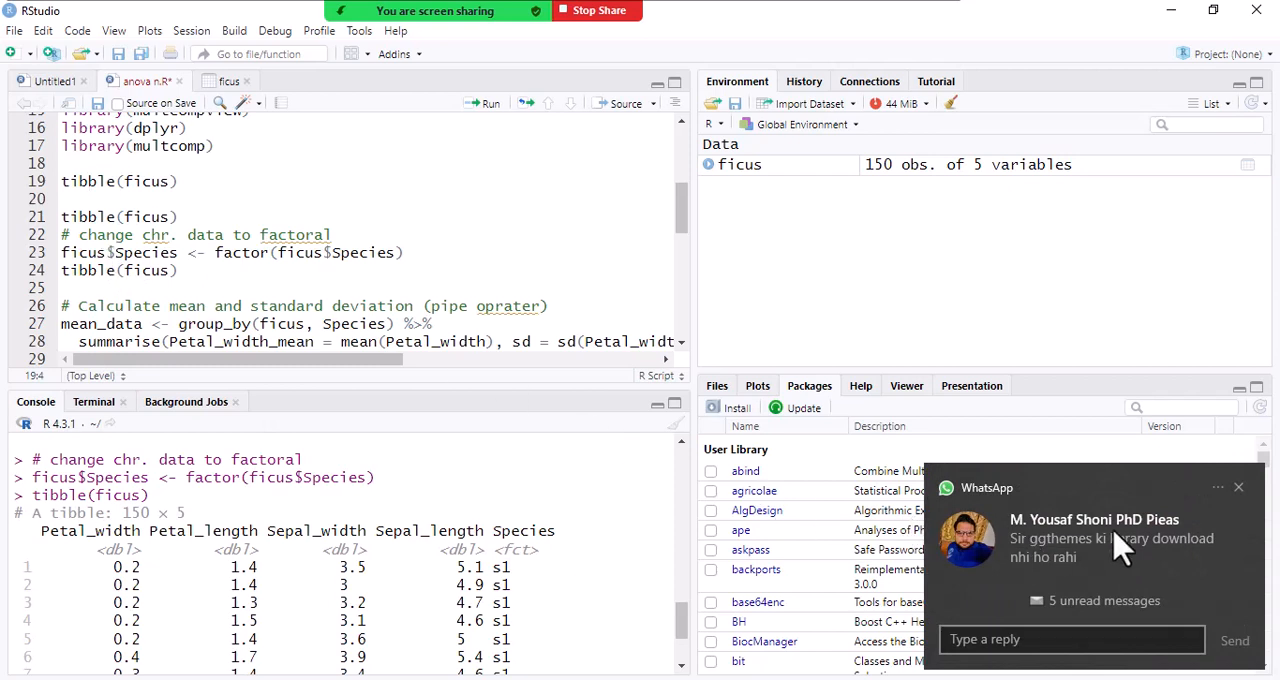
click(1239, 487)
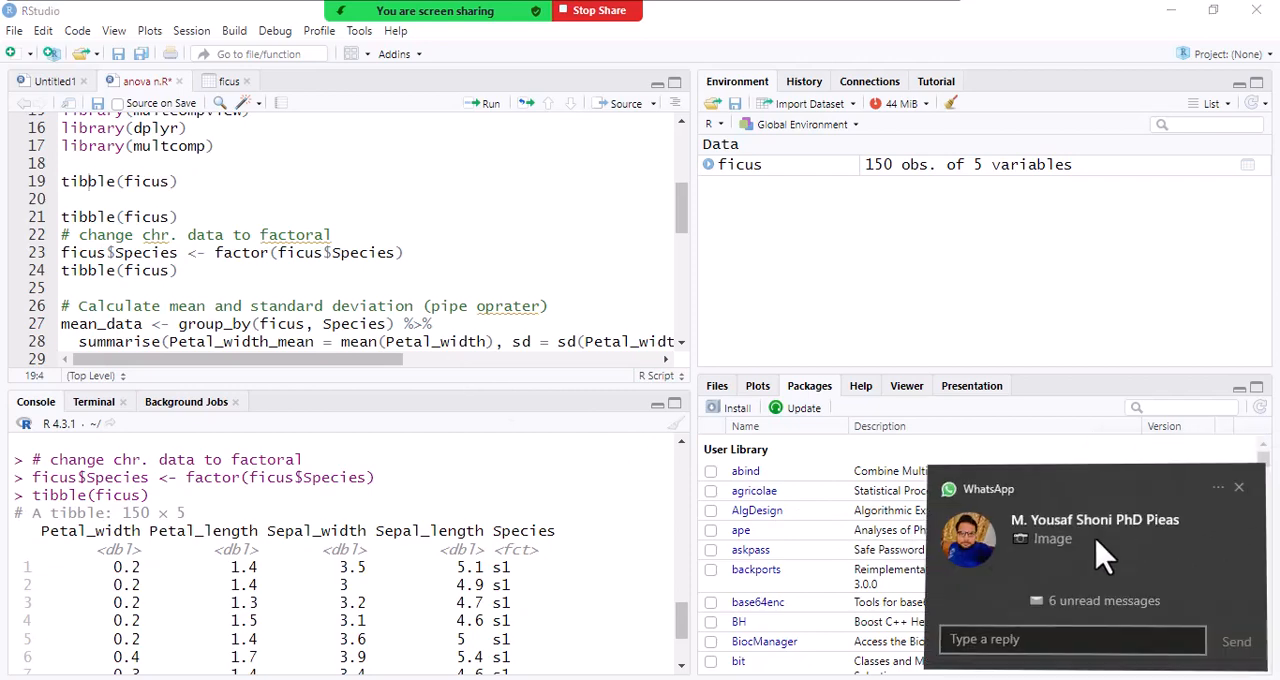
- Open the student's WhatsApp chat from the new notification, examine the photo of the ggthemes loading error and return to RStudio
click(1095, 556)
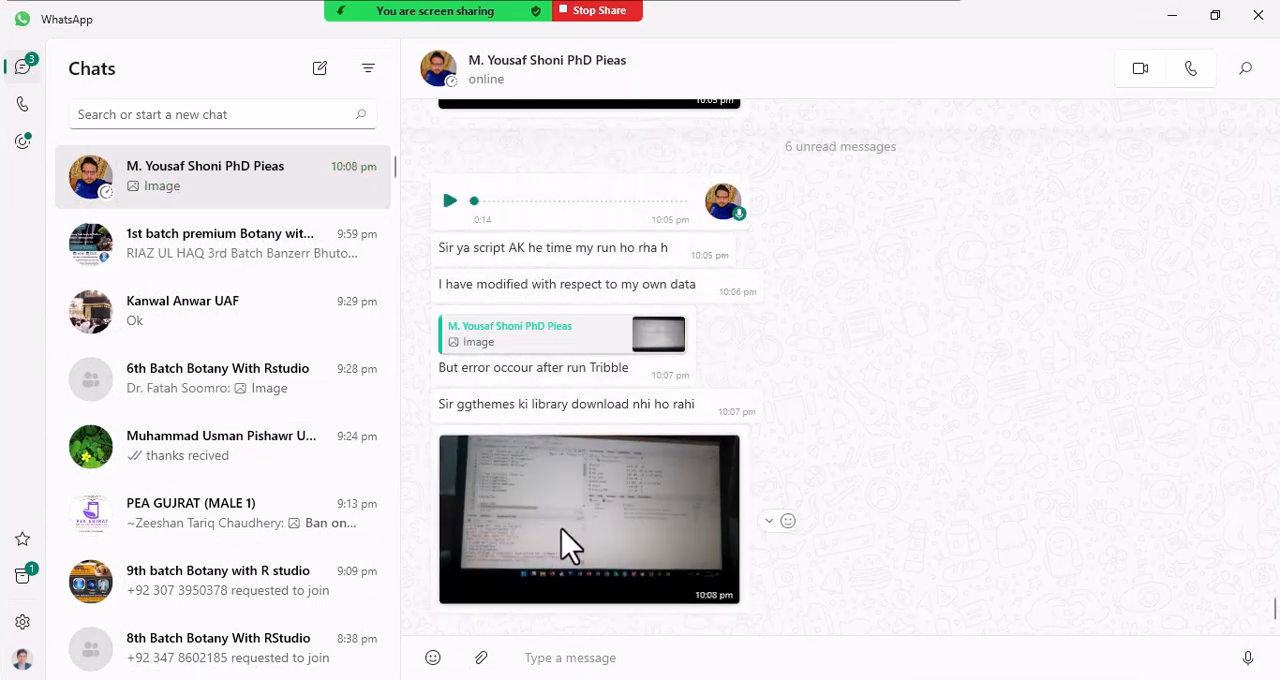
click(568, 545)
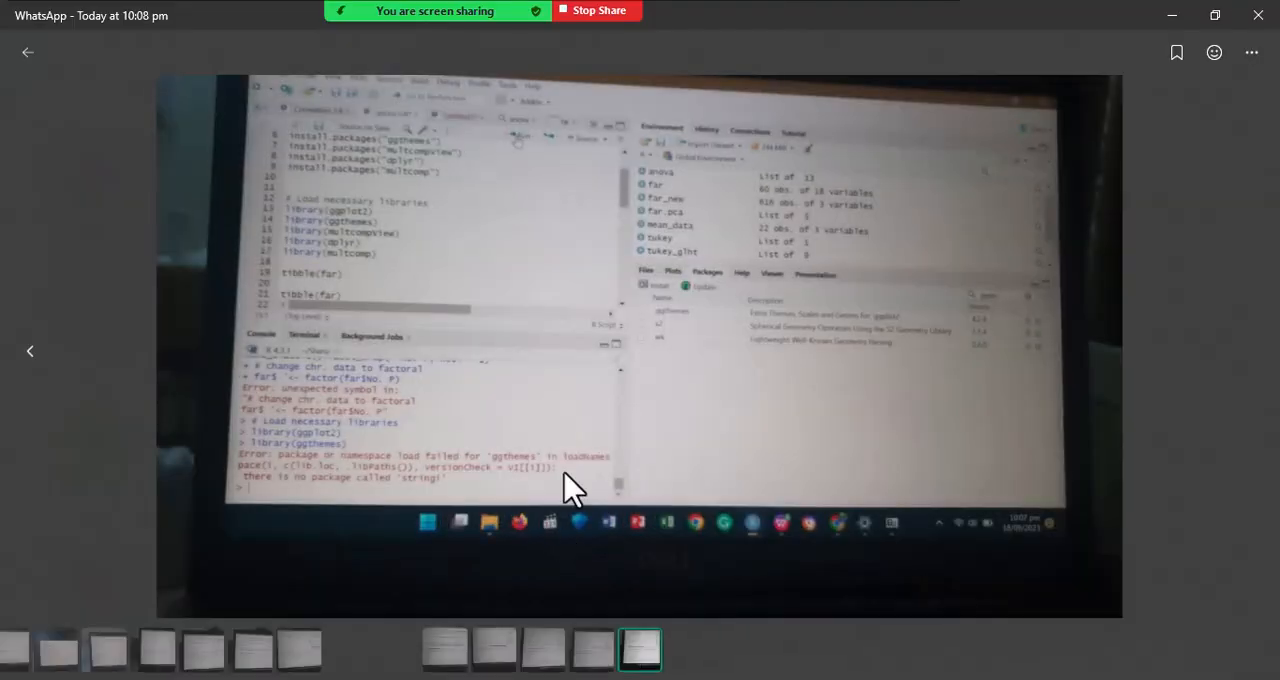
scroll(313, 468, up, 3)
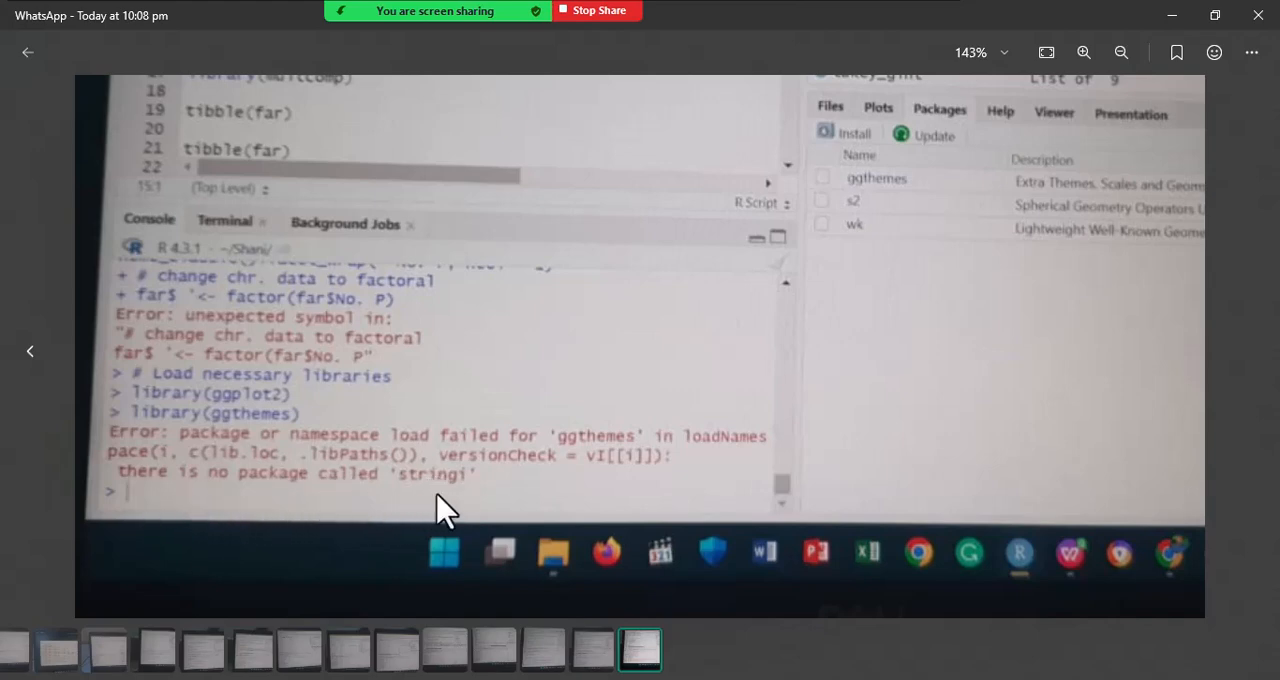
click(1258, 15)
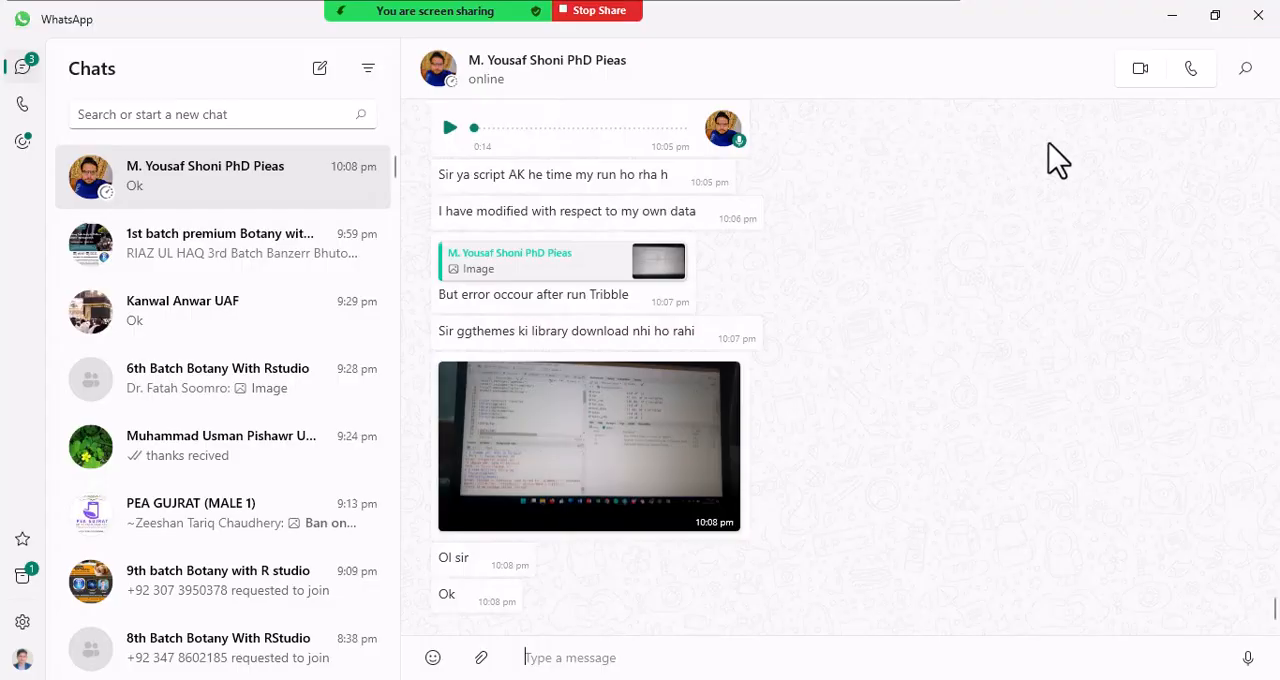
click(1175, 20)
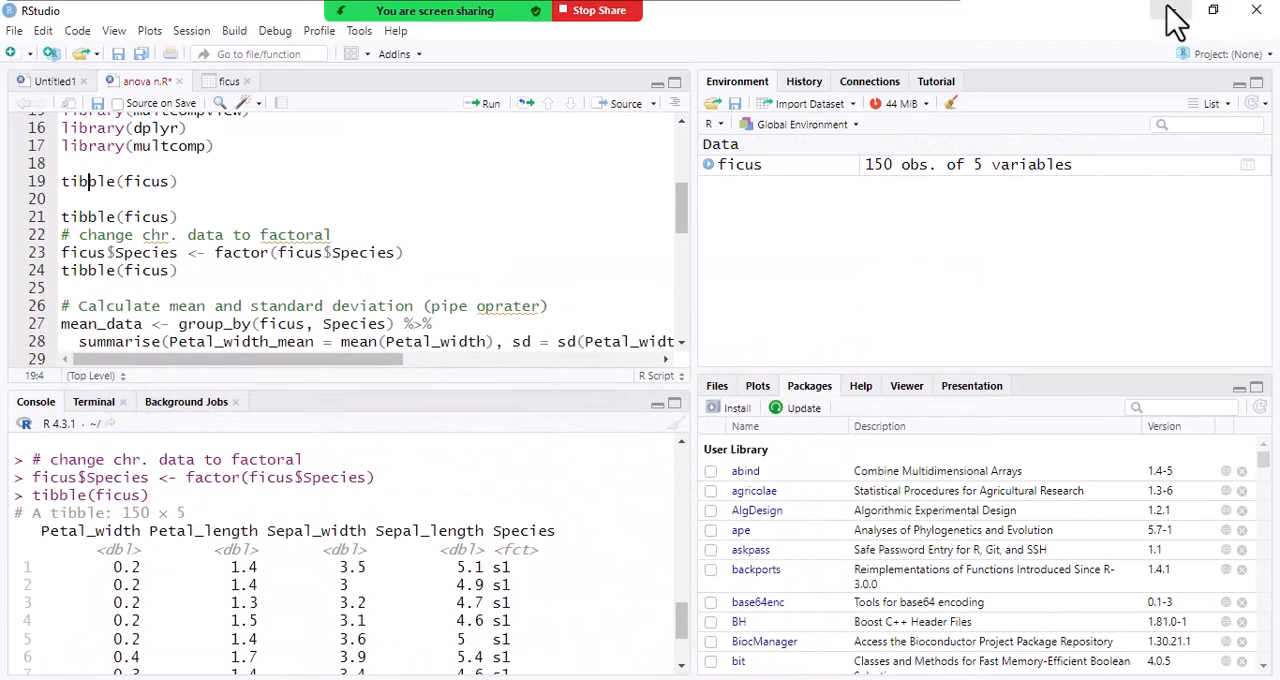
mouse_move(418, 6)
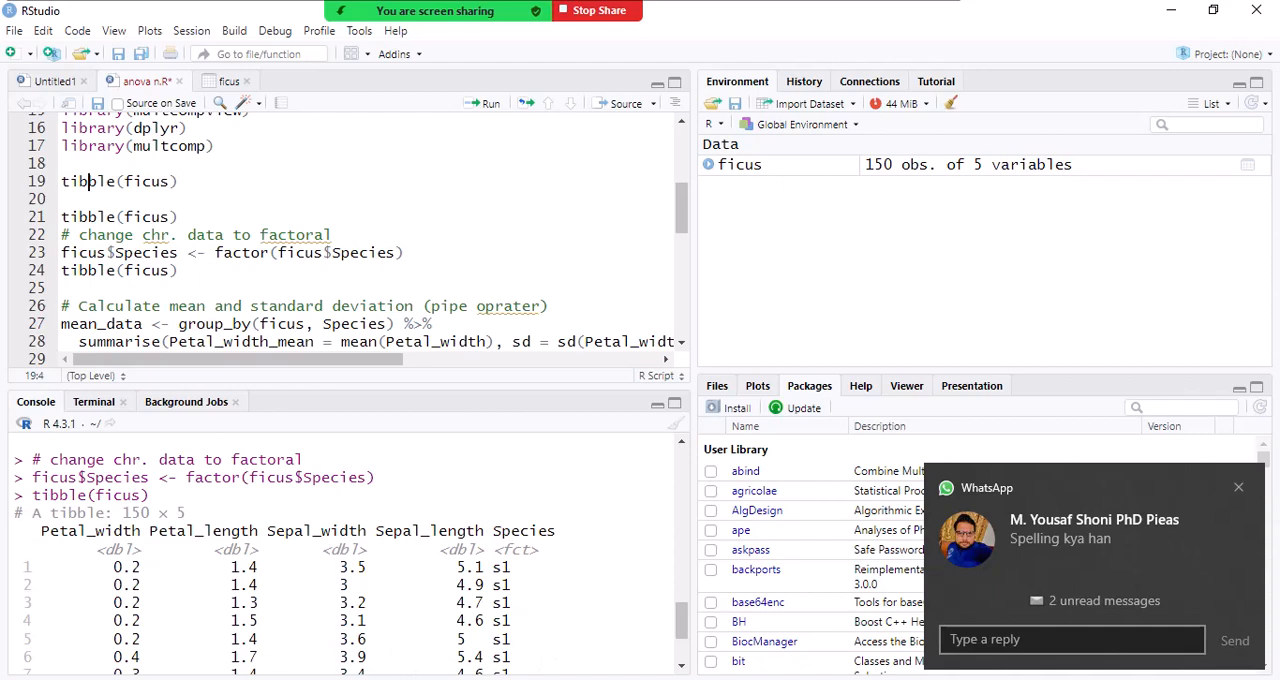
- Reopen the student's error photo in WhatsApp, check the spelling of the missing package name up close and return to RStudio
click(194, 677)
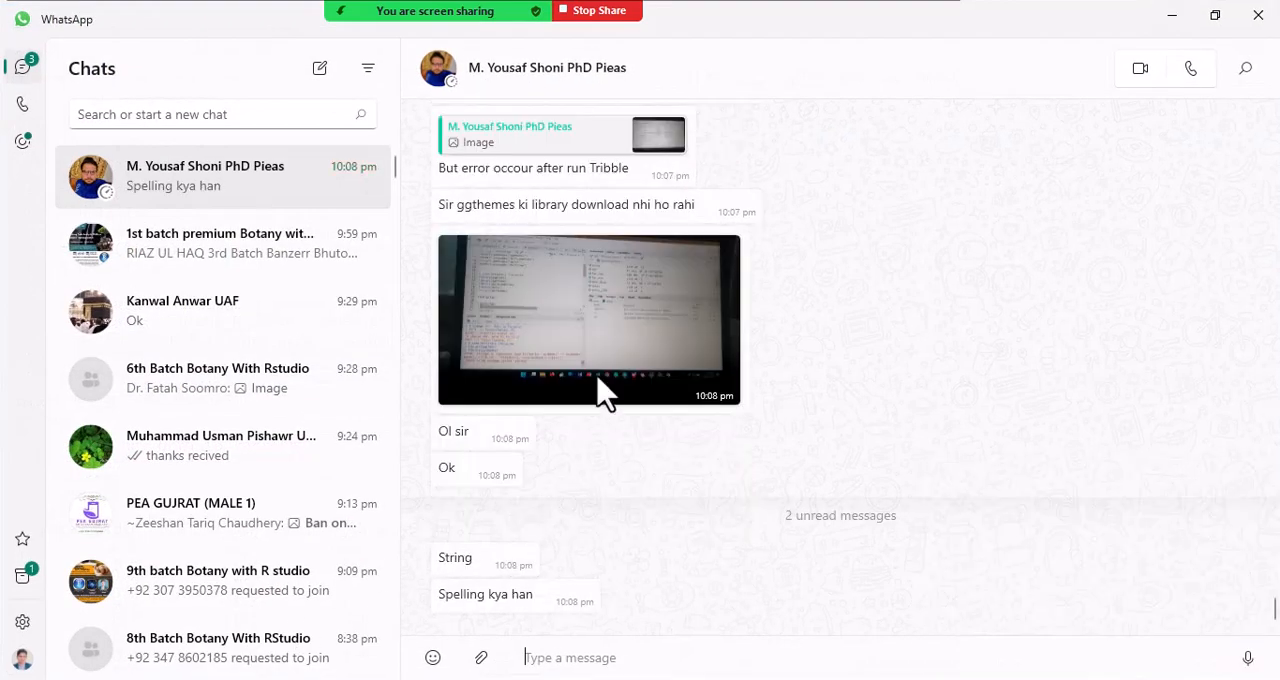
click(617, 346)
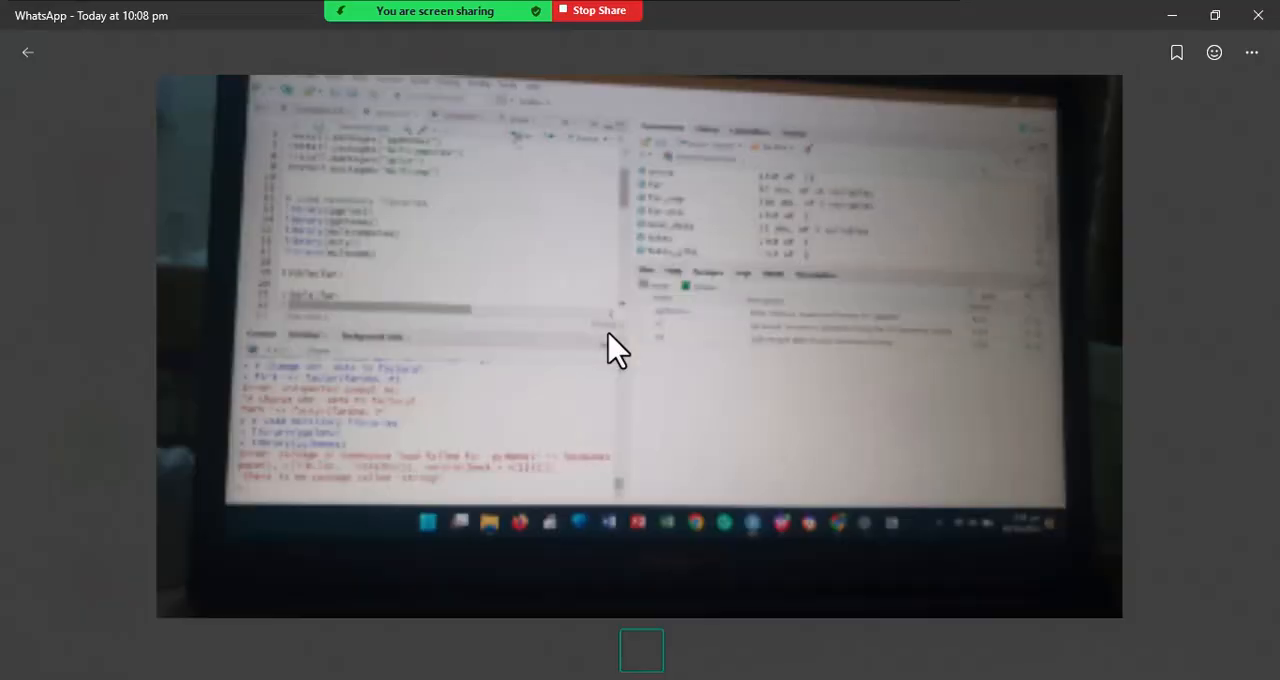
scroll(290, 505, up, 3)
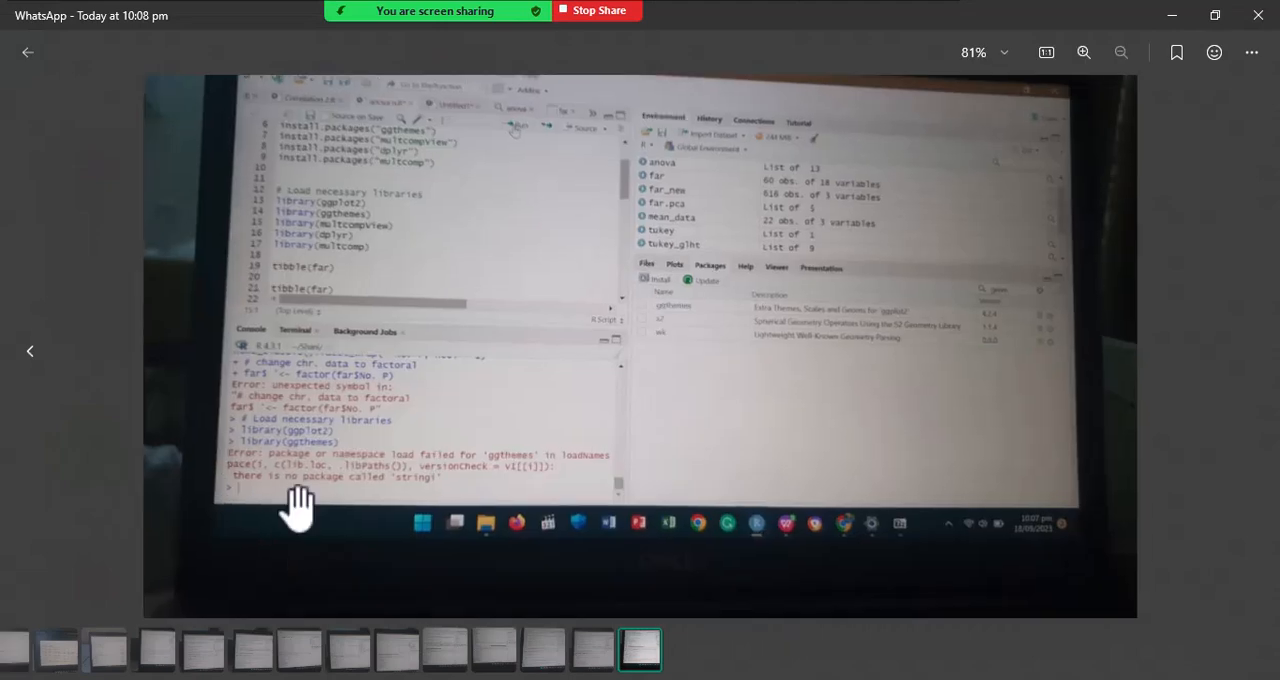
scroll(275, 495, up, 2)
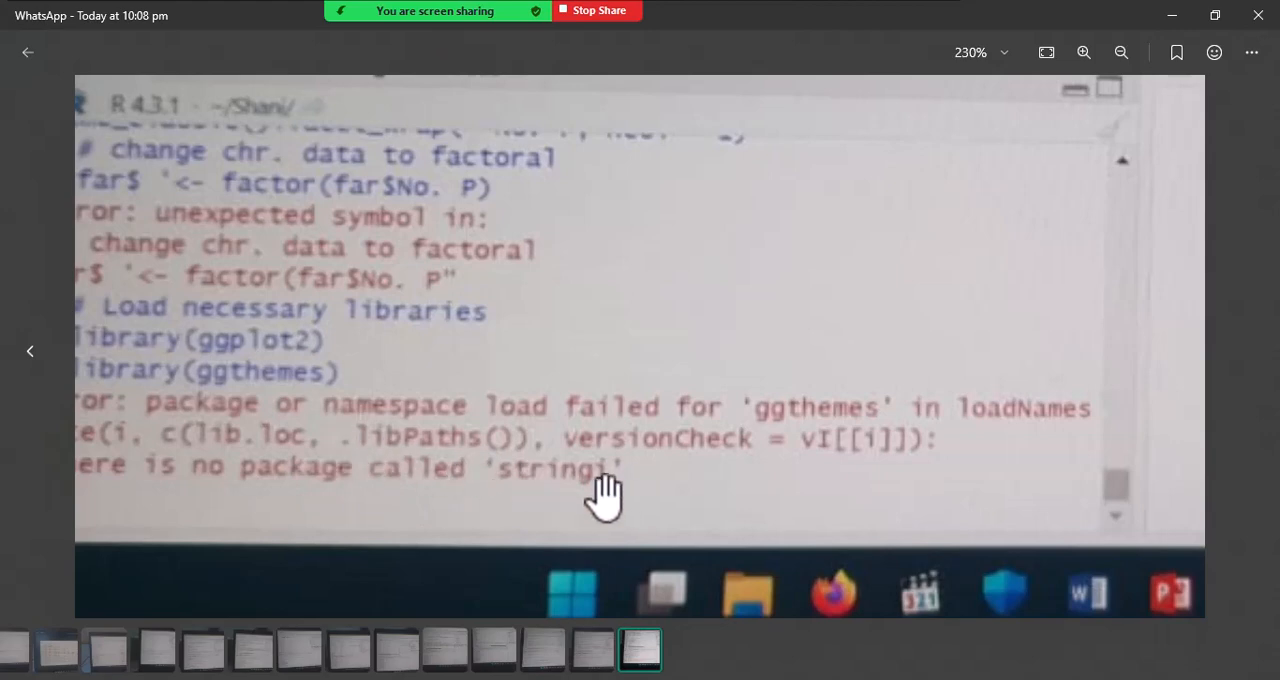
scroll(605, 490, down, 5)
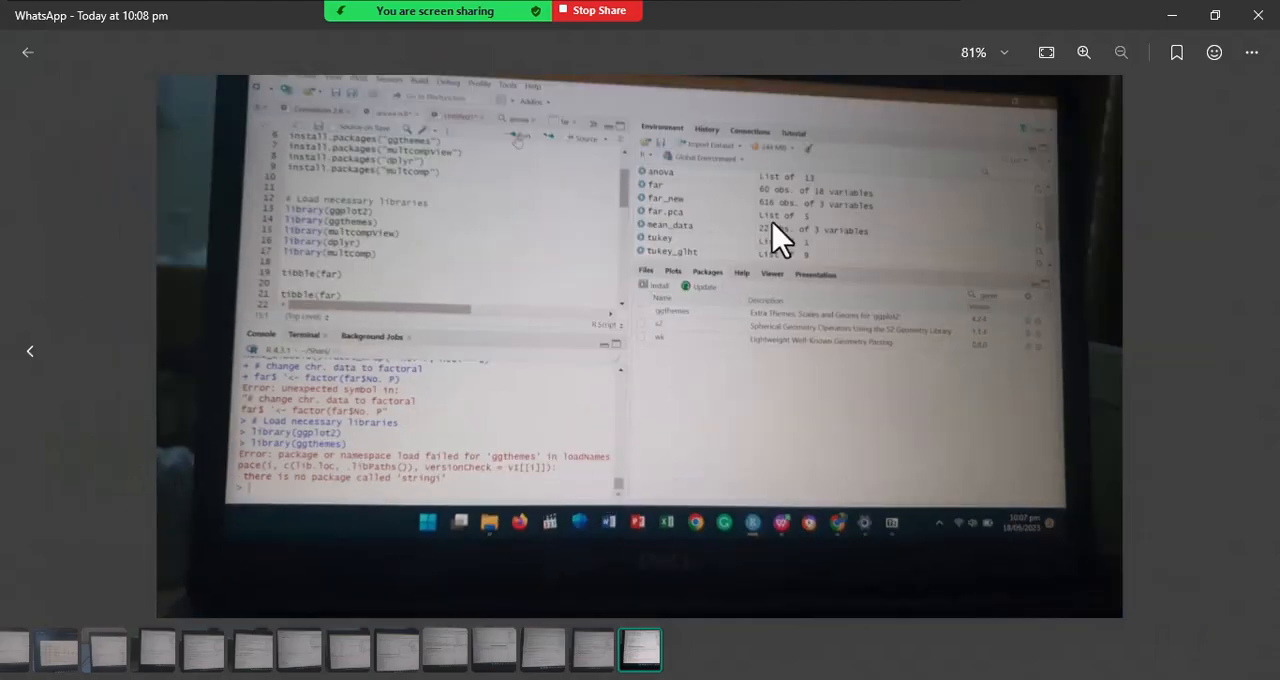
click(1268, 18)
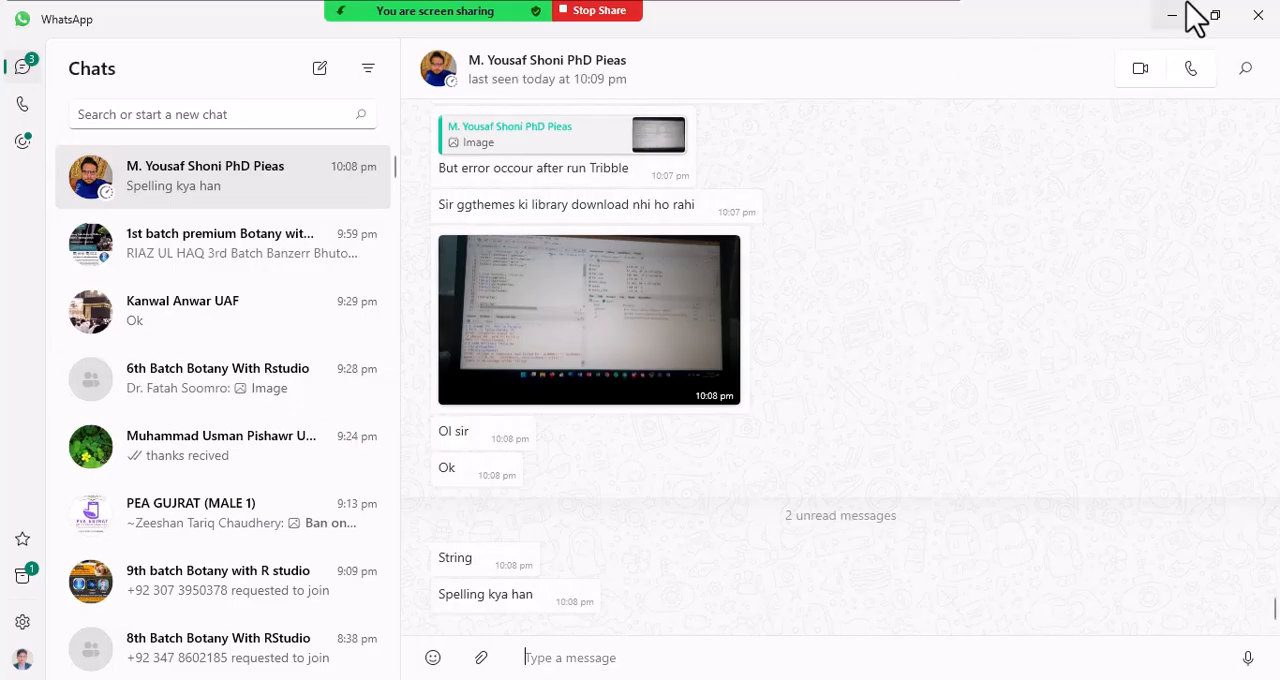
click(1180, 14)
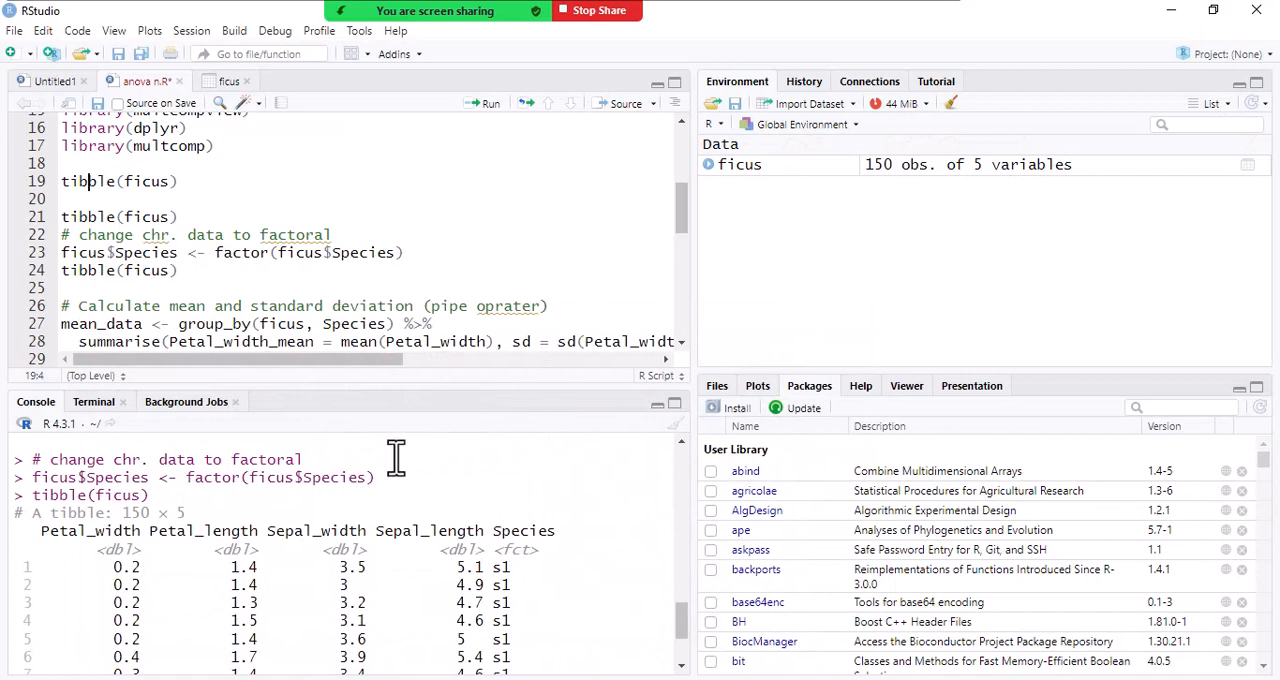
- Bring the end of the console output and the script's mean and standard deviation section into view
scroll(394, 457, down, 3)
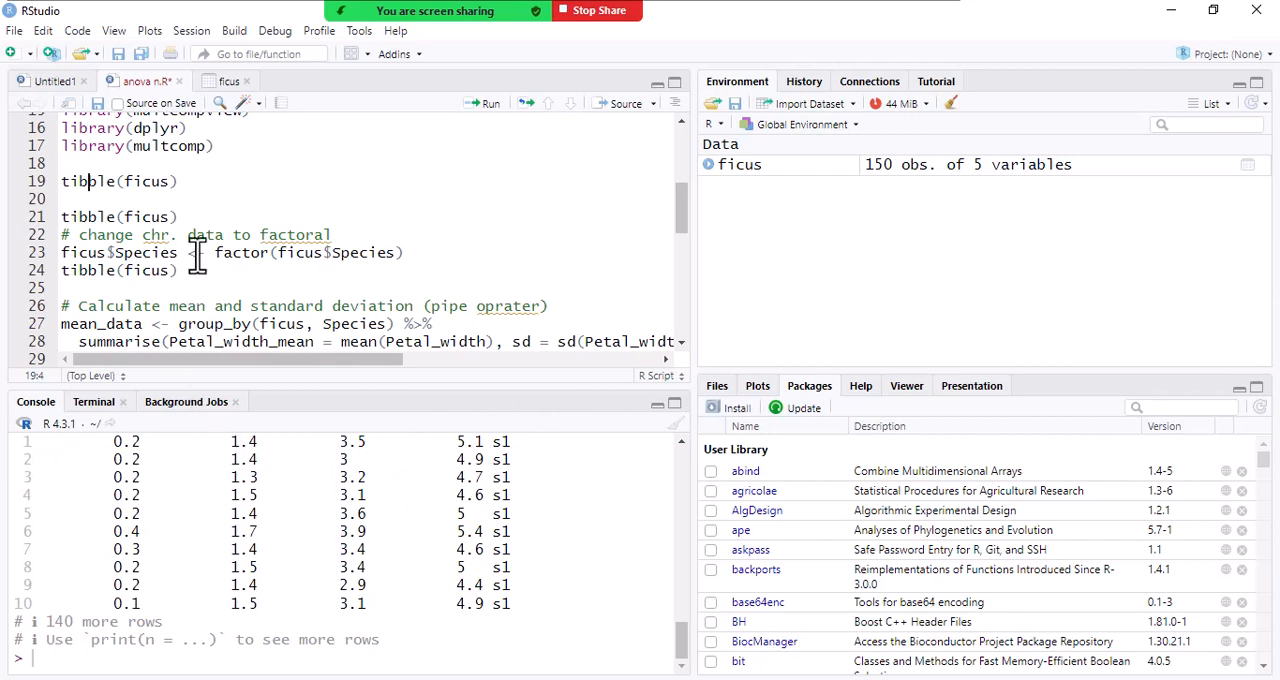
drag(687, 216, 687, 236)
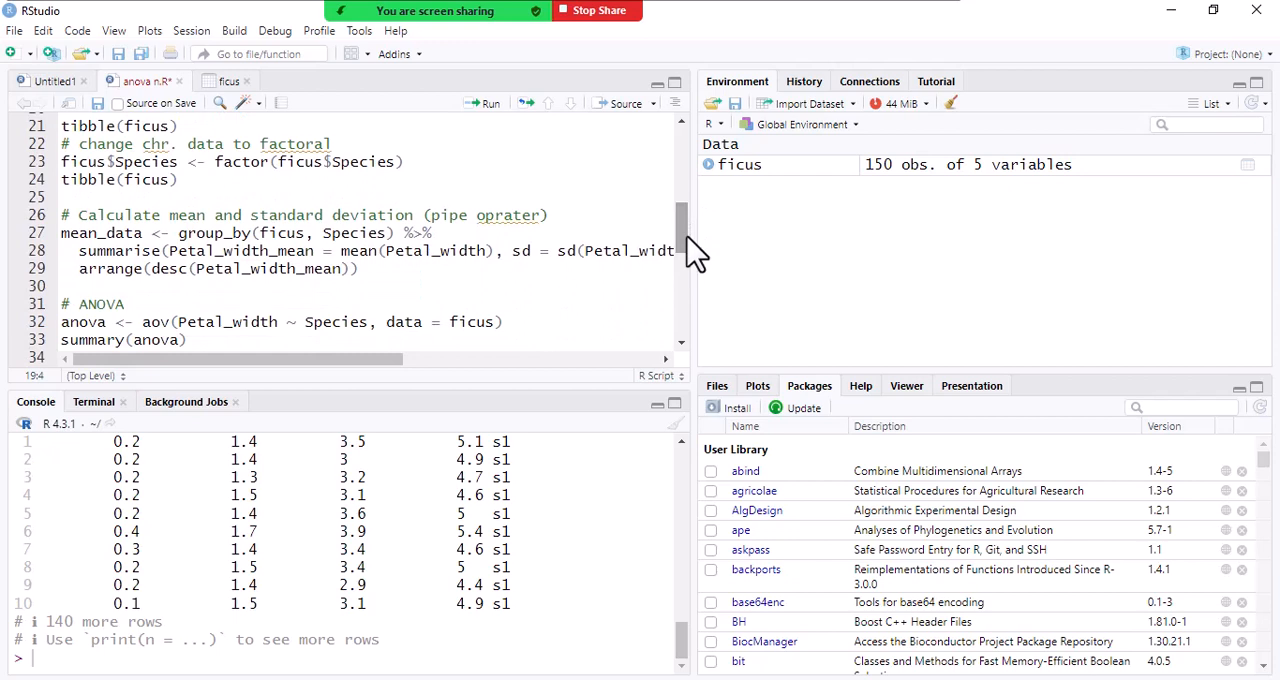
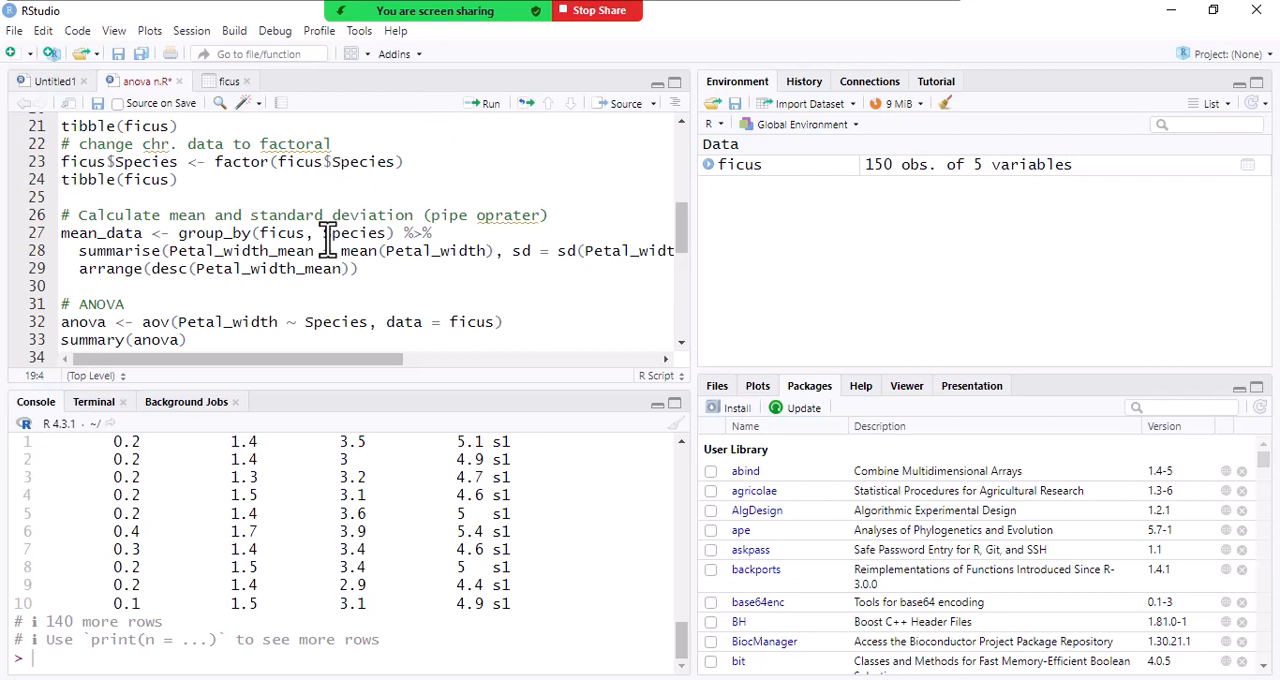
- Point out the group_by function, its ficus and Species arguments and the pipe operator in the mean_data code
click(325, 235)
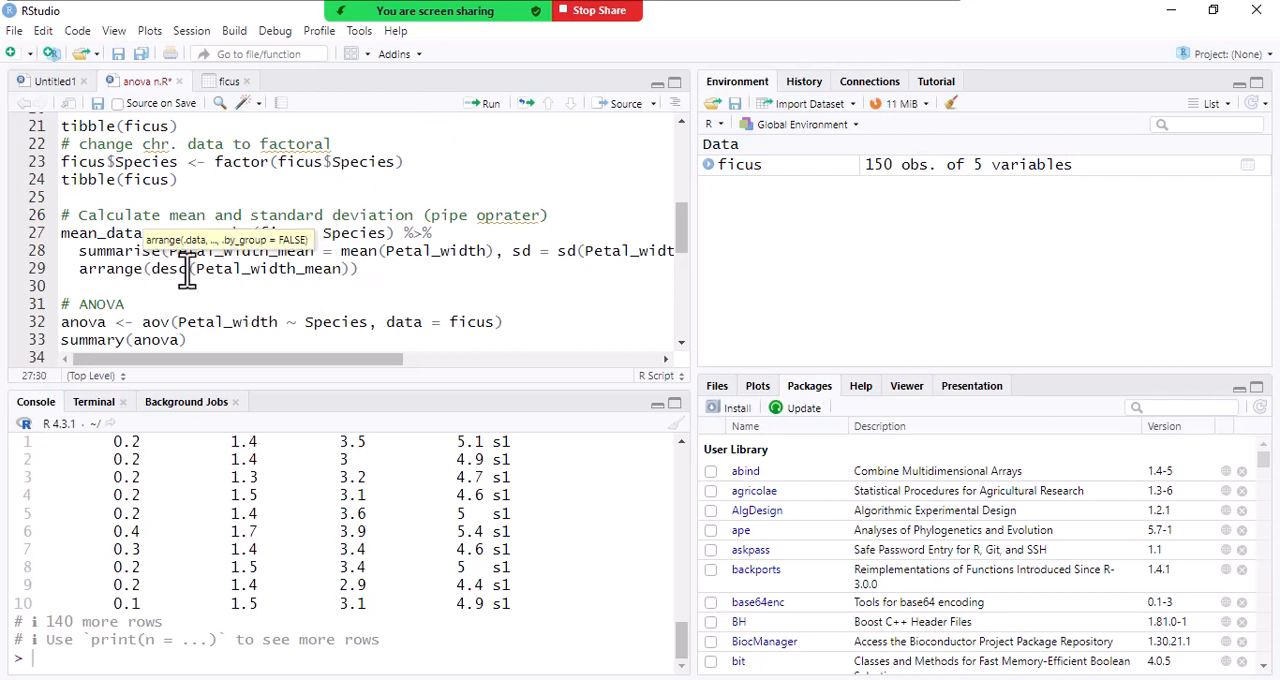
click(540, 256)
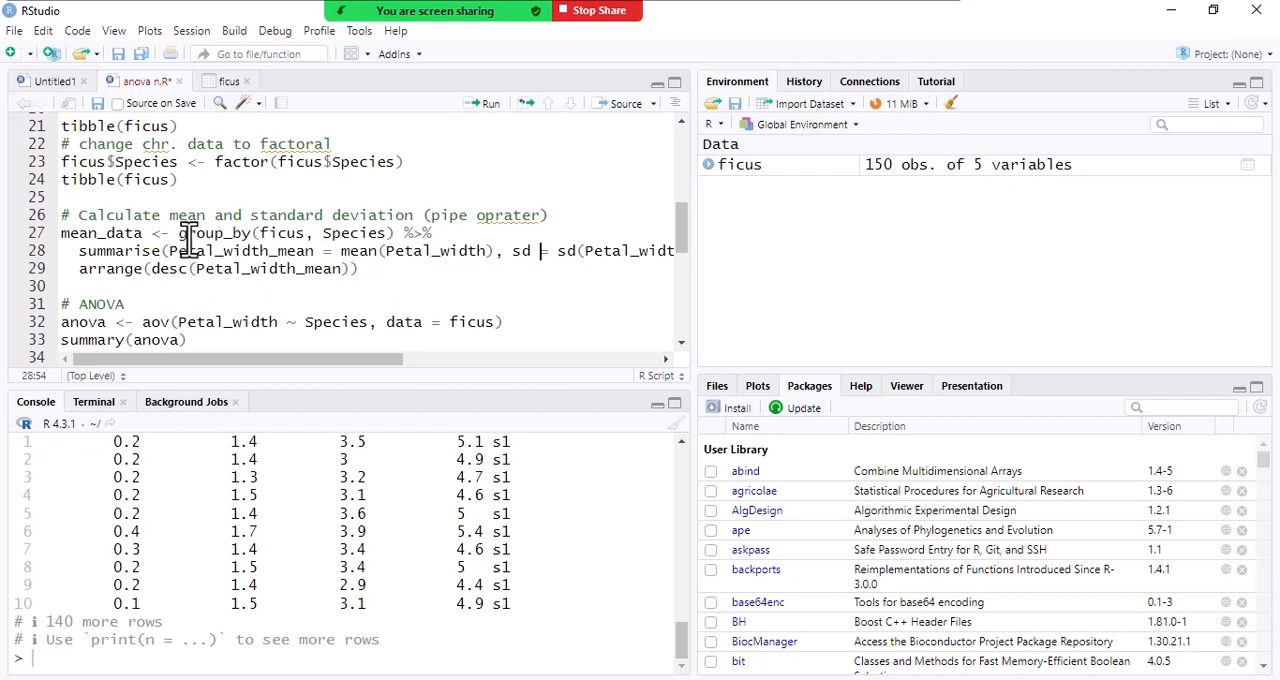
drag(178, 233, 250, 235)
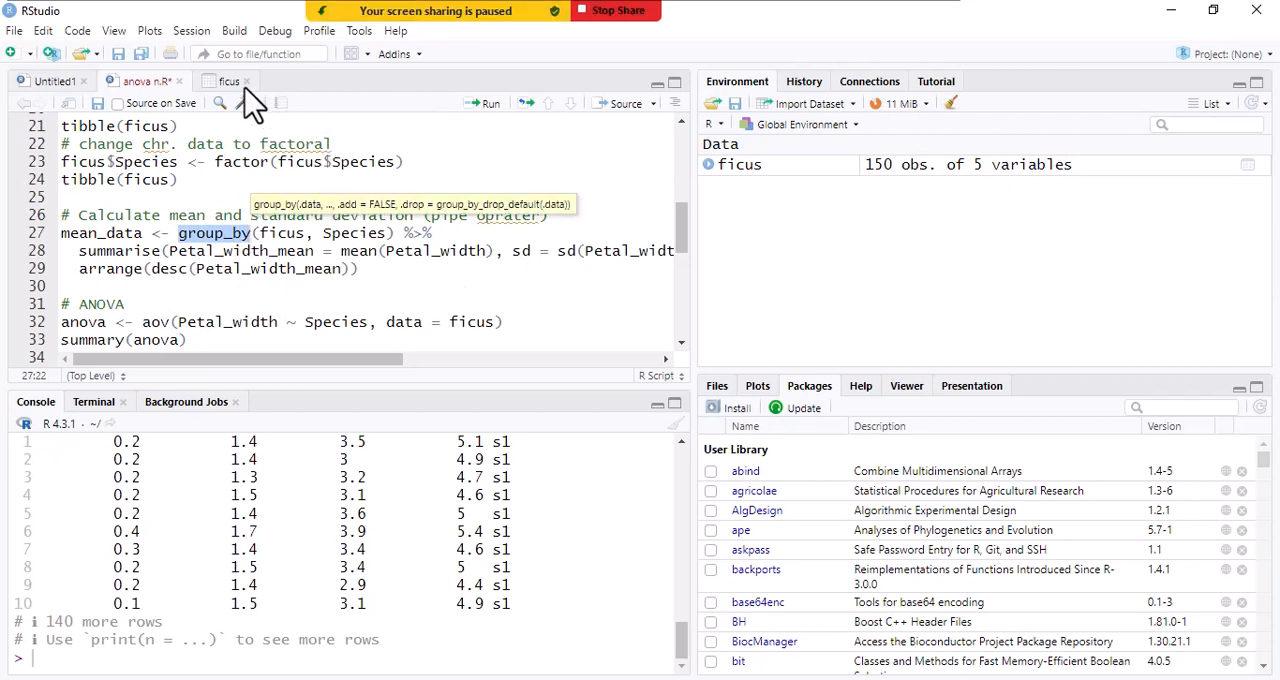
click(288, 234)
click(350, 236)
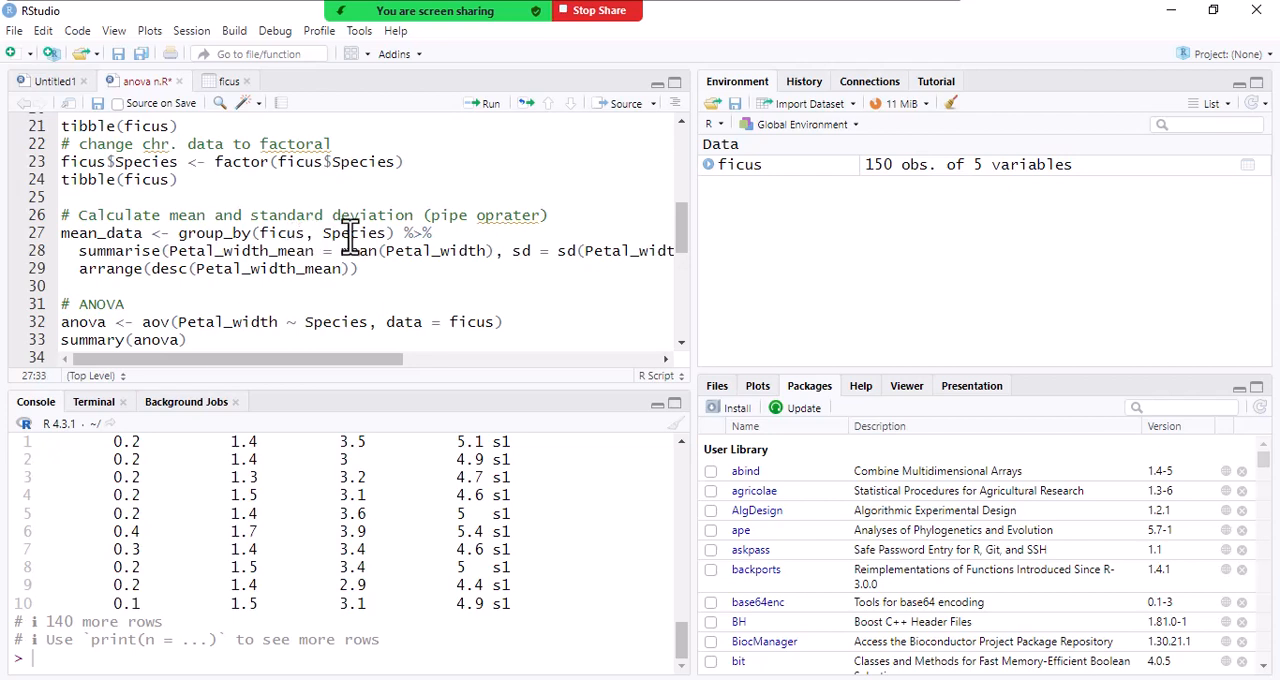
drag(402, 234, 444, 234)
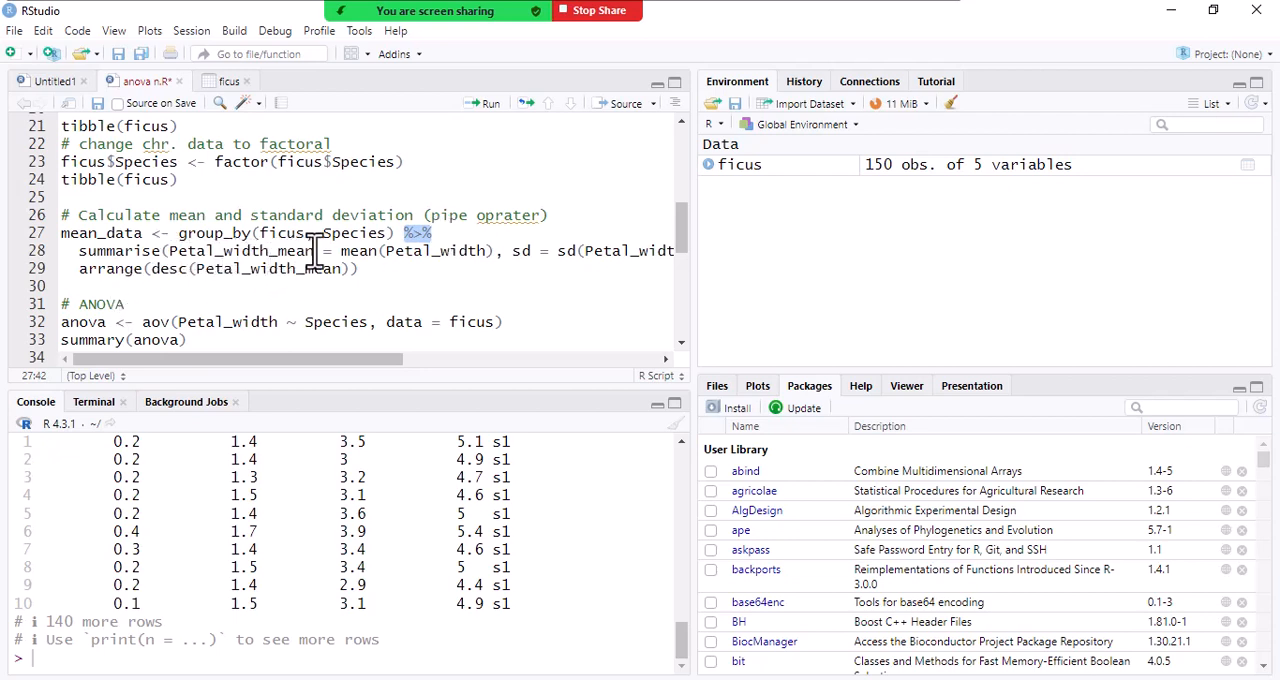
- Review the columns of the ficus table and the mean and sd terms of the script's summarise line
click(226, 84)
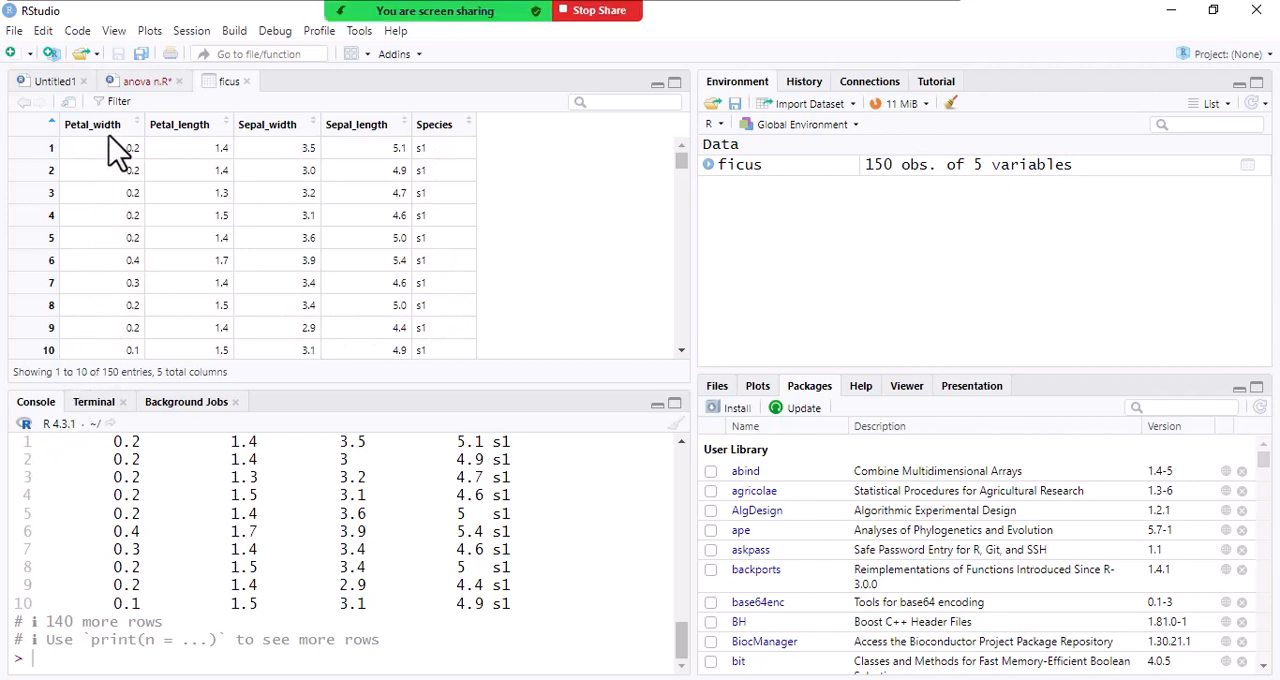
click(135, 83)
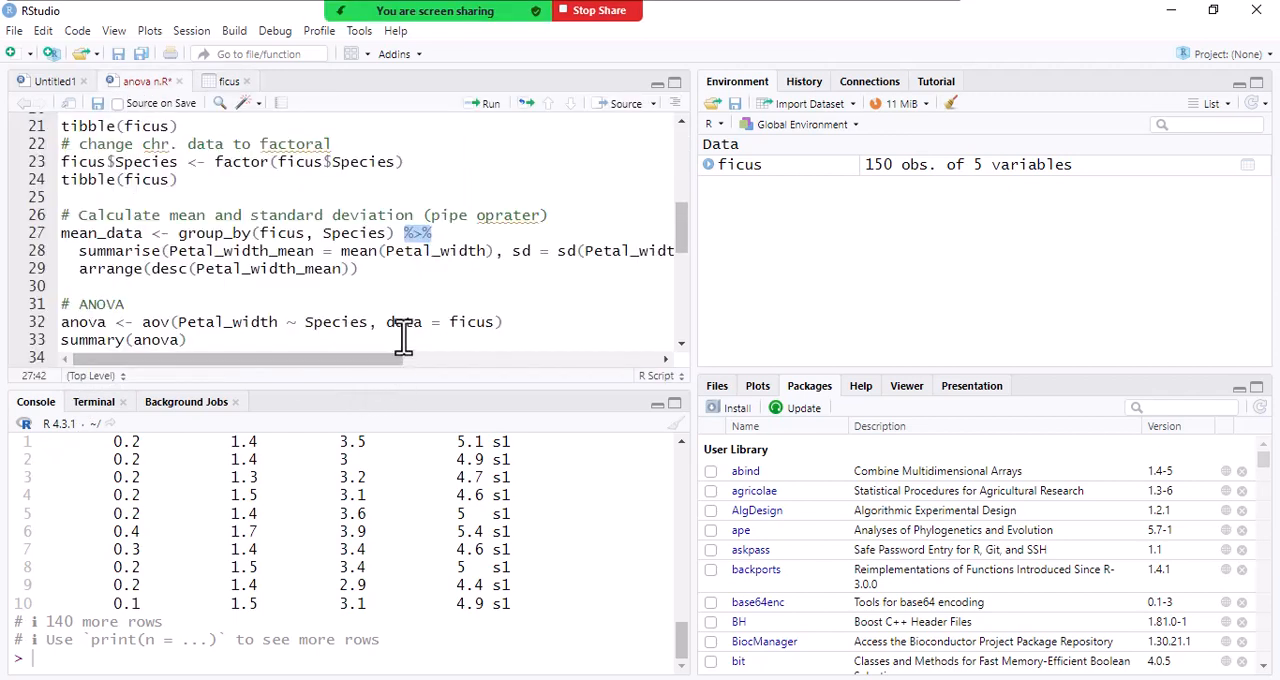
click(342, 251)
key(Right)
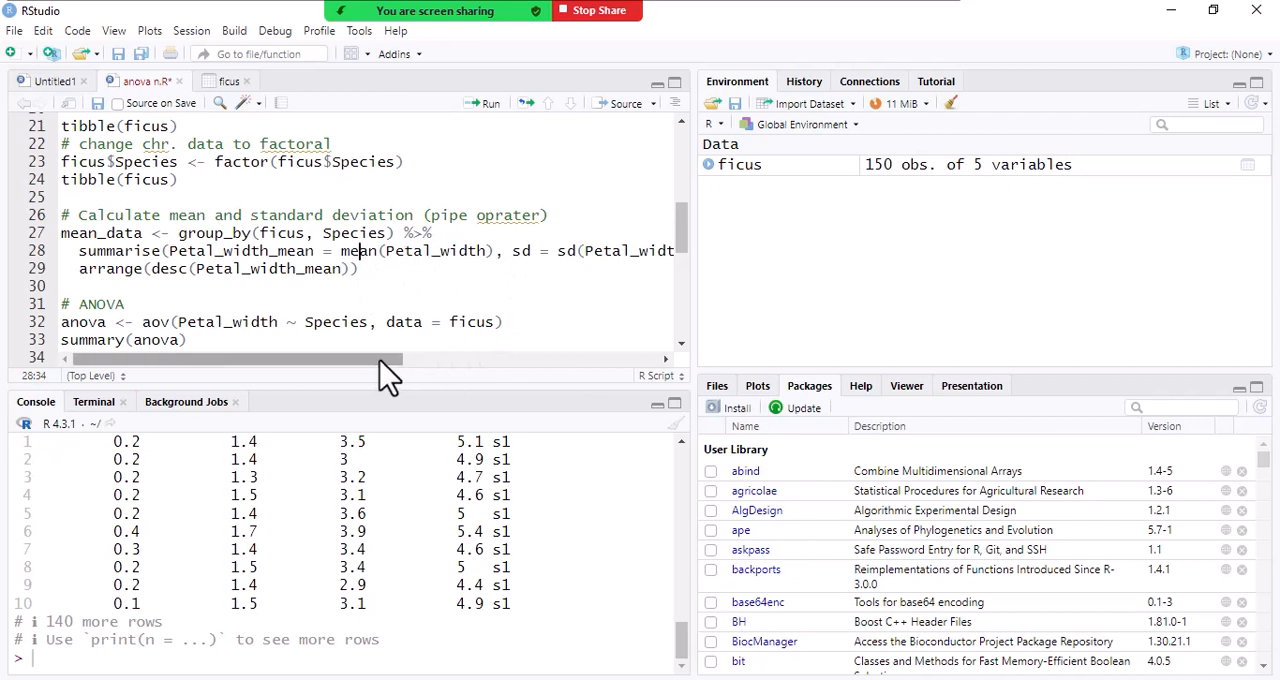
drag(386, 371, 528, 372)
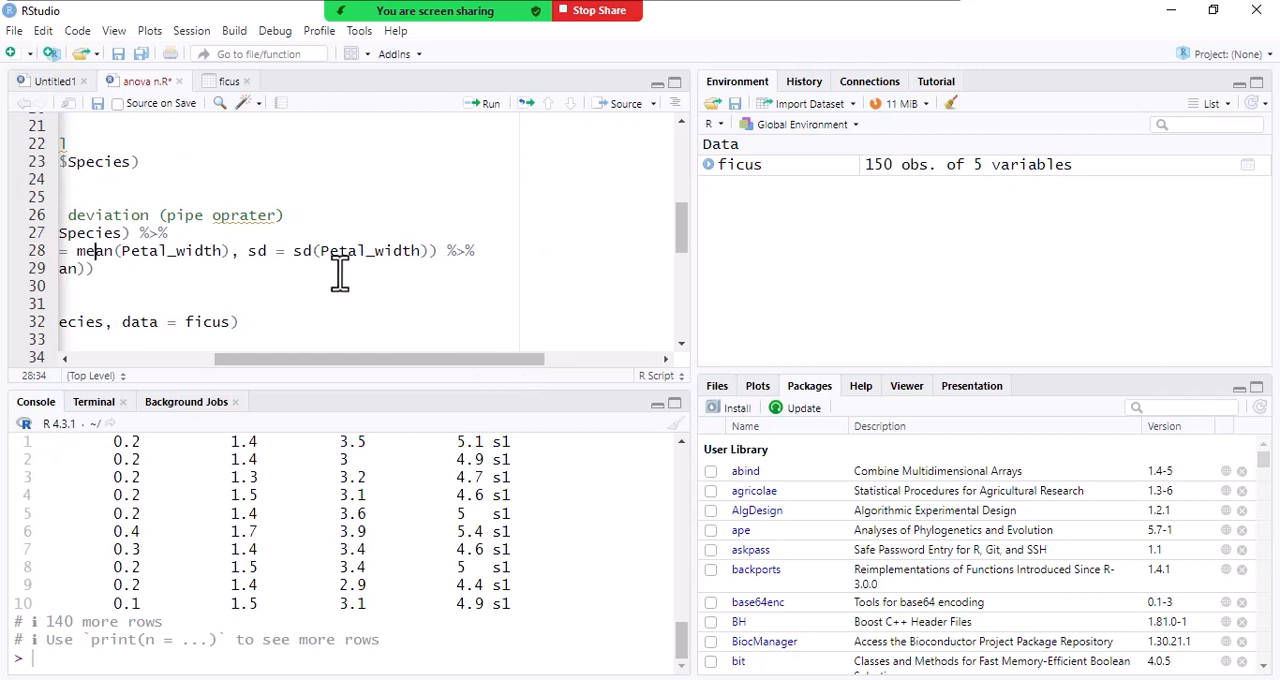
double_click(300, 256)
click(342, 277)
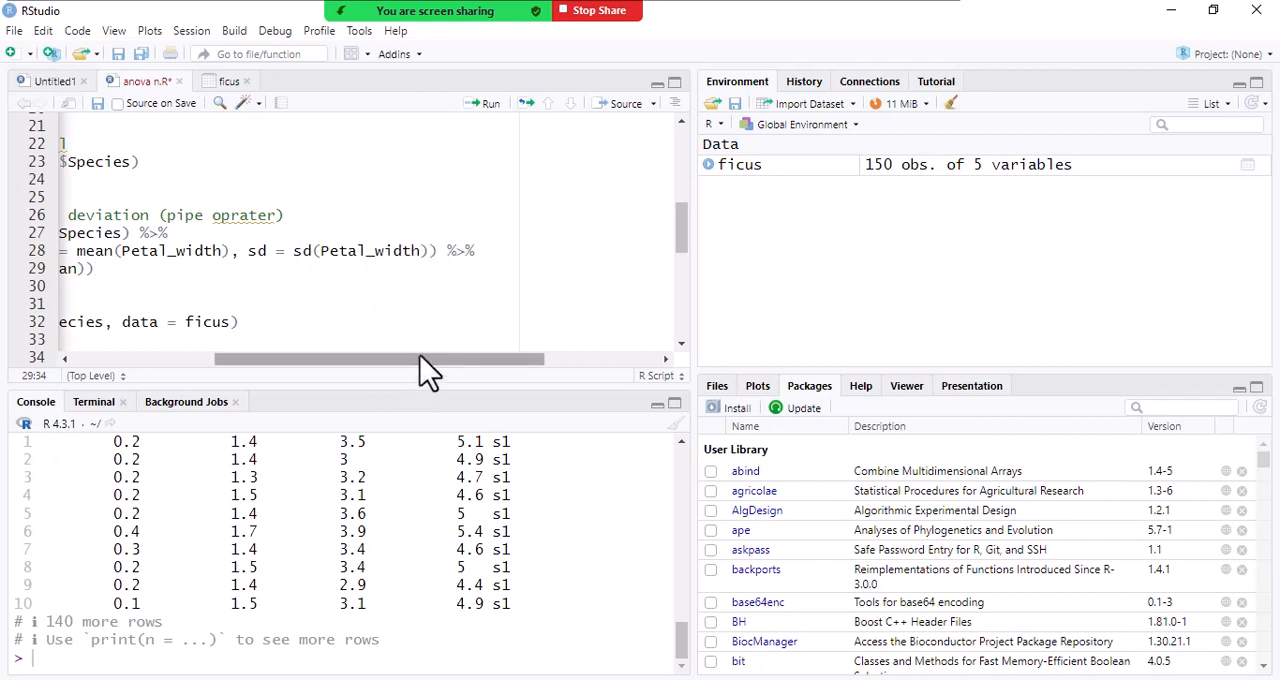
drag(420, 357, 271, 362)
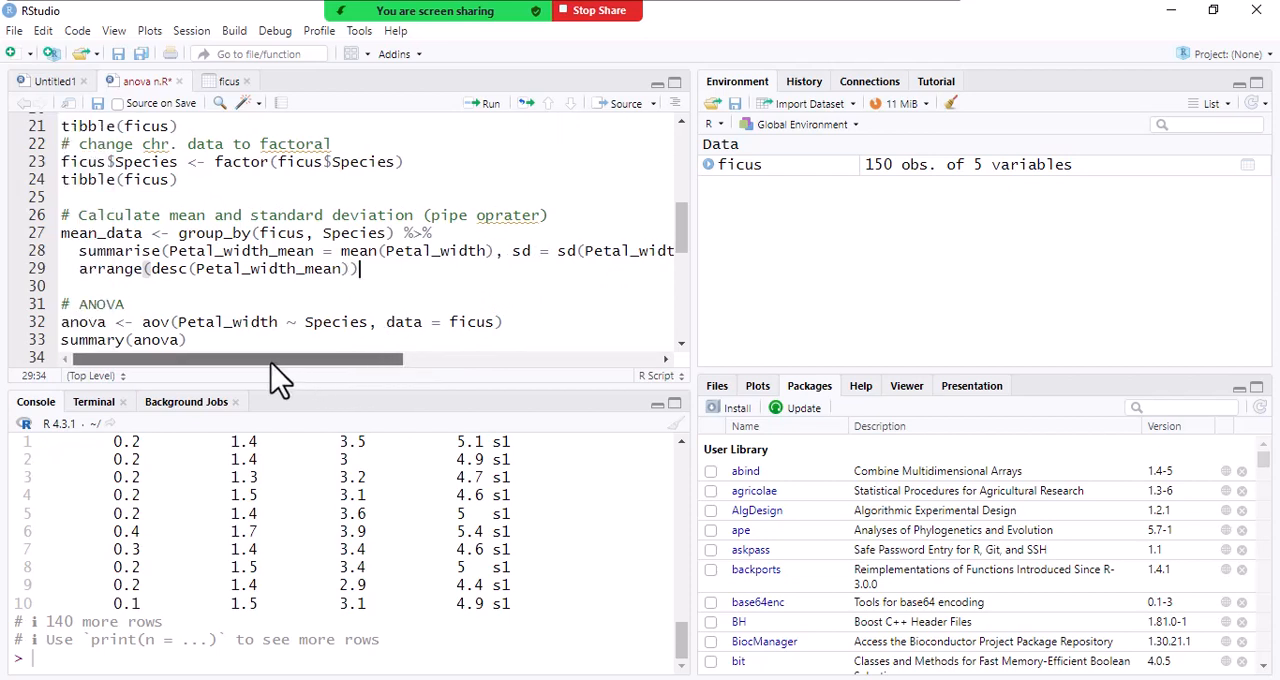
- Run the mean_data code that calculates petal width mean and sd by species, and open the mean_data table
click(145, 272)
click(369, 284)
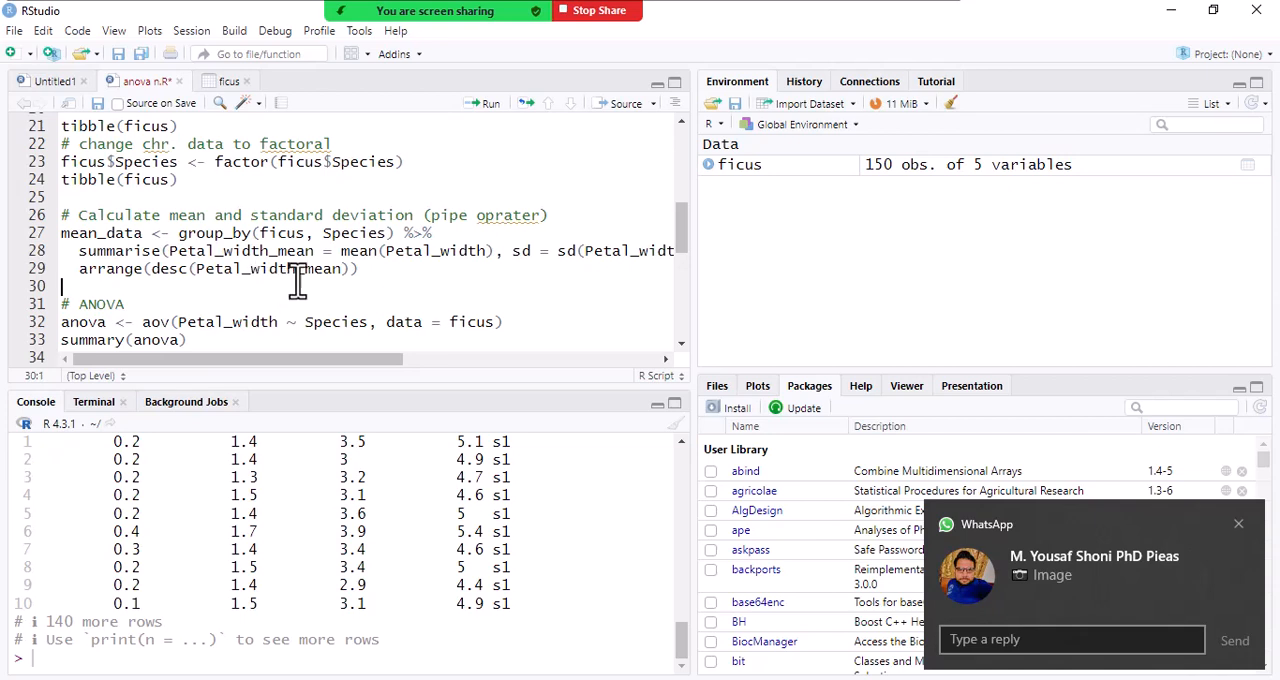
click(360, 270)
click(490, 104)
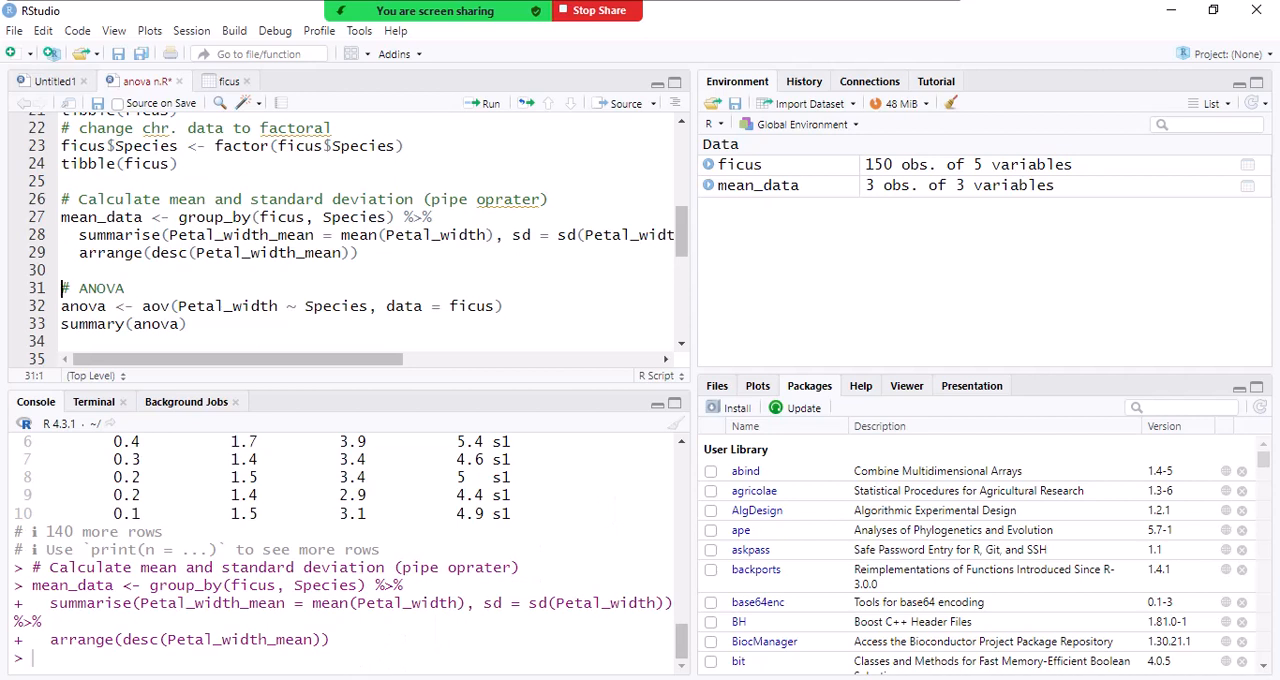
click(958, 192)
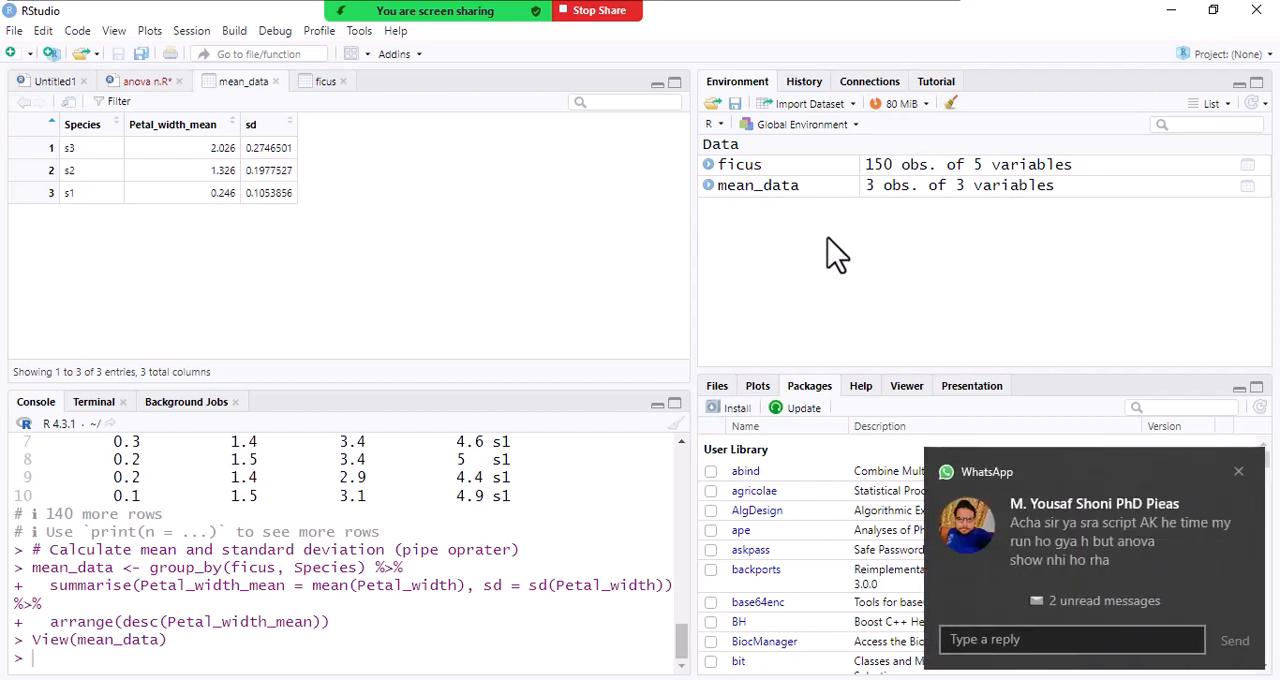
- Dismiss the student's WhatsApp notification, read the new messages in the chat and return to RStudio
click(1238, 472)
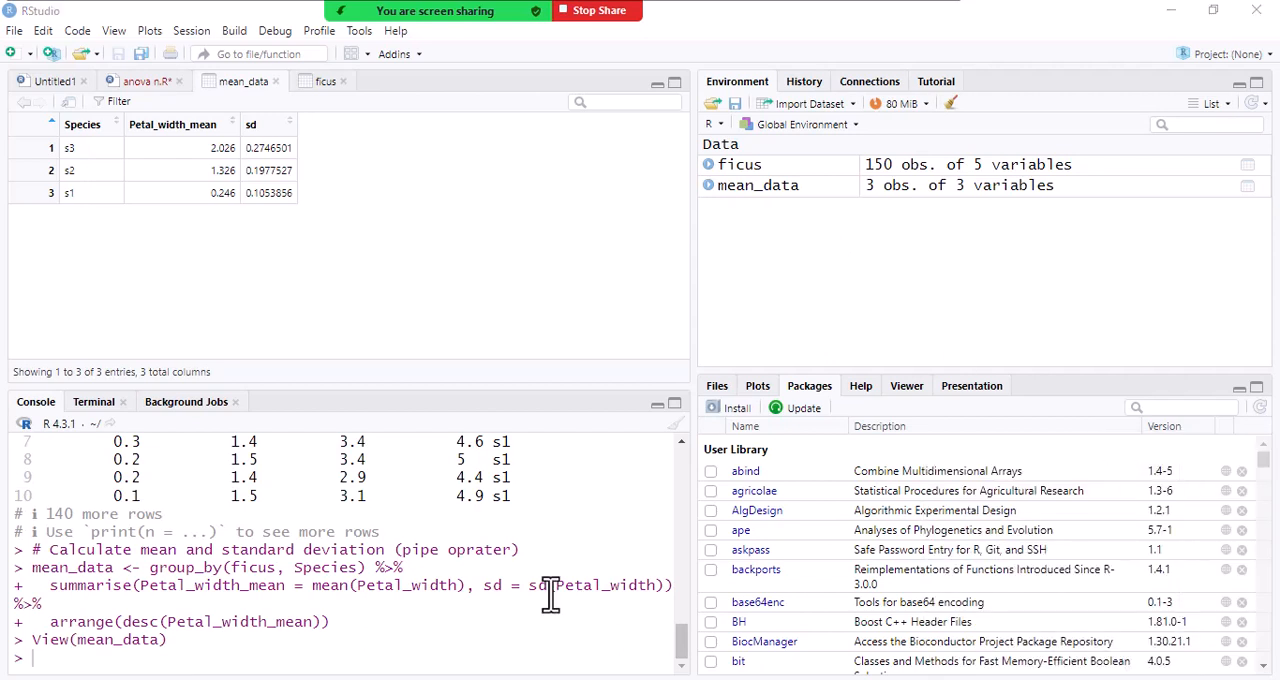
click(328, 679)
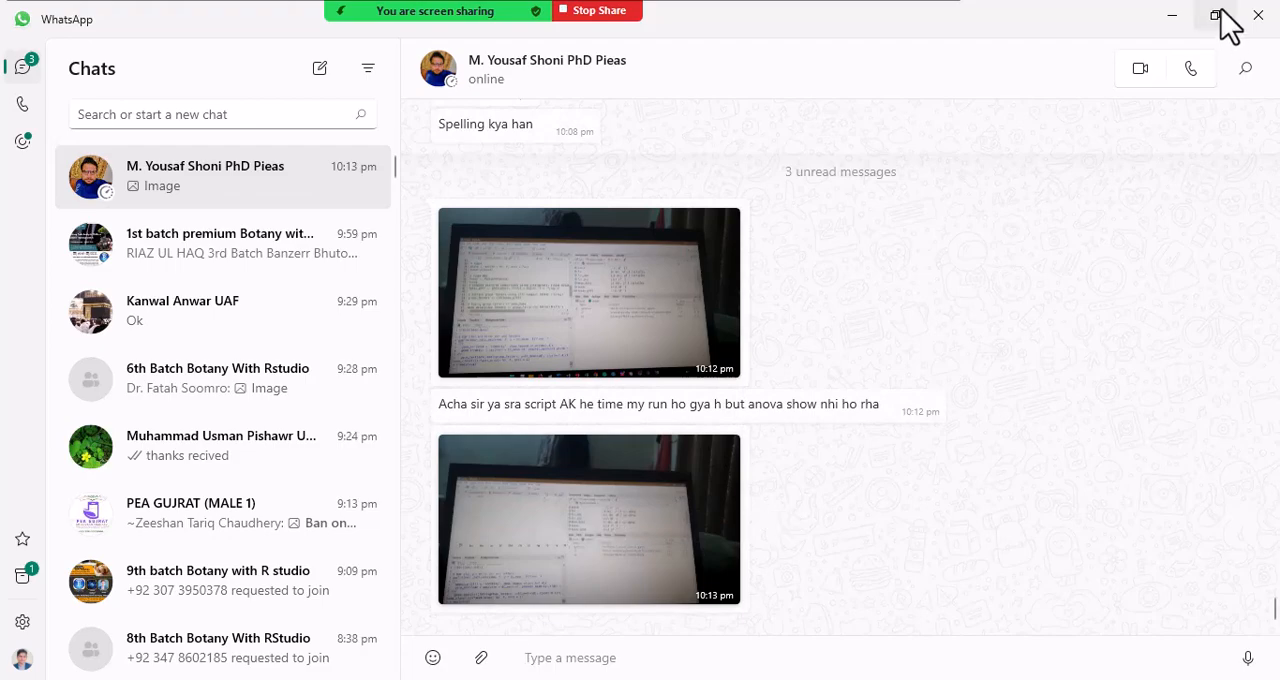
click(1172, 16)
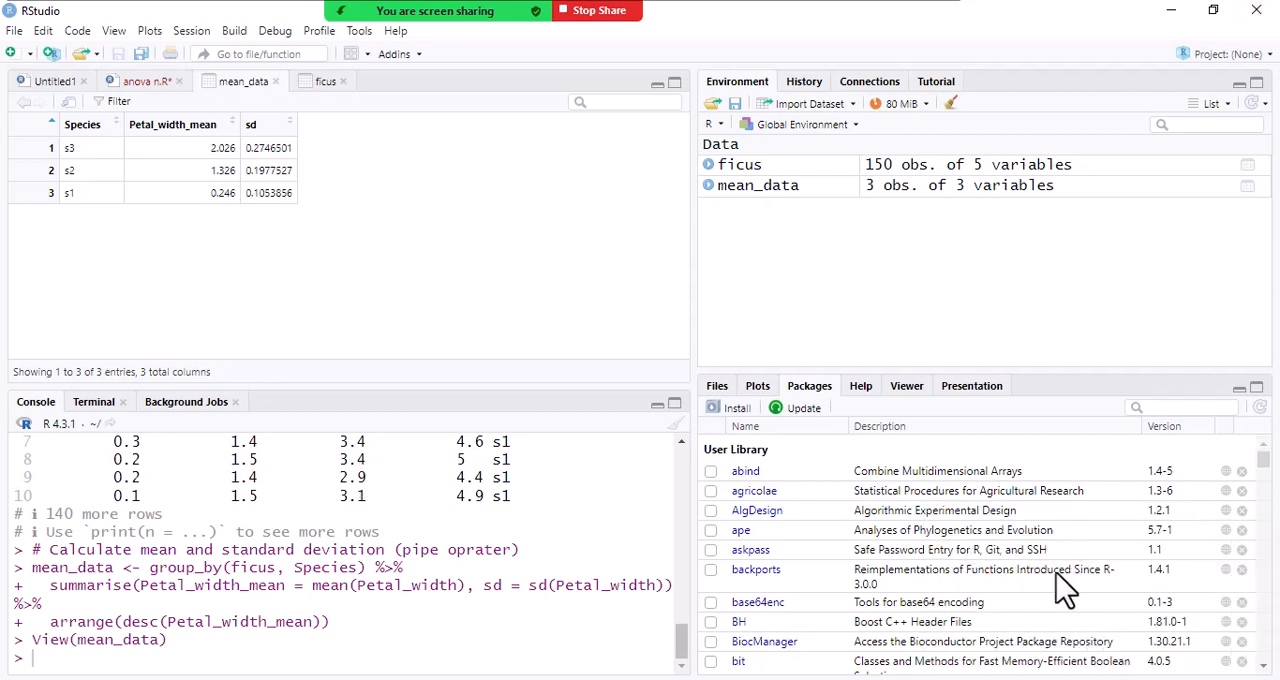
- Switch to WhatsApp, examine the student's latest photo of the RStudio screen up close and return to RStudio
key(alt+Tab)
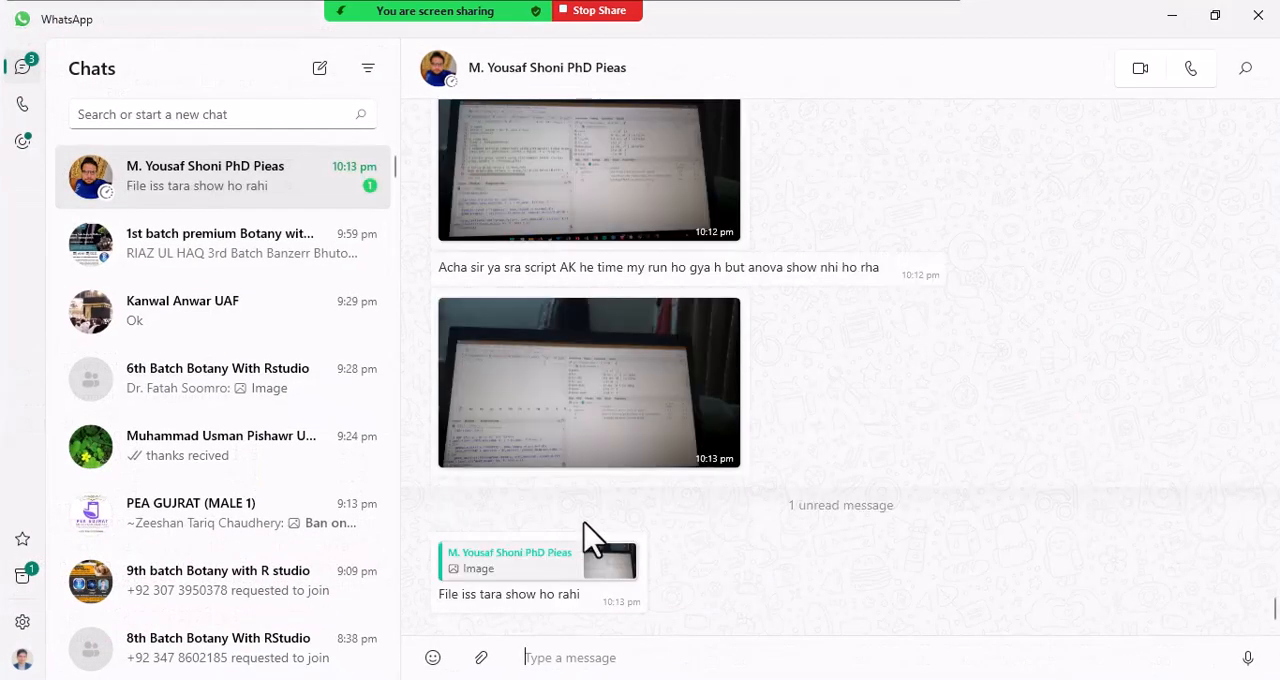
click(574, 414)
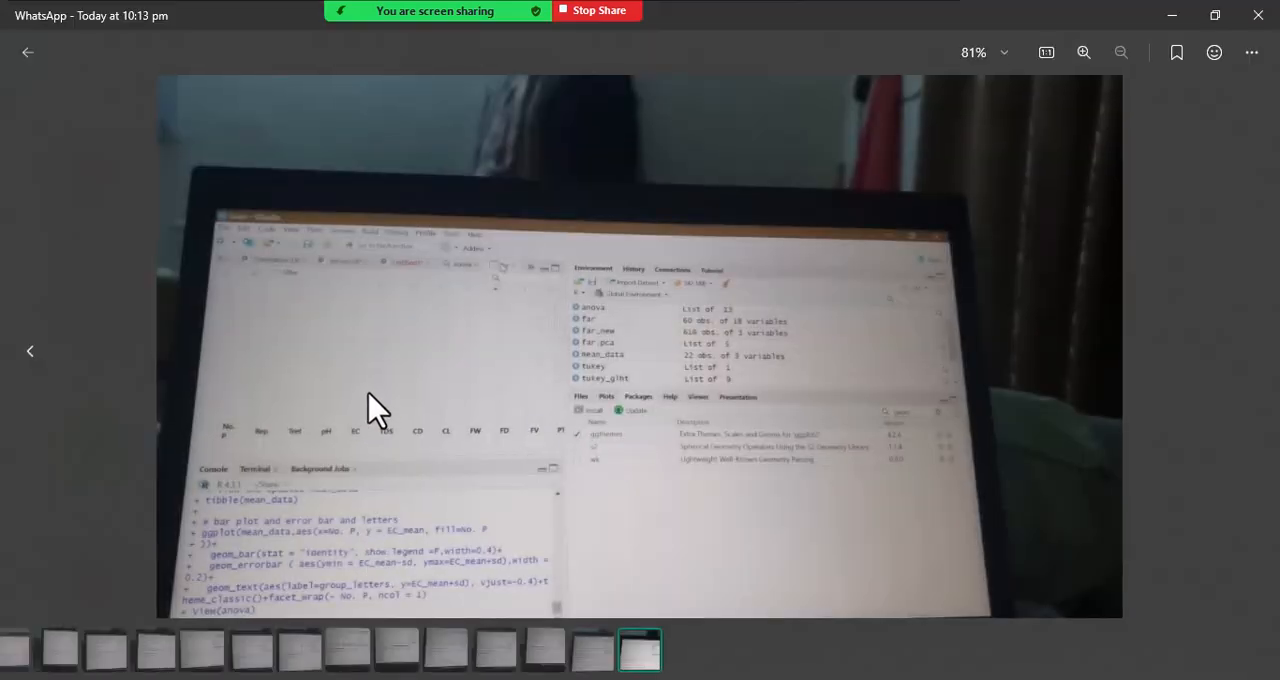
scroll(369, 392, up, 1)
scroll(375, 407, up, 2)
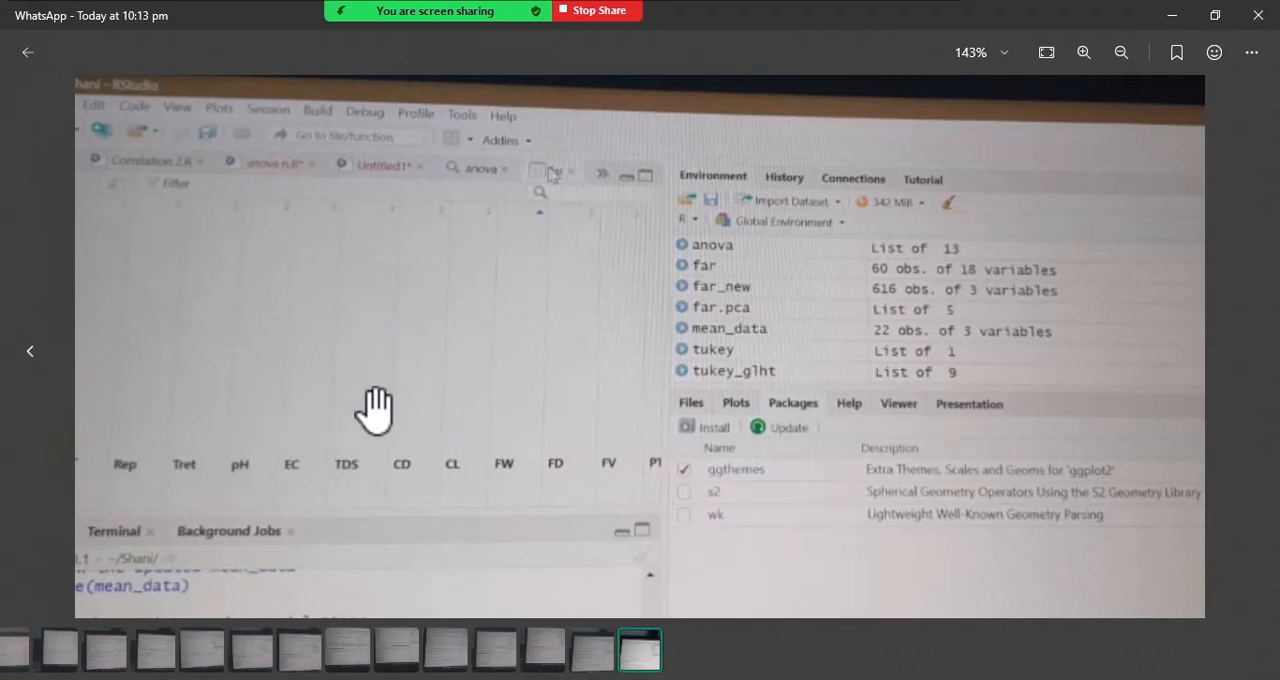
scroll(375, 407, down, 2)
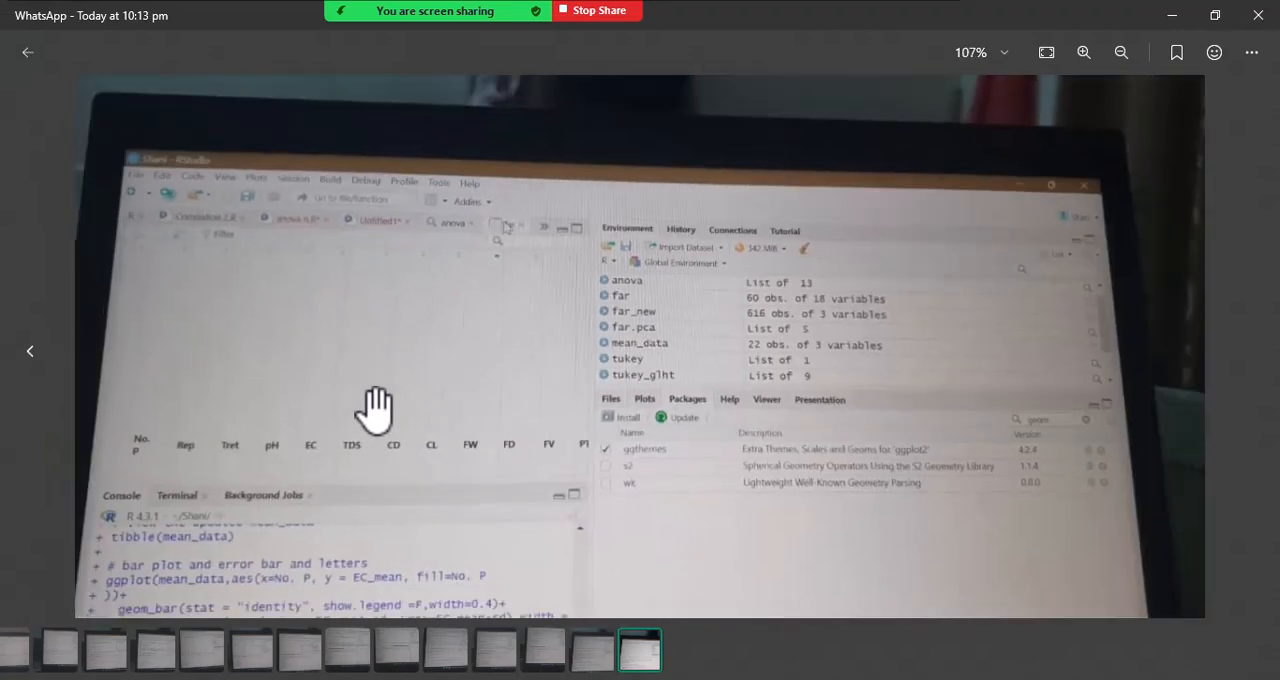
scroll(375, 407, down, 2)
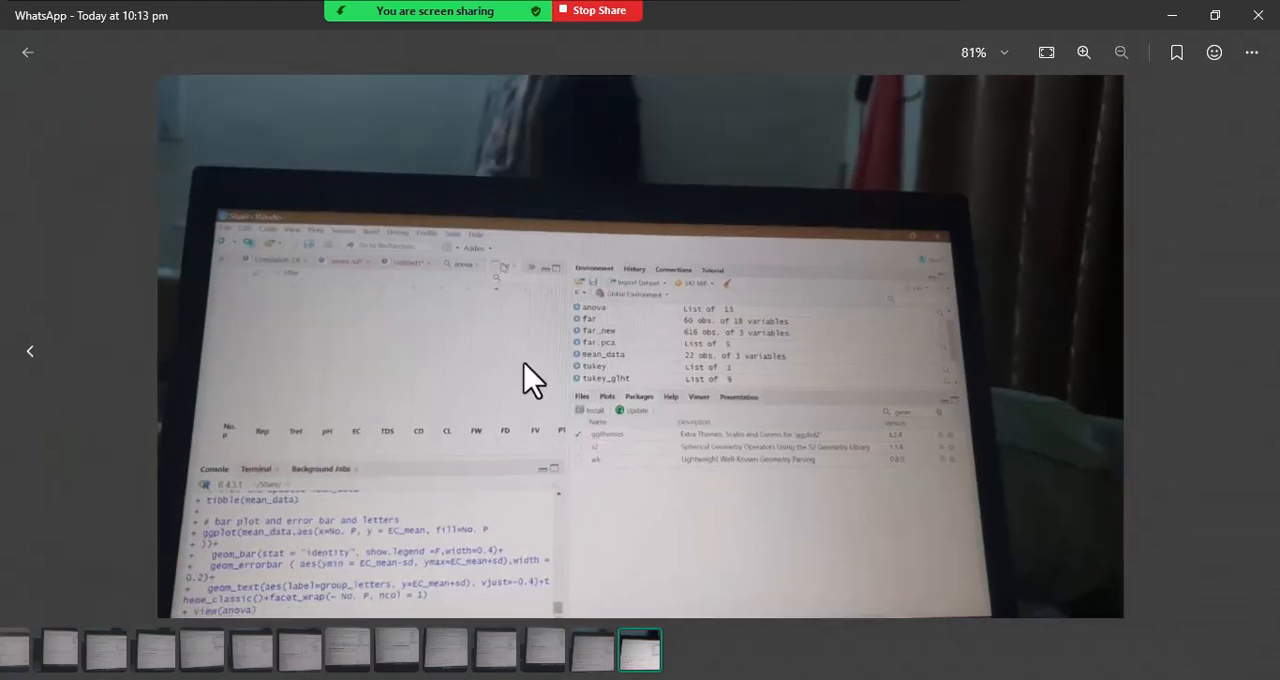
click(1258, 14)
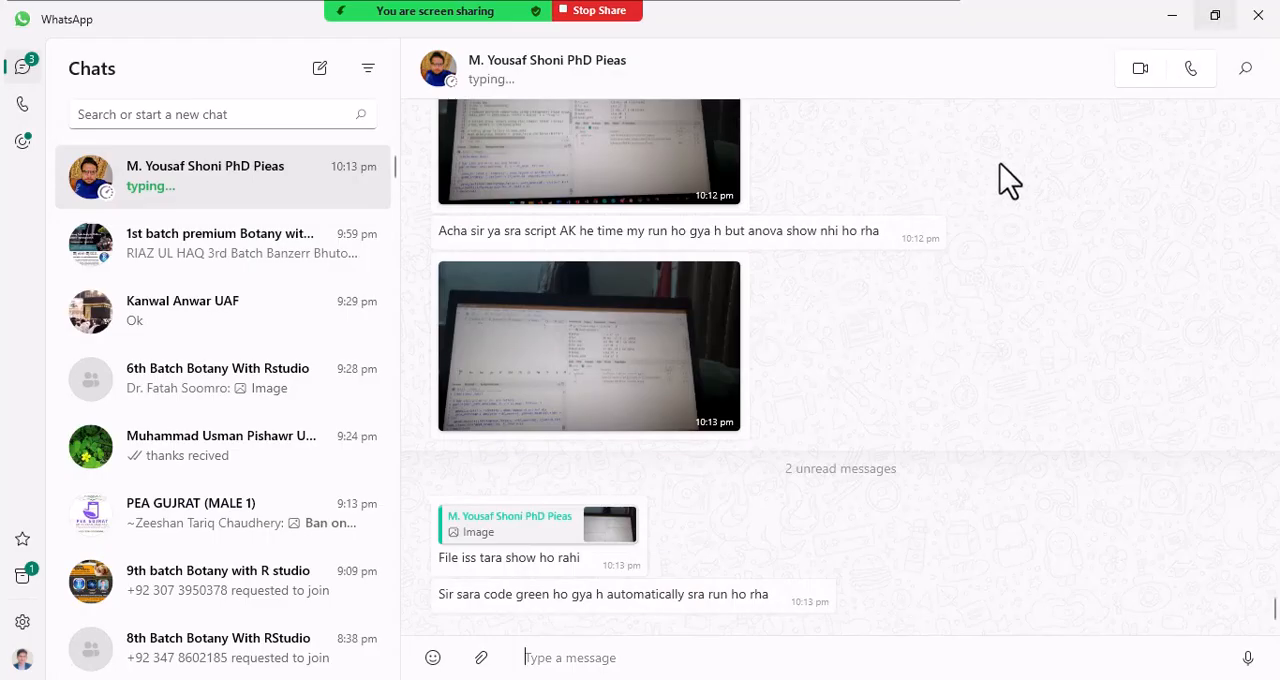
click(1178, 28)
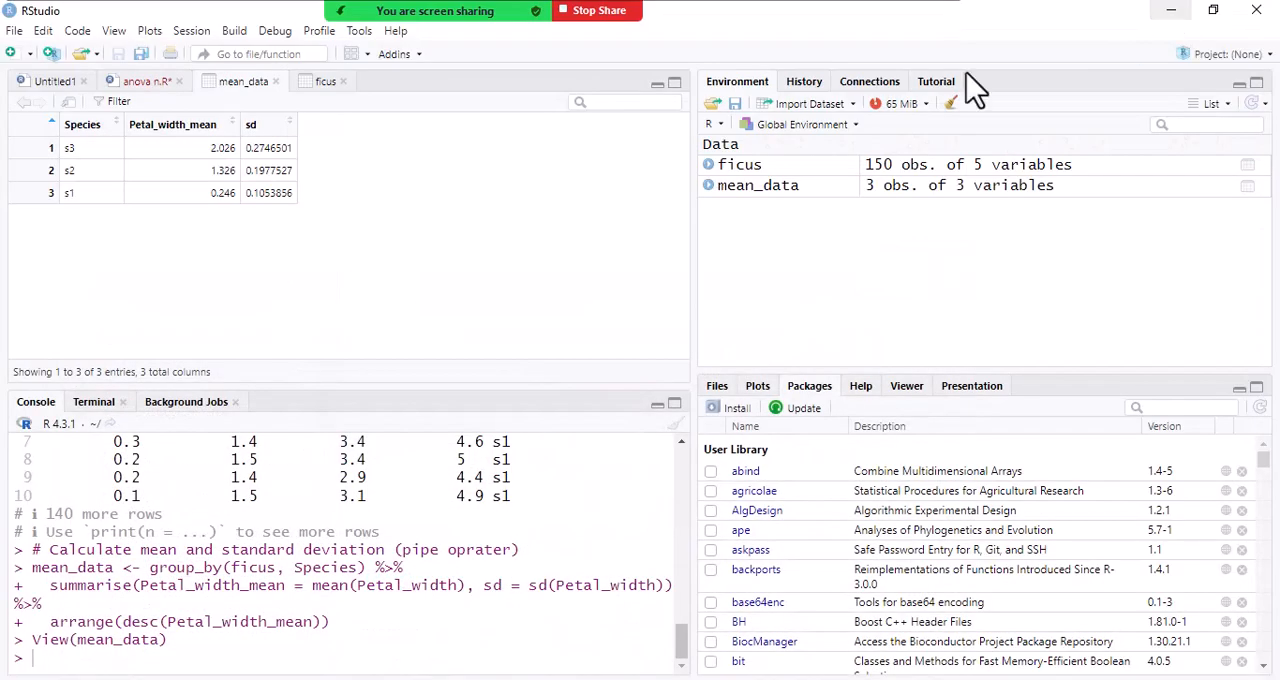
- Return to the anova n.R script and widen the source pane until the whole summarise line fits
click(146, 81)
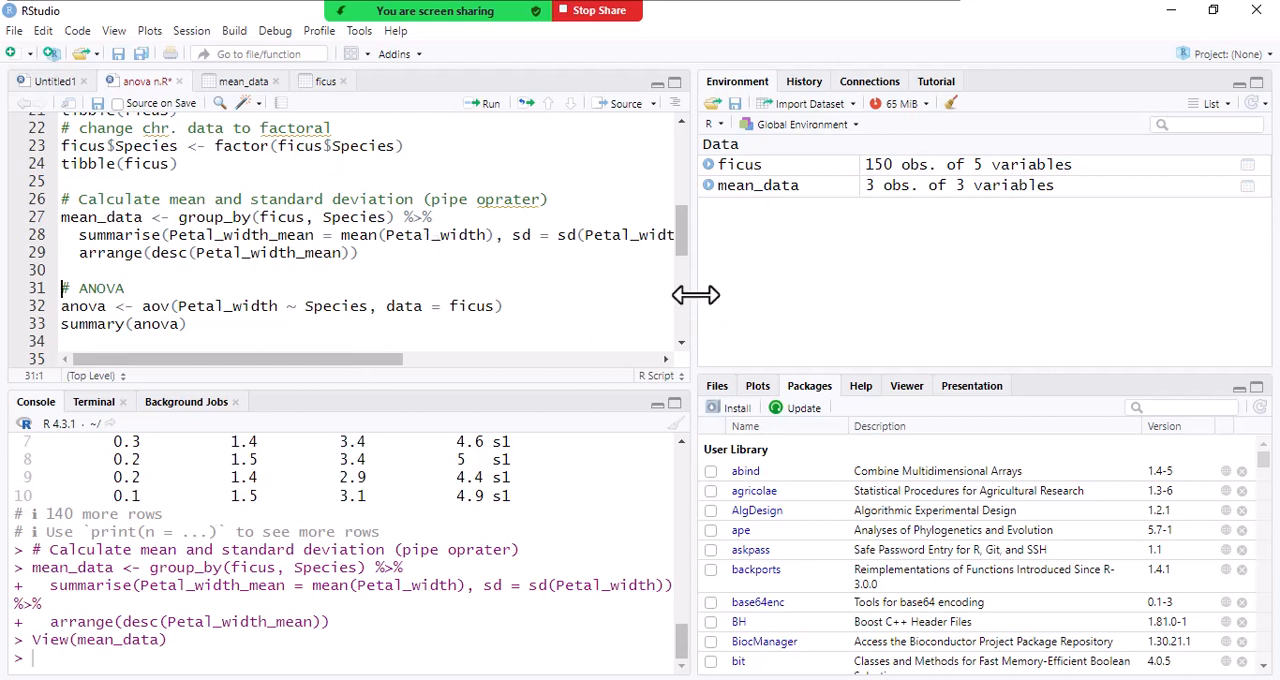
drag(695, 294, 709, 290)
drag(832, 270, 880, 281)
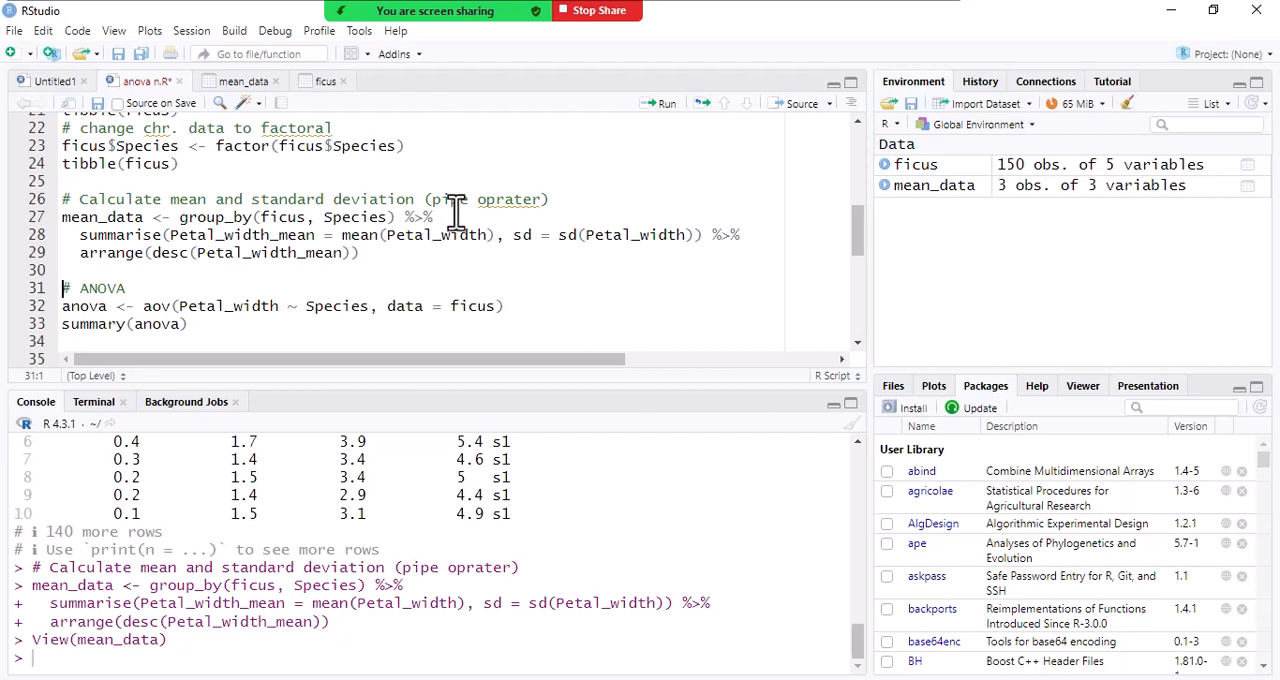
- Open the Zoom meeting chat and read through the students' recent replies
mouse_move(430, 20)
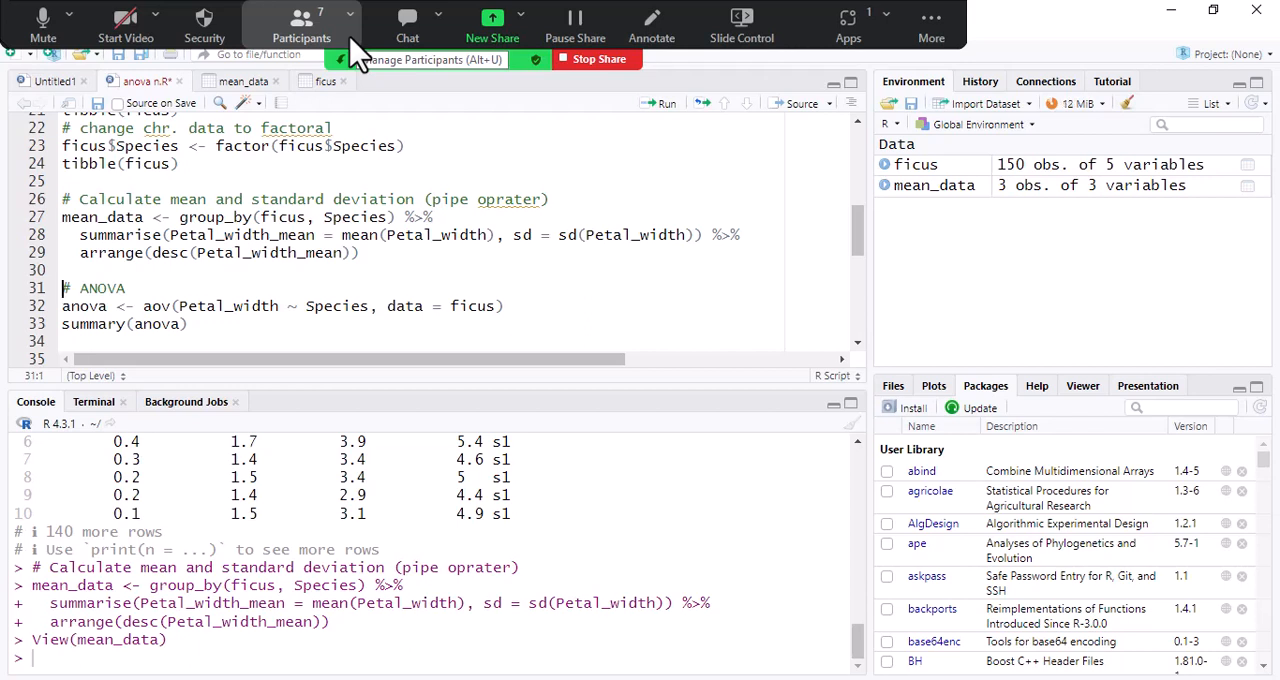
click(425, 40)
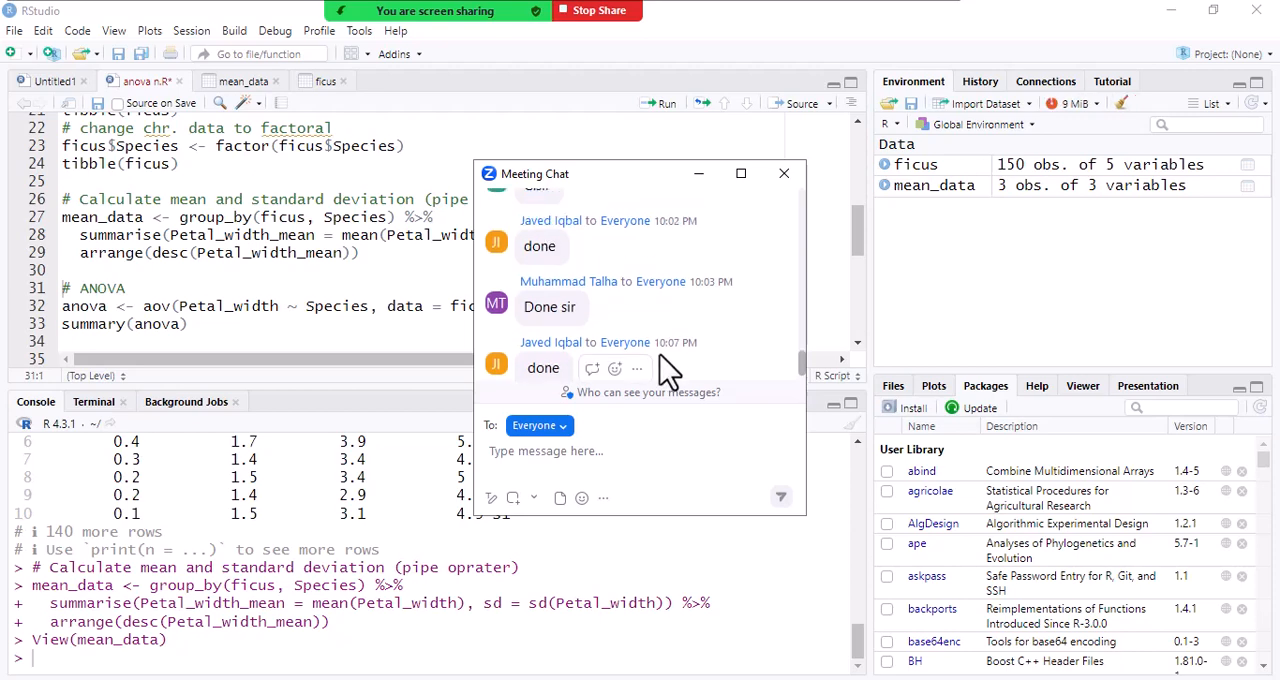
scroll(665, 370, up, 1)
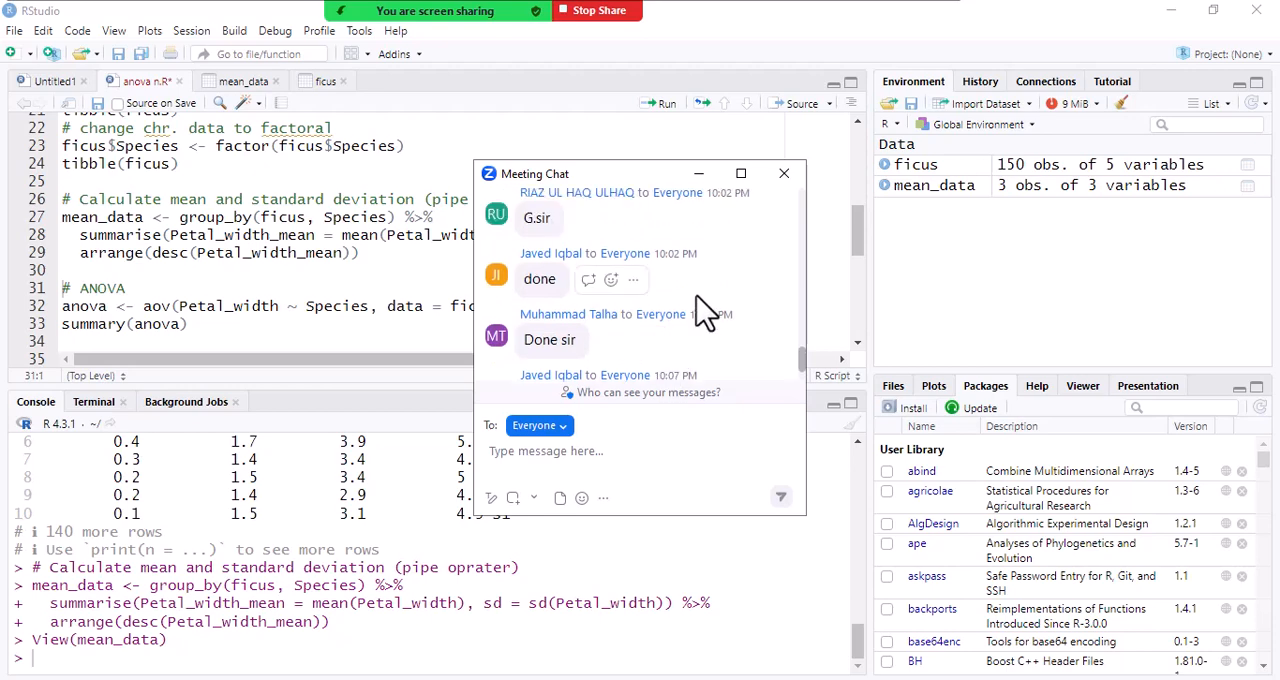
scroll(753, 289, down, 1)
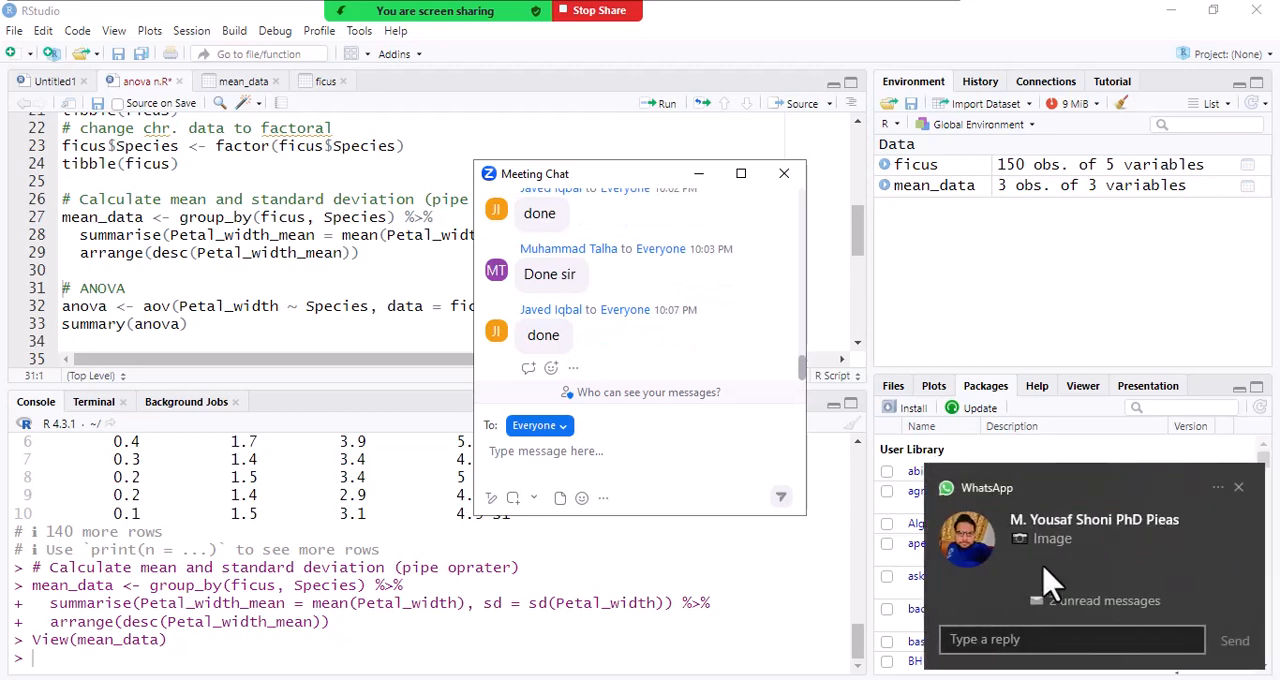
- Open the student's WhatsApp chat from the notification, minimize the meeting chat and examine the photo of the ANOVA code error
click(1051, 535)
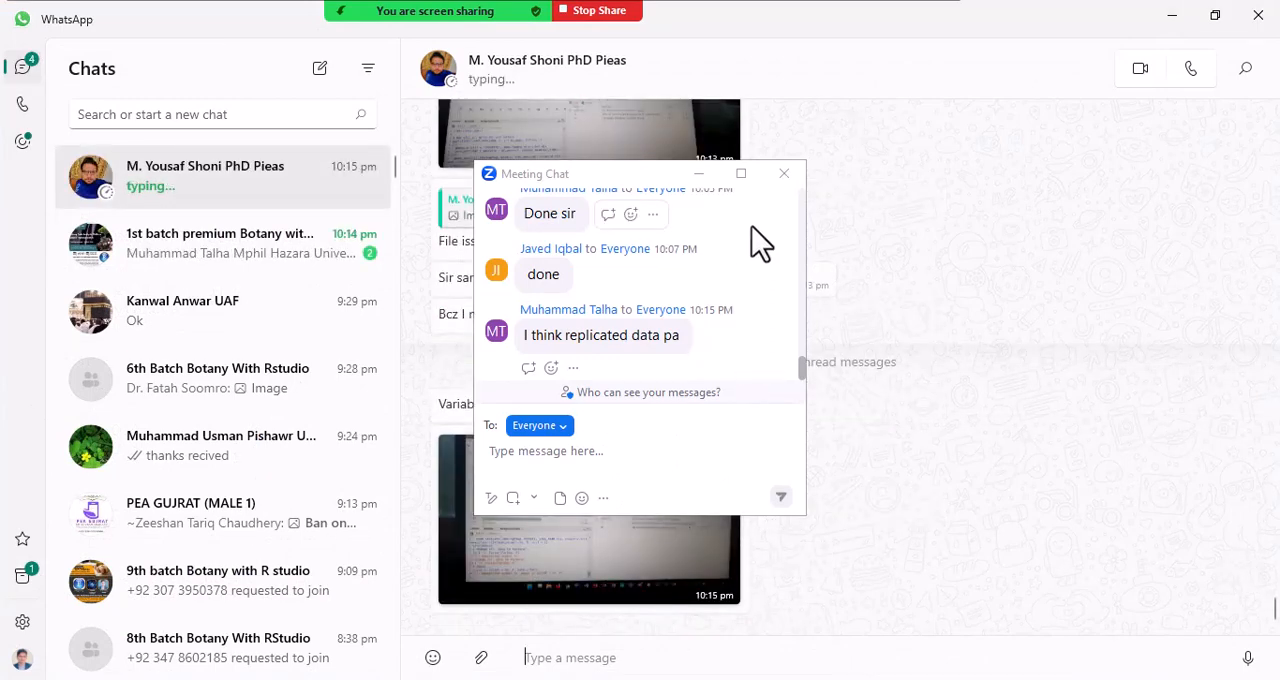
click(702, 176)
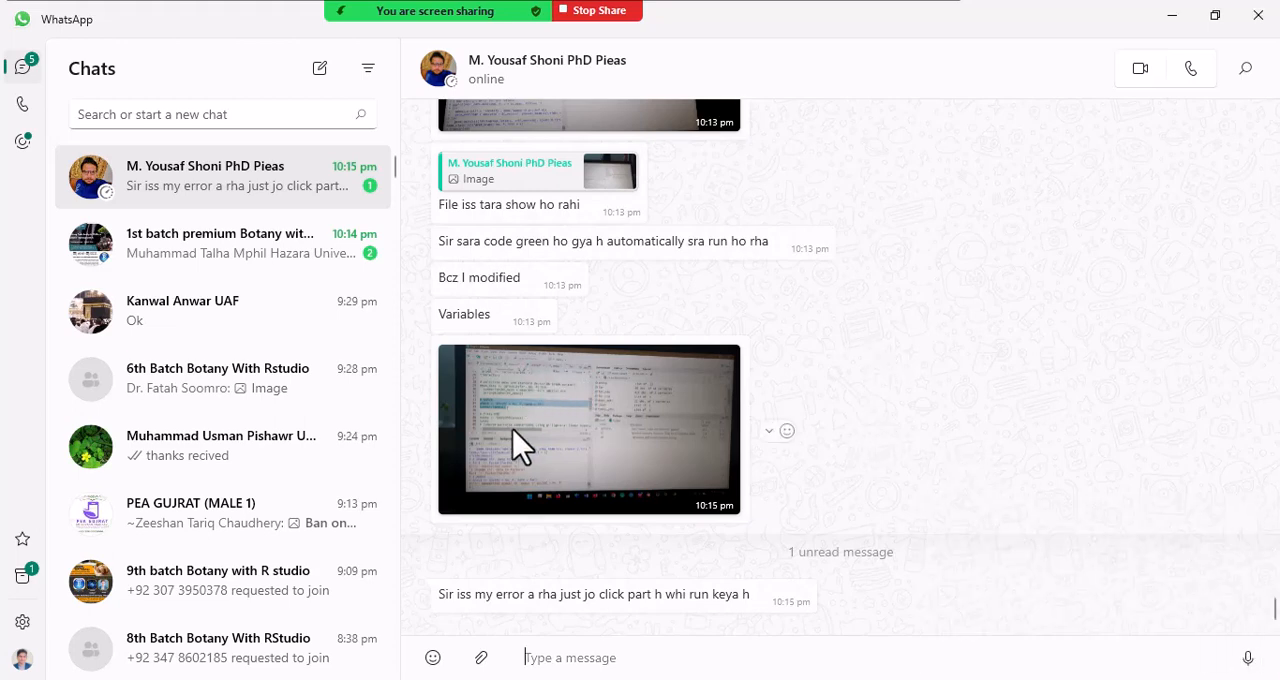
click(545, 436)
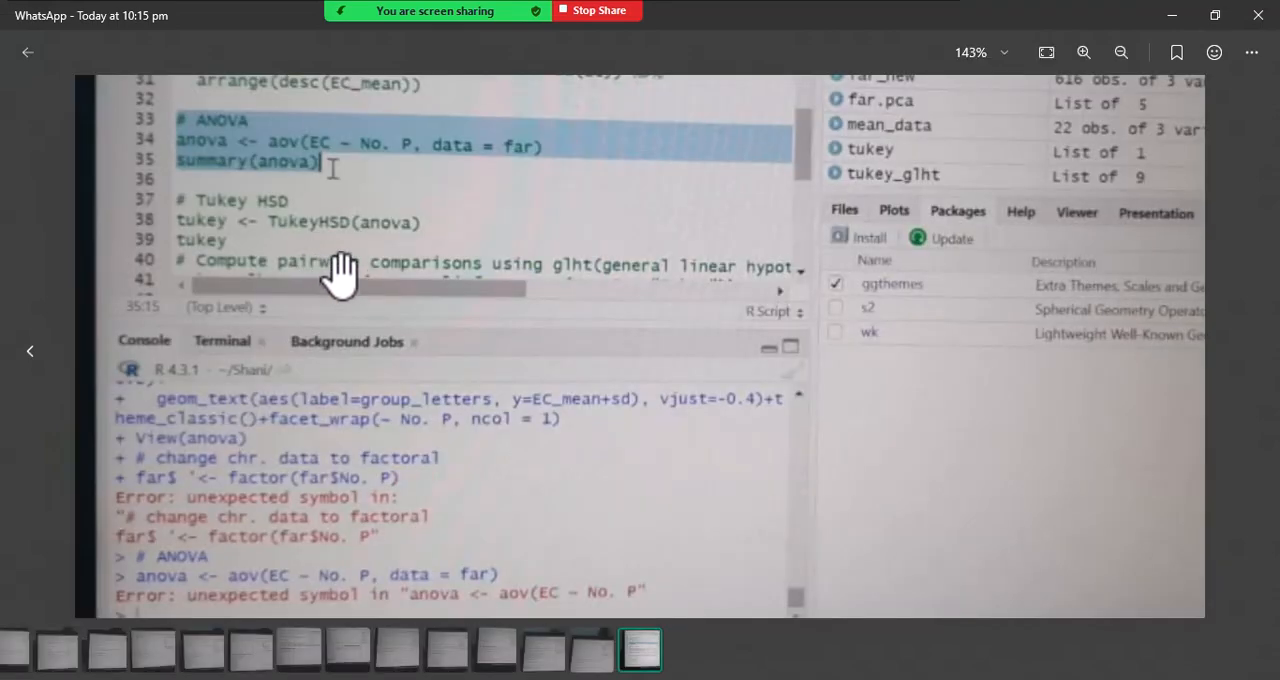
drag(340, 246, 366, 309)
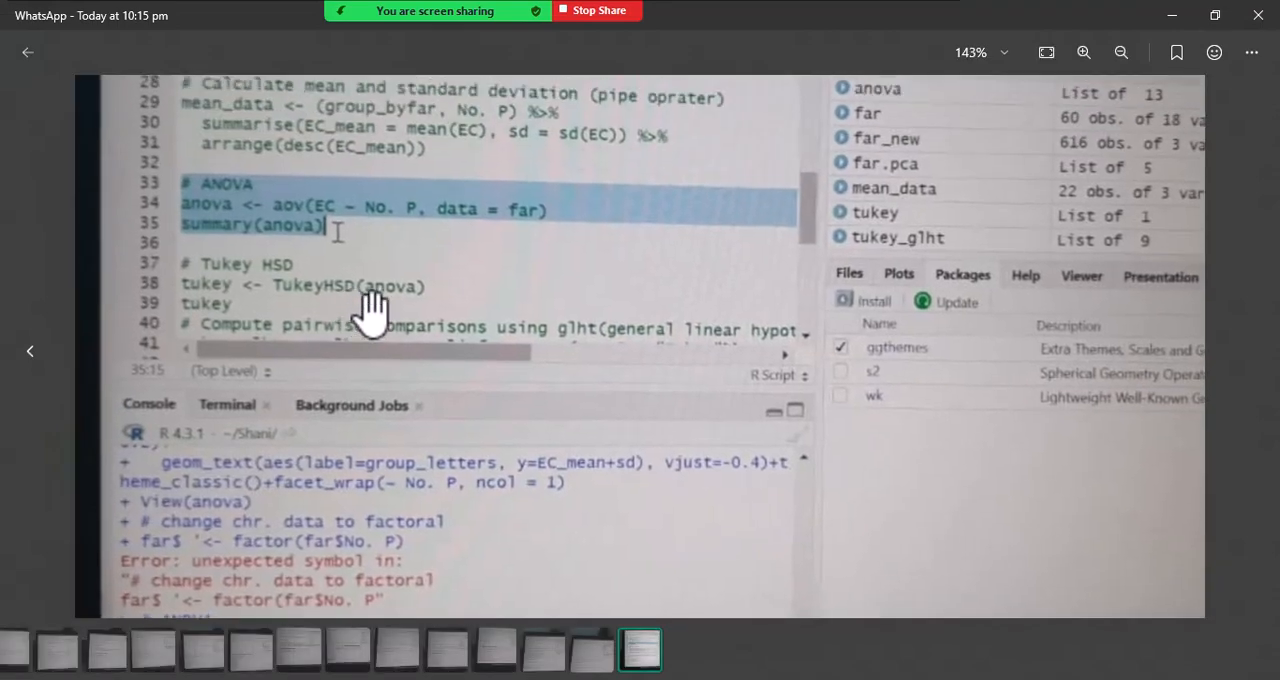
click(1258, 14)
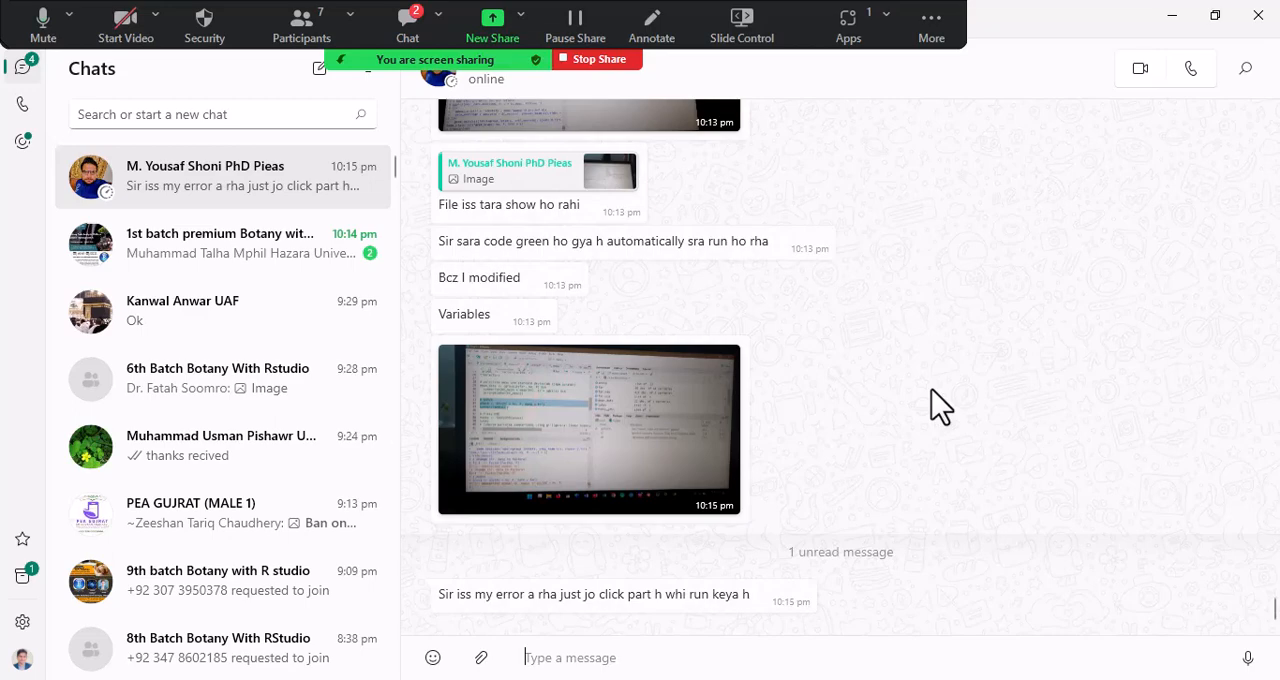
- Leave WhatsApp for RStudio, read the newest replies in the Zoom meeting chat and minimize the chat window
click(1171, 18)
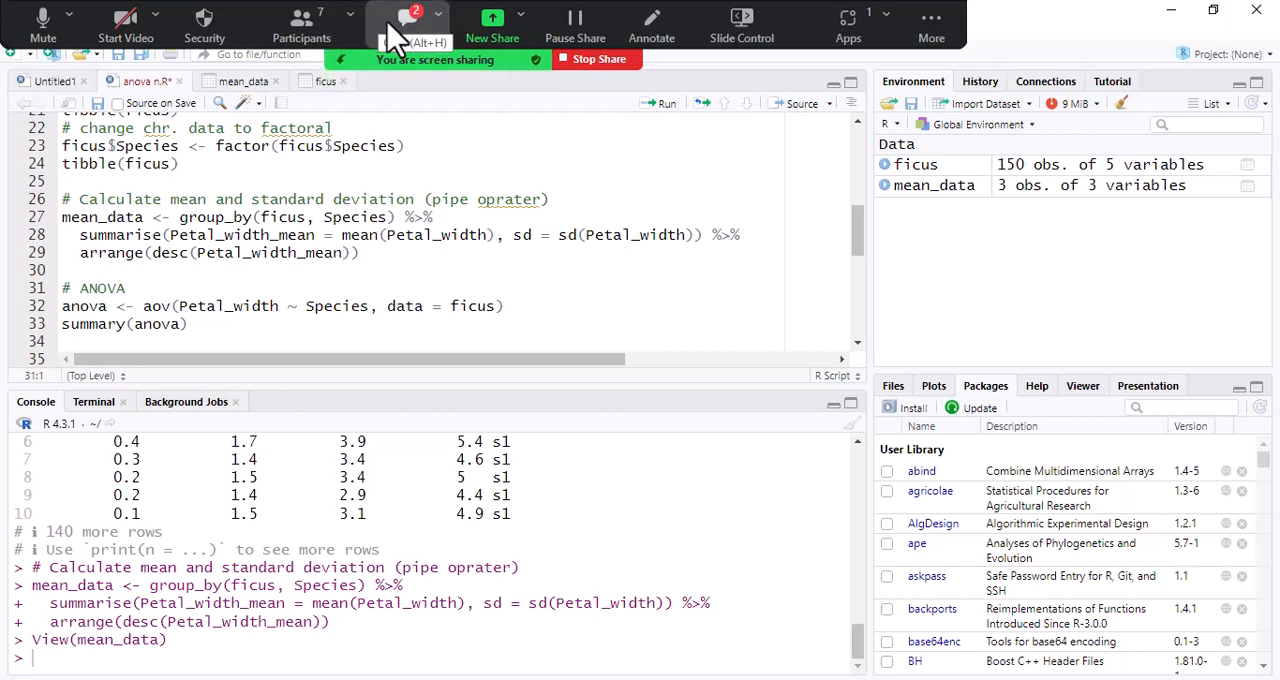
click(400, 38)
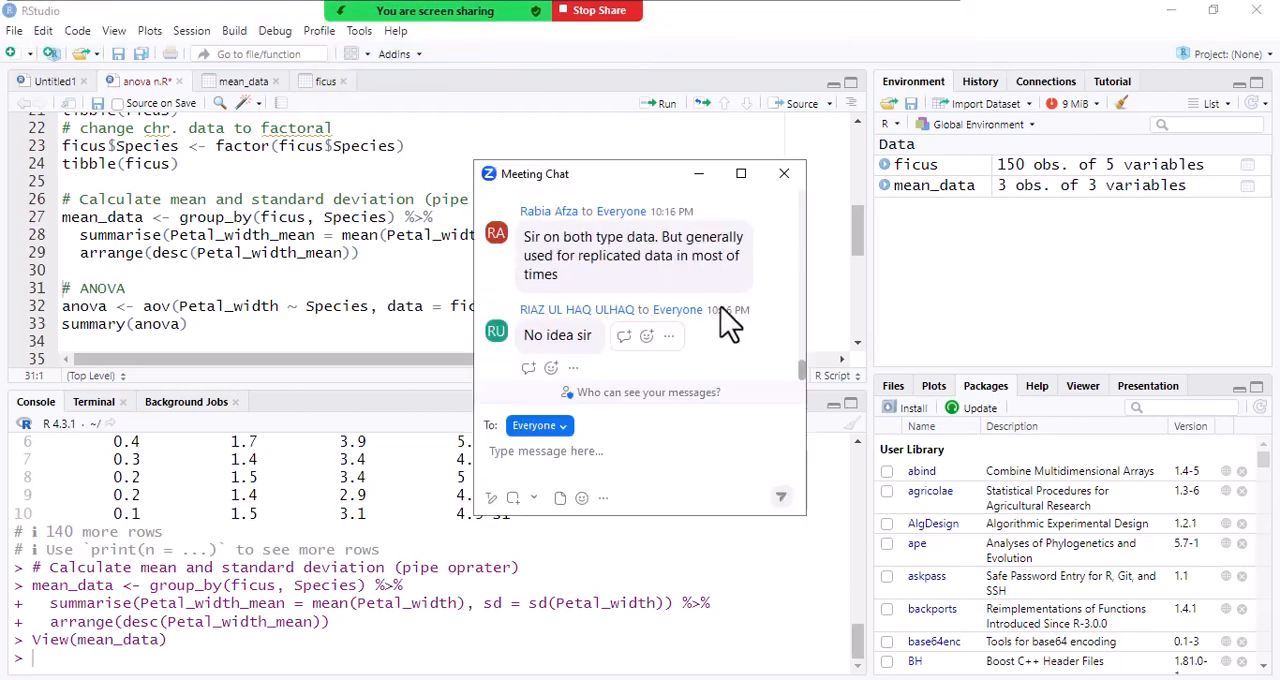
click(702, 175)
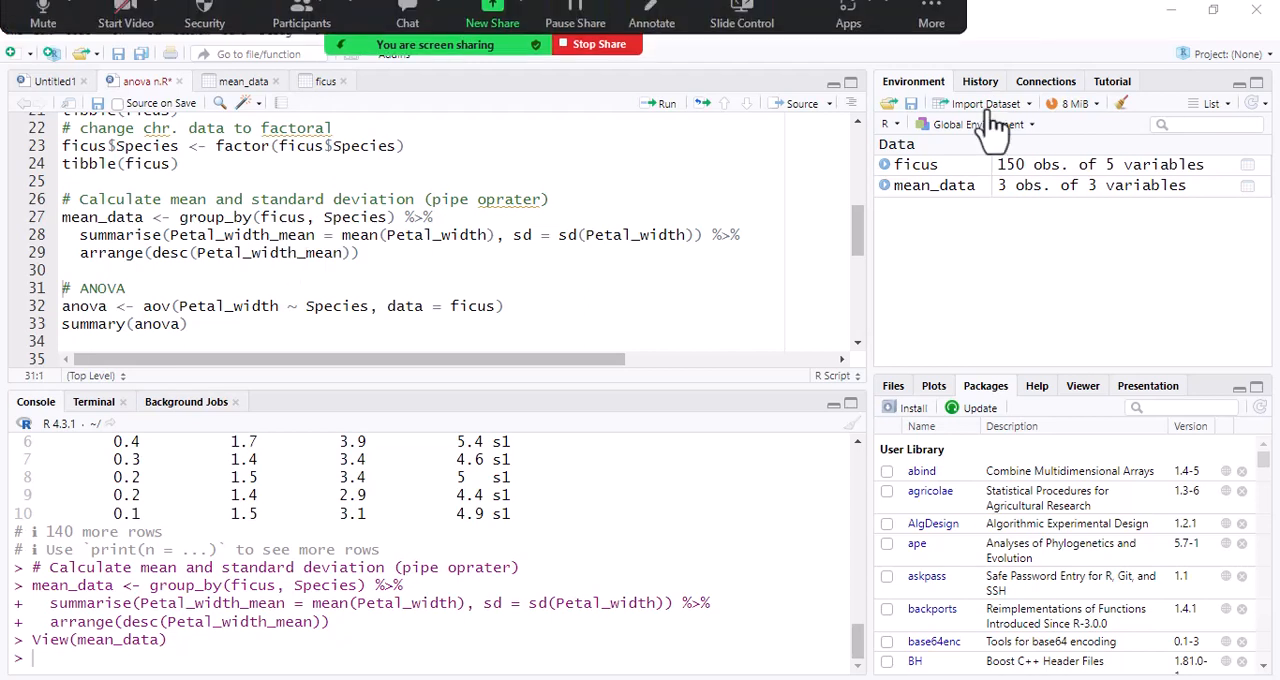
- Examine the mean_data table of species means and standard deviations, and return to the ANOVA section of the anova n.R script
click(935, 186)
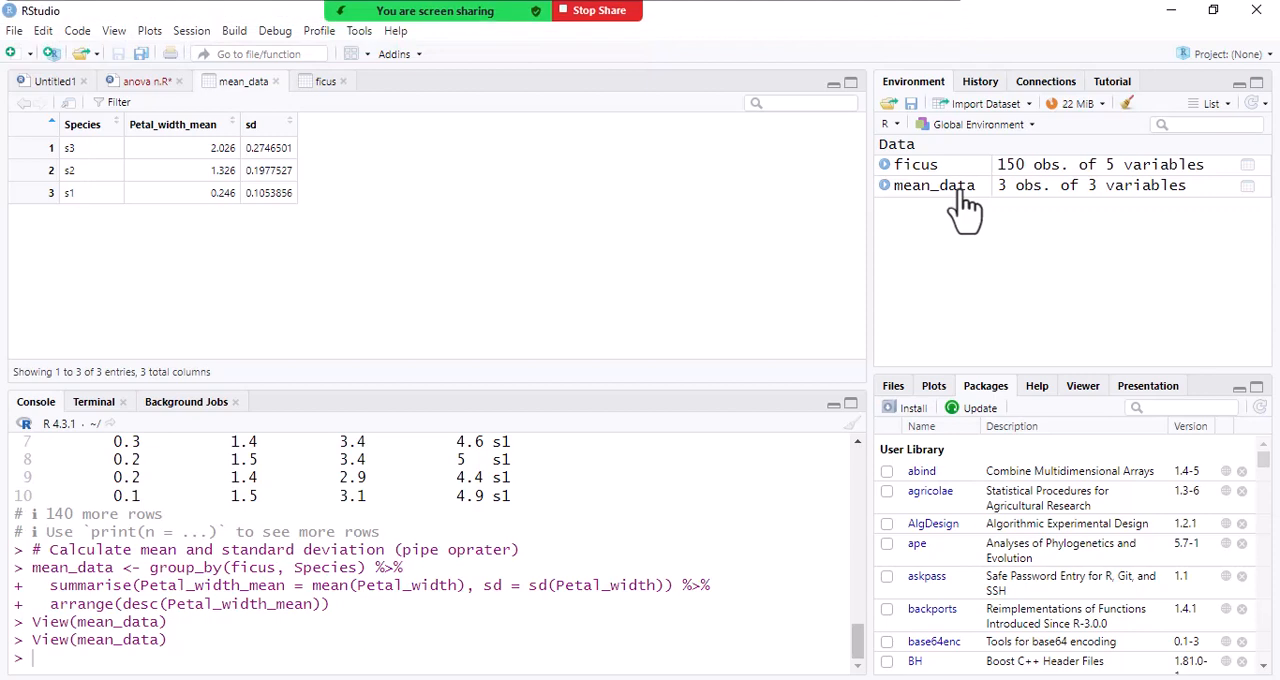
click(145, 81)
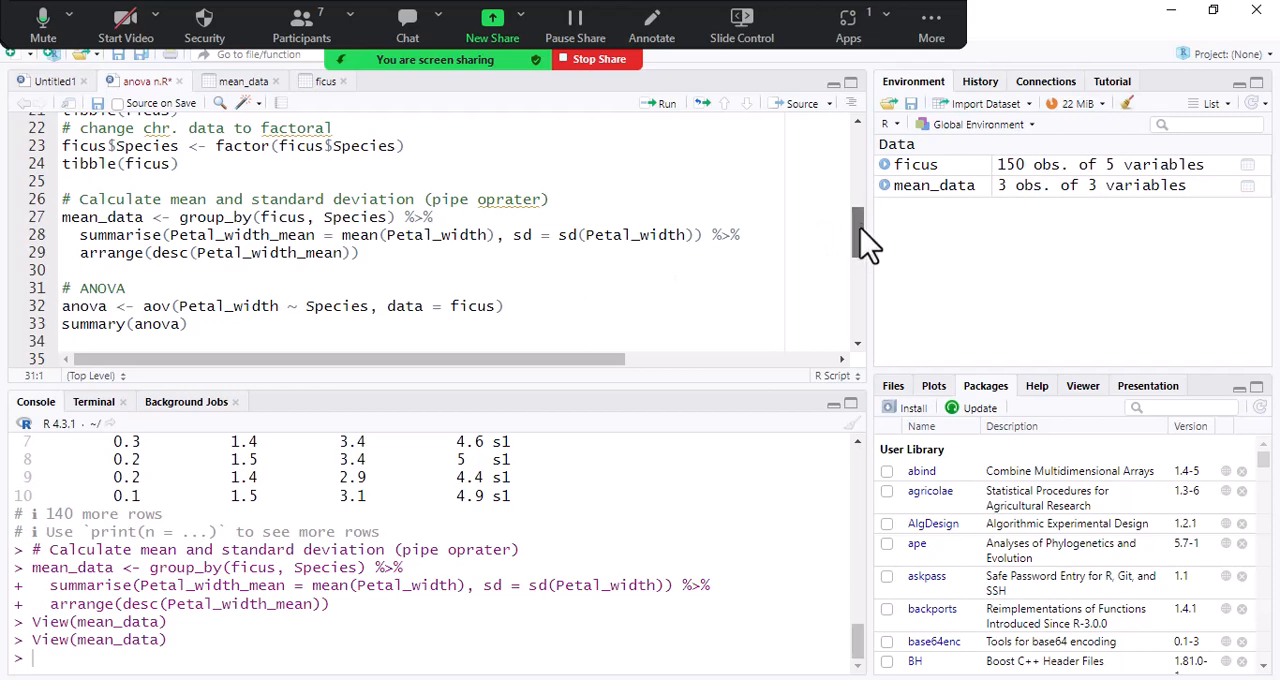
drag(864, 232, 863, 257)
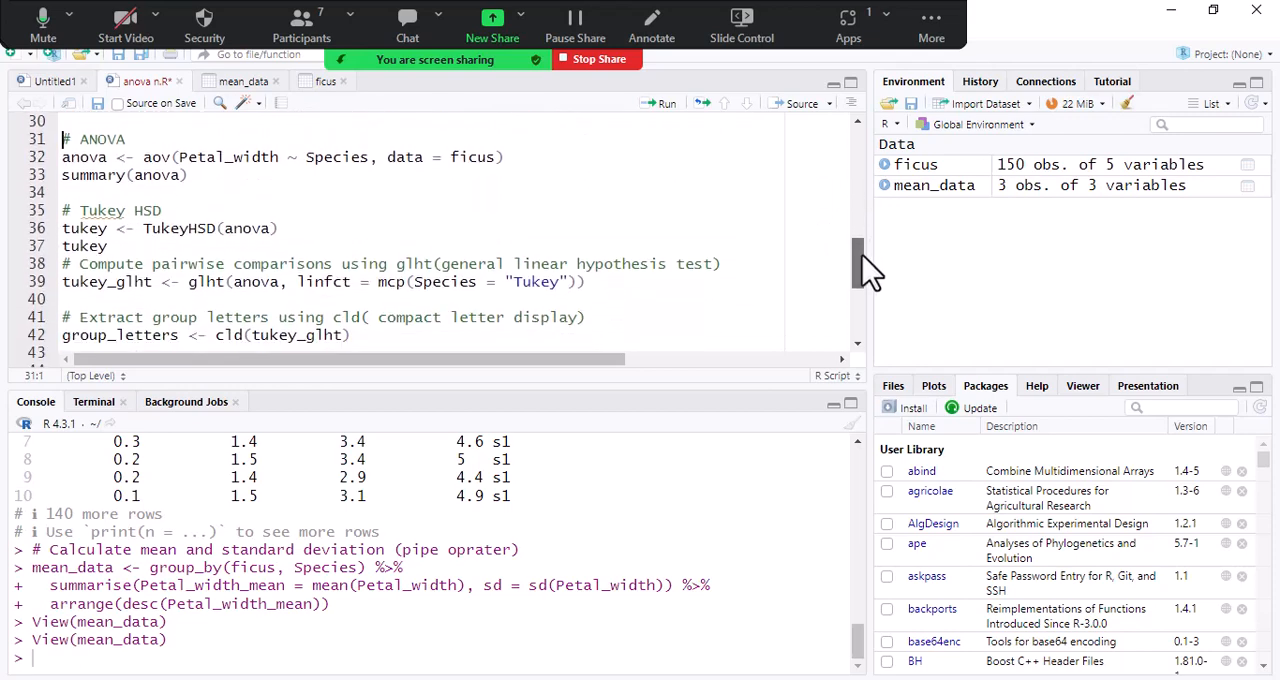
click(964, 194)
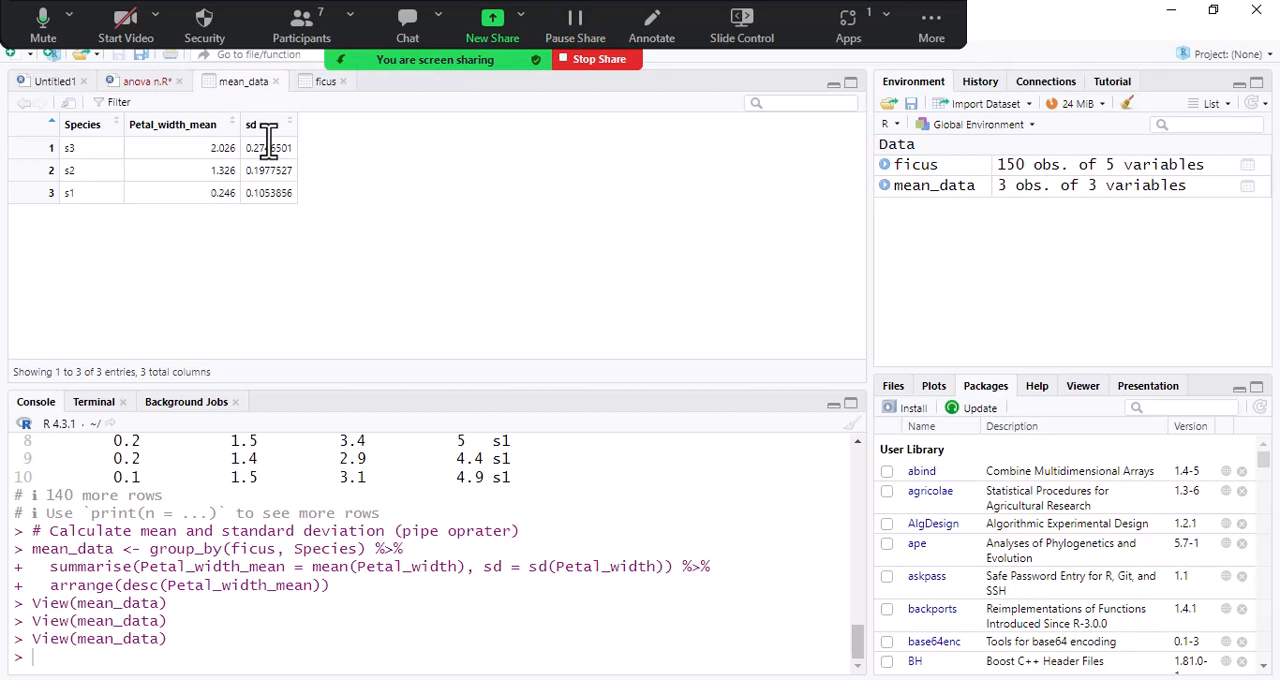
click(140, 84)
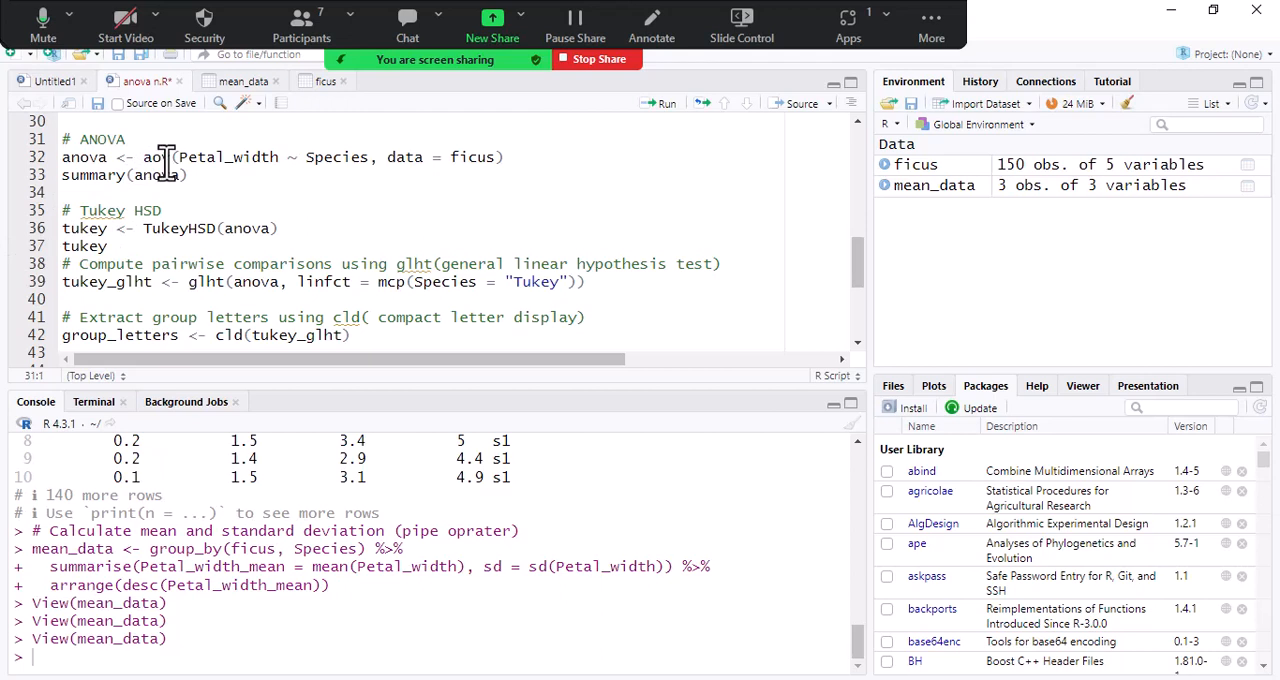
- Point out the response, grouping and data arguments in the aov line and run it to store the Petal_width ~ Species model as anova
drag(179, 160, 279, 163)
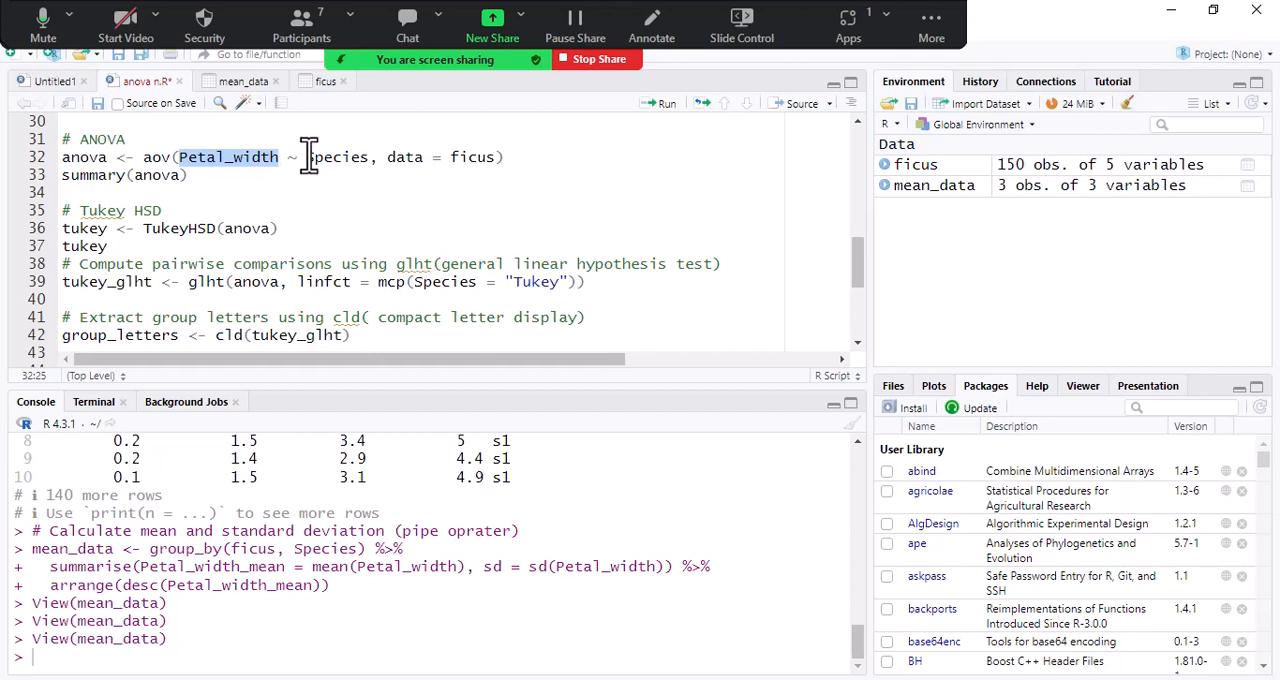
drag(303, 166, 363, 166)
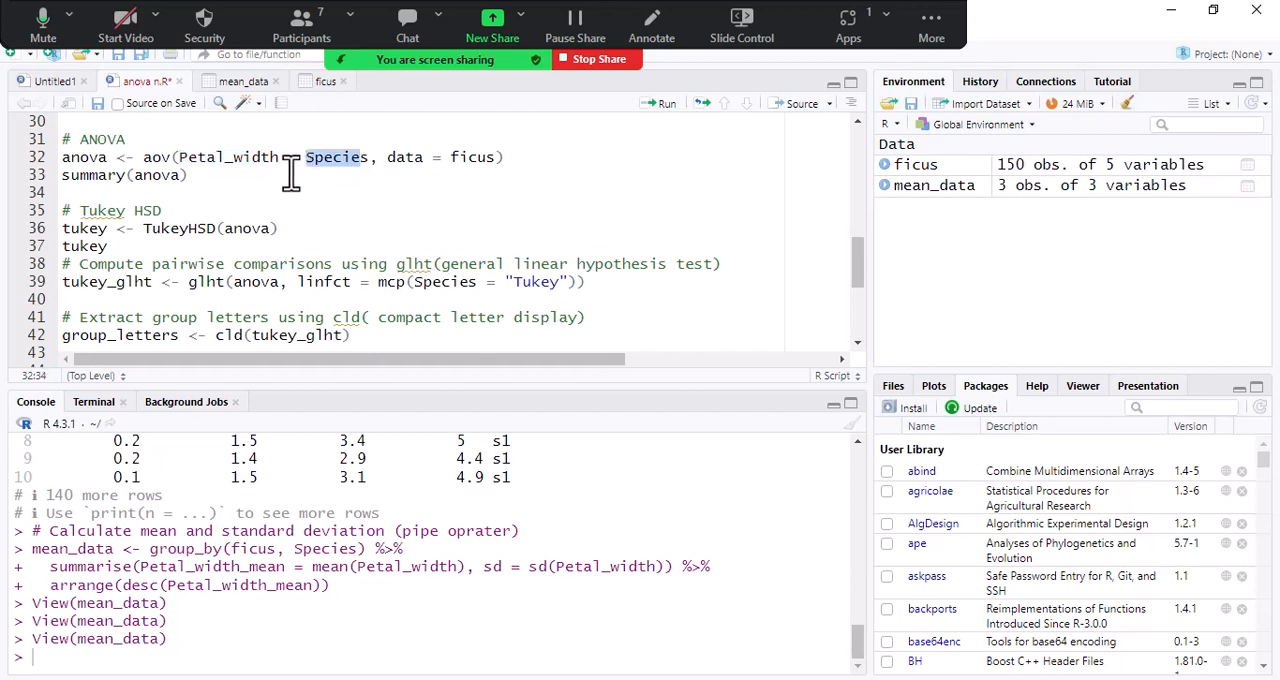
double_click(223, 161)
click(395, 162)
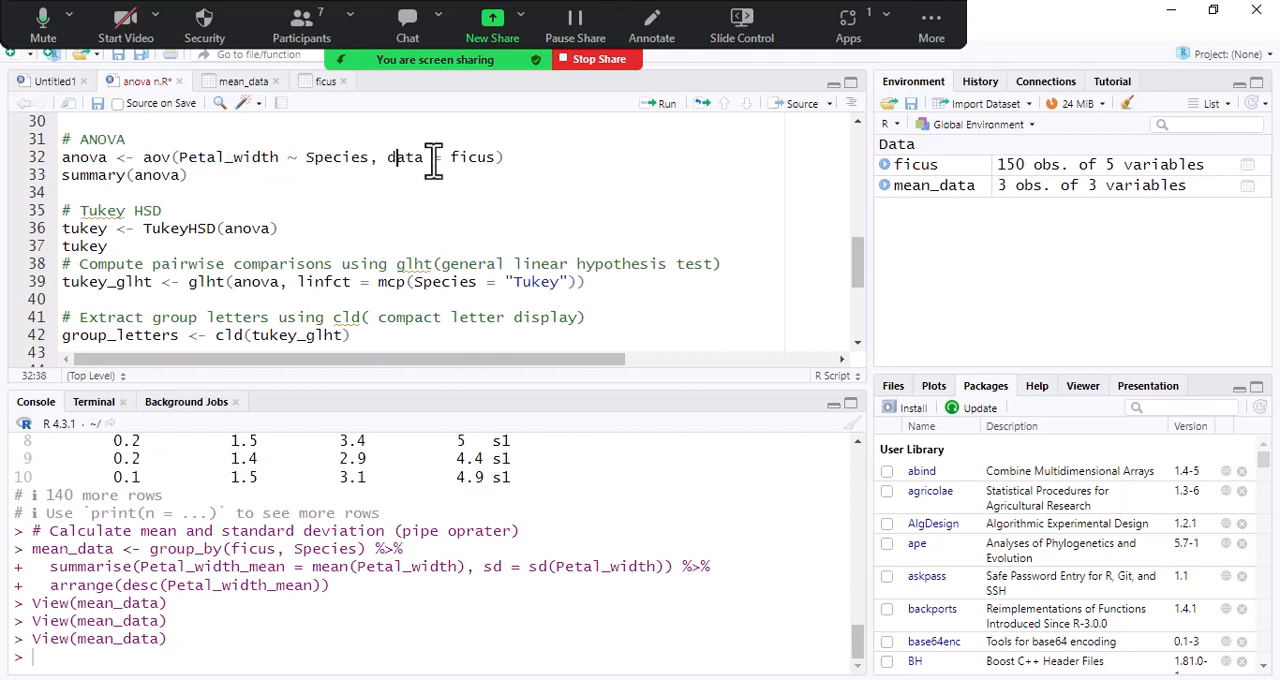
click(487, 160)
click(518, 157)
click(662, 106)
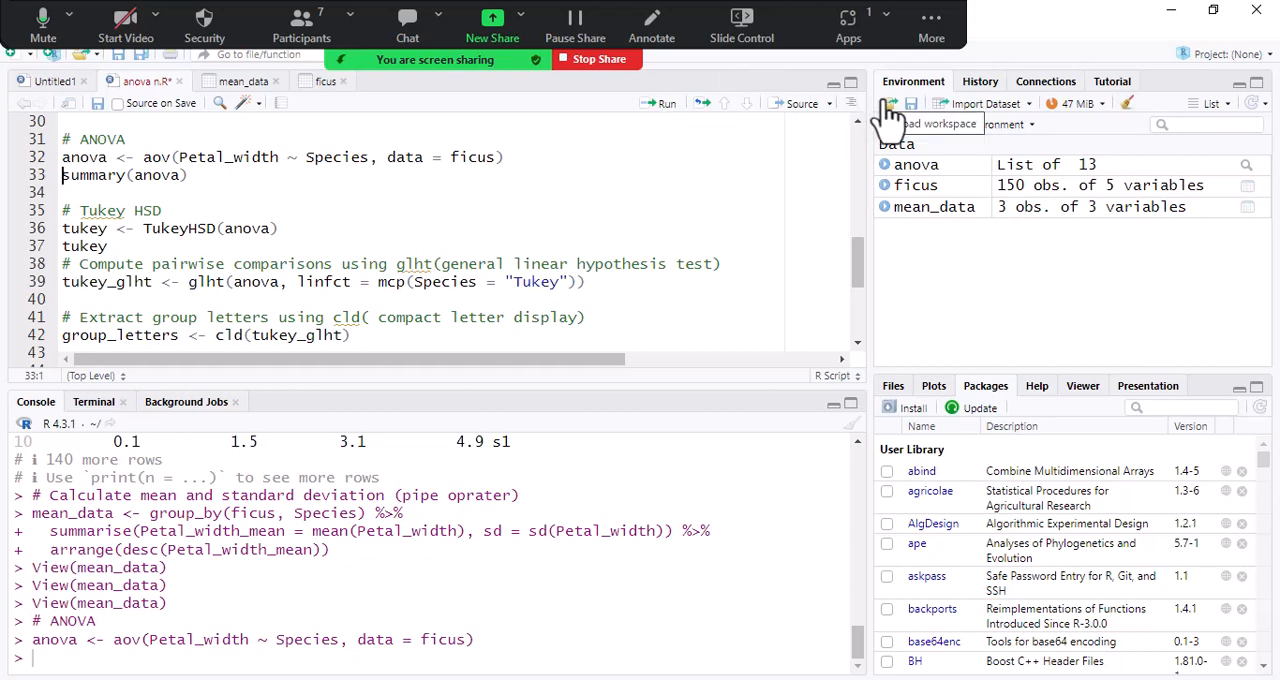
- Inspect the anova object's components, expand its coefficients and return to the anova n.R script
click(1030, 172)
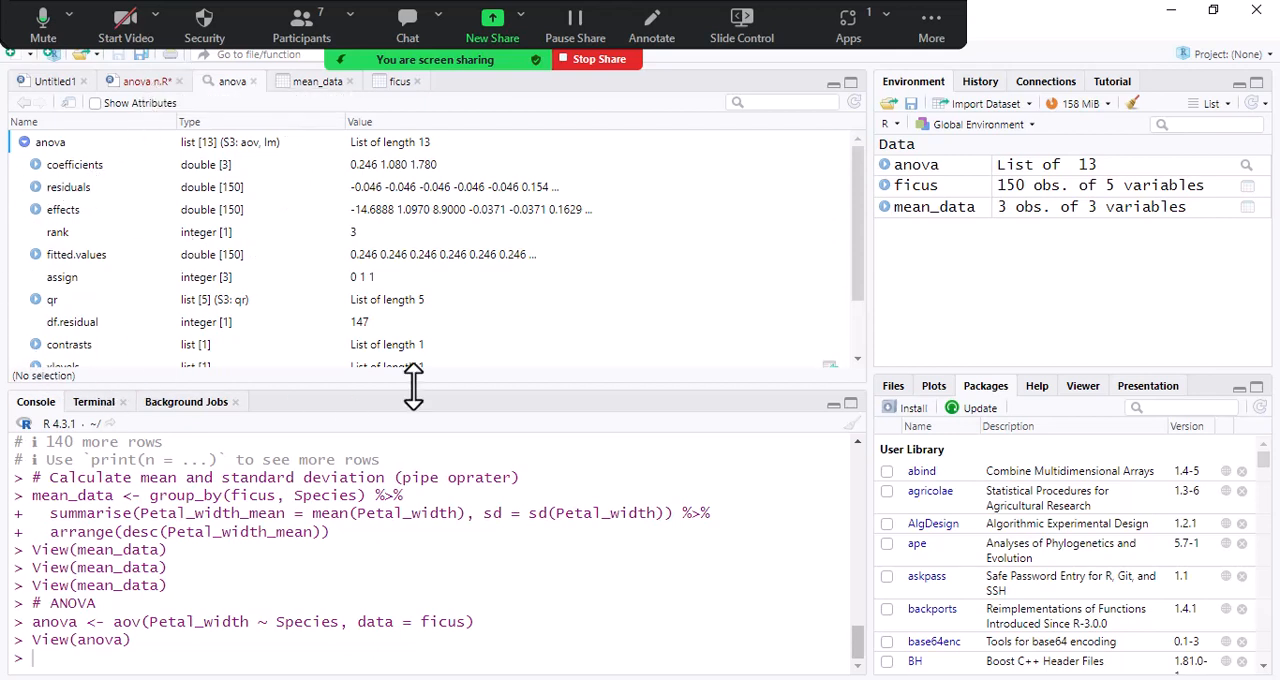
scroll(350, 245, down, 2)
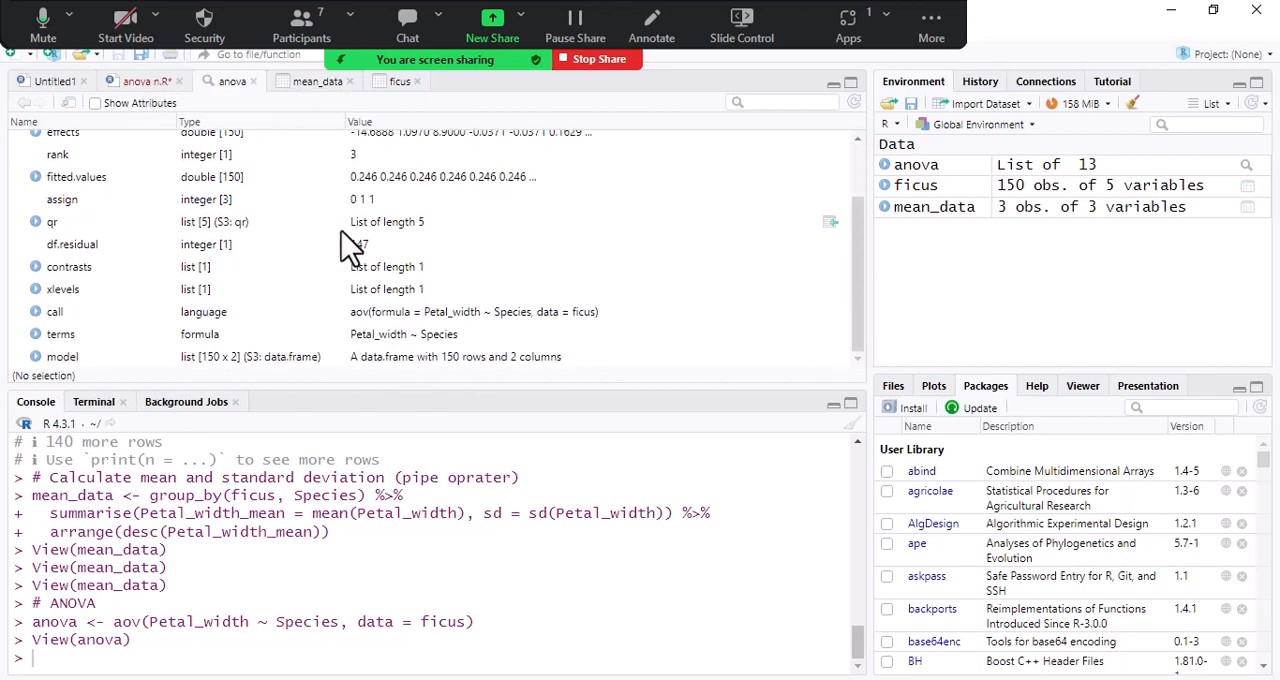
scroll(243, 229, up, 2)
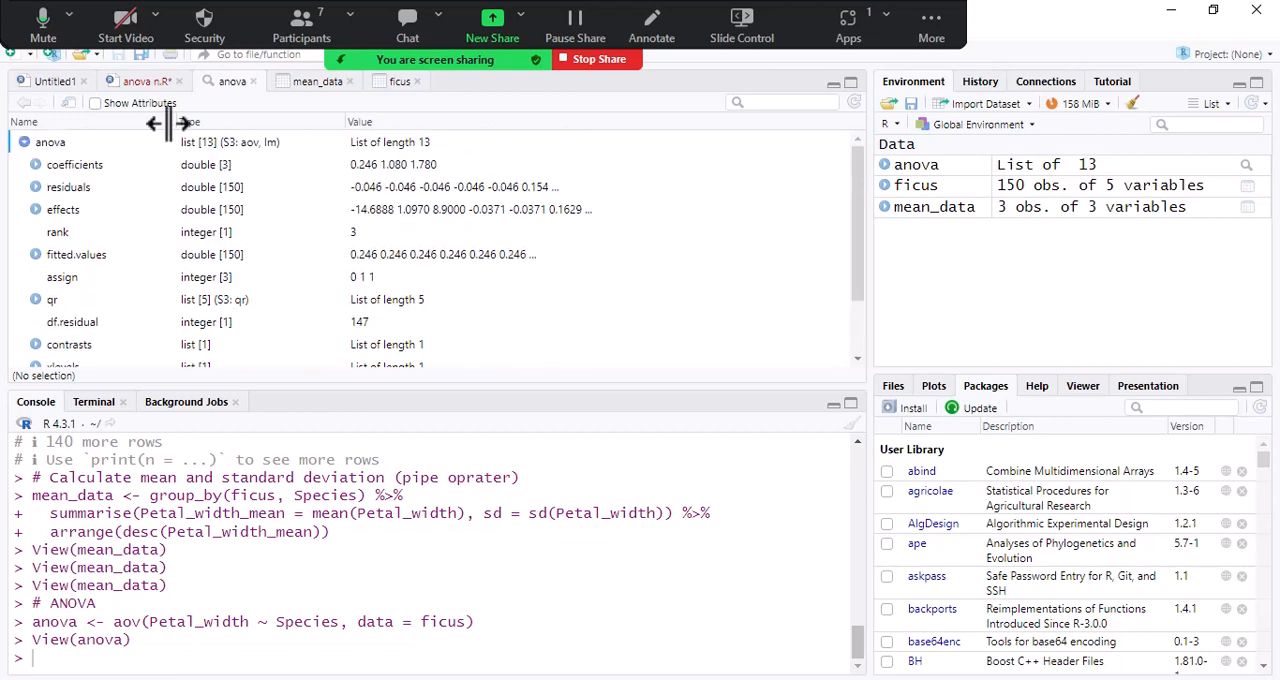
click(35, 164)
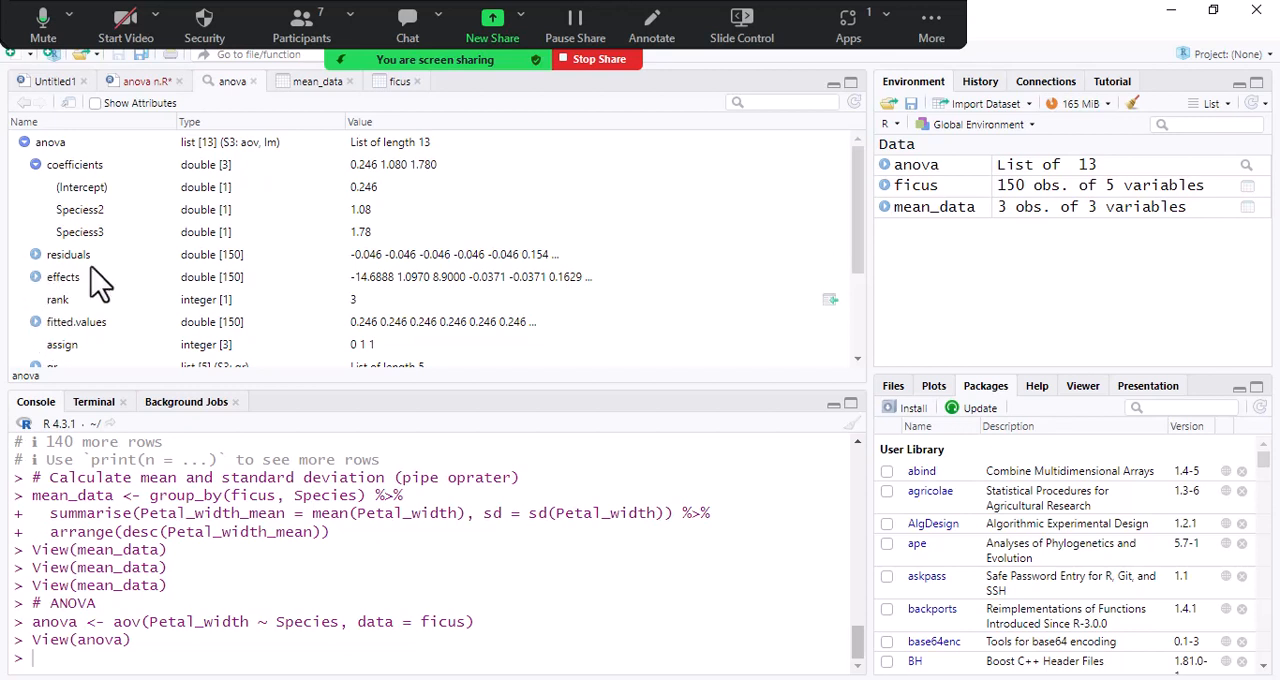
click(141, 83)
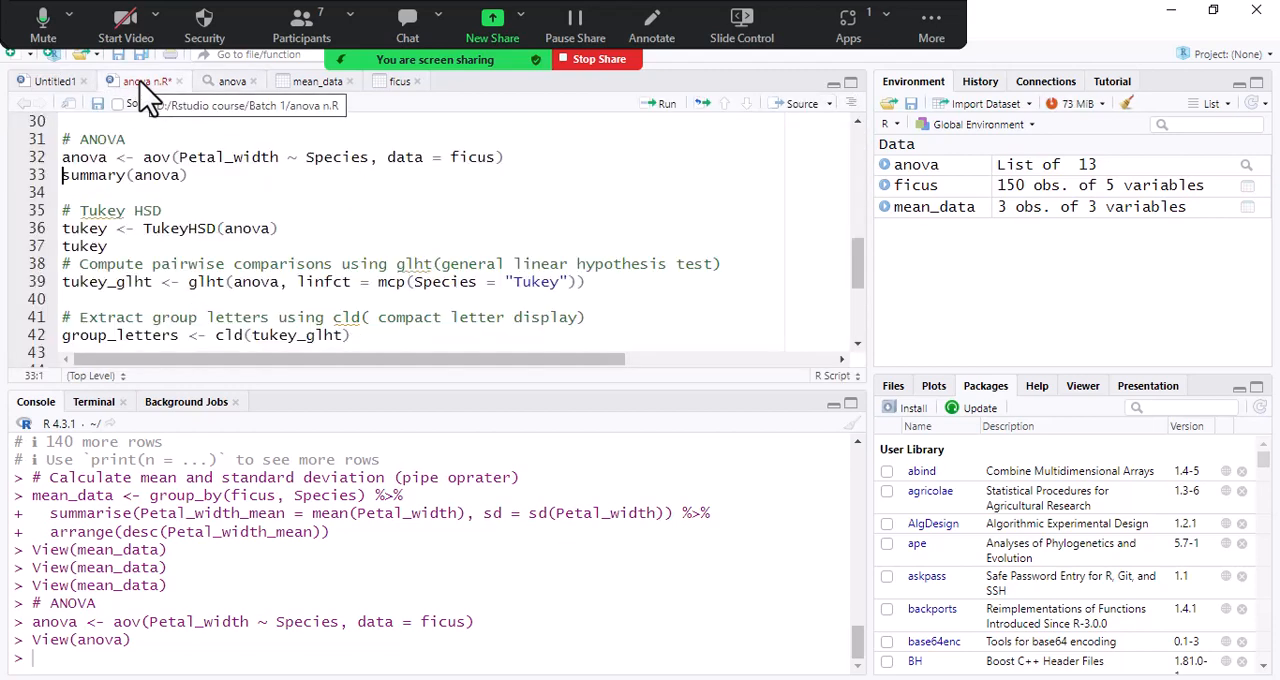
- Run summary(anova) and highlight the Species significance stars and the matching significance code in the console output
click(222, 177)
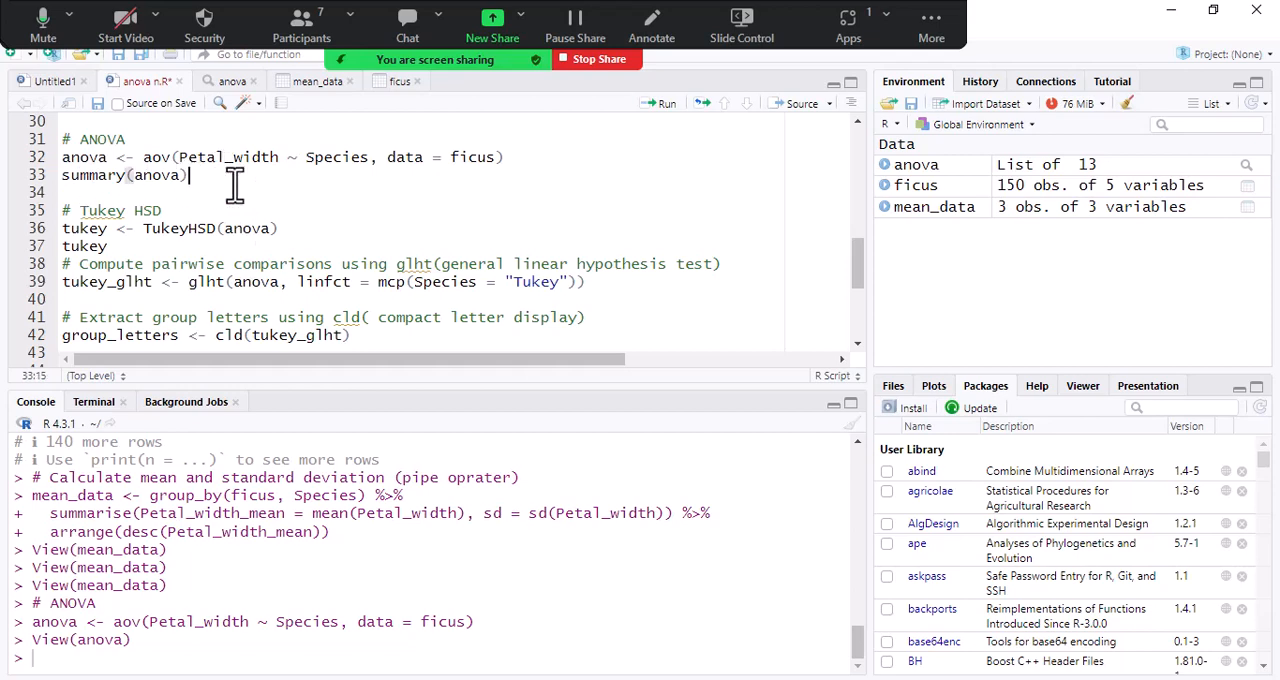
click(662, 104)
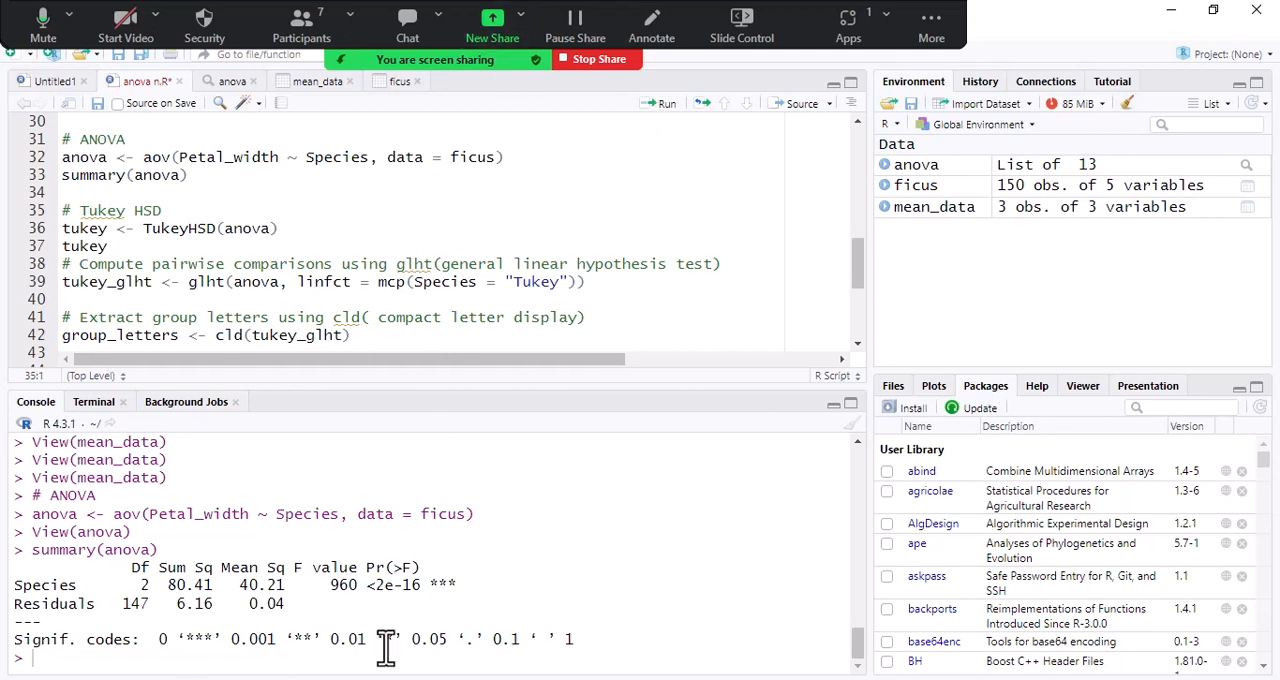
drag(434, 585, 468, 588)
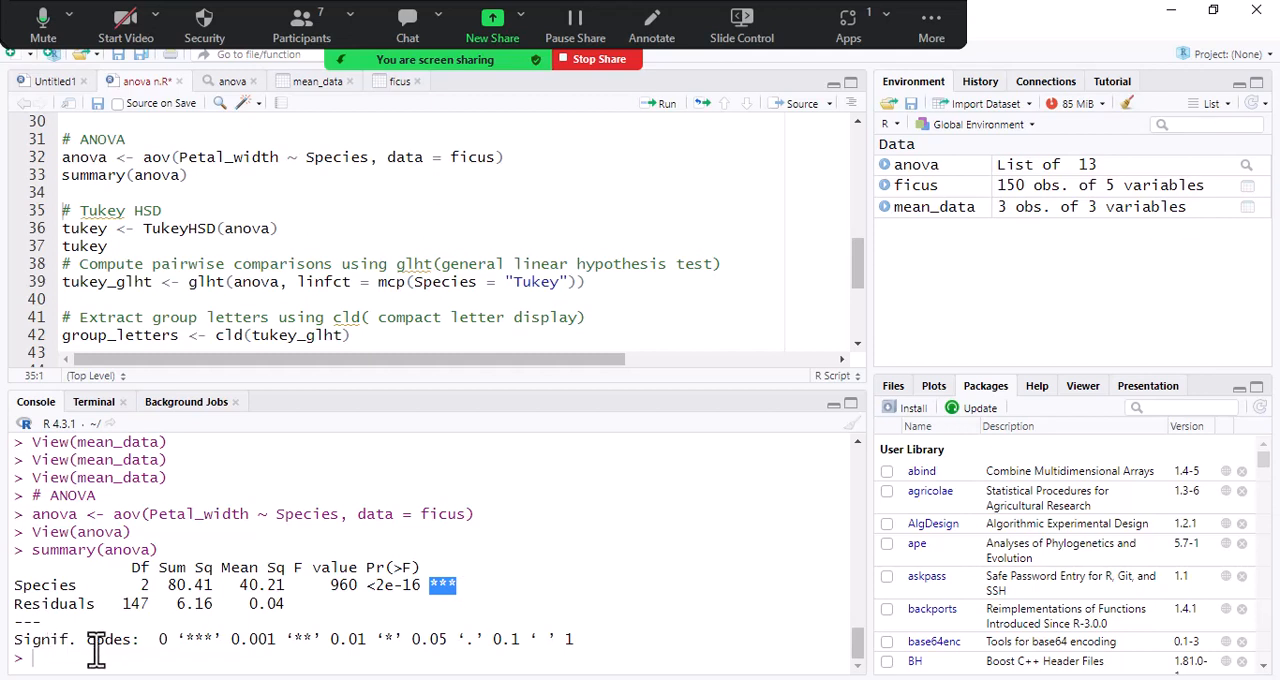
drag(185, 640, 203, 640)
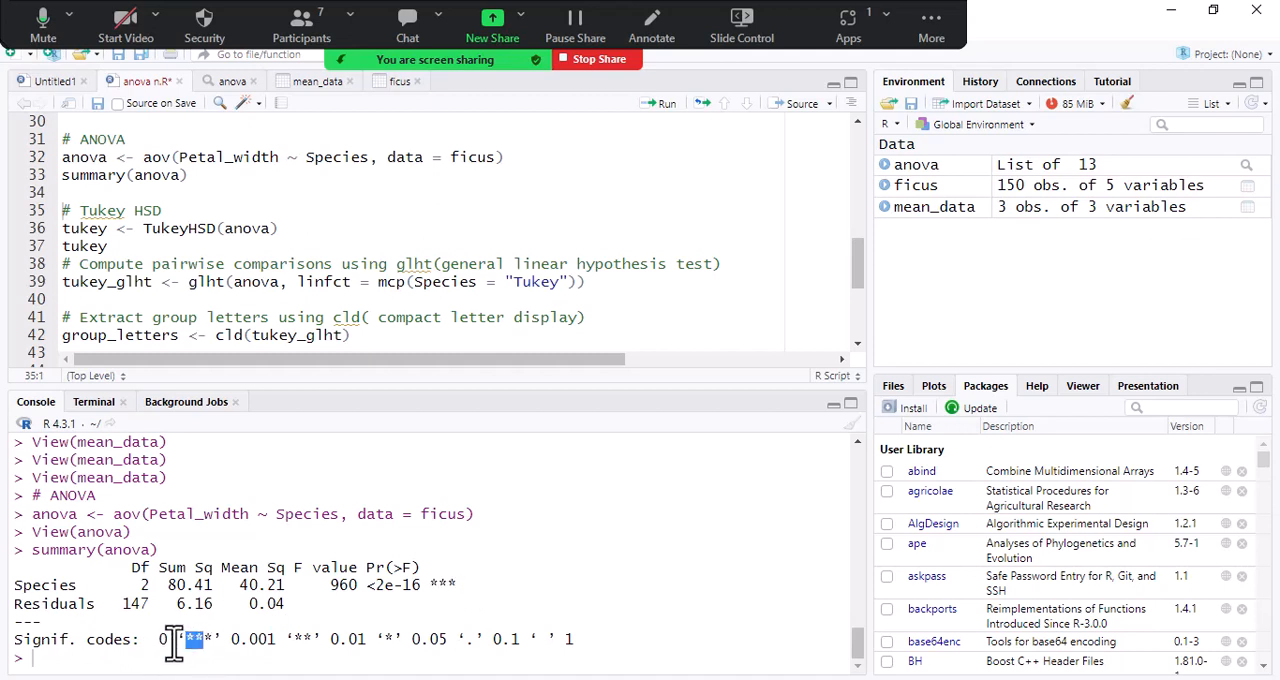
click(251, 643)
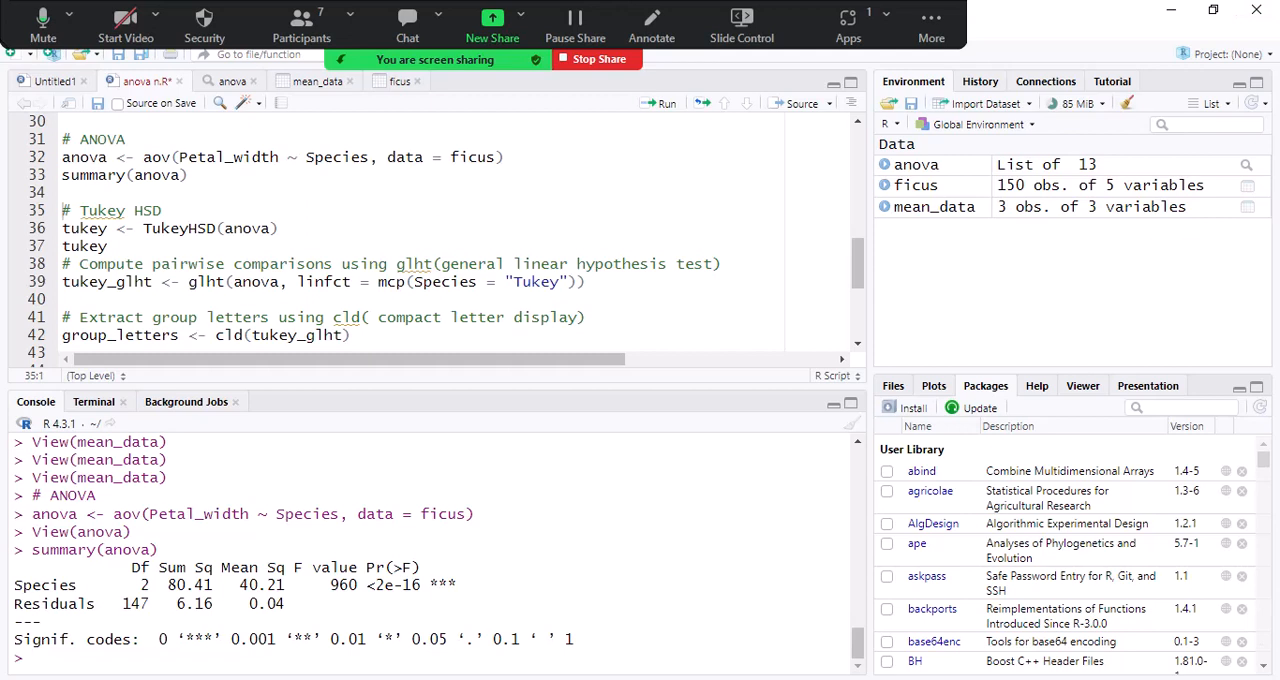
- Run the Tukey HSD line to store TukeyHSD(anova) as tukey
click(226, 230)
click(231, 228)
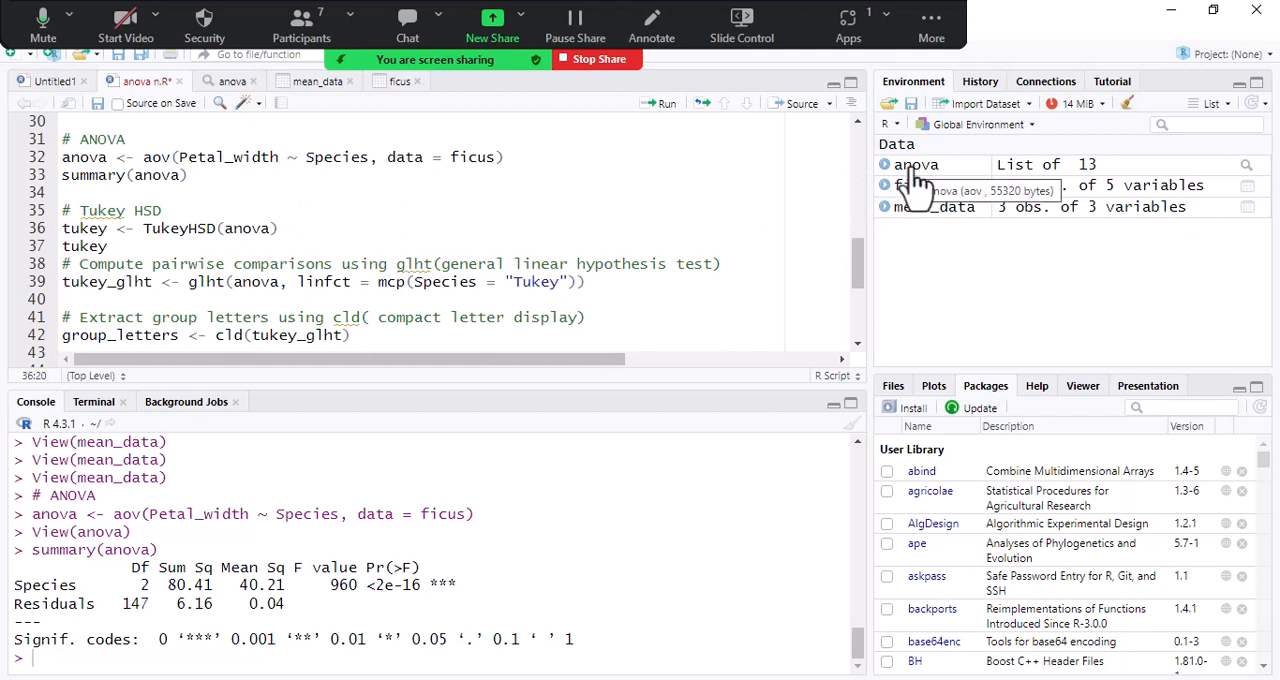
key(alt+t)
key(alt+t)
click(282, 229)
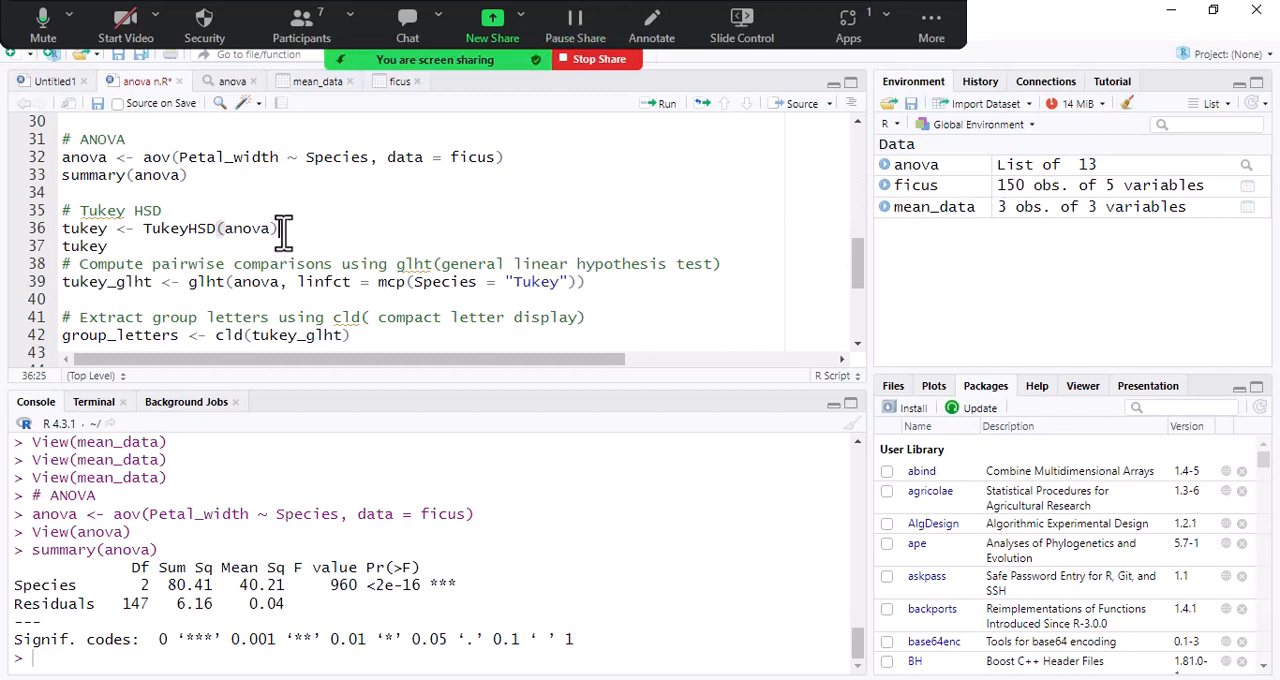
click(664, 106)
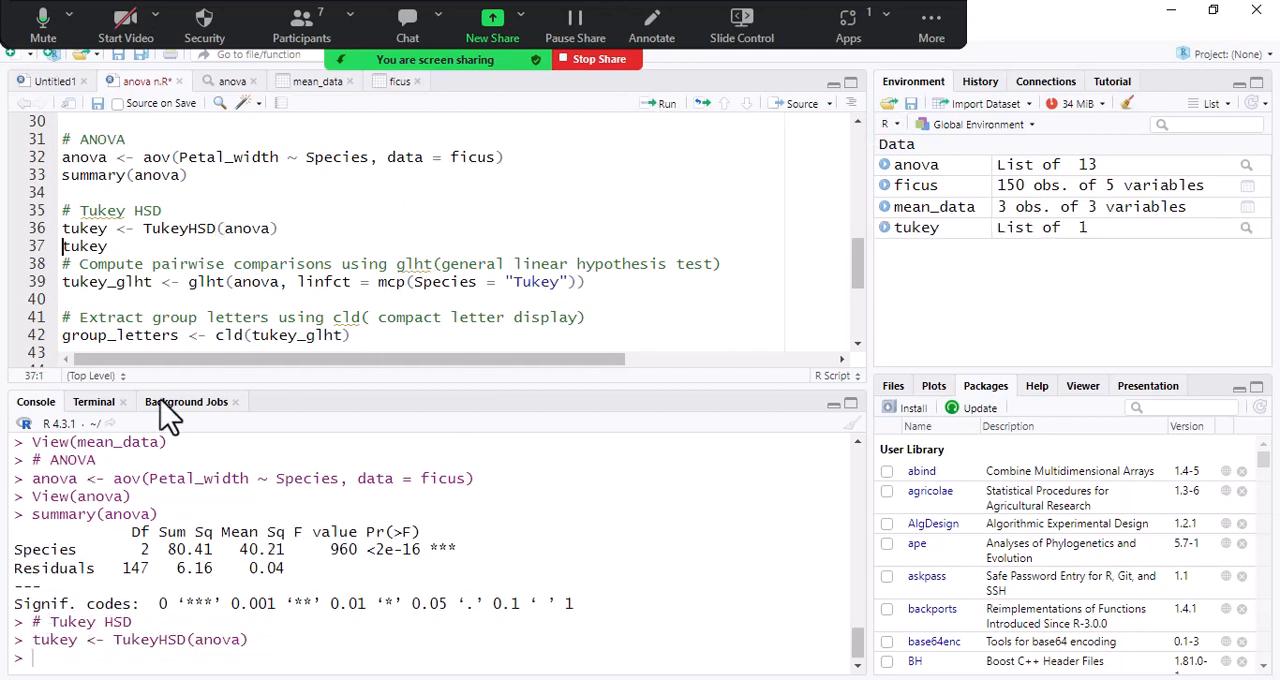
- View the tukey object, return to the anova n.R script and run the tukey line to print the multiple comparisons
click(1022, 242)
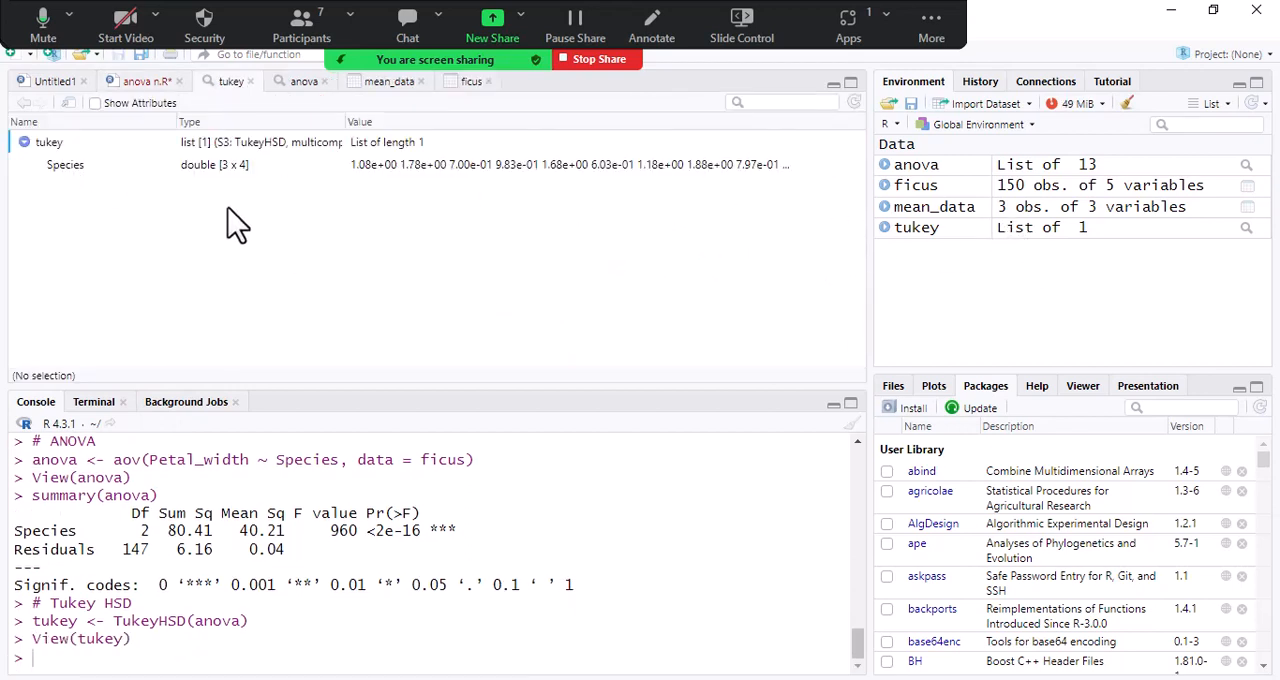
click(147, 86)
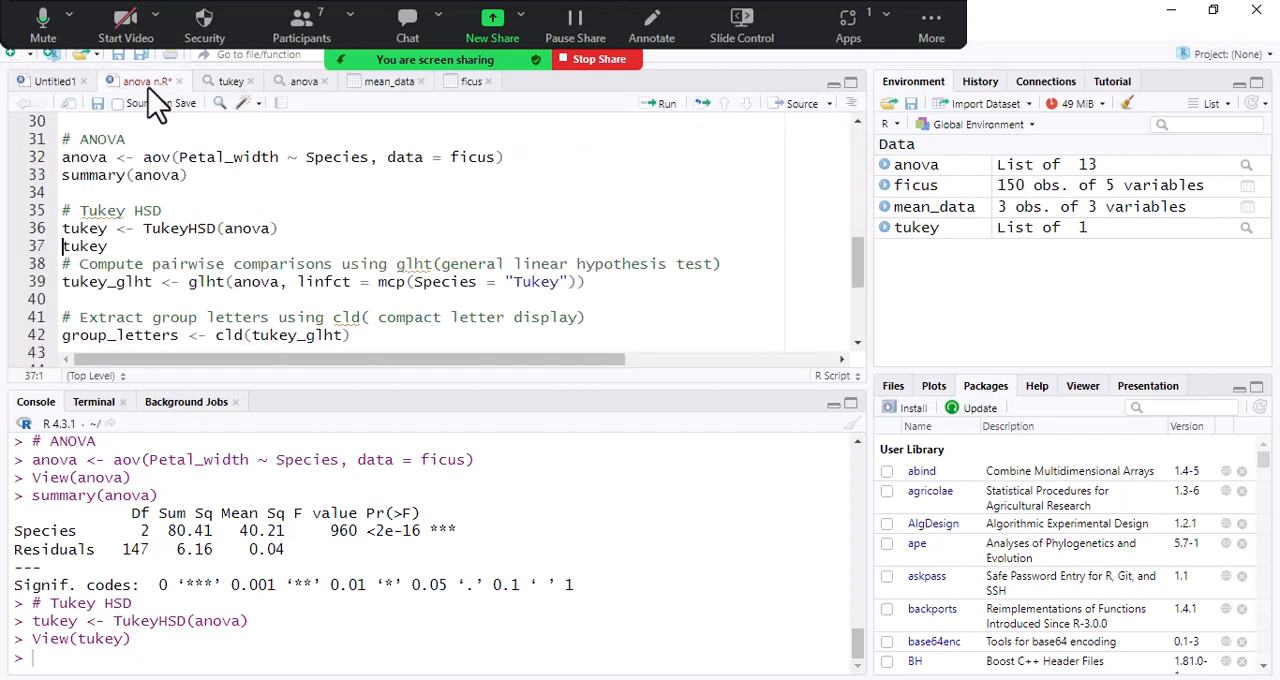
click(131, 242)
click(660, 104)
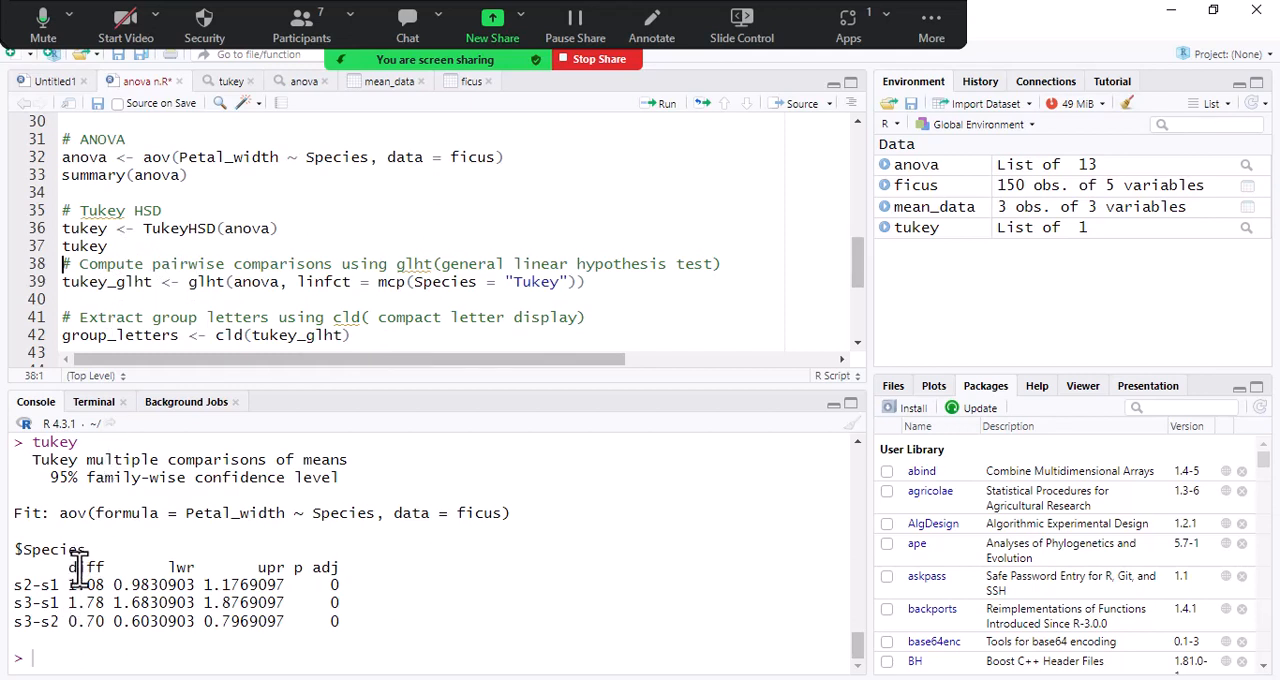
- Examine the diff column of the Tukey output, highlighting the mean differences for the s2-s1, s3-s1 and s3-s2 comparisons
drag(68, 568, 105, 566)
click(30, 582)
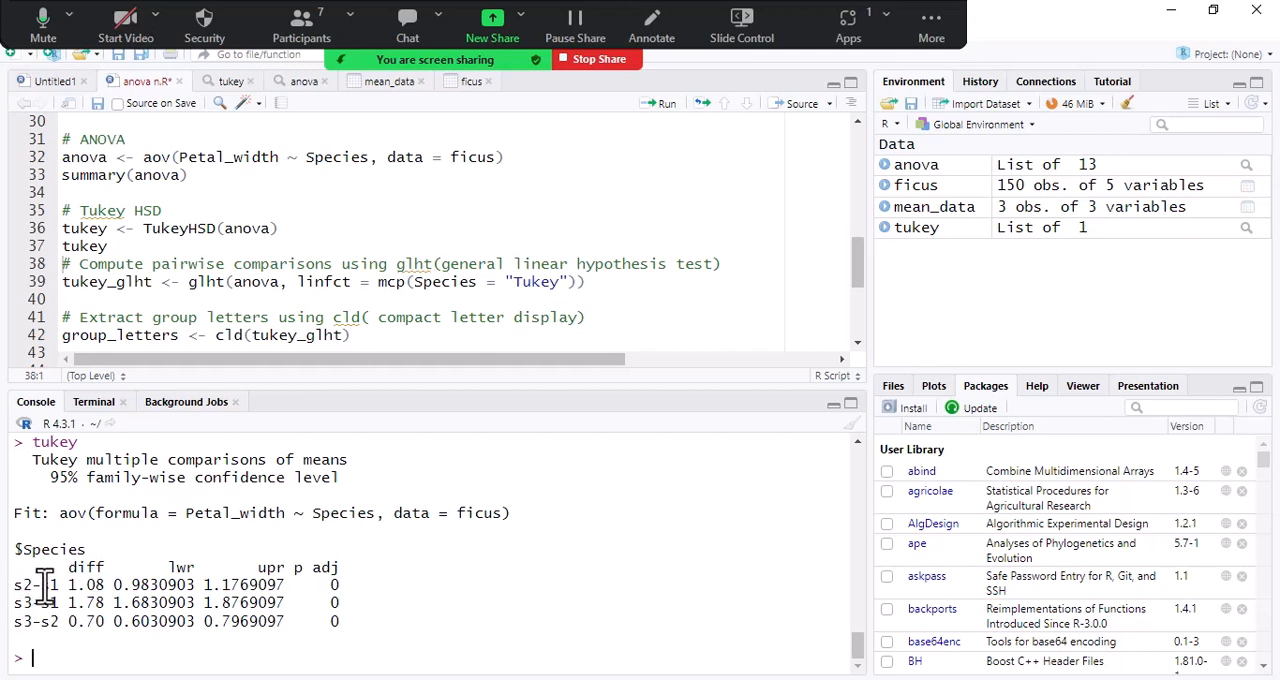
drag(70, 586, 108, 588)
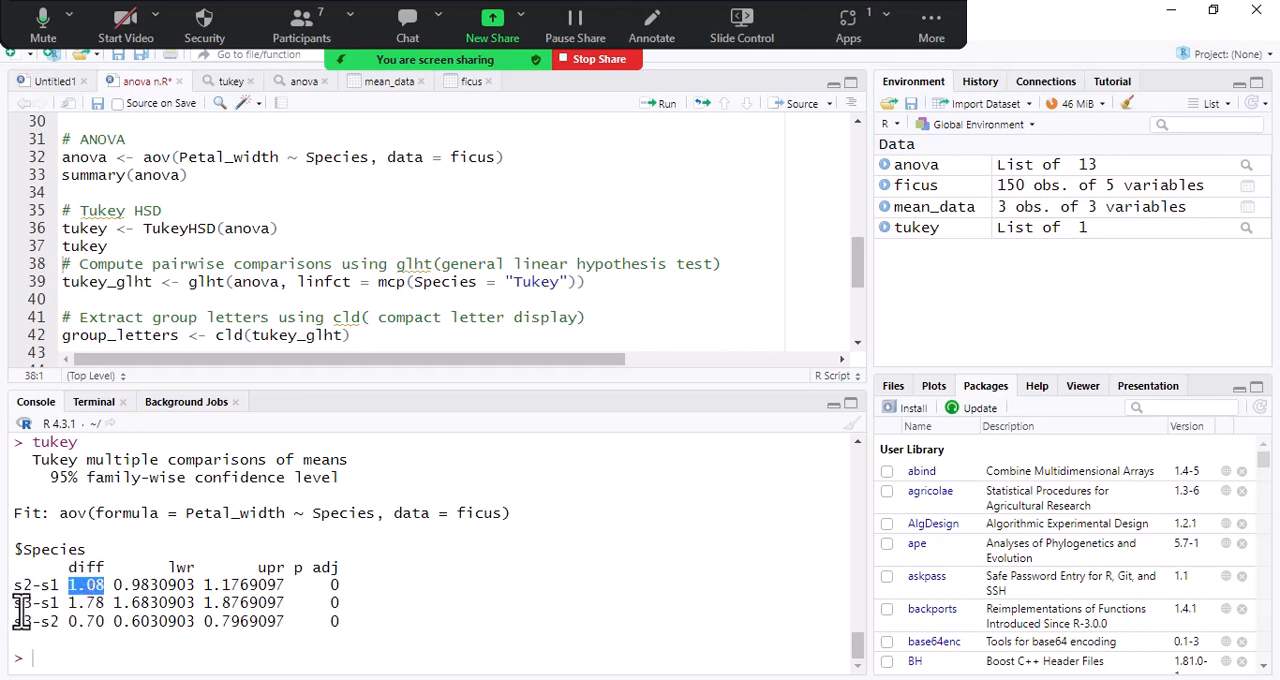
drag(22, 604, 51, 605)
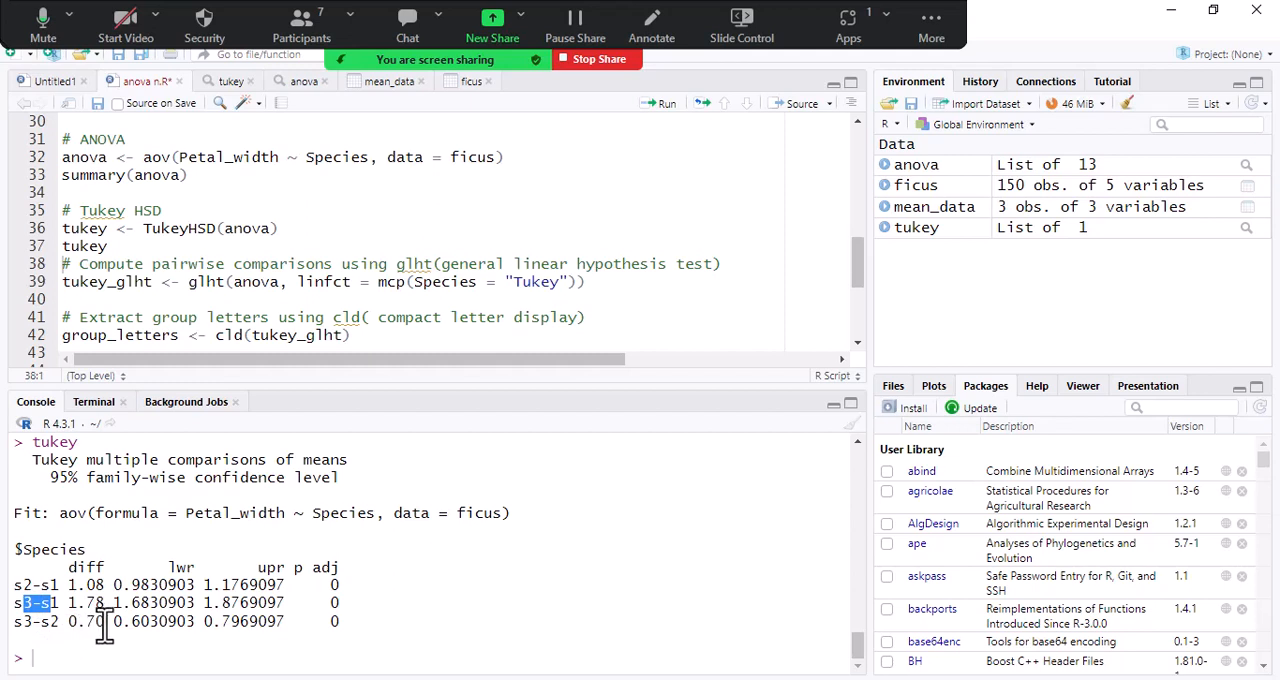
click(74, 608)
drag(104, 622, 75, 630)
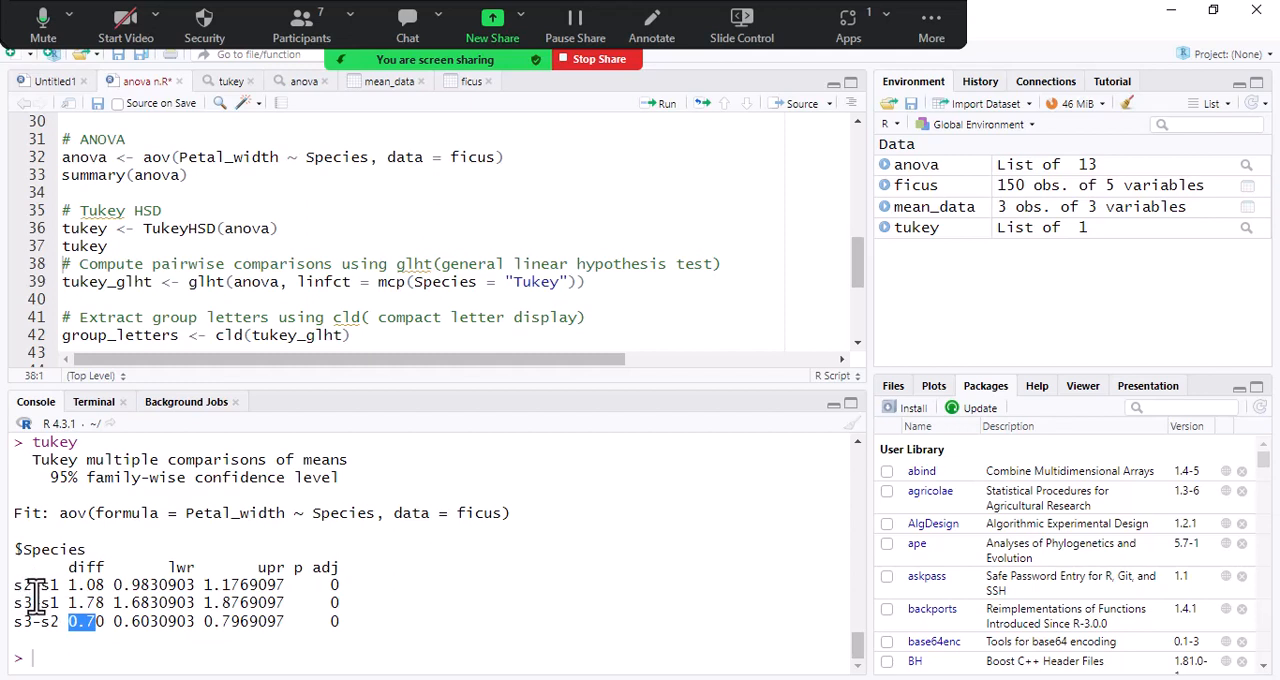
drag(66, 572, 92, 603)
click(88, 603)
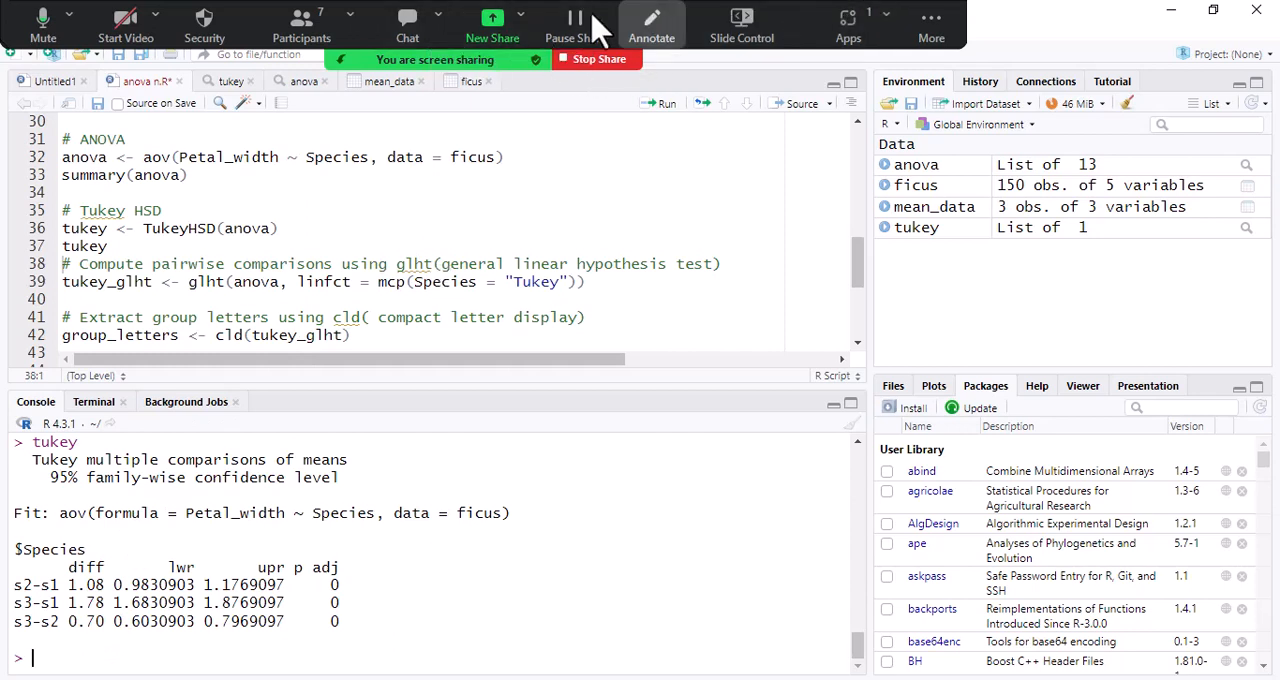
- Open the meeting chat and add a thumbs-up reaction to the student's message about generally using replicated data
click(407, 30)
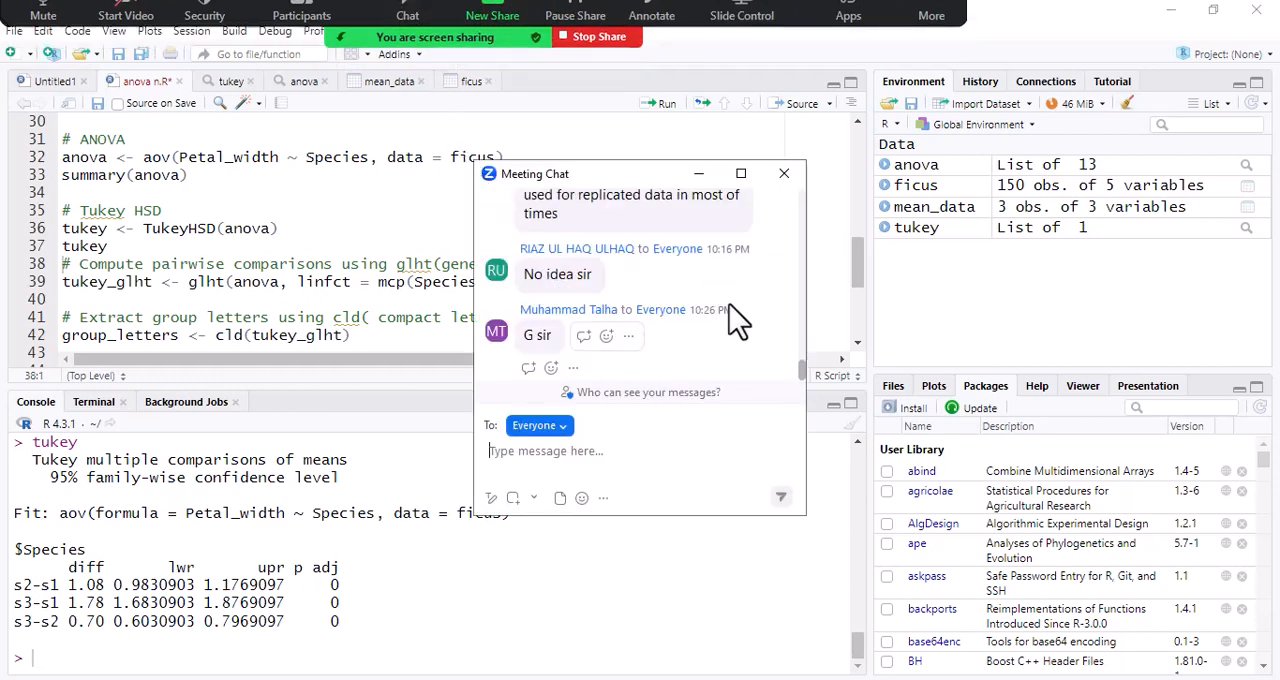
scroll(745, 318, up, 1)
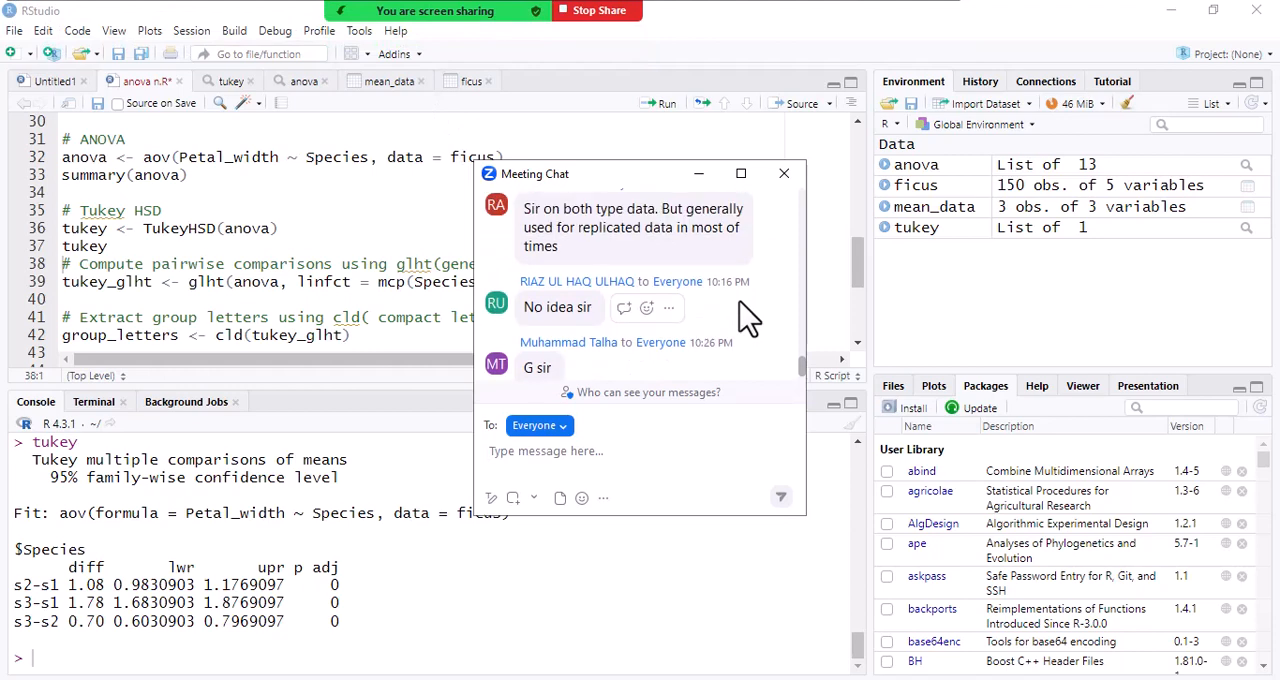
scroll(745, 318, up, 1)
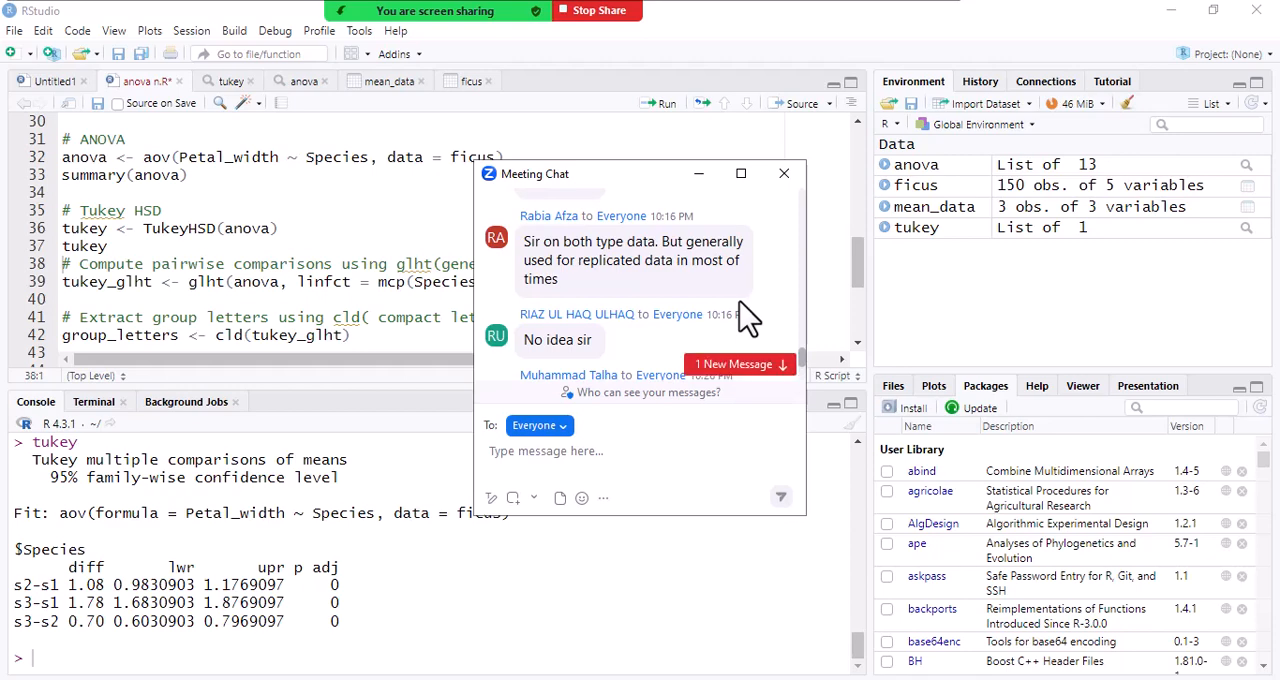
mouse_move(762, 264)
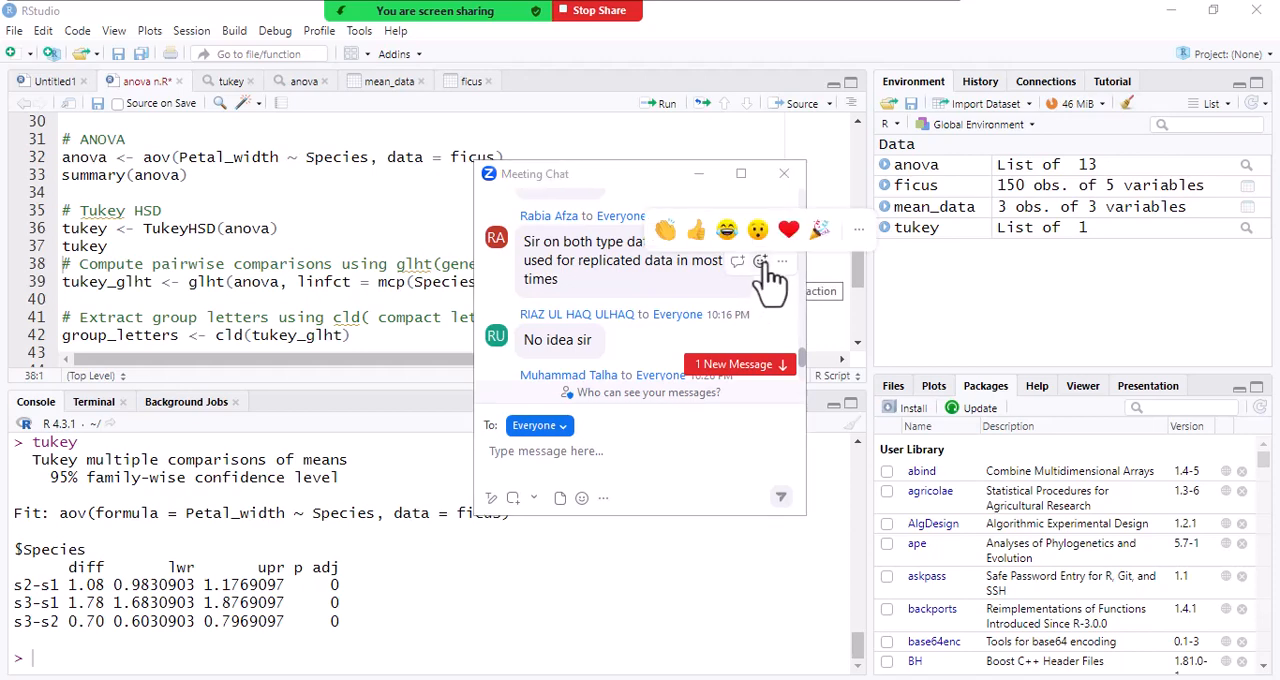
click(696, 232)
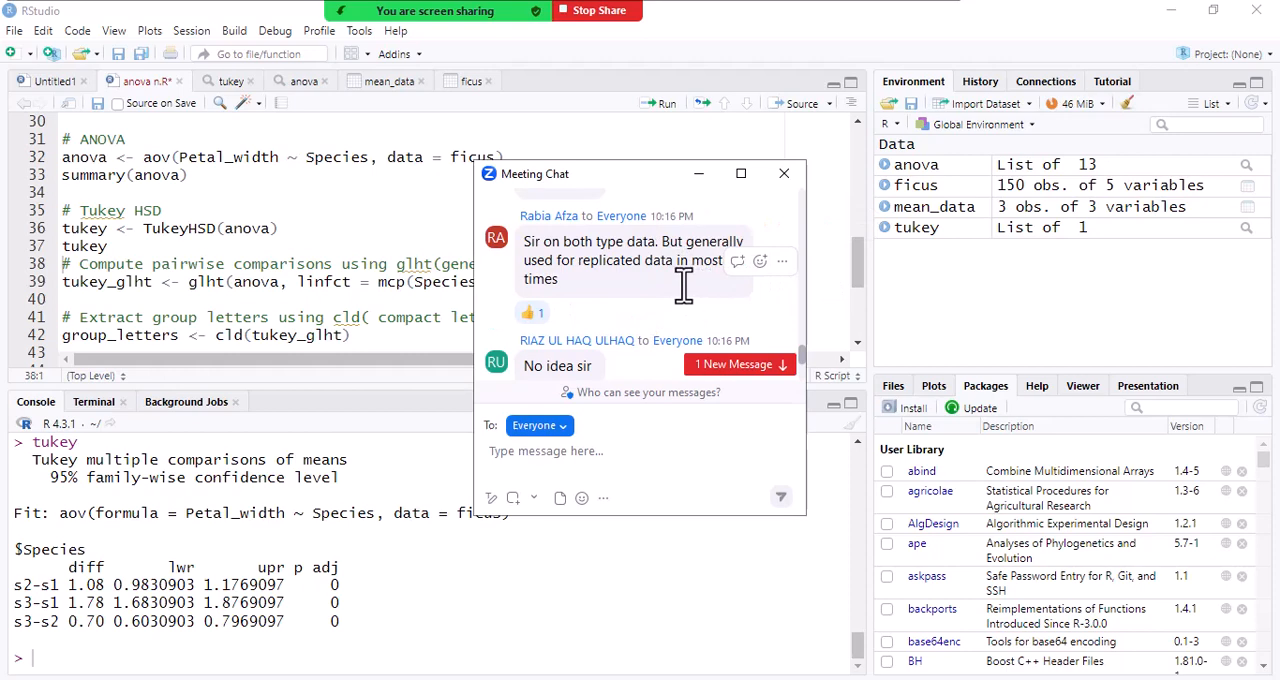
- Read through the students' earlier and newest replies in the meeting chat, then close the chat window
scroll(683, 285, up, 1)
scroll(683, 285, up, 1)
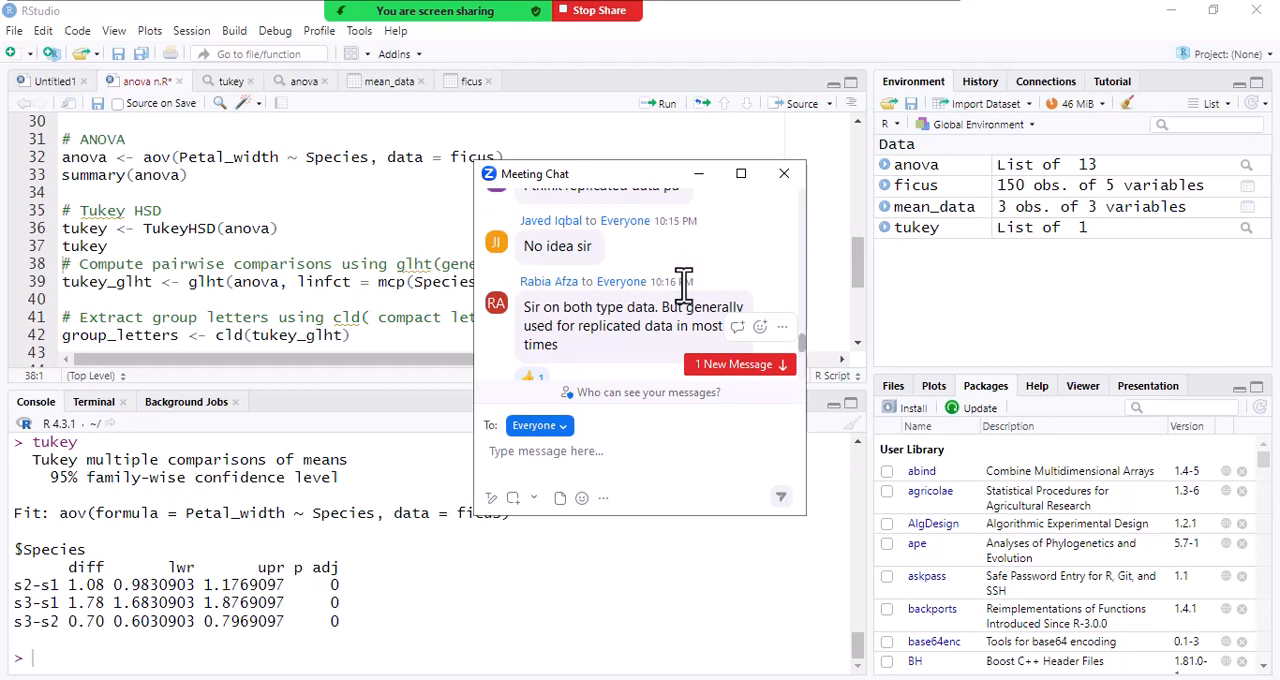
scroll(683, 285, down, 3)
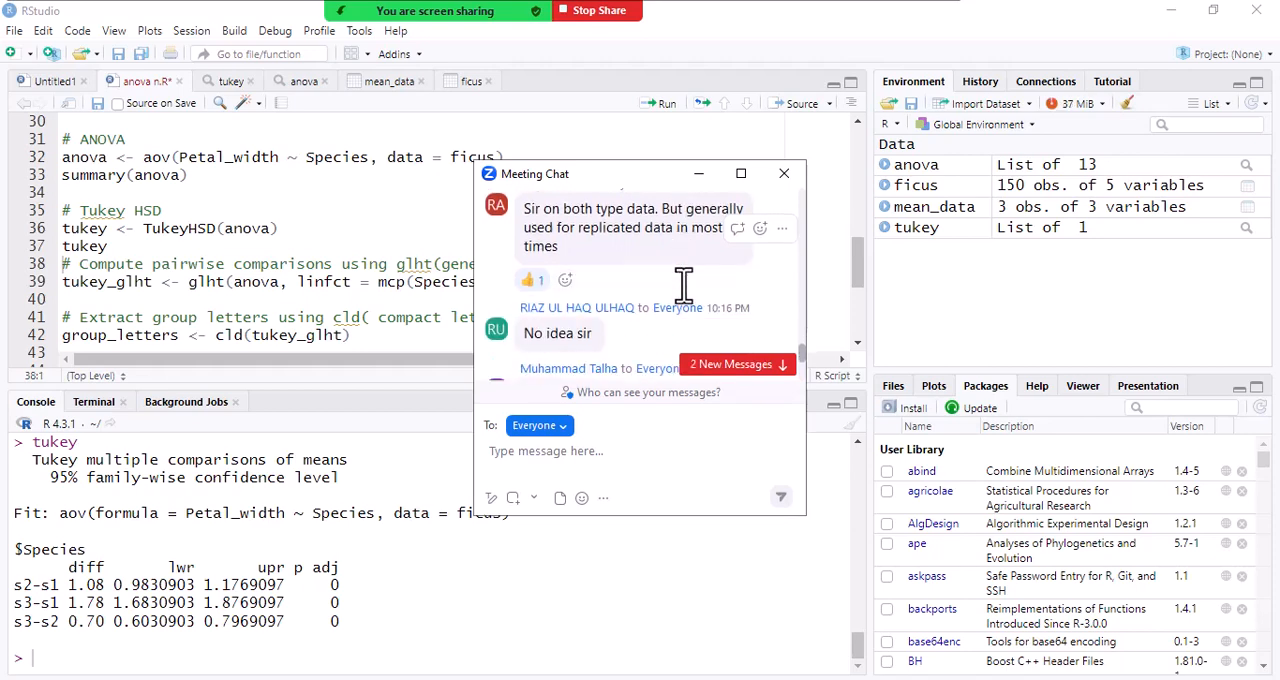
scroll(683, 285, down, 6)
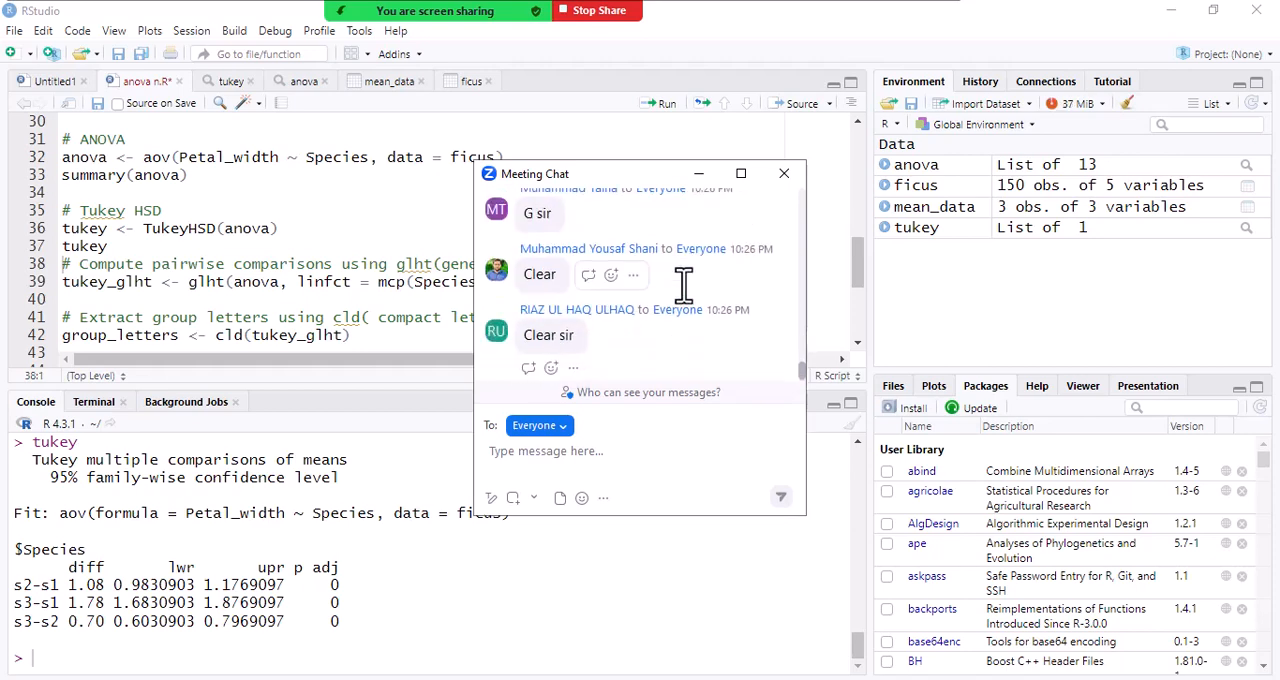
scroll(683, 285, up, 5)
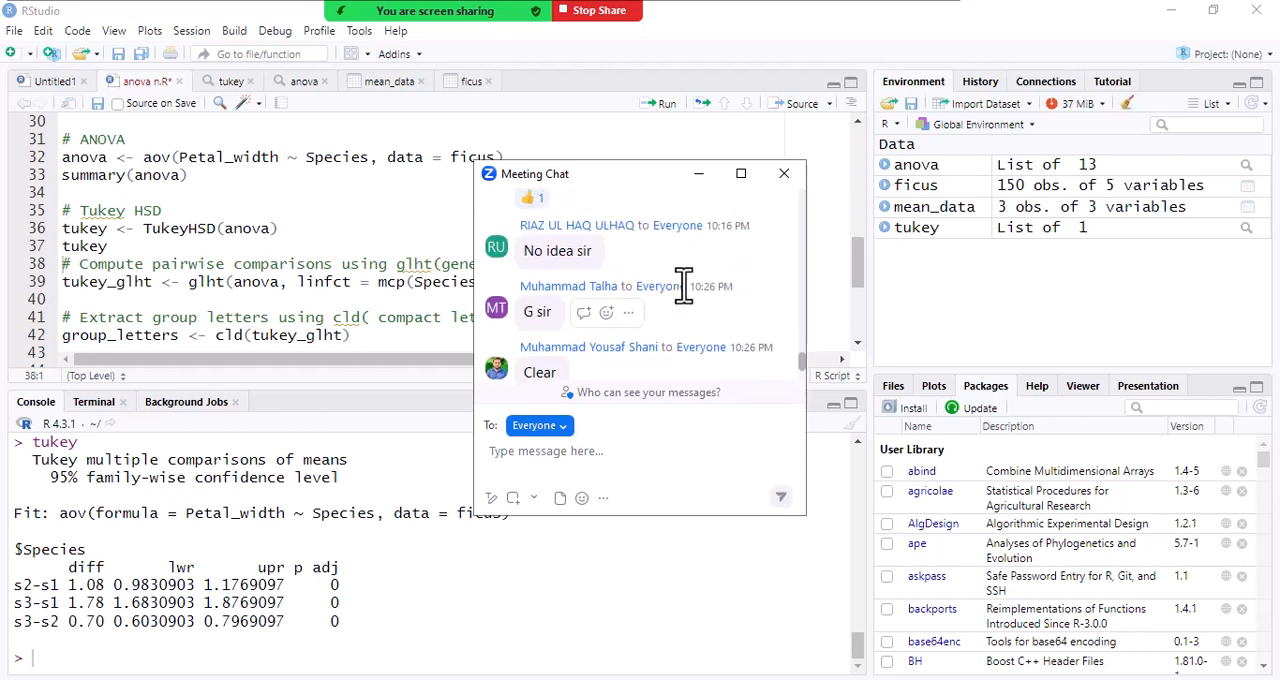
scroll(683, 285, up, 3)
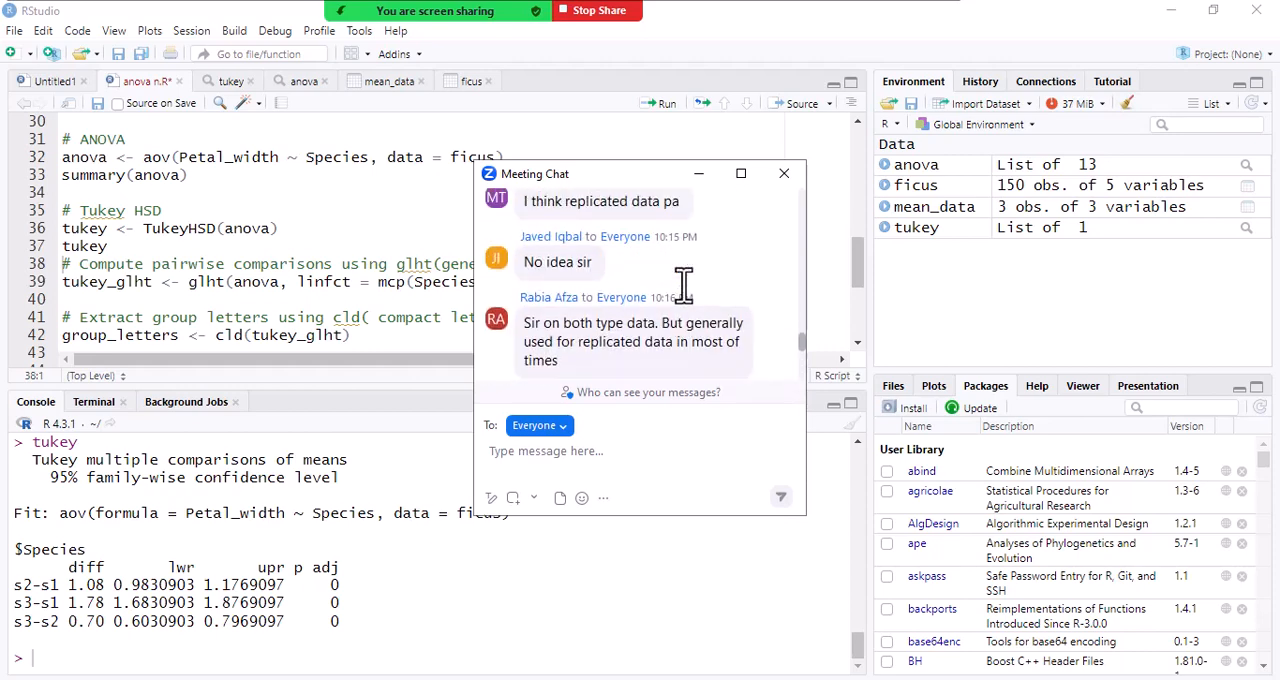
scroll(683, 285, up, 3)
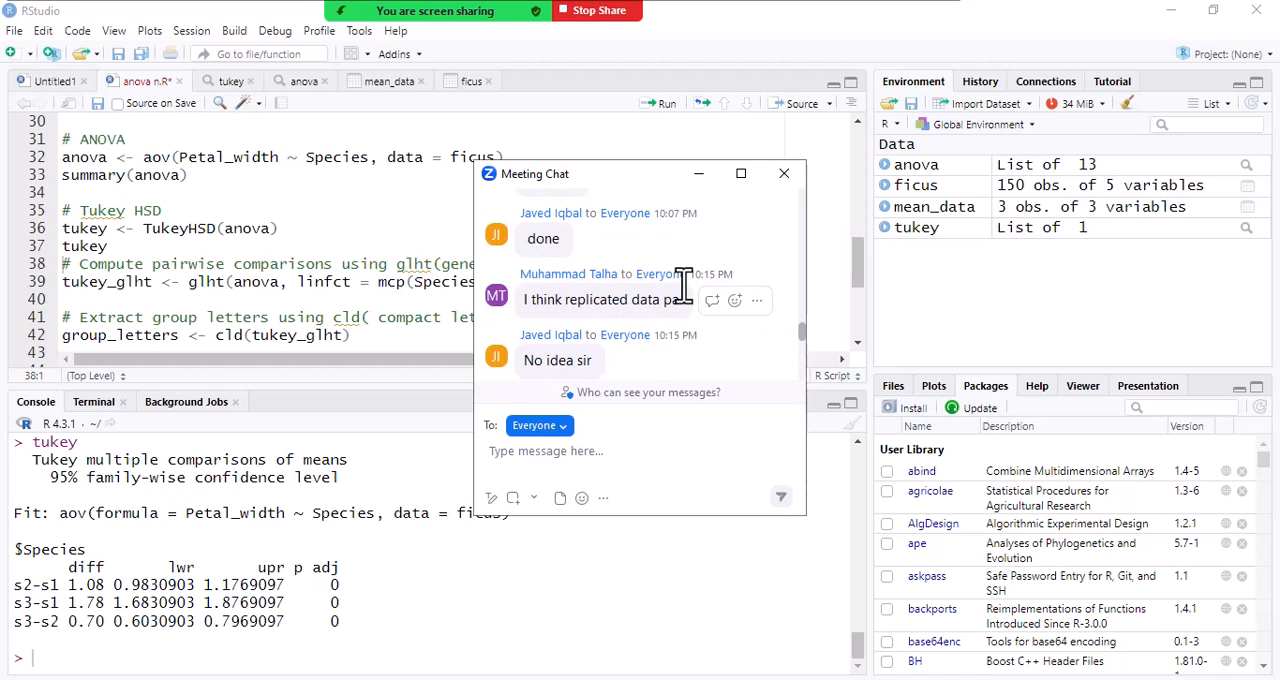
scroll(683, 285, up, 3)
scroll(660, 290, down, 6)
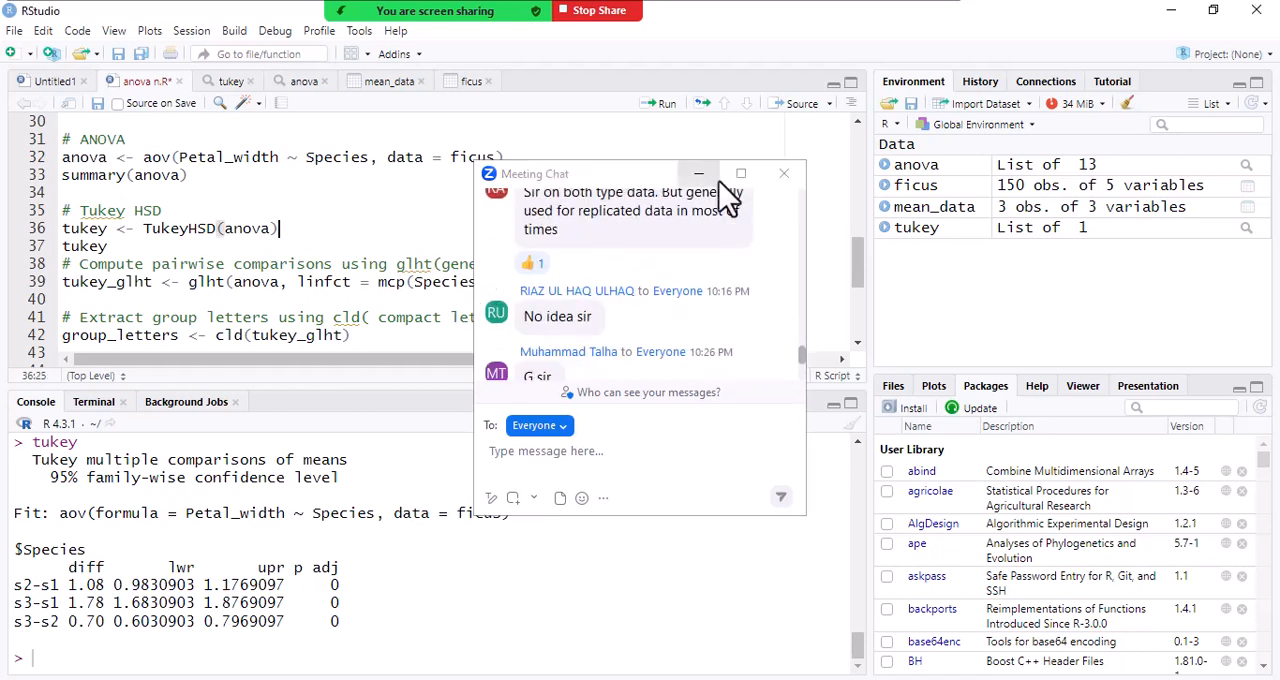
click(783, 173)
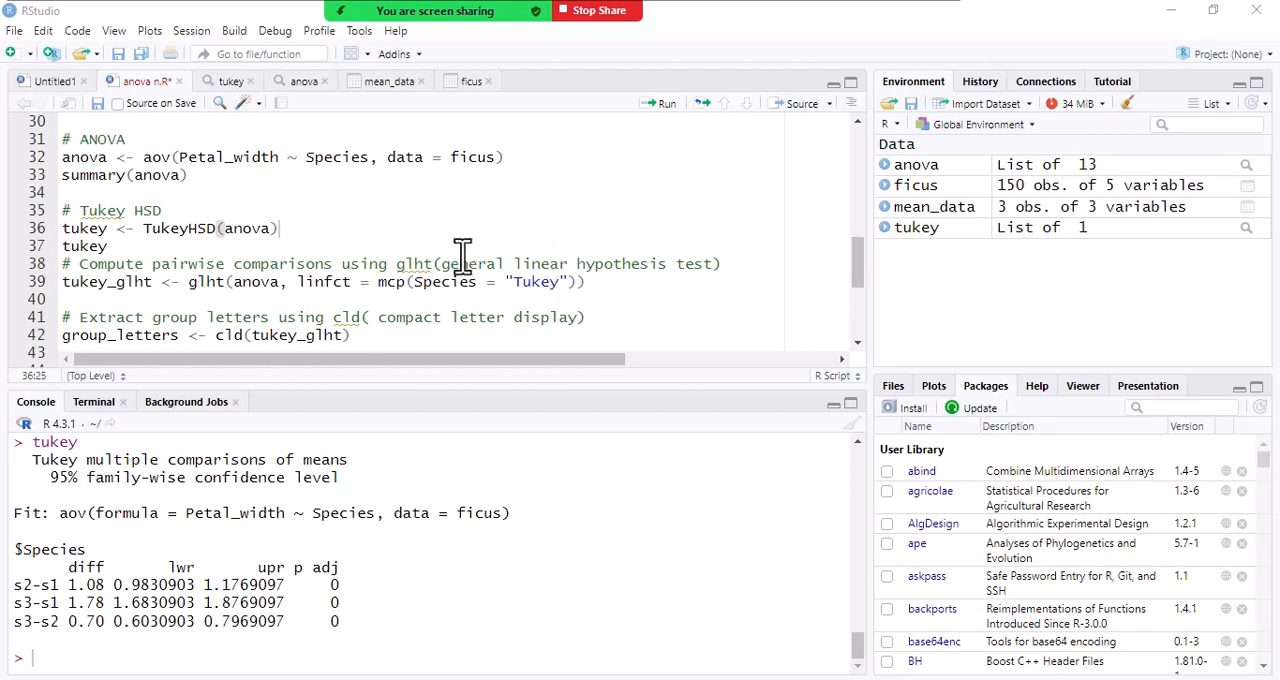
- Run the glht line with mcp(Species = "Tukey") to store tukey_glht, view that object and return to the anova n.R script
drag(451, 263, 711, 263)
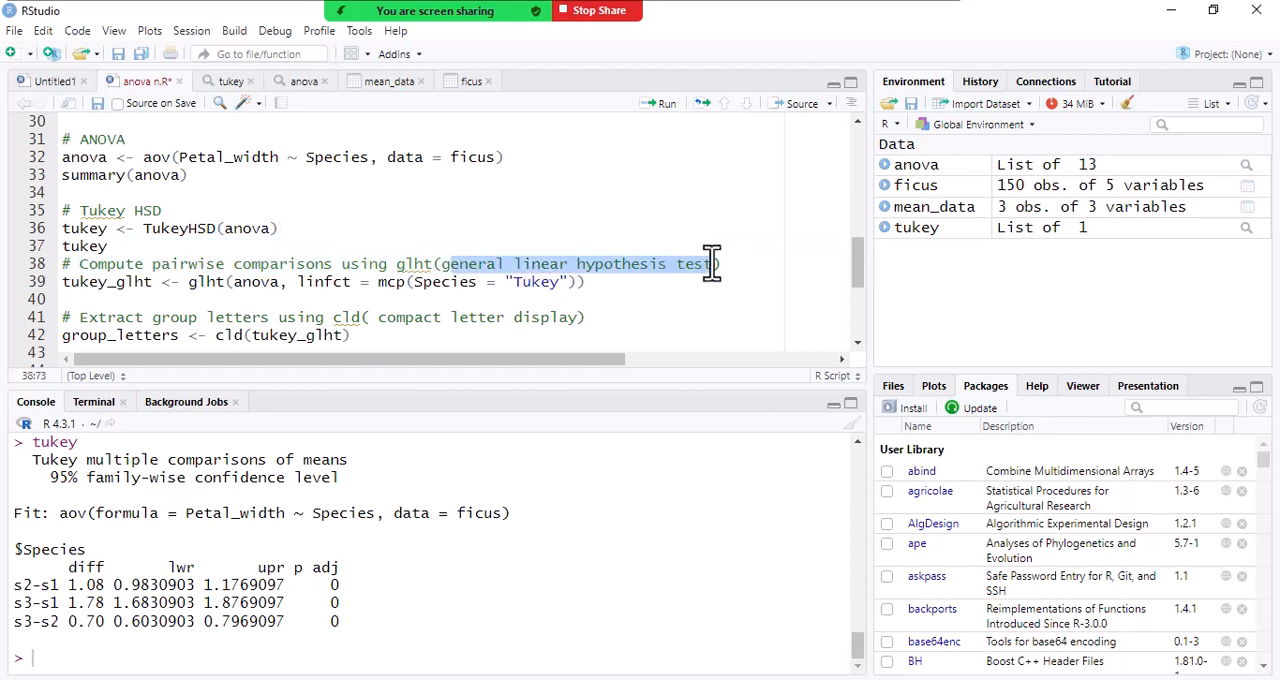
click(274, 284)
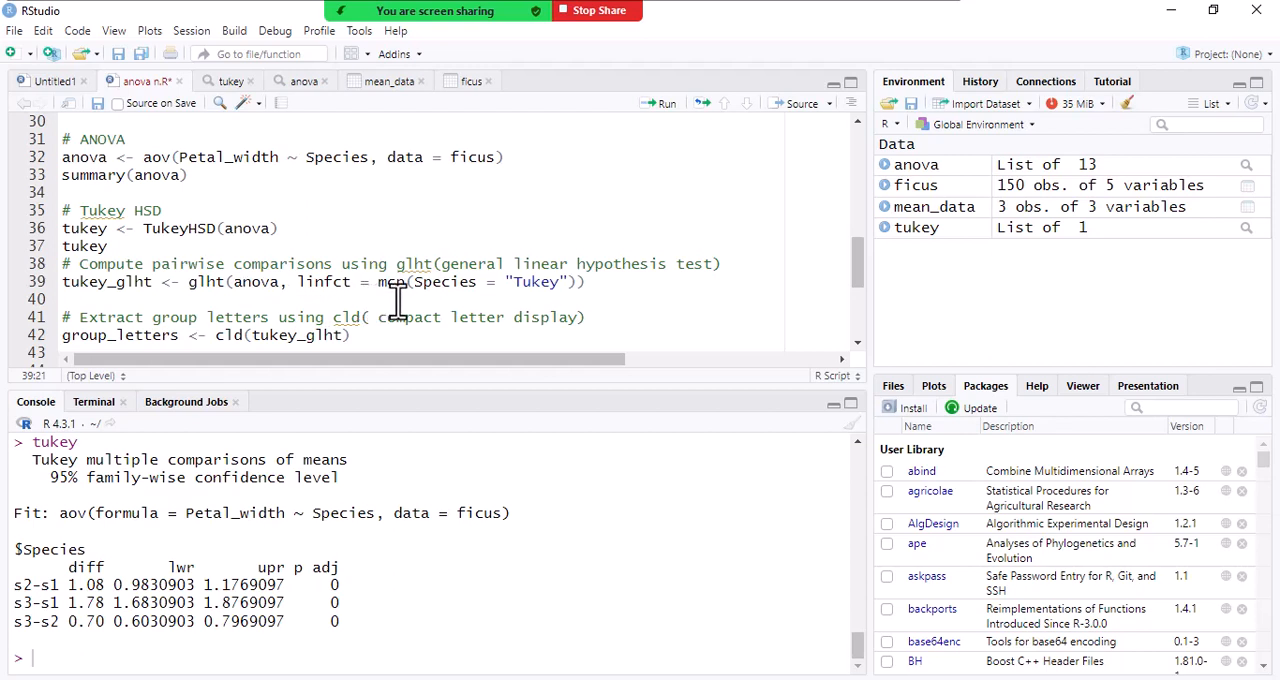
click(591, 282)
click(664, 110)
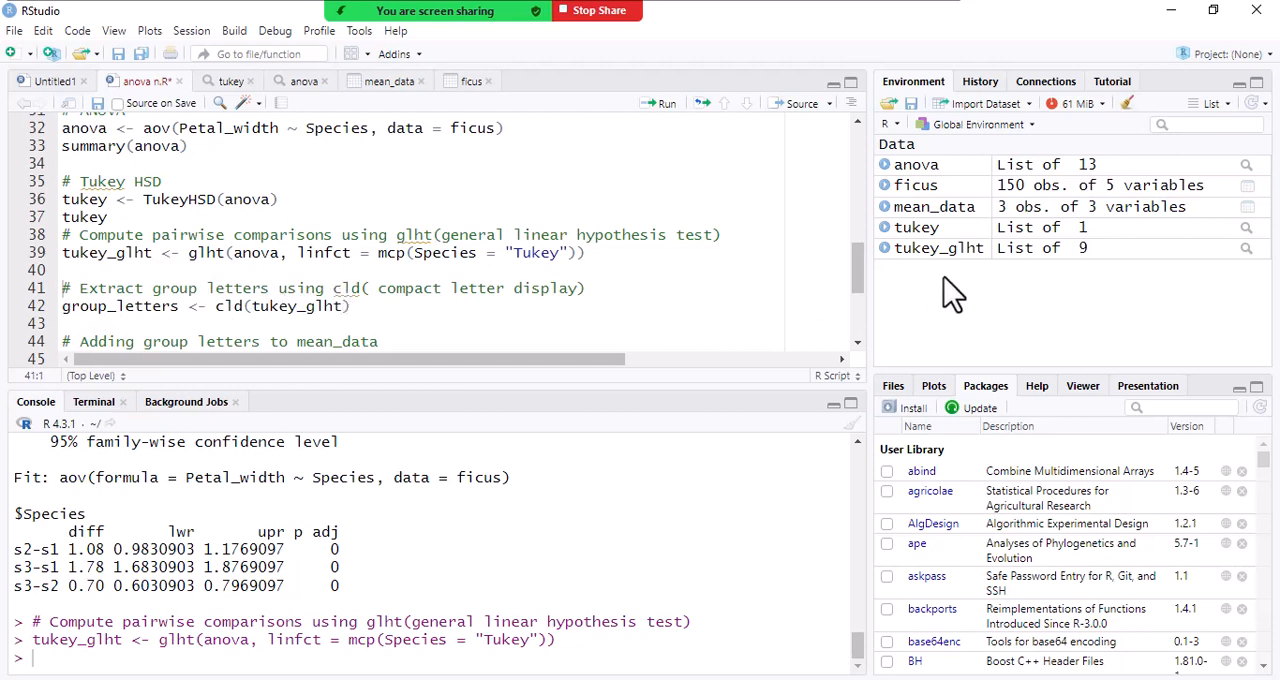
click(1022, 252)
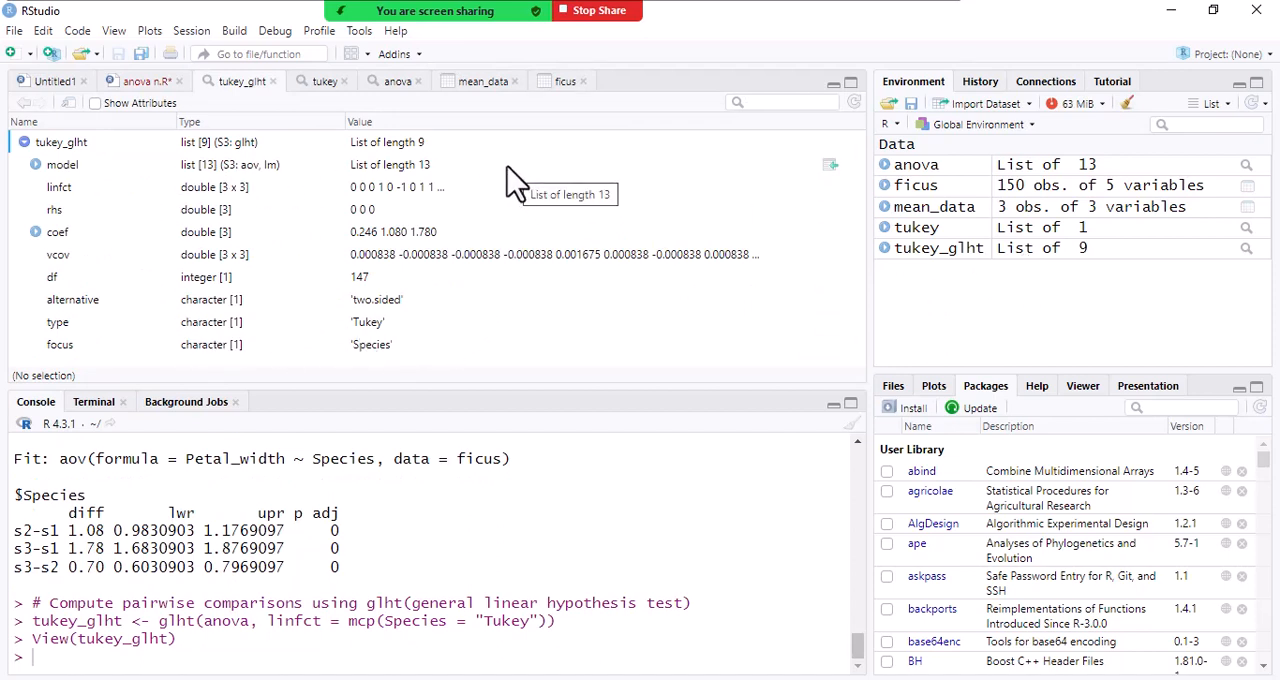
click(145, 82)
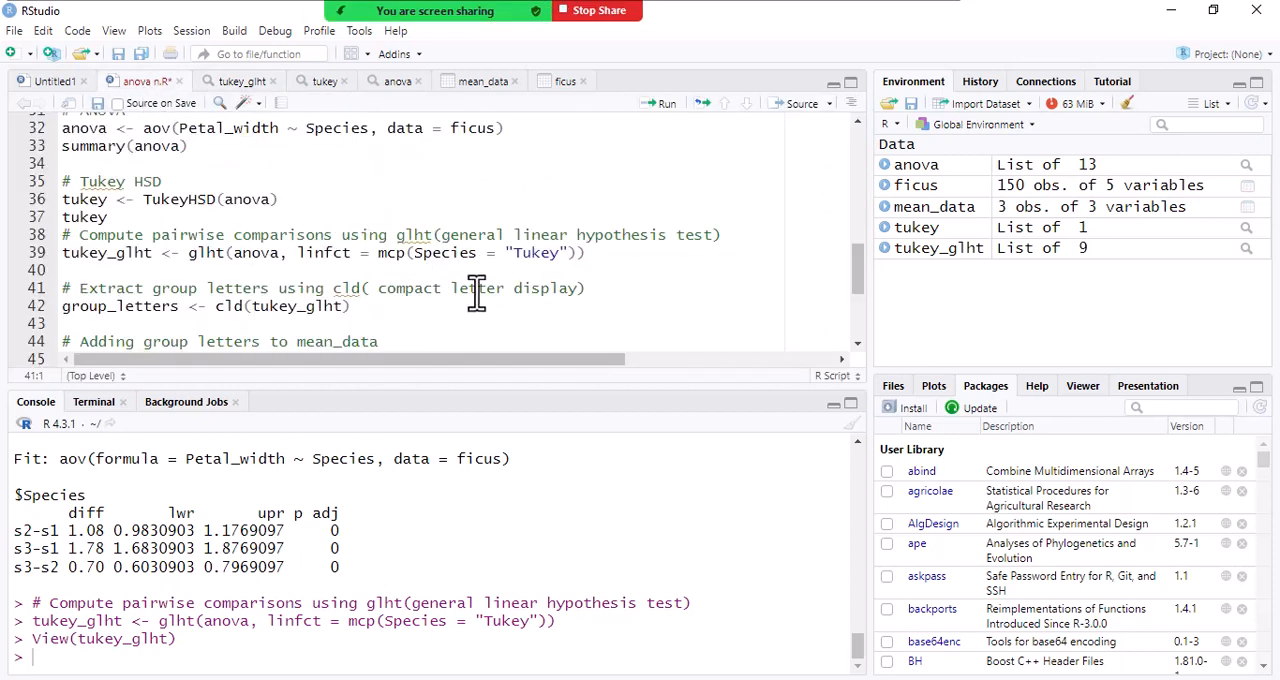
- Run the cld(tukey_glht) line to store group_letters, view that object and return to the anova n.R script
click(371, 310)
drag(215, 310, 243, 309)
click(243, 309)
click(363, 307)
click(664, 104)
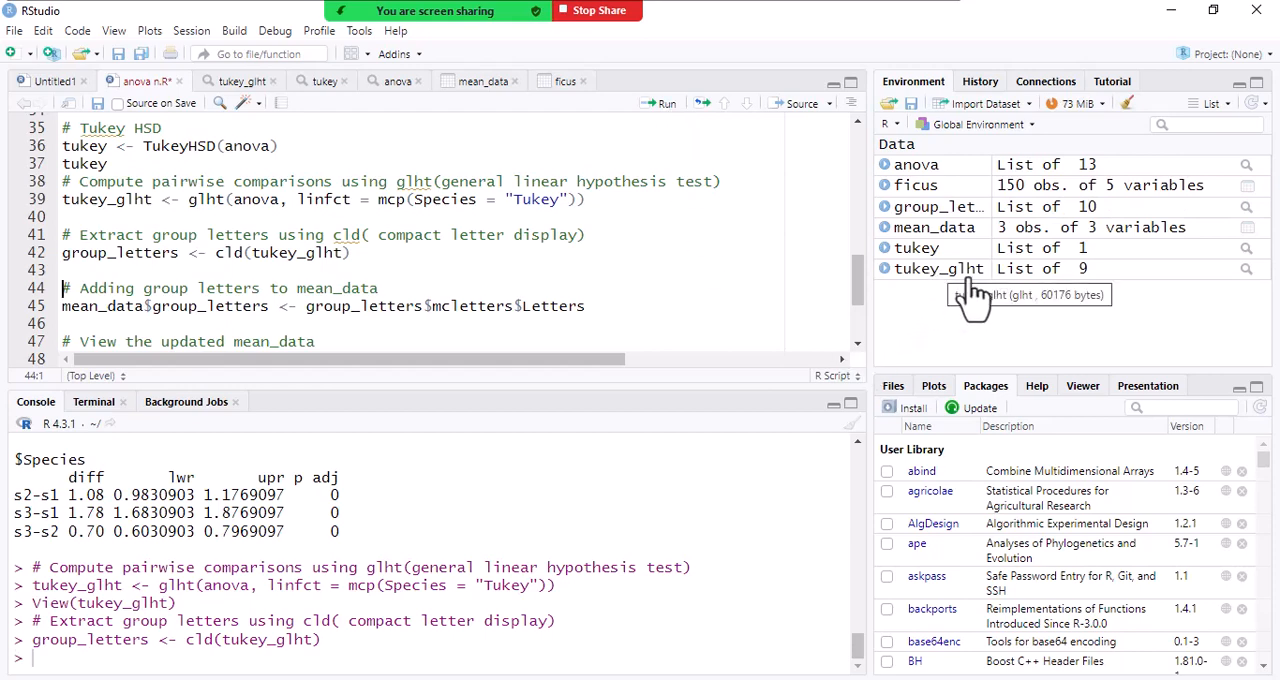
click(963, 210)
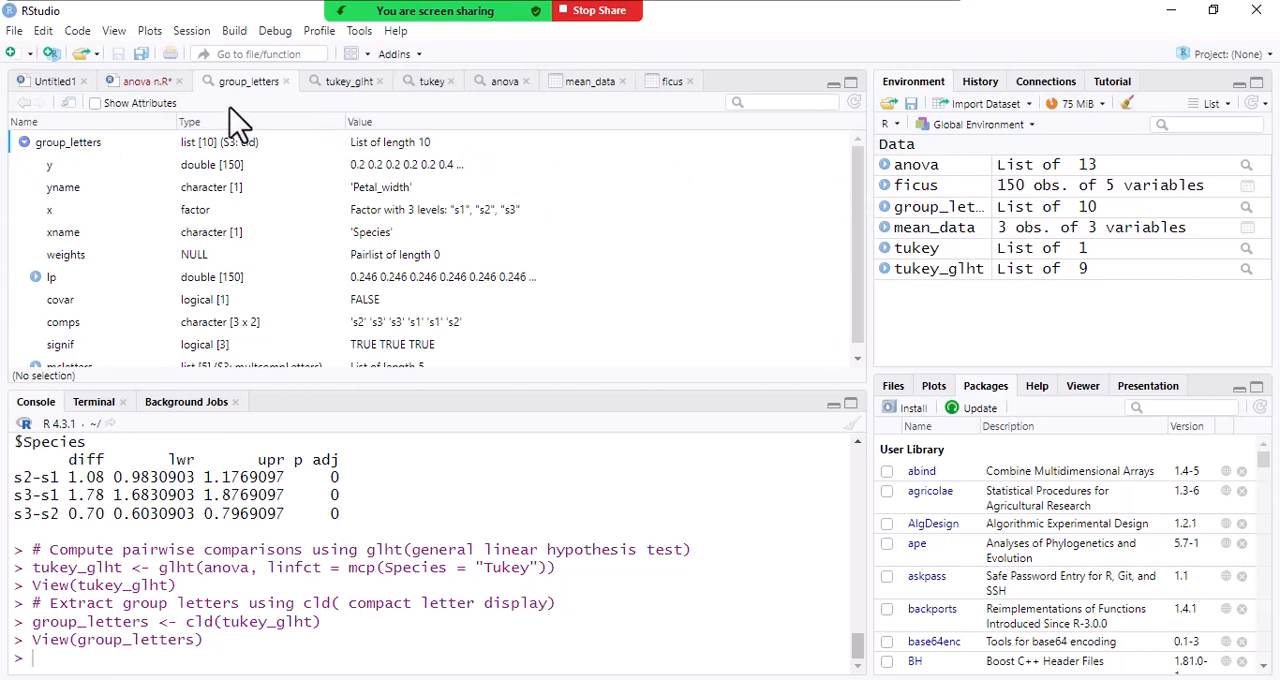
click(144, 84)
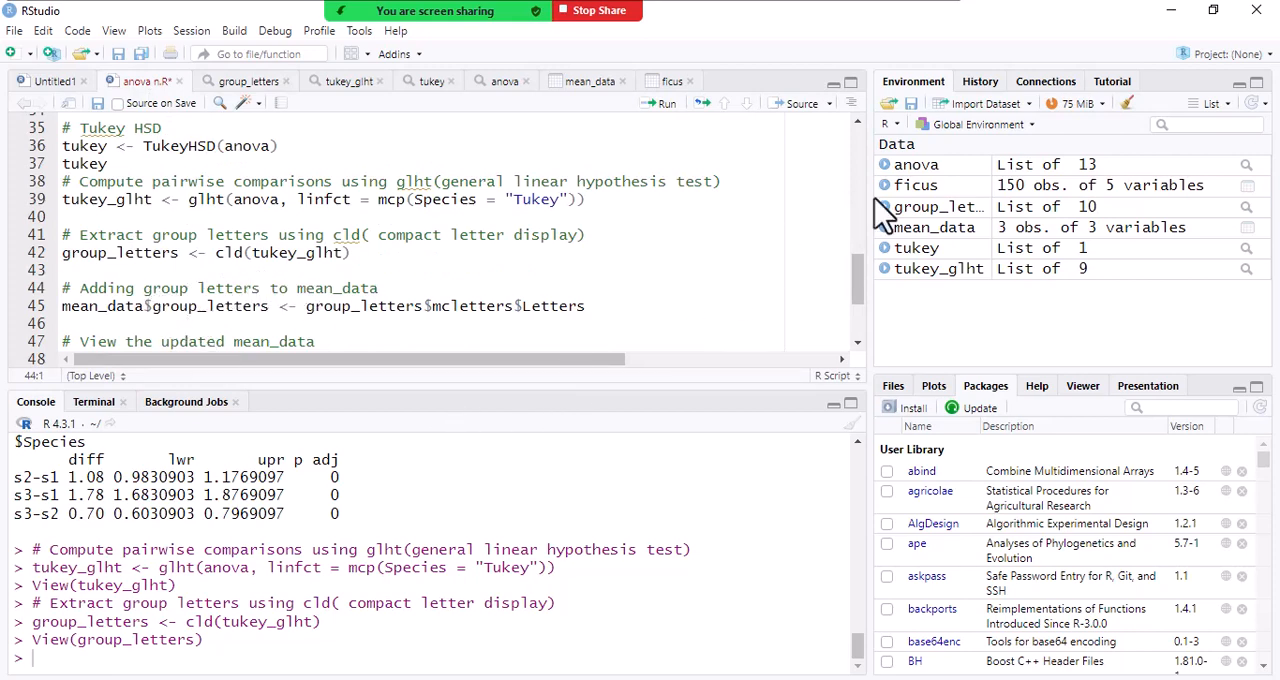
- Examine the columns of the mean_data table and return to the anova n.R script
click(1022, 232)
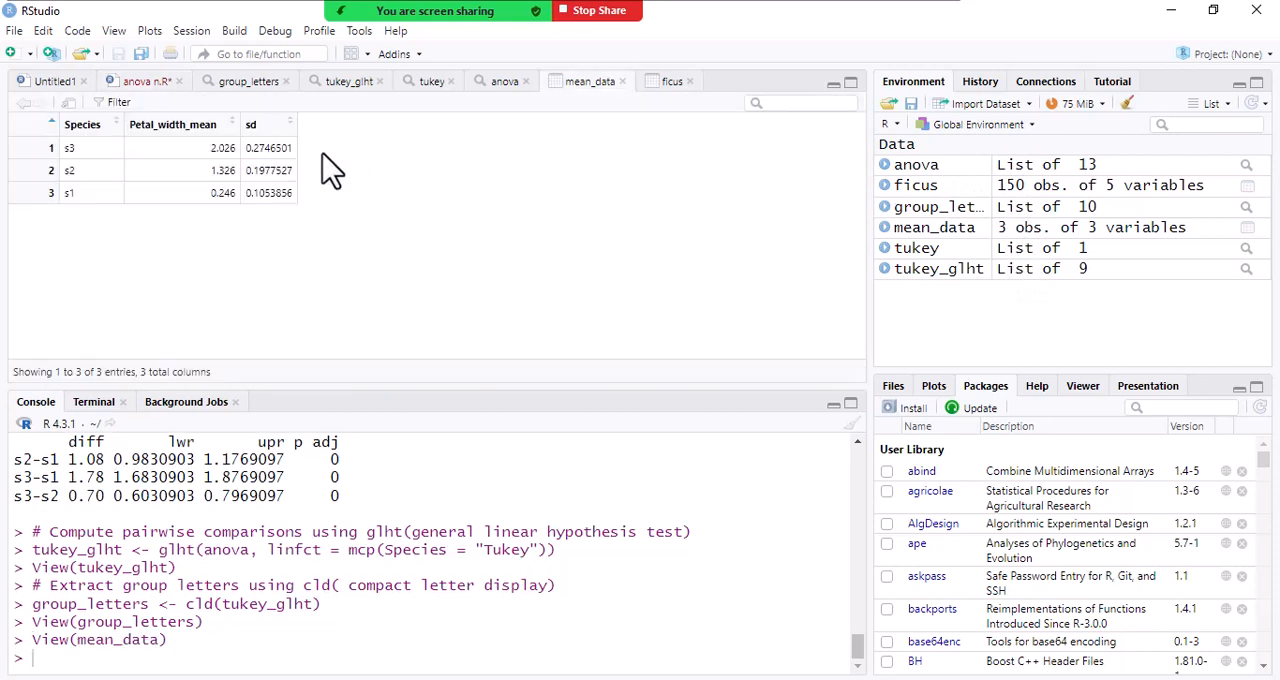
click(97, 130)
click(137, 84)
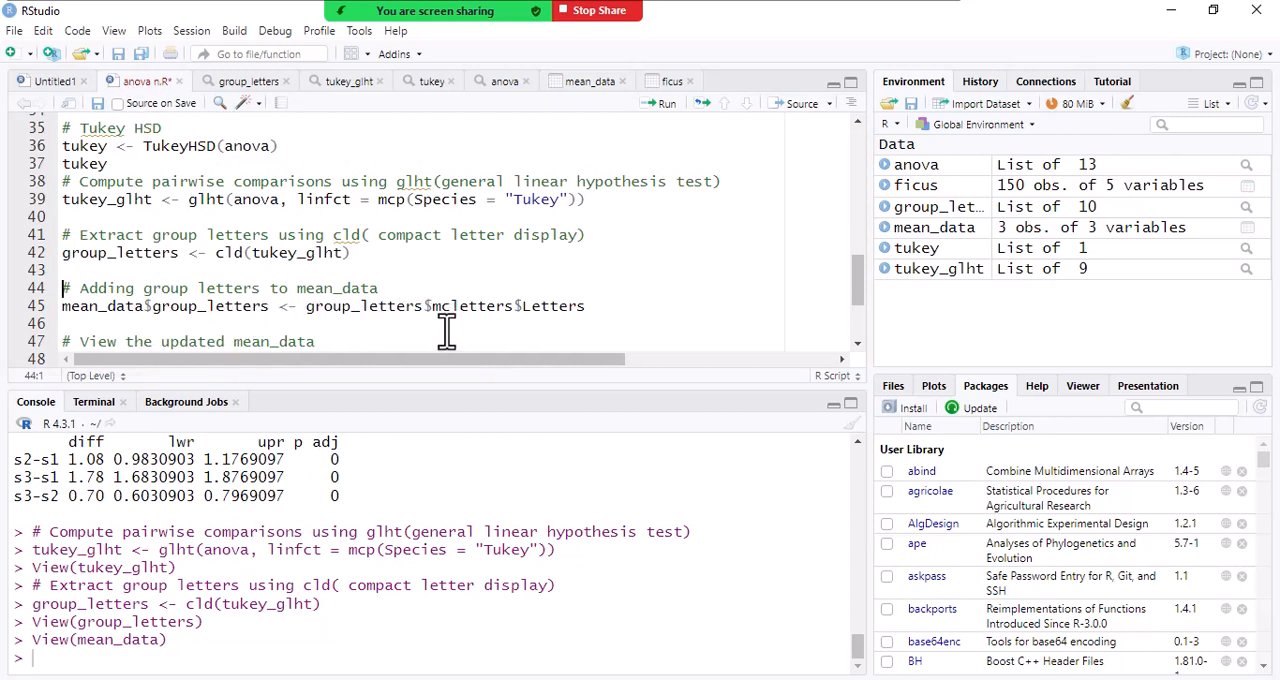
- Run the line adding group_letters$mcletters$Letters to mean_data as group_letters, view the updated table and return to the script
click(510, 306)
click(666, 106)
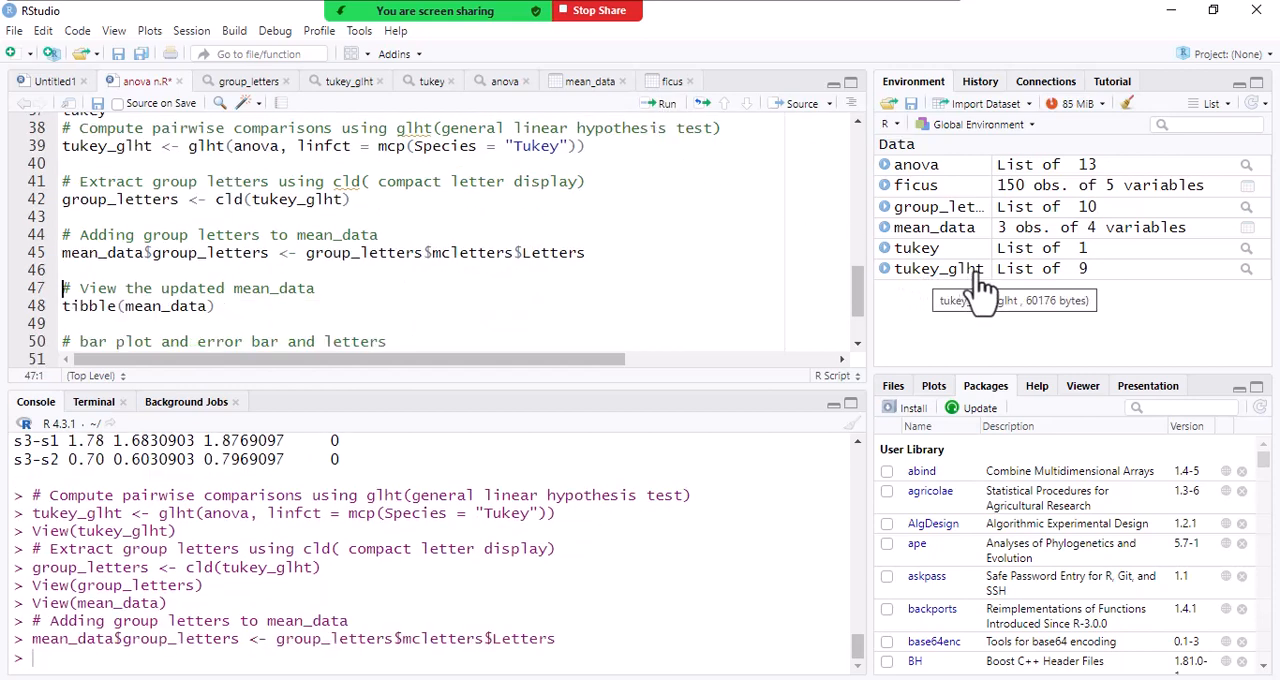
click(963, 229)
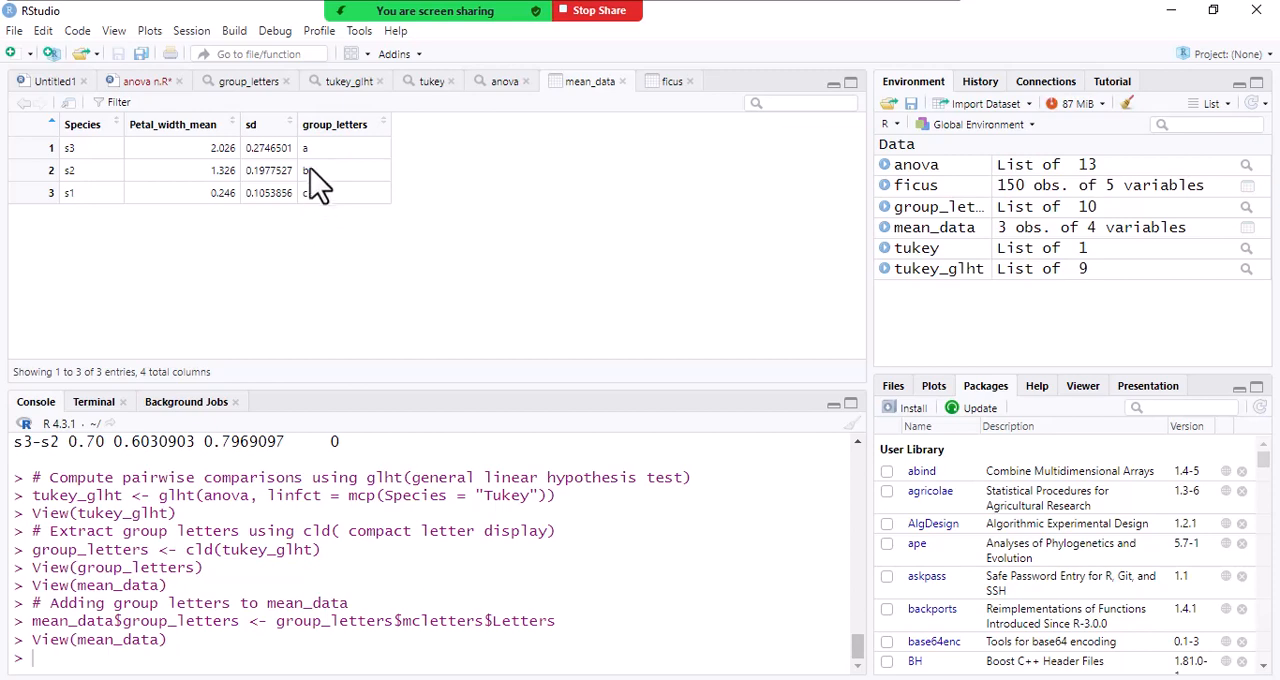
click(145, 82)
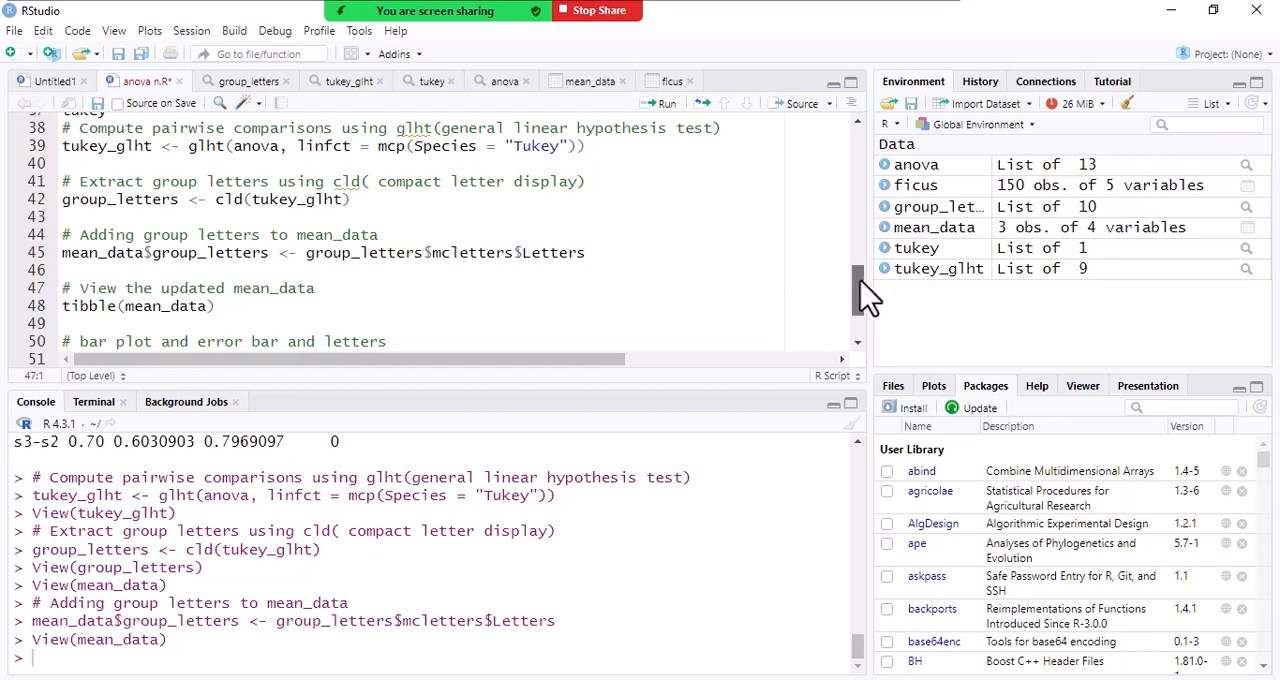
- Run tibble(mean_data) to print the table and highlight the chr type of the group_letters column in the console
scroll(860, 295, down, 1)
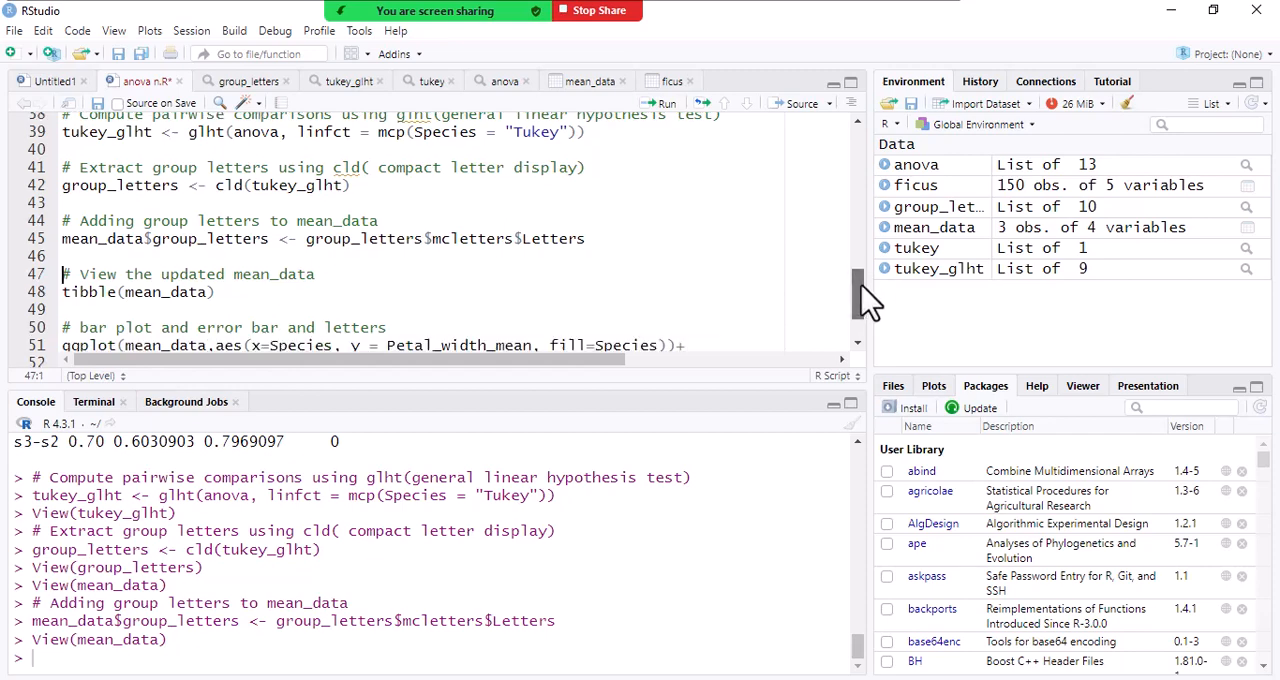
click(232, 275)
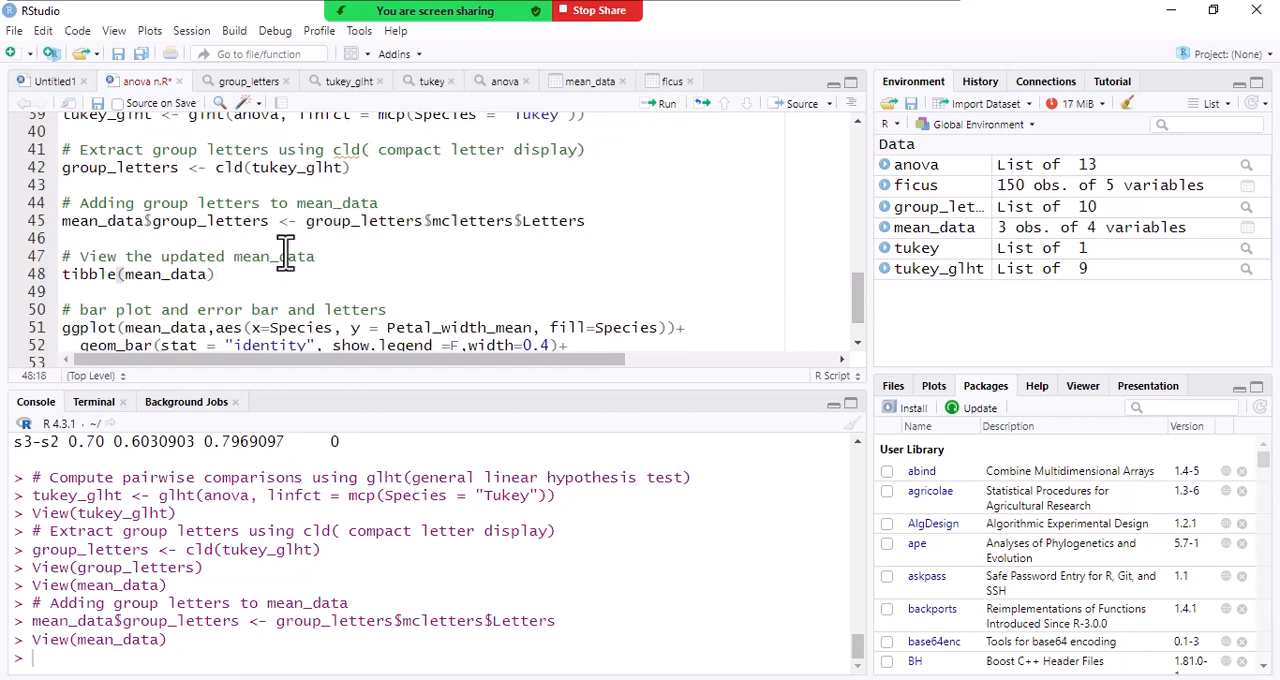
click(177, 274)
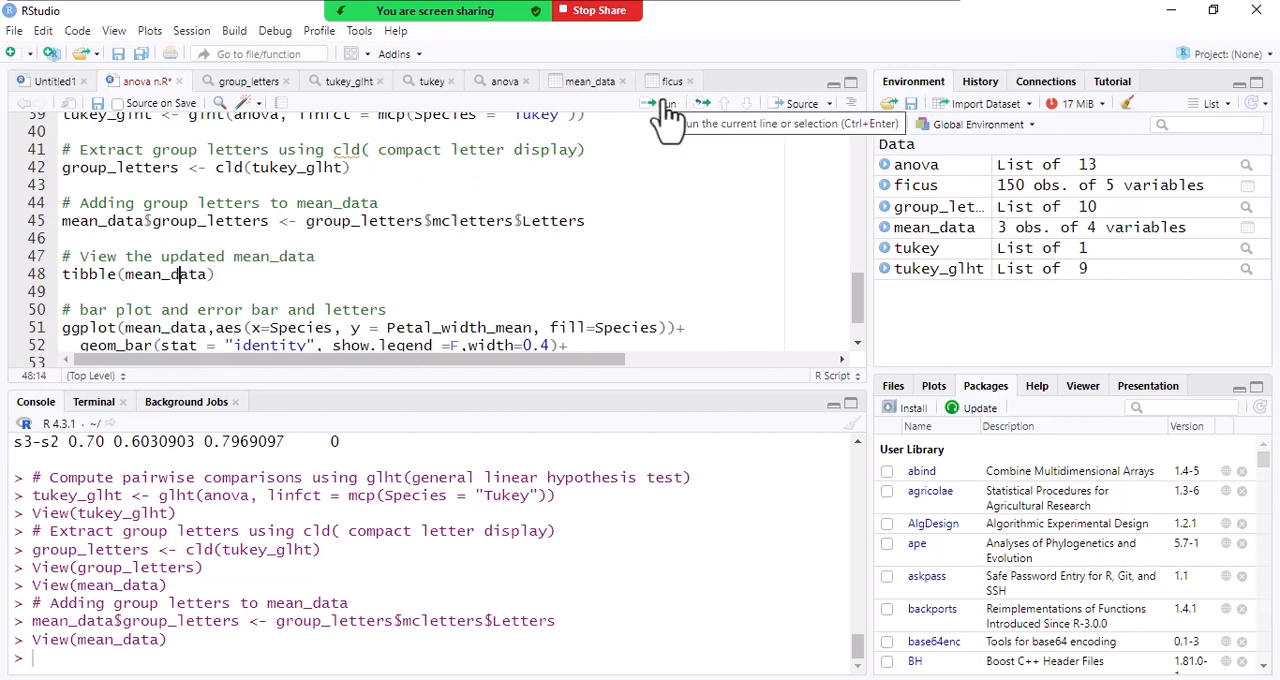
click(665, 105)
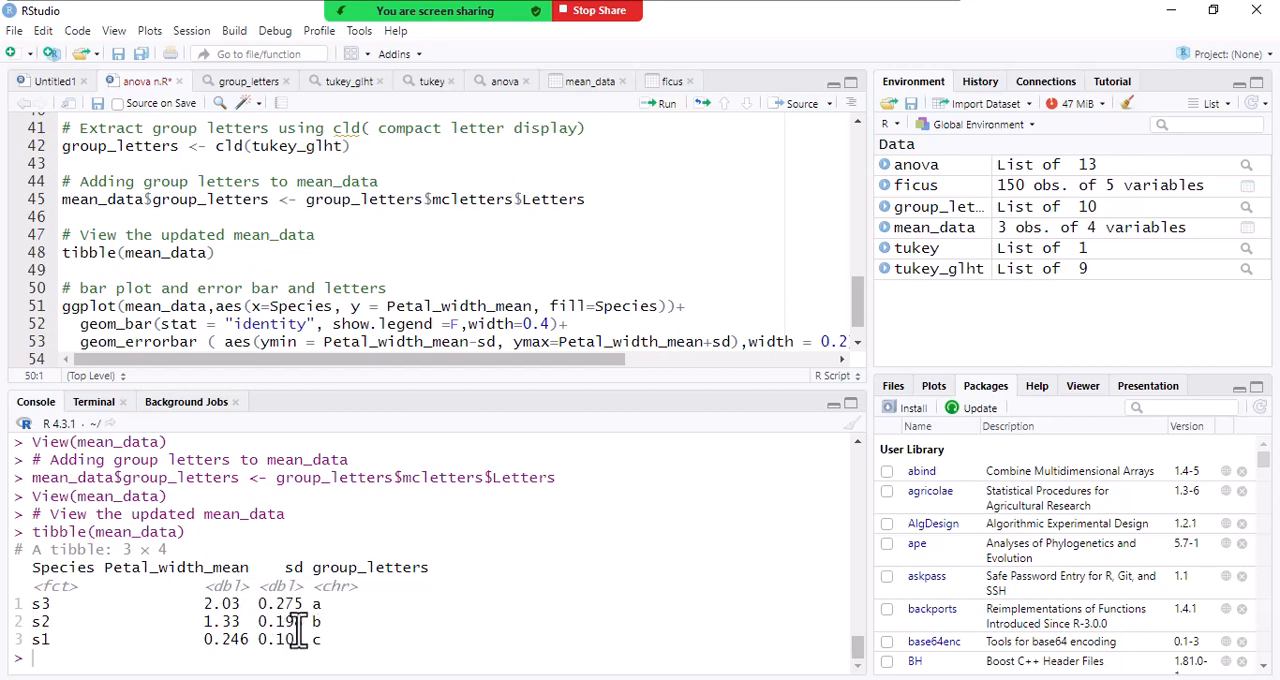
drag(328, 592, 343, 590)
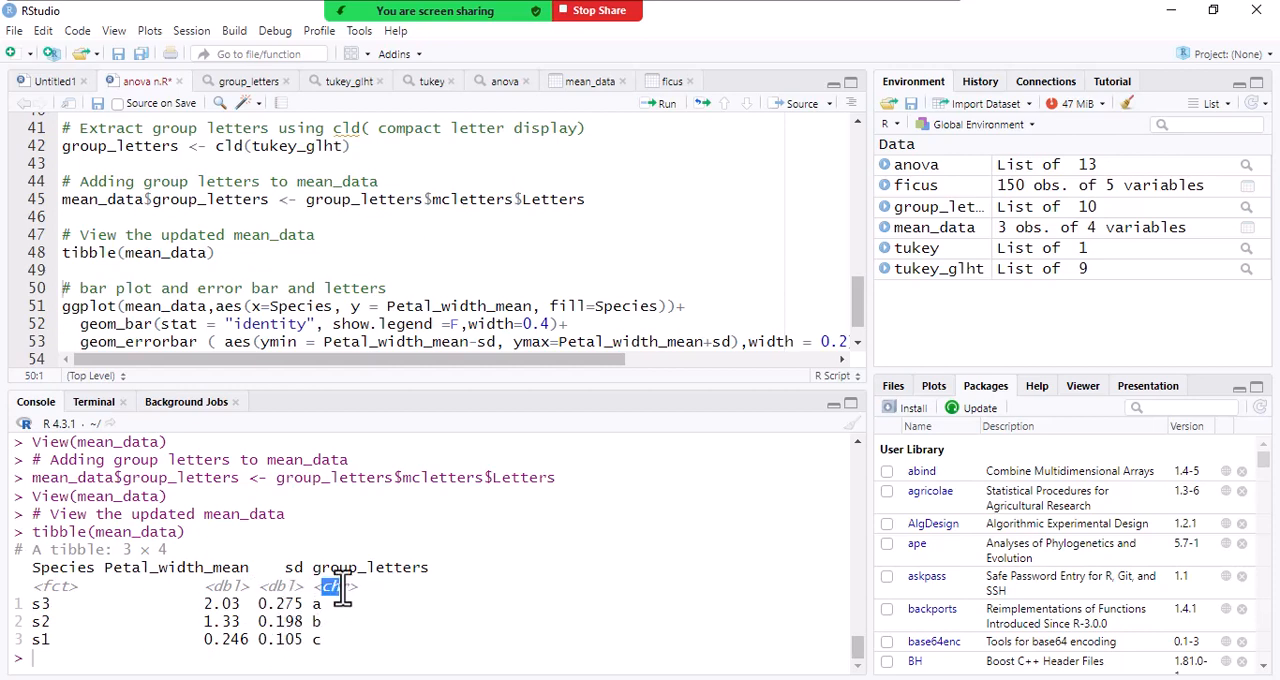
- Highlight mean_data in the ggplot call, view the mean_data table and return to the anova n.R script
click(282, 310)
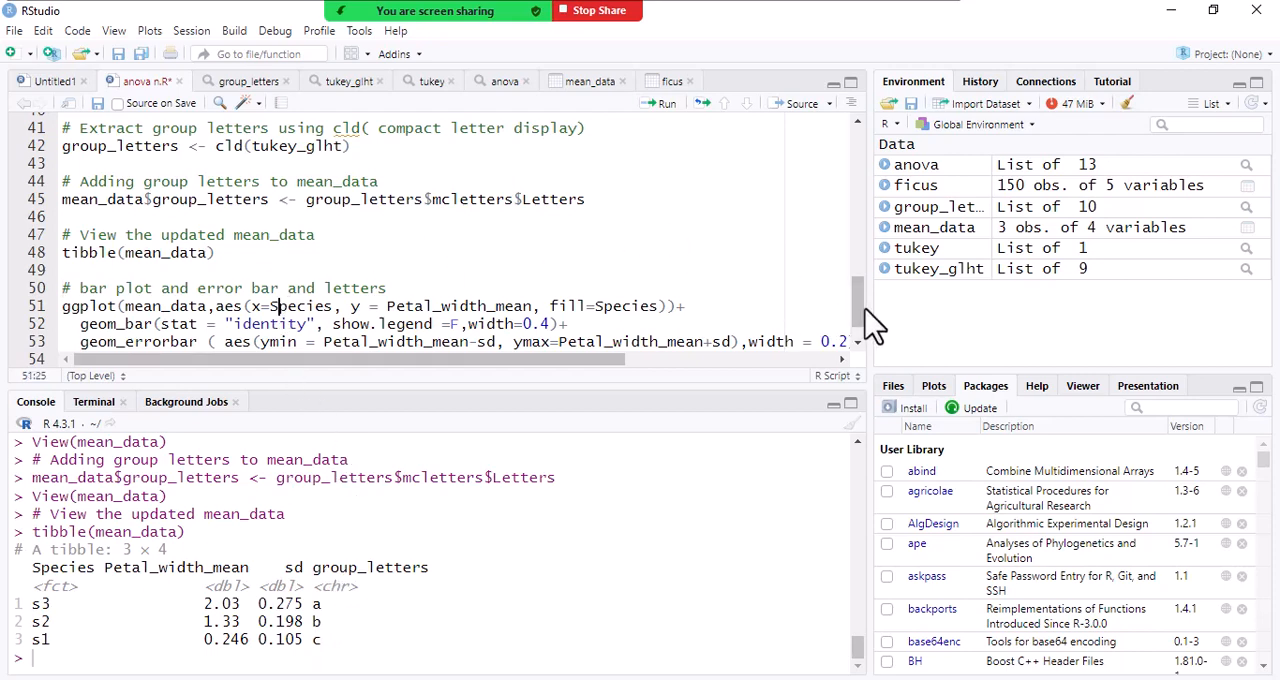
drag(858, 302, 858, 333)
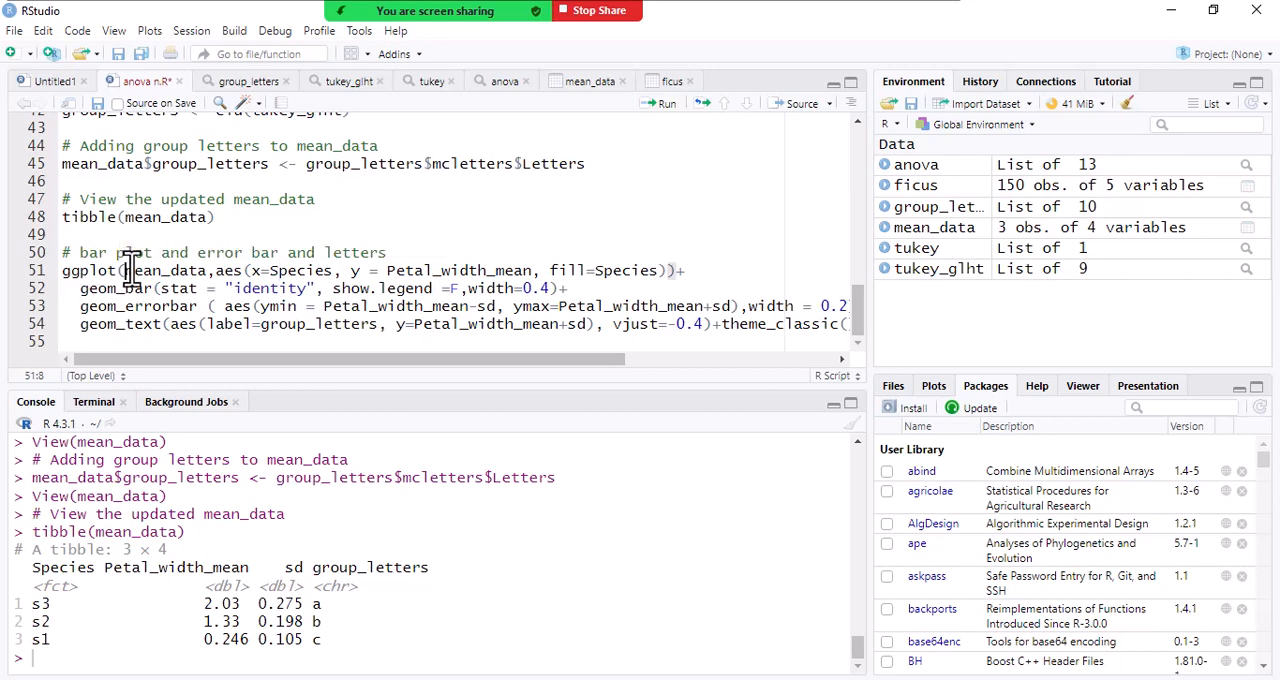
drag(126, 270, 207, 272)
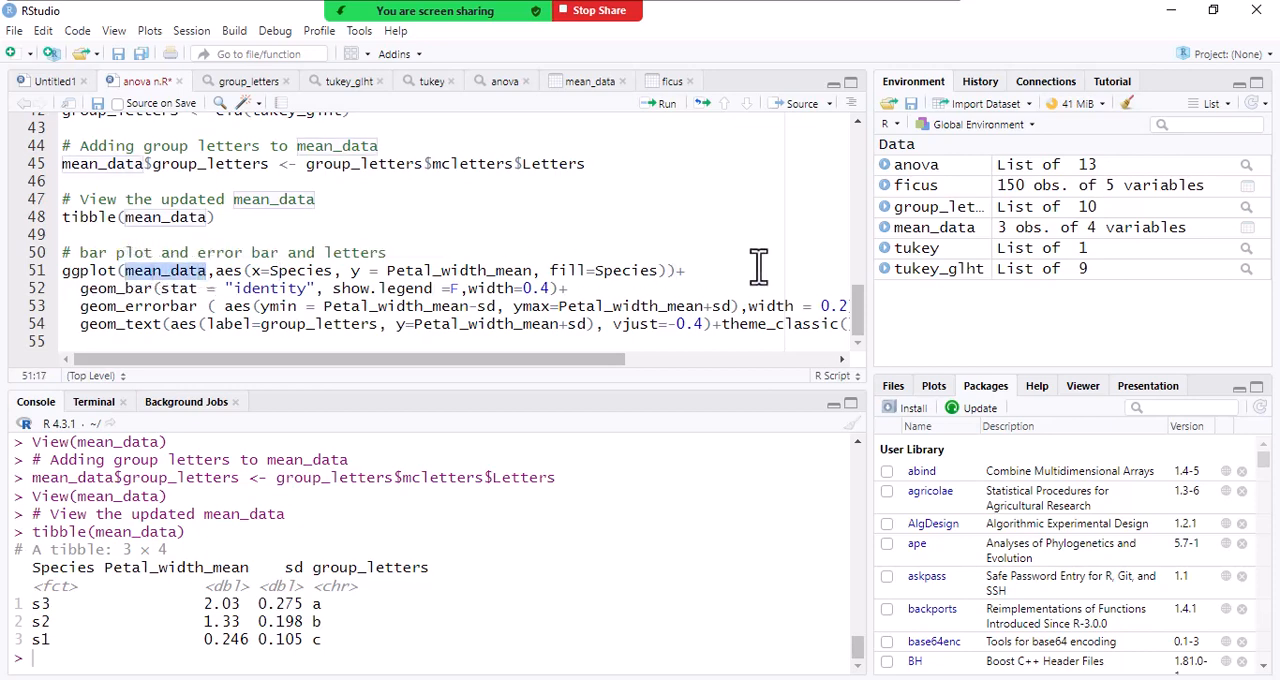
click(935, 235)
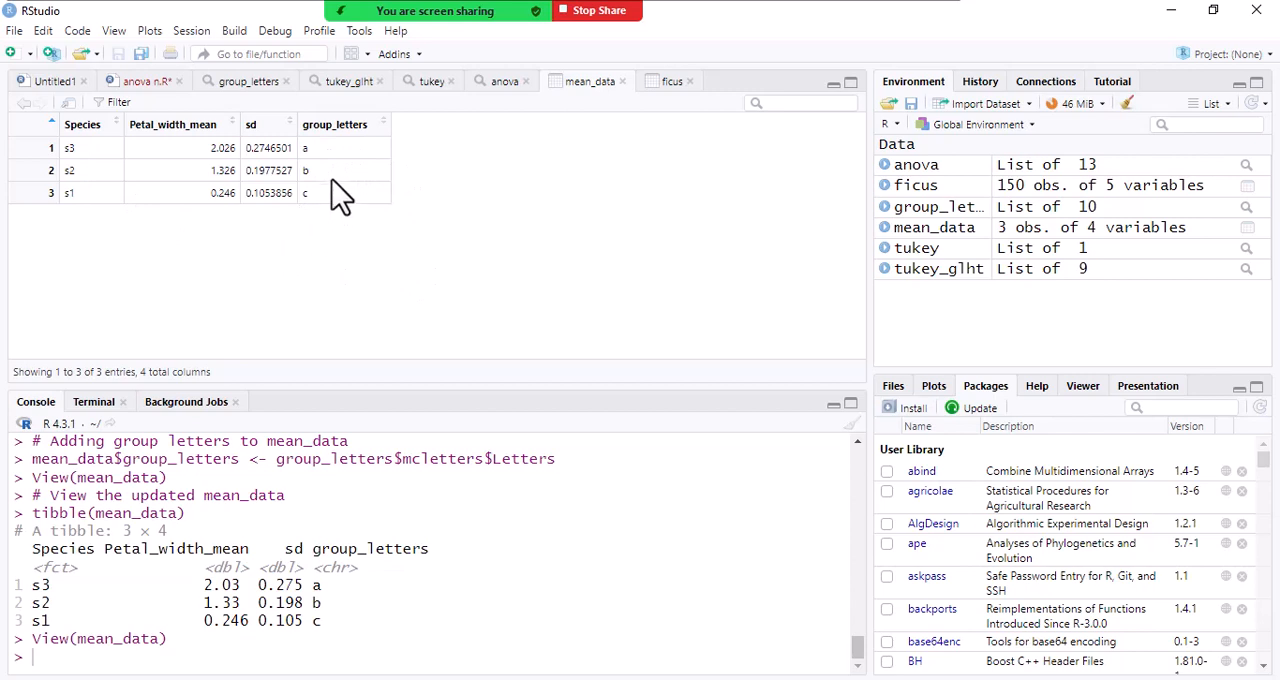
click(62, 82)
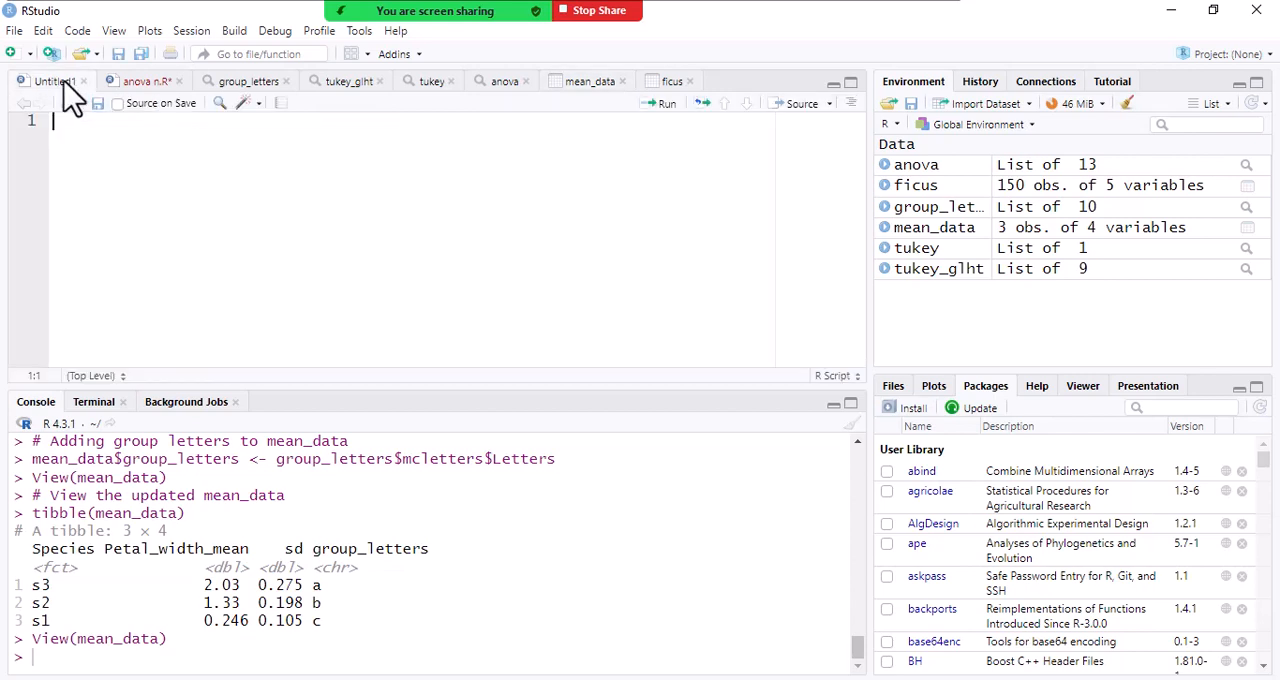
click(147, 84)
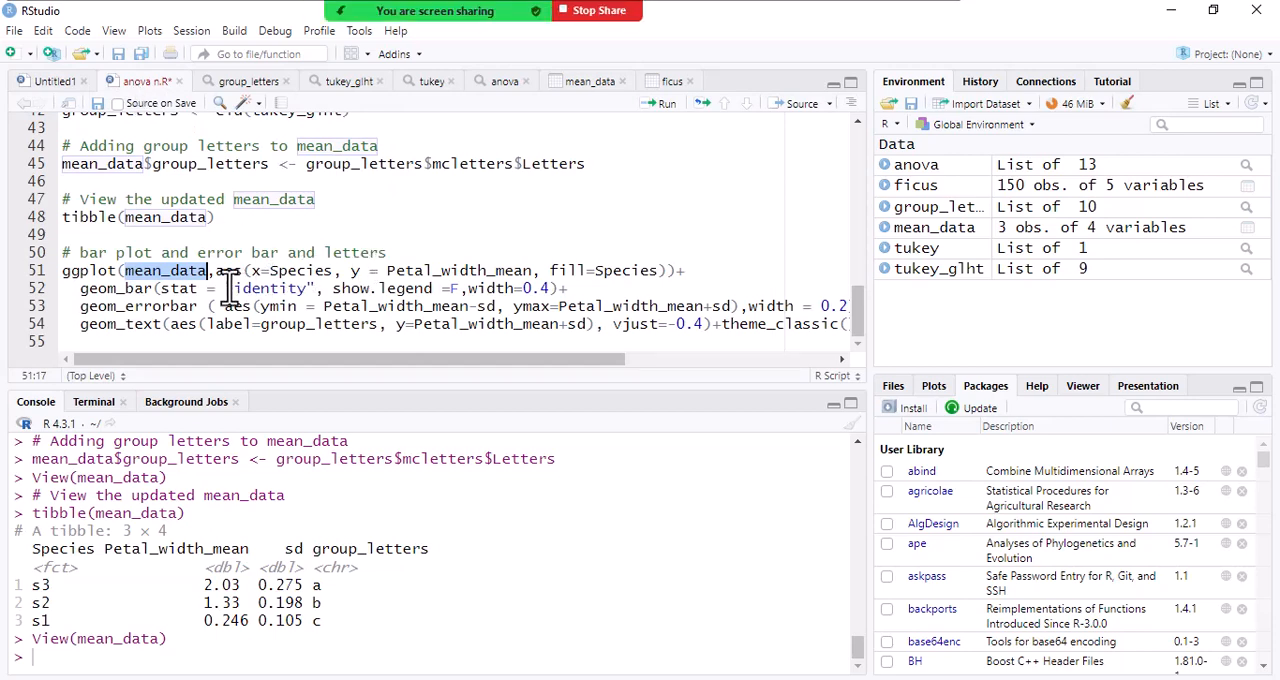
- Examine the x, y and fill mappings in the ggplot line and the stat, show.legend and width arguments of geom_bar
click(280, 270)
click(380, 270)
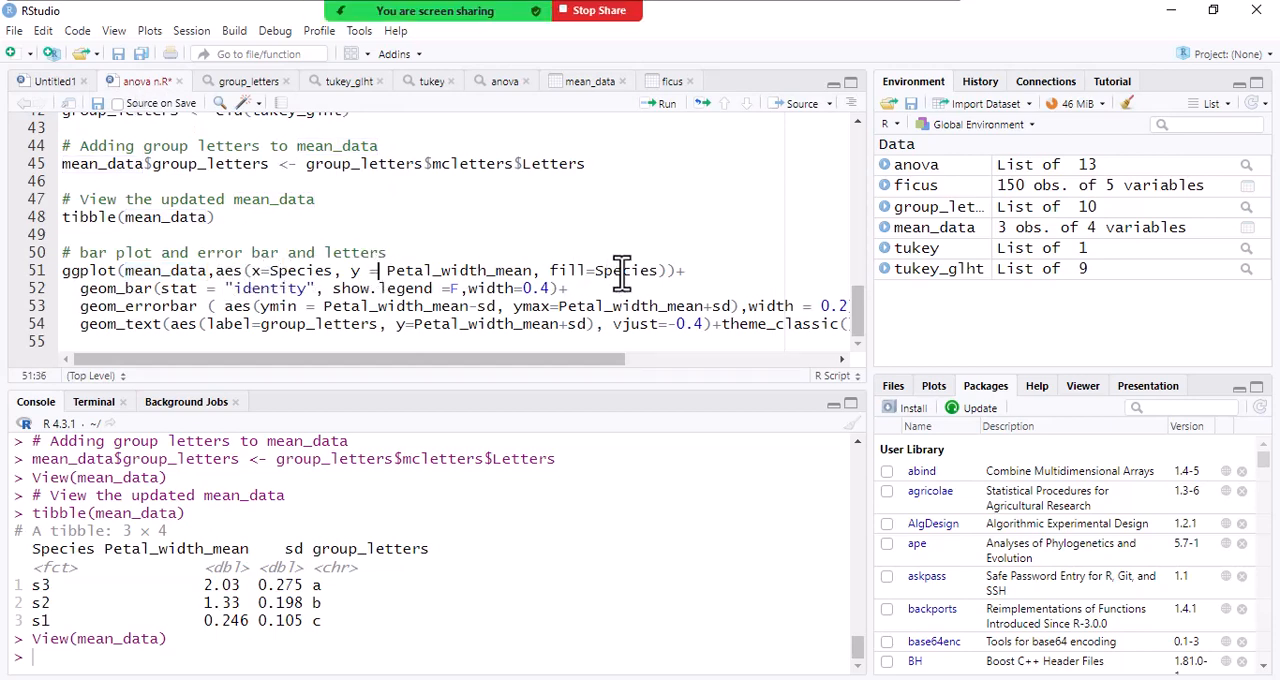
click(680, 271)
text()+)
drag(165, 289, 312, 290)
click(345, 289)
click(424, 289)
key(Left)
click(489, 292)
- Examine the geom_errorbar line, highlighting its ymin and ymax arguments and the Petal_width_mean-sd expression
drag(200, 306, 82, 306)
click(105, 294)
drag(80, 307, 215, 310)
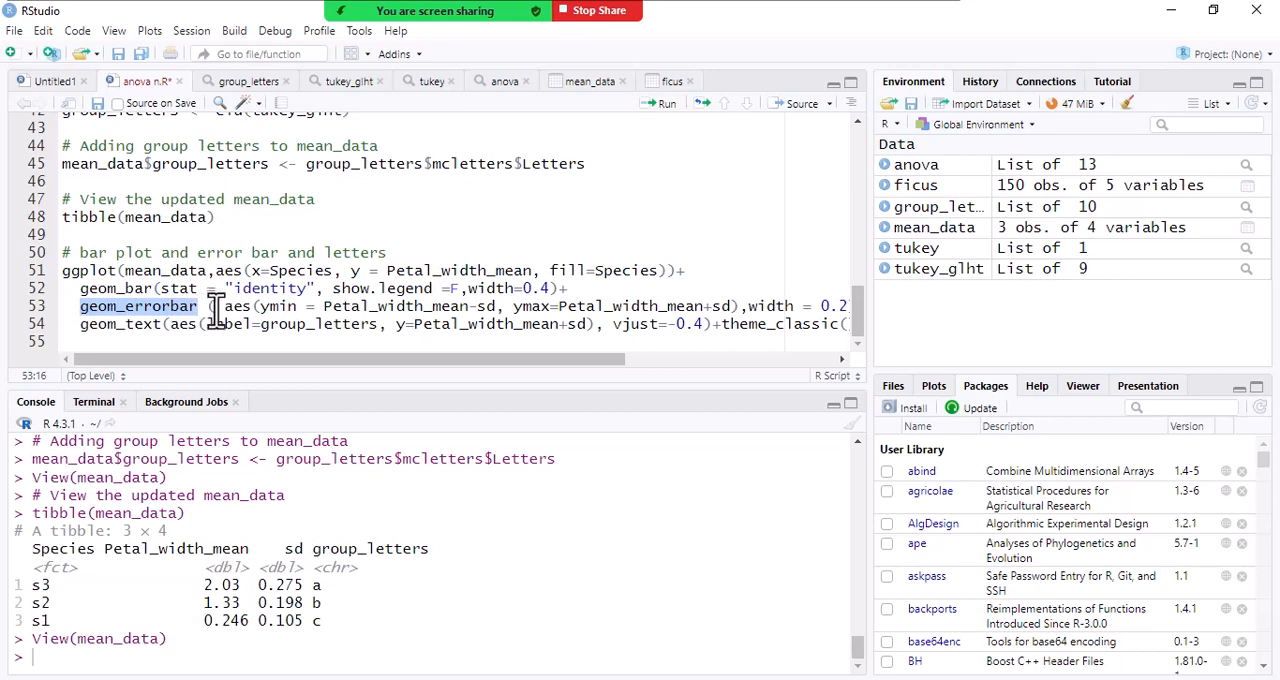
click(279, 307)
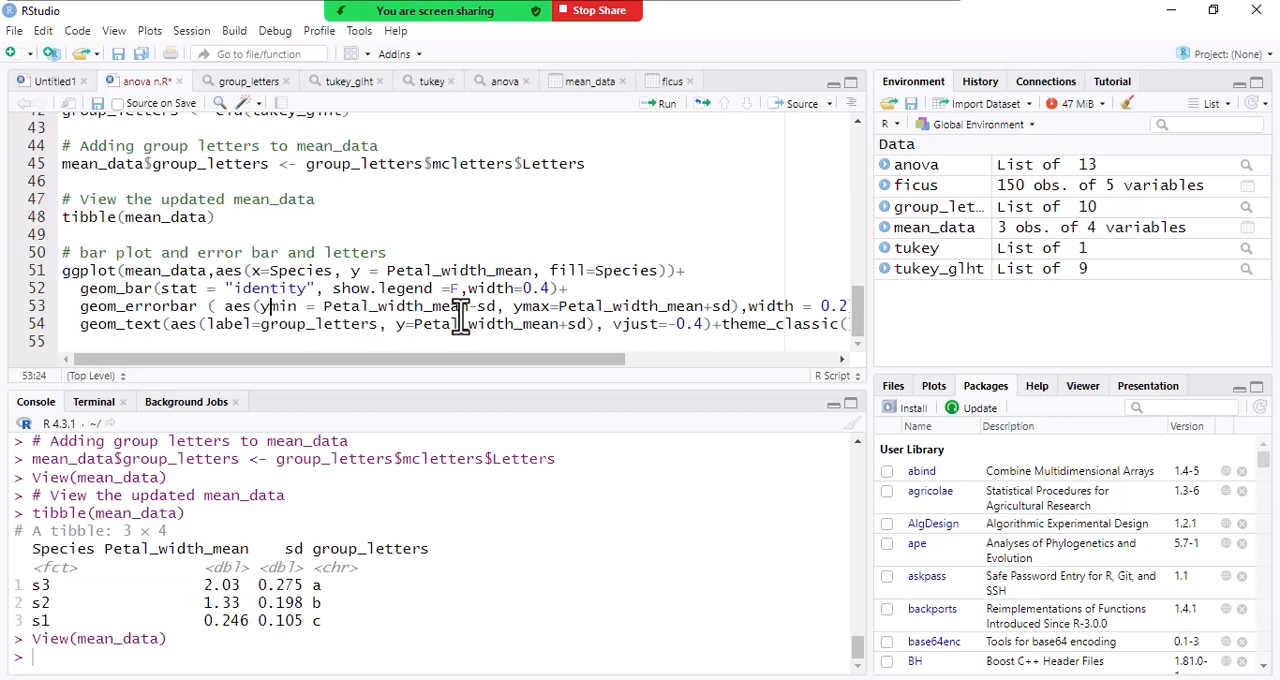
drag(496, 306, 330, 310)
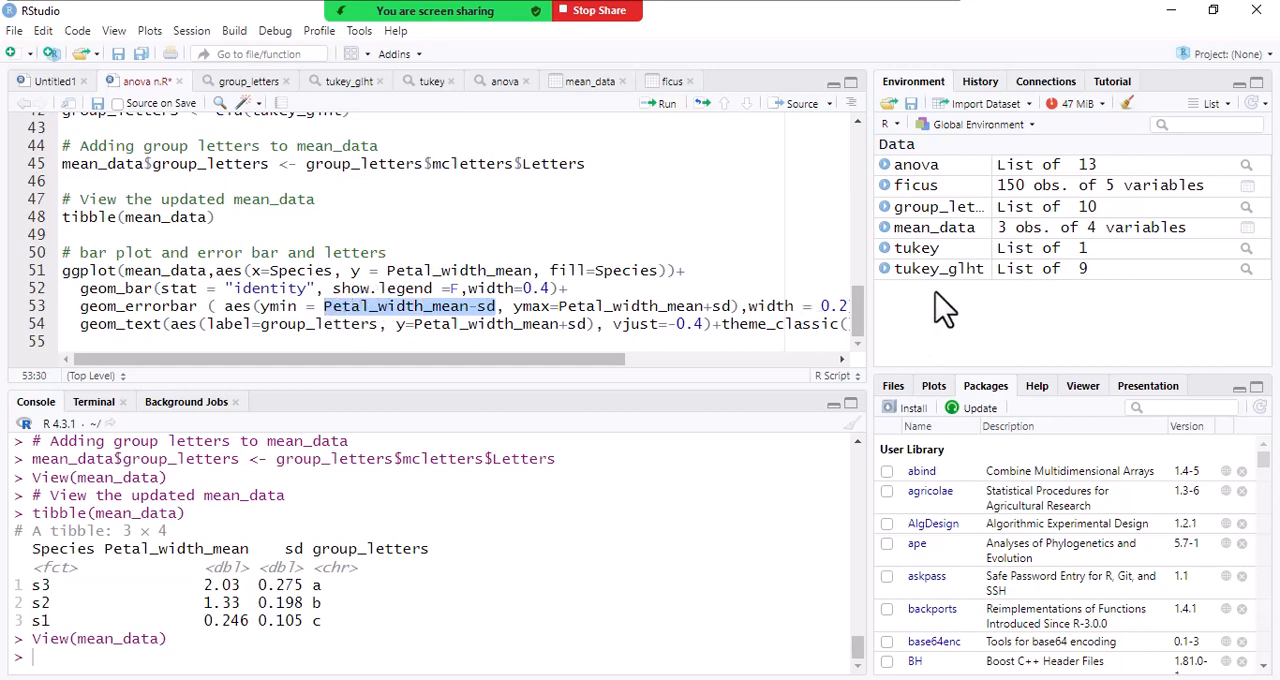
click(430, 314)
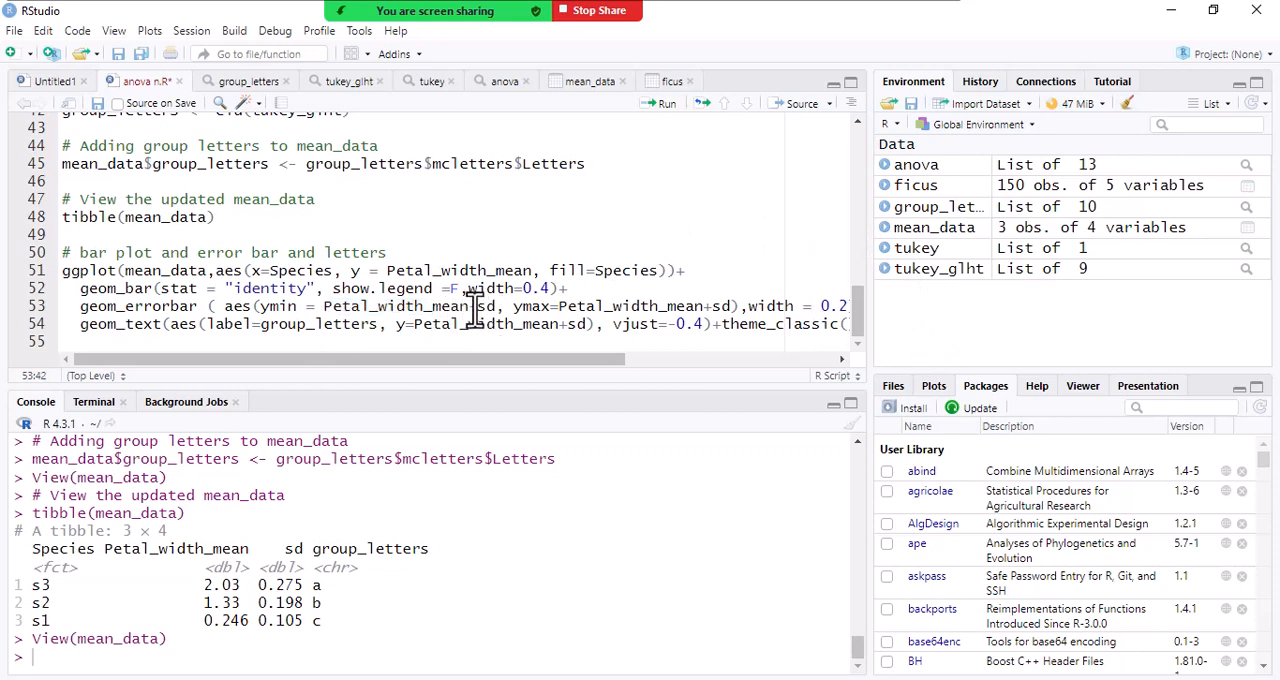
drag(474, 310, 486, 306)
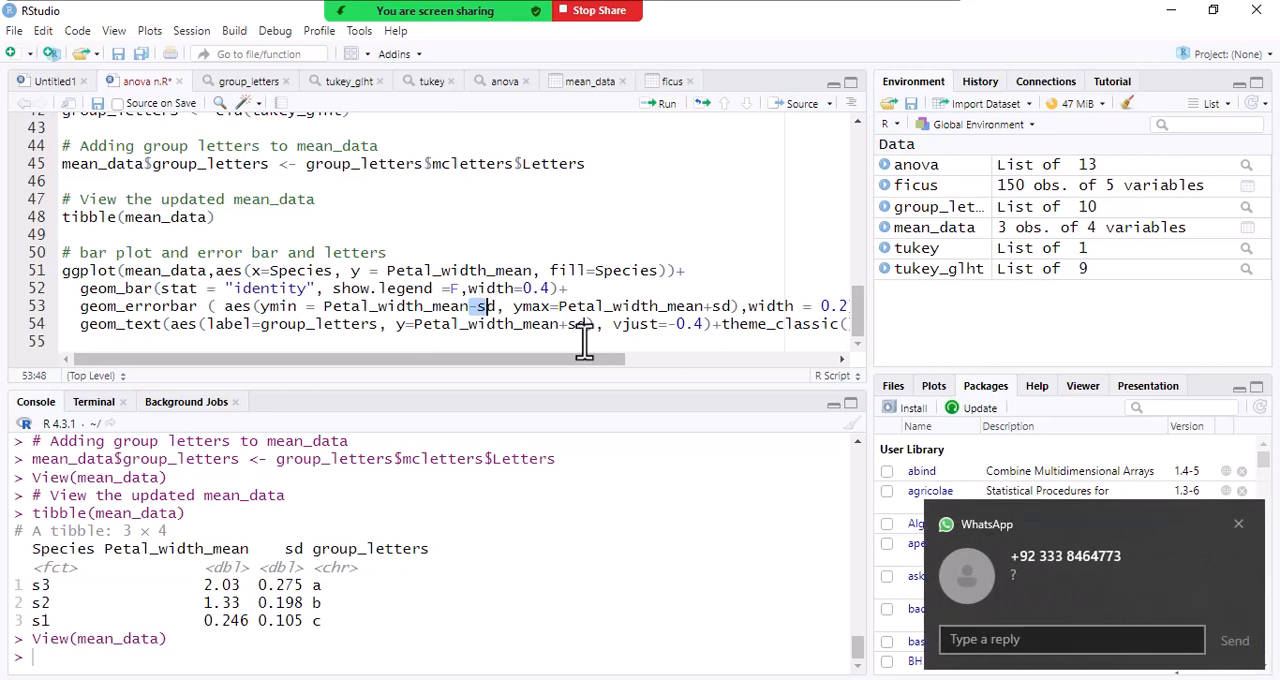
click(1238, 524)
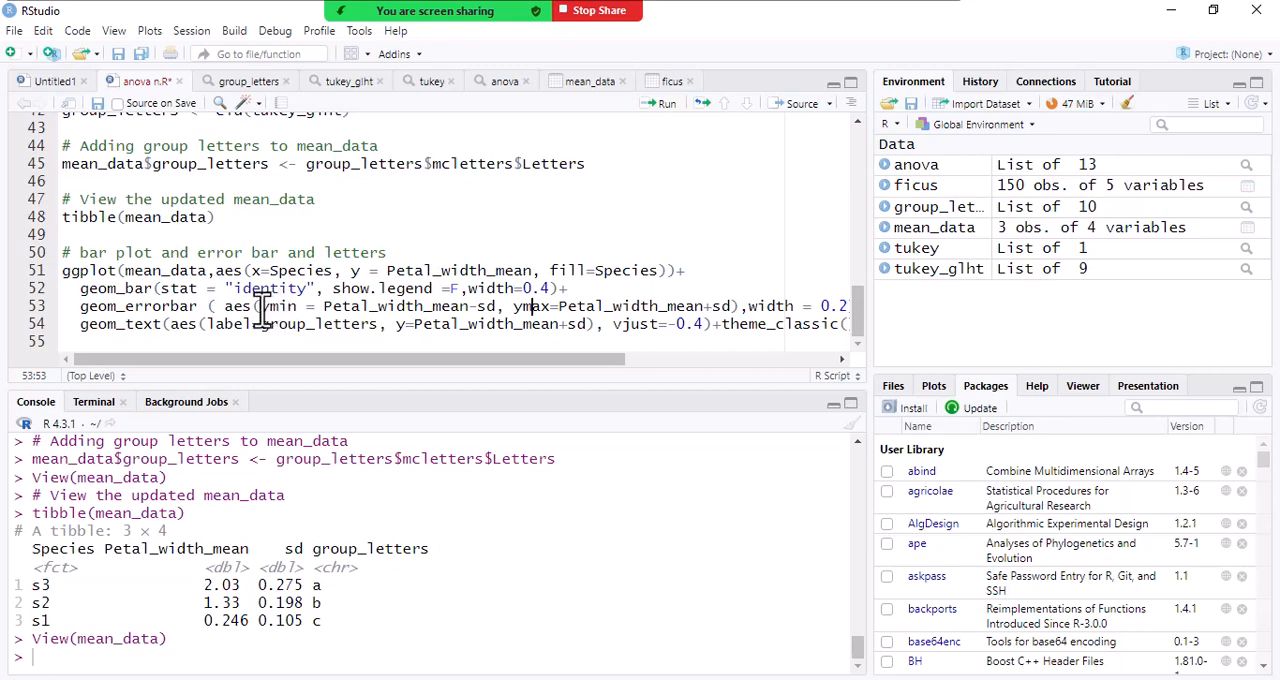
drag(262, 311, 298, 311)
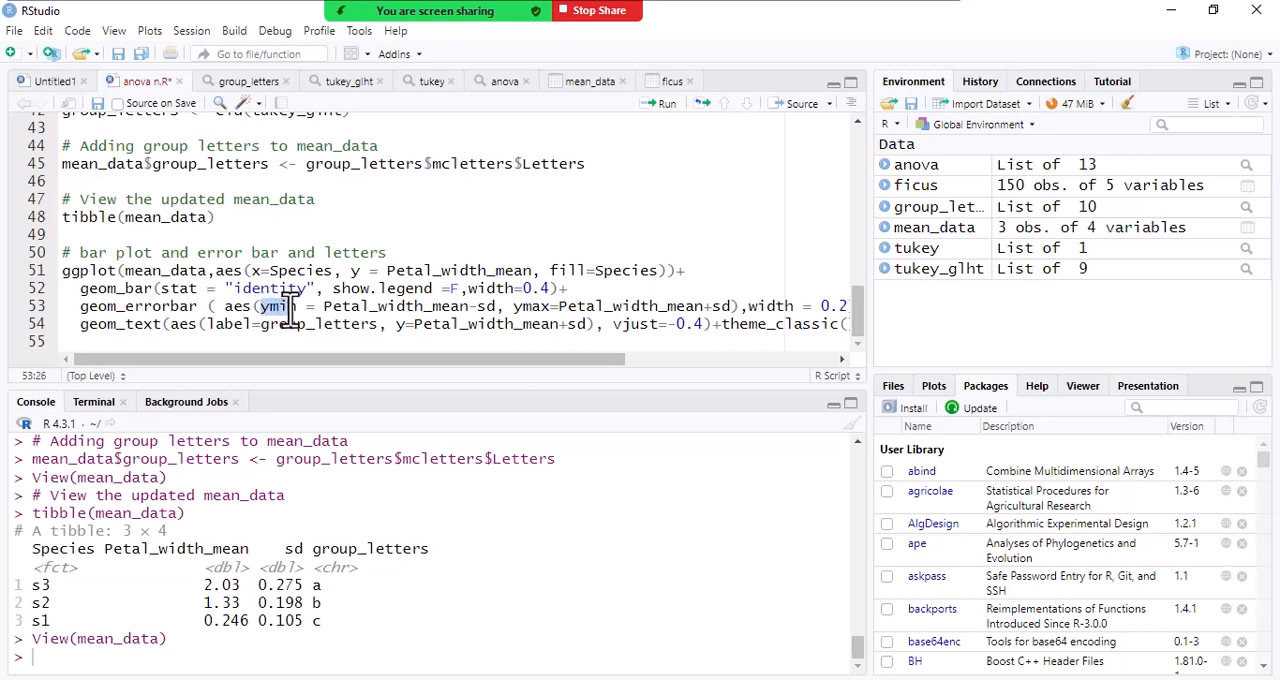
click(528, 310)
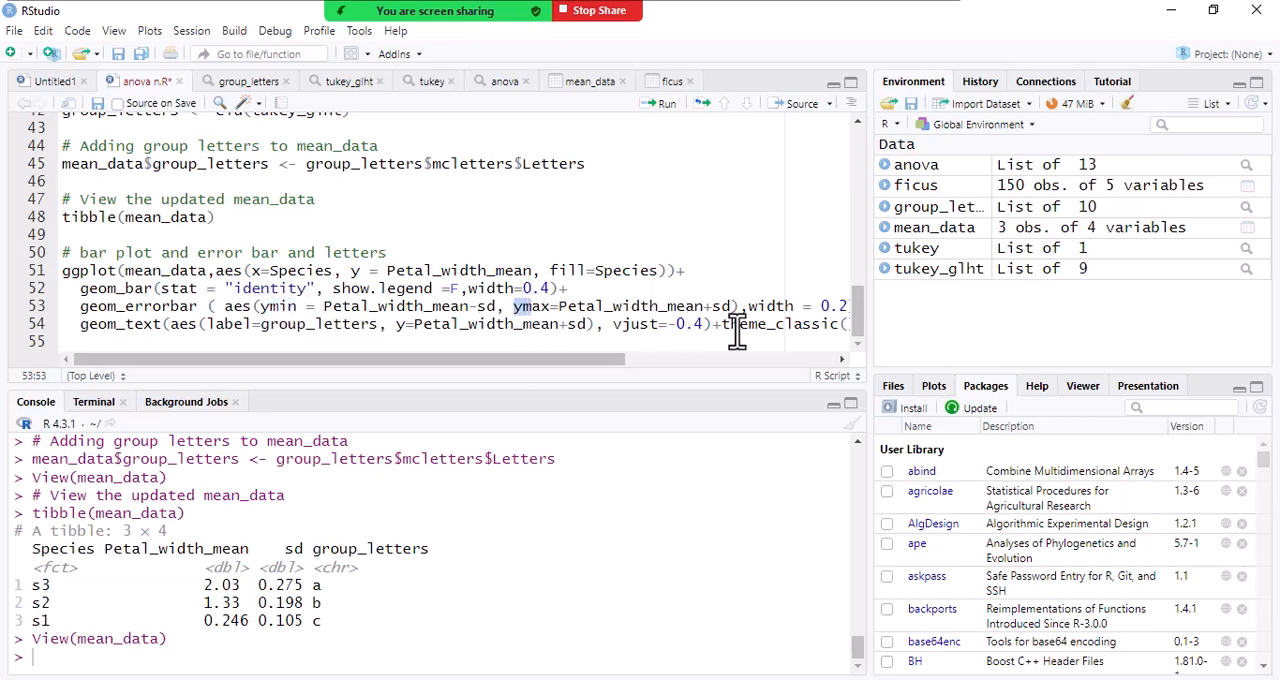
- Examine the geom_text line, from its group_letters label through theme_classic() to the facet_wrap call at its end
drag(622, 359, 478, 378)
drag(378, 324, 278, 326)
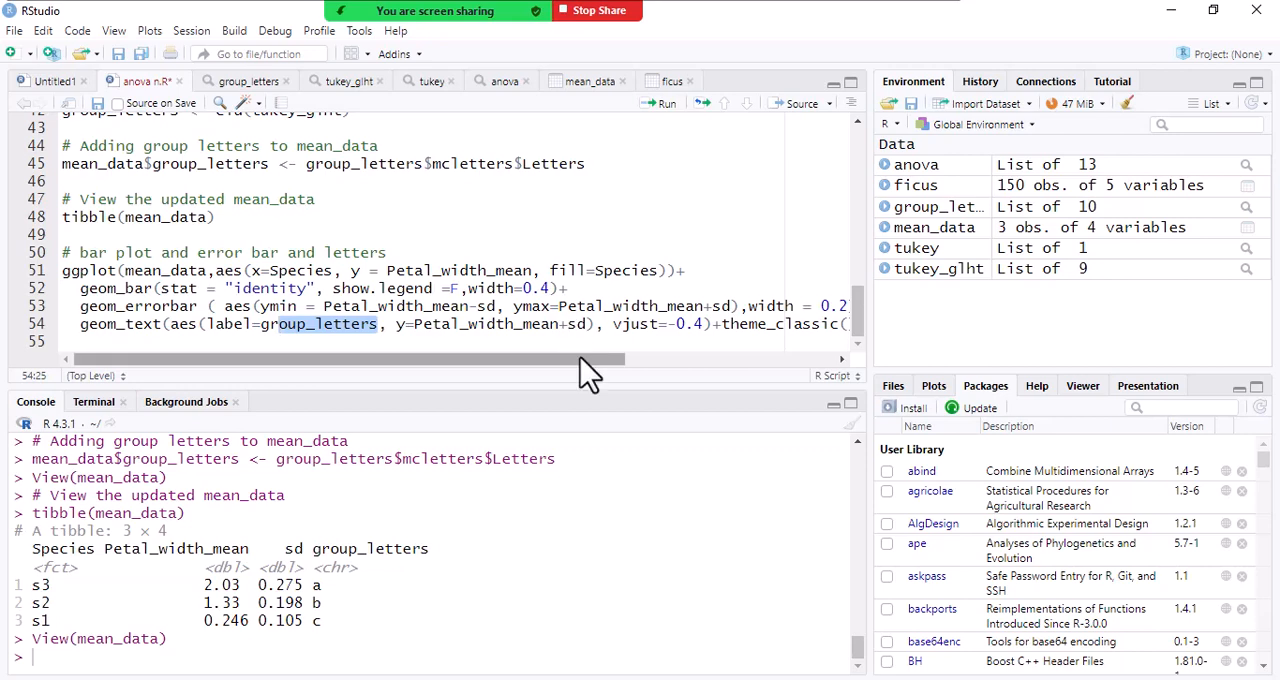
scroll(637, 365, right, 5)
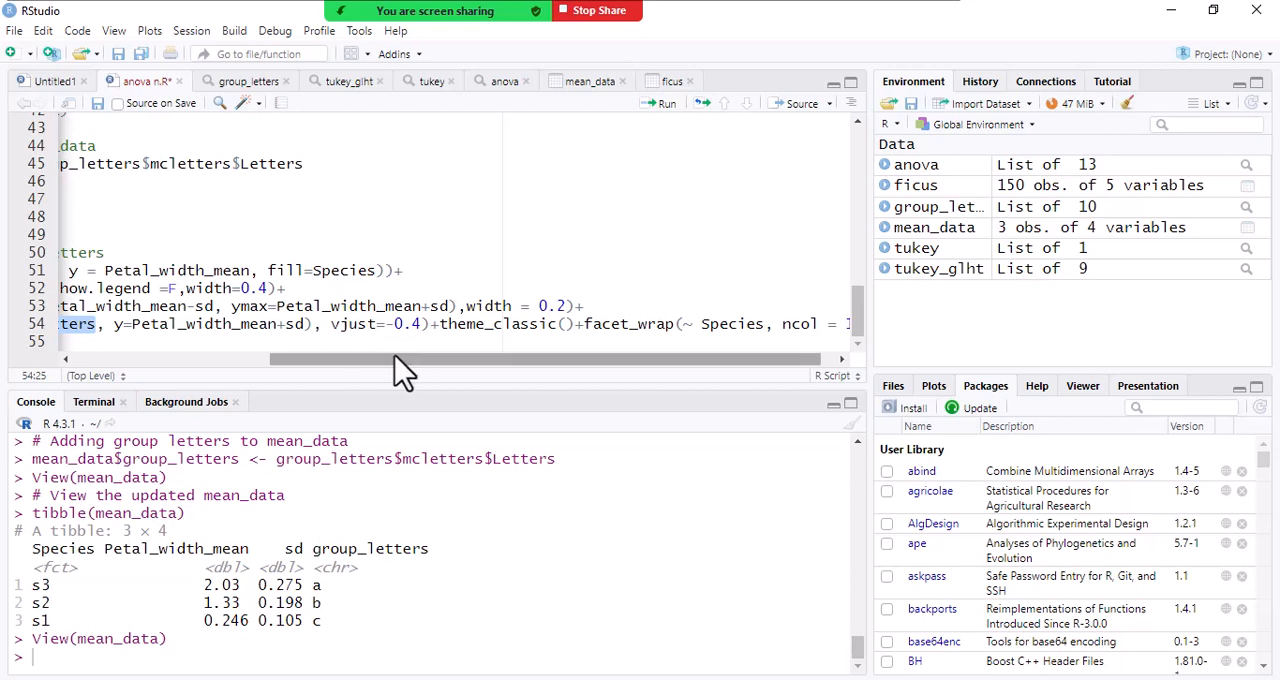
scroll(450, 372, right, 1)
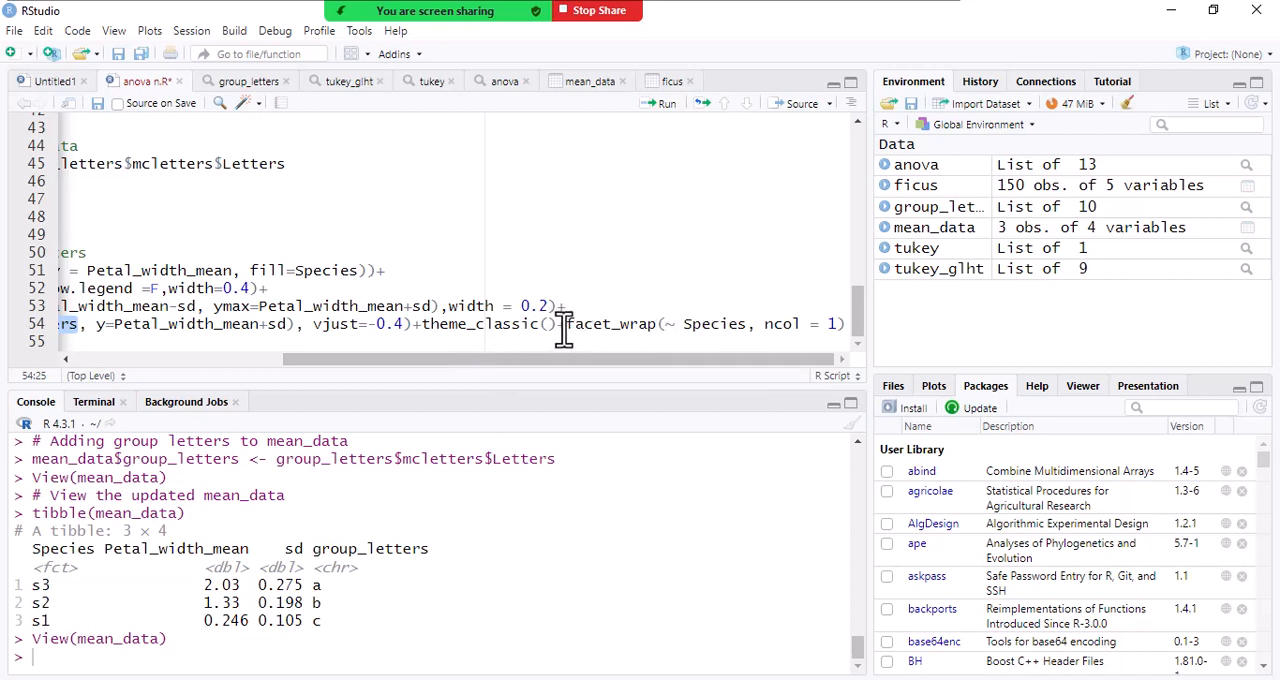
- Run the bar plot code from its comment line through theme_classic(), leaving out facet_wrap, and widen the plot area
drag(556, 326, 20, 252)
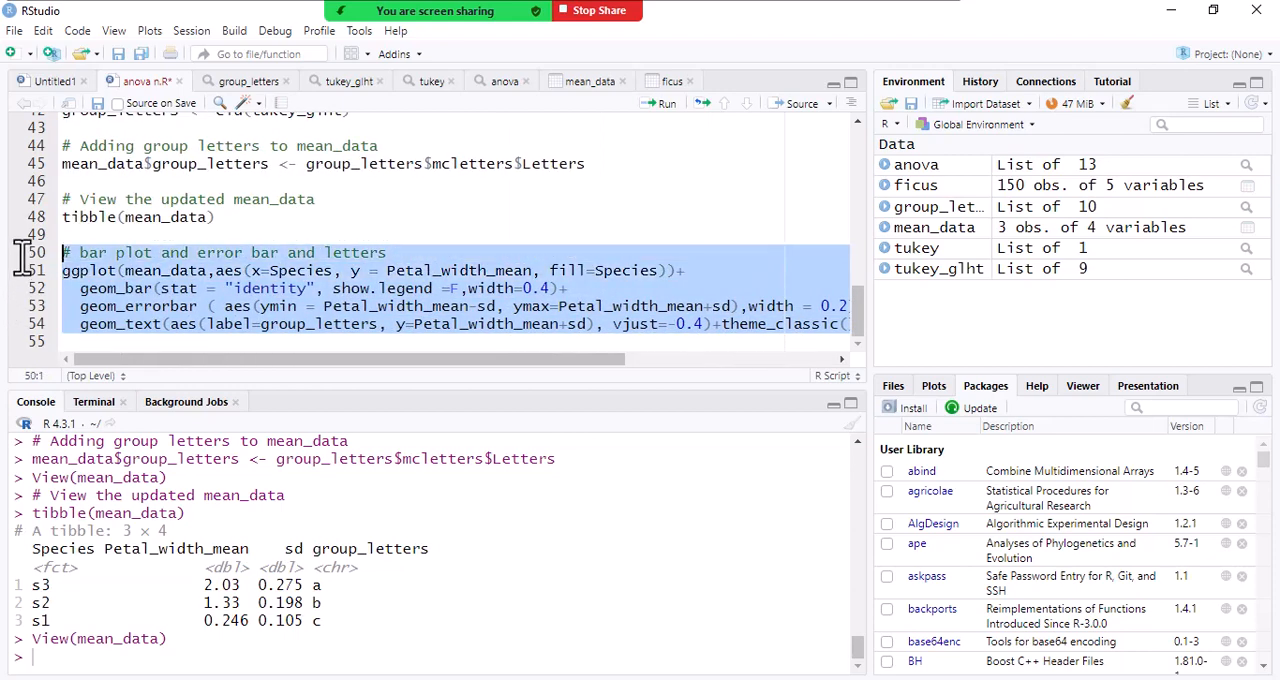
click(663, 105)
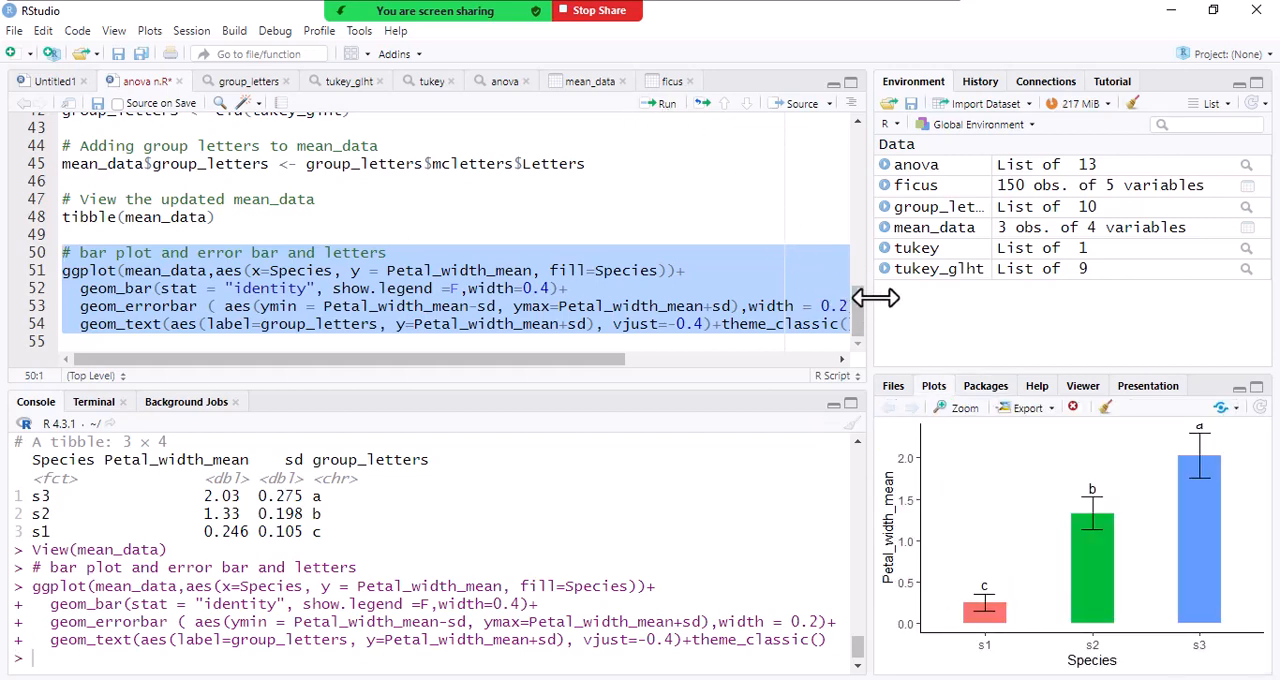
drag(870, 290, 617, 290)
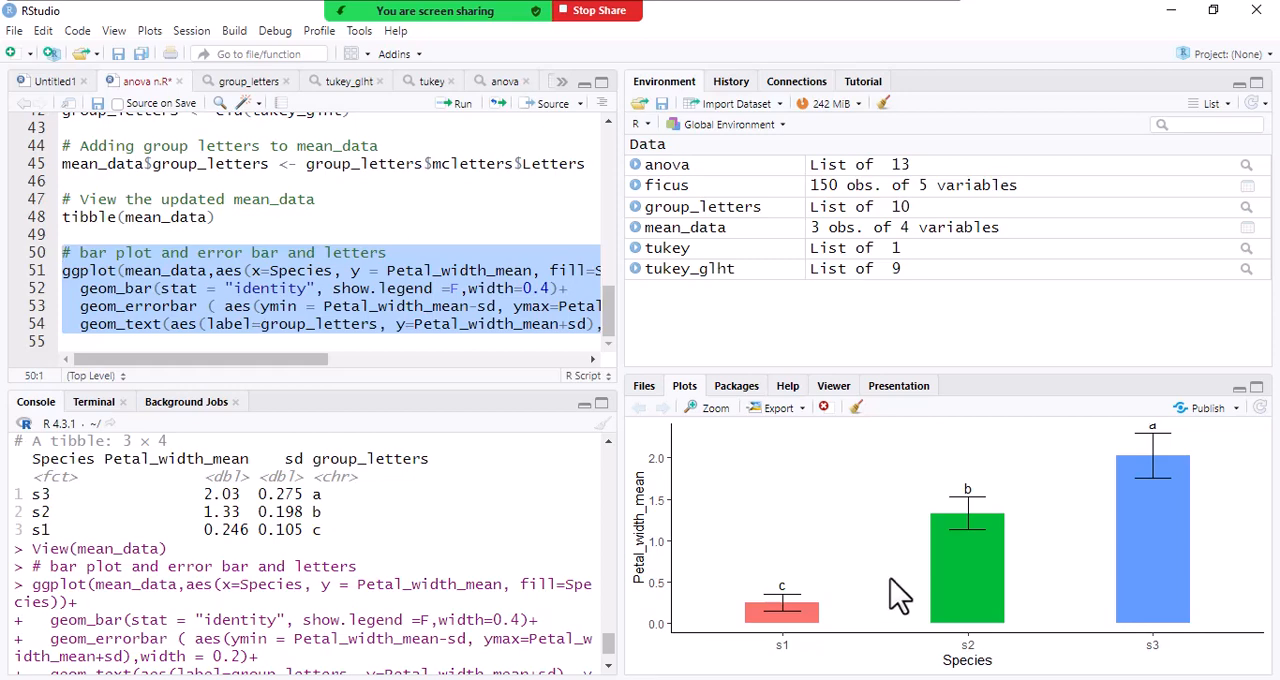
- Run the complete bar plot code including facet_wrap(~ Species, ncol = 1)
drag(328, 358, 541, 358)
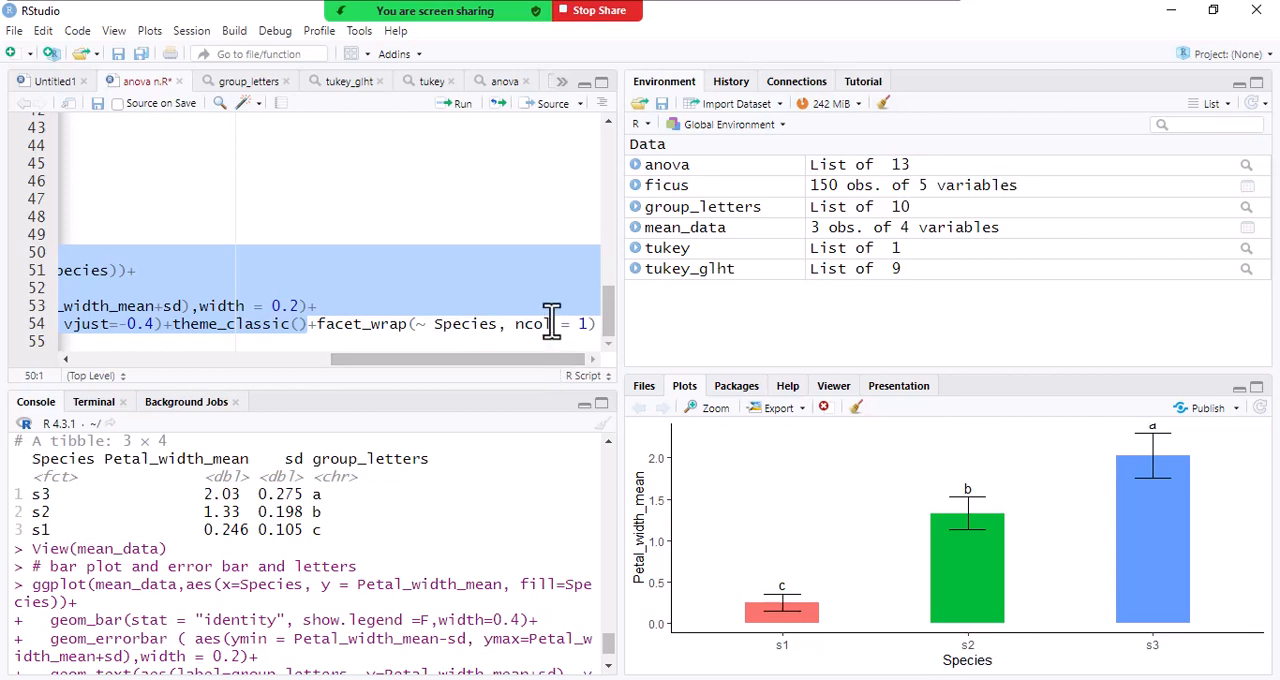
click(552, 323)
click(462, 104)
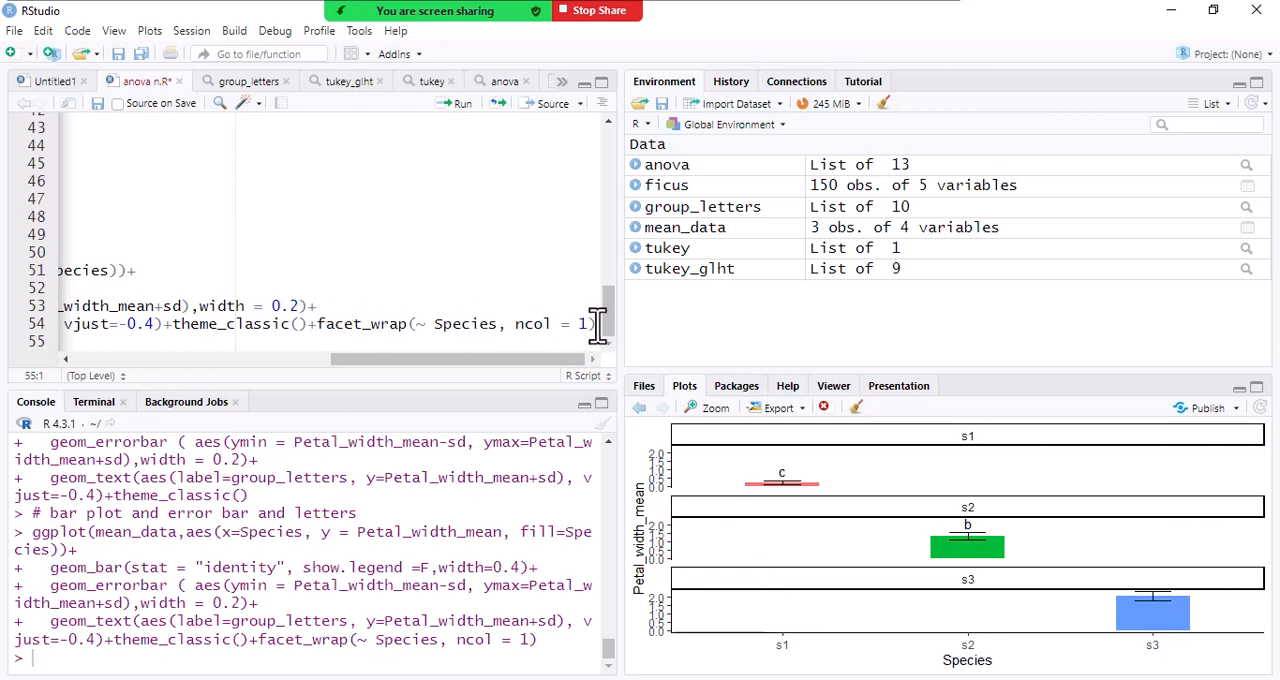
- Delete +facet_wrap(~ Species, ncol = 1) from the end of the geom_text line
drag(309, 323, 610, 343)
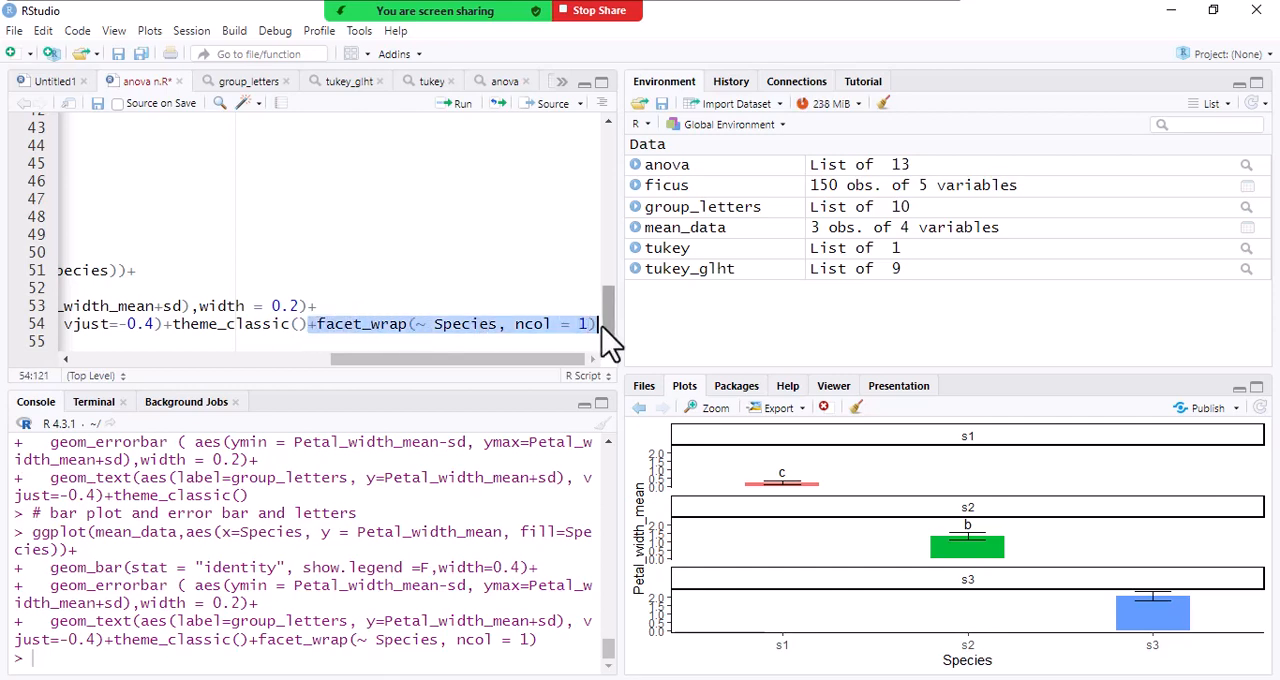
key(BackSpace)
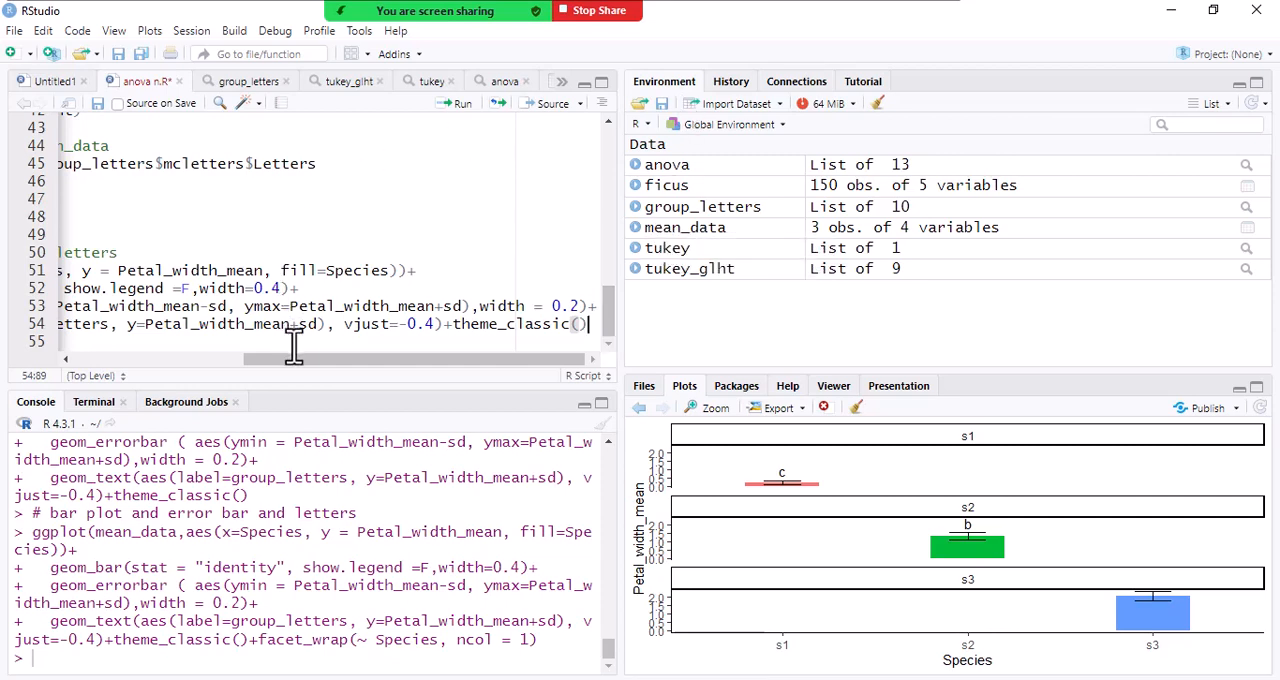
drag(293, 347, 29, 371)
- Mute the microphone in the Zoom meeting and unmute it again
mouse_move(400, 18)
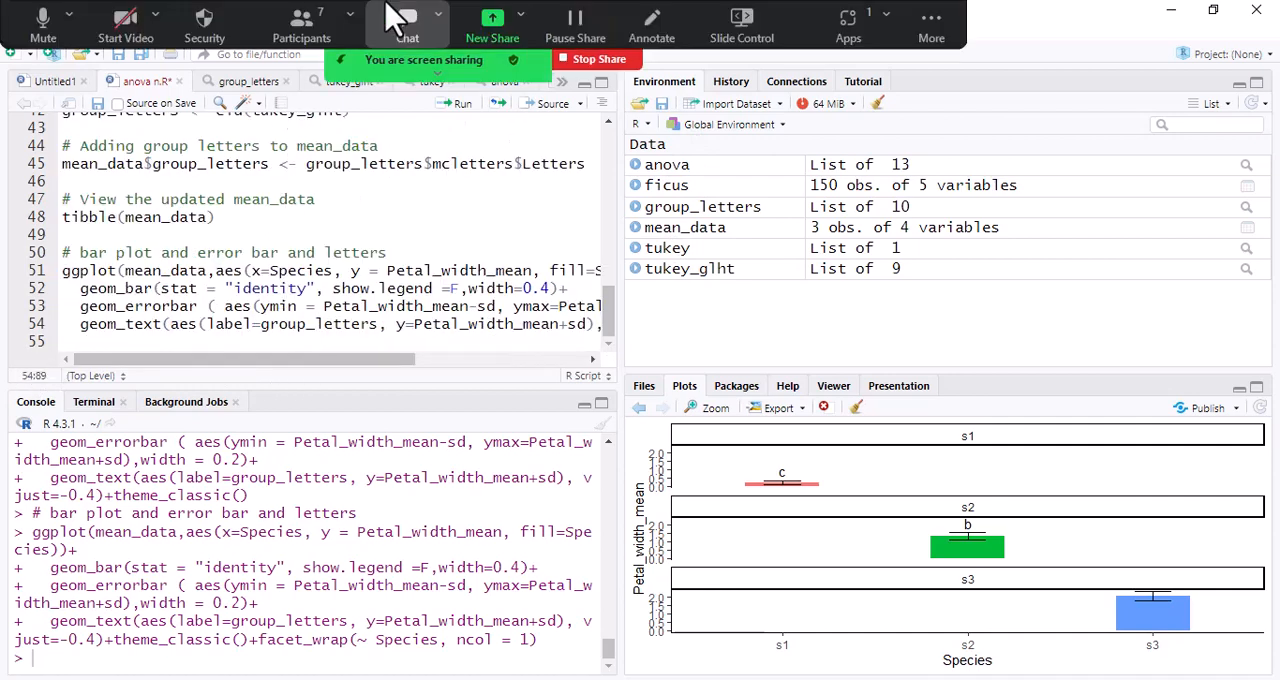
click(50, 38)
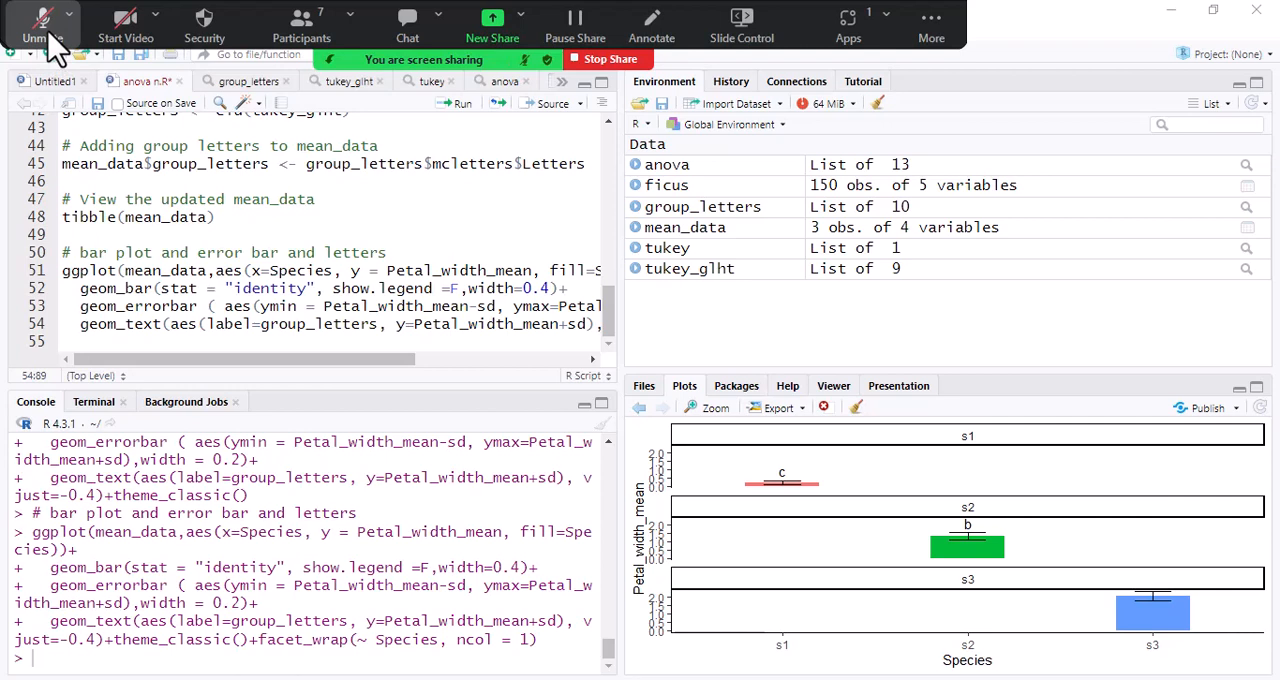
click(47, 32)
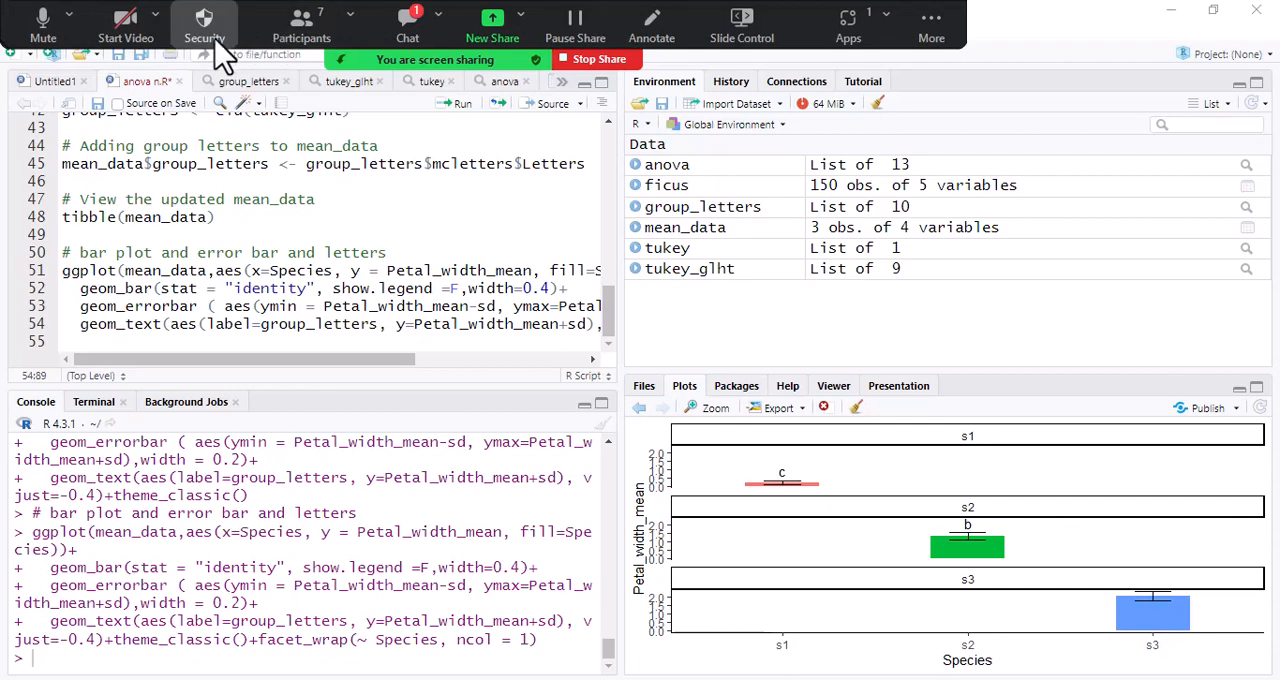
- Read the new messages in the Zoom meeting chat, dismiss the share selection window and close the chat
click(492, 28)
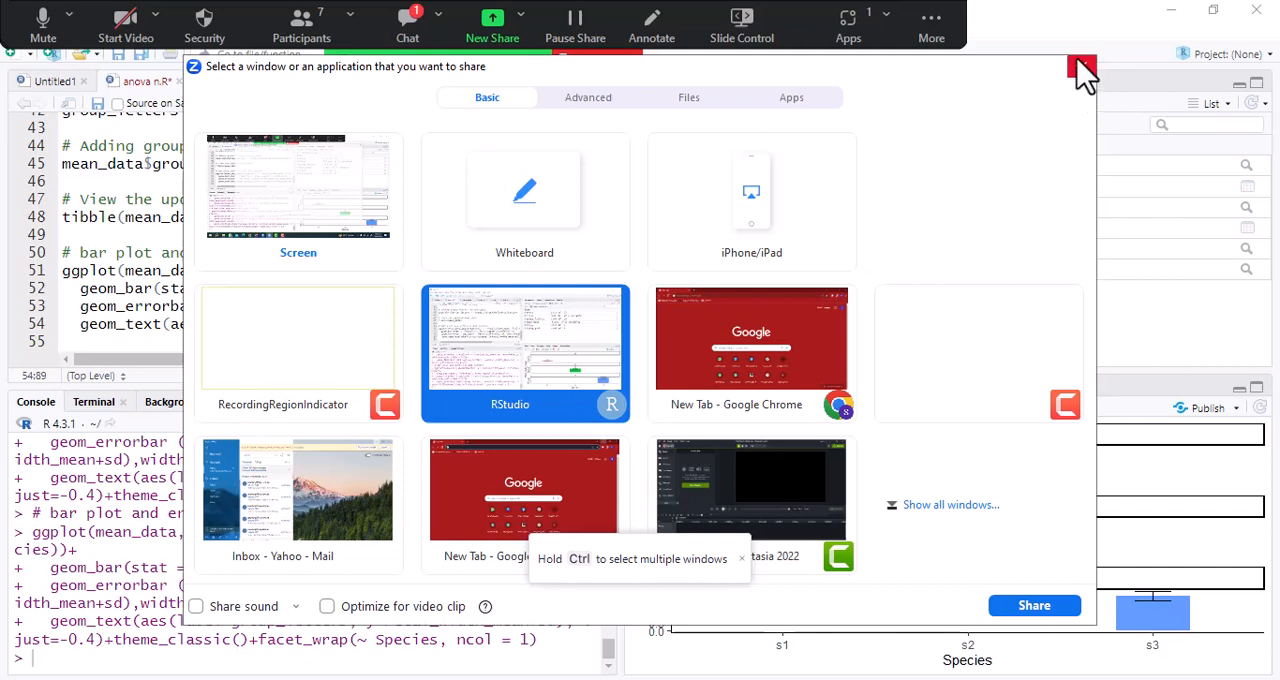
click(415, 26)
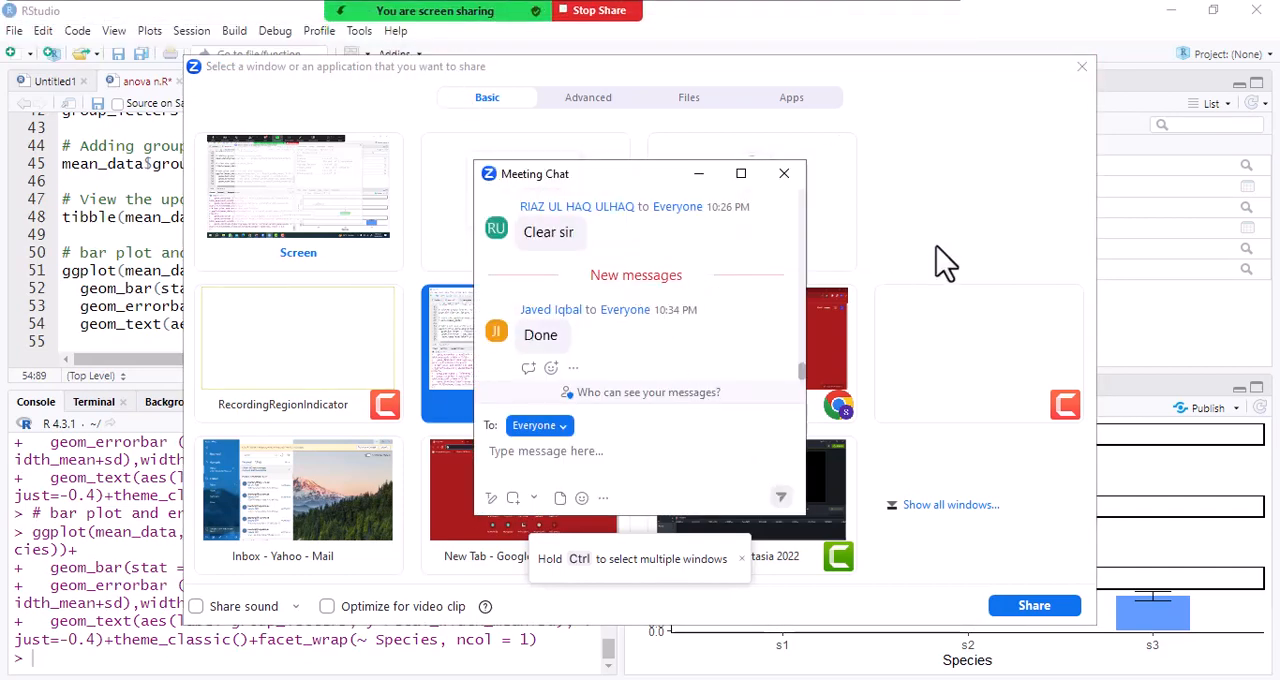
click(1081, 67)
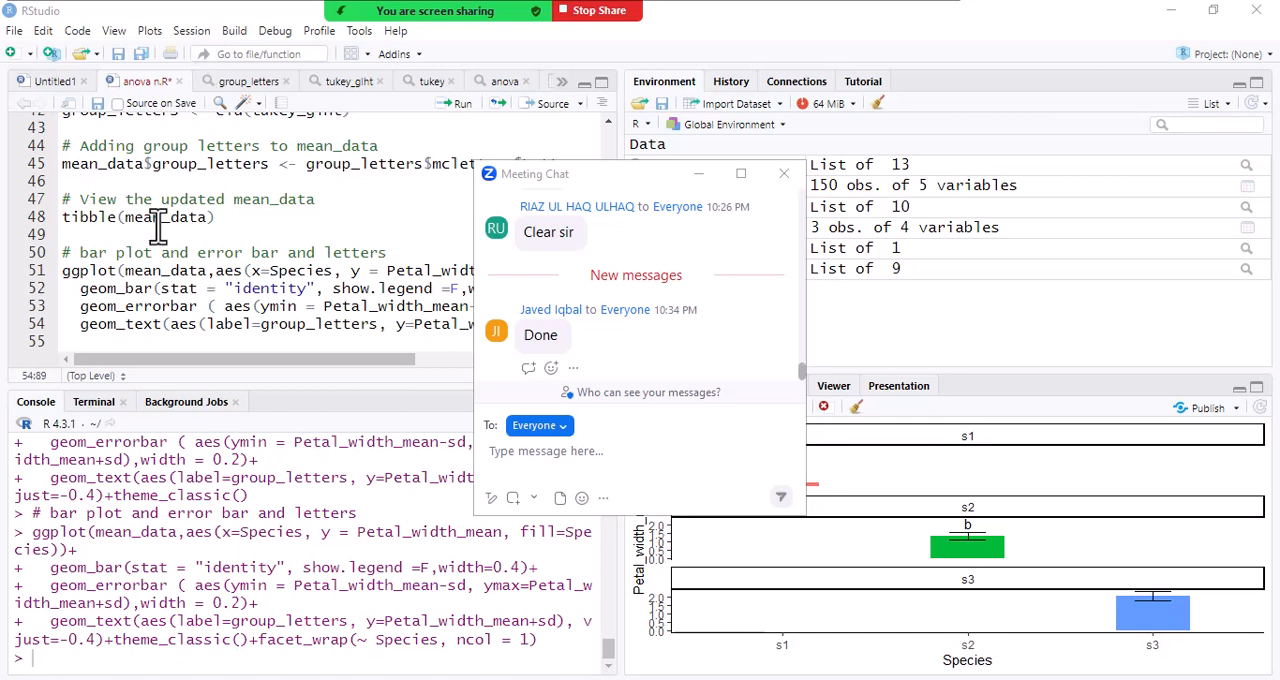
click(226, 256)
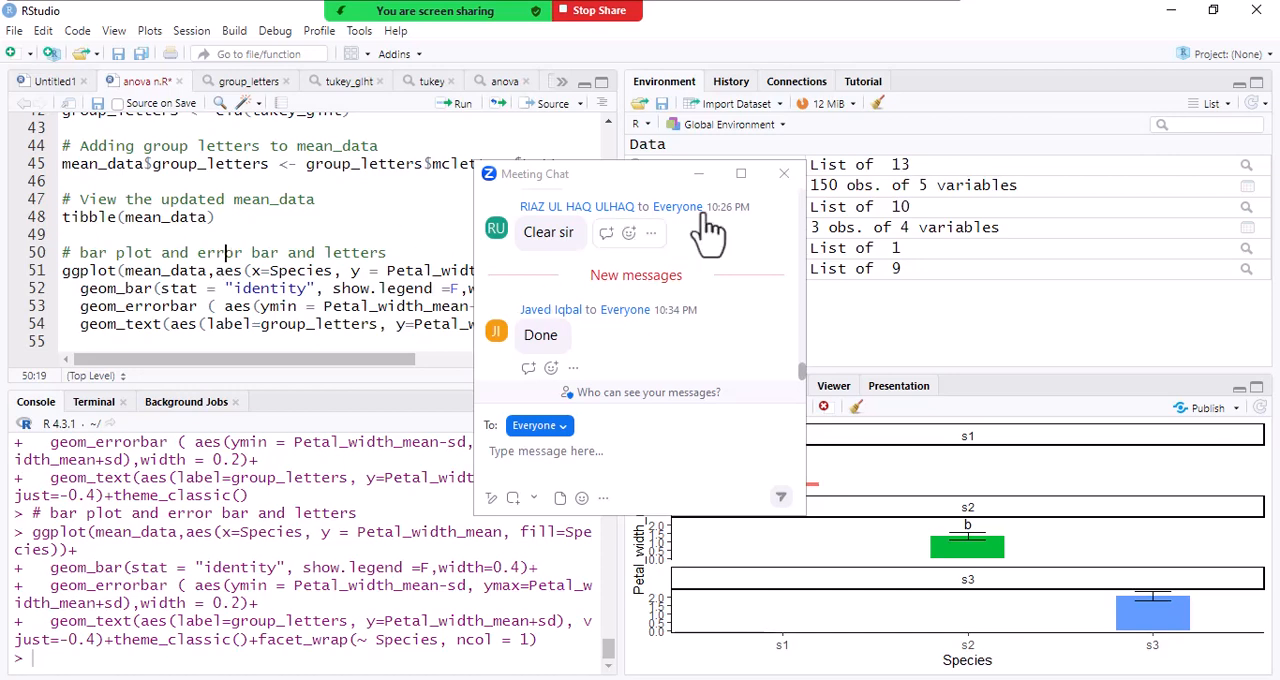
click(784, 174)
click(784, 174)
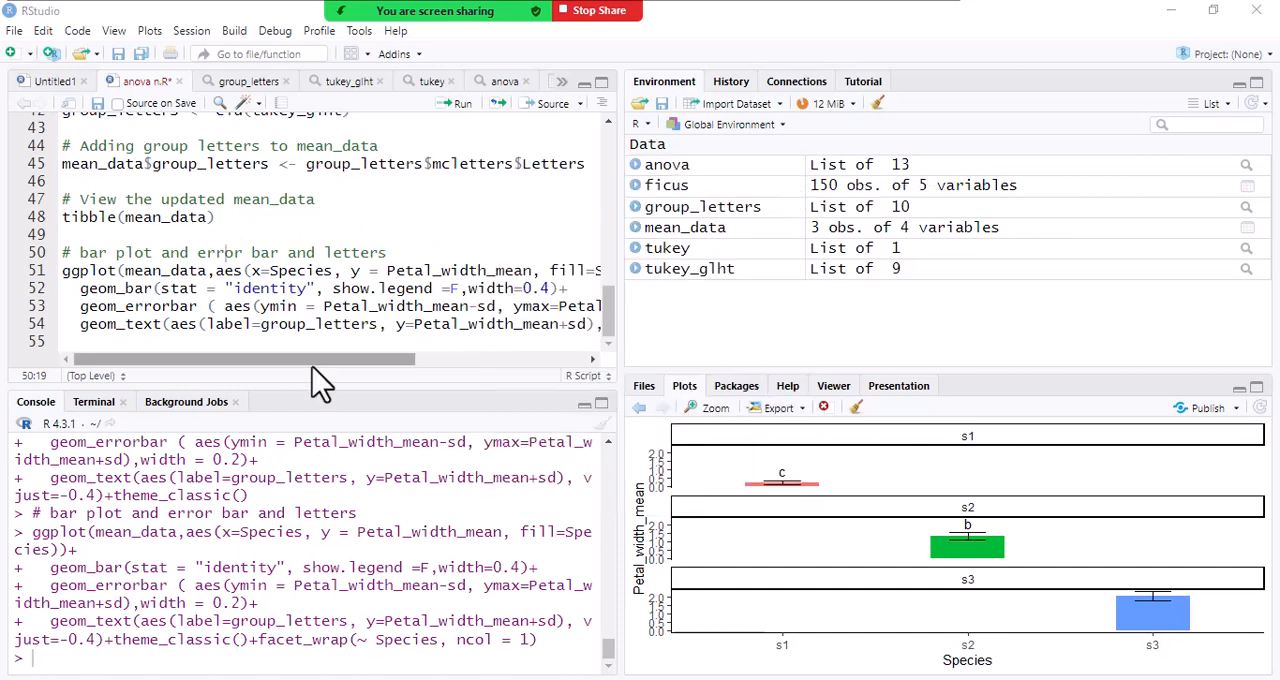
drag(318, 360, 271, 286)
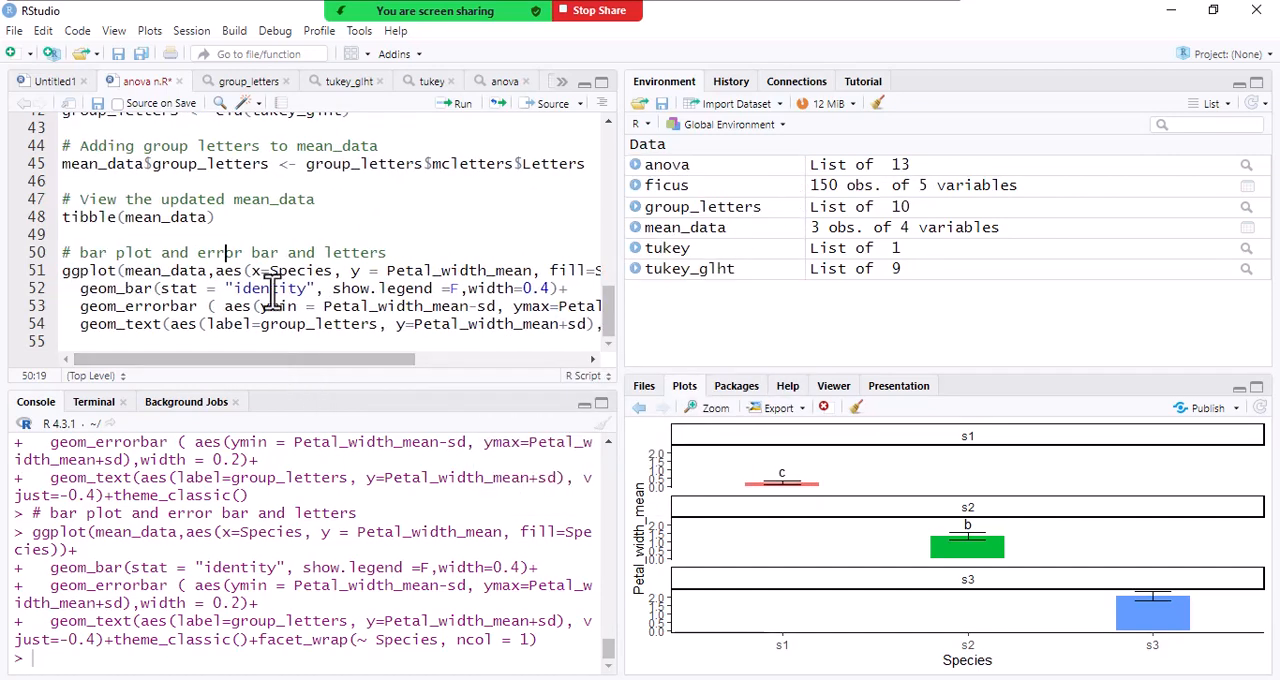
mouse_move(443, 14)
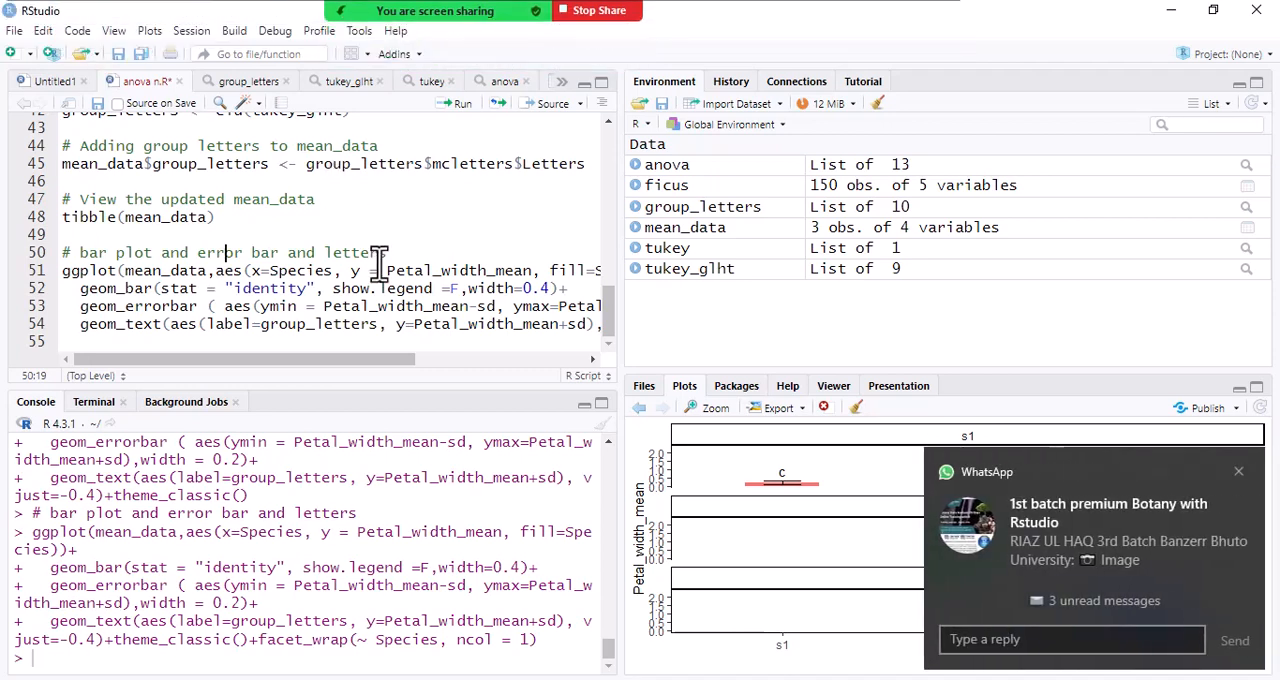
- Dismiss the WhatsApp notification, switch to the Chrome browser and open a new ChatGPT chat from the bookmarks
click(1238, 471)
mouse_move(486, 14)
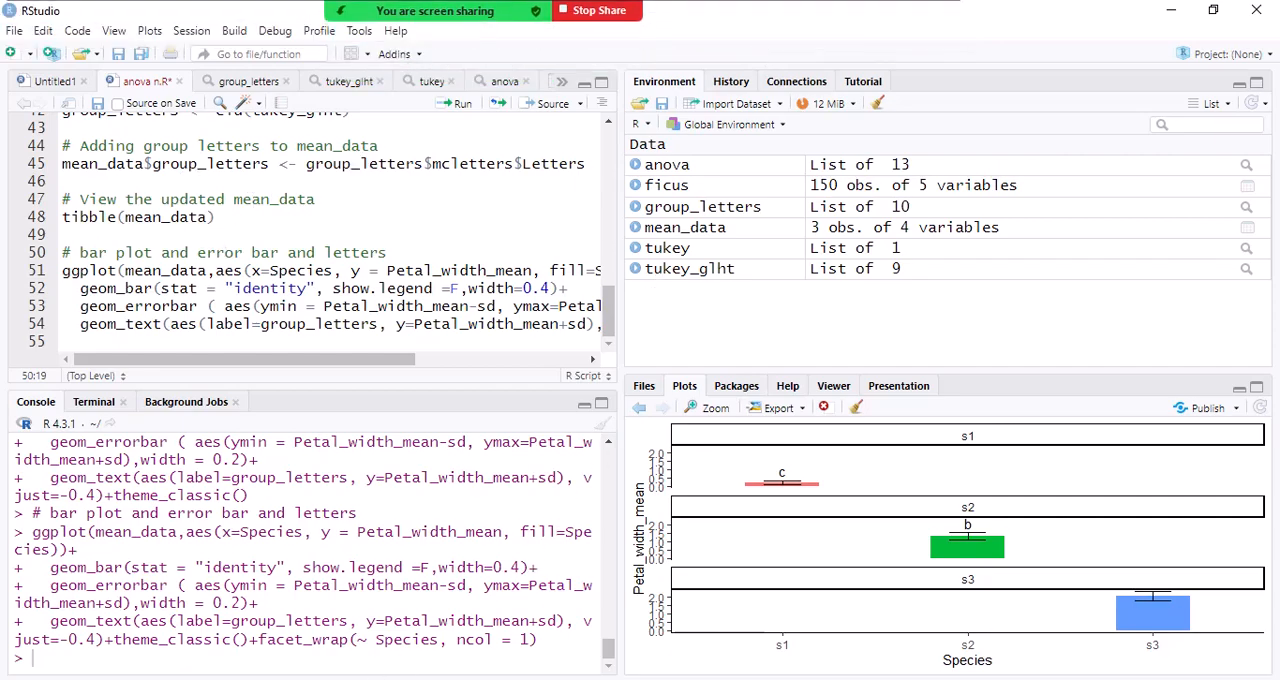
key(alt+Tab)
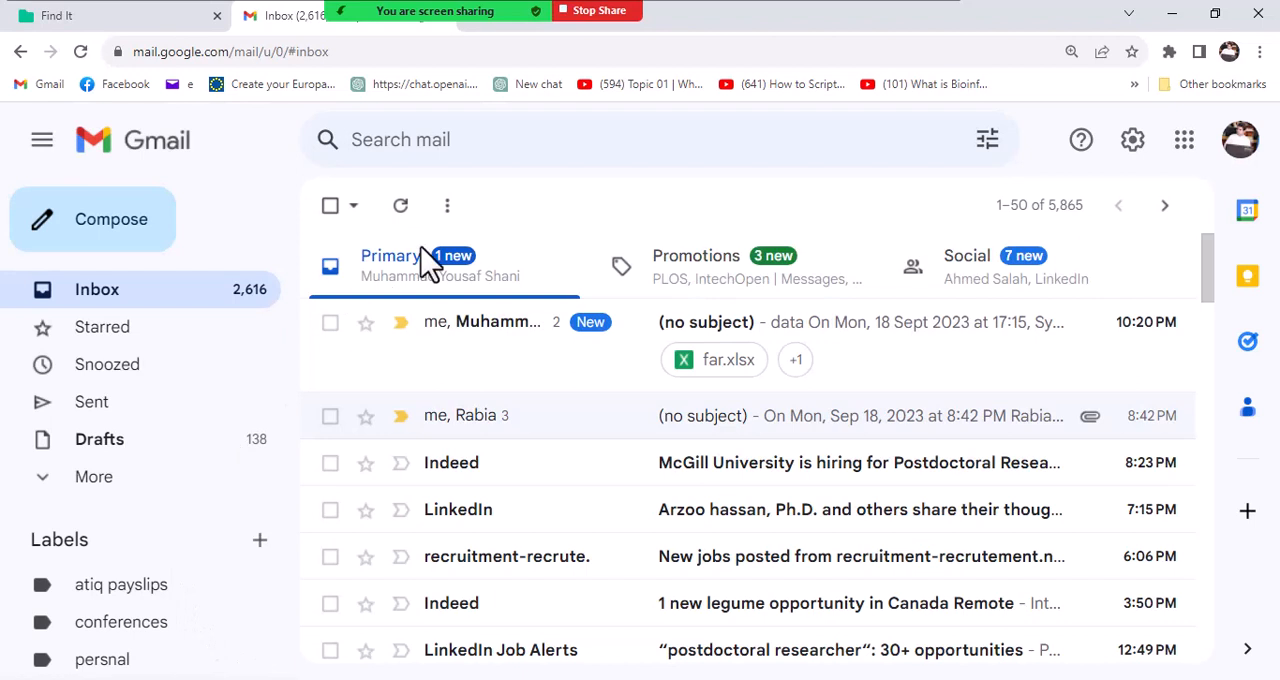
click(522, 85)
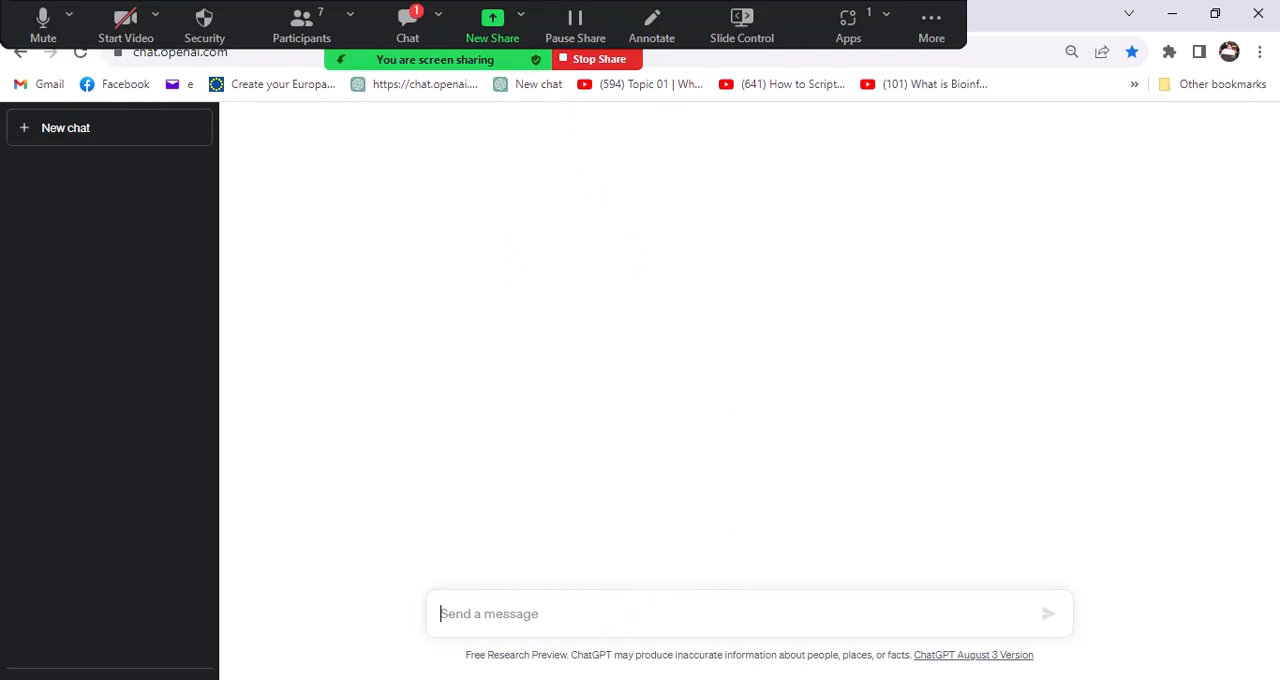
- Return to RStudio and widen the script editor pane so the full Tukey and group letter code lines fit
mouse_move(436, 679)
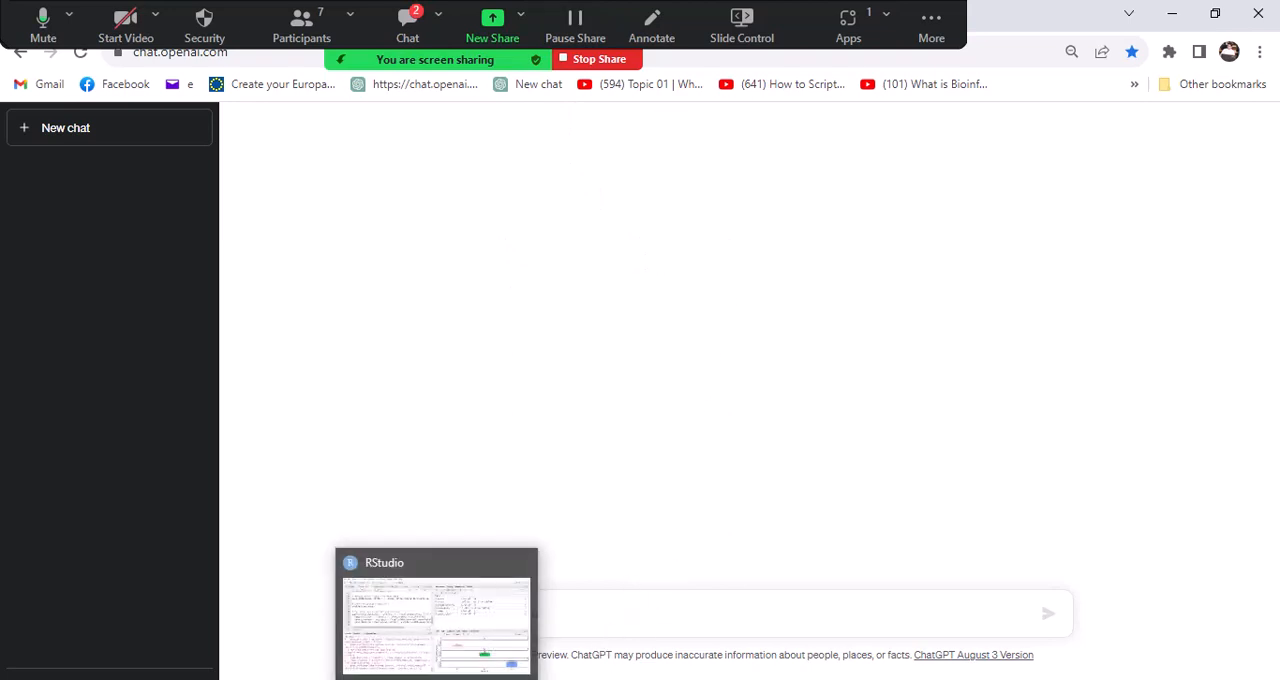
click(450, 657)
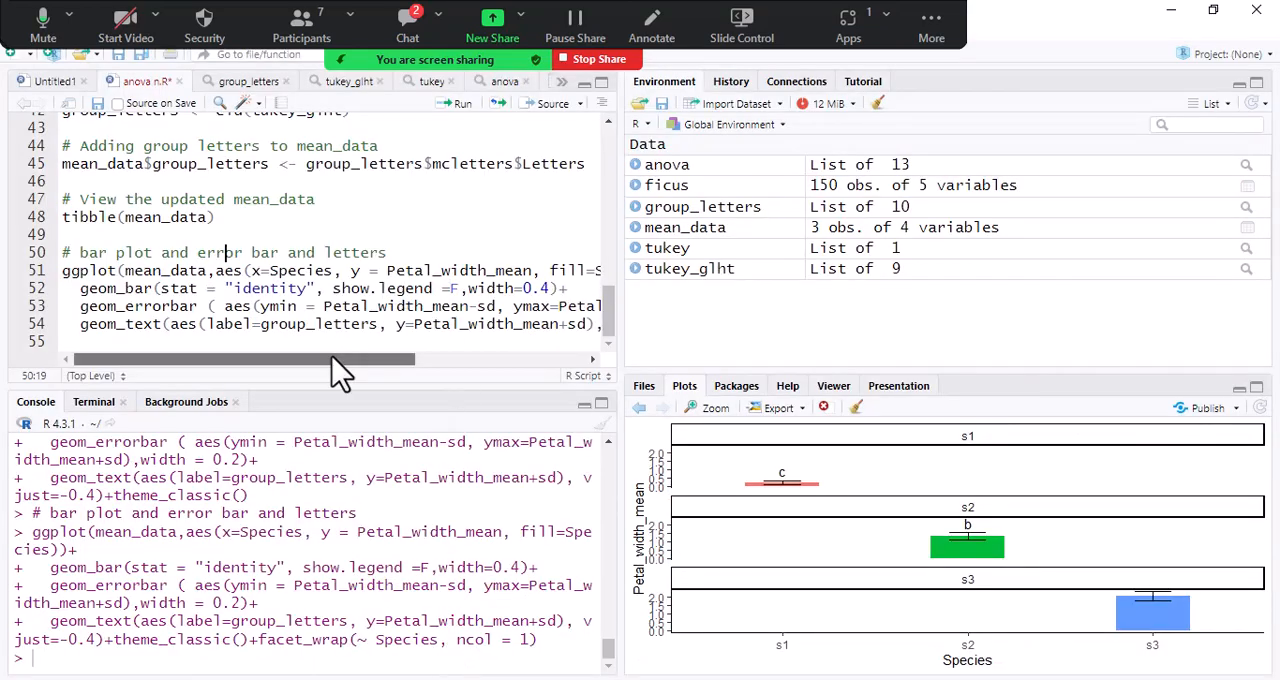
drag(337, 360, 277, 360)
scroll(151, 291, up, 2)
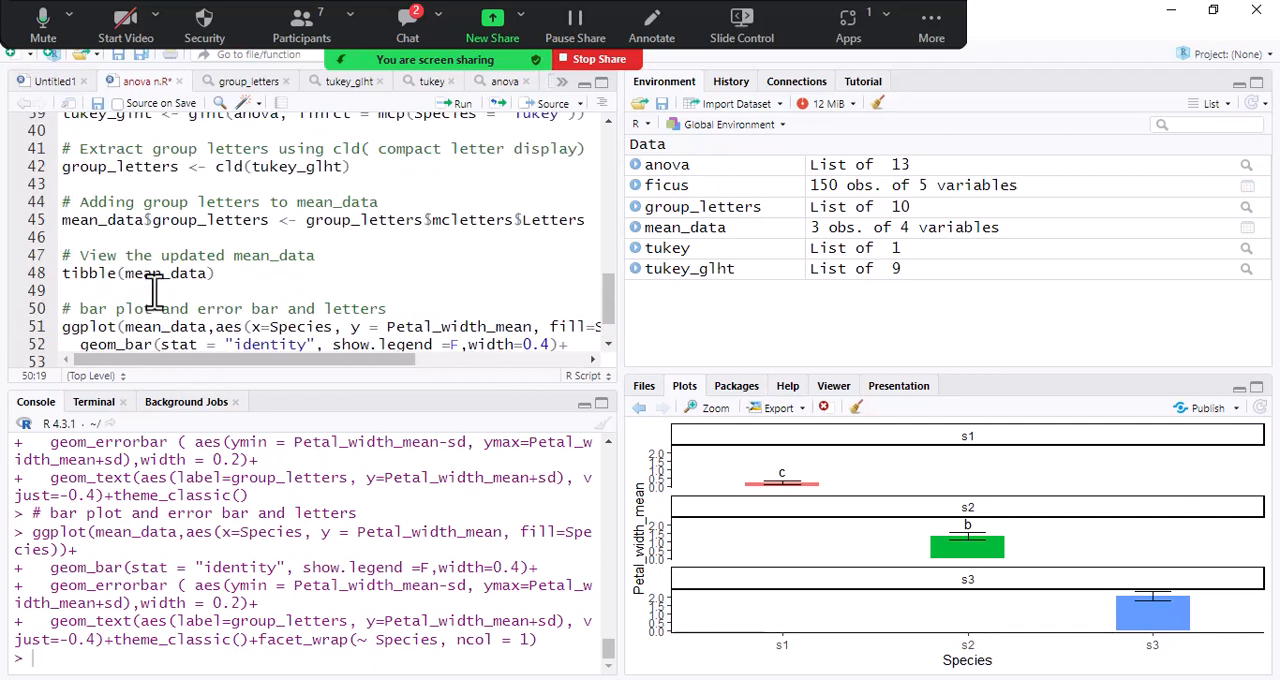
scroll(154, 292, up, 3)
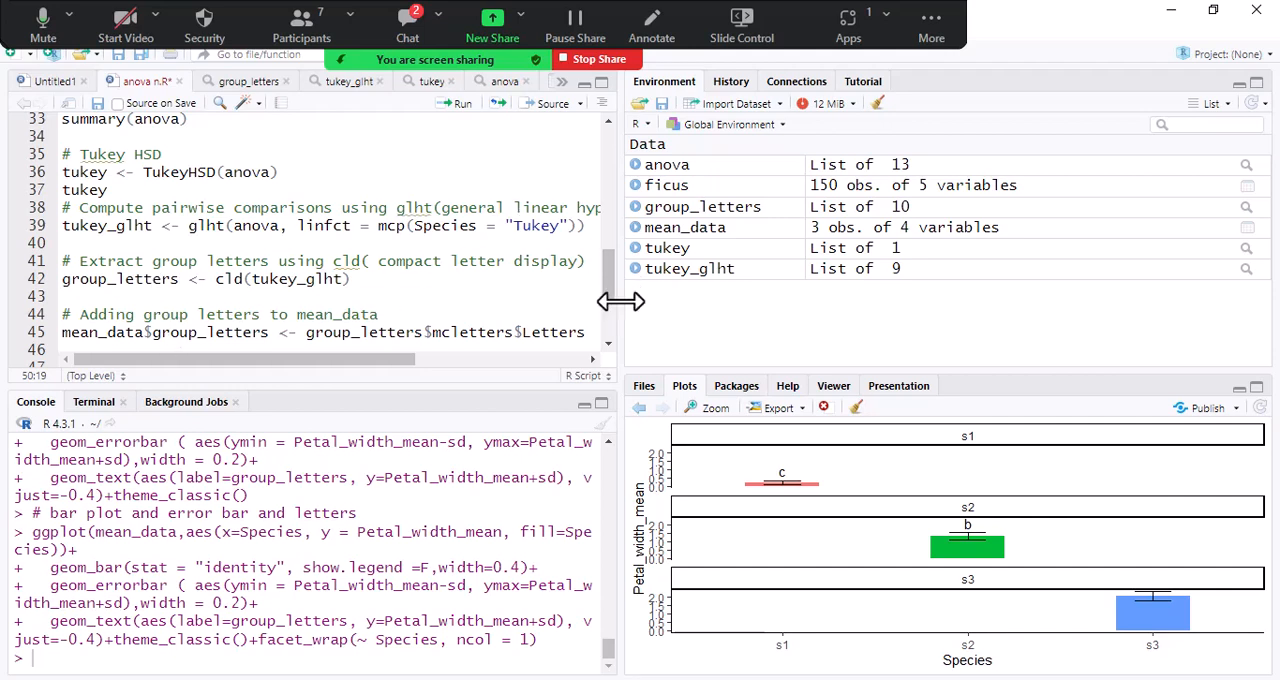
drag(690, 302, 747, 302)
drag(758, 318, 830, 297)
- Read the Zoom meeting chat, highlight the <- operator in the group_letters line of the script, and close the chat
click(407, 26)
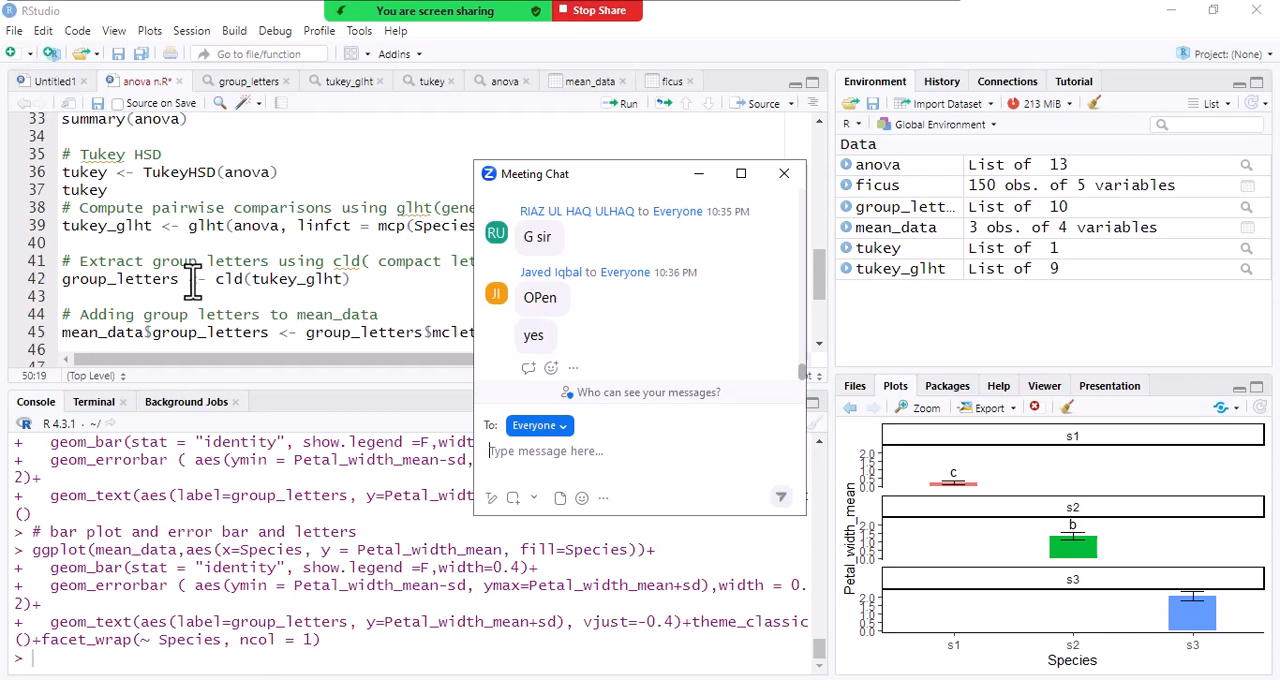
drag(187, 280, 207, 279)
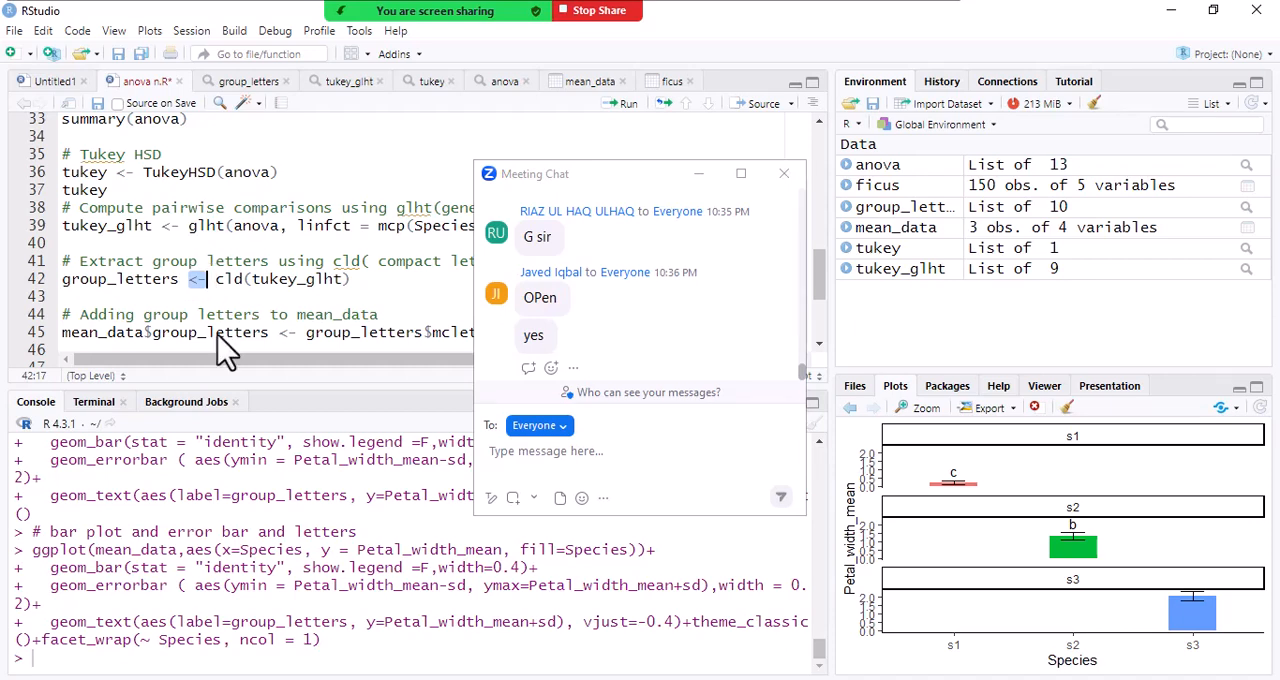
click(785, 176)
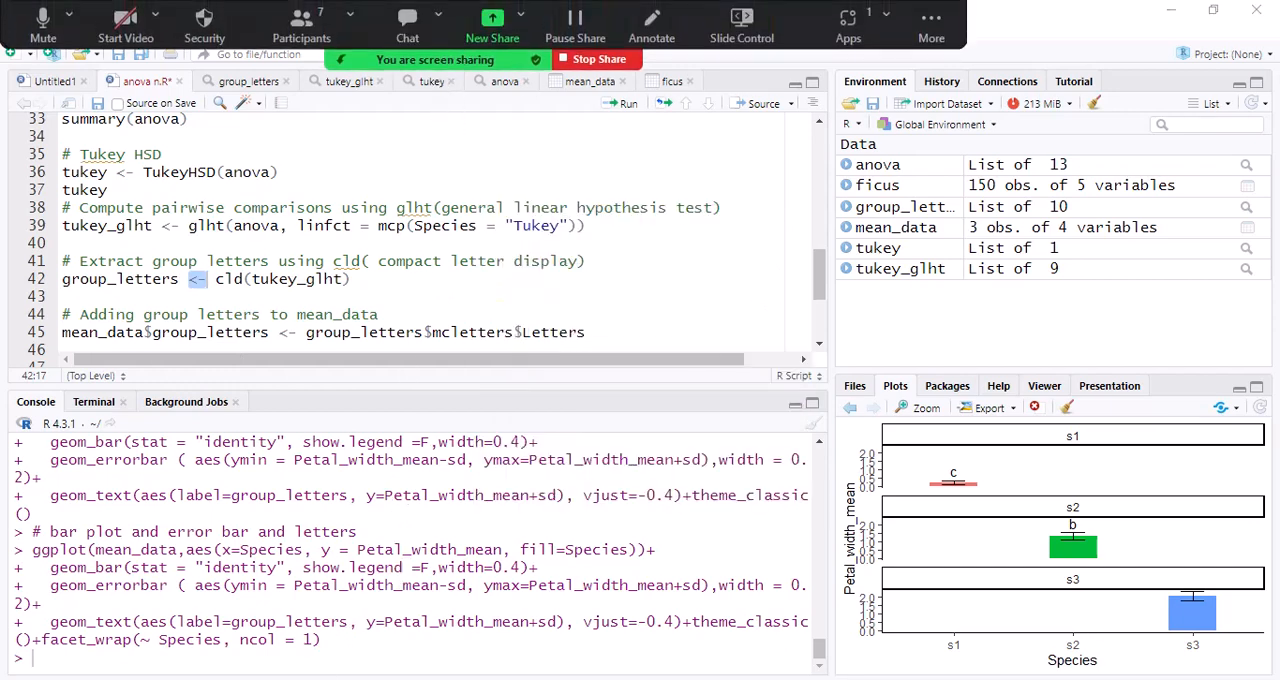
- Copy the mean_data code with group_by, summarise and arrange from script lines 27 to 29 and switch to ChatGPT in the browser
click(342, 678)
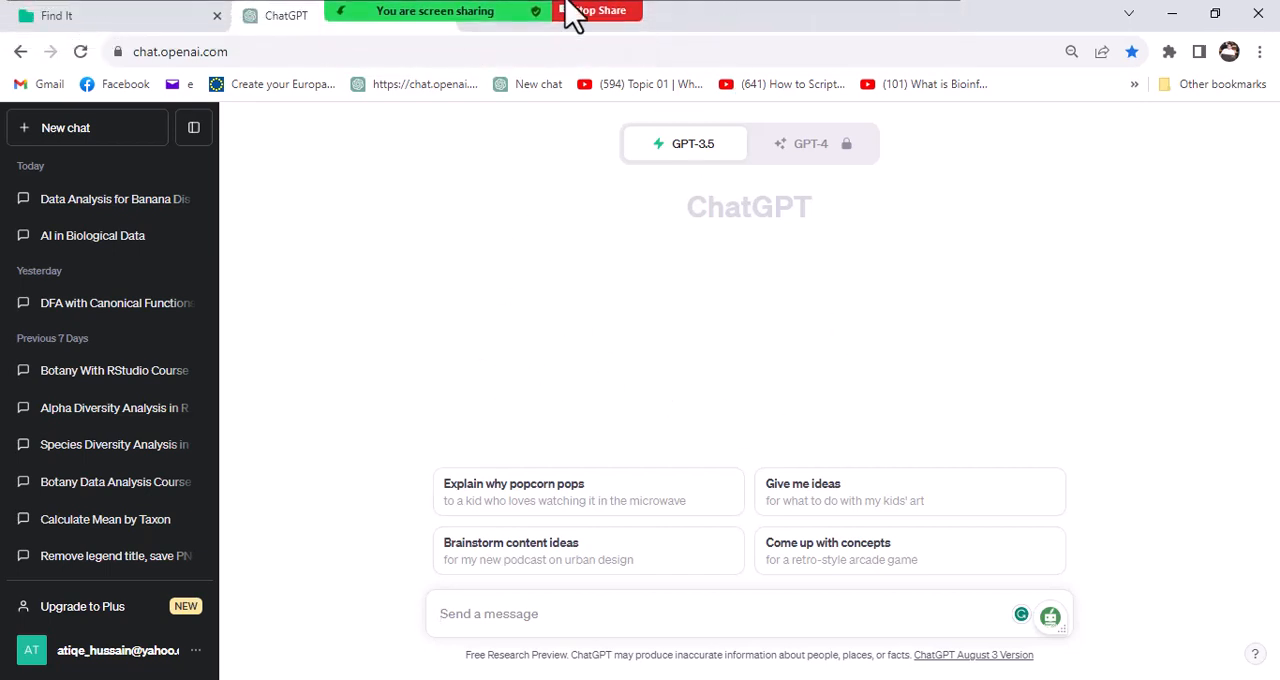
key(alt+Tab)
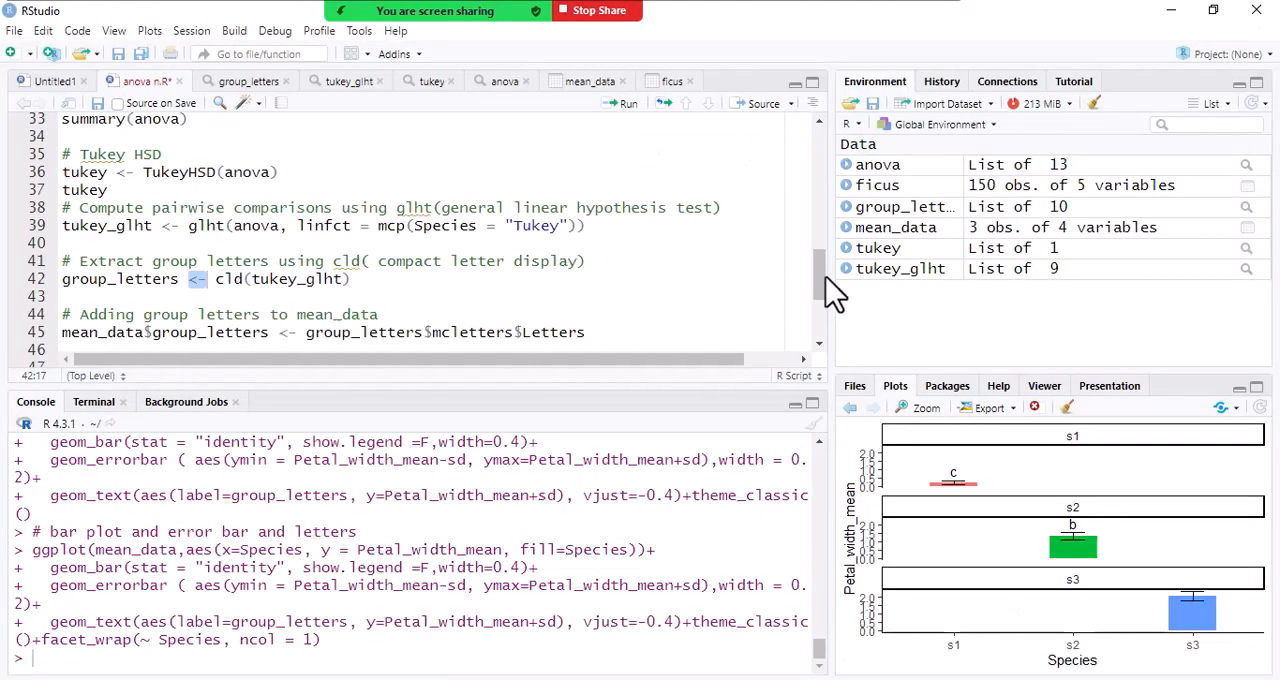
drag(822, 273, 813, 229)
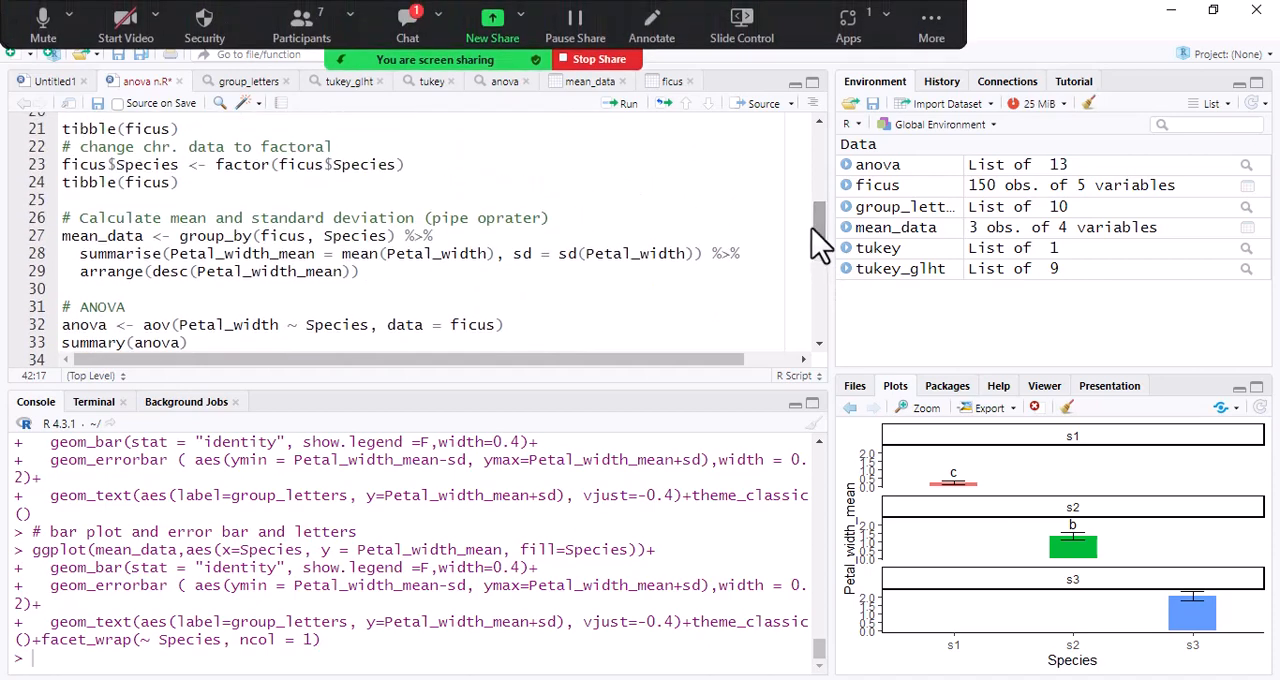
click(314, 270)
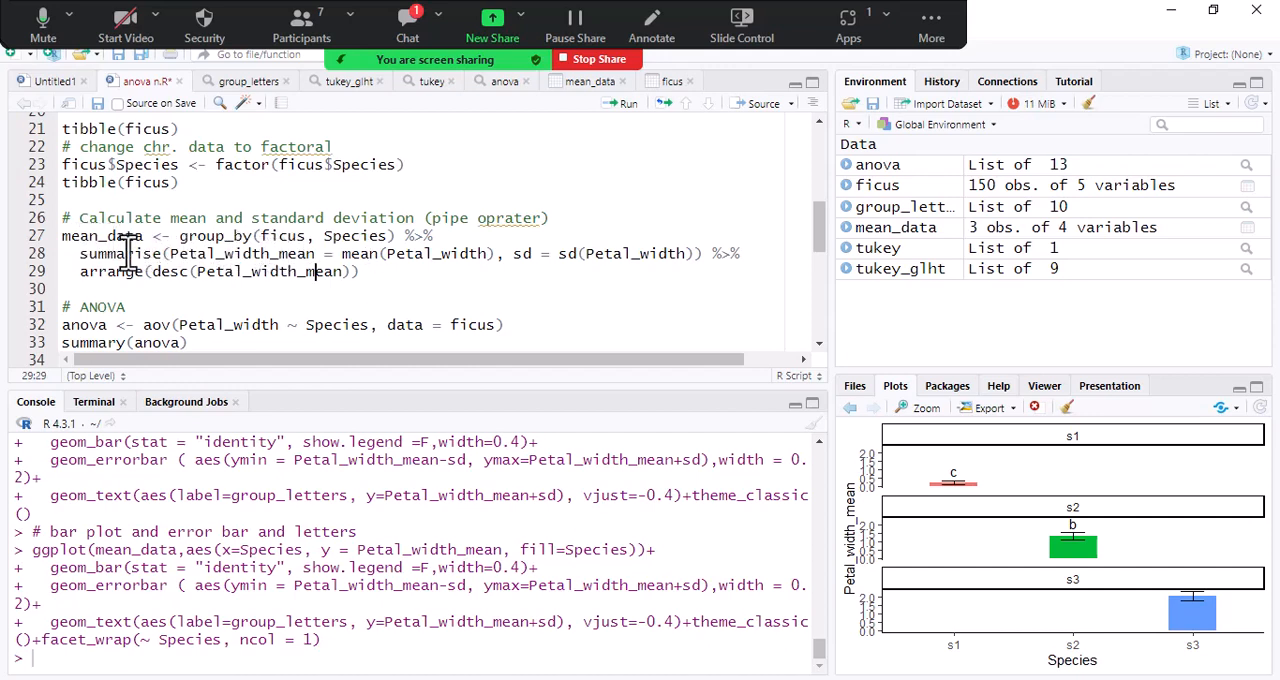
drag(64, 236, 355, 283)
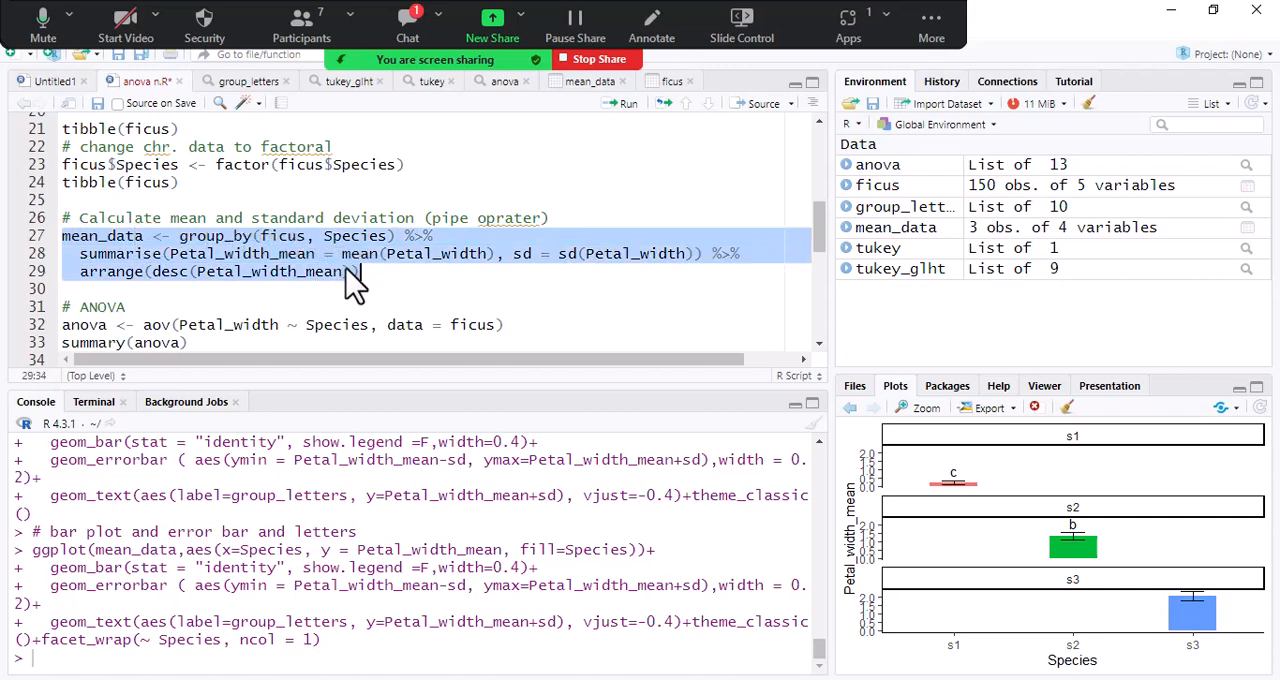
right_click(298, 245)
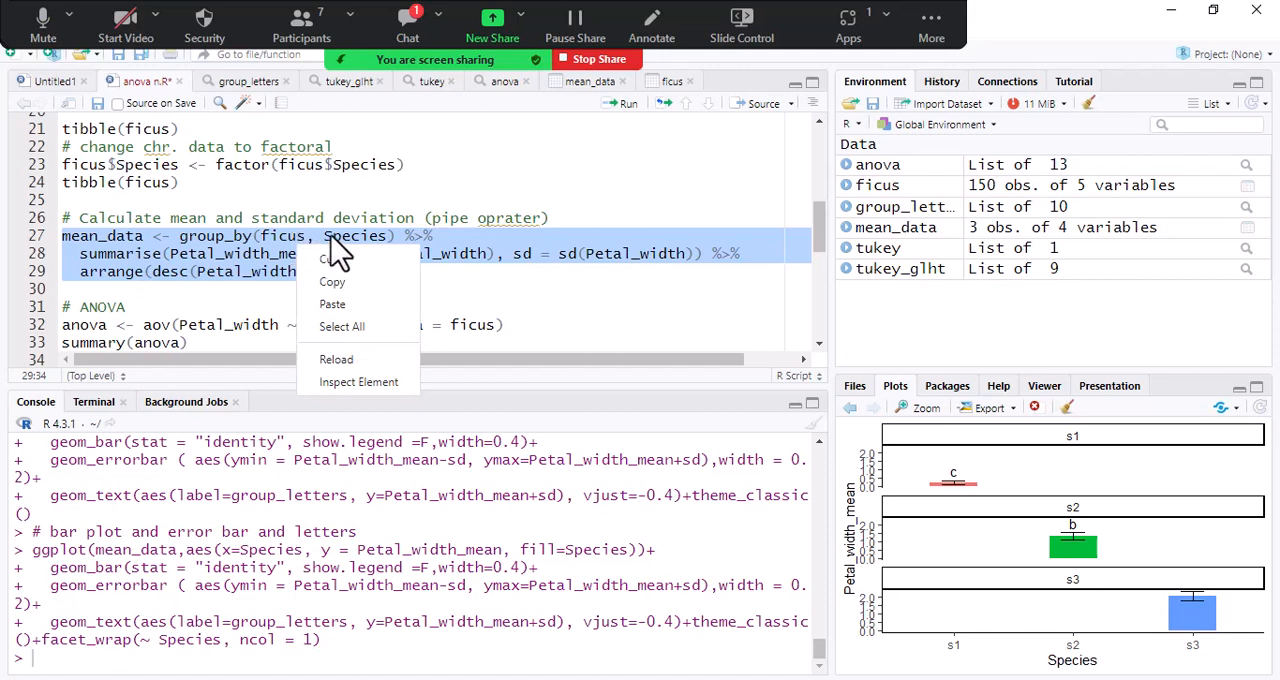
click(335, 283)
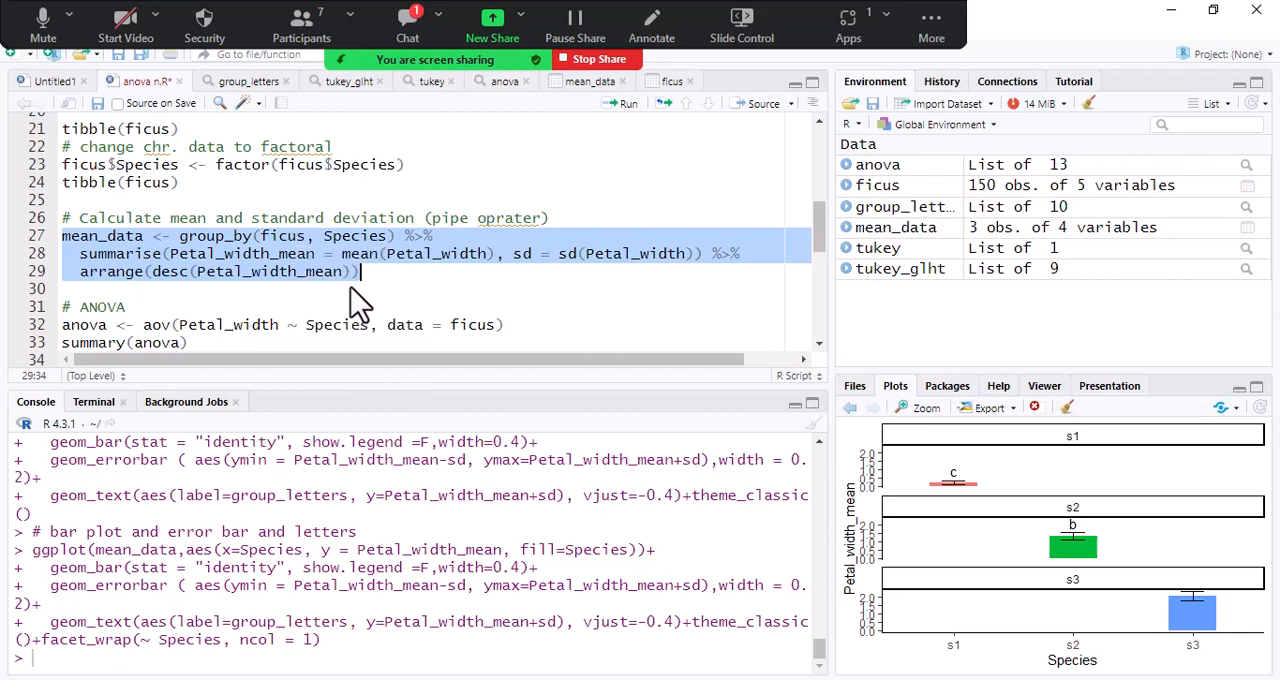
right_click(345, 250)
click(372, 273)
click(340, 679)
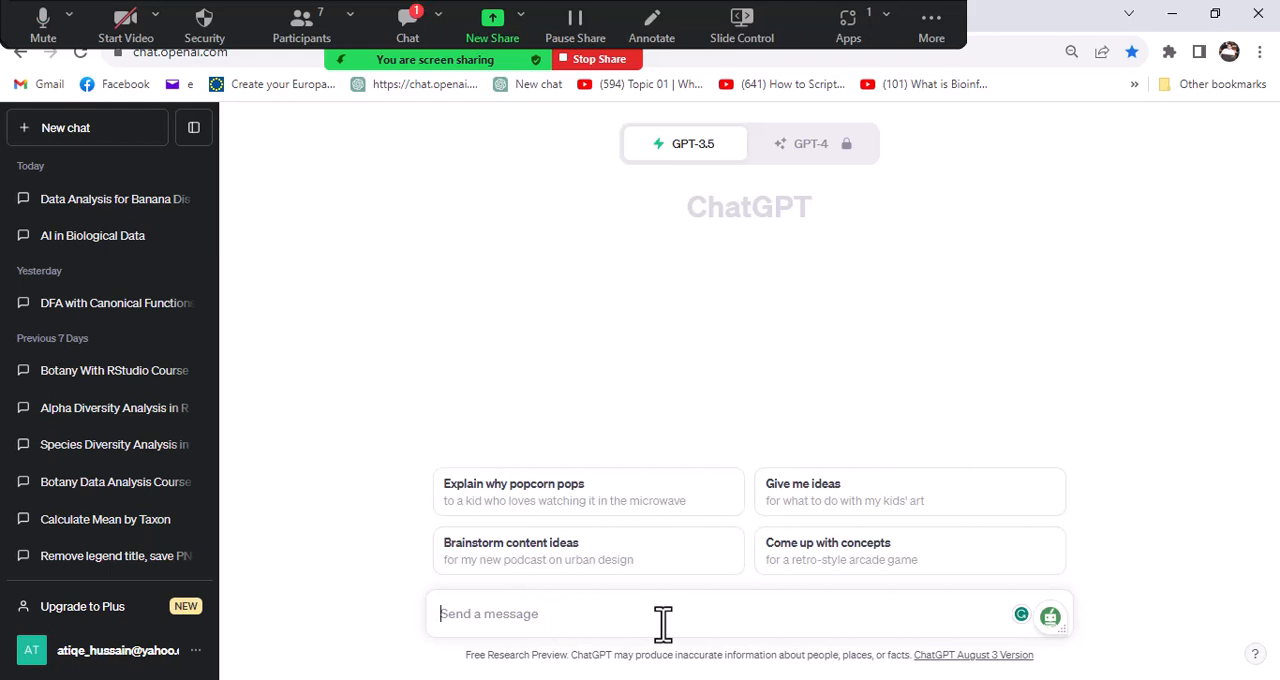
- Send the greeting "hi" to ChatGPT and start a new message reading "please act as R programing expert"
text(hi)
key(Return)
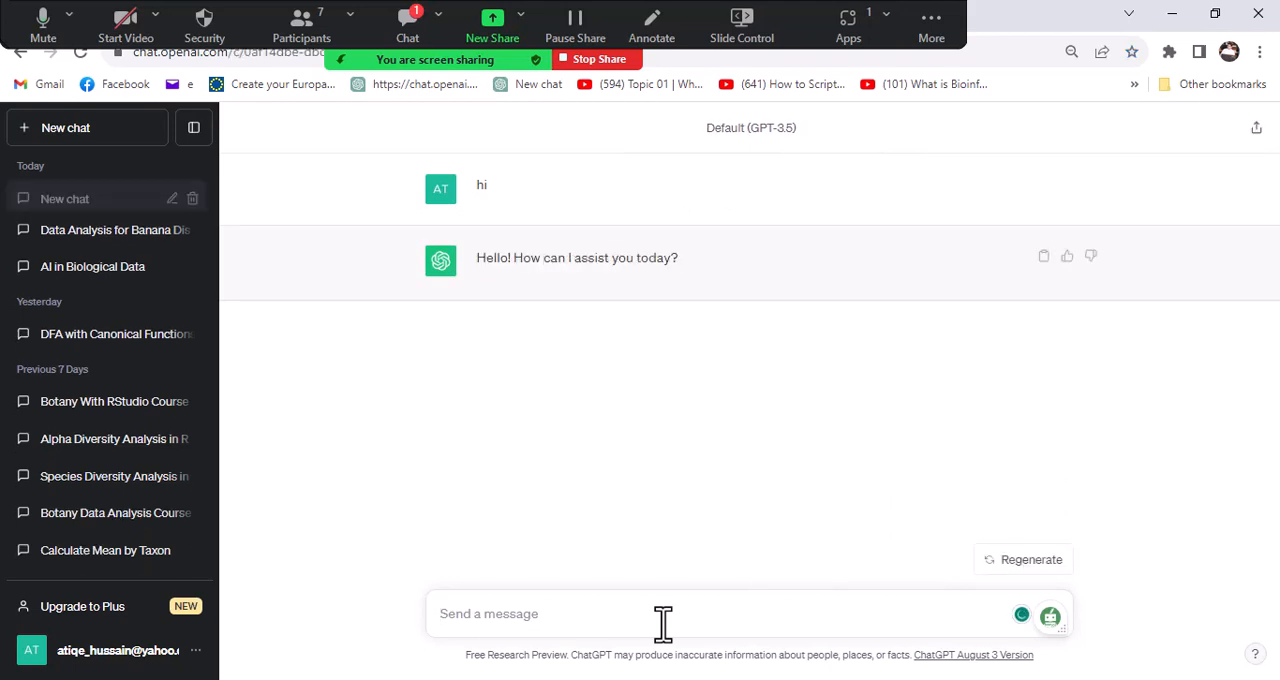
text(plea)
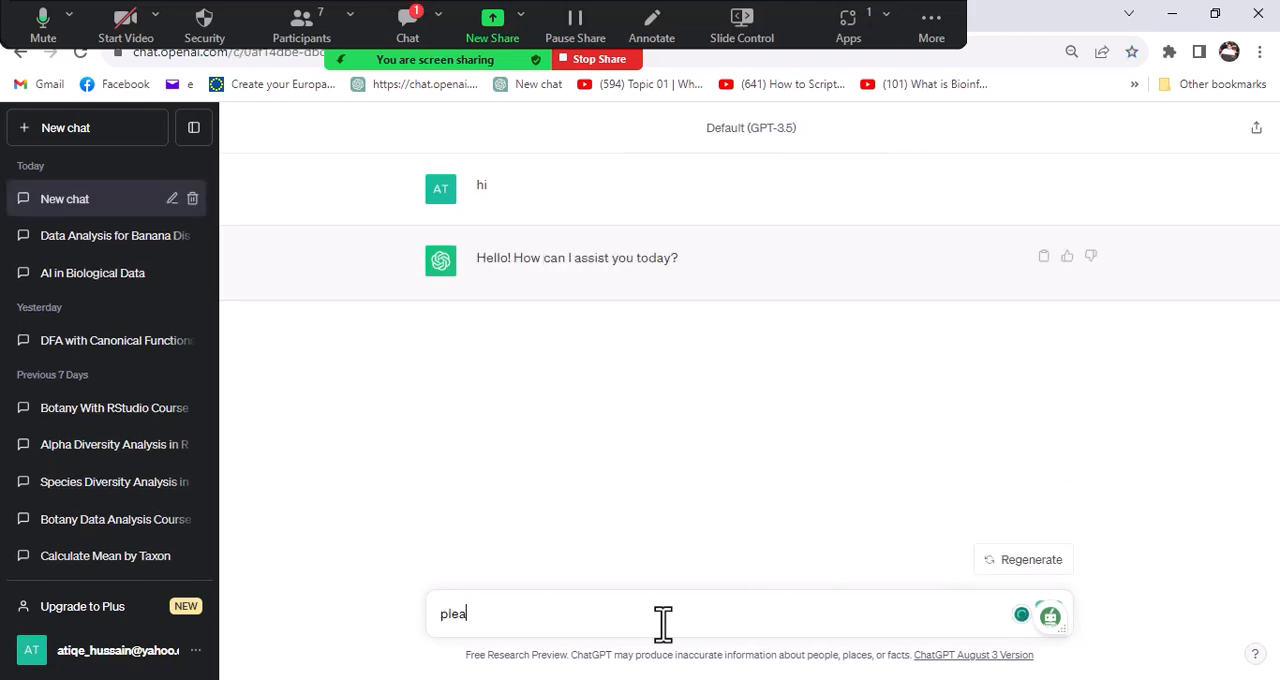
text(se)
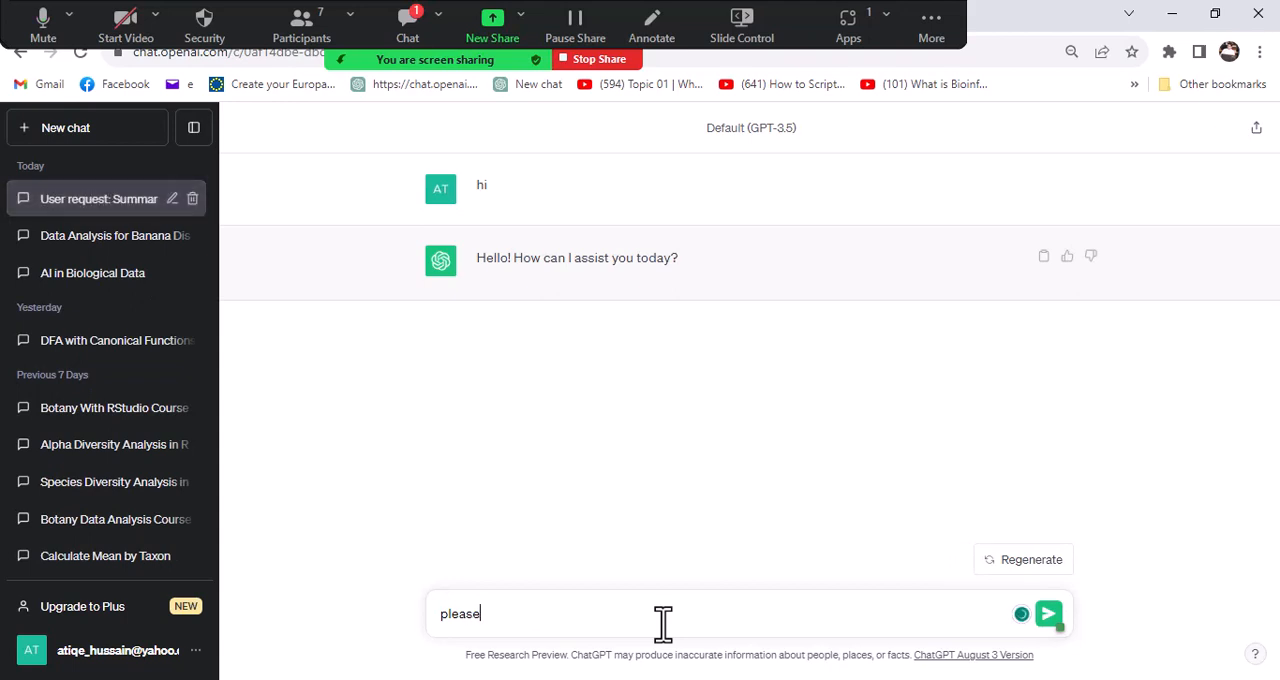
text( act as )
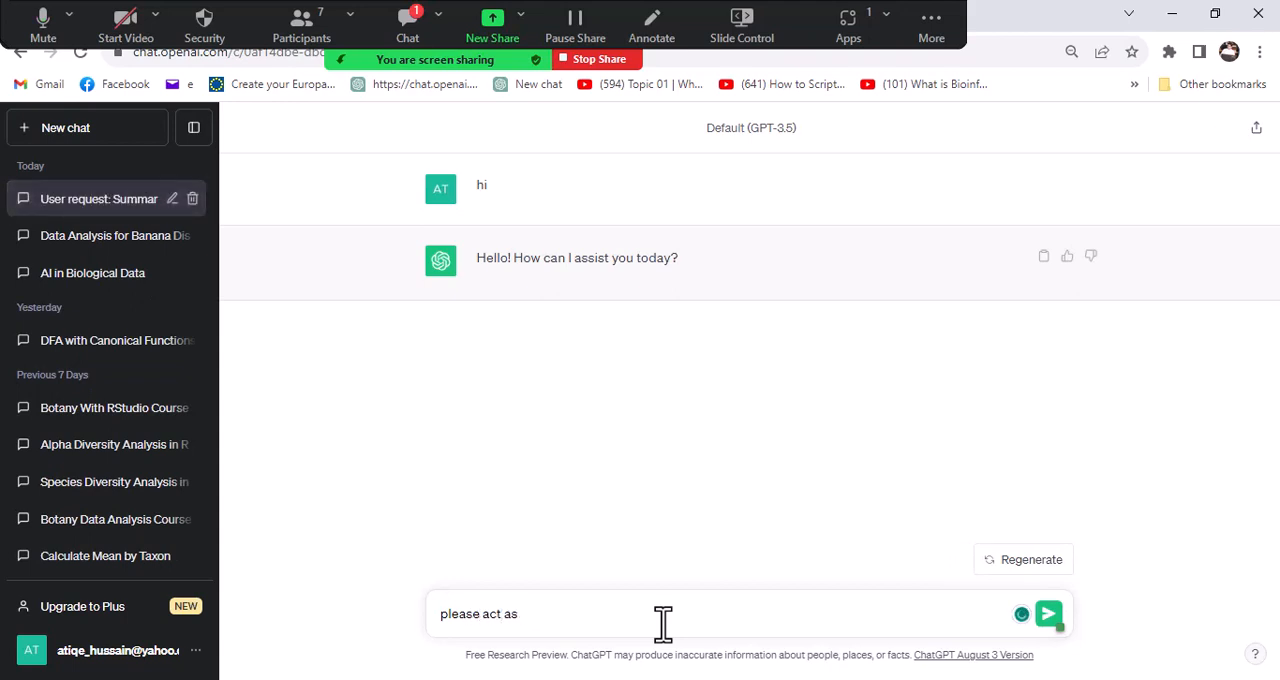
text(R programe)
key(BackSpace)
text(ing expert .)
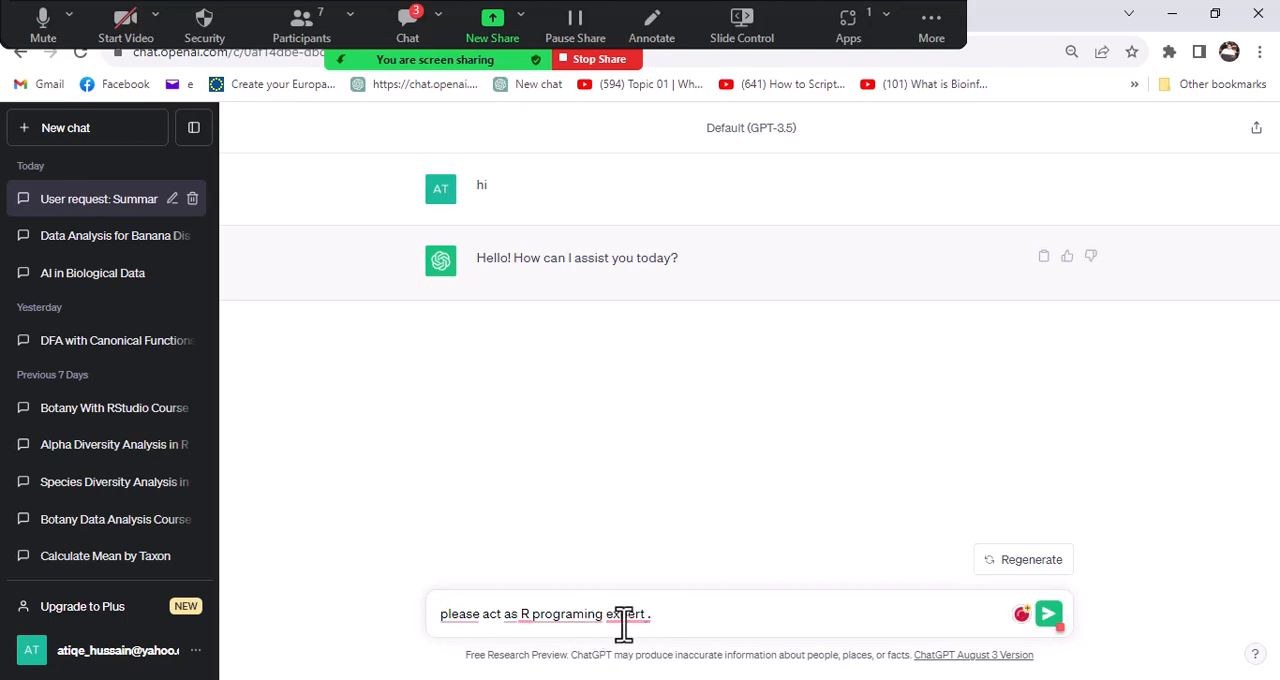
- Apply the suggested corrections in the draft, changing "programing" to "programming" and removing the space before the period after "expert"
right_click(630, 617)
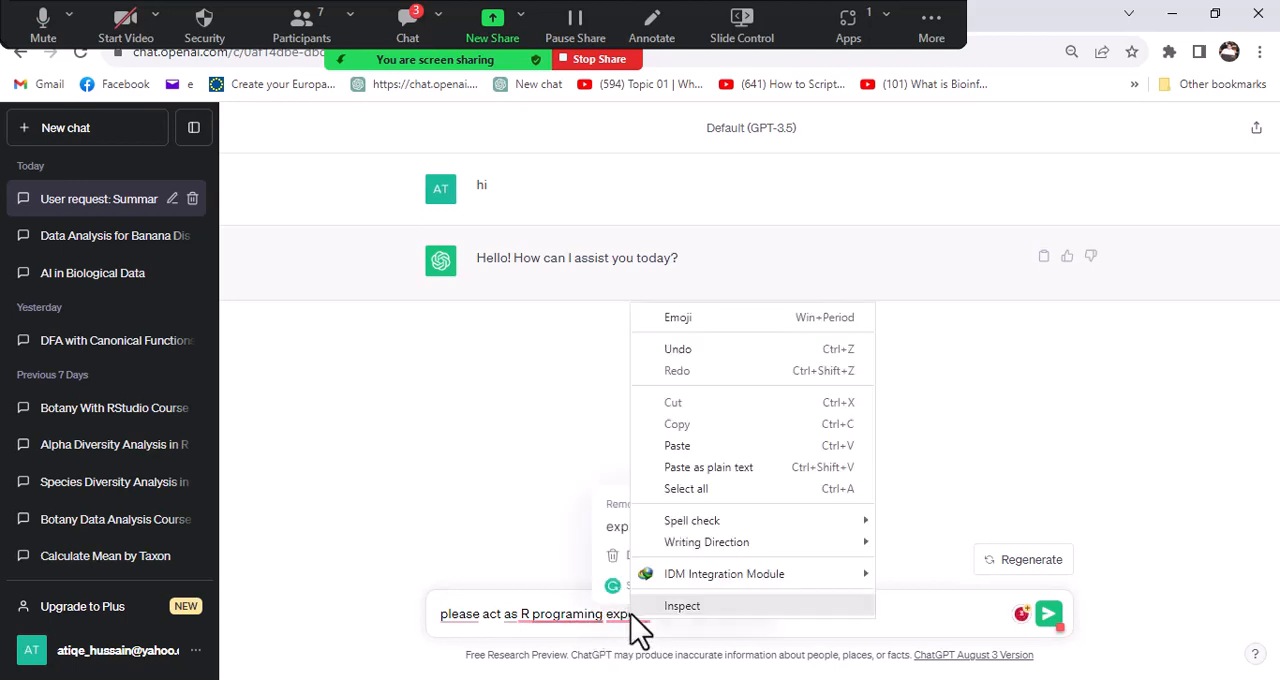
click(560, 625)
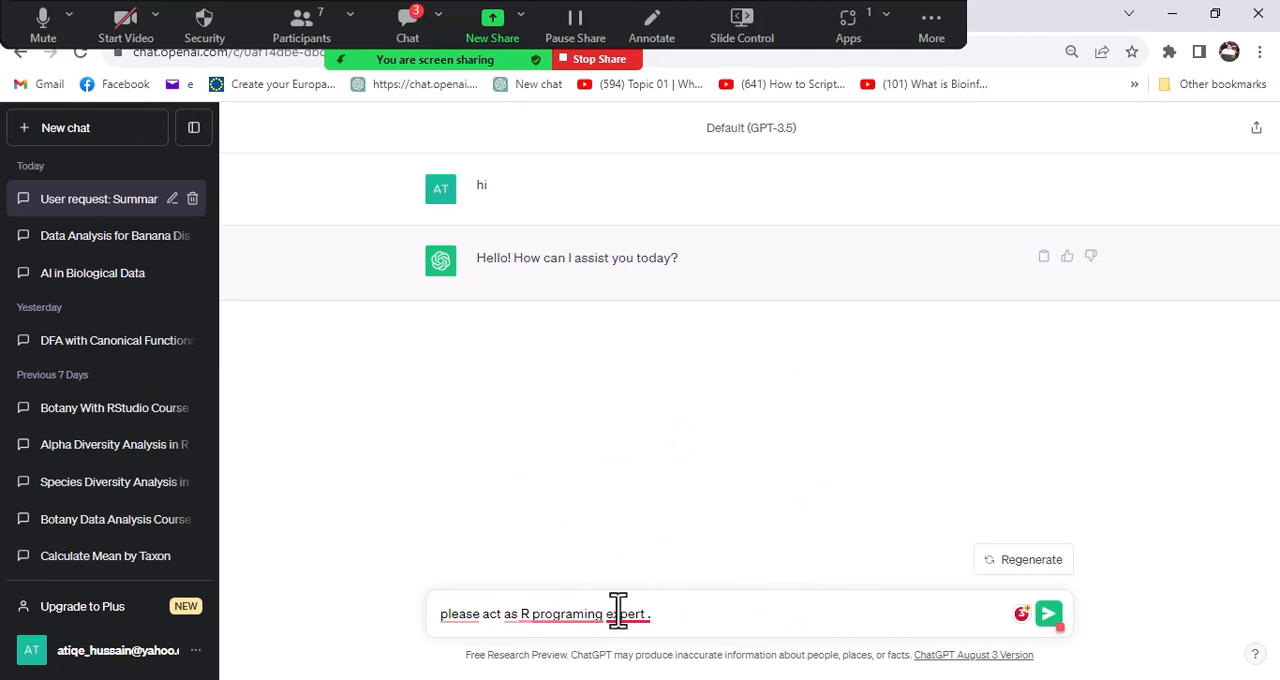
mouse_move(595, 615)
click(600, 528)
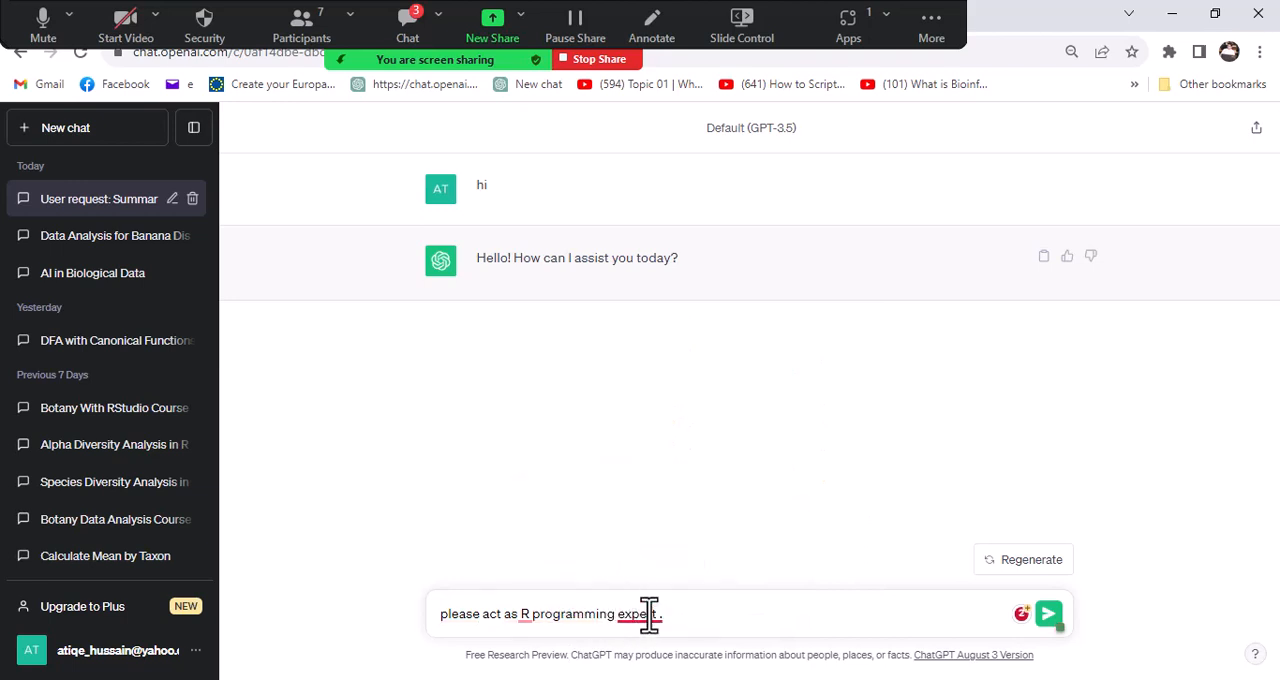
mouse_move(654, 613)
click(645, 527)
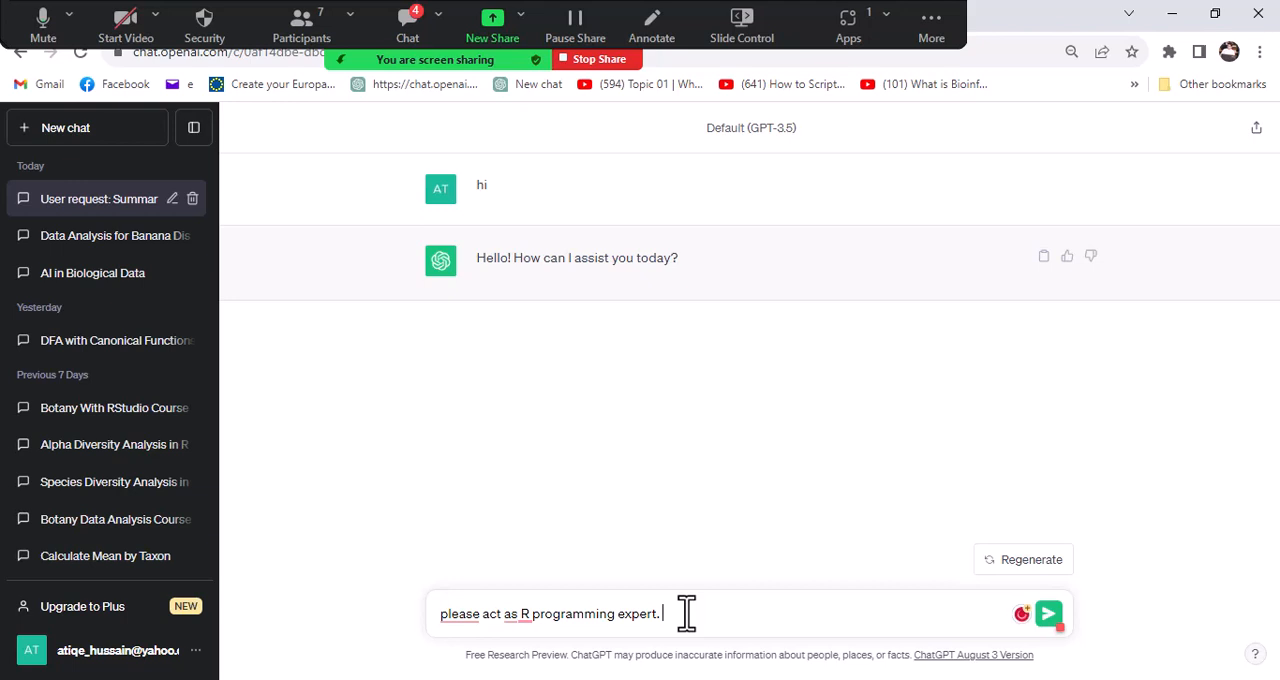
- Add "here is my script" to the message, paste the copied mean_data code and follow it with "....."
text(here is my script)
text(mean_data <- group_by(ficus, Species) %>%   summarise(Petal_width_mean = mean(Petal_width), sd = sd(Petal_width)) %>%   arrange(desc(Petal_width_mean)))
text(.....)
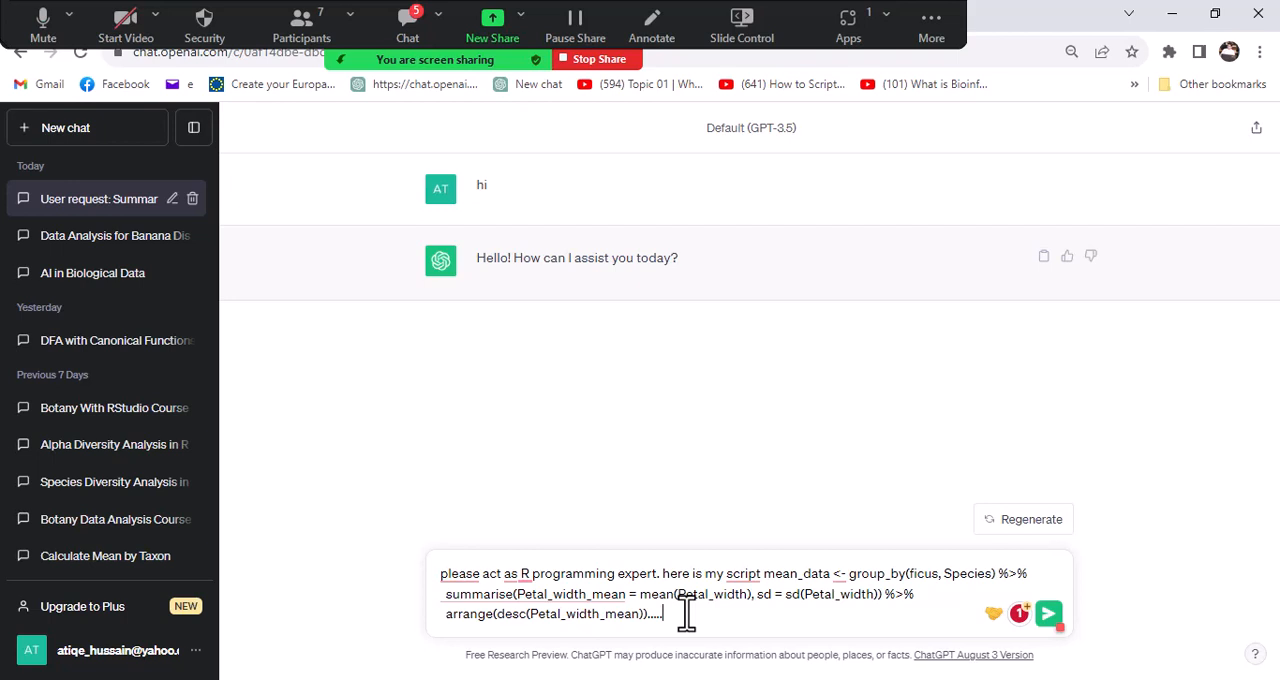
- Continue the message after the pasted code with "in my script i have calculate sd"
text(in my script i calcul)
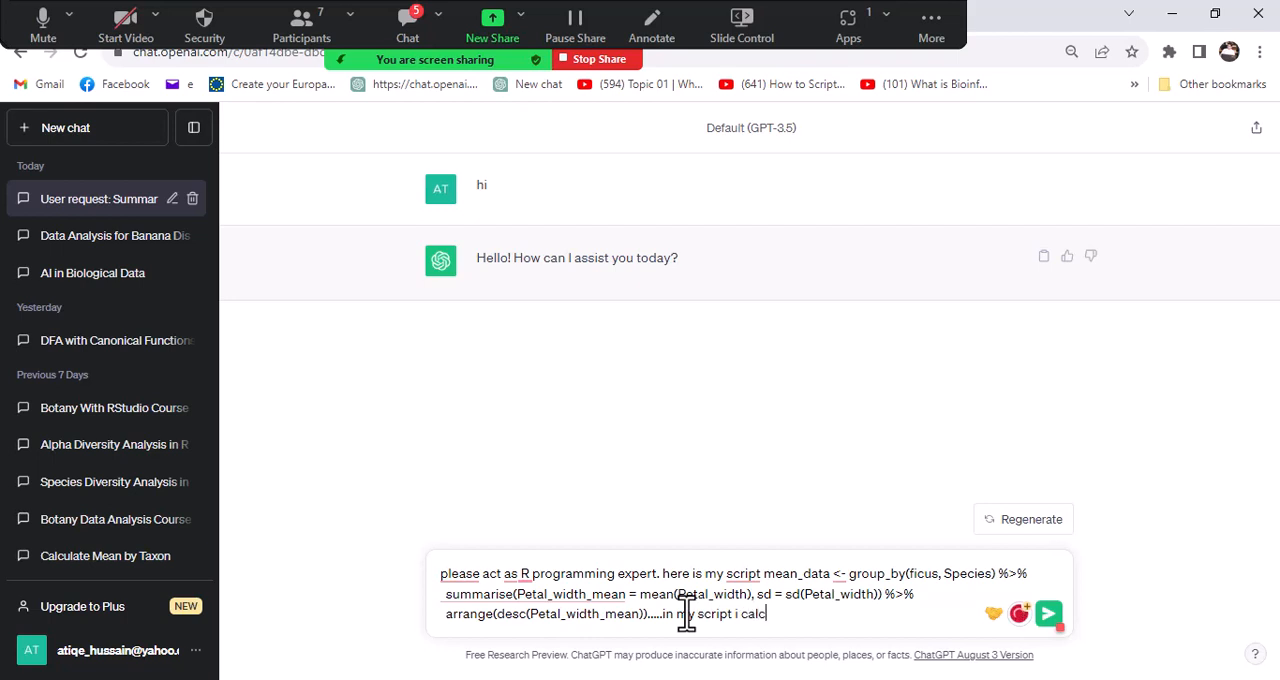
text(ate S)
key(BackSpace)
text(sd)
key(BackSpace)
key(Left)
key(Right)
key(Right)
key(Right)
key(Right)
key(Right)
key(Right)
key(Right)
key(Right)
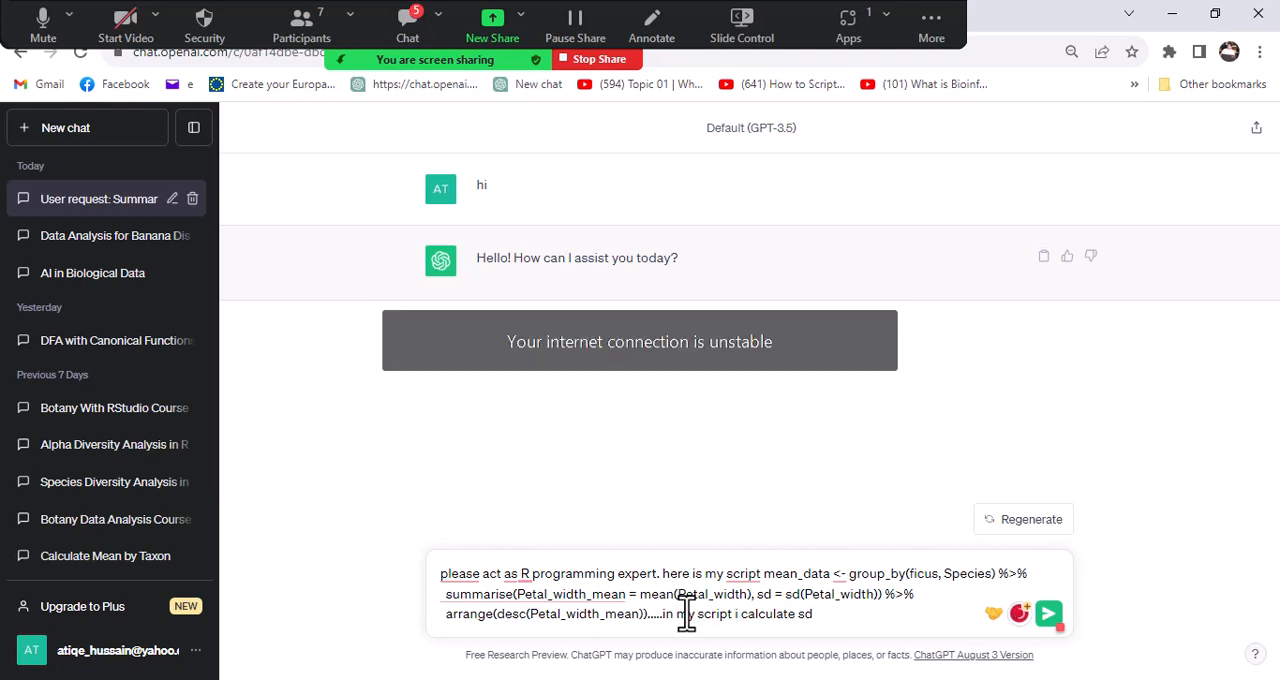
text(have)
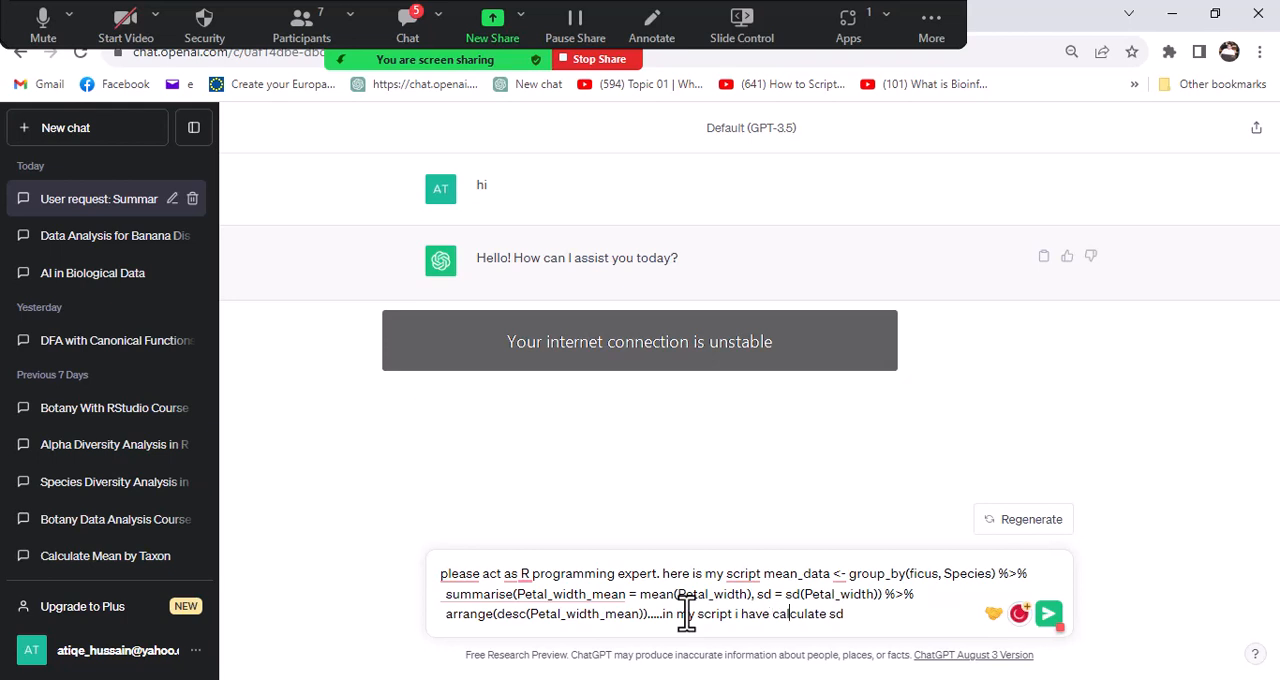
- Complete the sentence about sd with "(standered deviation) succefully."
key(Right)
key(Right)
key(Right)
key(Right)
key(Right)
key(Right)
key(Right)
key(Right)
key(Right)
key(Right)
text(()
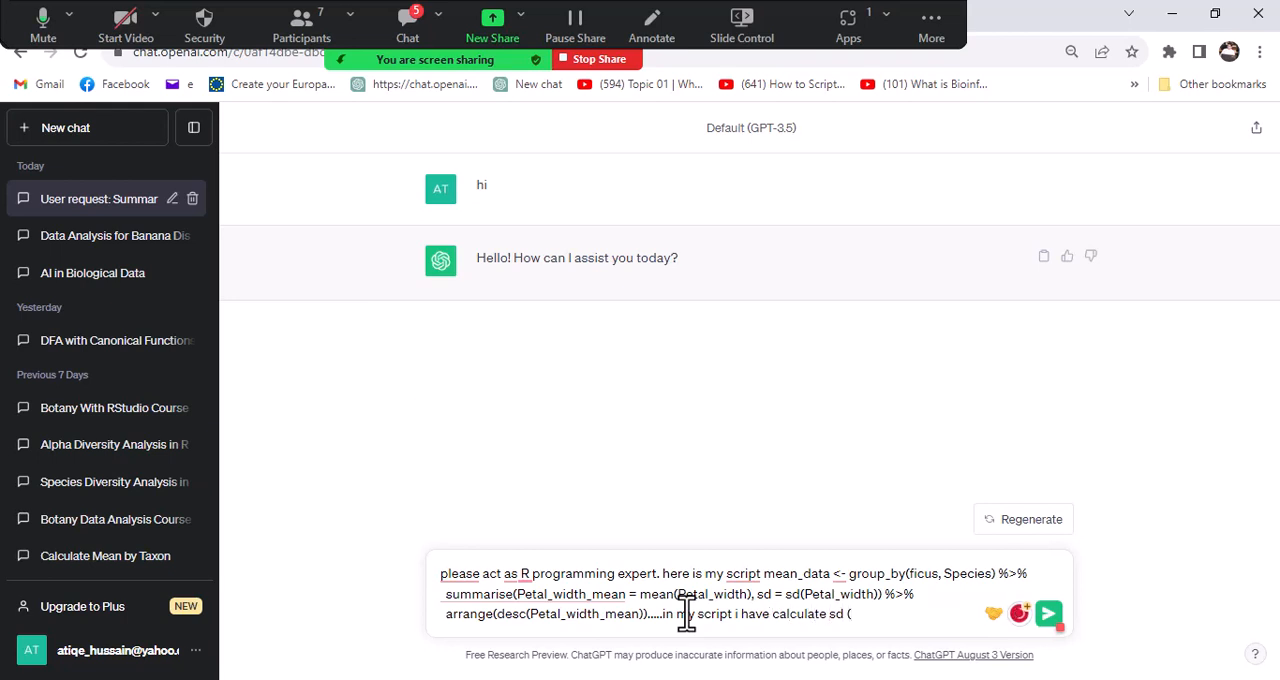
text(standered dev)
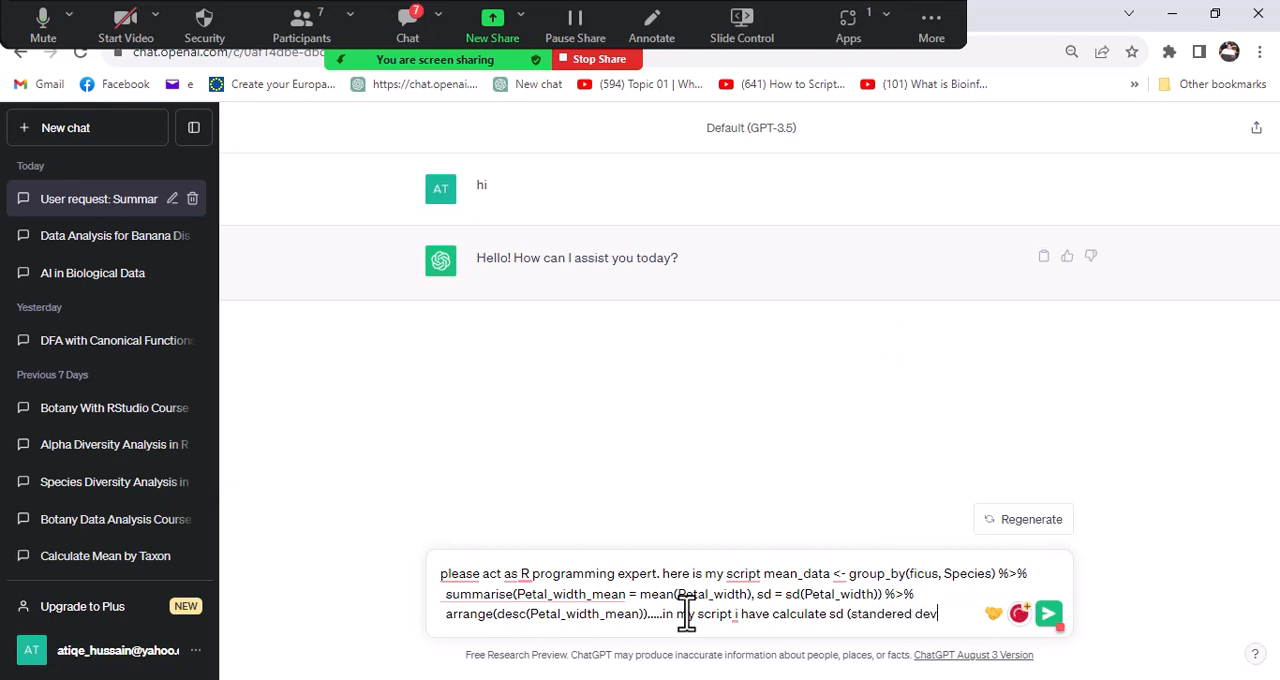
text(iation) su)
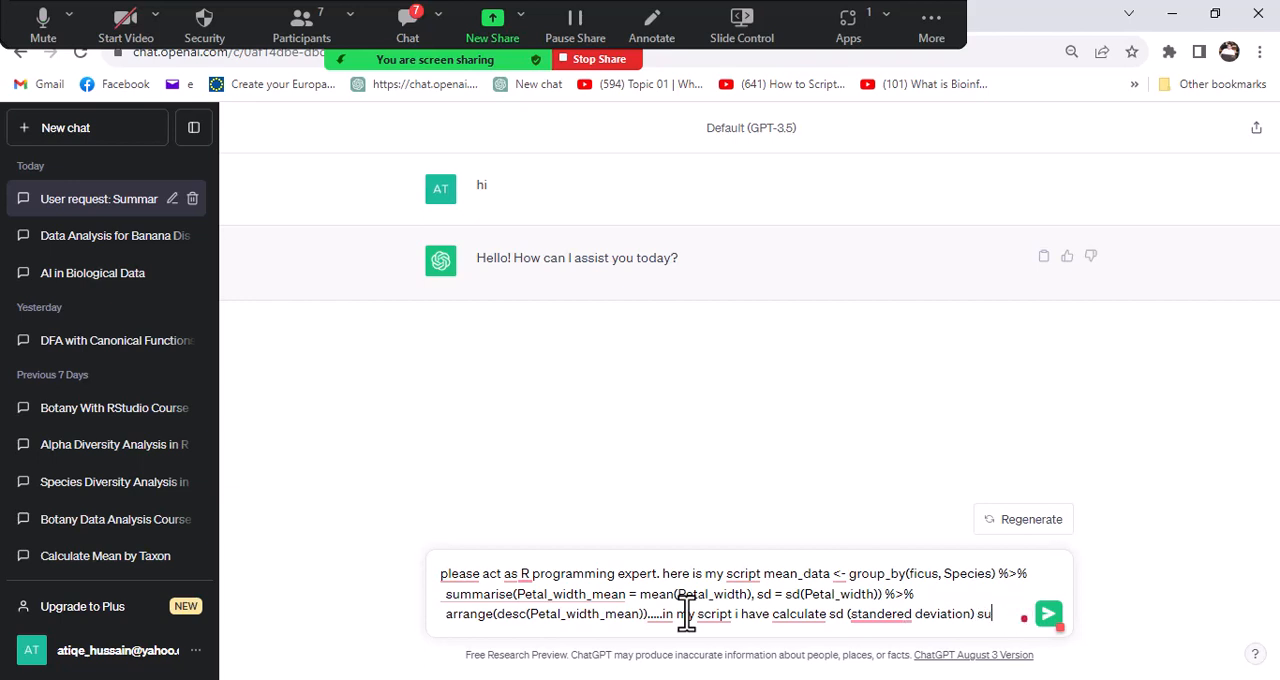
text(ccefully.)
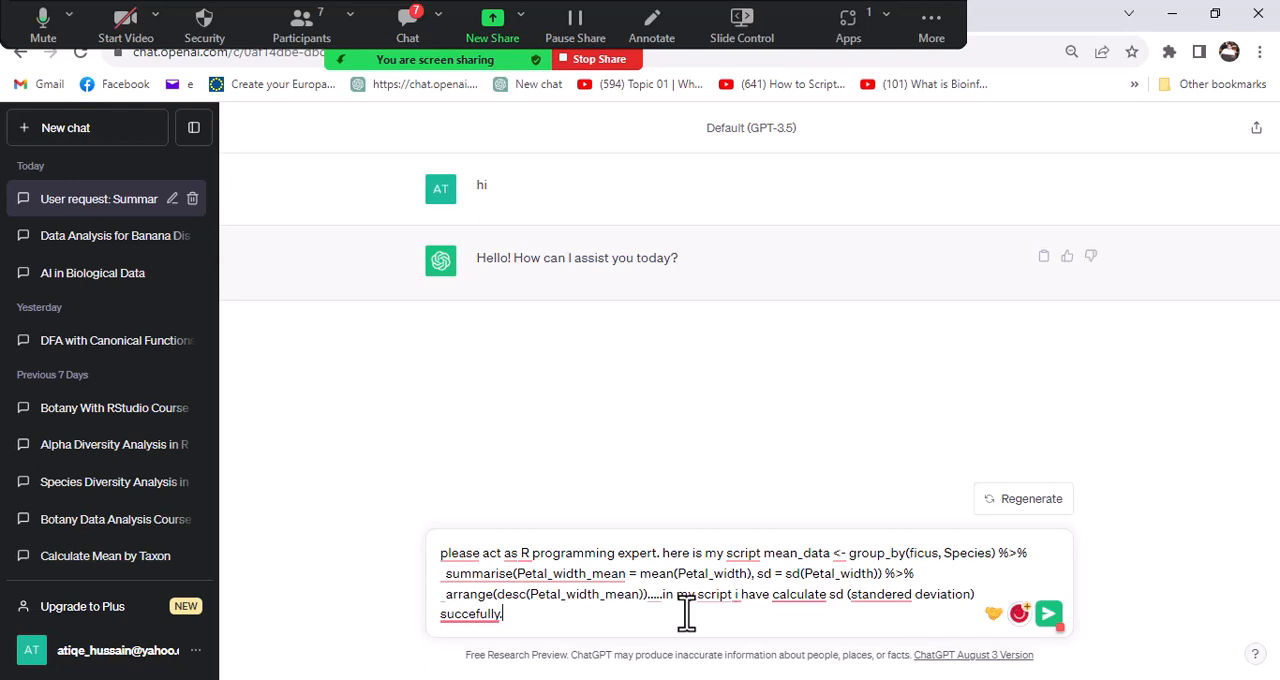
- Accept the suggested corrections "successfully", "standard" and "calculated", and the colon after "here is my script"
mouse_move(486, 613)
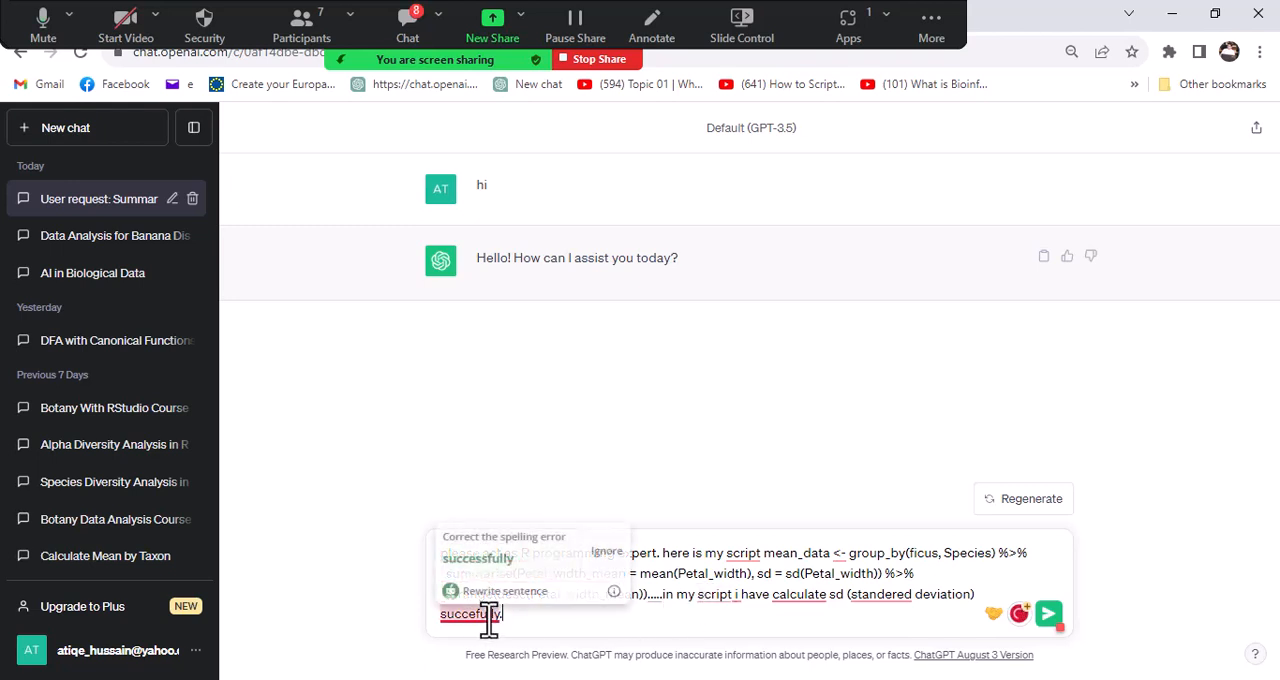
click(484, 500)
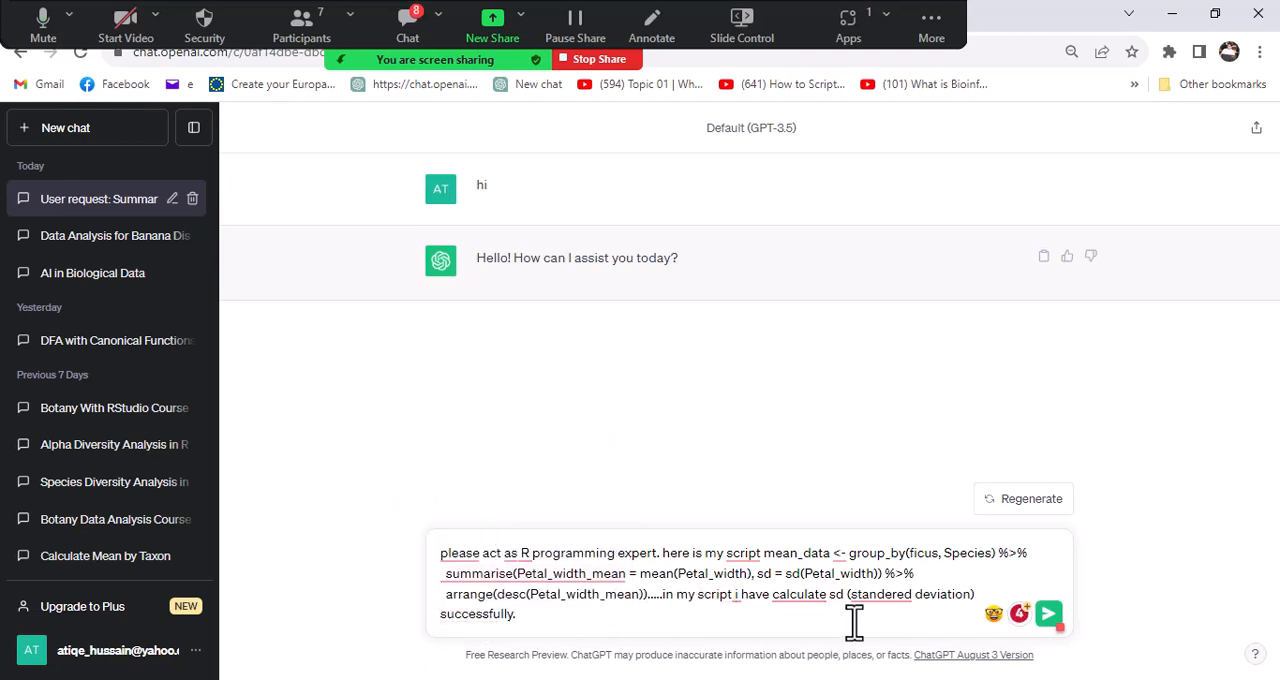
mouse_move(872, 600)
click(884, 476)
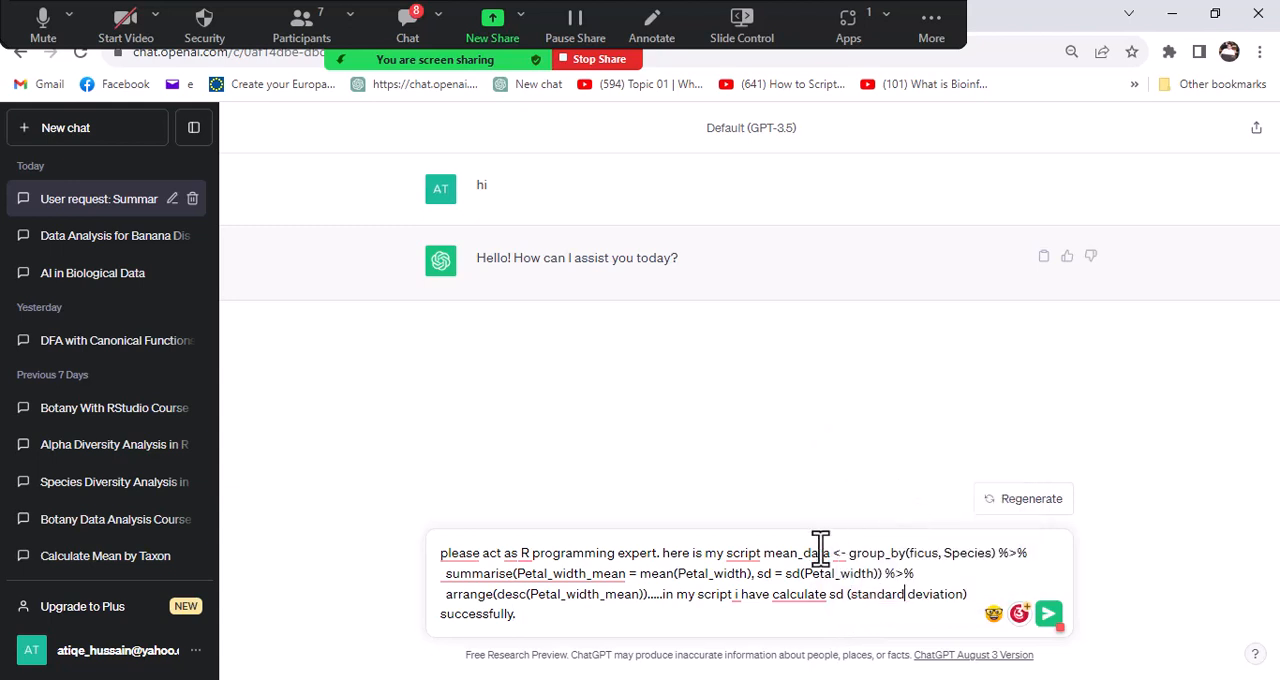
mouse_move(807, 606)
click(820, 507)
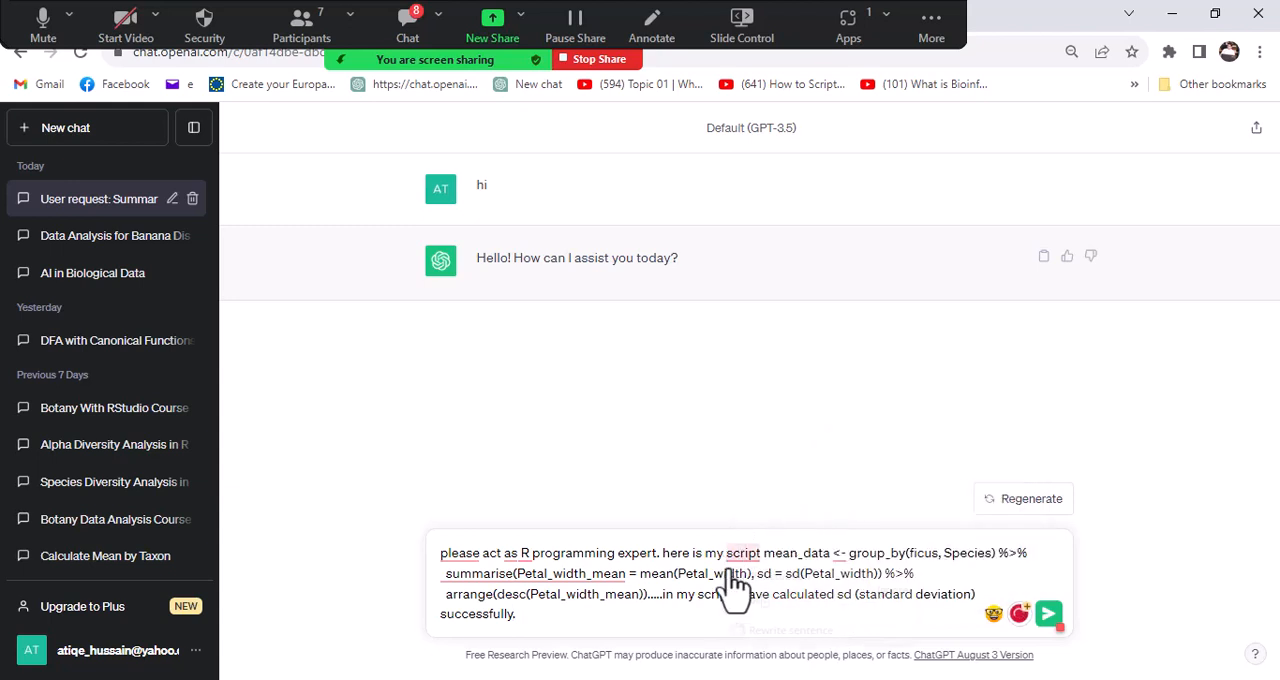
mouse_move(750, 560)
click(747, 599)
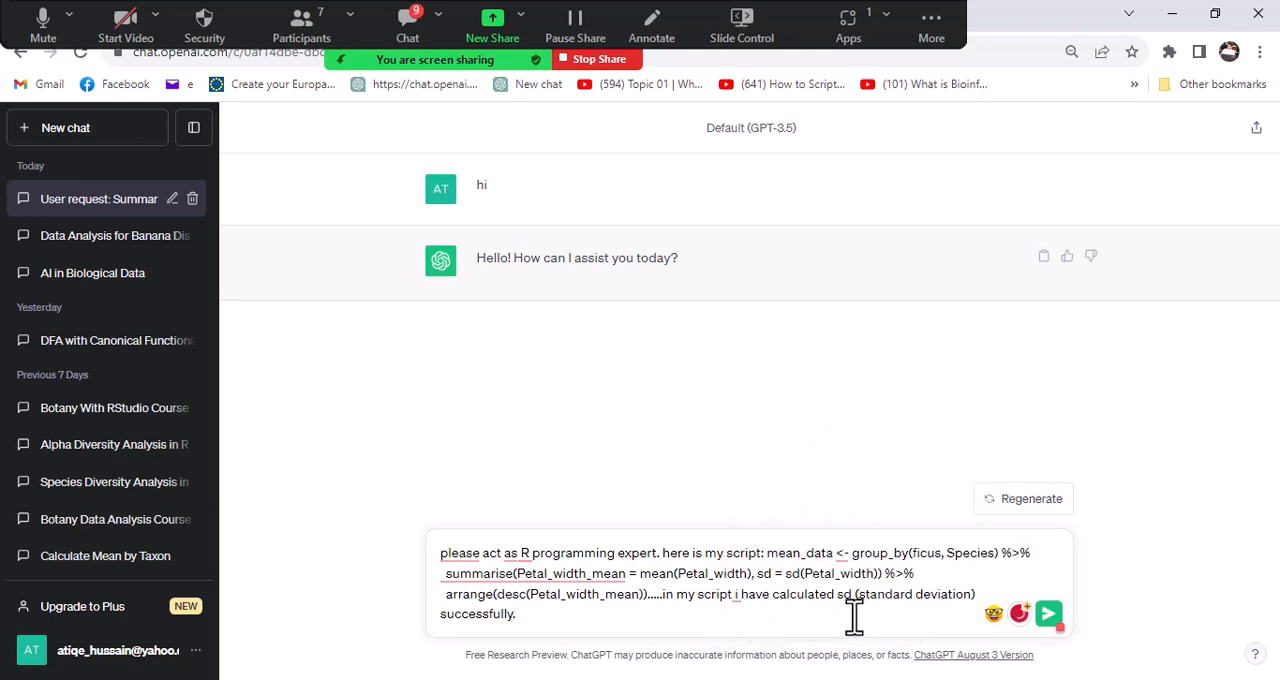
- Append "now i wan to use SE(standered error )" to the end of the message
click(670, 620)
text(jn)
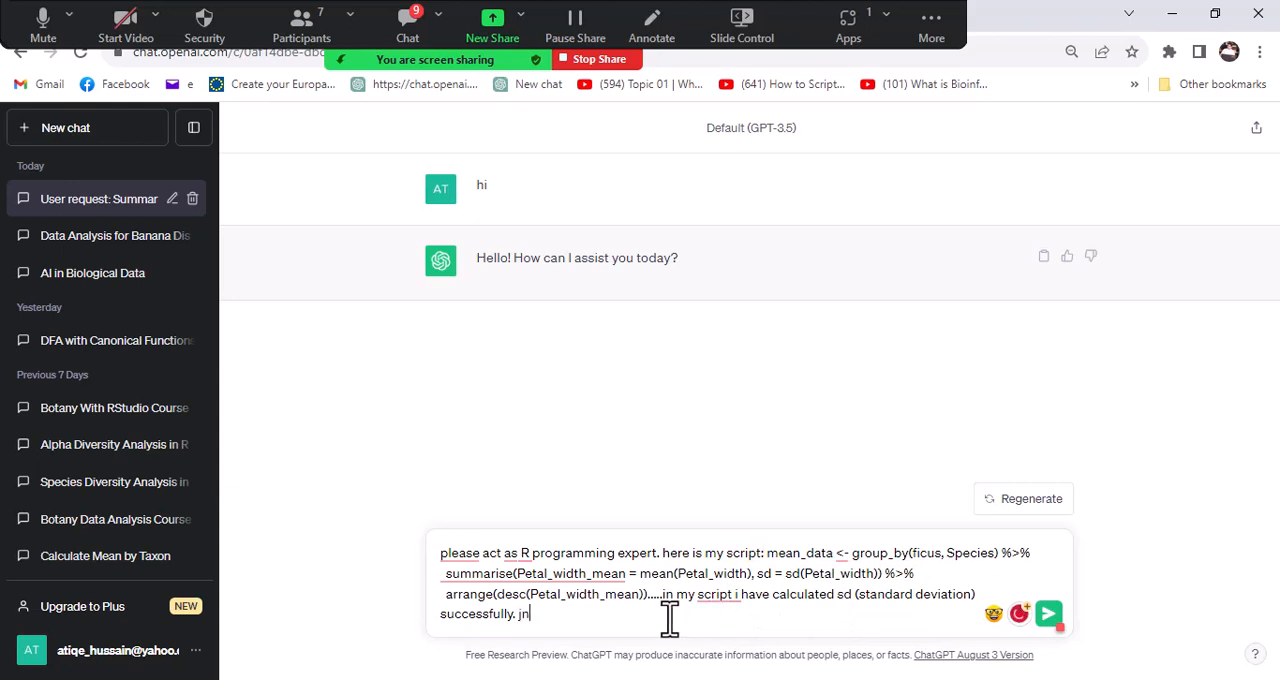
key(BackSpace)
key(BackSpace)
text(now i wan to use)
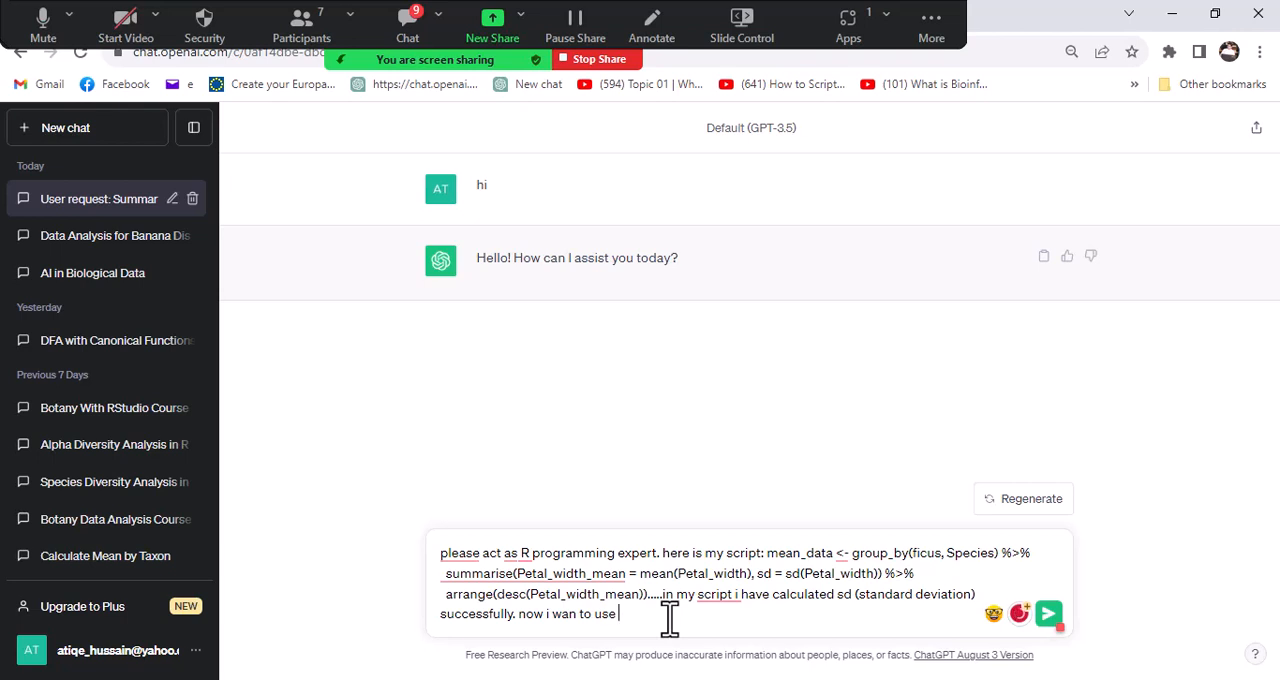
text( SE(standered )
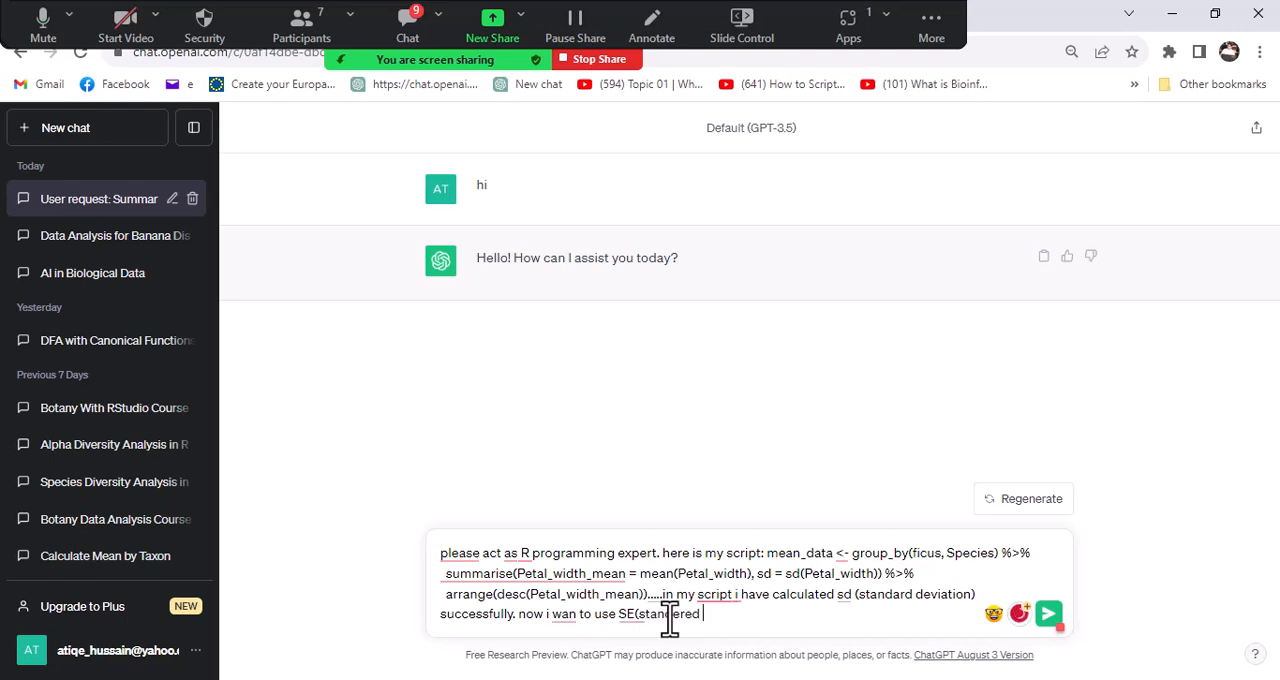
text(erre)
key(BackSpace)
text(or ))
- Correct the spelling of "standered" to "standard" and "wan" to "want" in the last sentence
right_click(669, 618)
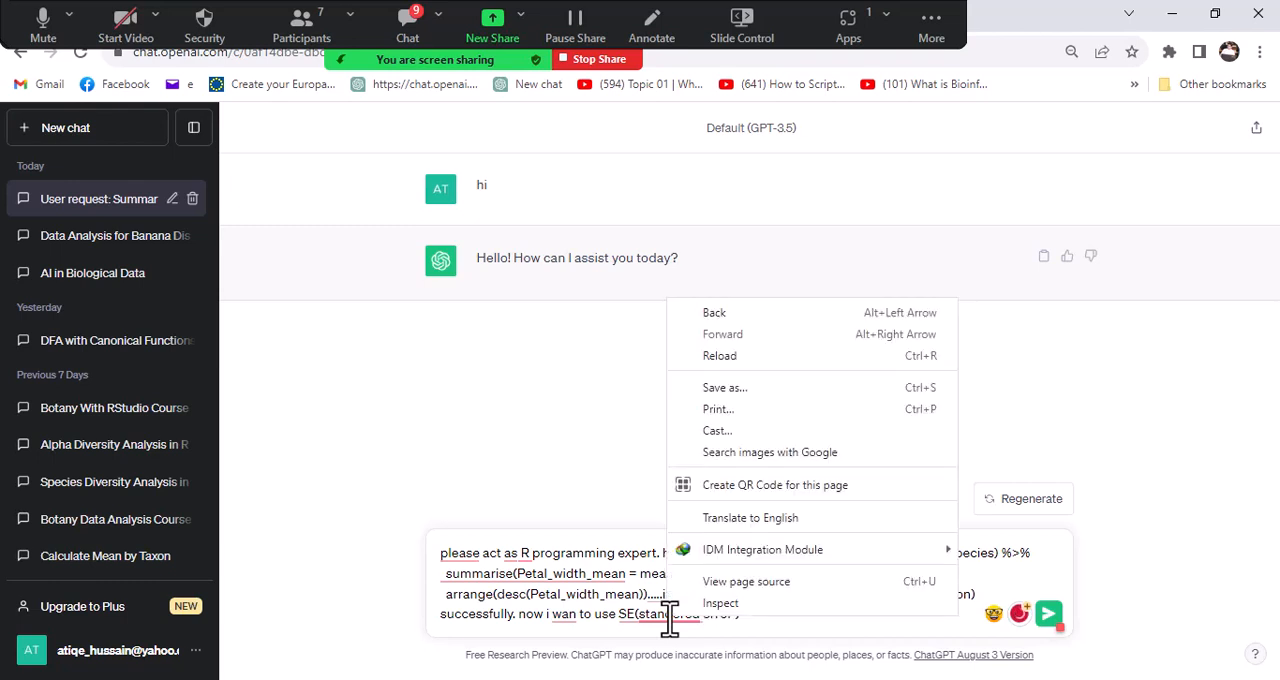
right_click(661, 620)
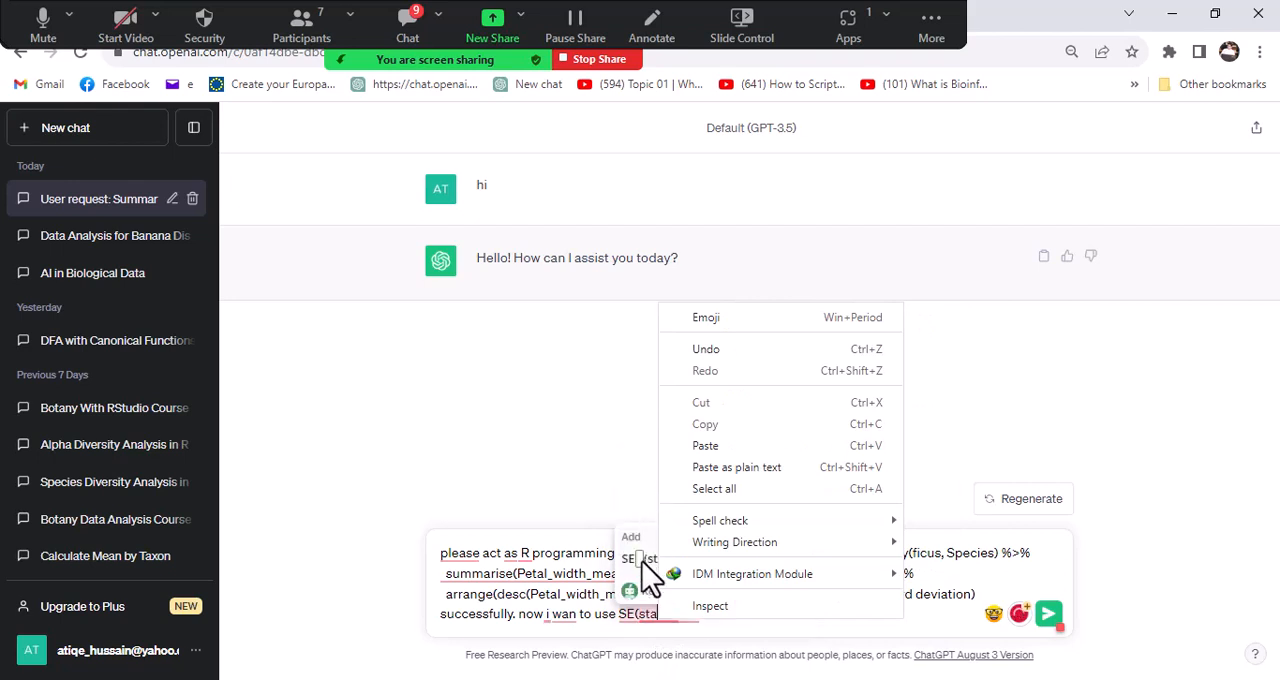
click(652, 615)
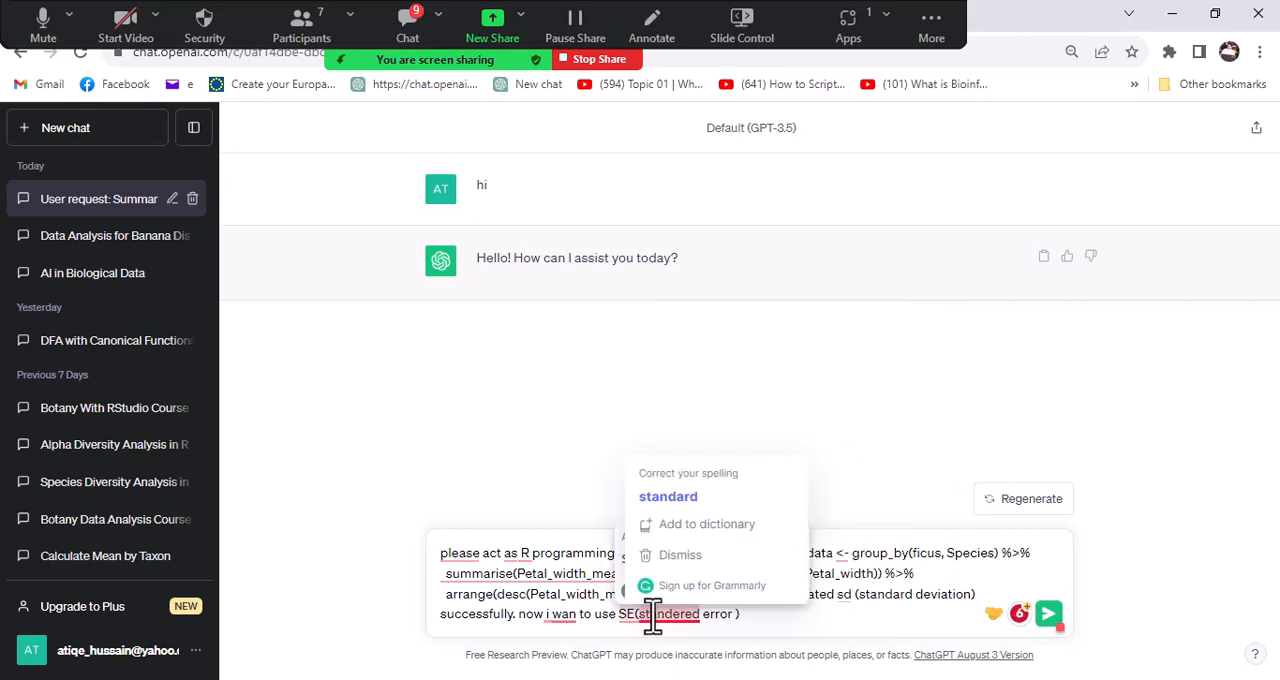
click(669, 497)
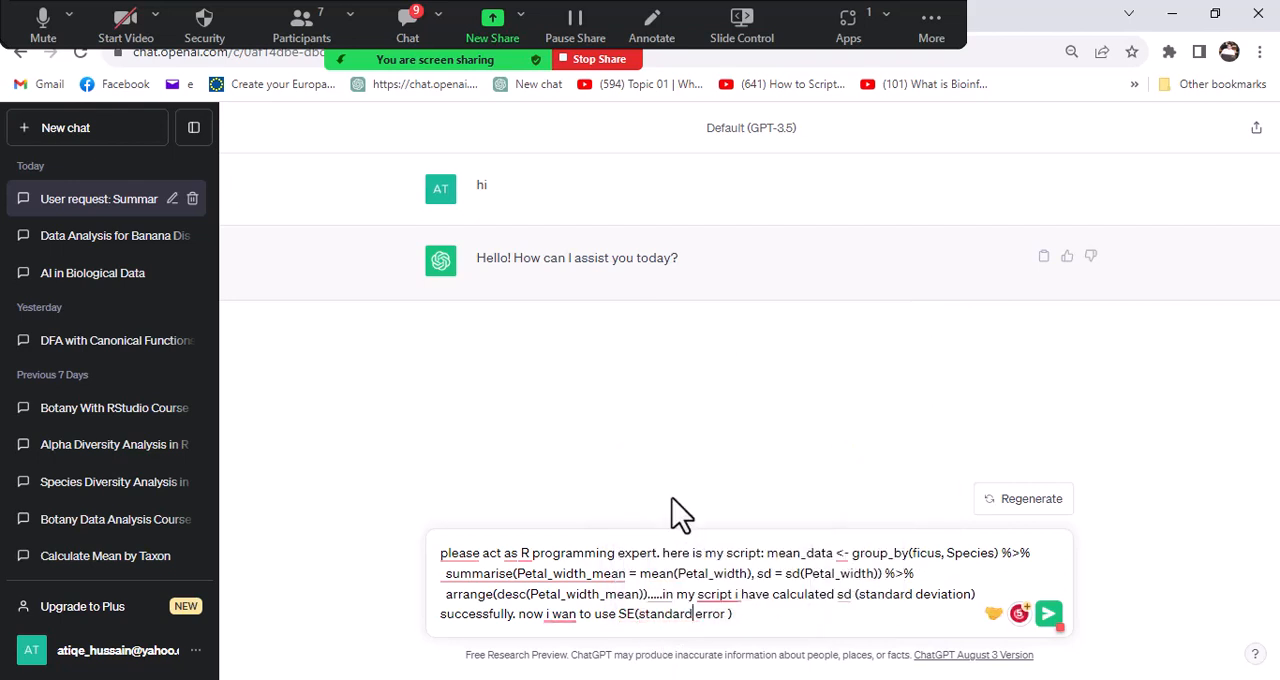
click(561, 614)
click(580, 528)
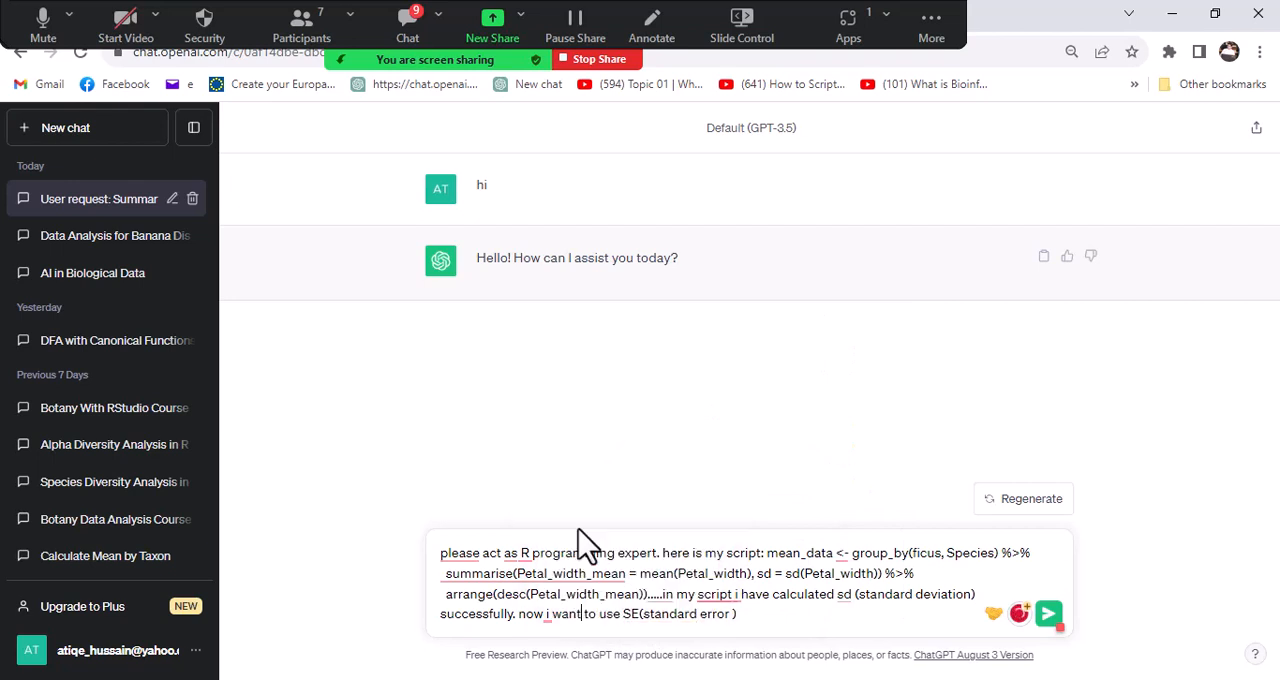
- Replace the word "use" before SE with "find" in the last sentence of the message
click(622, 614)
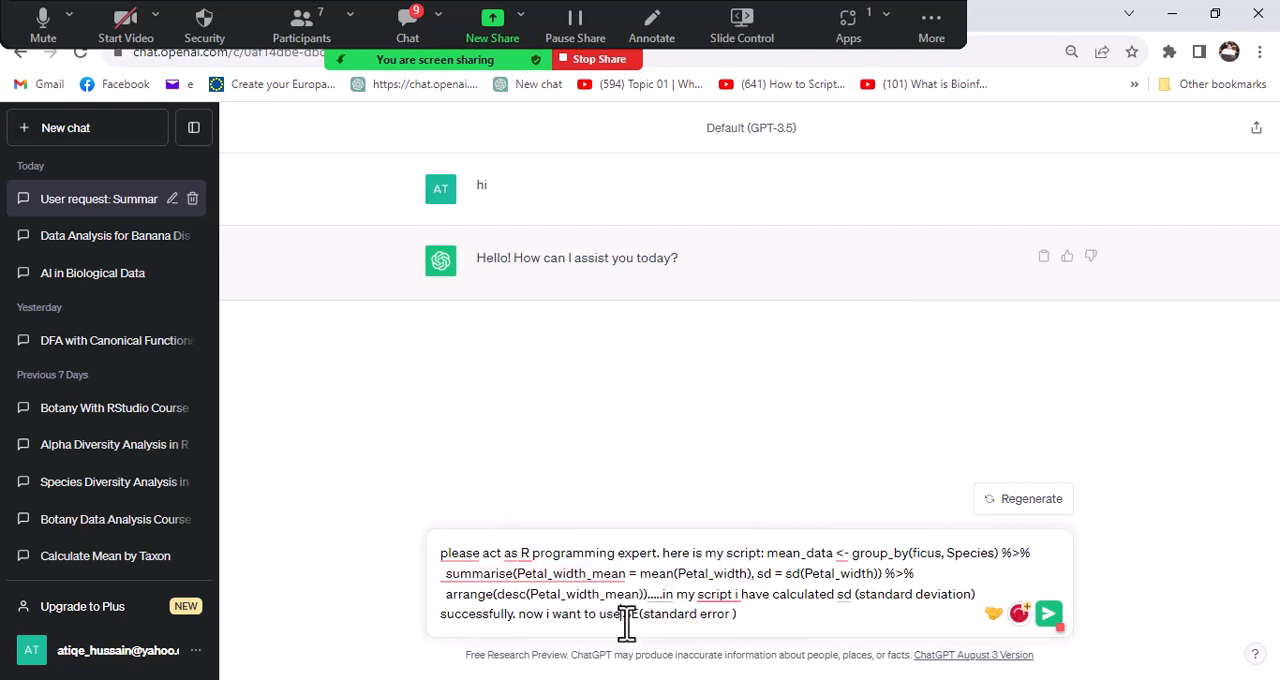
key(BackSpace)
key(BackSpace)
key(BackSpace)
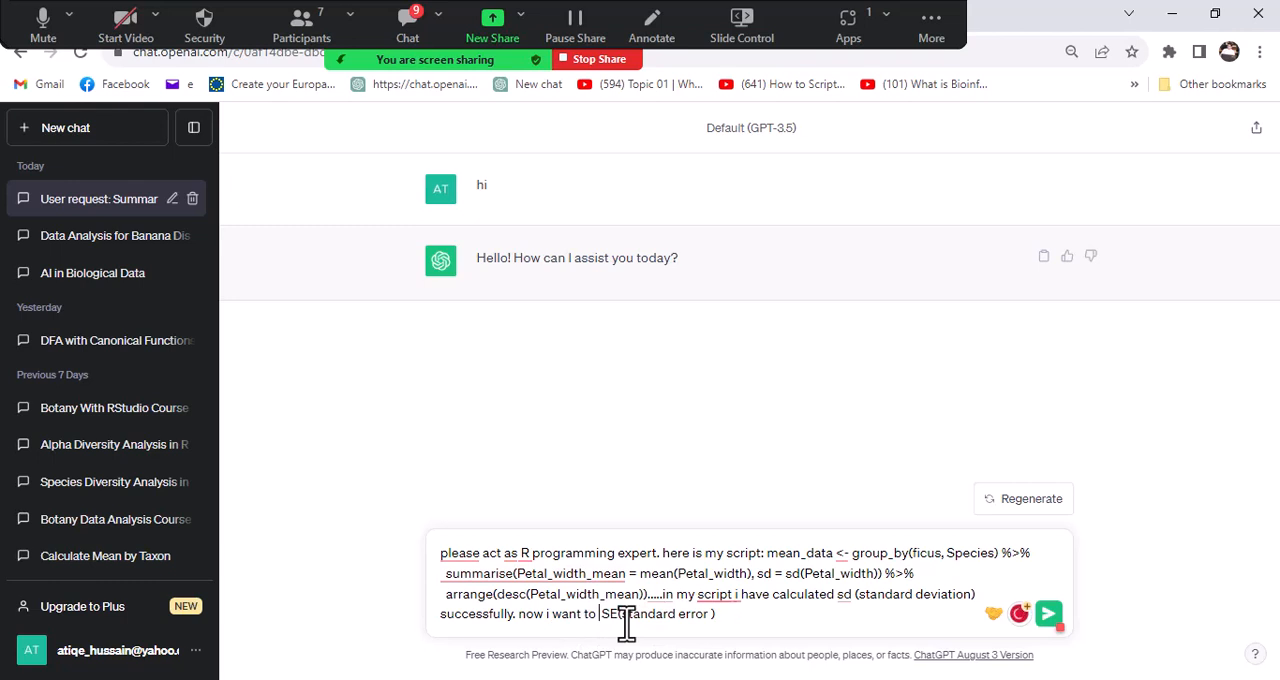
mouse_move(626, 622)
text(find)
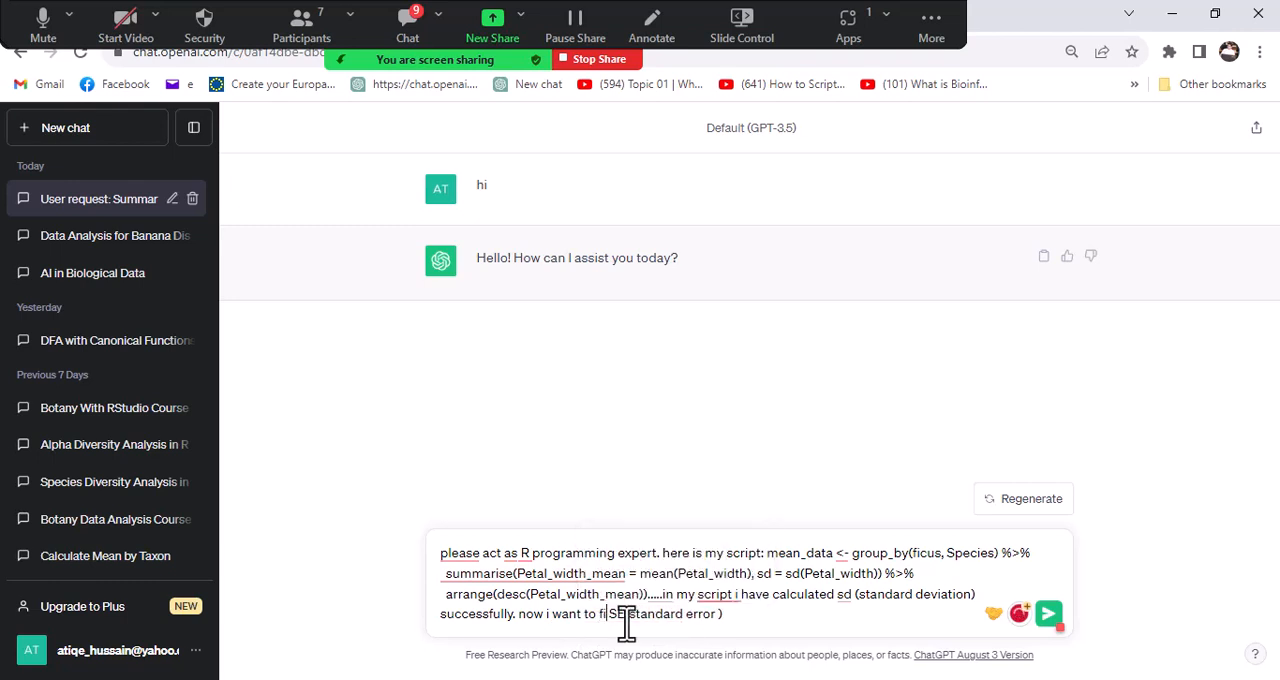
- Finish the request after "SE(standard error )" with "instead of sd ."
click(752, 613)
text(instead)
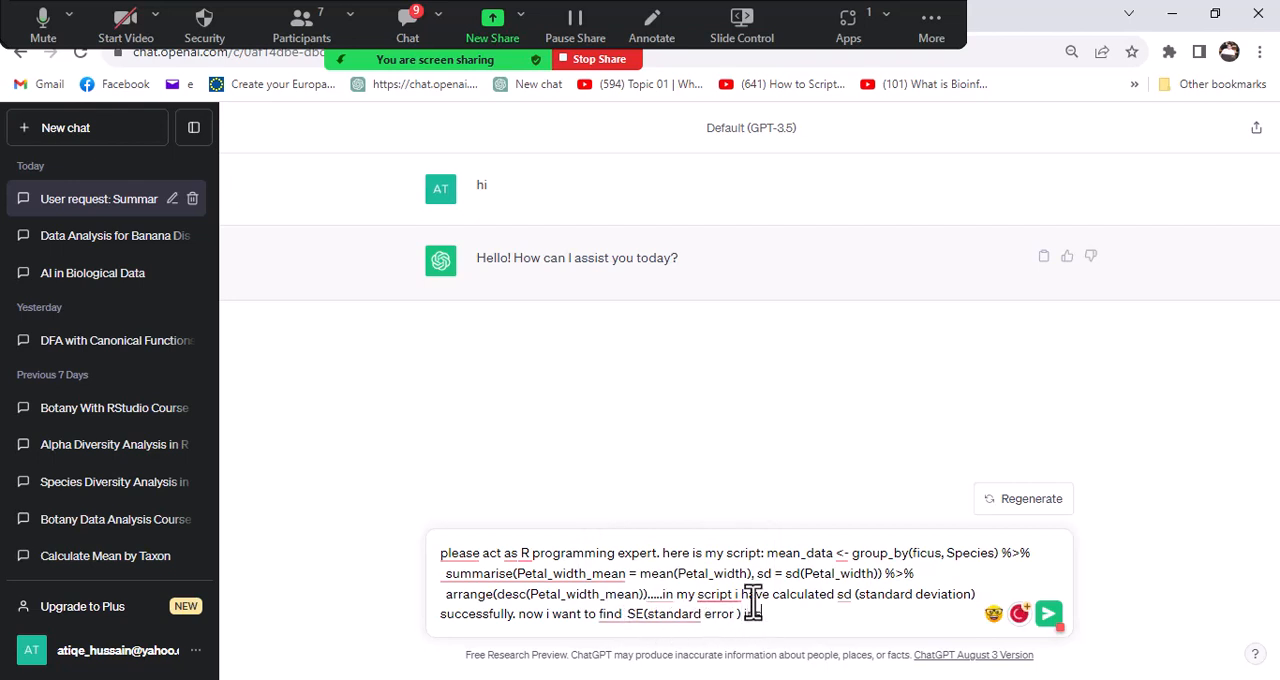
text( of sd .)
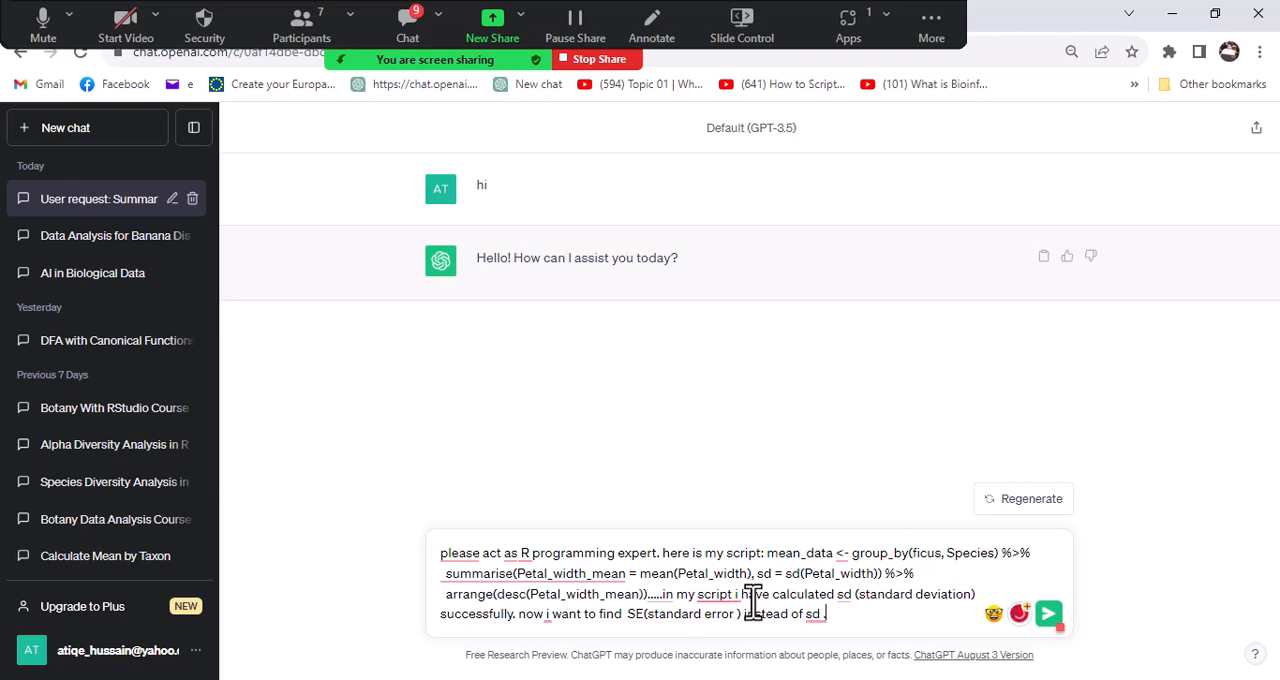
- End the message with "on same script" in place of the final period and send it
key(BackSpace)
key(BackSpace)
text(onsame script)
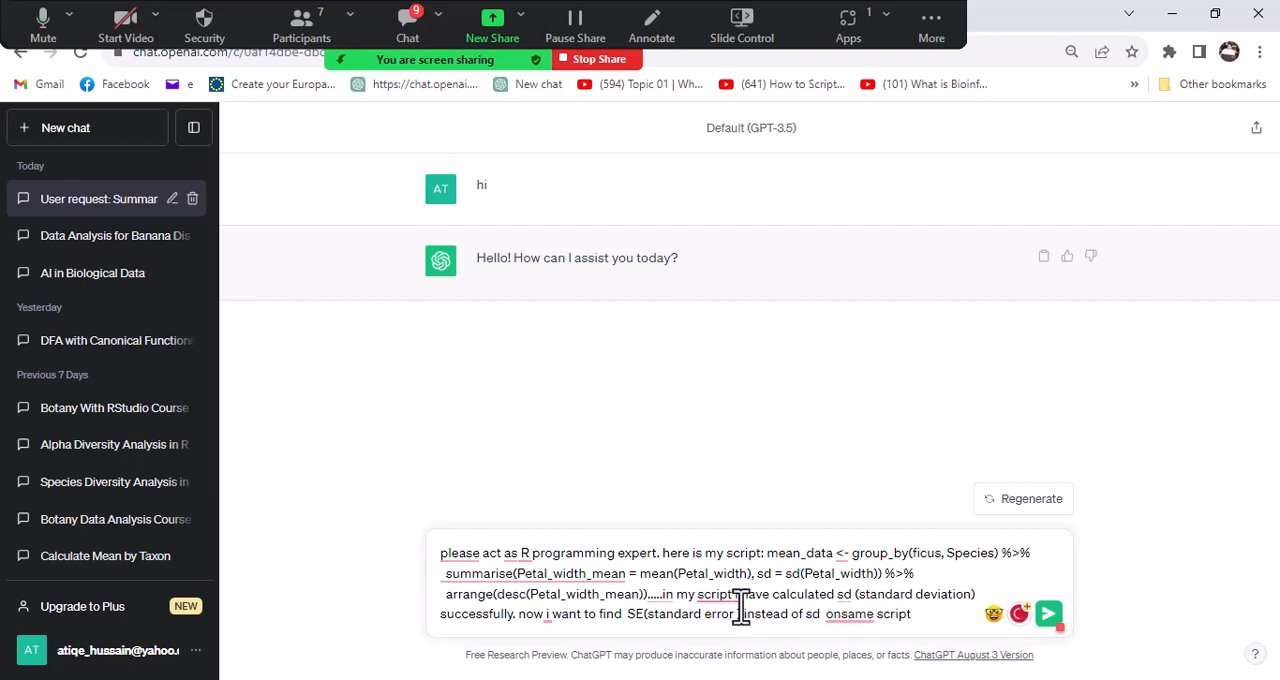
click(840, 614)
key(Return)
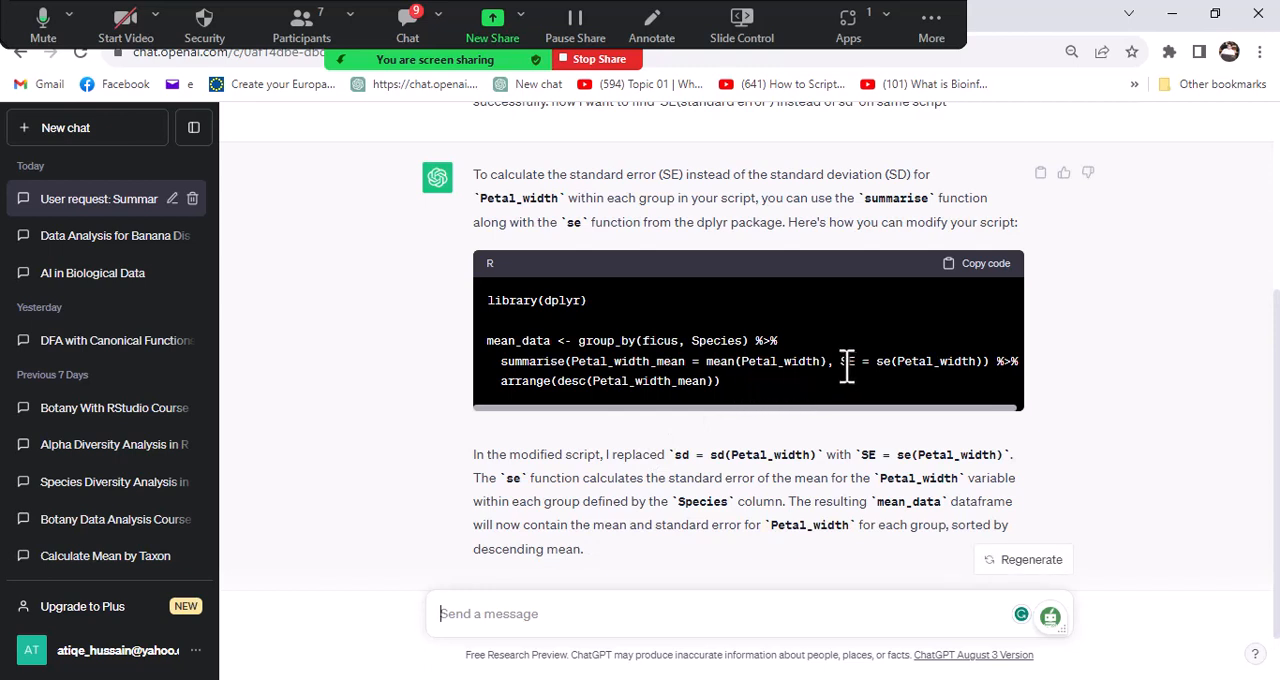
- Highlight the SE = se(Petal_width) term in the modified script and copy the whole code block
scroll(845, 366, down, 1)
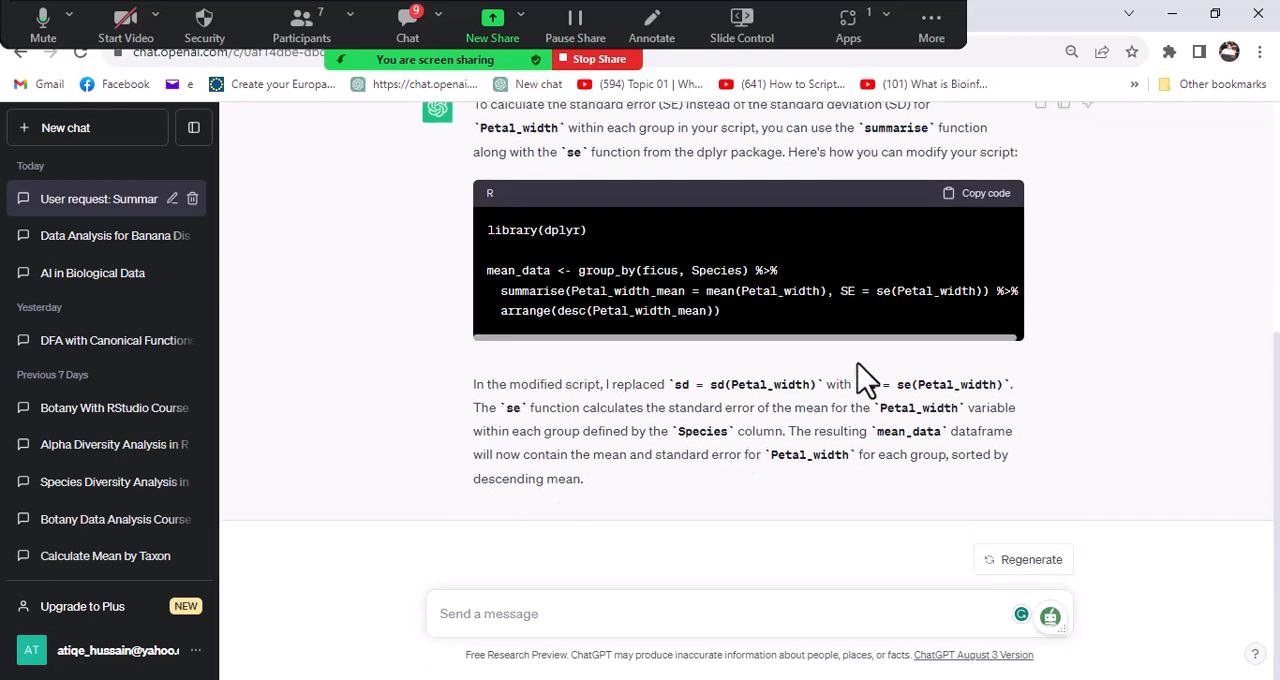
drag(842, 291, 985, 300)
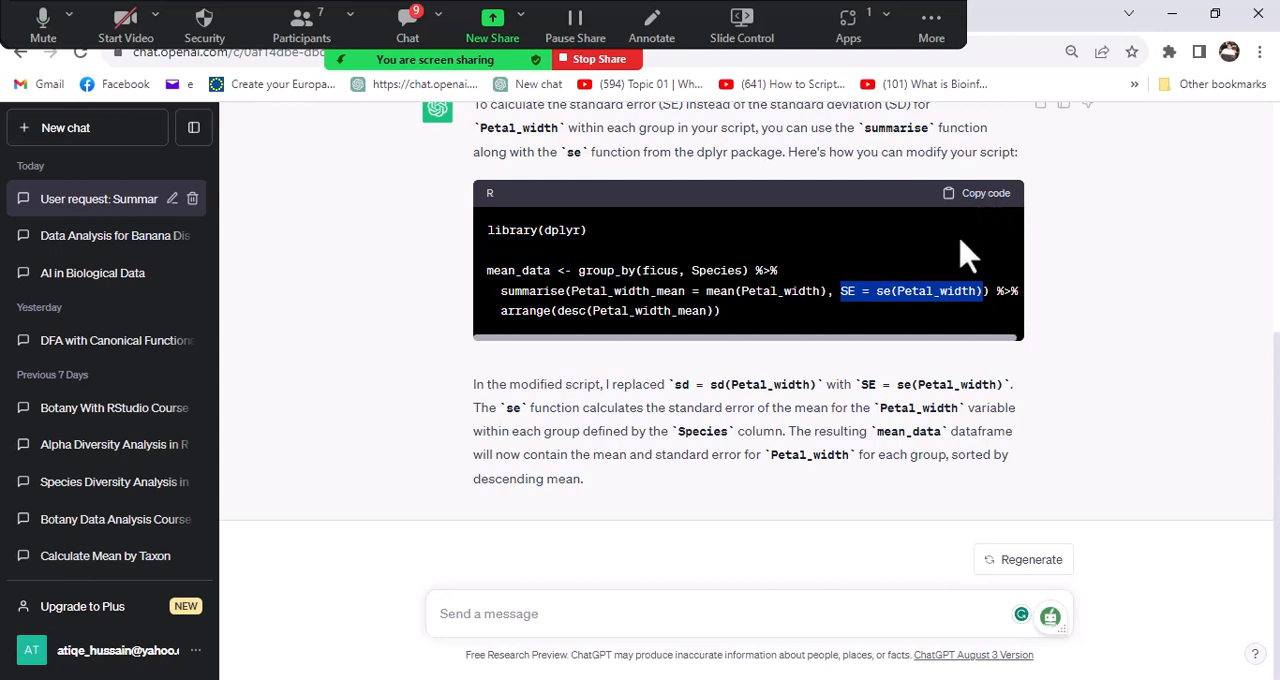
click(888, 310)
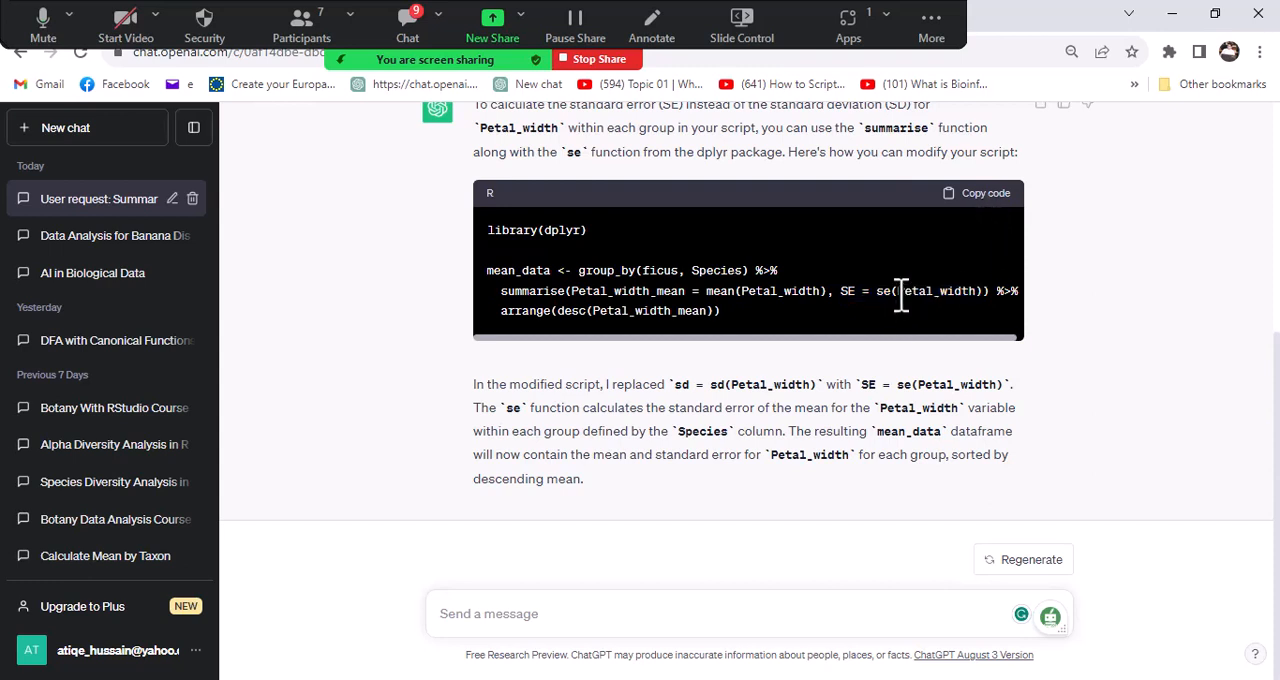
click(985, 196)
- Switch to RStudio and paste the copied script on new lines below the mean and standard deviation block
key(alt+Tab)
click(463, 307)
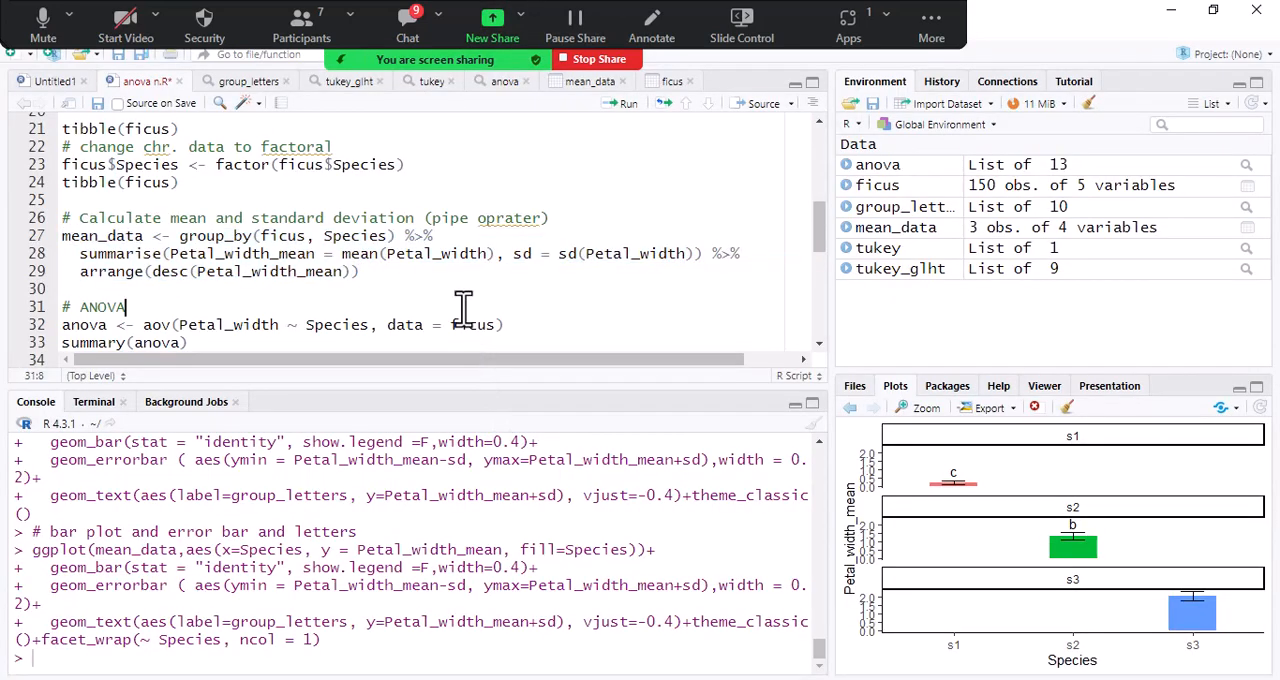
click(376, 283)
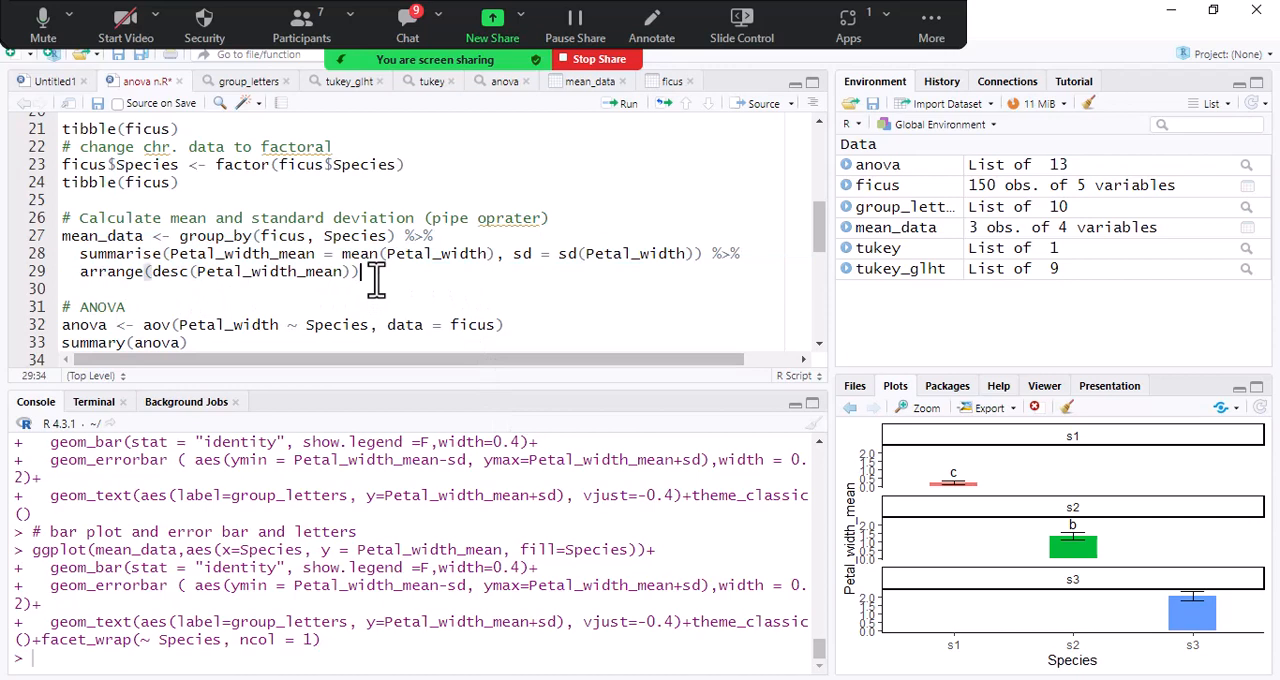
key(Return)
key(Return)
key(Return)
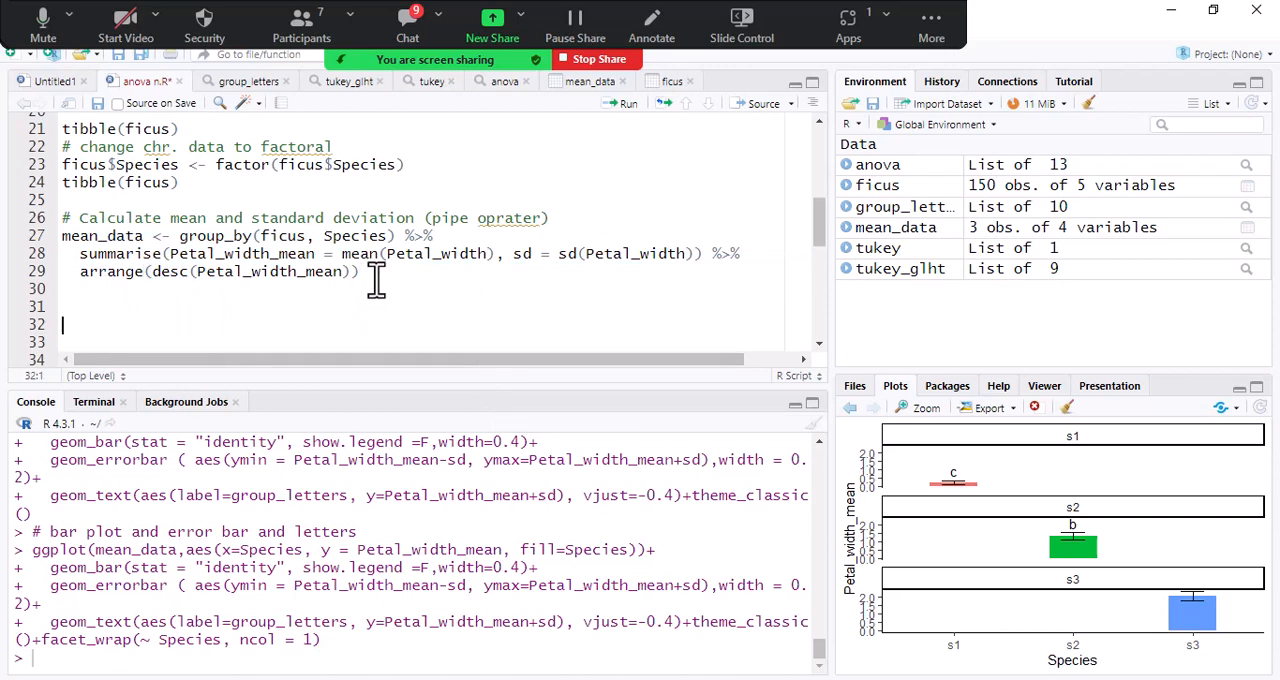
key(ctrl+v)
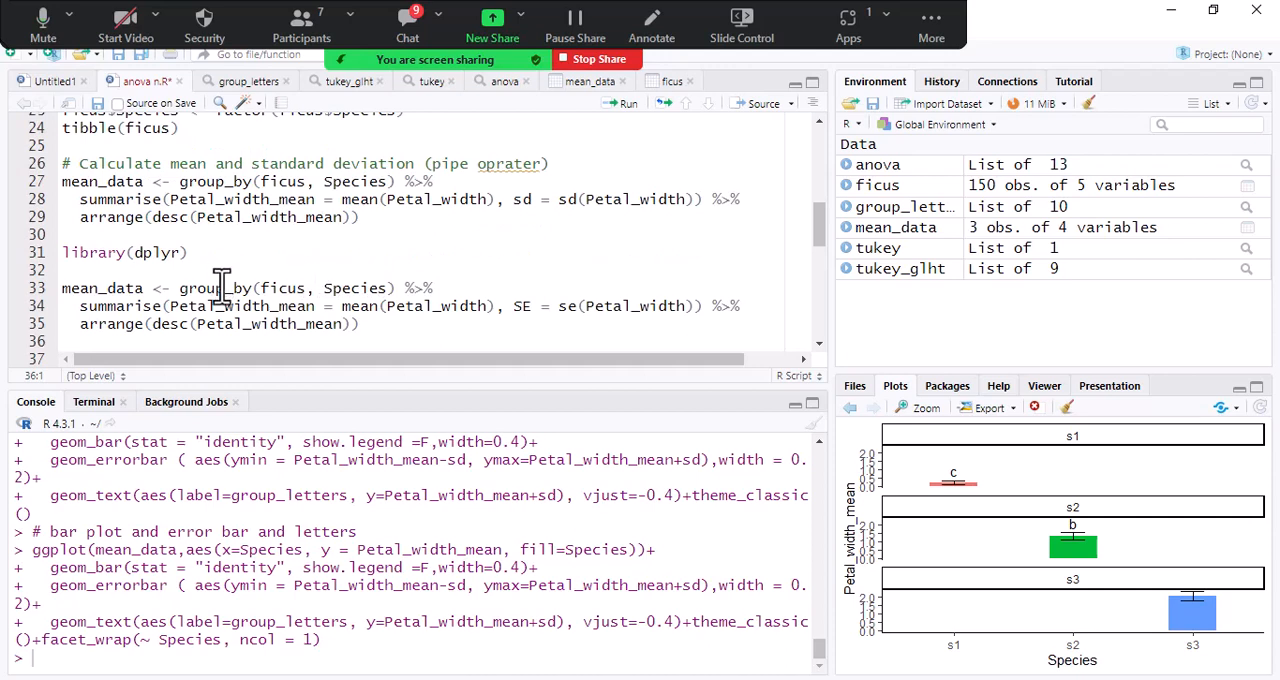
- Rename the pasted script's result to mean_data-SE and try to run that block
click(145, 289)
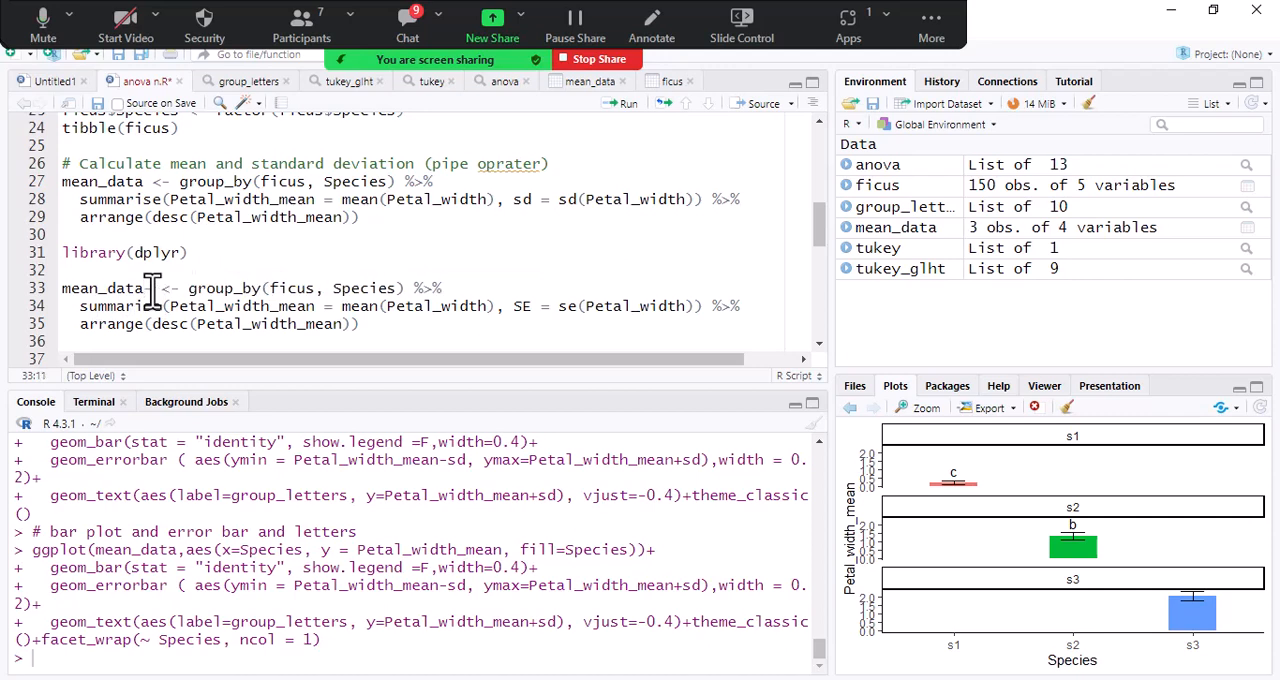
text(SE)
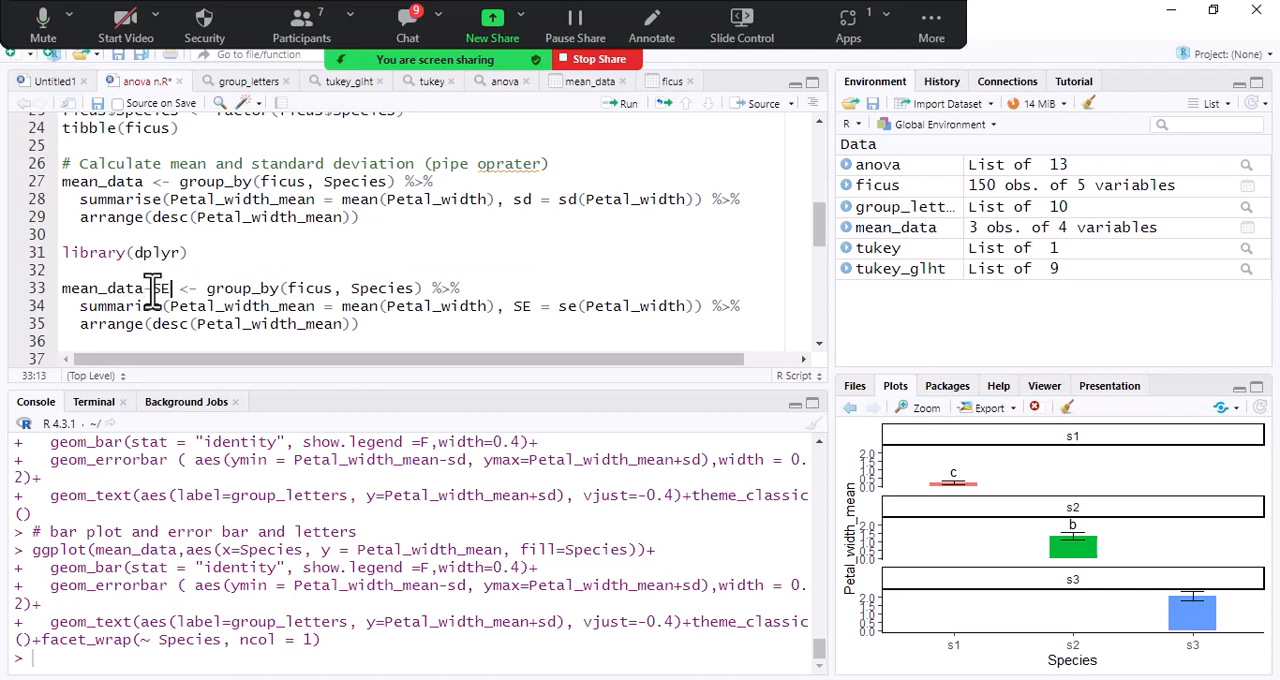
click(332, 324)
click(618, 107)
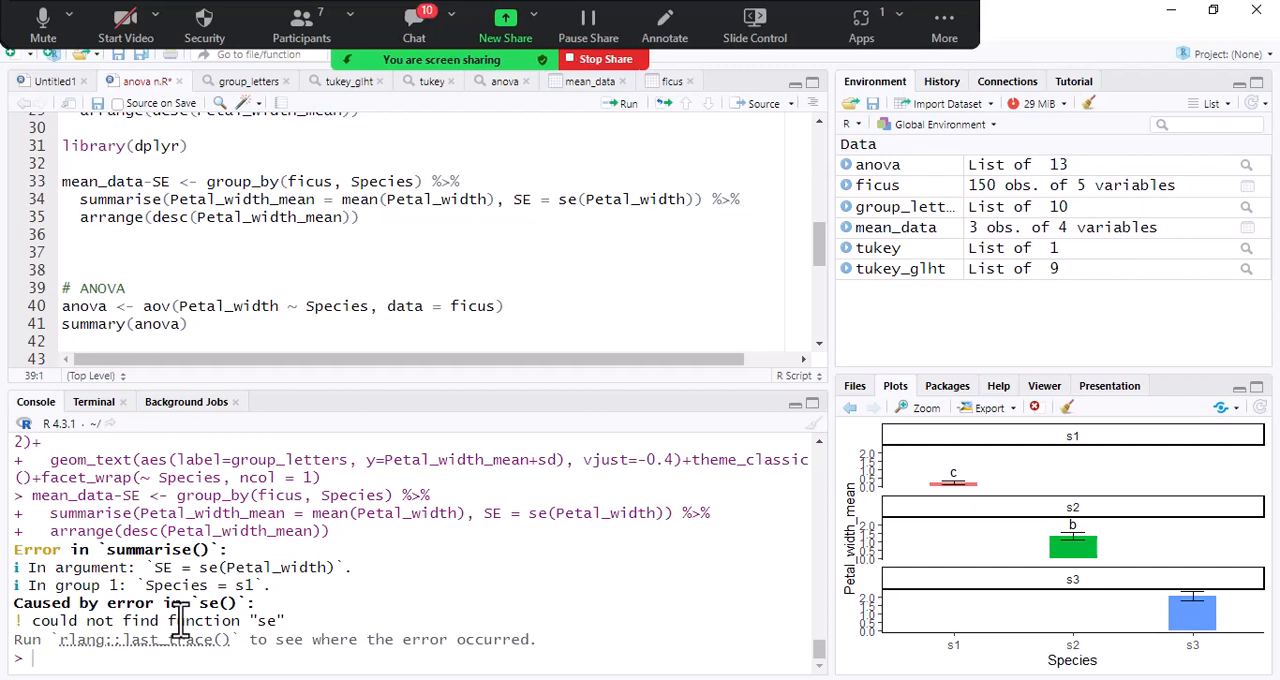
- Check the participants' new messages in the Zoom meeting chat
click(425, 20)
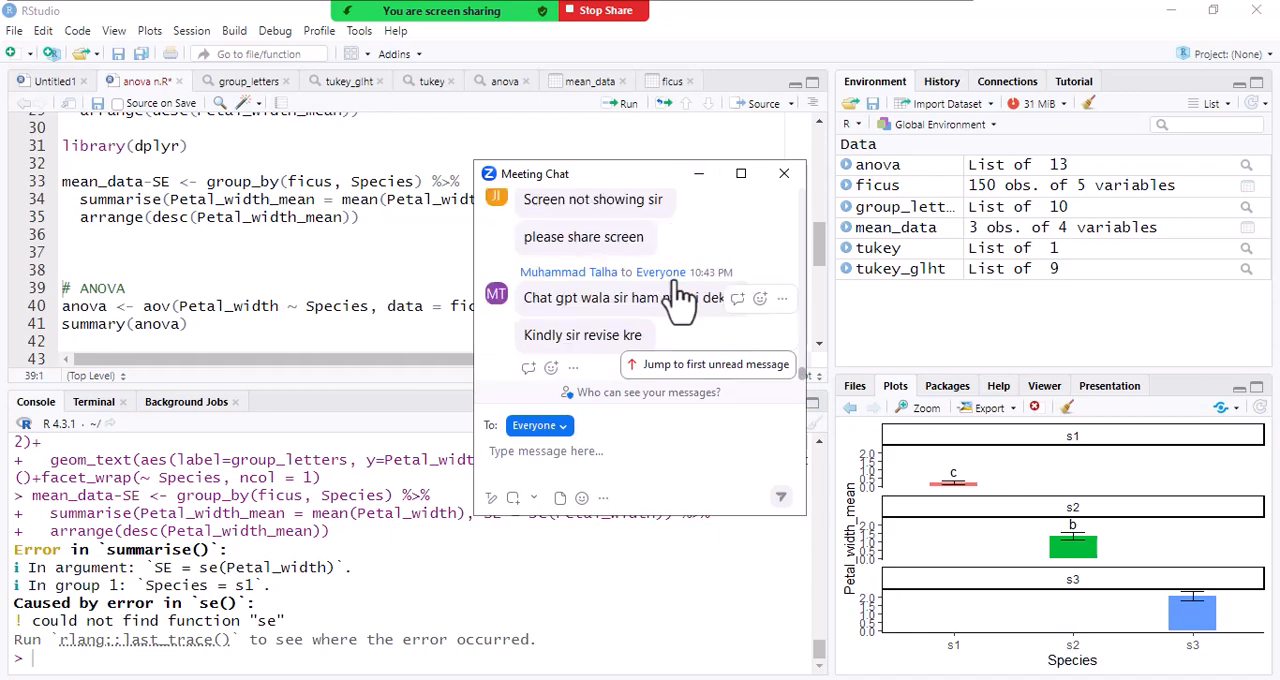
click(699, 174)
mouse_move(500, 15)
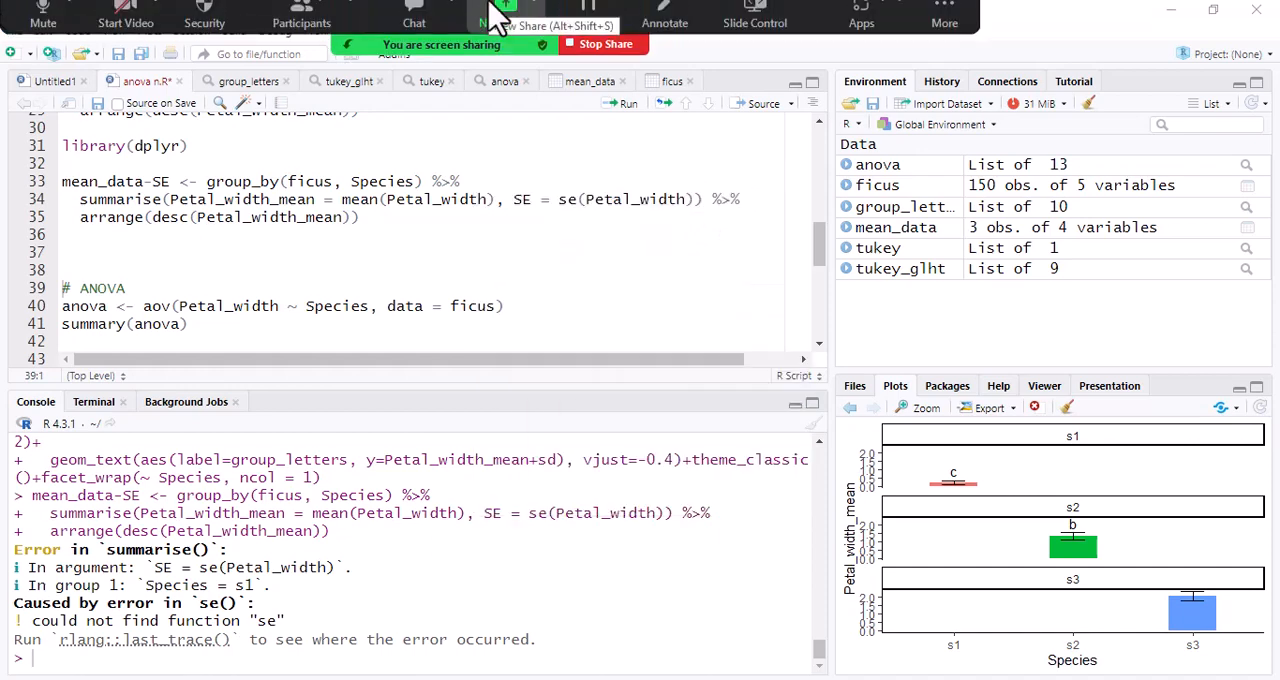
click(450, 79)
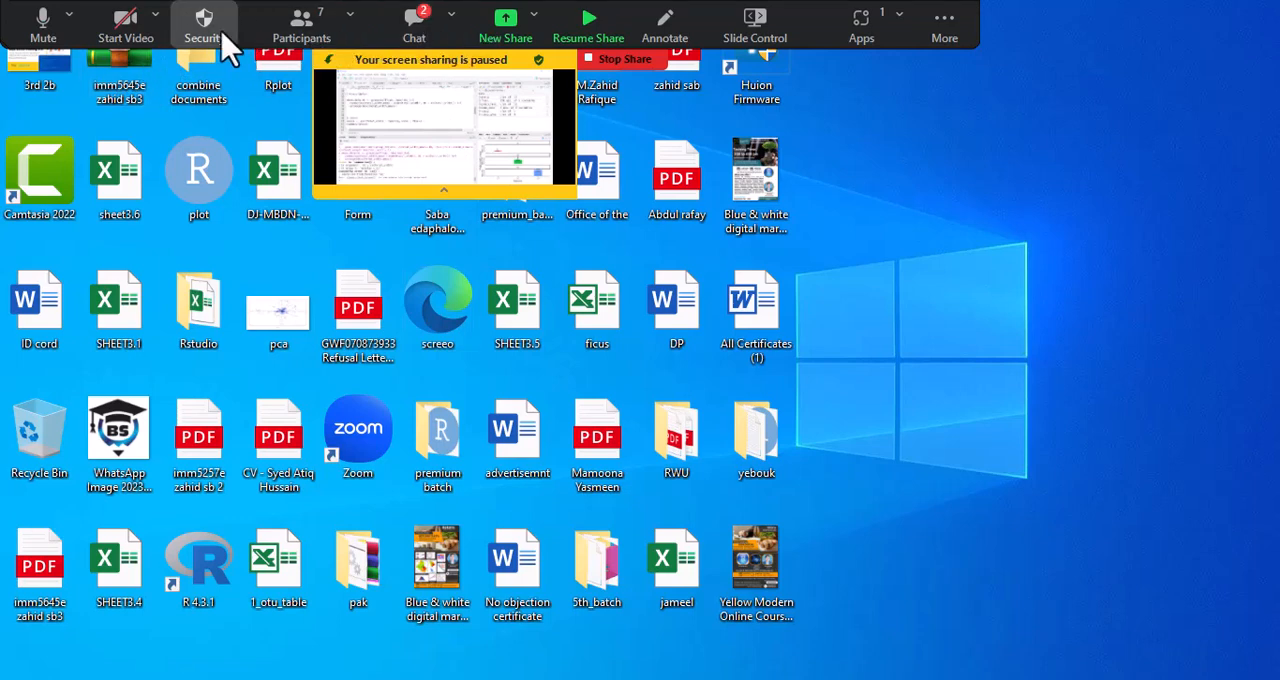
click(416, 46)
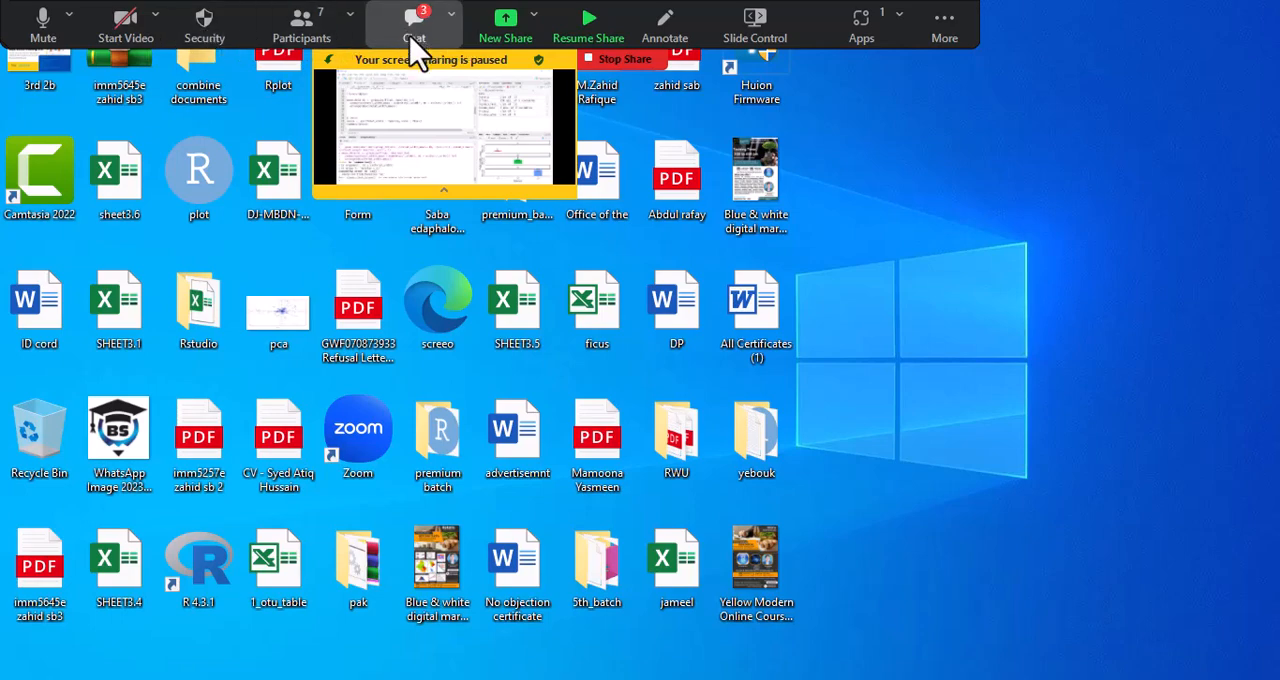
- Start a new share of the entire screen and bring the ChatGPT conversation back into view without the chat window
click(508, 48)
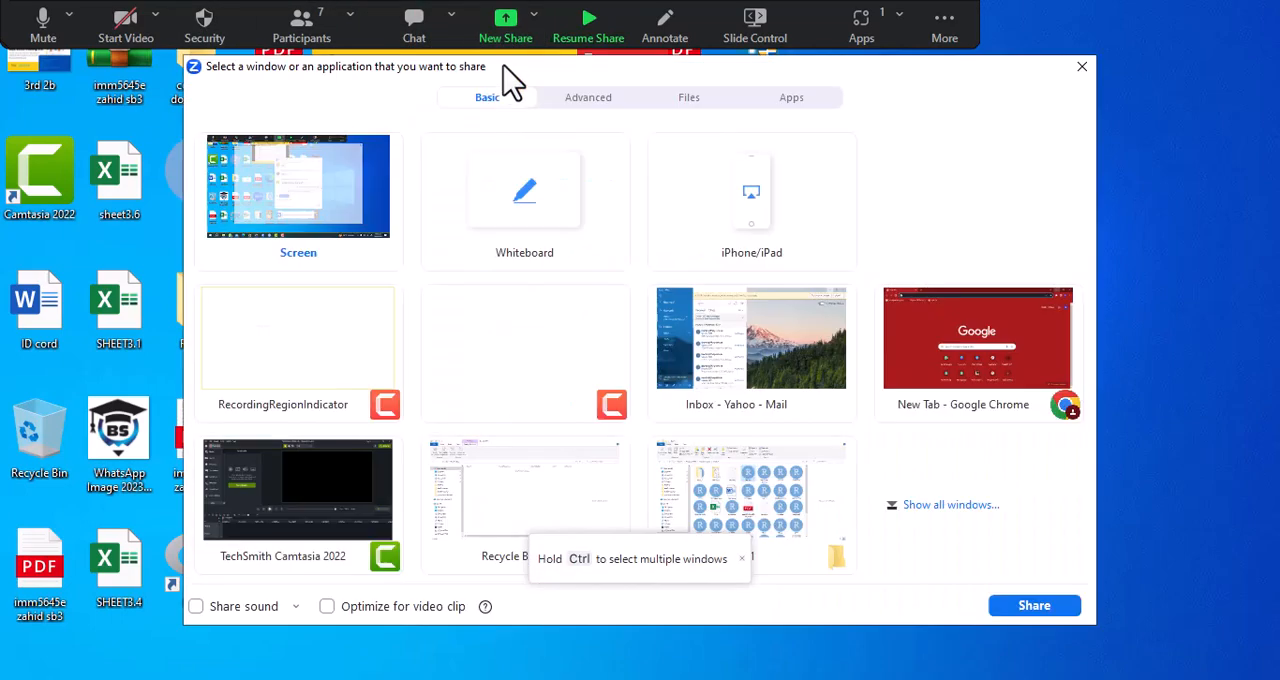
double_click(337, 243)
click(312, 679)
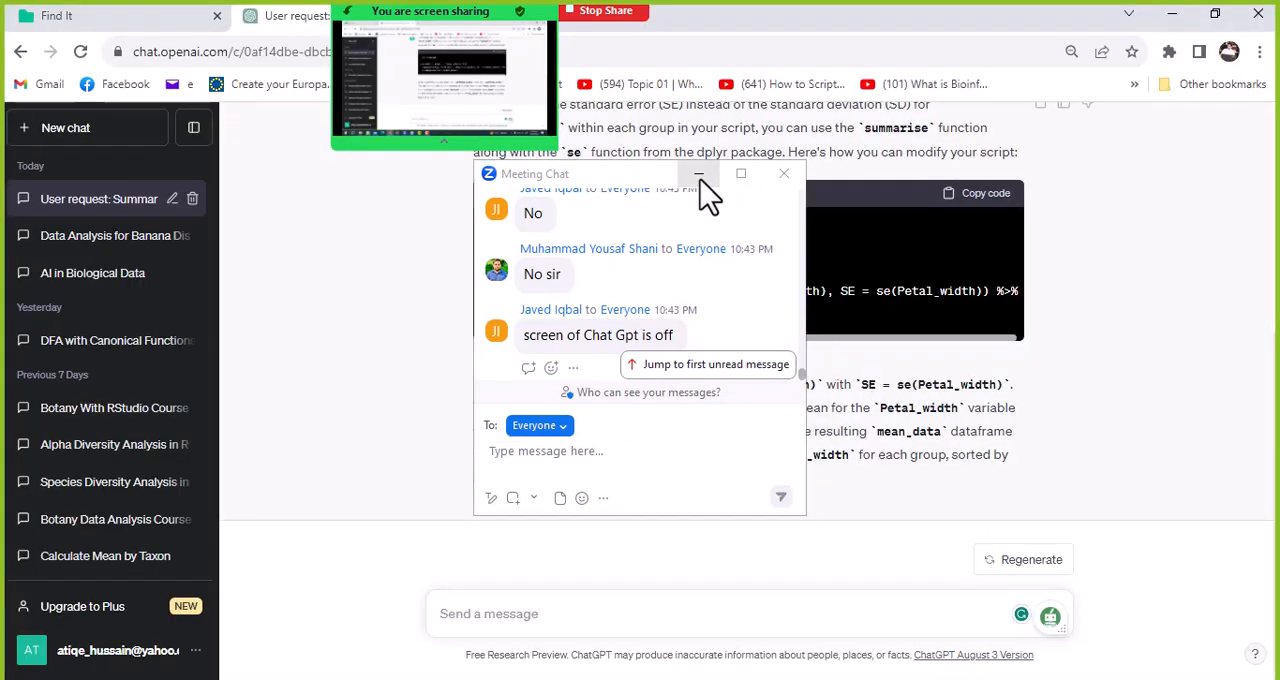
click(698, 174)
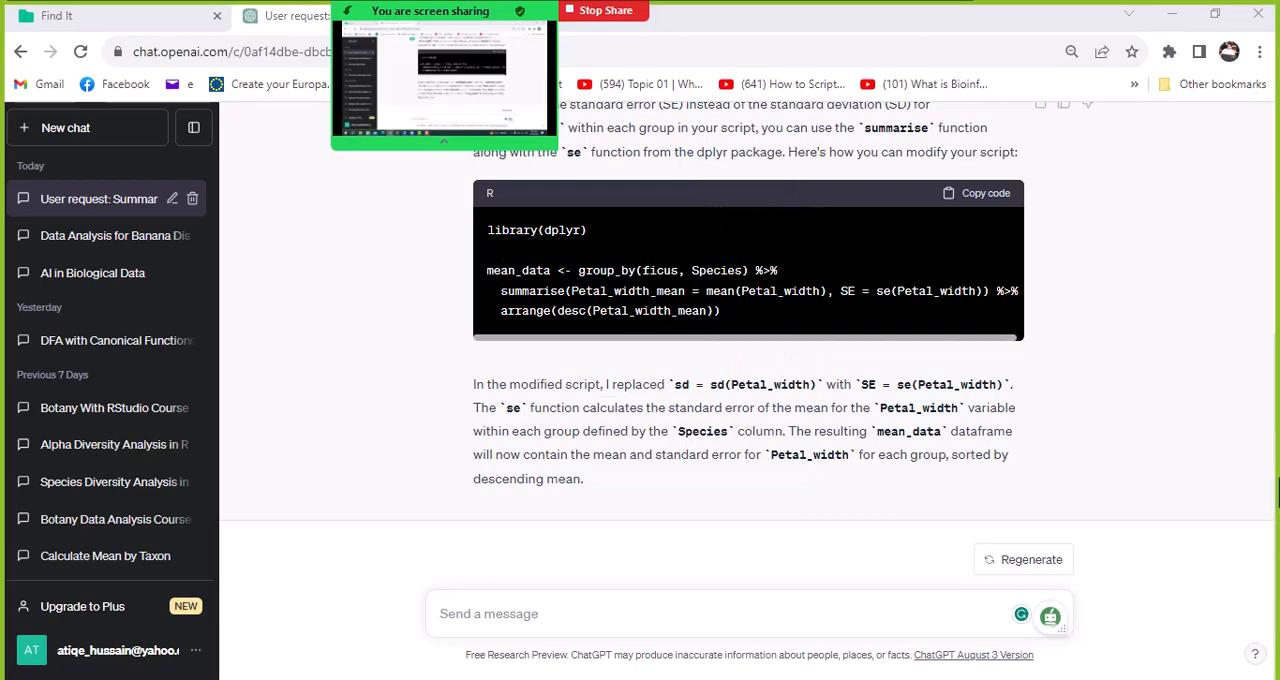
- Review the sent prompt and ChatGPT's modified script, highlighting the SE = se(Petal_width) term
scroll(880, 292, up, 2)
scroll(595, 265, up, 2)
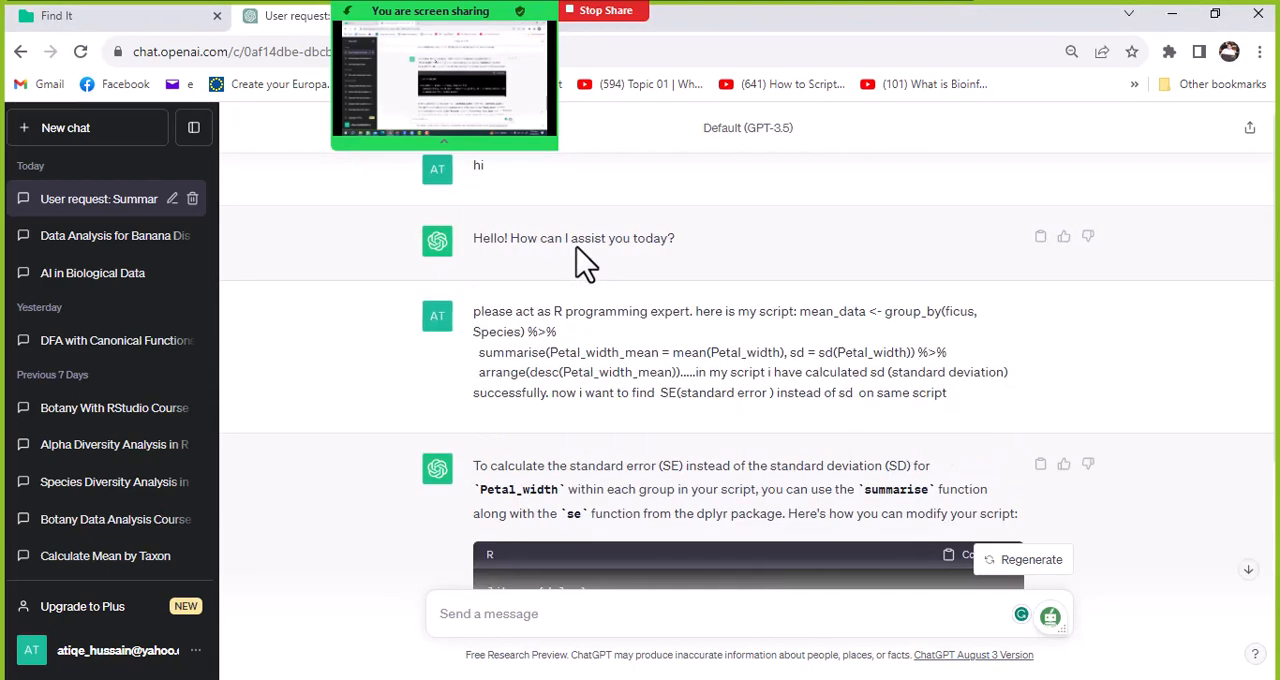
scroll(586, 263, down, 4)
scroll(560, 257, up, 4)
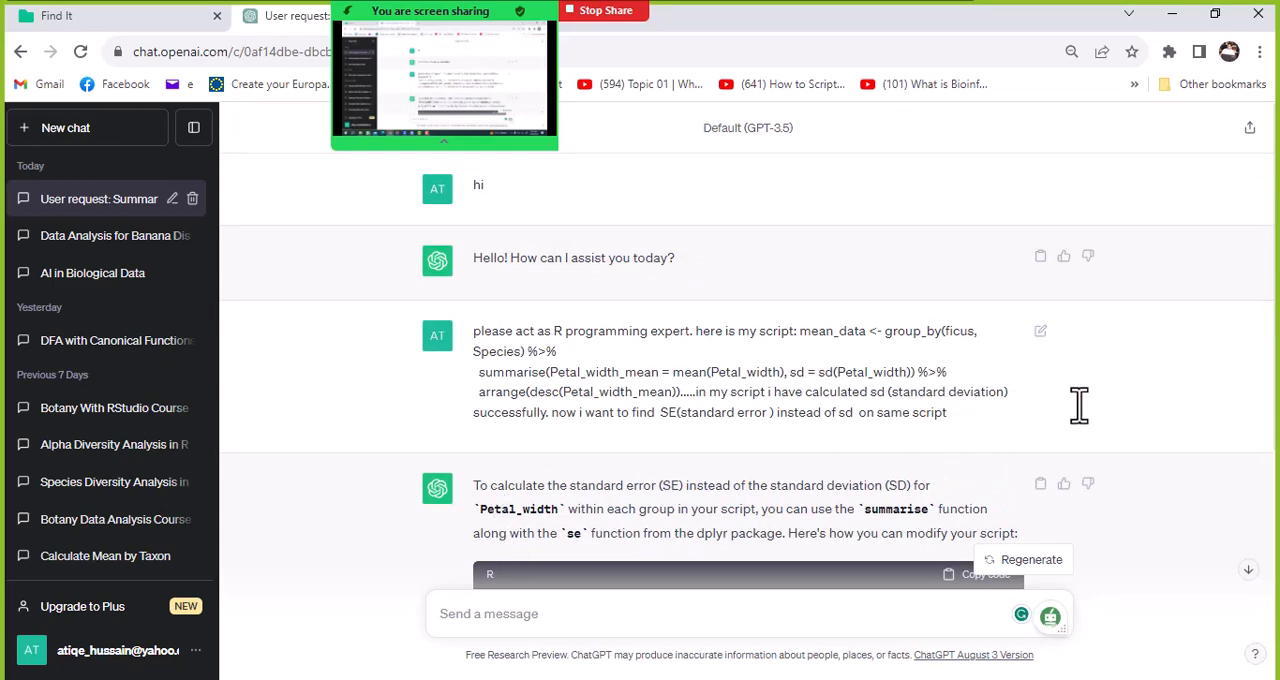
scroll(1277, 421, down, 1)
scroll(1277, 433, down, 3)
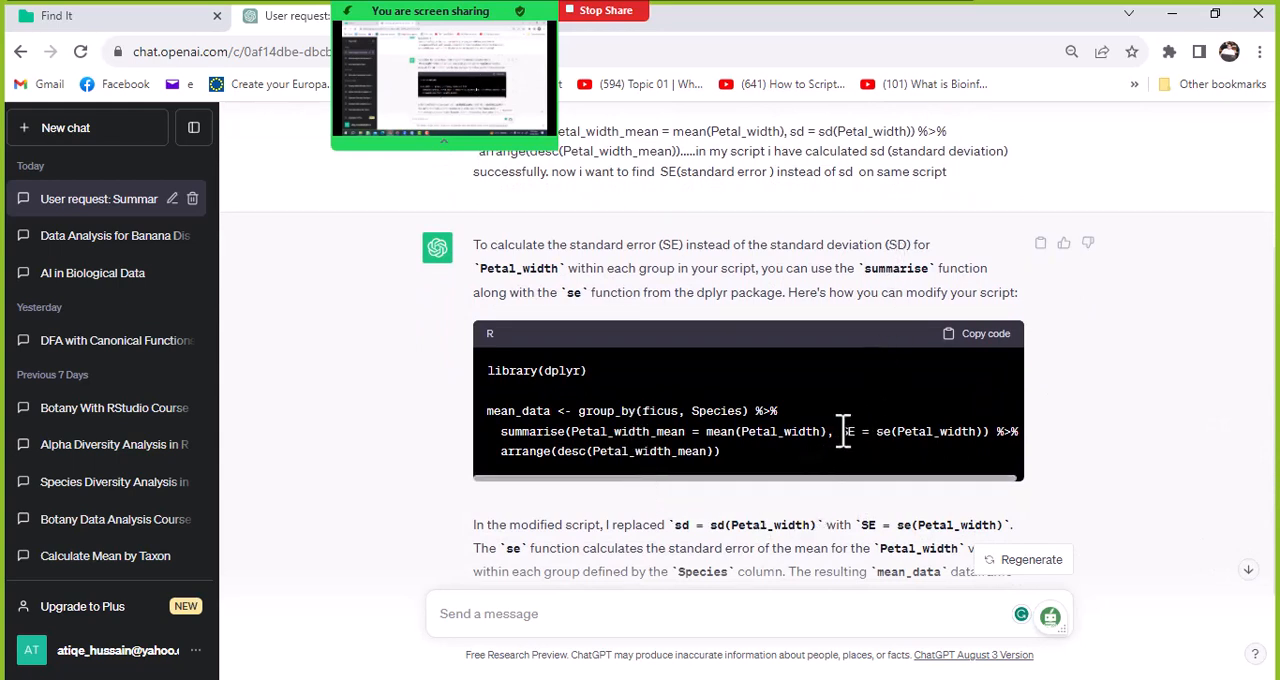
drag(840, 431, 996, 440)
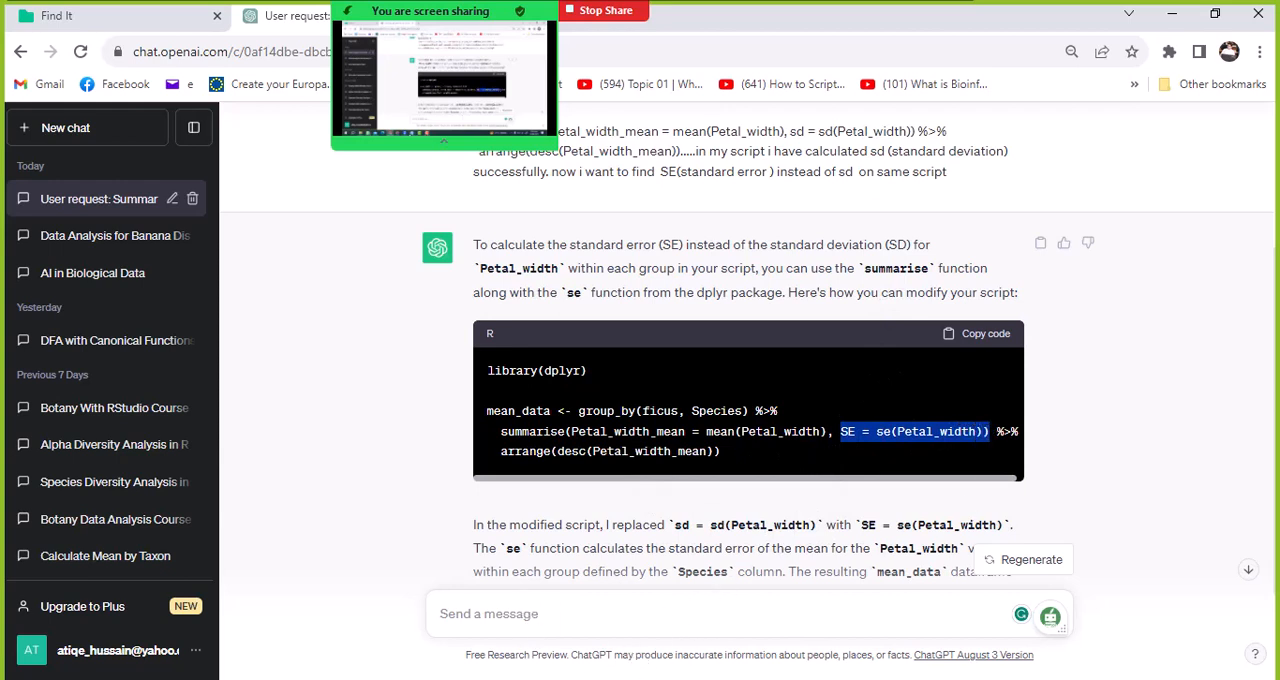
- Send ChatGPT the message "please chek i think formula for standard error is wrong"
click(630, 603)
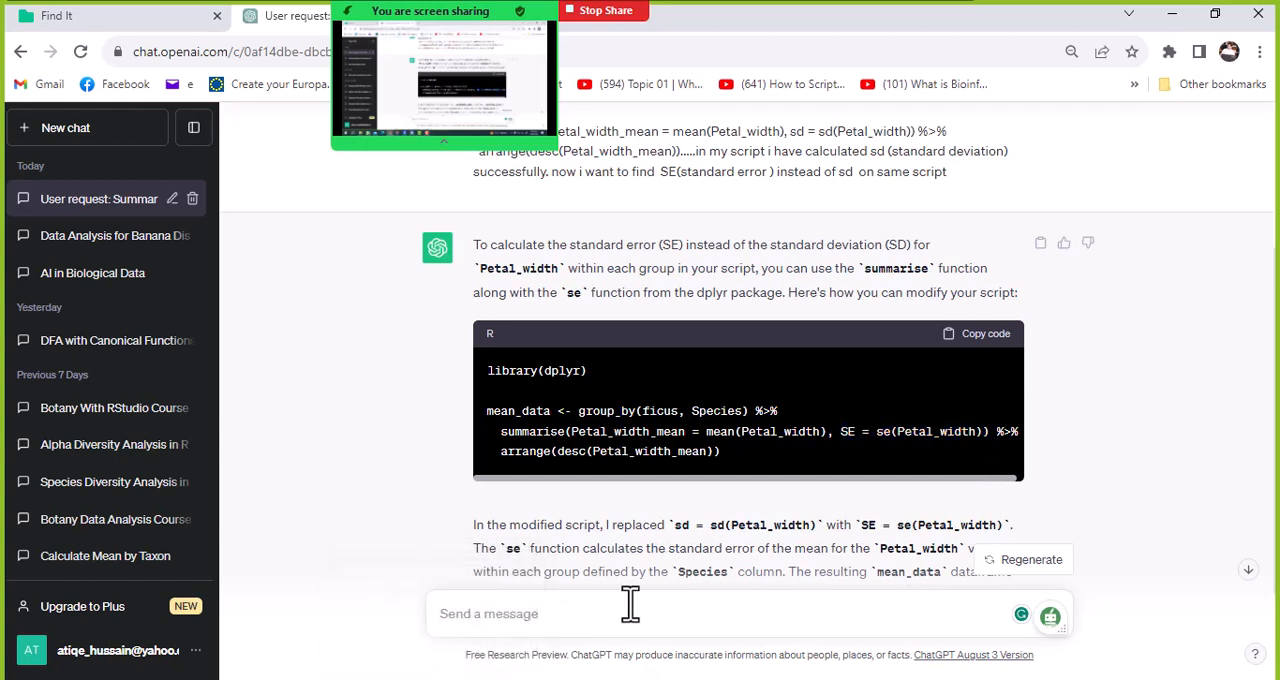
text(please chek i think formula for standard error)
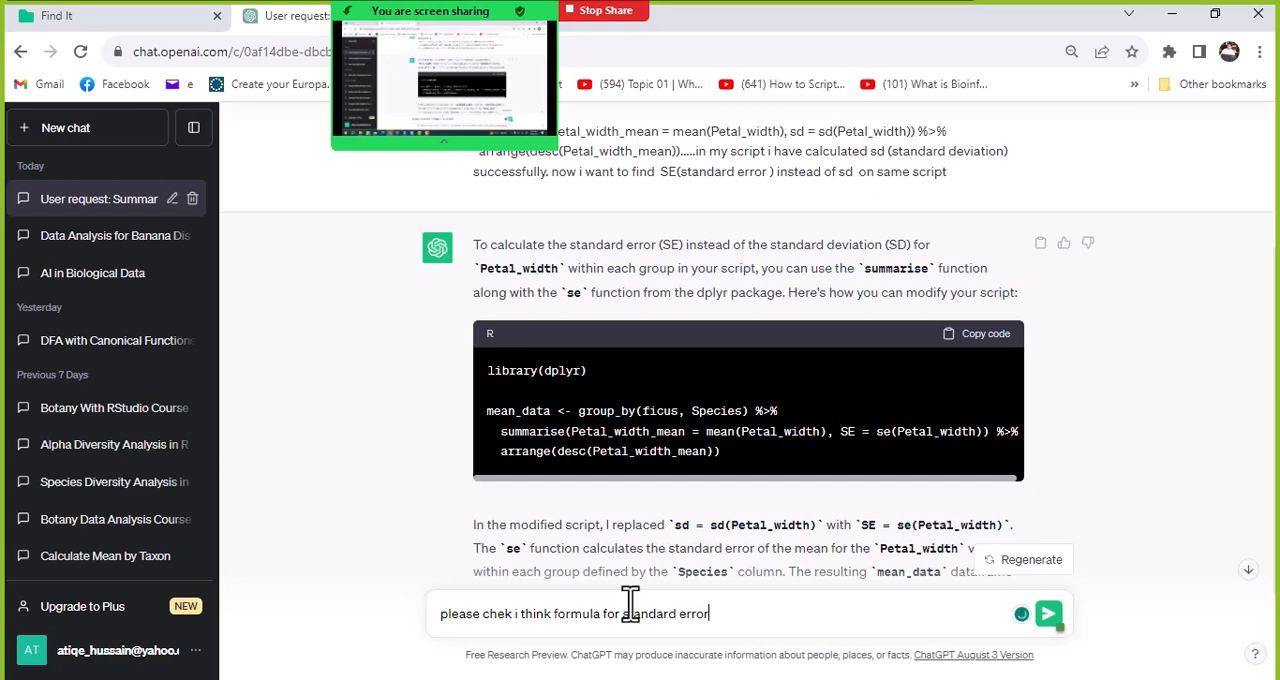
text(is wrong)
key(Return)
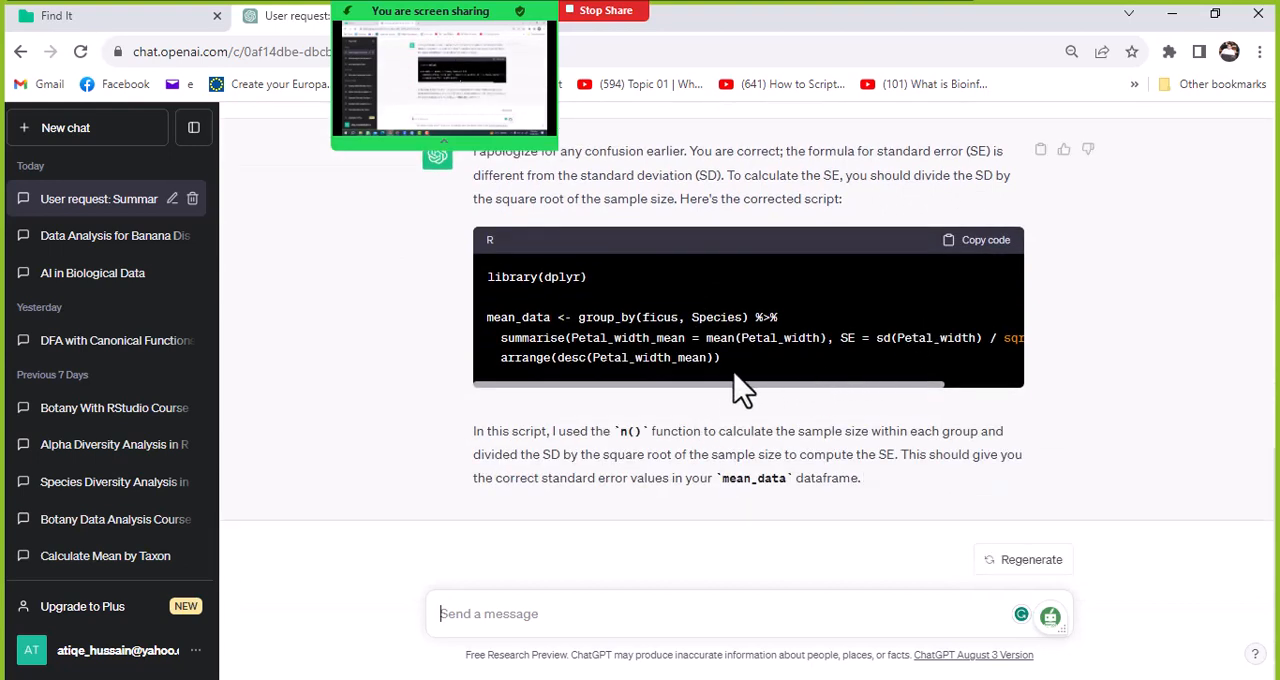
- Inspect the SE = sd(Petal_width) / sqrt(n()) formula in the new reply and copy the corrected script
drag(727, 386, 811, 386)
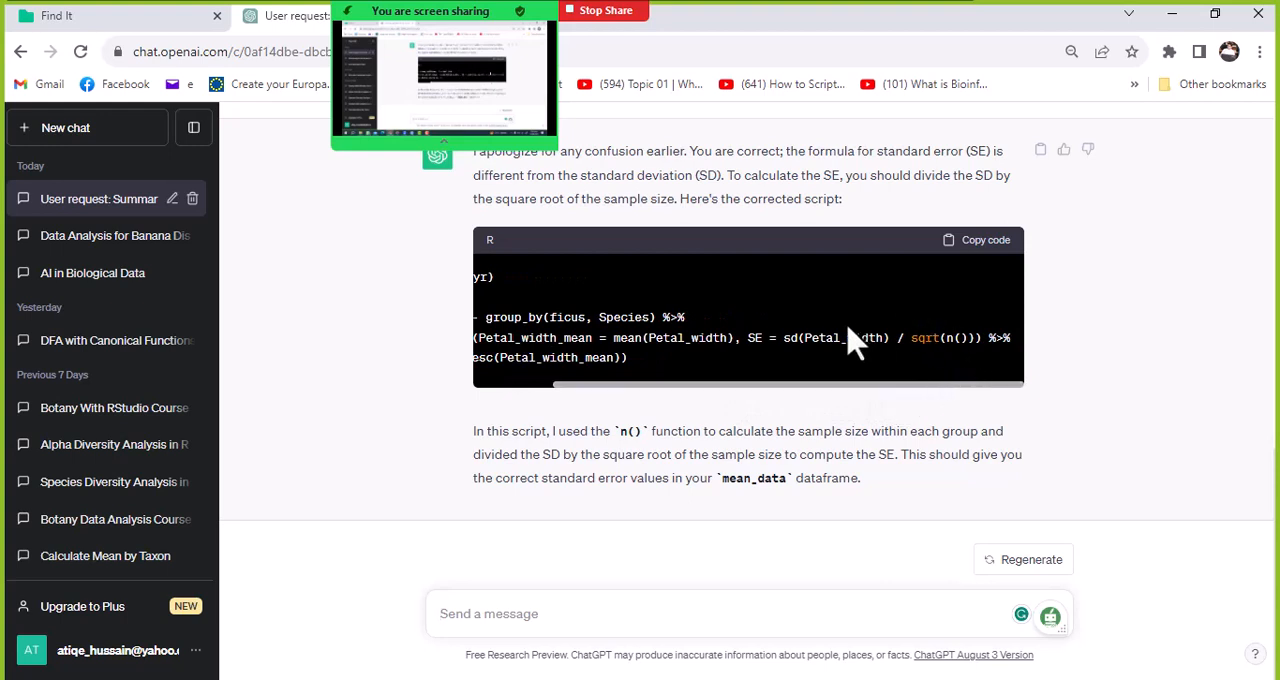
double_click(754, 338)
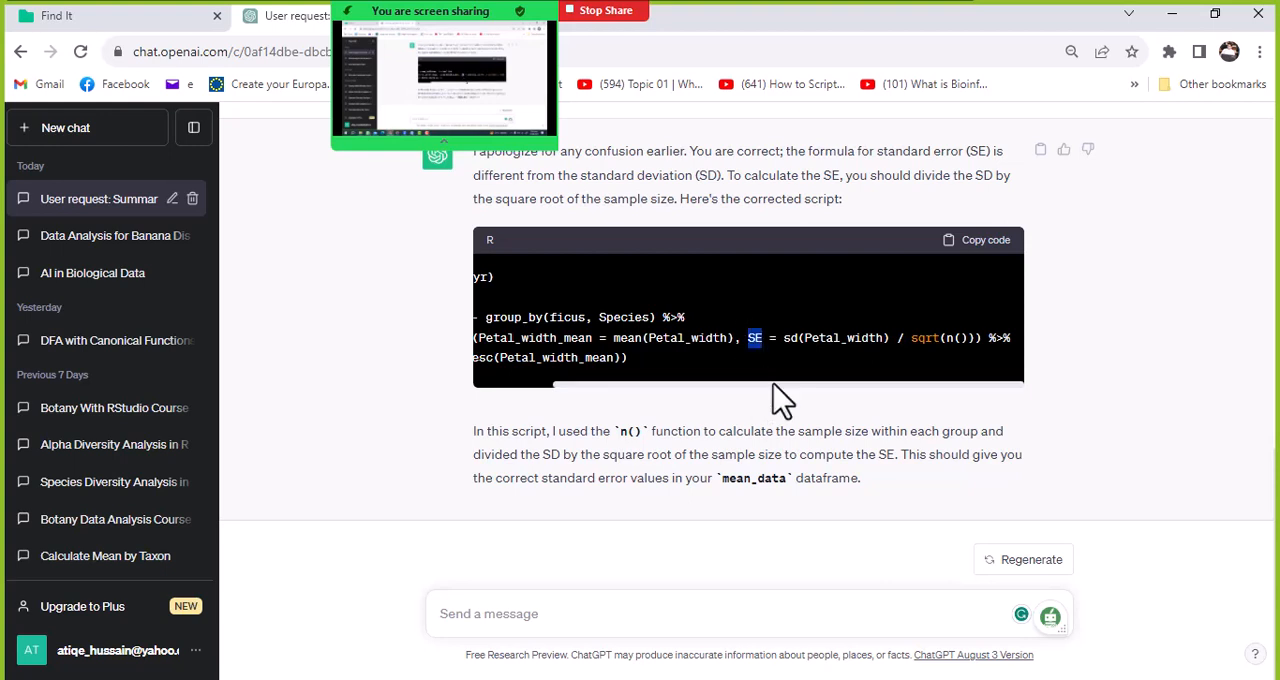
drag(776, 386, 684, 388)
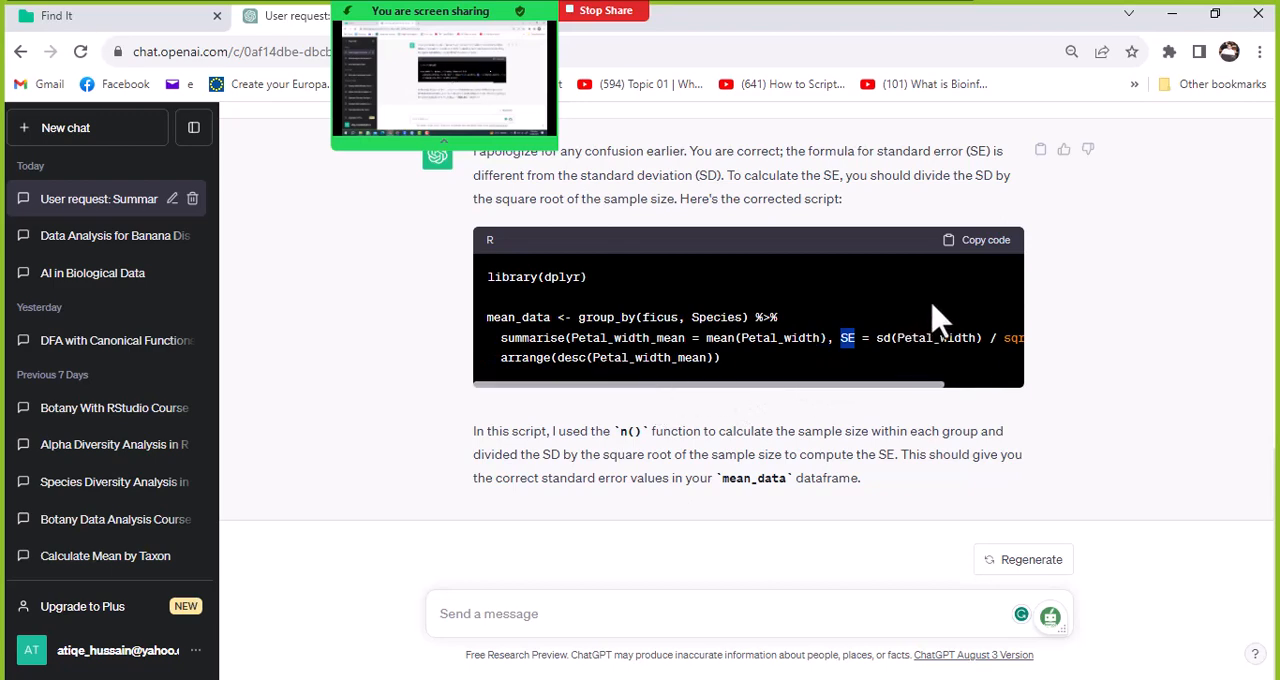
click(978, 247)
- Switch to RStudio and replace the mean_data-SE block with the copied corrected script
click(436, 677)
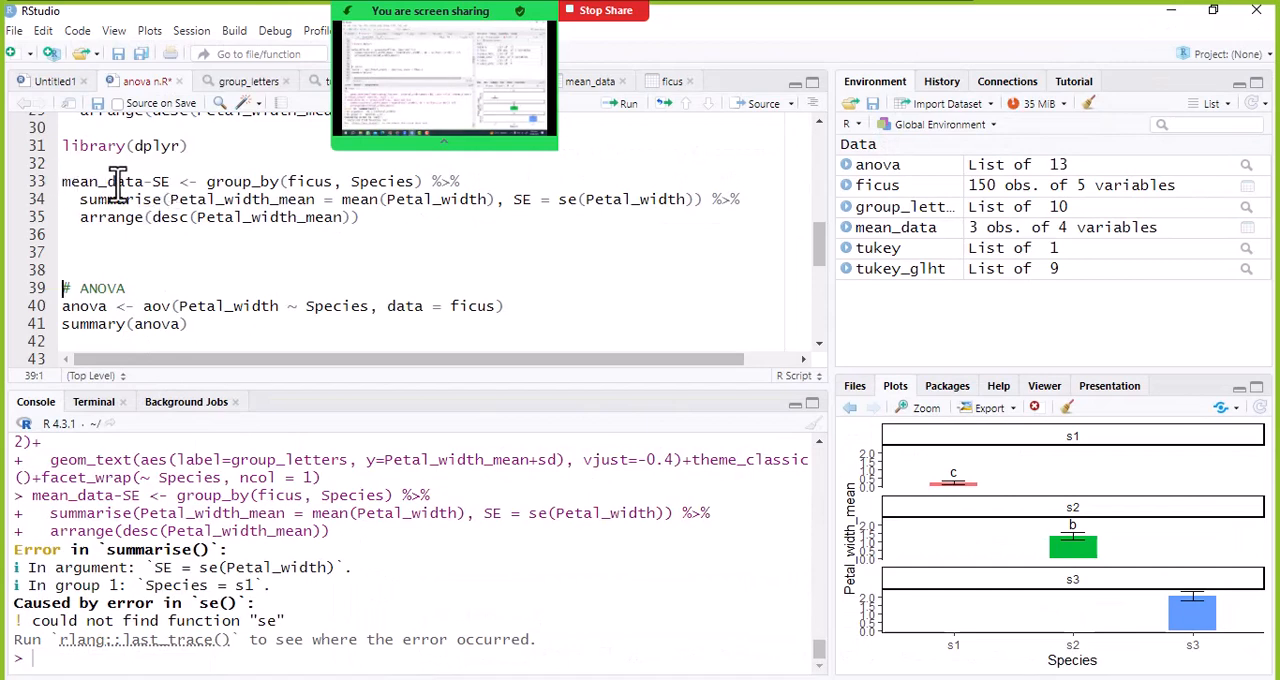
drag(60, 181, 370, 226)
key(BackSpace)
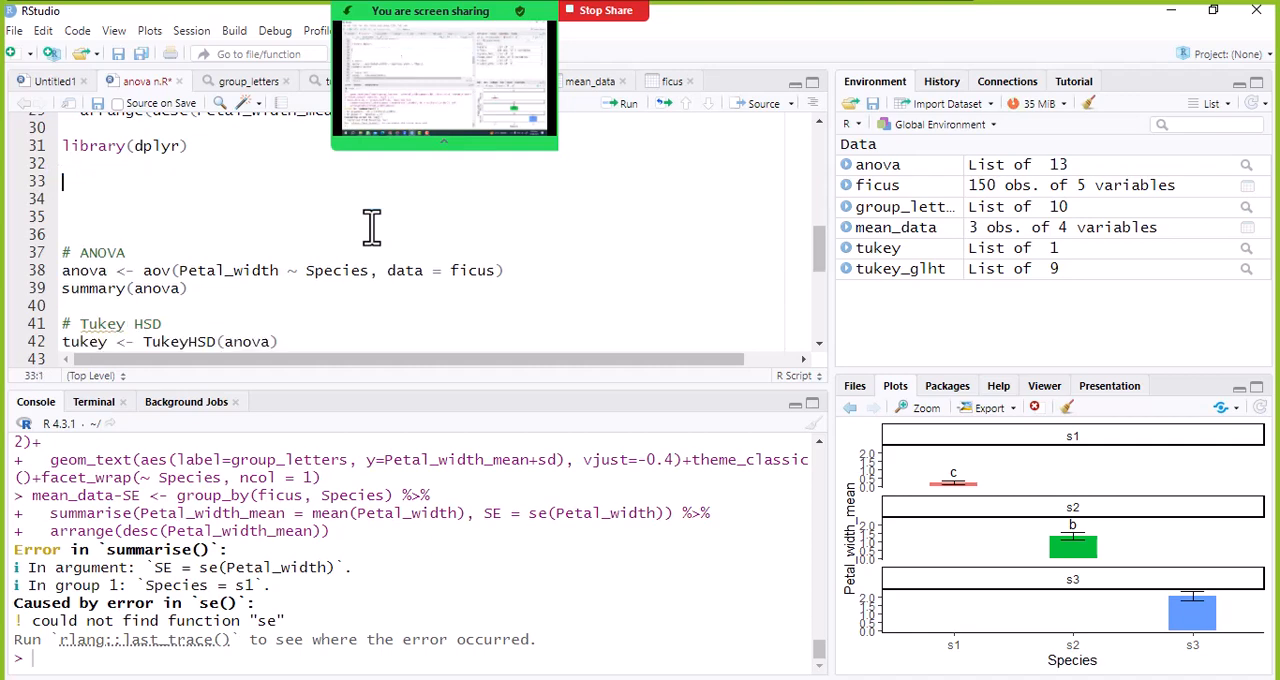
key(ctrl+v)
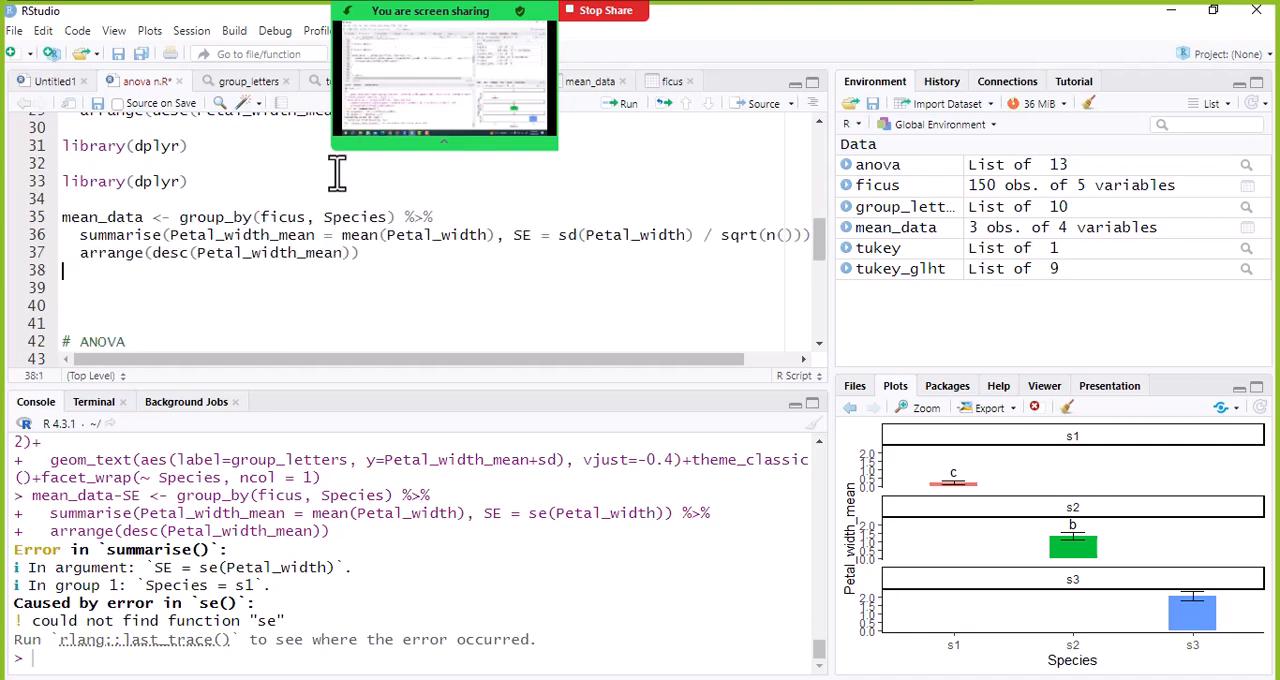
- Run the mean_data block that calculates SE and open the mean_data table for viewing
click(216, 236)
click(399, 250)
click(628, 106)
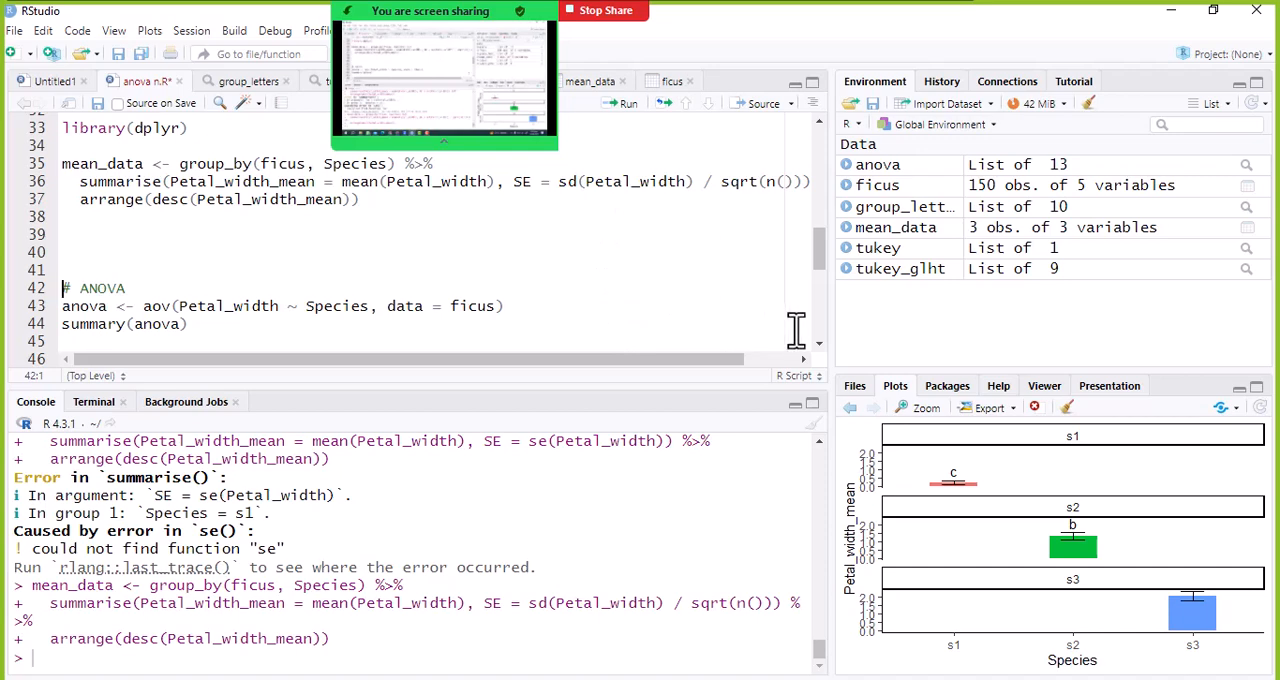
click(257, 199)
click(929, 229)
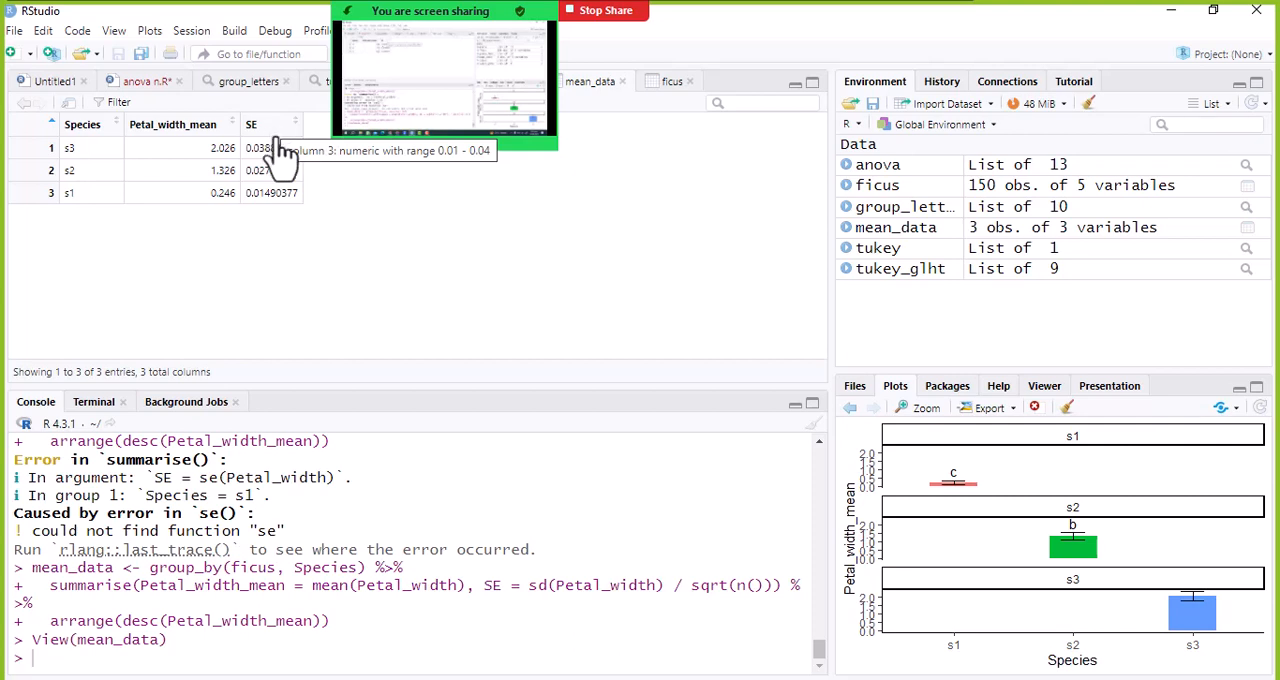
- Examine the SE values for species s1, s2 and s3 in the mean_data table
mouse_move(551, 12)
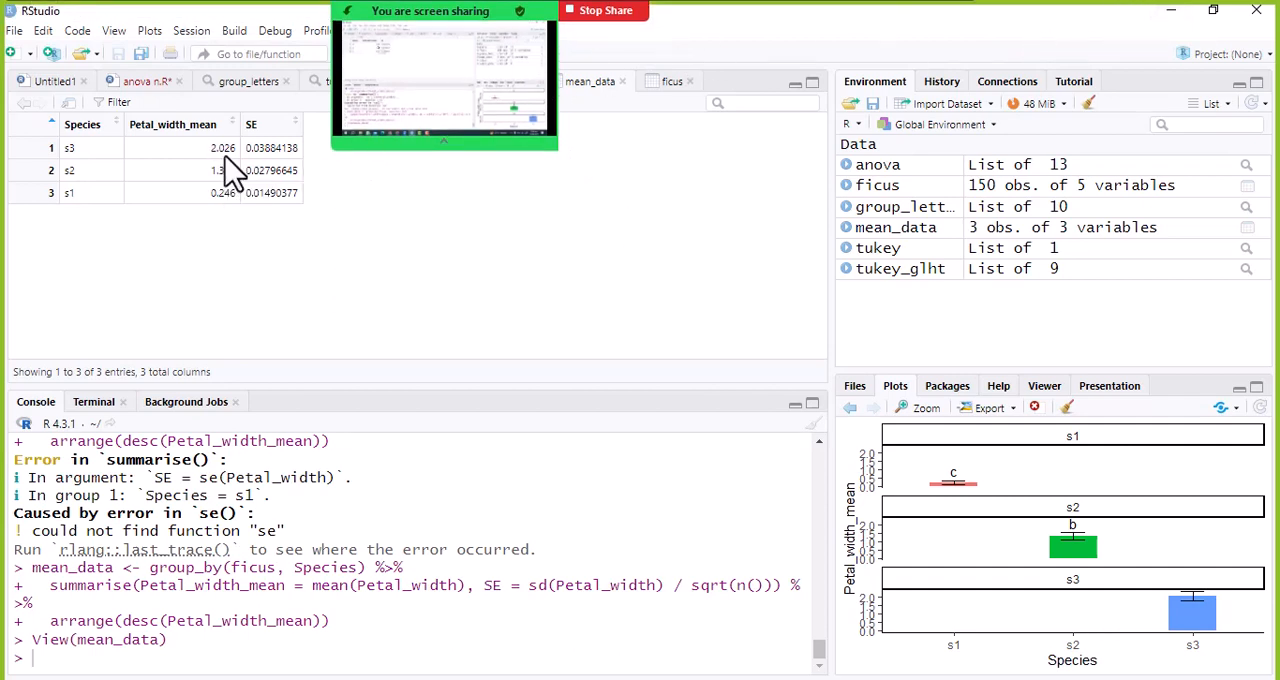
drag(250, 148, 270, 193)
click(260, 160)
- Switch to ChatGPT in Chrome and examine the full SE = sd(Petal_width) / sqrt(n()) formula in the corrected script
mouse_move(437, 679)
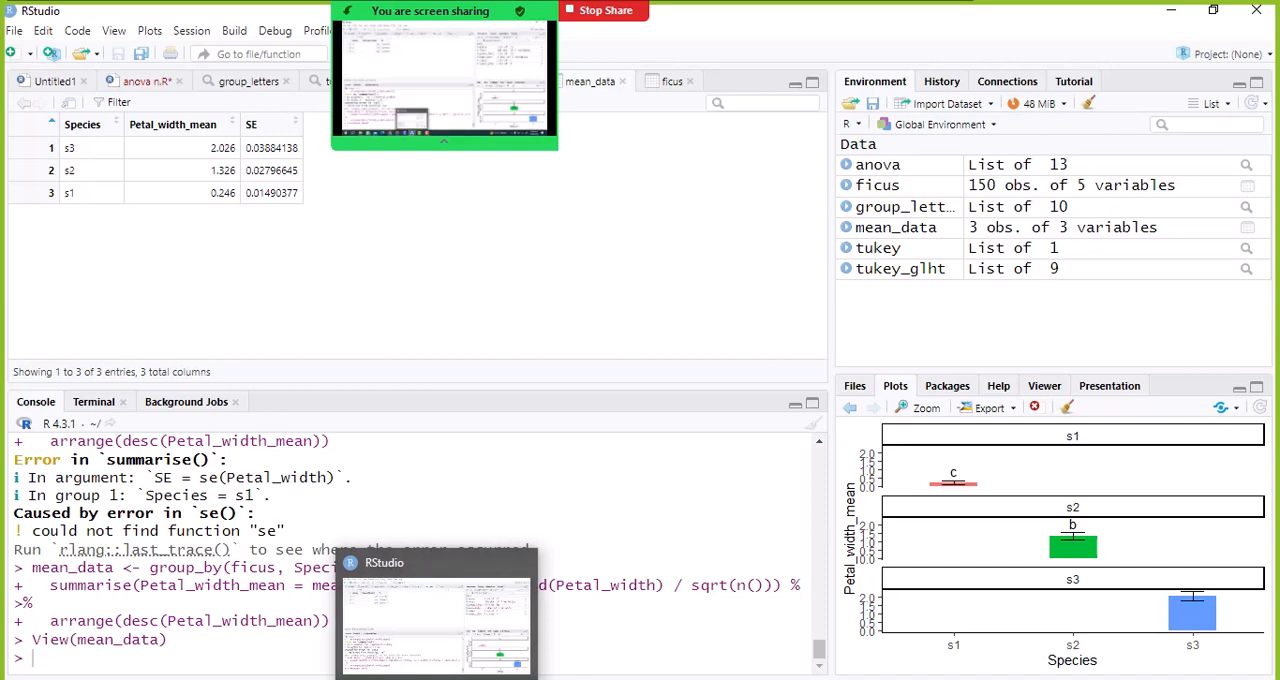
click(306, 668)
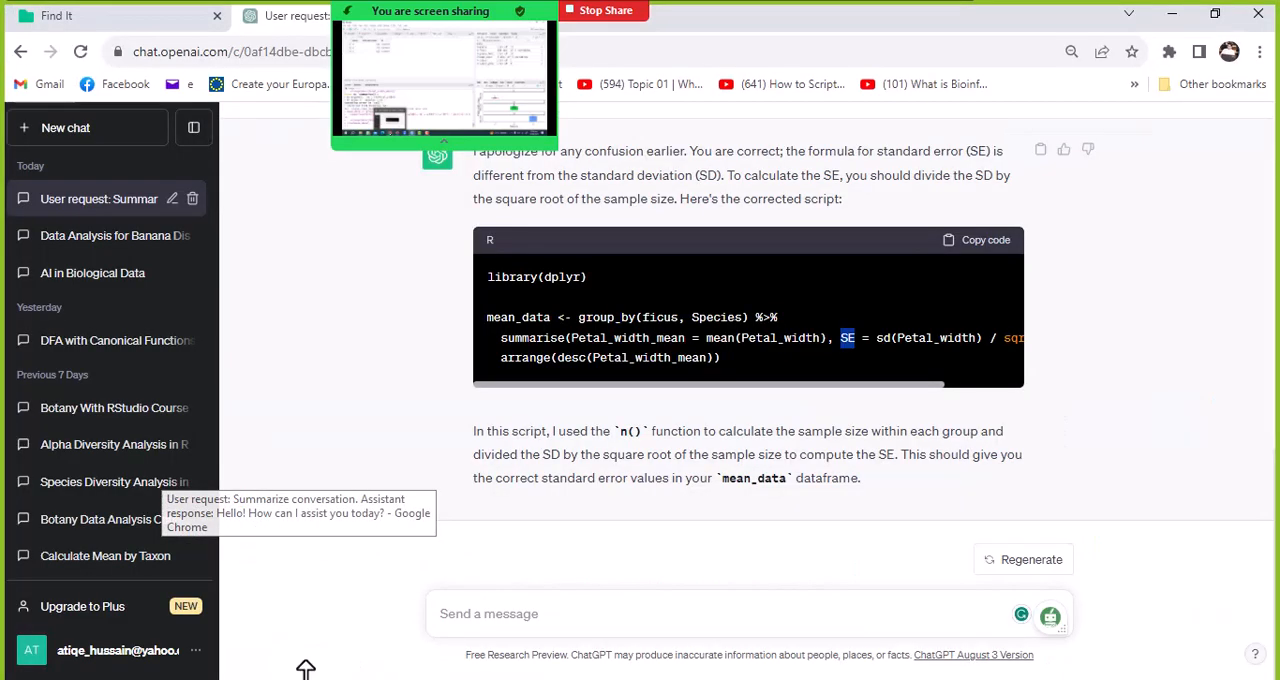
drag(894, 385, 951, 386)
click(877, 338)
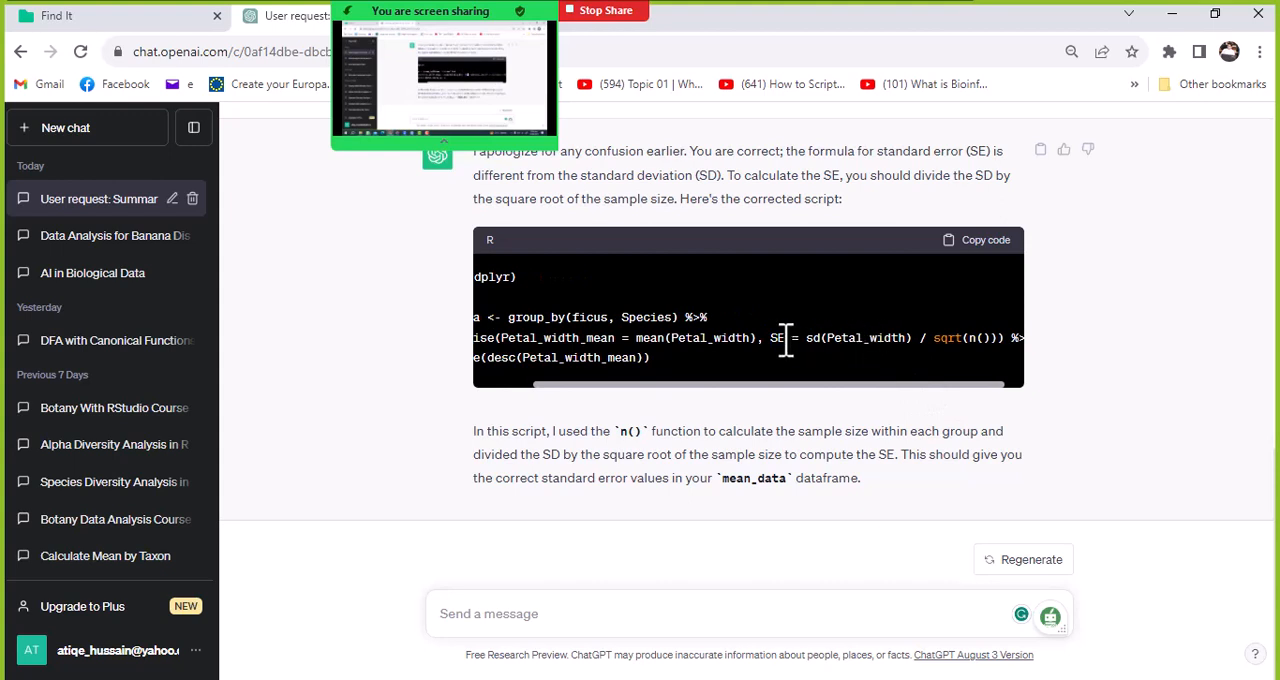
drag(766, 338, 857, 338)
click(969, 341)
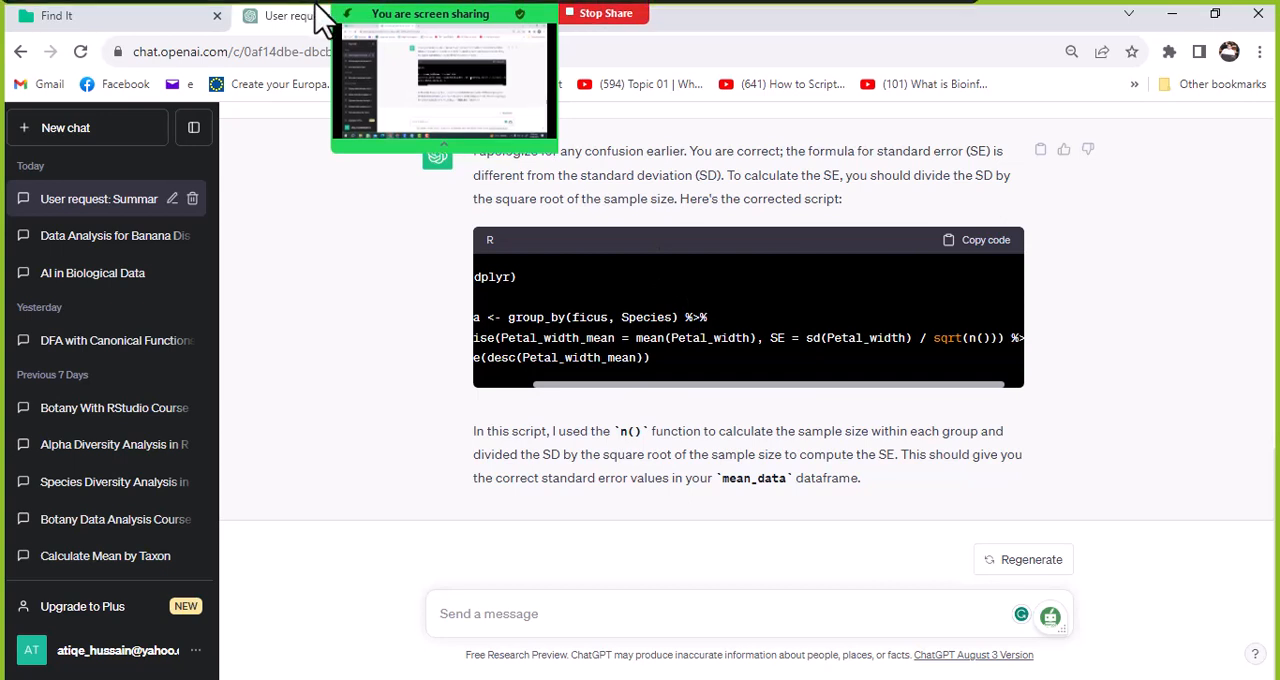
- Open the Zoom meeting chat, read the new message about the remaining training topics, and close the chat
mouse_move(335, 18)
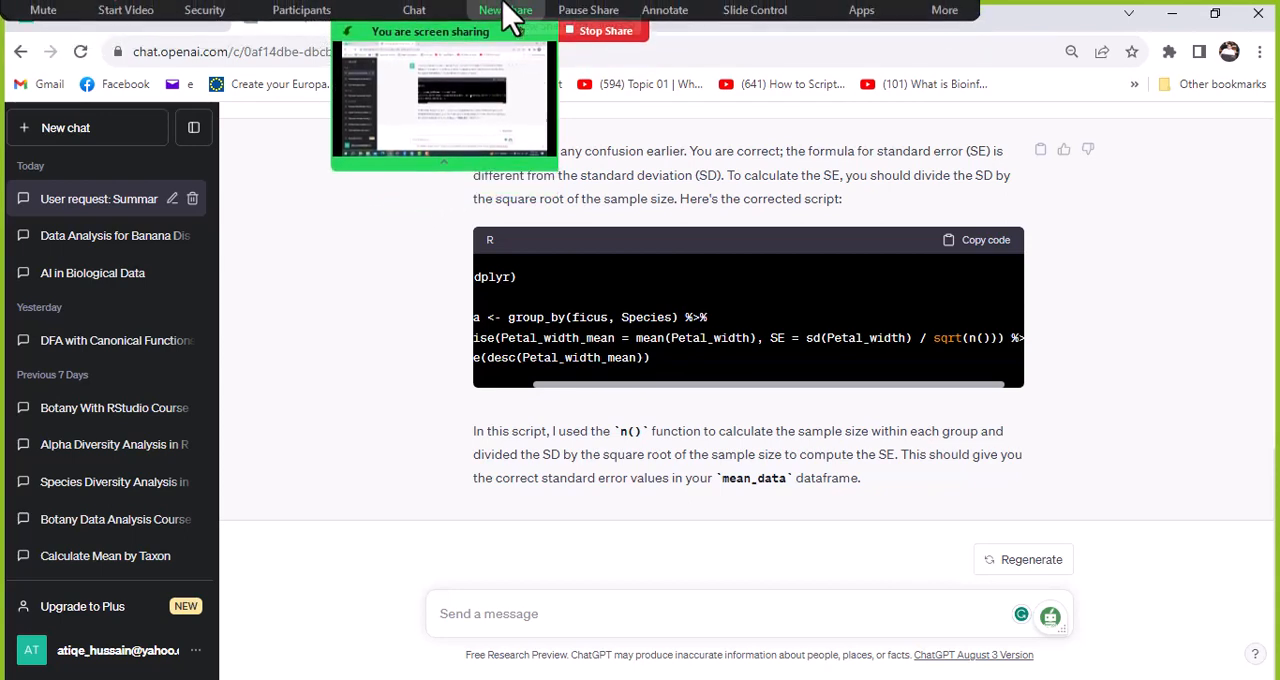
click(428, 44)
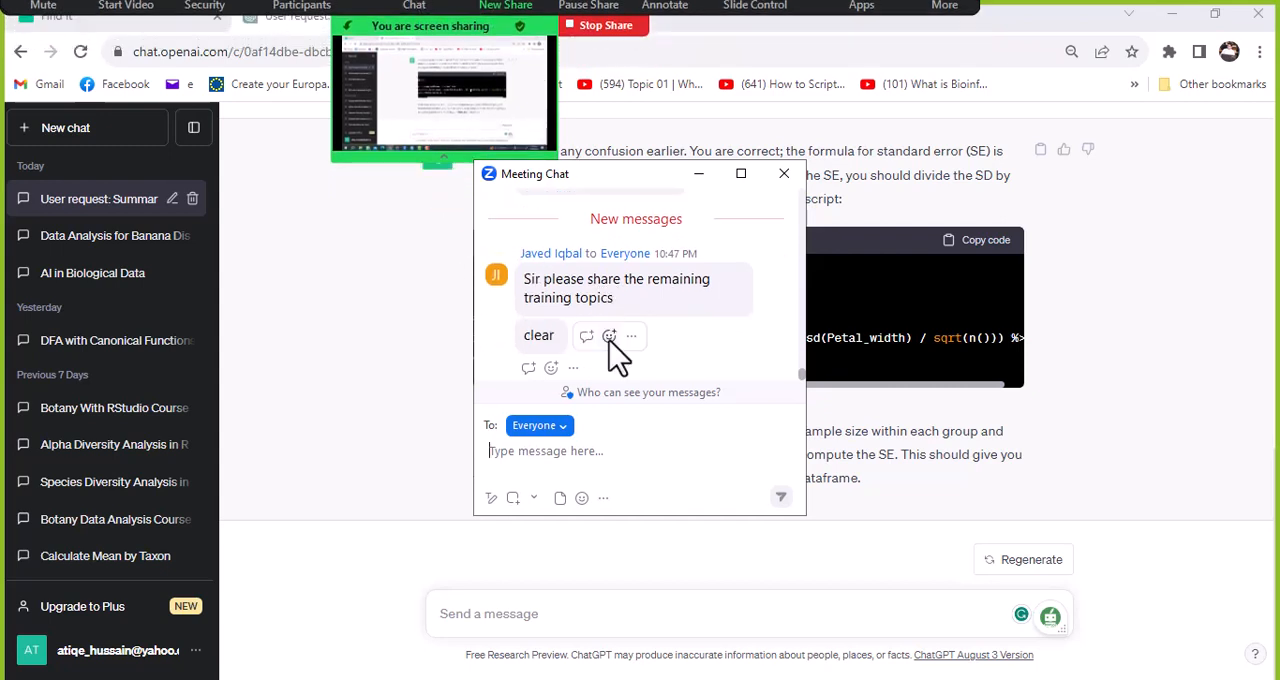
click(609, 337)
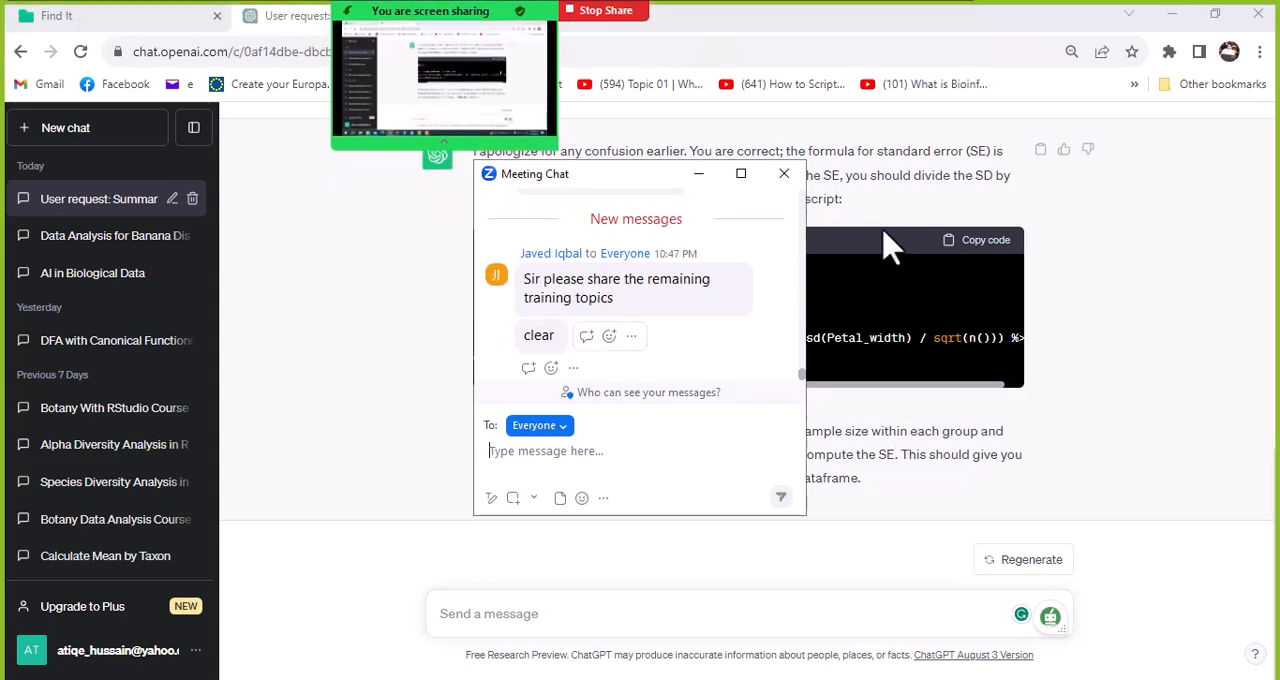
click(784, 176)
mouse_move(410, 15)
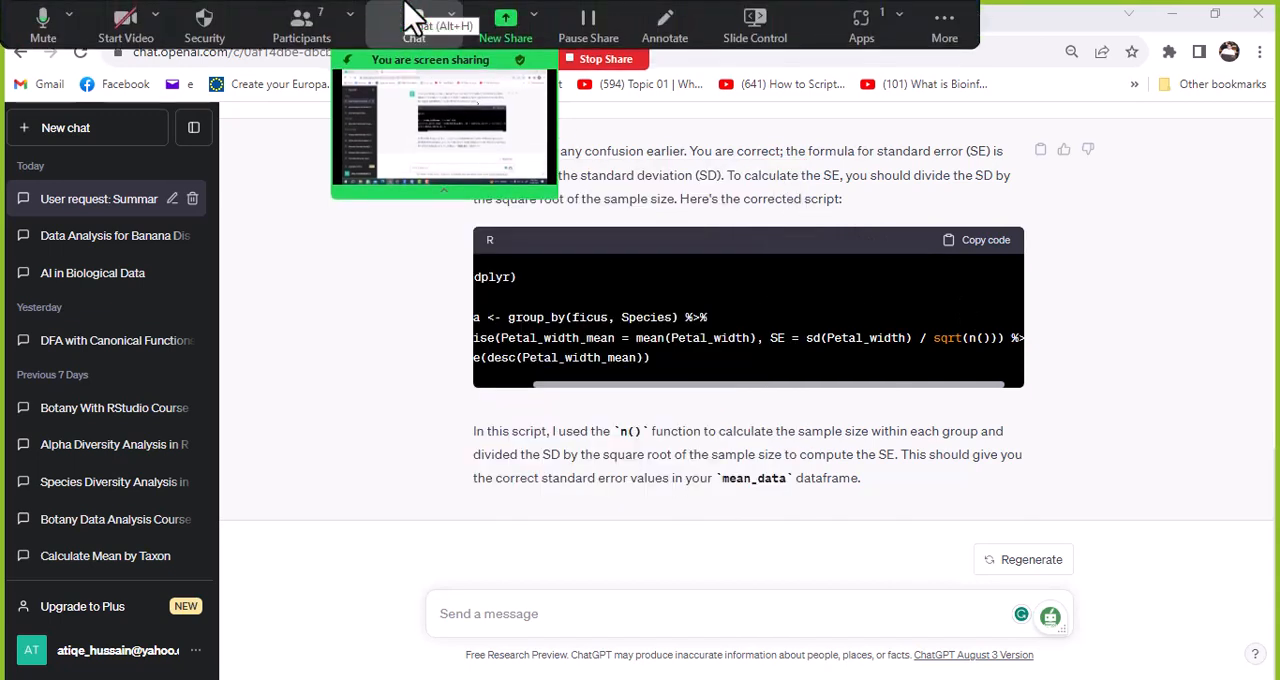
- Switch to RStudio, review the anova n.R script up to its package installation lines, and open the ficus dataset for viewing
click(402, 678)
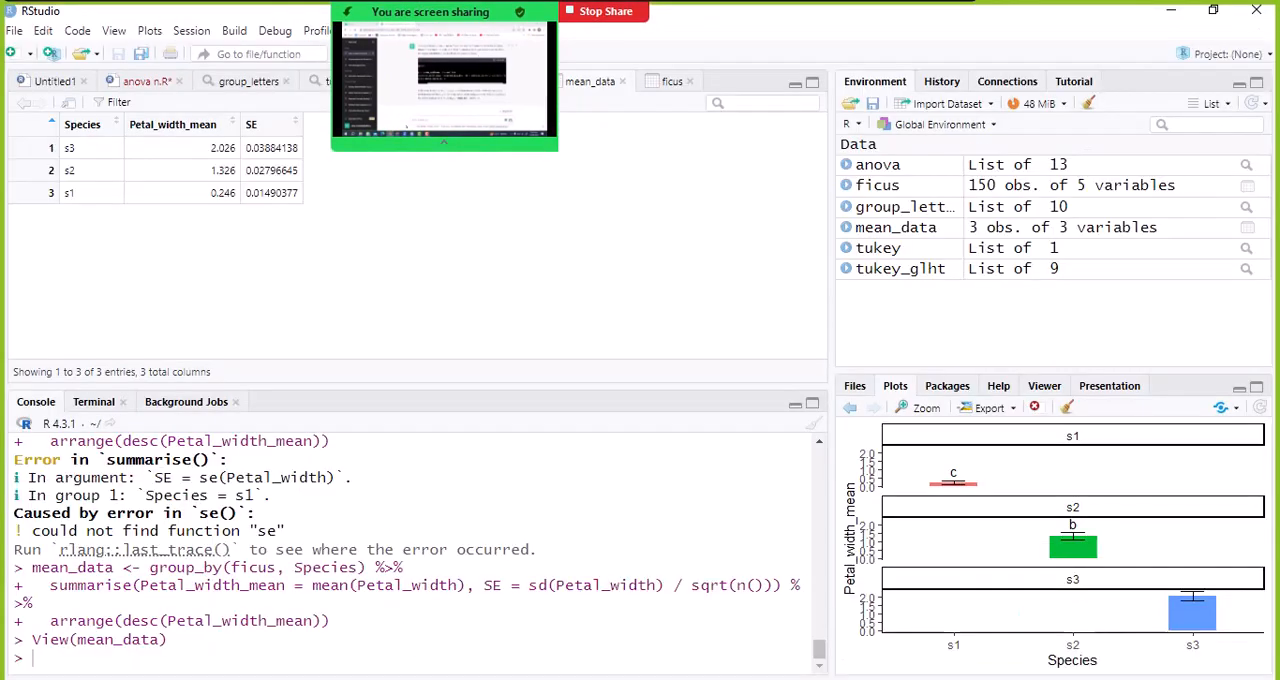
click(146, 85)
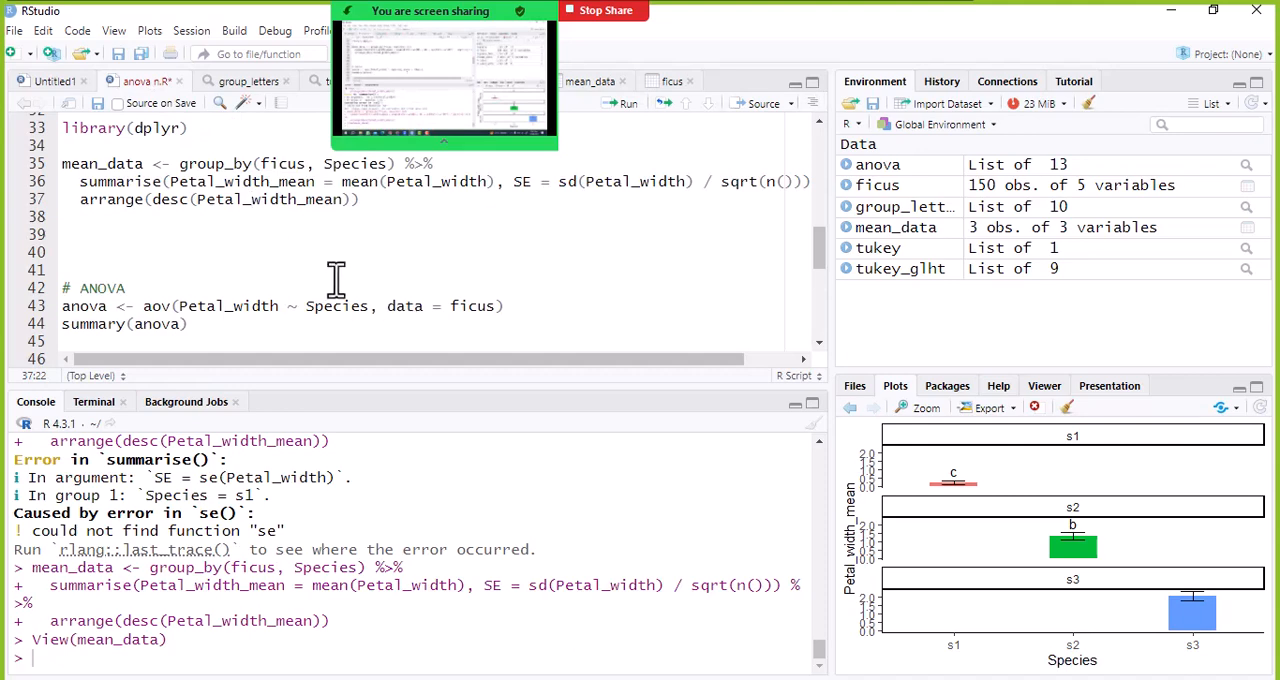
scroll(300, 265, up, 5)
scroll(282, 263, up, 6)
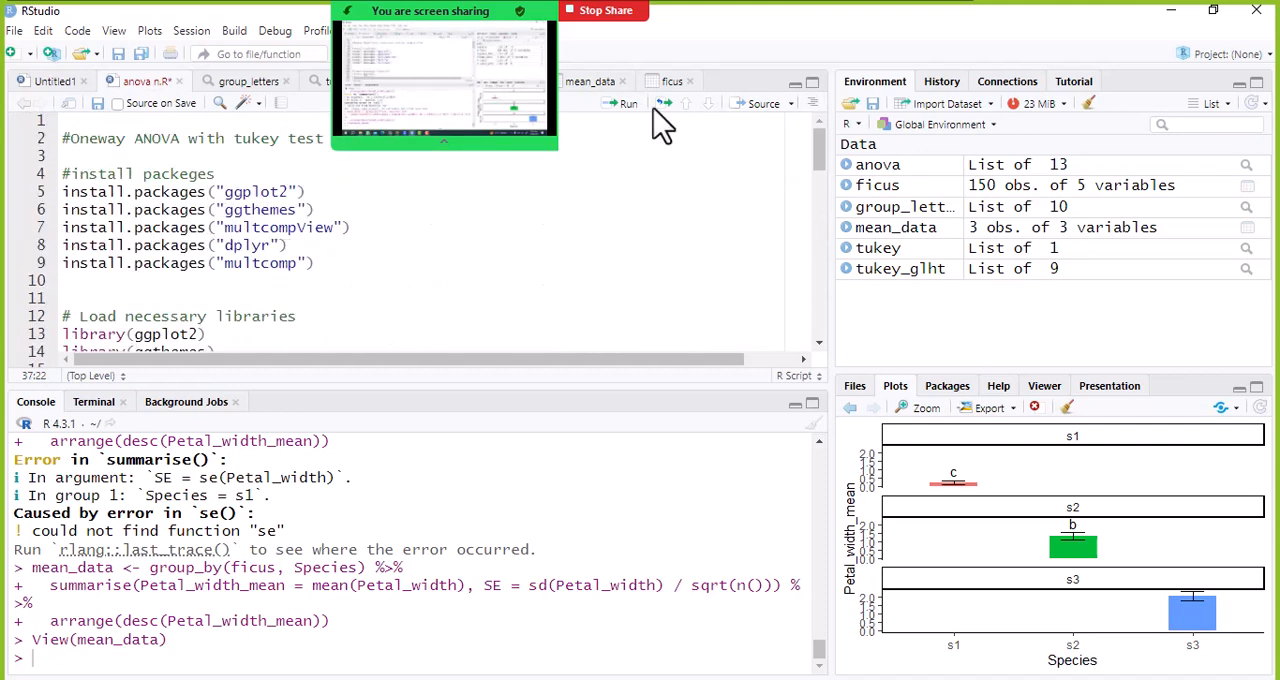
click(880, 188)
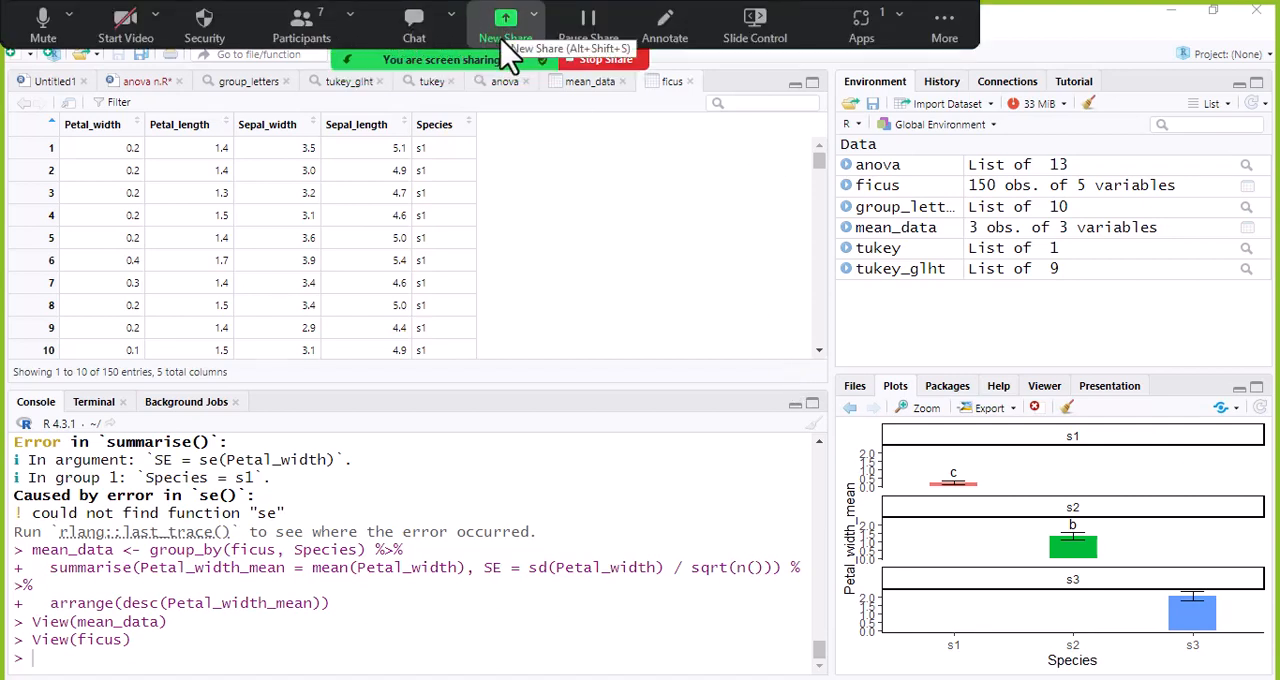
- Open the Zoom participants list and look through the attendees
click(301, 28)
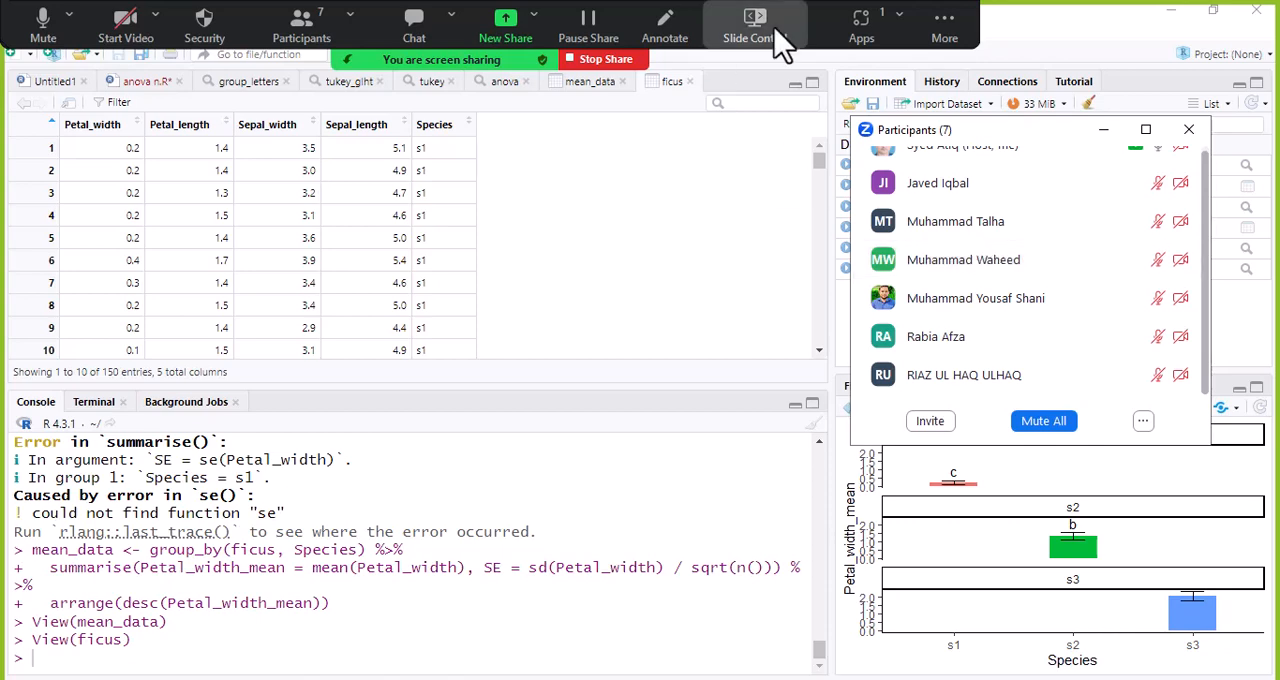
click(495, 40)
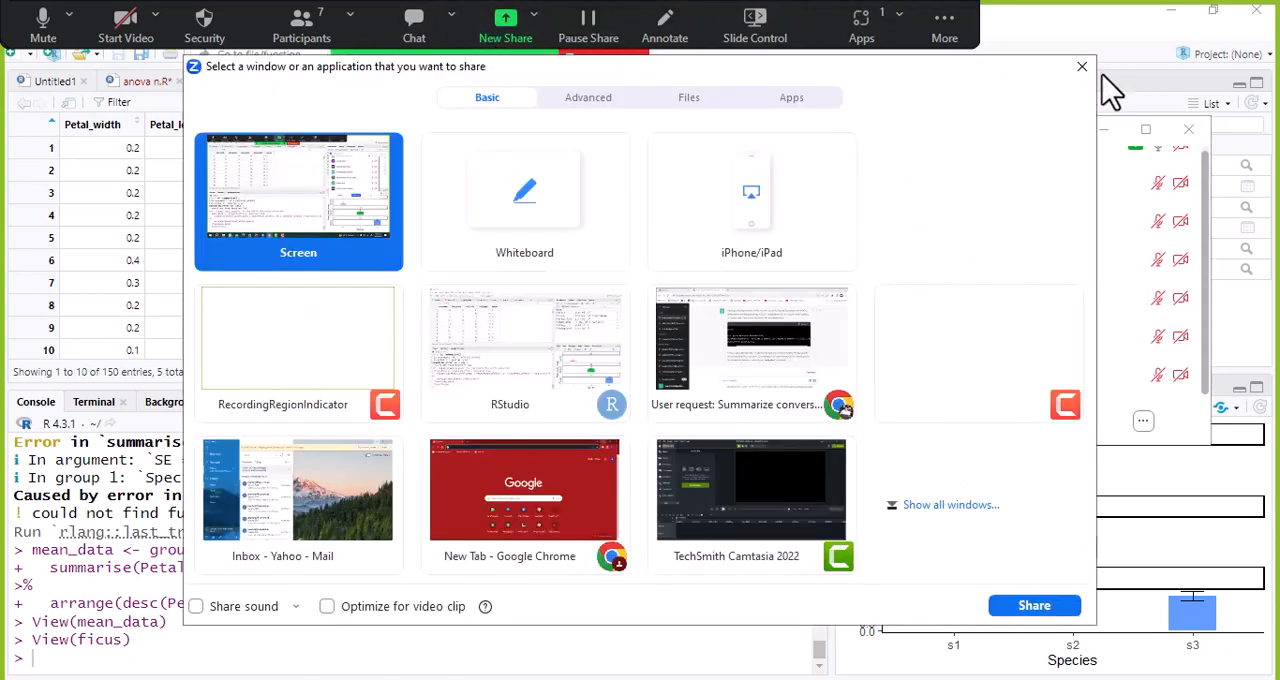
click(1082, 67)
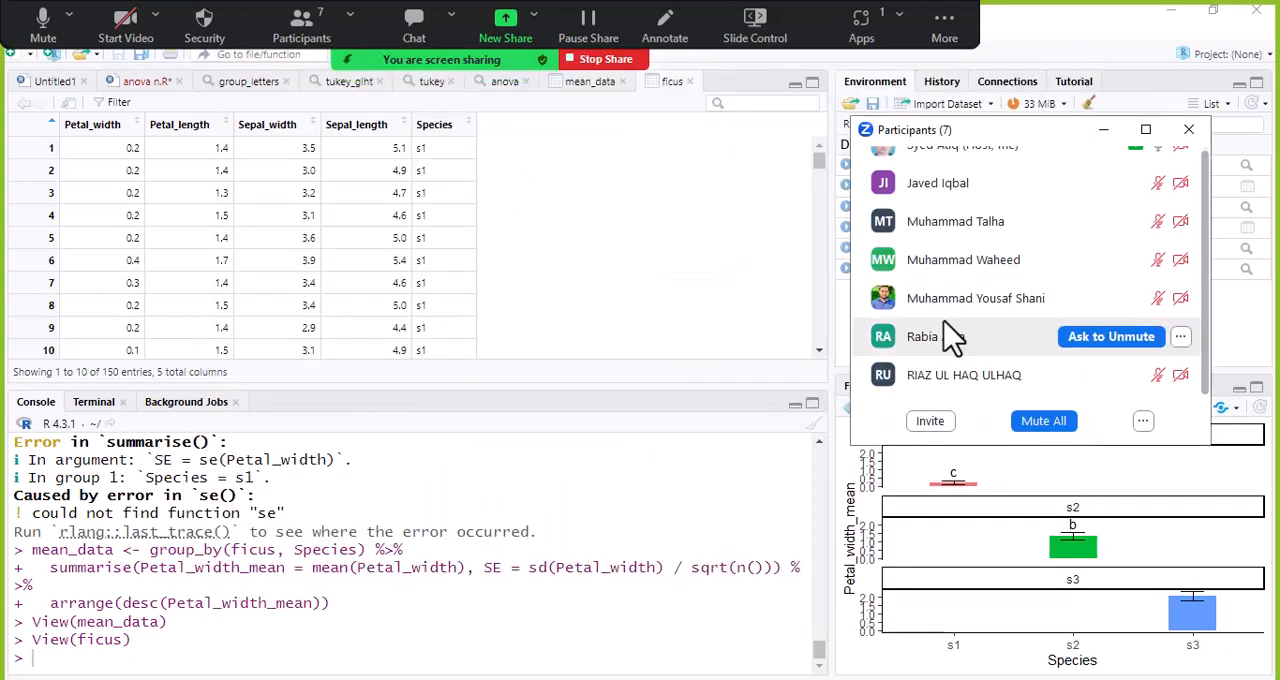
scroll(1005, 290, up, 1)
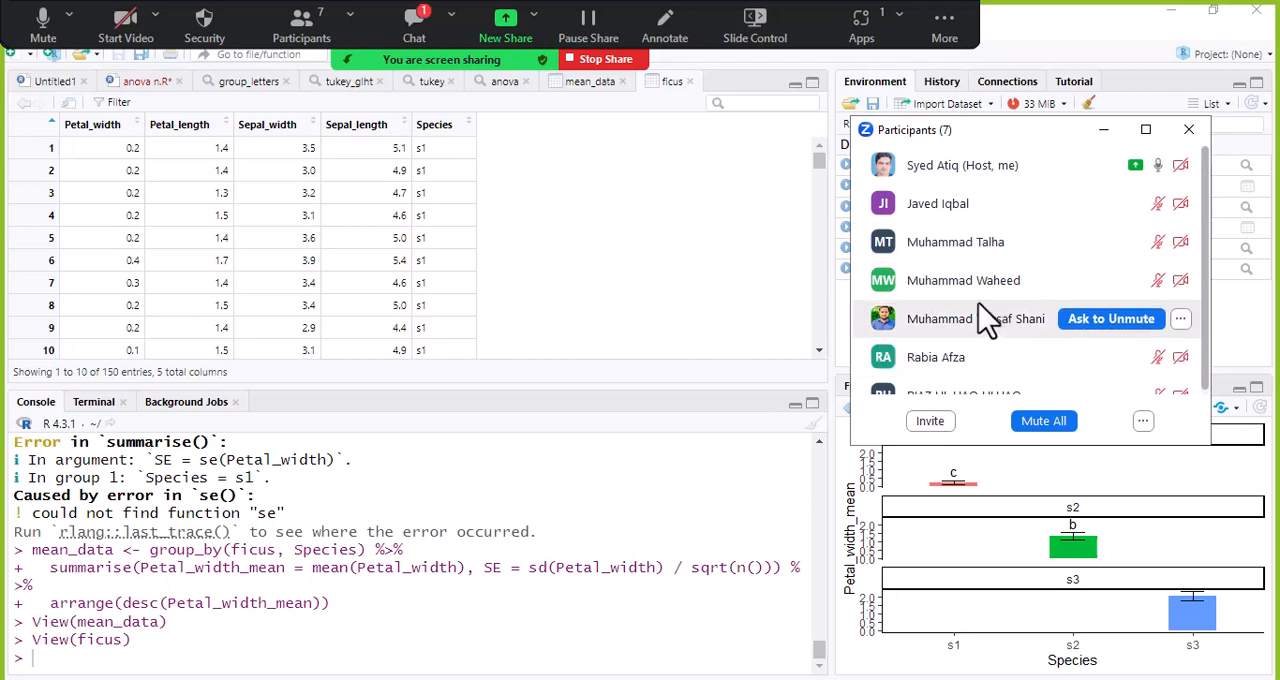
scroll(986, 320, down, 1)
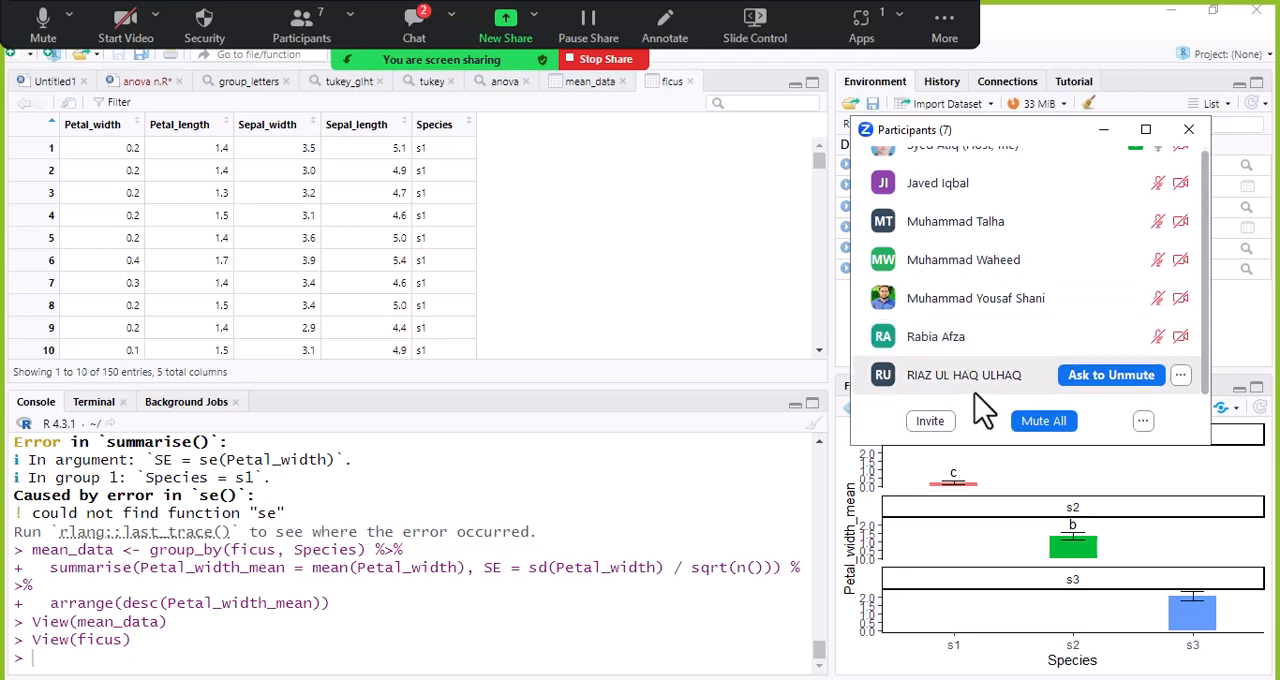
- Check the participants' latest replies in the Zoom meeting chat and close the chat window
click(418, 26)
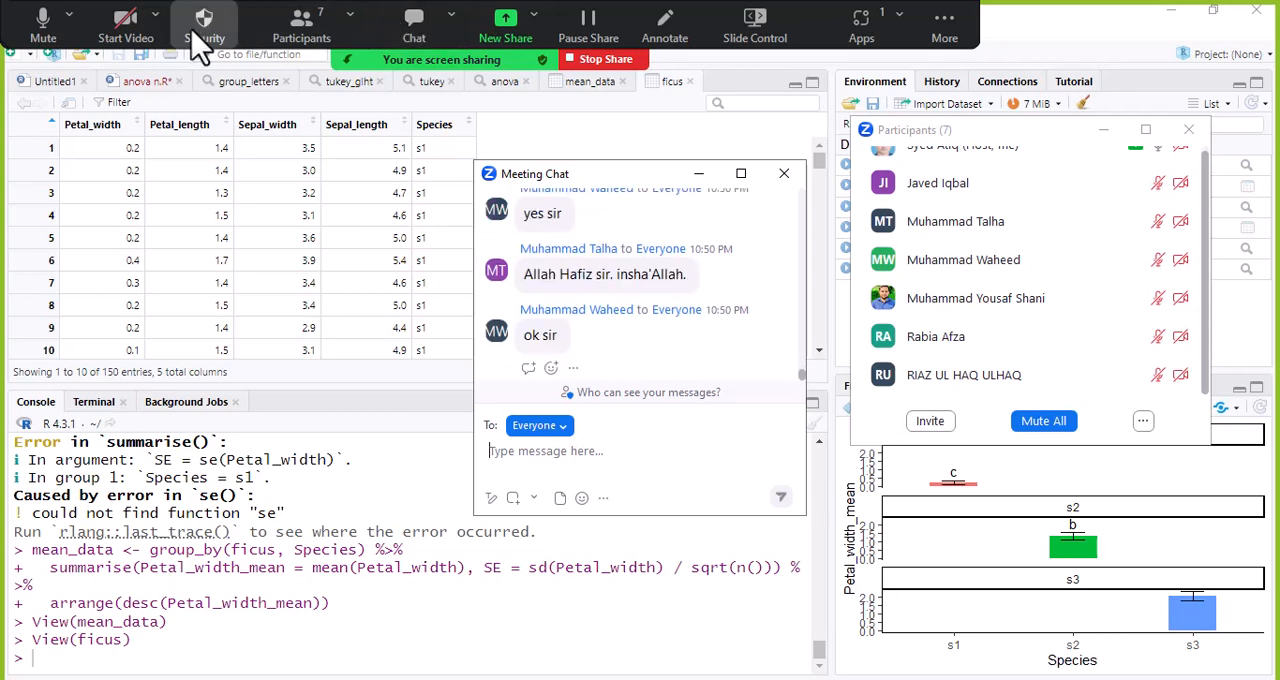
mouse_move(1075, 336)
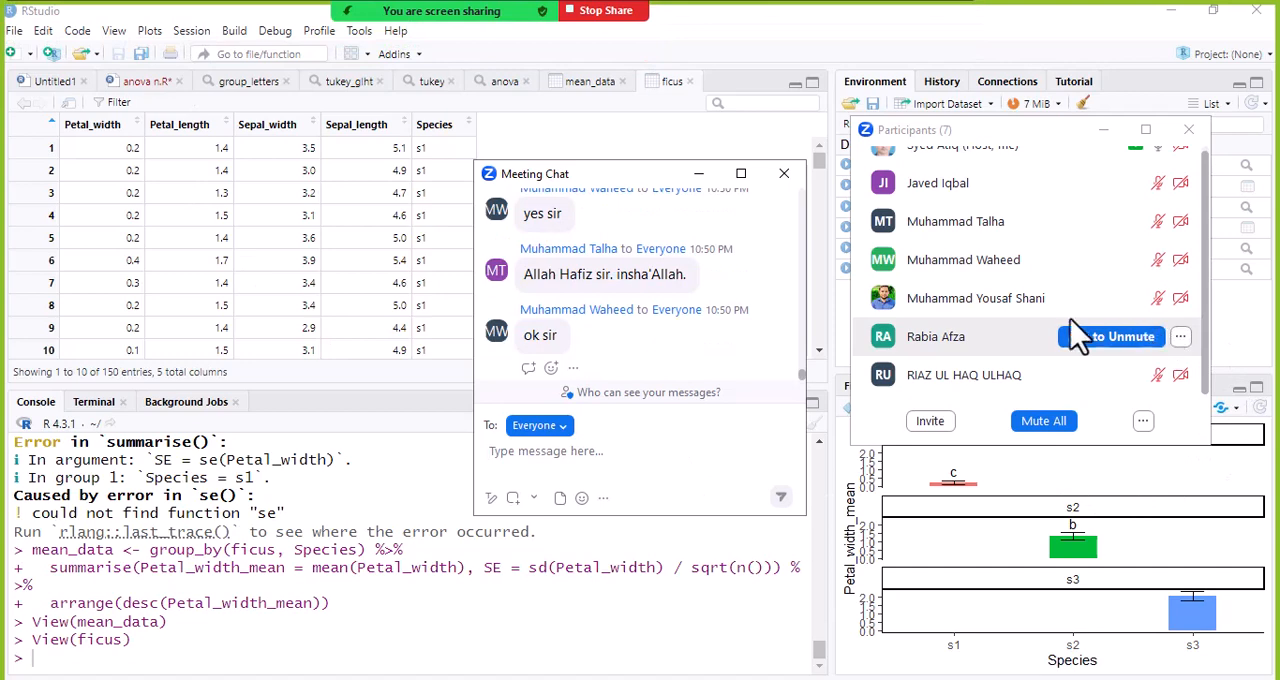
click(784, 174)
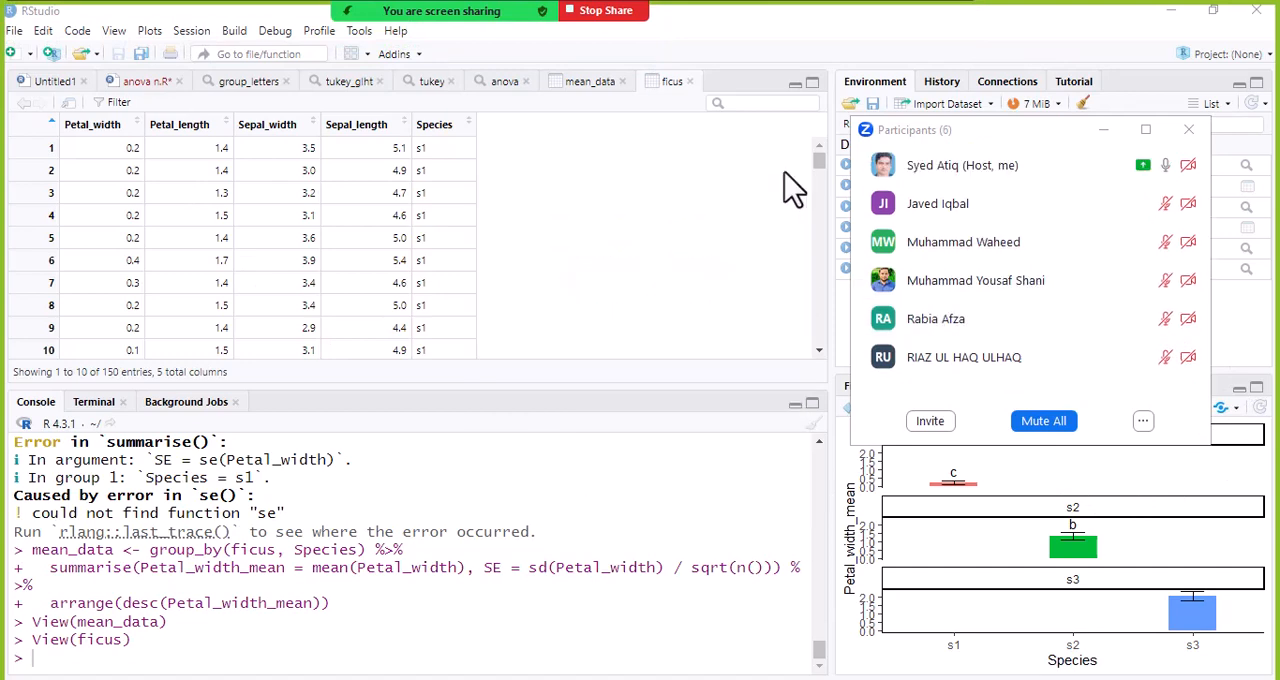